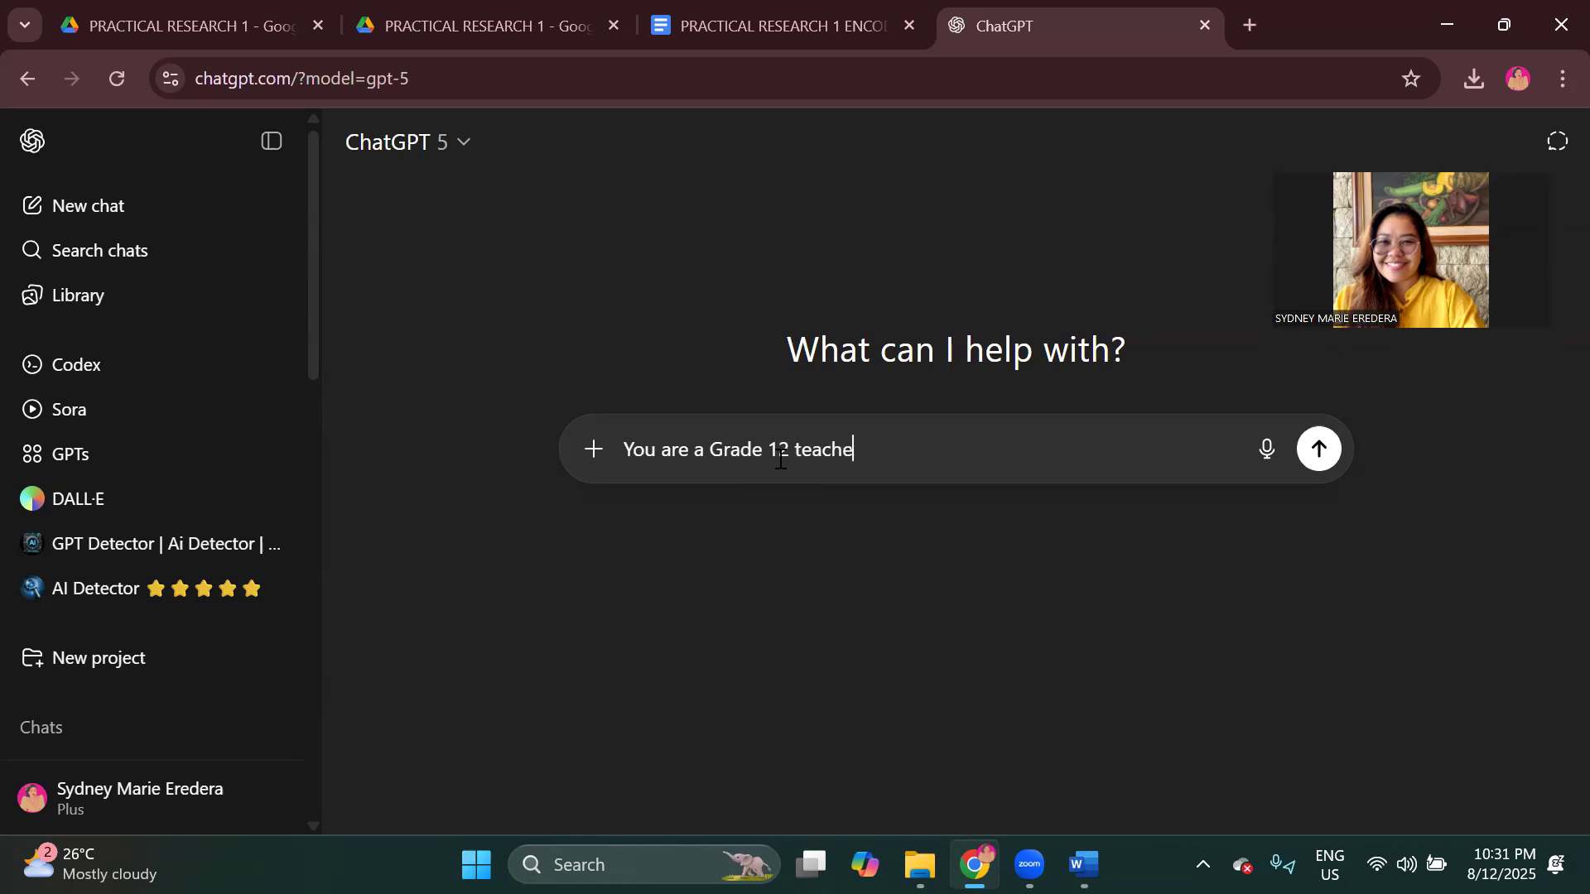
Step: Continue the prompt to "You are a Grade 12 teacher in a Senior High School in the Philippines. You want to test your students' understanding about"
{"action": "type", "text": "in a Senior High "}
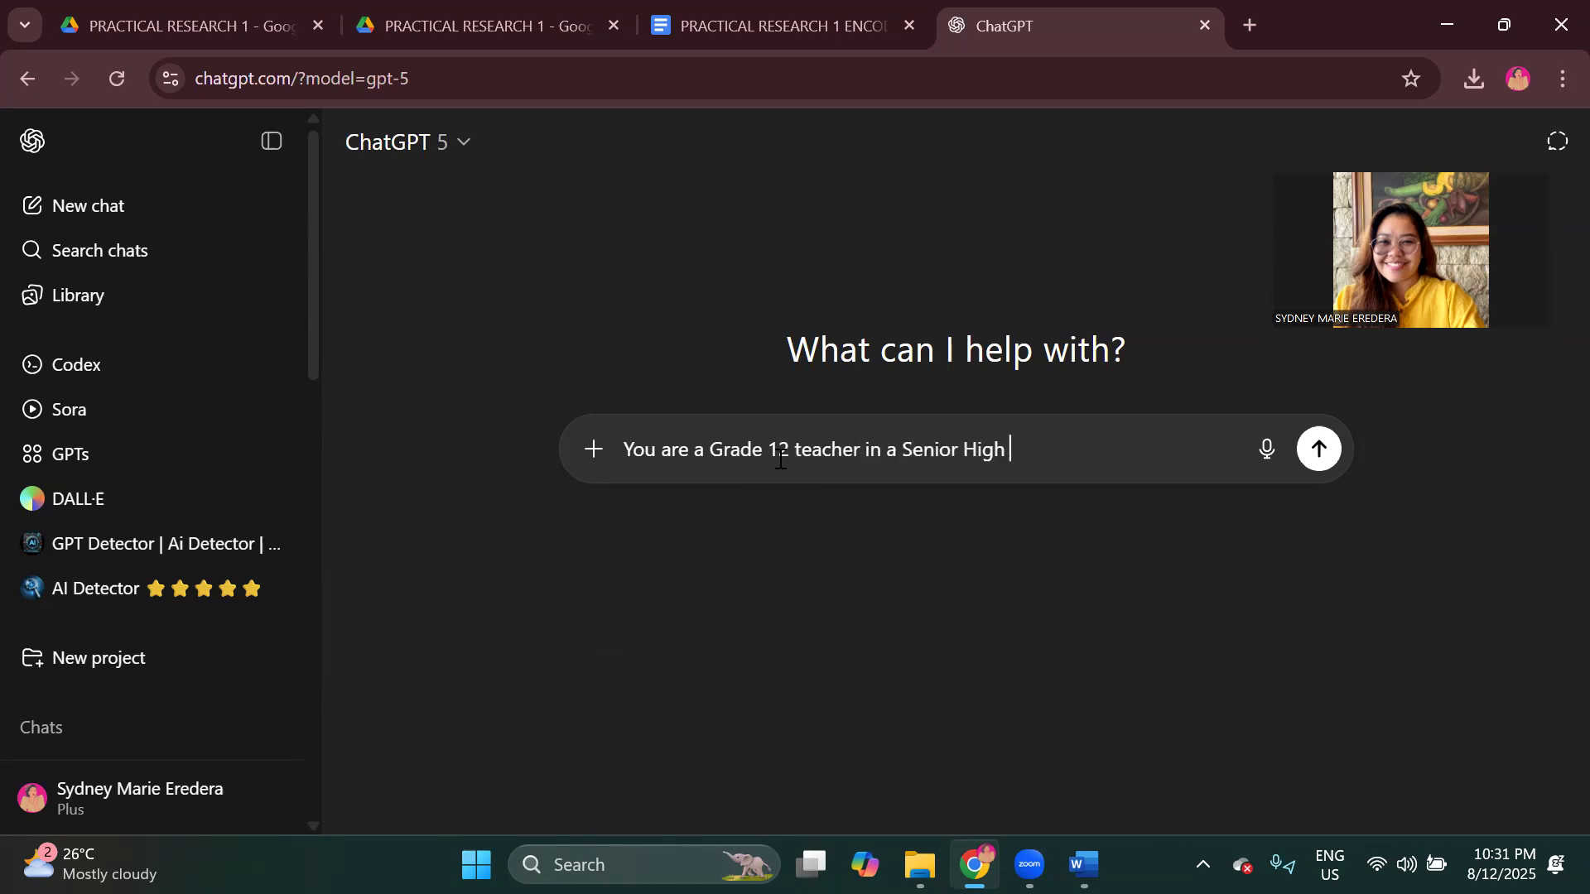
{"action": "type", "text": "School in the Philippines."}
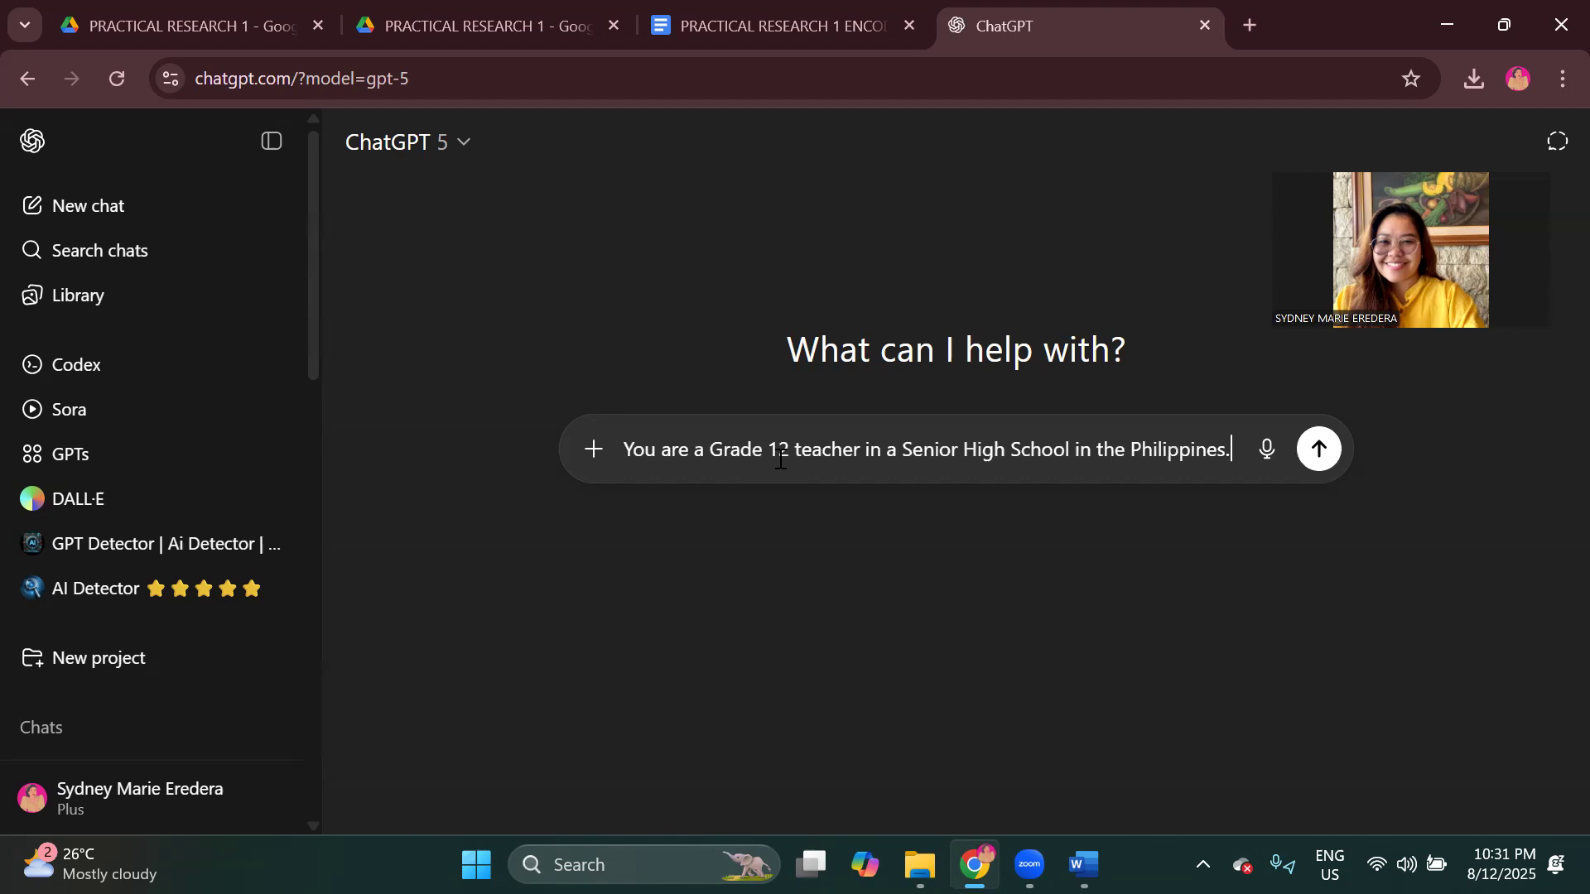
{"action": "type", "text": "YOu"}
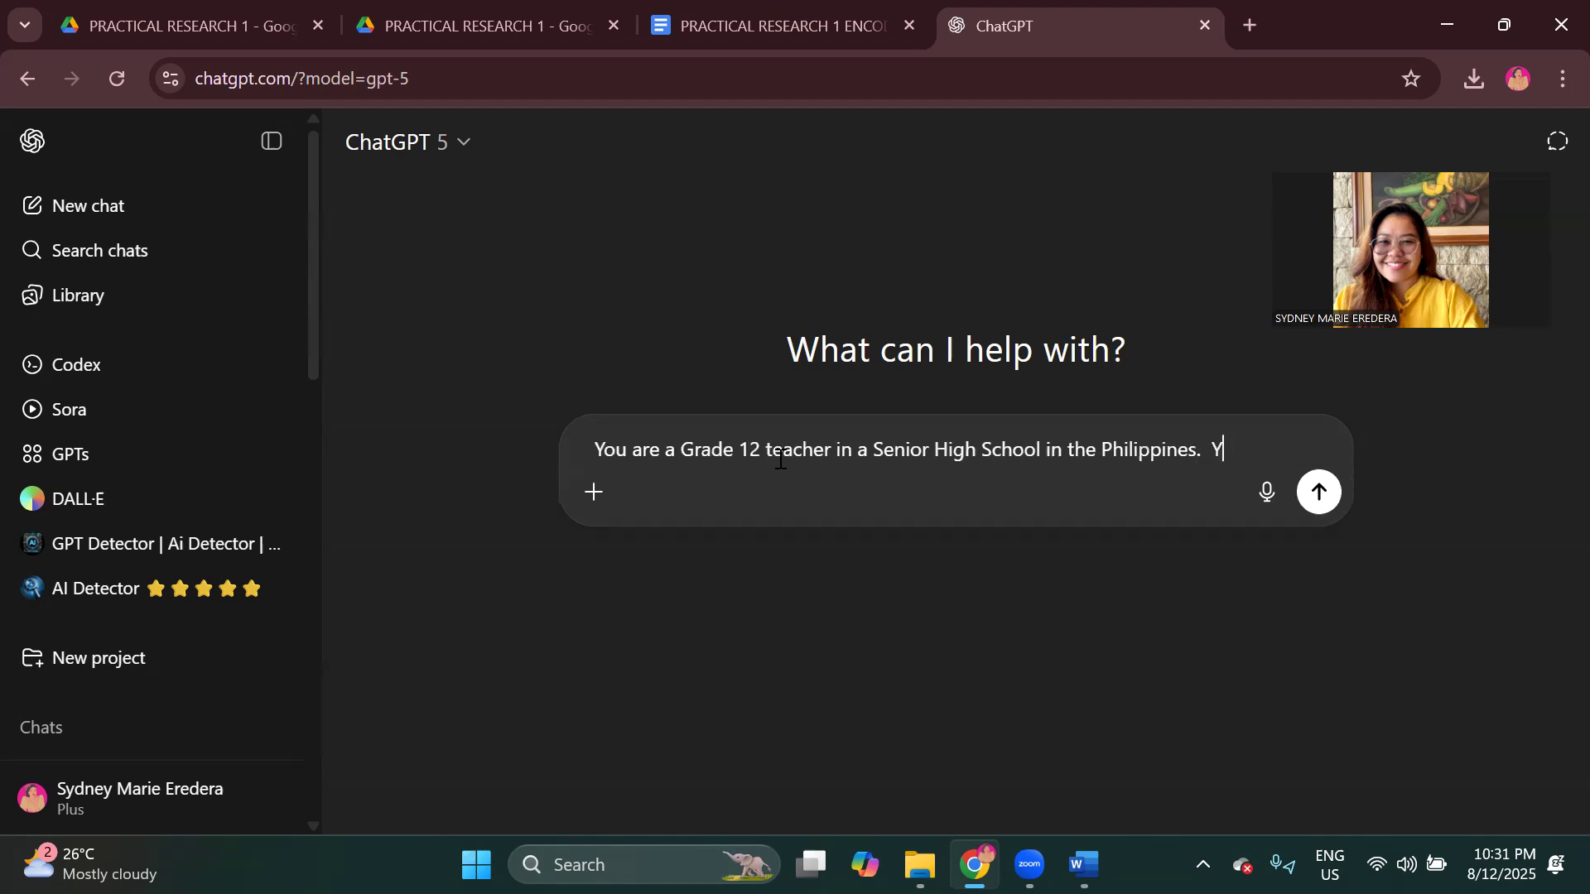
{"action": "key", "text": "BackSpace"}
{"action": "key", "text": "BackSpace"}
{"action": "type", "text": "ou"}
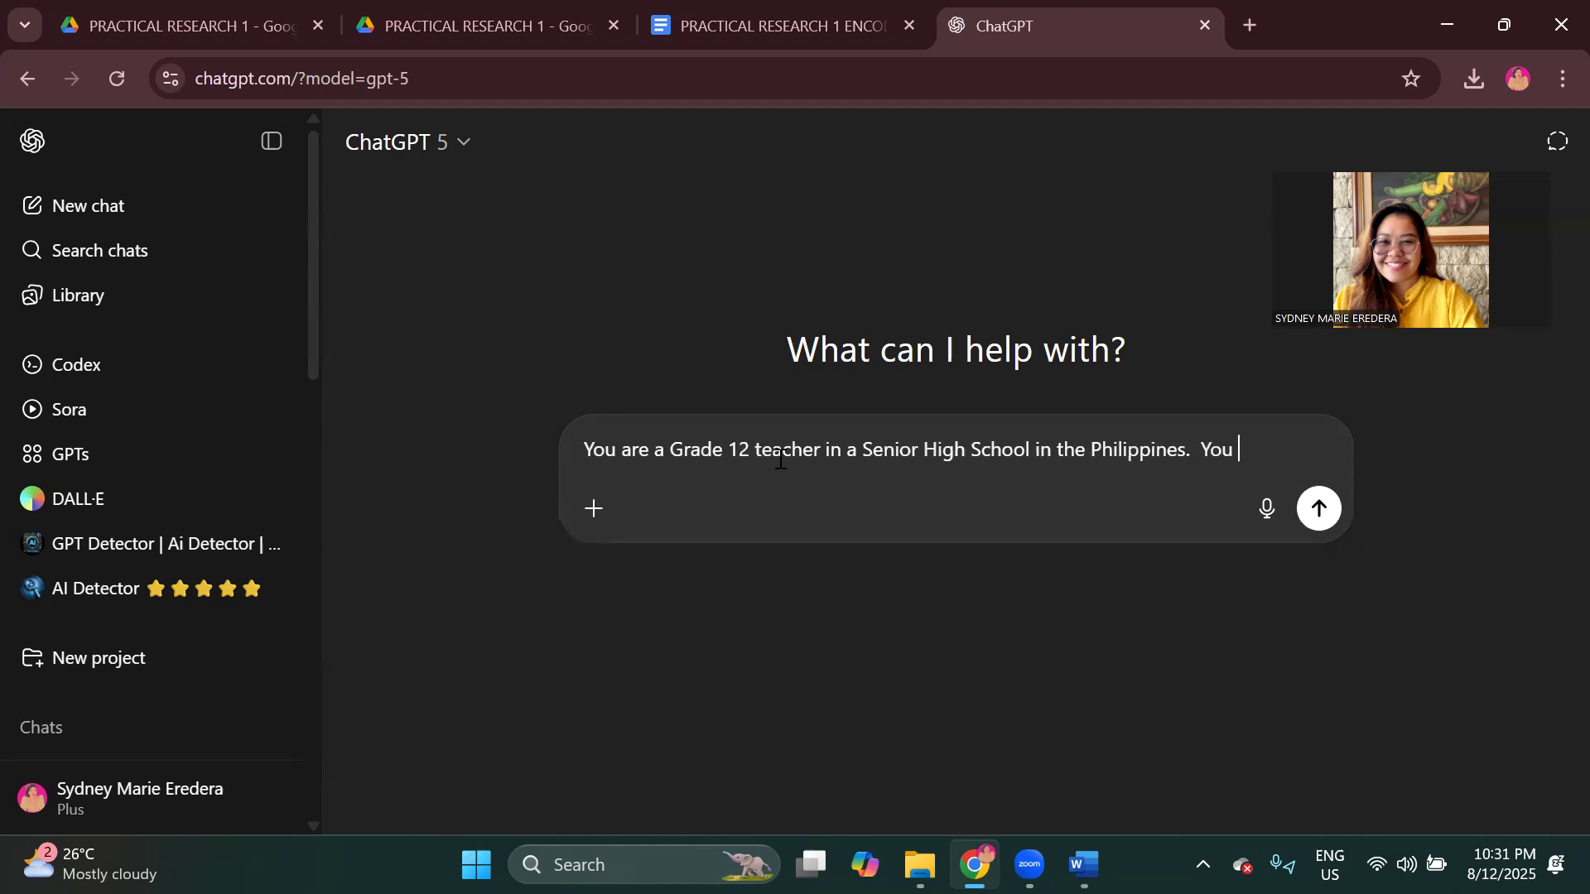
{"action": "type", "text": " want to test your stud"}
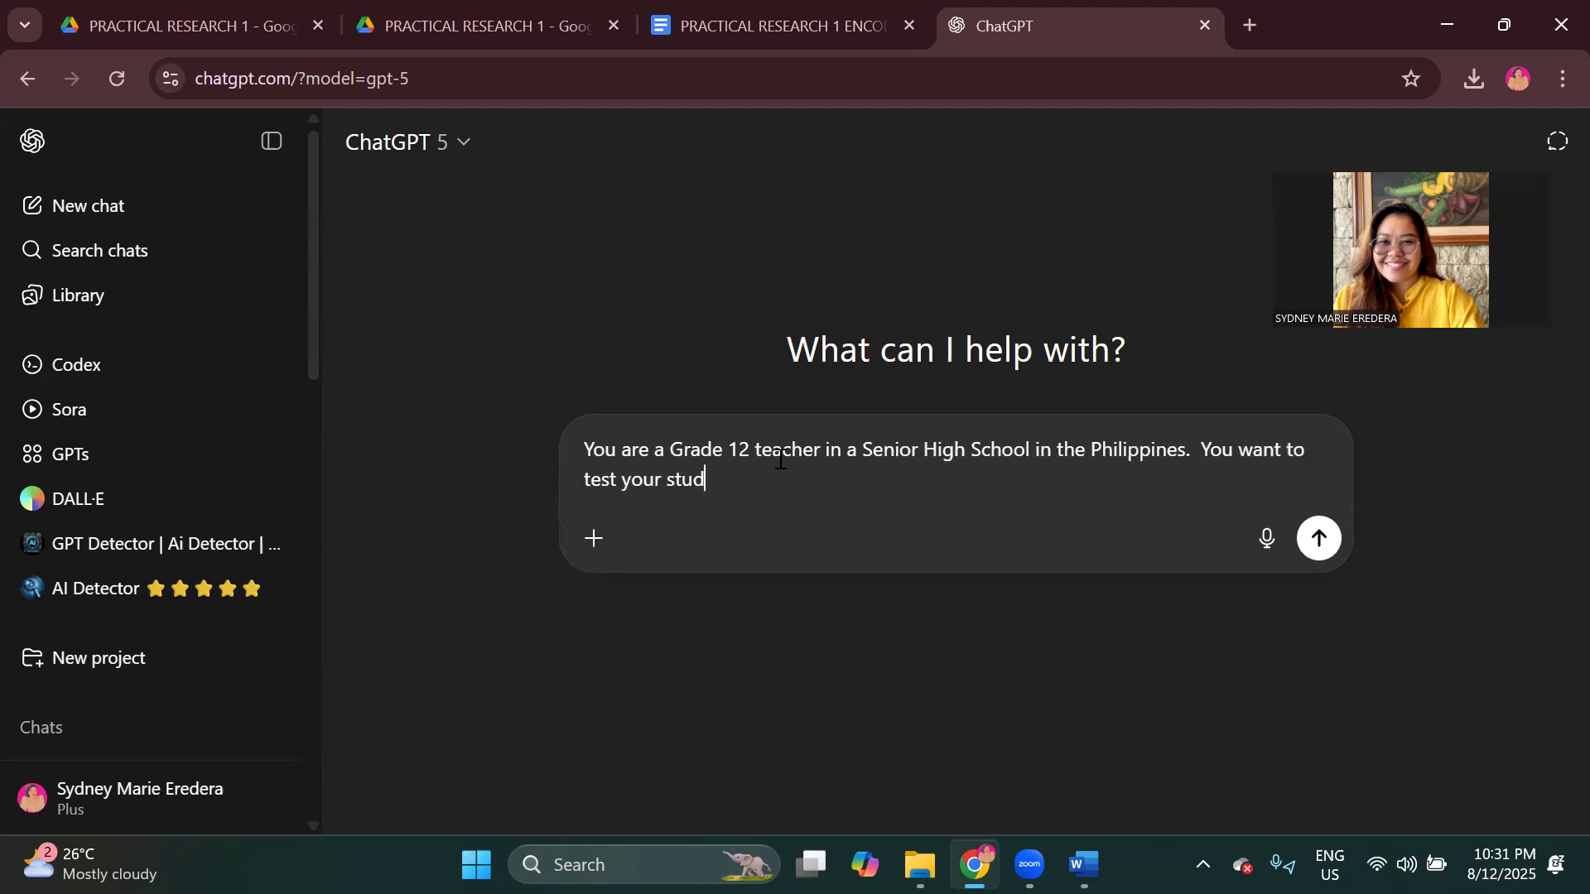
{"action": "type", "text": "ents' understanding about"}
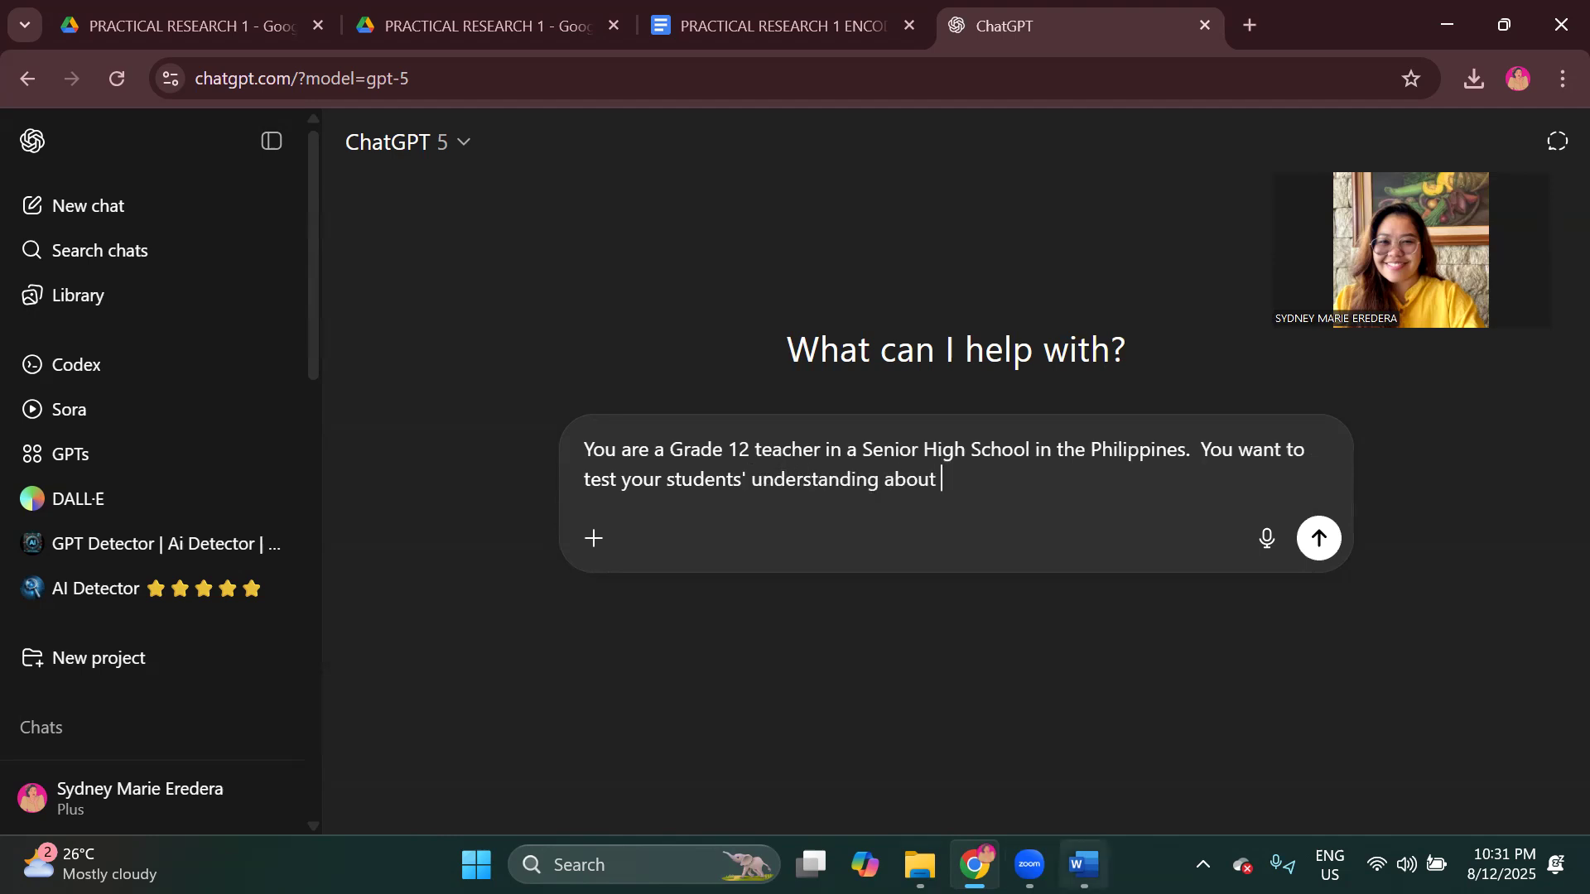
Step: Copy the heading "Definition and Characteristics of Research" from the Word quiz document and paste it at the end of the ChatGPT prompt
{"action": "left_click", "coordinate": [1083, 865]}
{"action": "left_click_drag", "start_coordinate": [980, 602], "coordinate": [591, 593]}
{"action": "key", "text": "ctrl+c"}
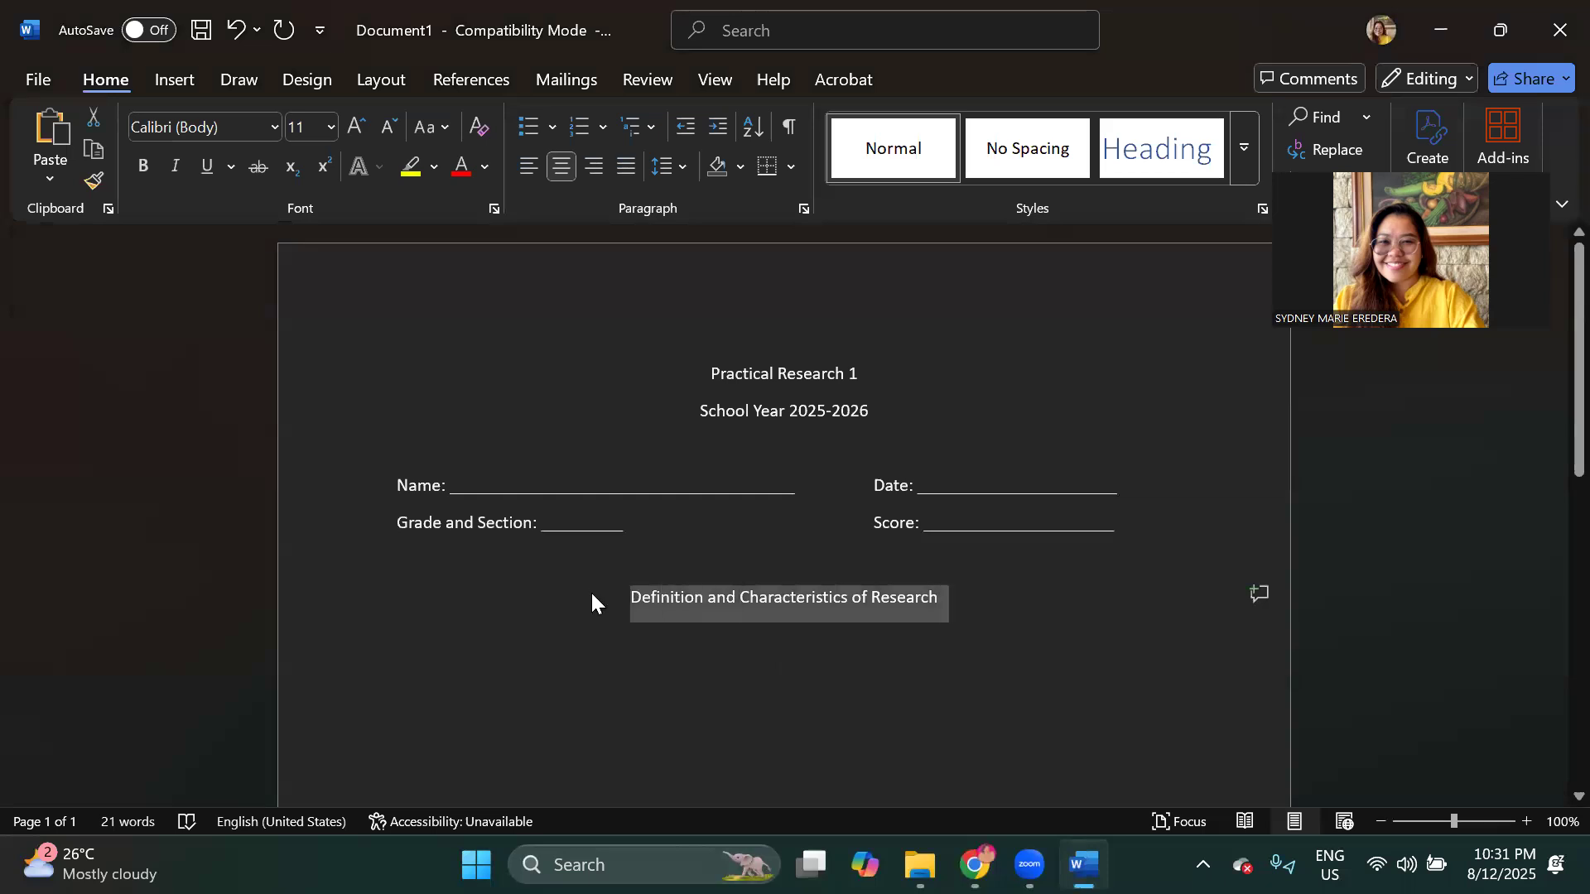
{"action": "key", "text": "alt+Tab"}
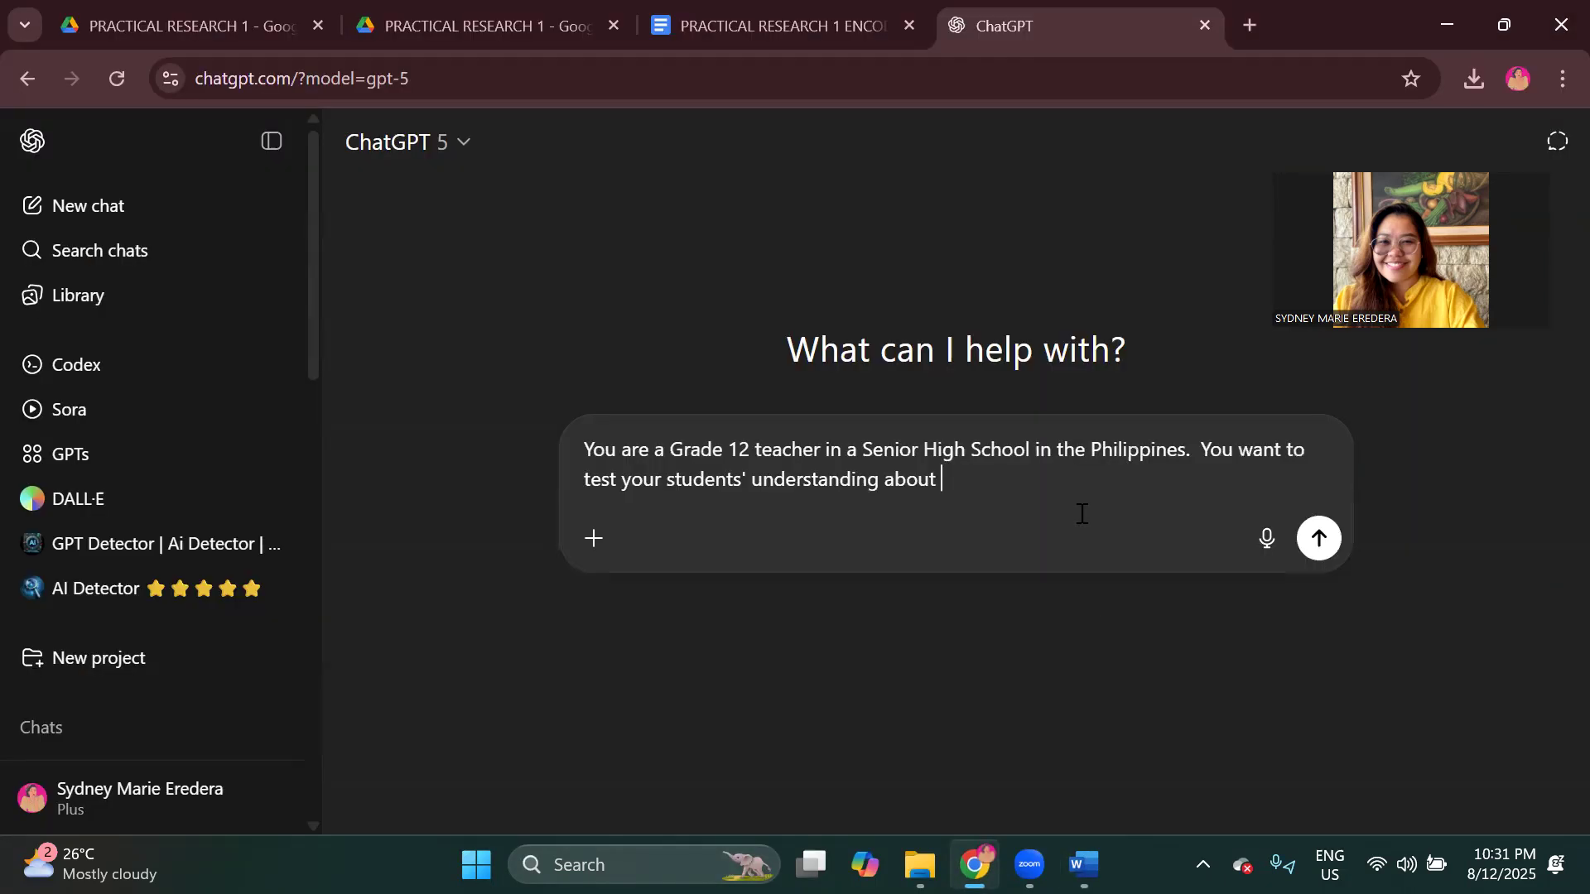
{"action": "key", "text": "ctrl+v"}
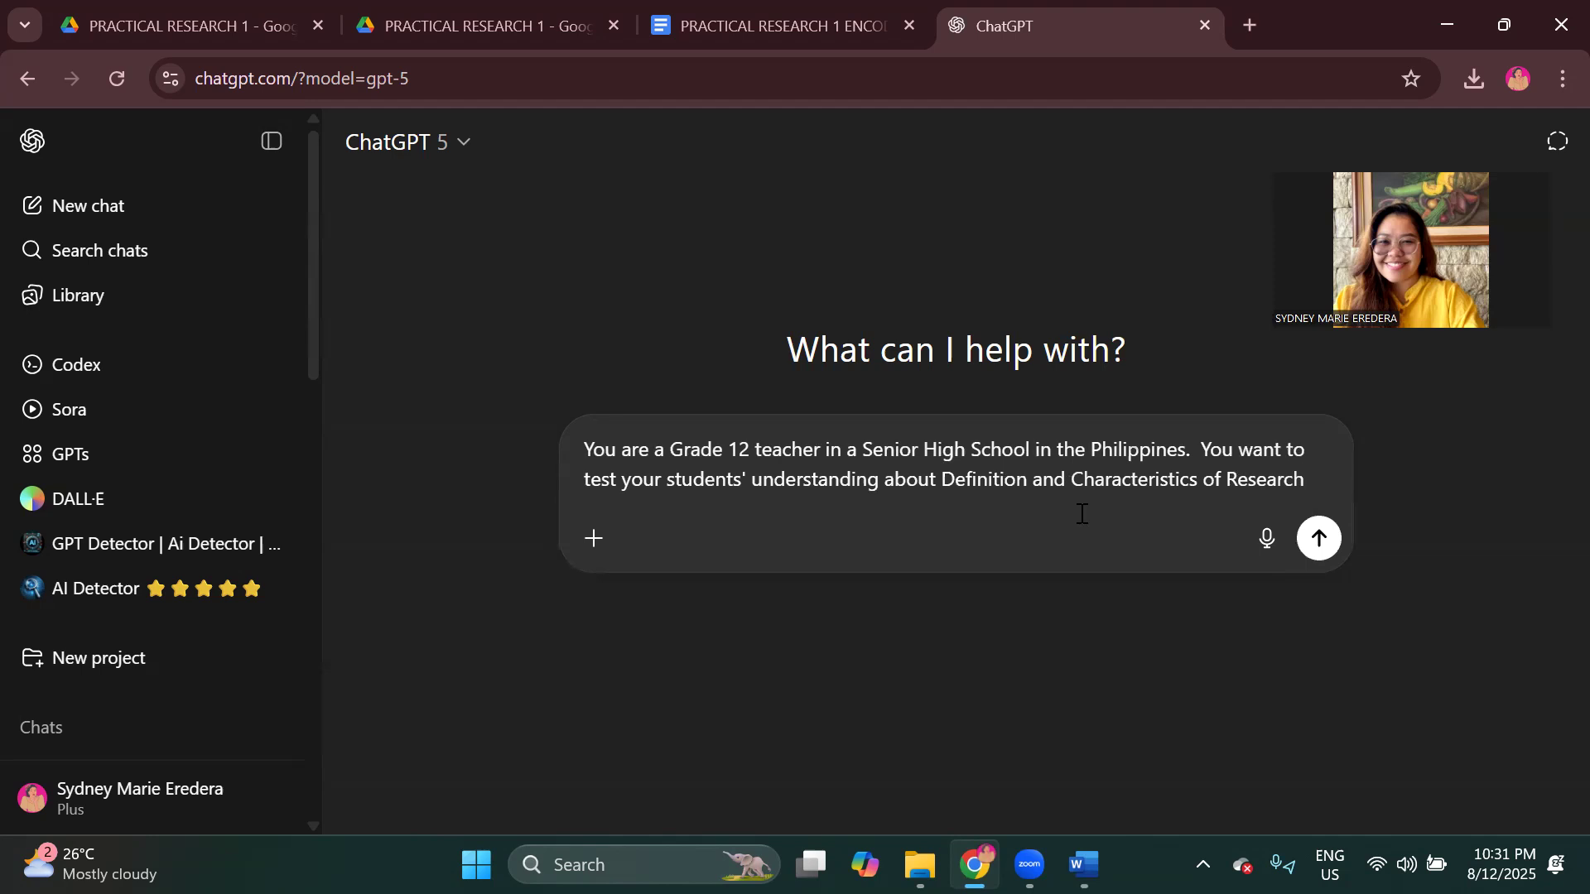
Step: End the topic sentence with a period and add "Make a multiple-choice test about the contents below." to the prompt
{"action": "type", "text": ". Make a"}
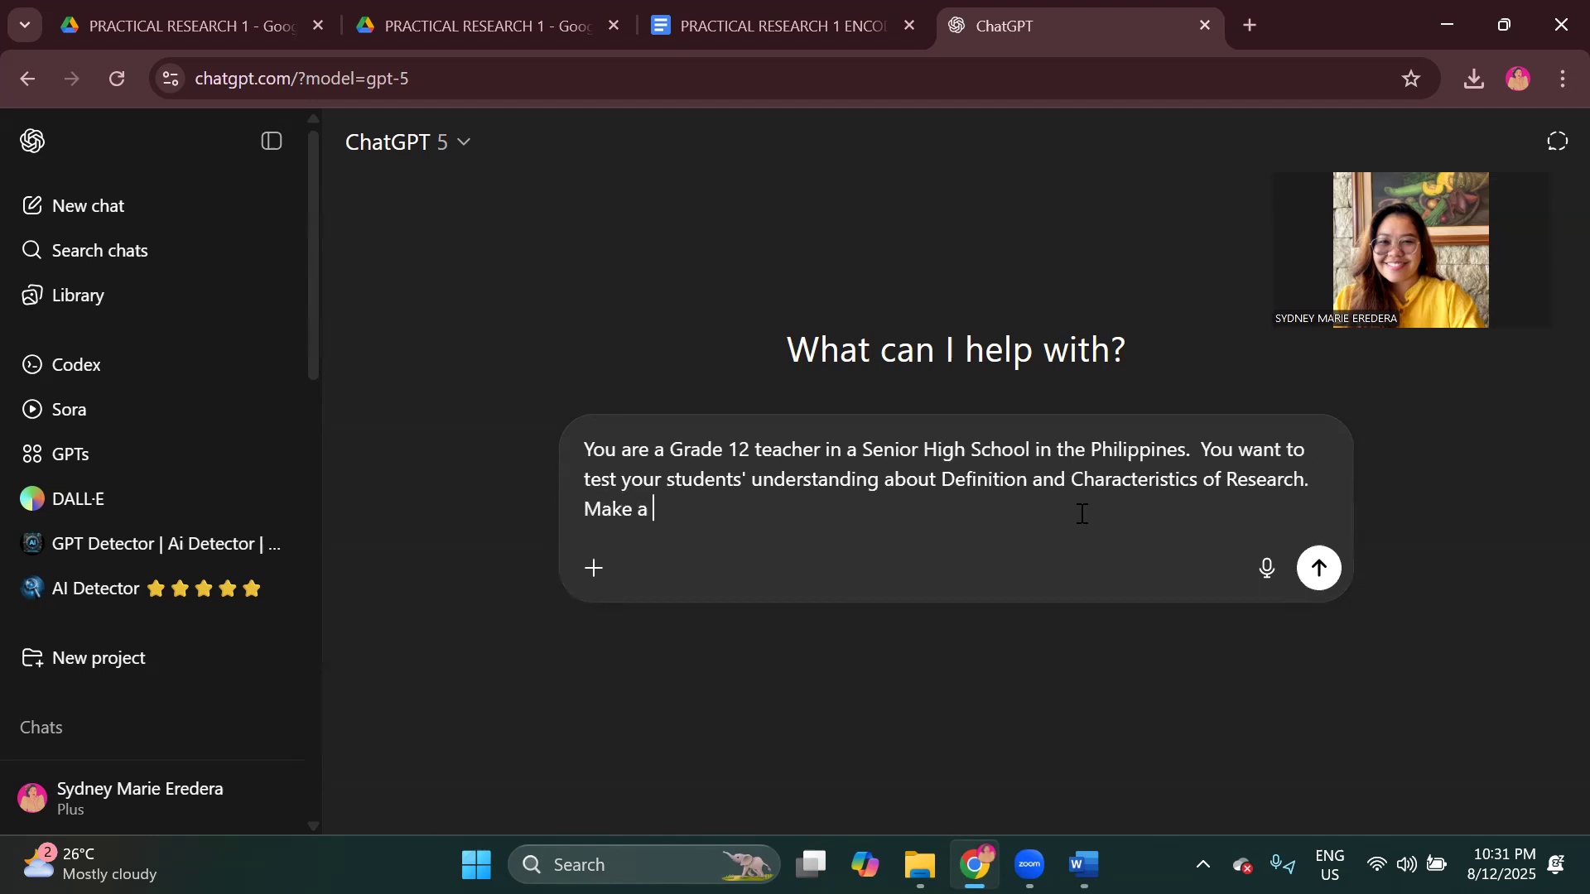
{"action": "type", "text": " multiple -choice te"}
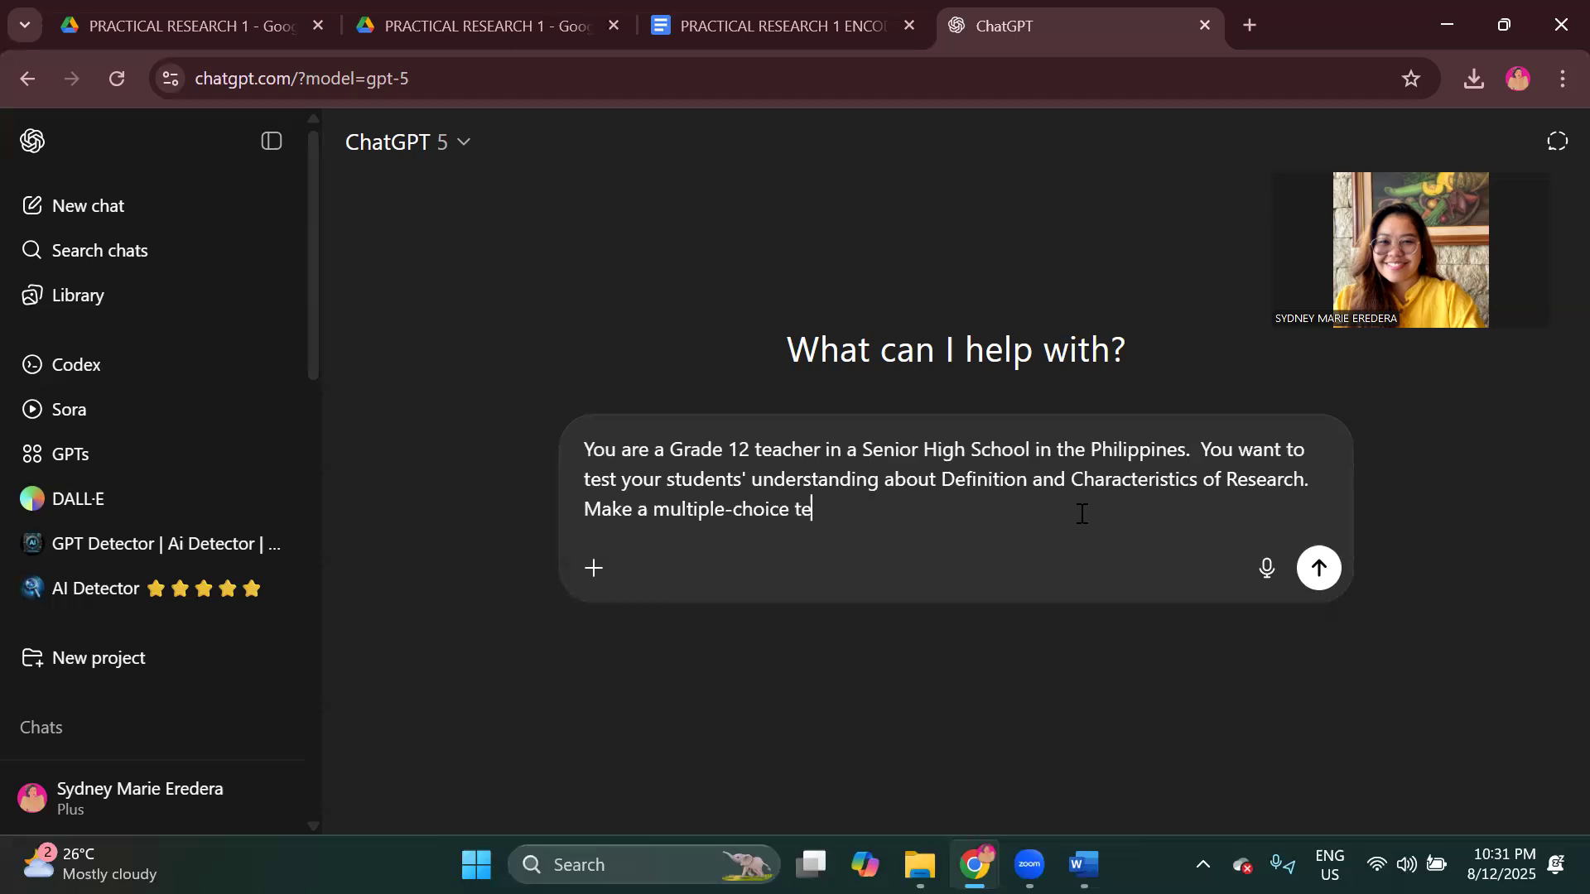
{"action": "type", "text": "st about the contents"}
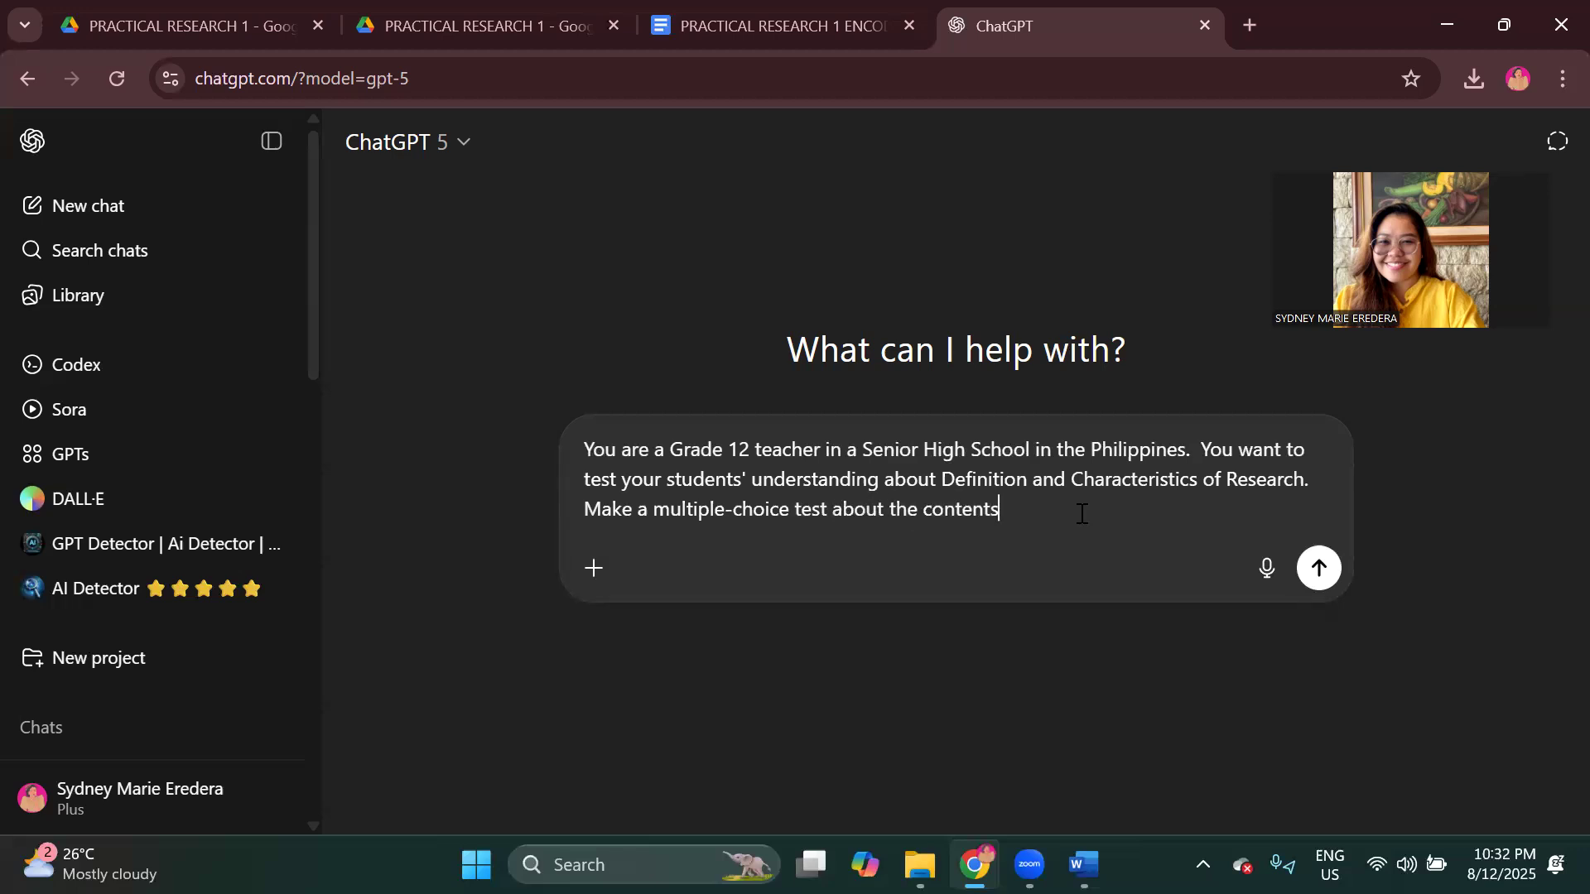
{"action": "type", "text": " below."}
Step: Switch to the PRACTICAL RESEARCH 1 ENCODED Google Doc and select the Definition of Research and Characteristics of Research sections for copying
{"action": "left_click", "coordinate": [975, 865]}
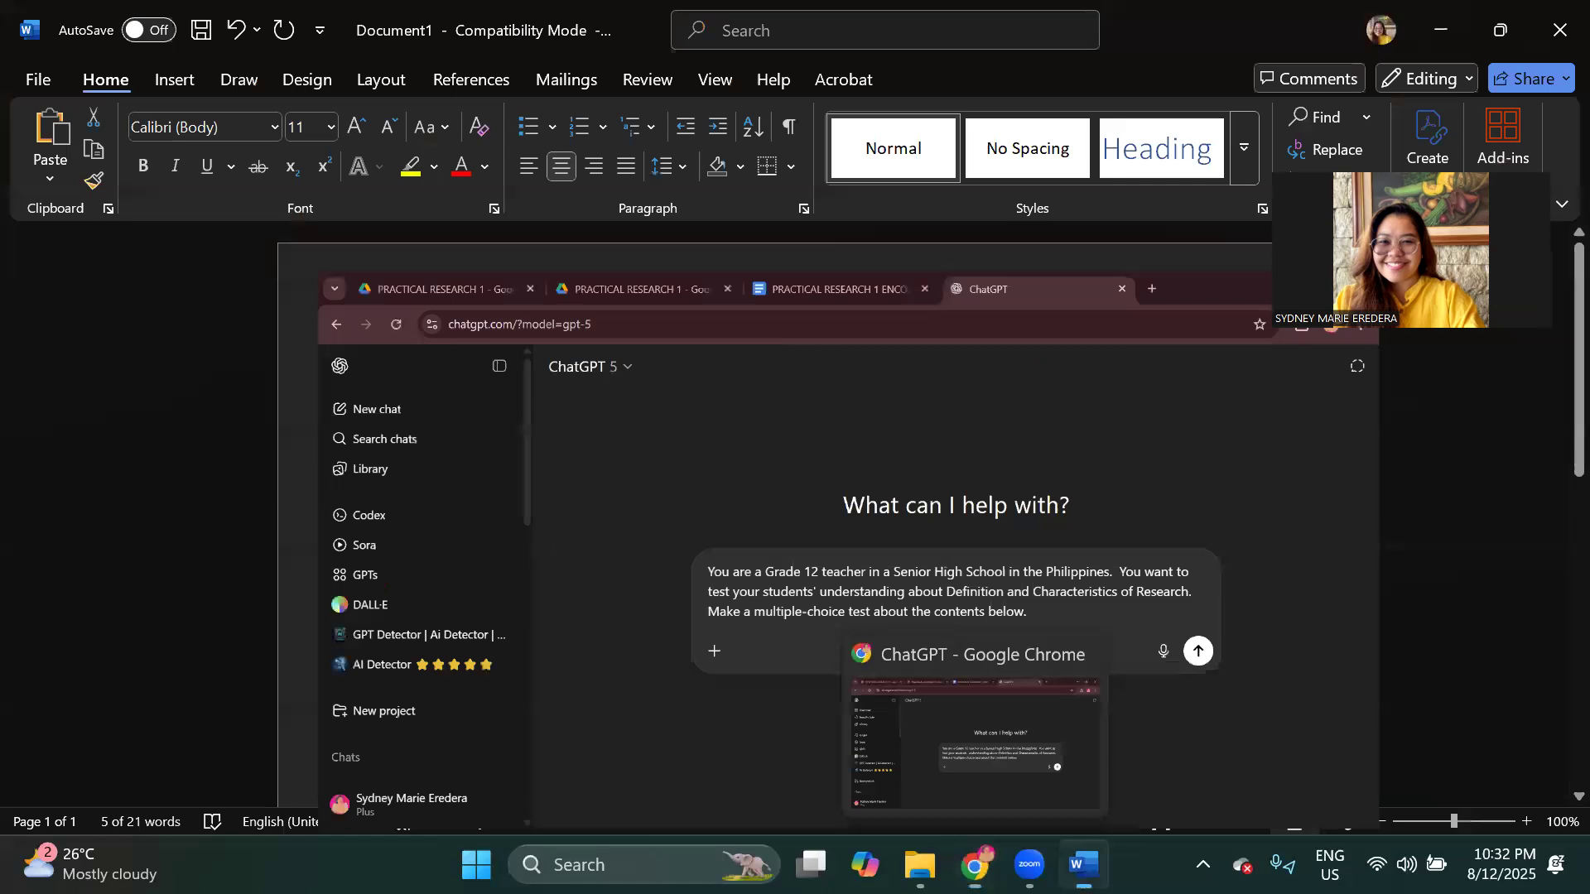
{"action": "left_click", "coordinate": [975, 864]}
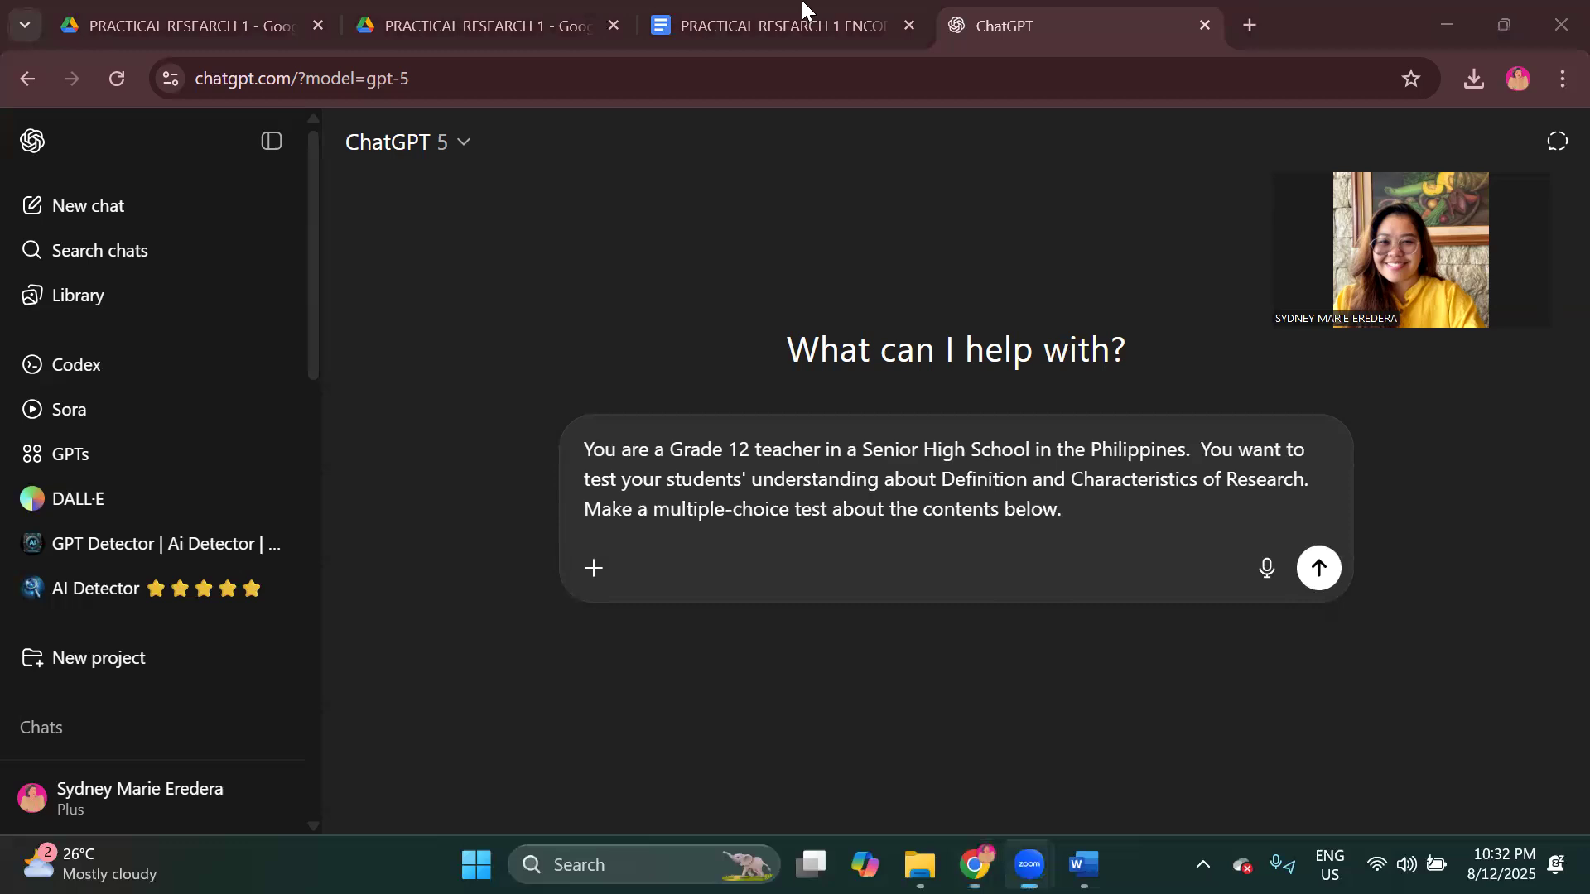
{"action": "left_click", "coordinate": [840, 663]}
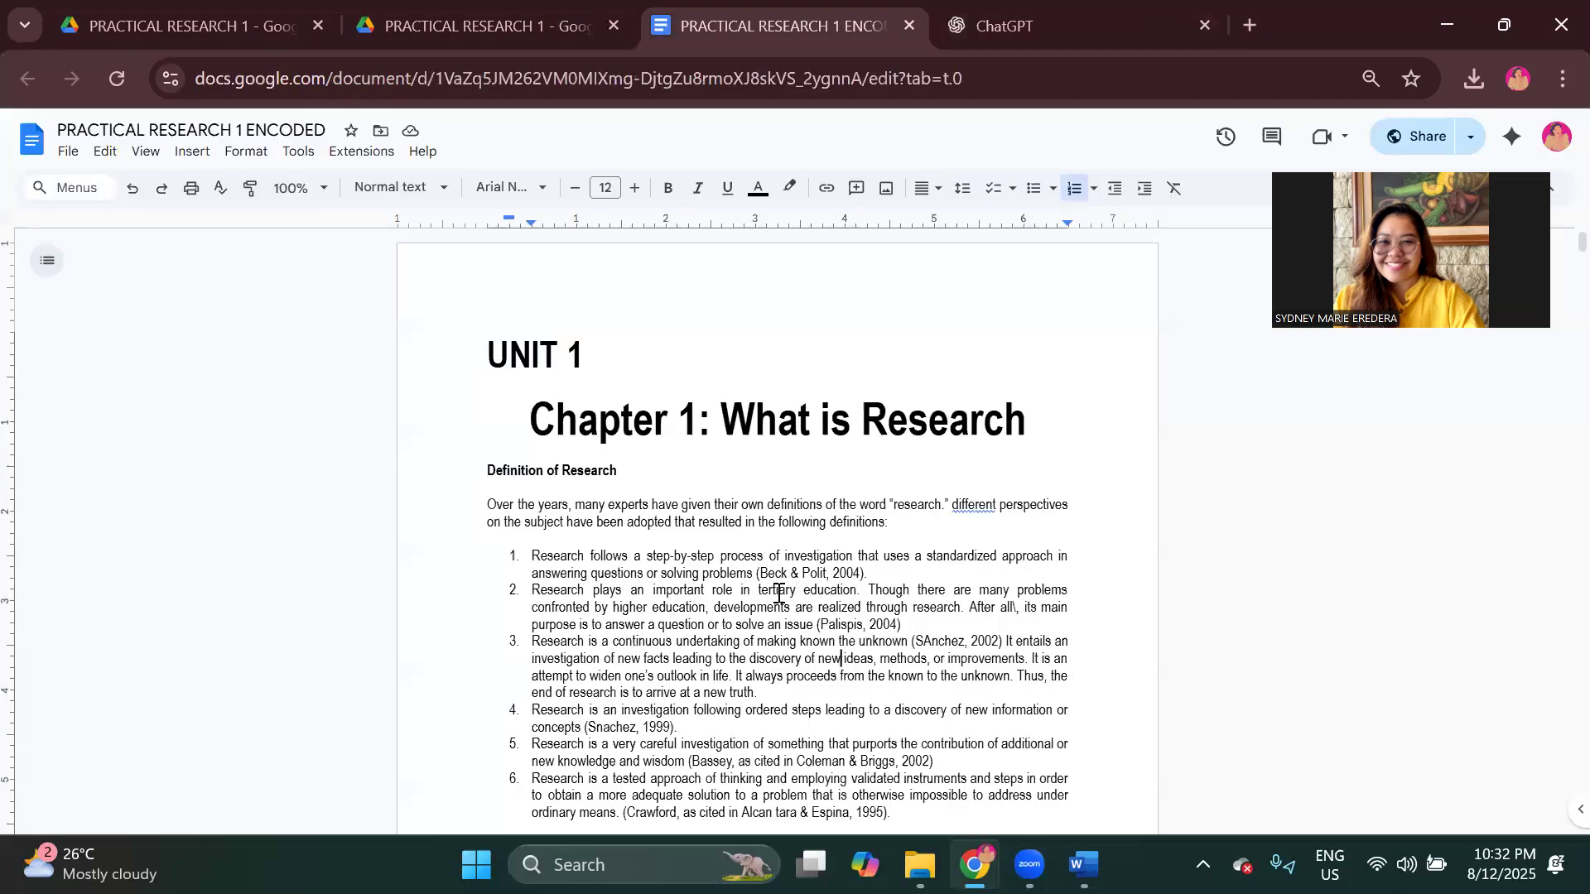
{"action": "left_click", "coordinate": [571, 356]}
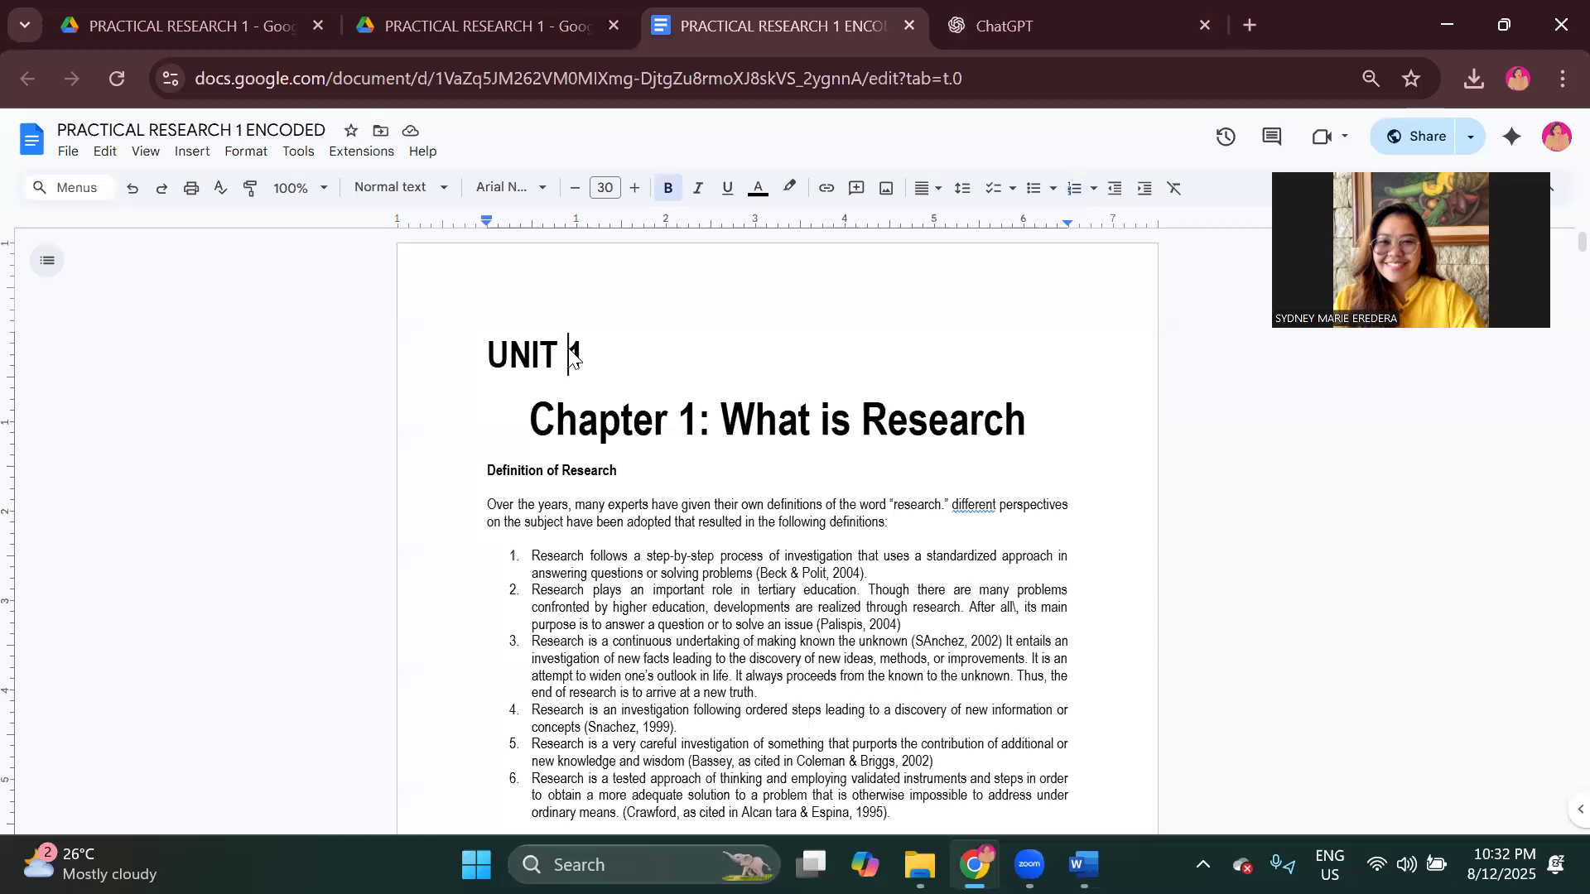
{"action": "left_click_drag", "start_coordinate": [570, 356], "coordinate": [624, 617]}
{"action": "scroll", "coordinate": [623, 606], "scroll_direction": "up", "scroll_amount": 6}
{"action": "scroll", "coordinate": [622, 607], "scroll_direction": "down", "scroll_amount": 8}
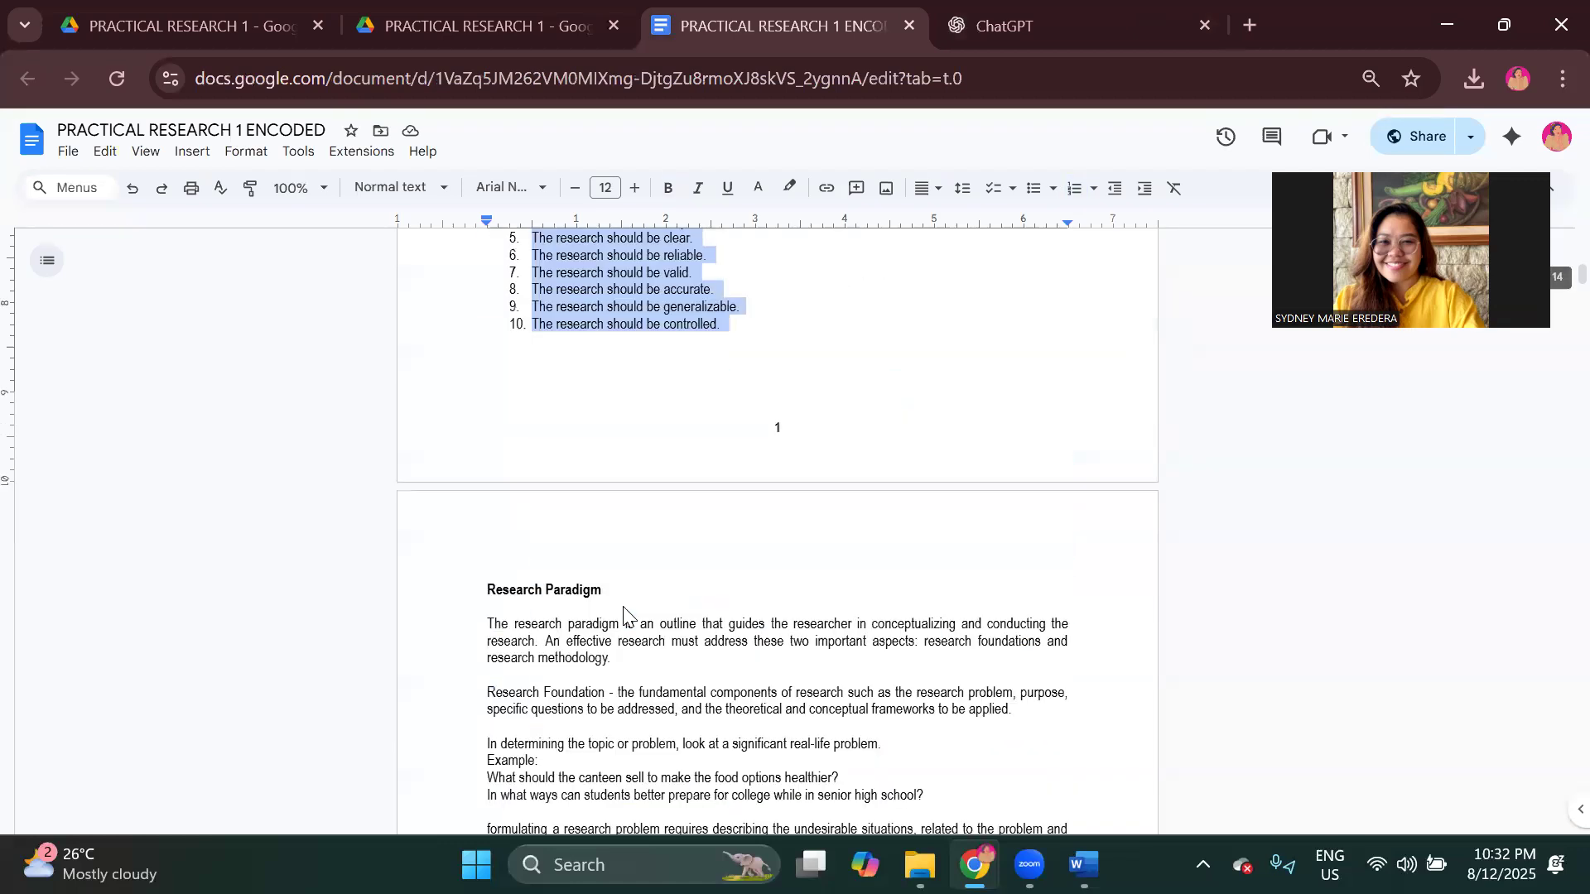
{"action": "scroll", "coordinate": [623, 606], "scroll_direction": "up", "scroll_amount": 6}
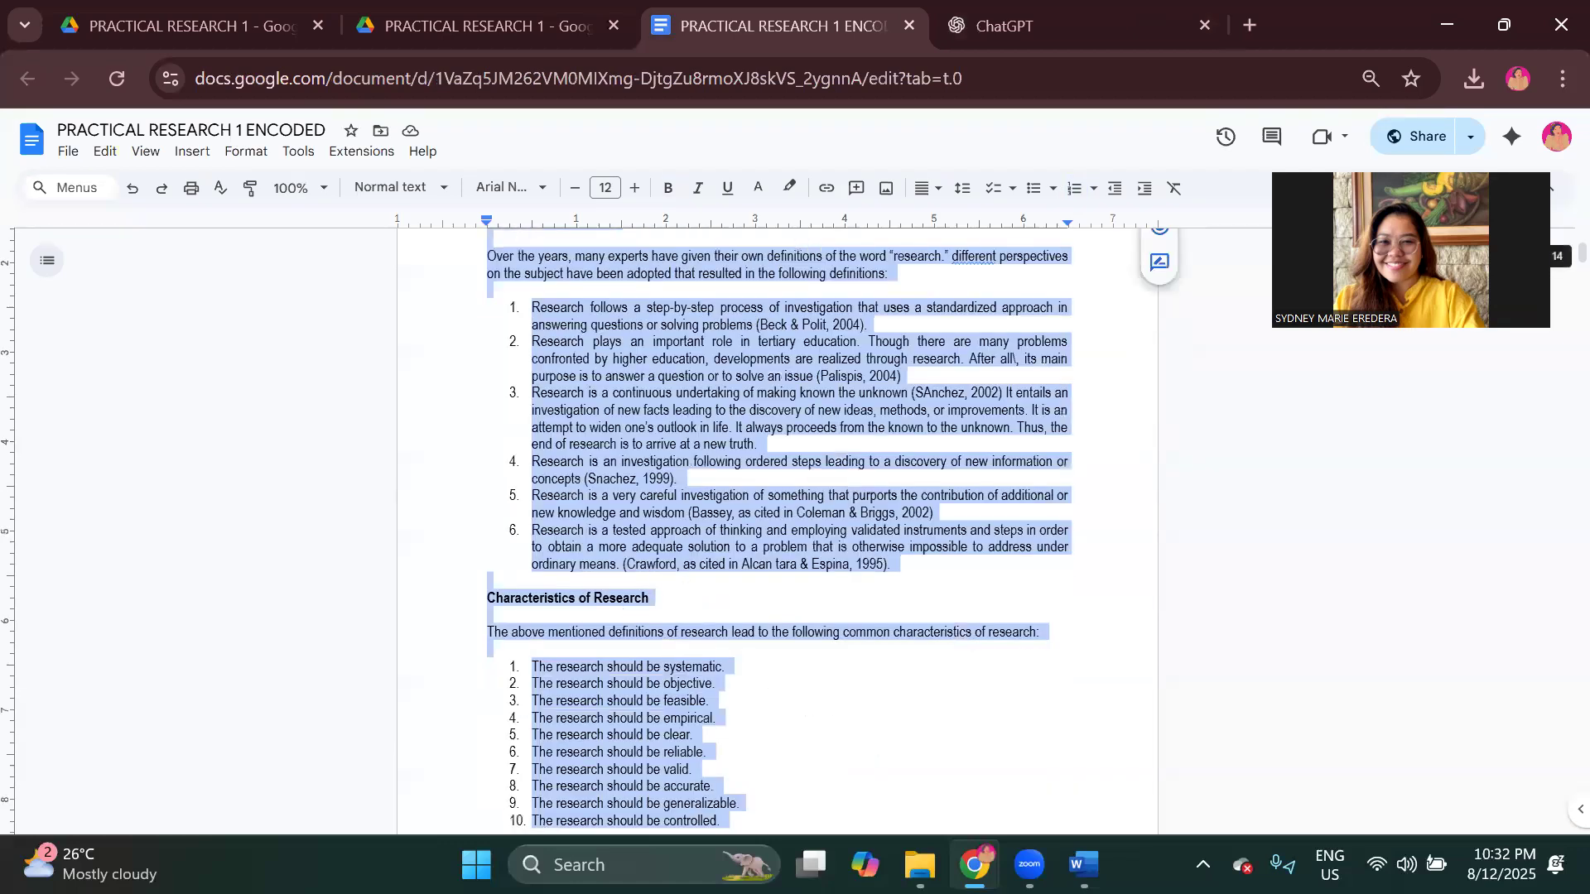
Step: Return to ChatGPT and paste the copied research definitions and characteristics below the prompt, separated by a blank line
{"action": "left_click", "coordinate": [975, 865]}
{"action": "left_click", "coordinate": [975, 865]}
{"action": "left_click", "coordinate": [1099, 10]}
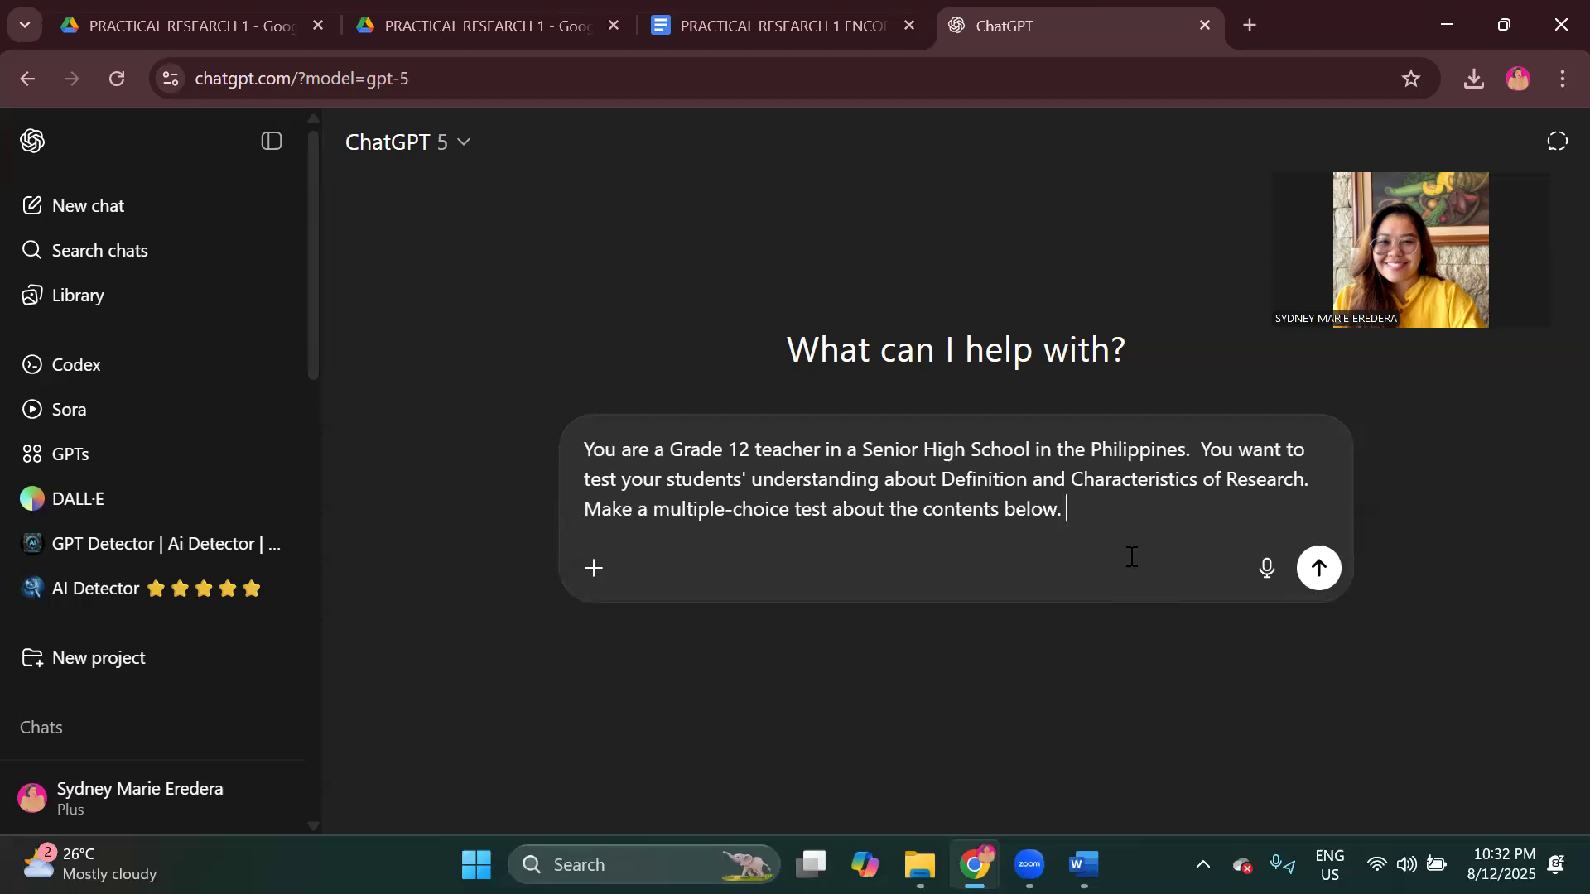
{"action": "key", "text": "shift+Return"}
{"action": "key", "text": "shift+Return"}
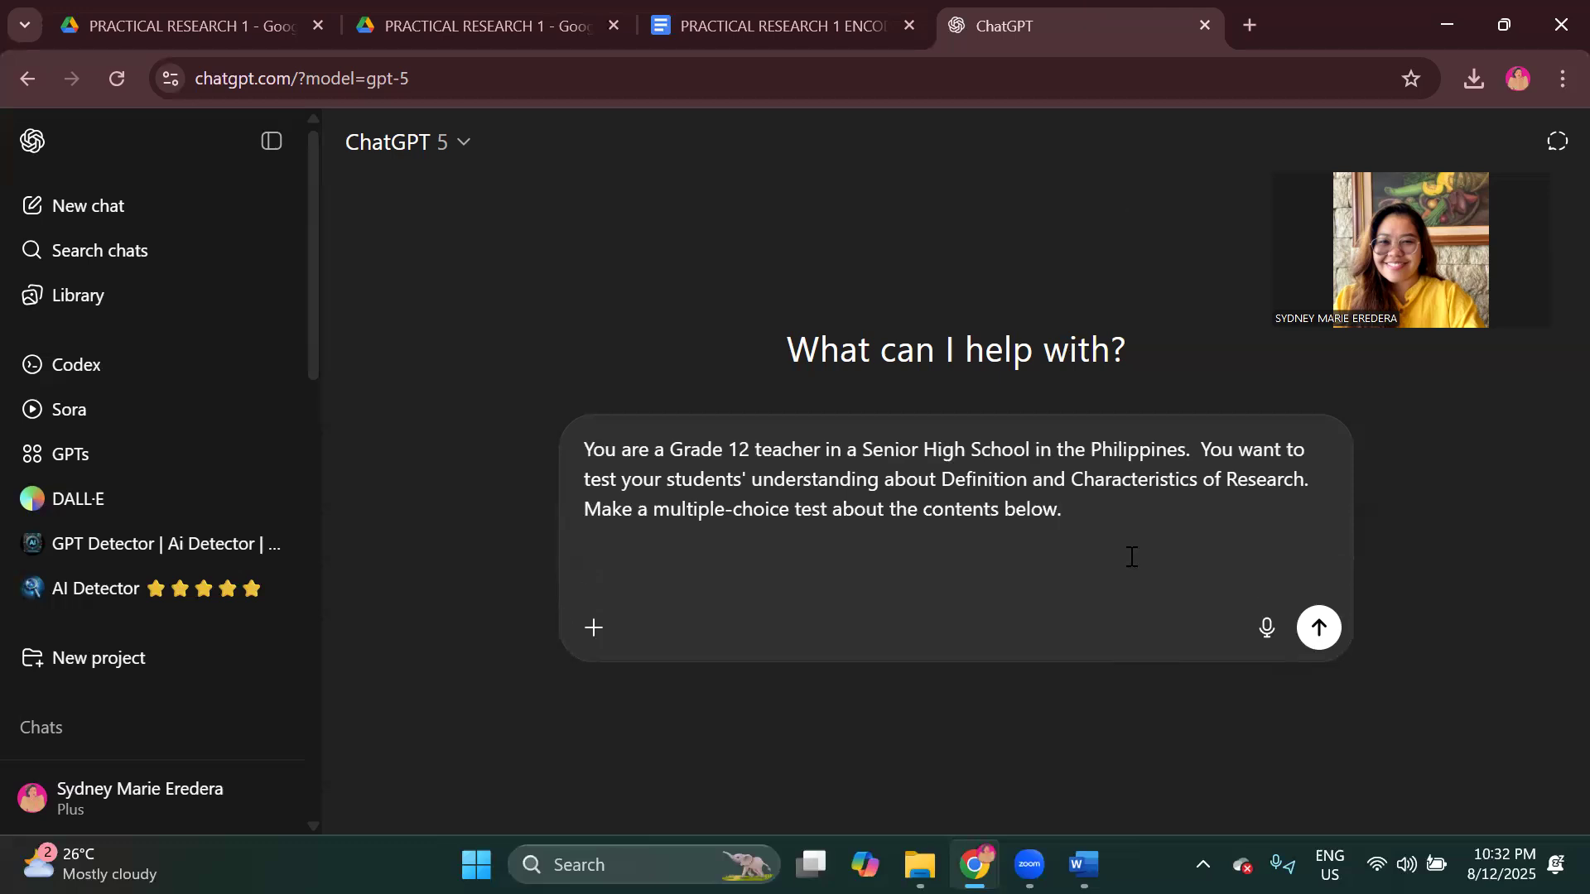
{"action": "key", "text": "ctrl+v"}
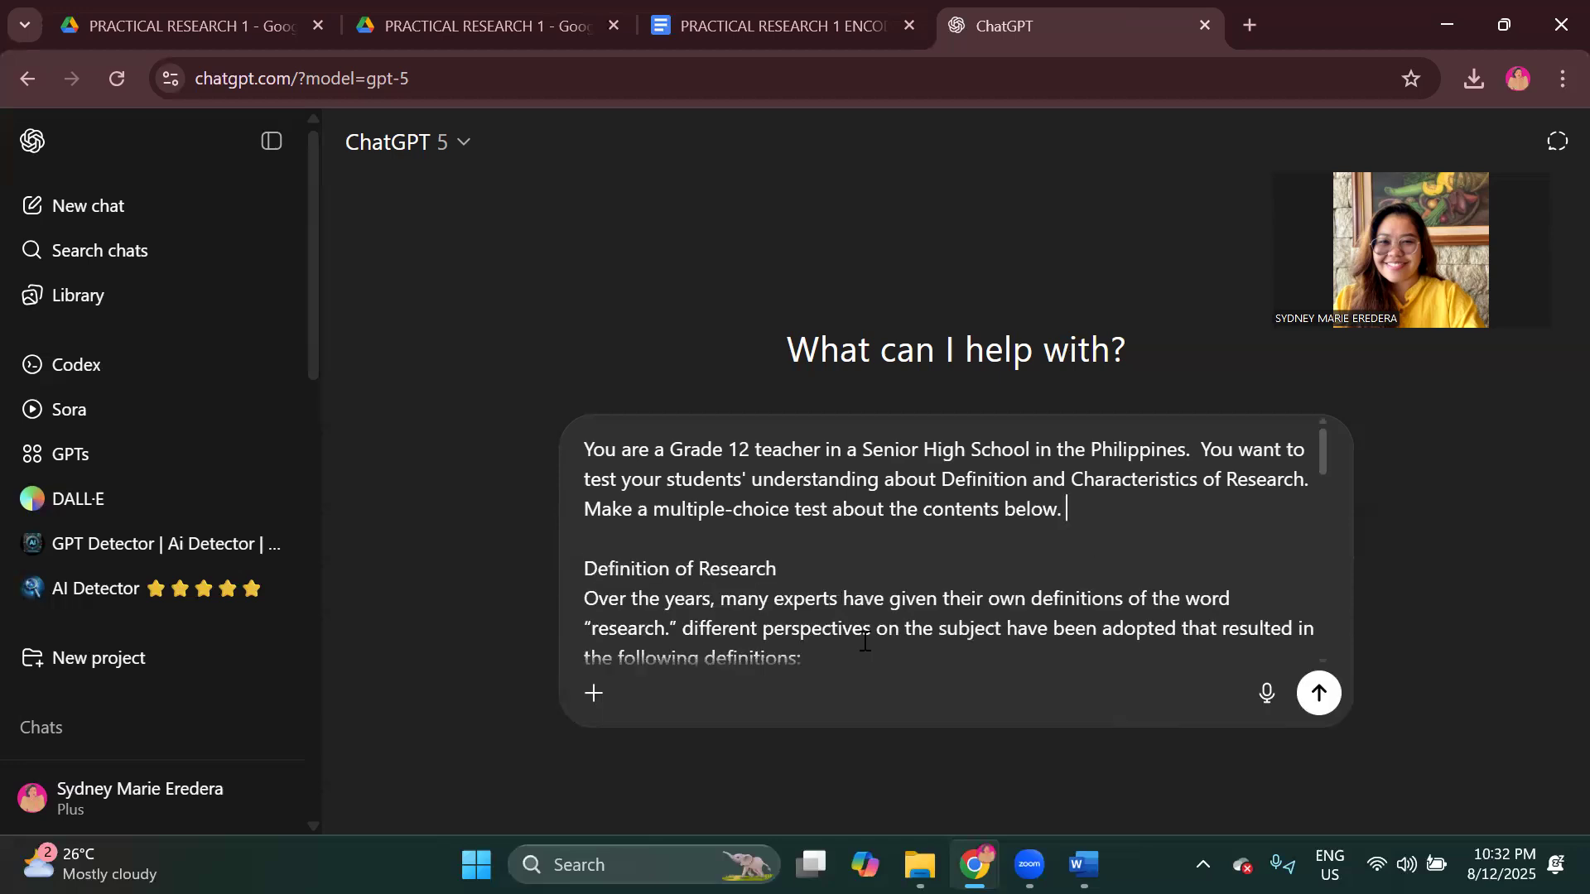
Step: Append "Make the quiz knowledge-based, understanding-based, and situational. At the end of the quiz, give the answers and the explanation." after the pasted content
{"action": "scroll", "coordinate": [876, 629], "scroll_direction": "down", "scroll_amount": 15}
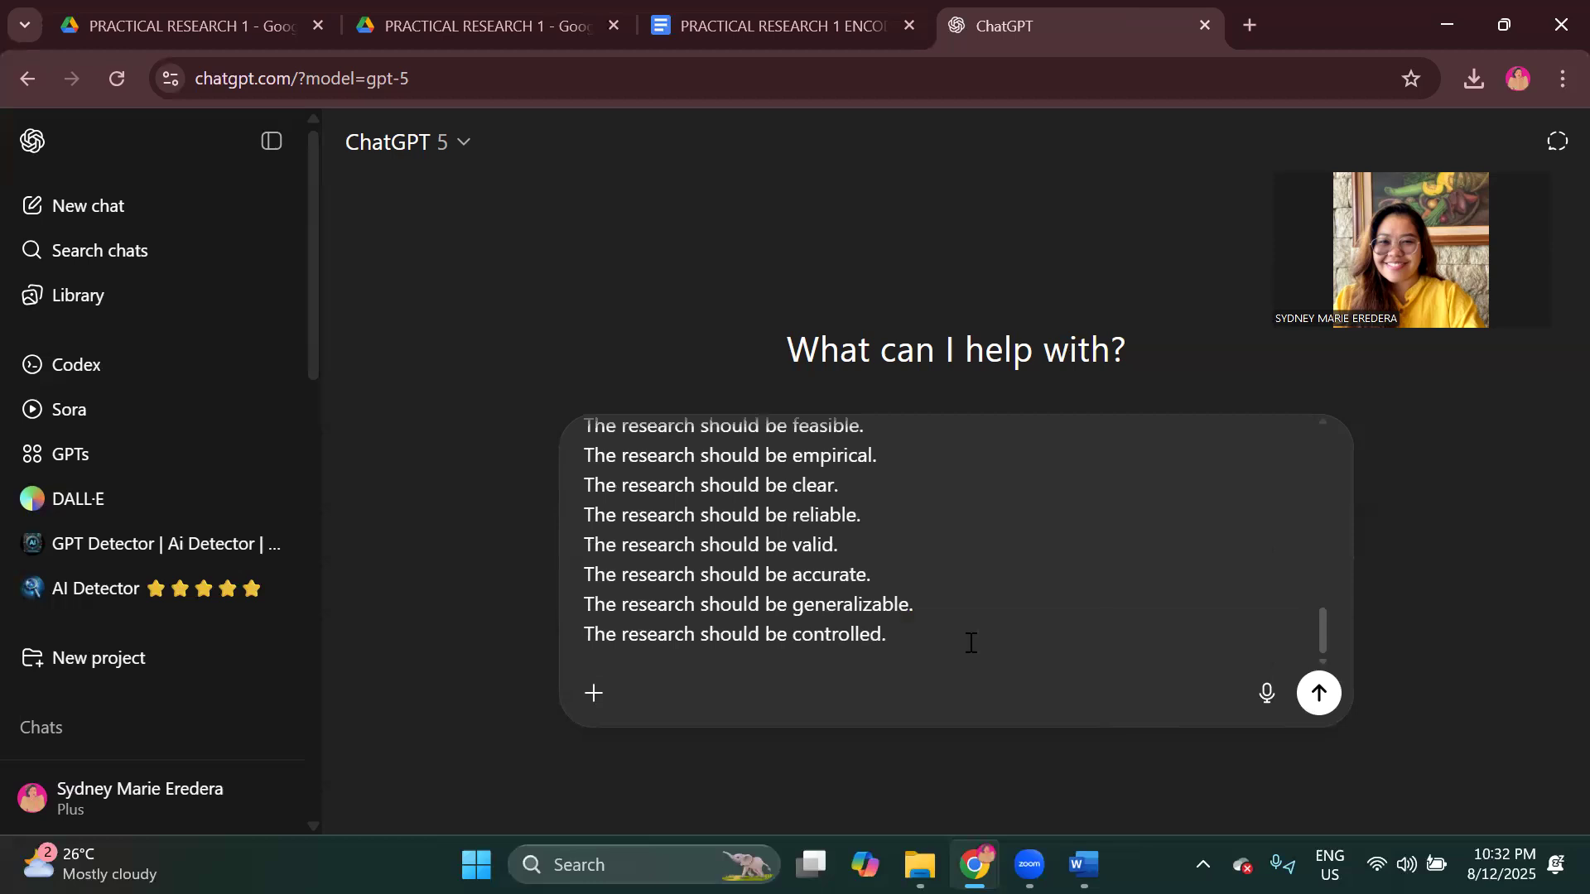
{"action": "scroll", "coordinate": [970, 644], "scroll_direction": "up", "scroll_amount": 5}
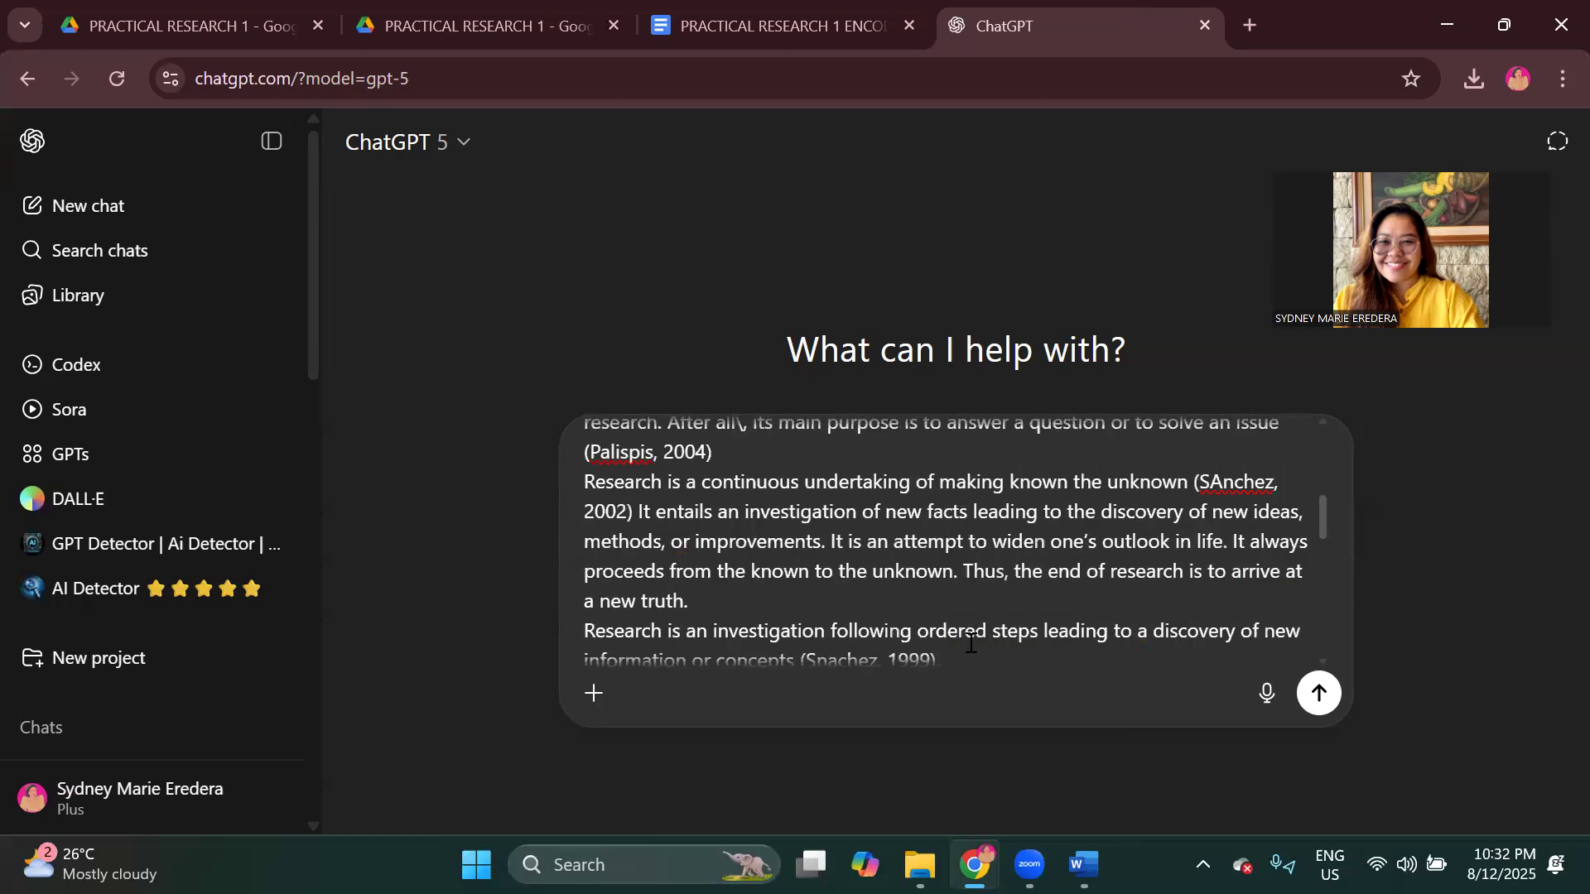
{"action": "type", "text": "Make the qui"}
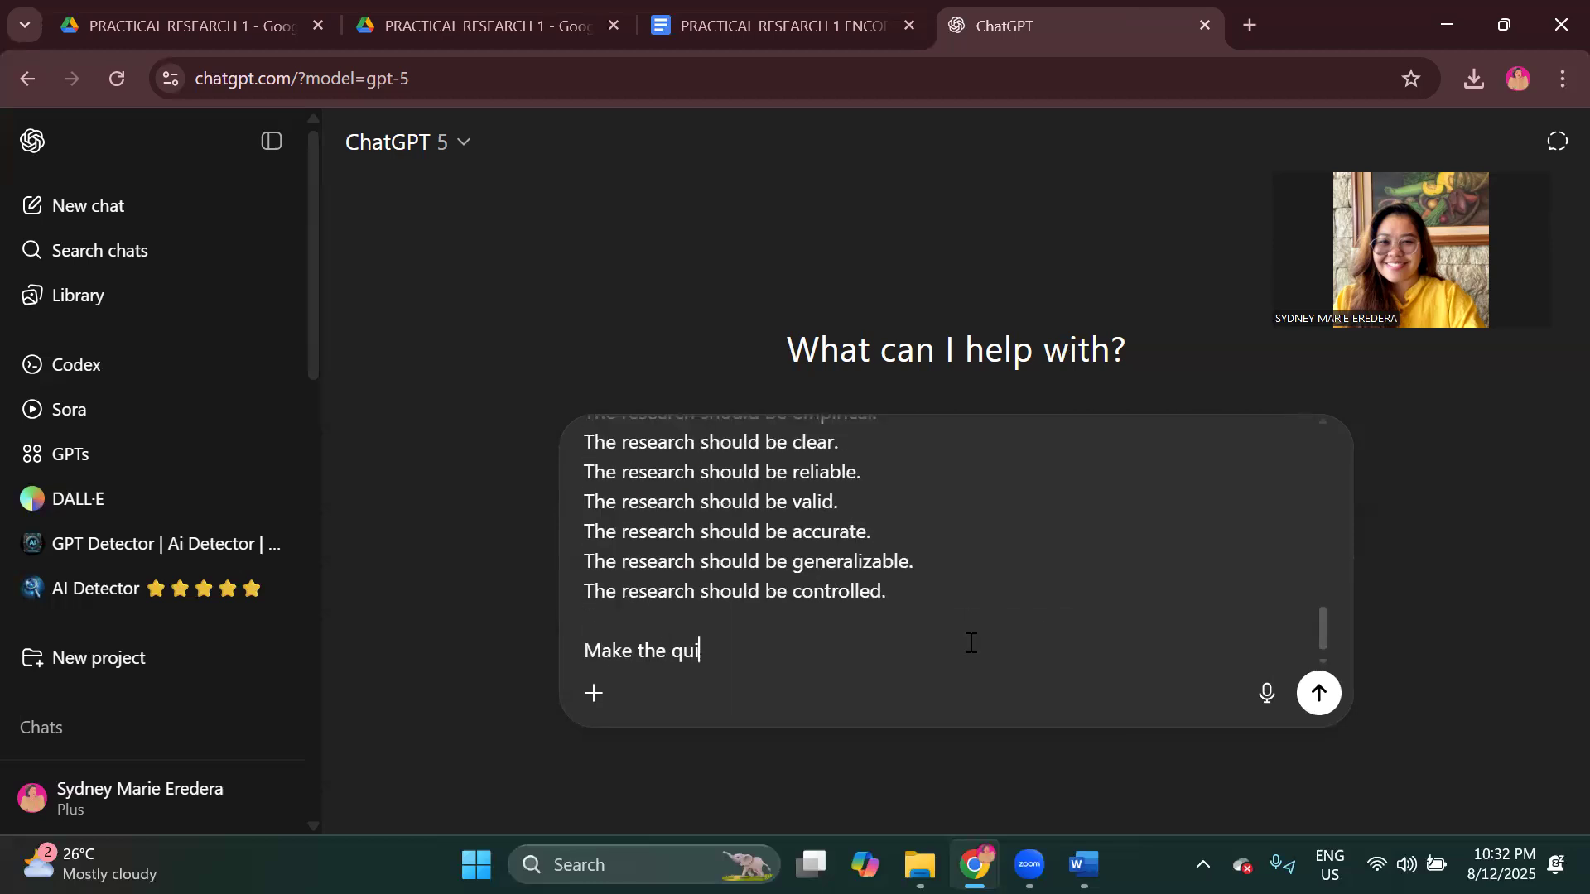
{"action": "type", "text": "z knowledge b"}
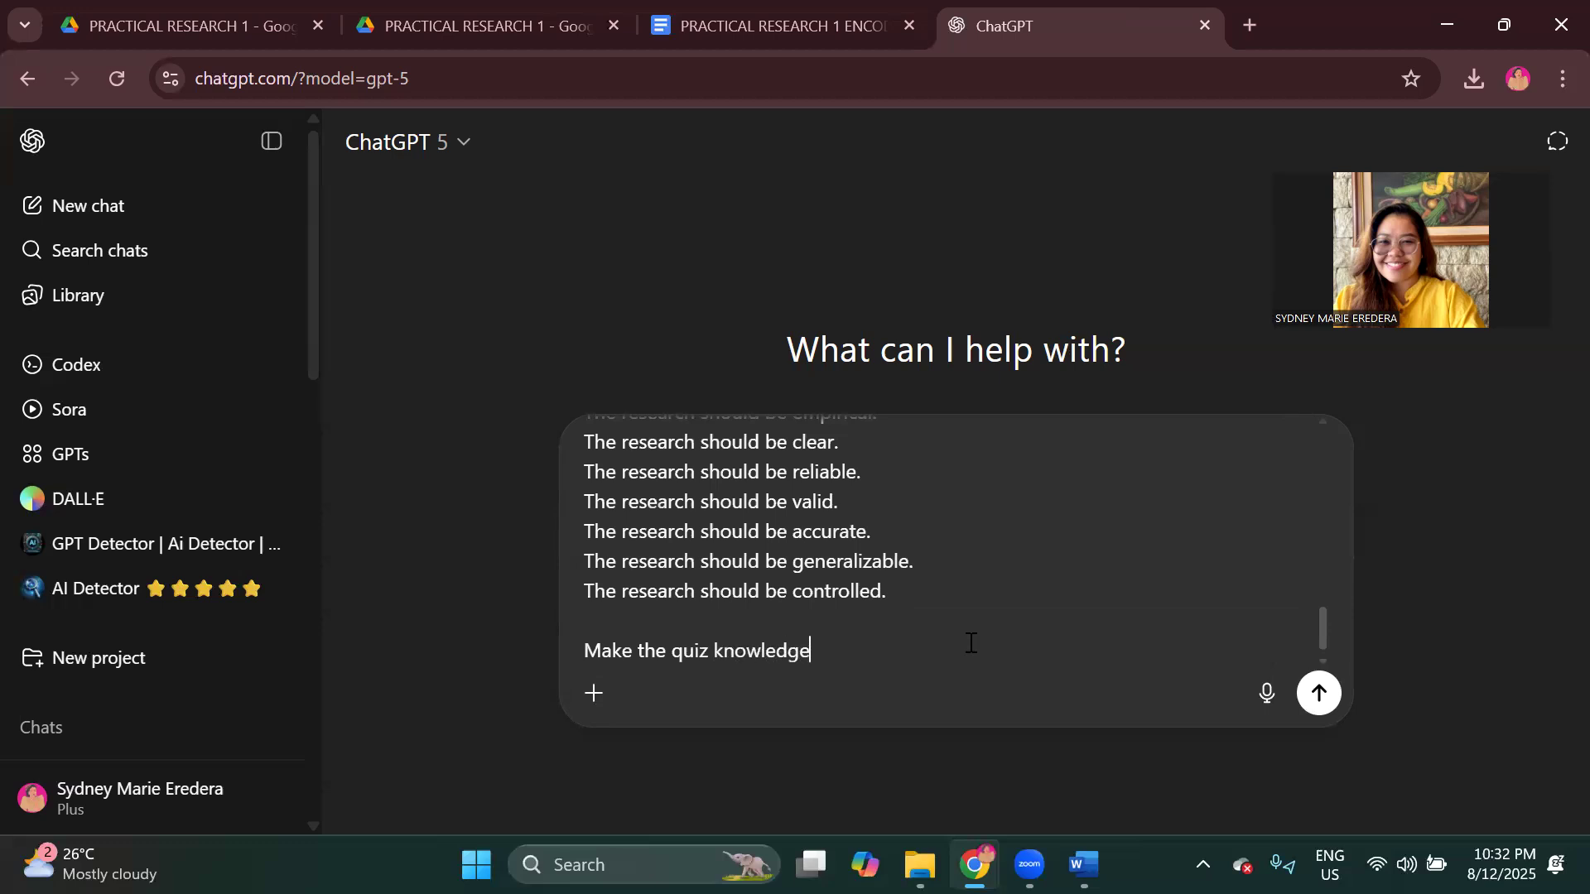
{"action": "key", "text": "BackSpace"}
{"action": "key", "text": "BackSpace"}
{"action": "type", "text": "-based, understan"}
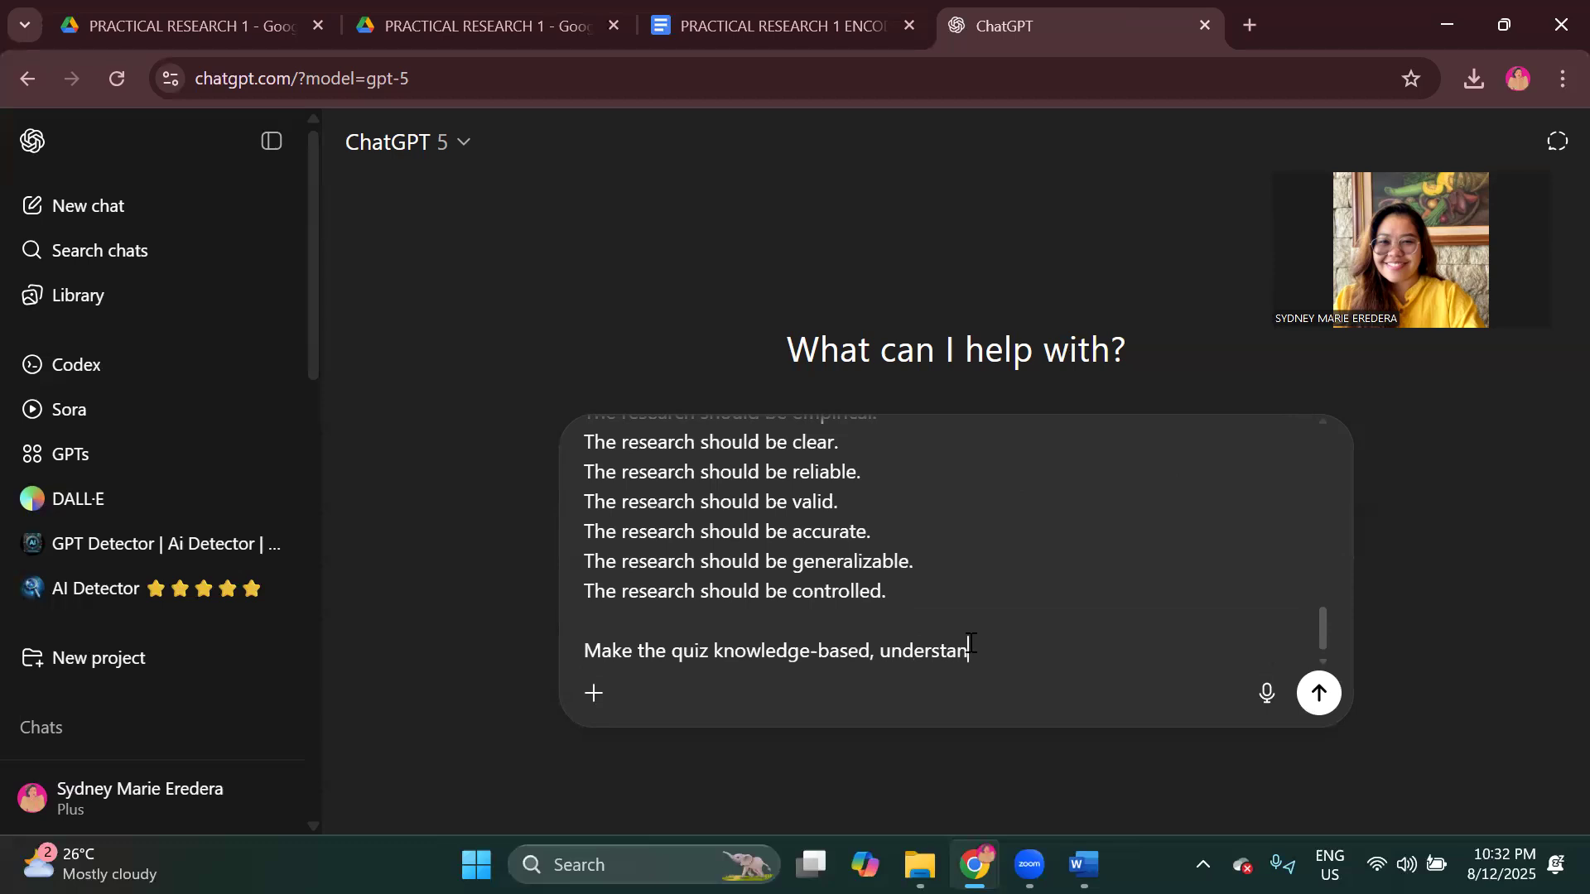
{"action": "type", "text": "ding -based , and situatio"}
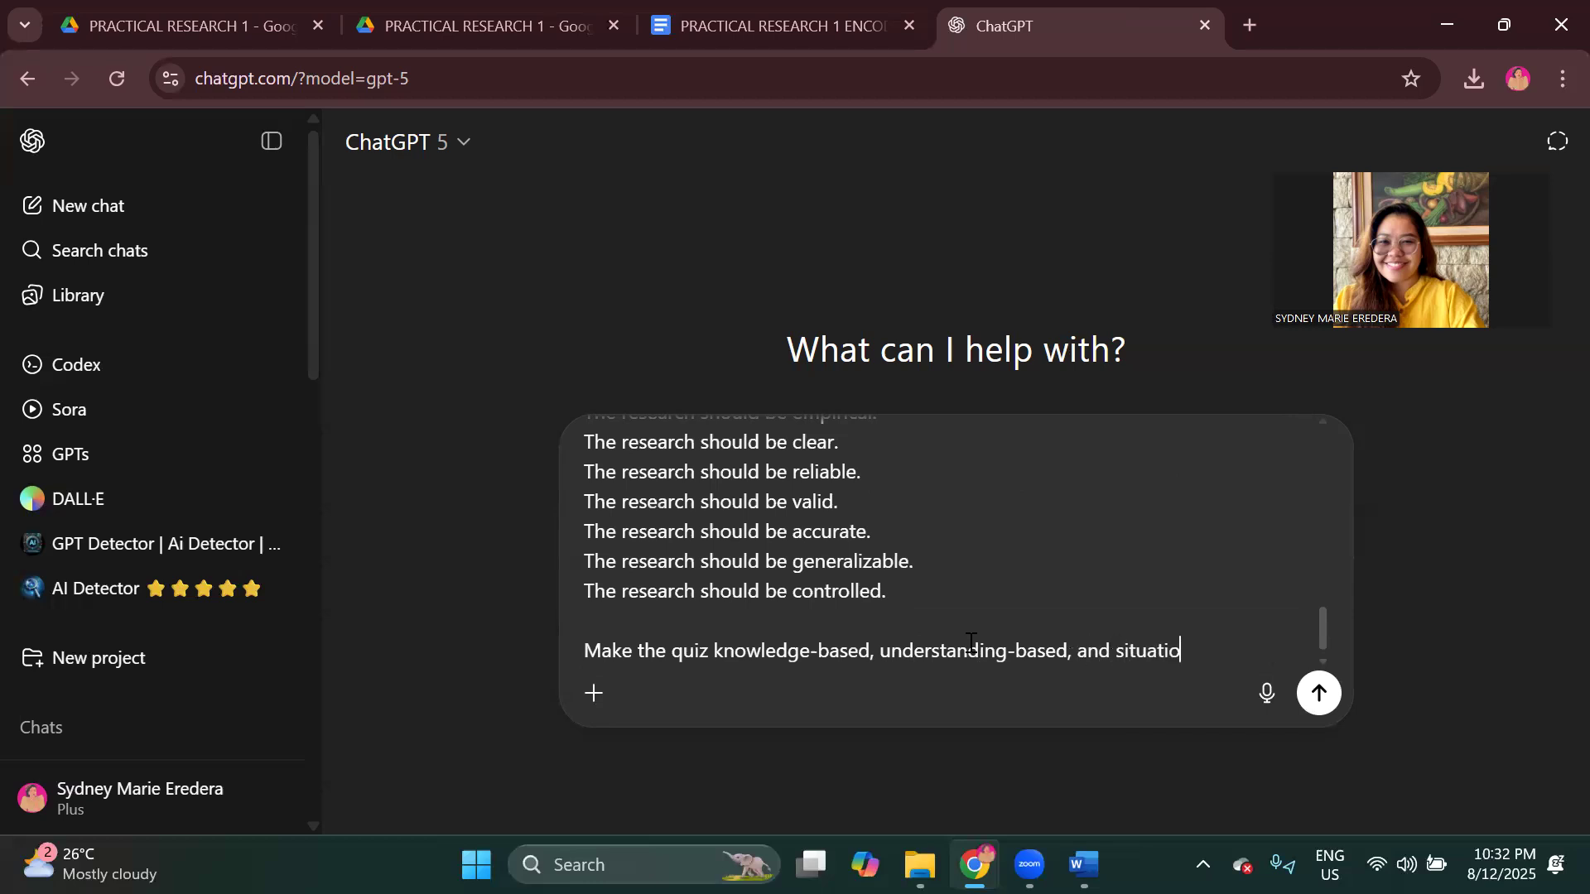
{"action": "type", "text": "nal. At the end of the quiz"}
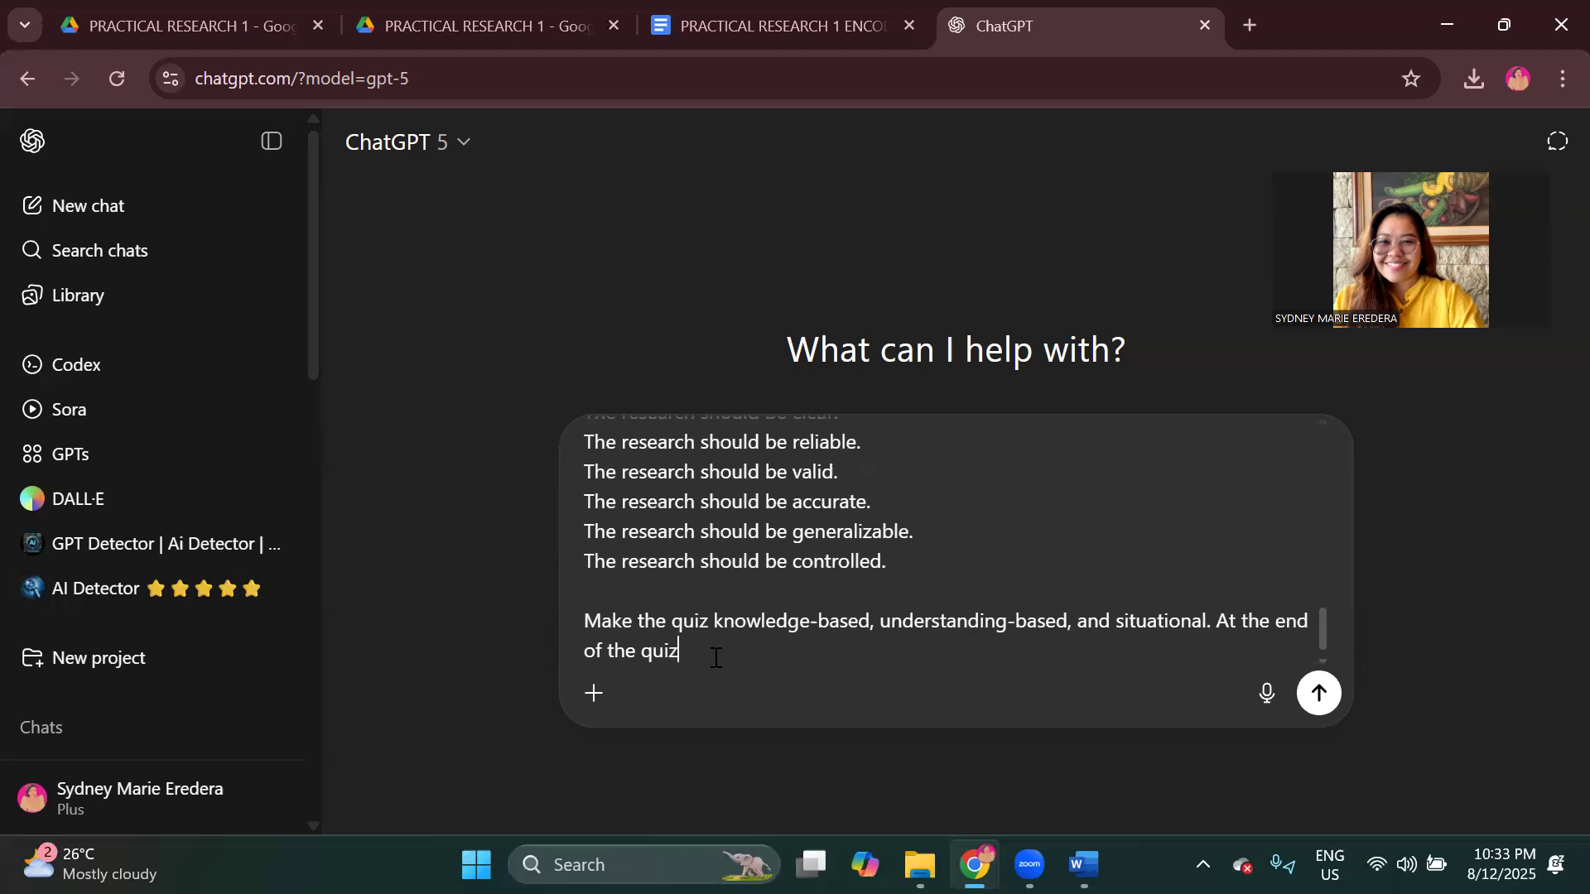
{"action": "type", "text": ", give the answers and the exp"}
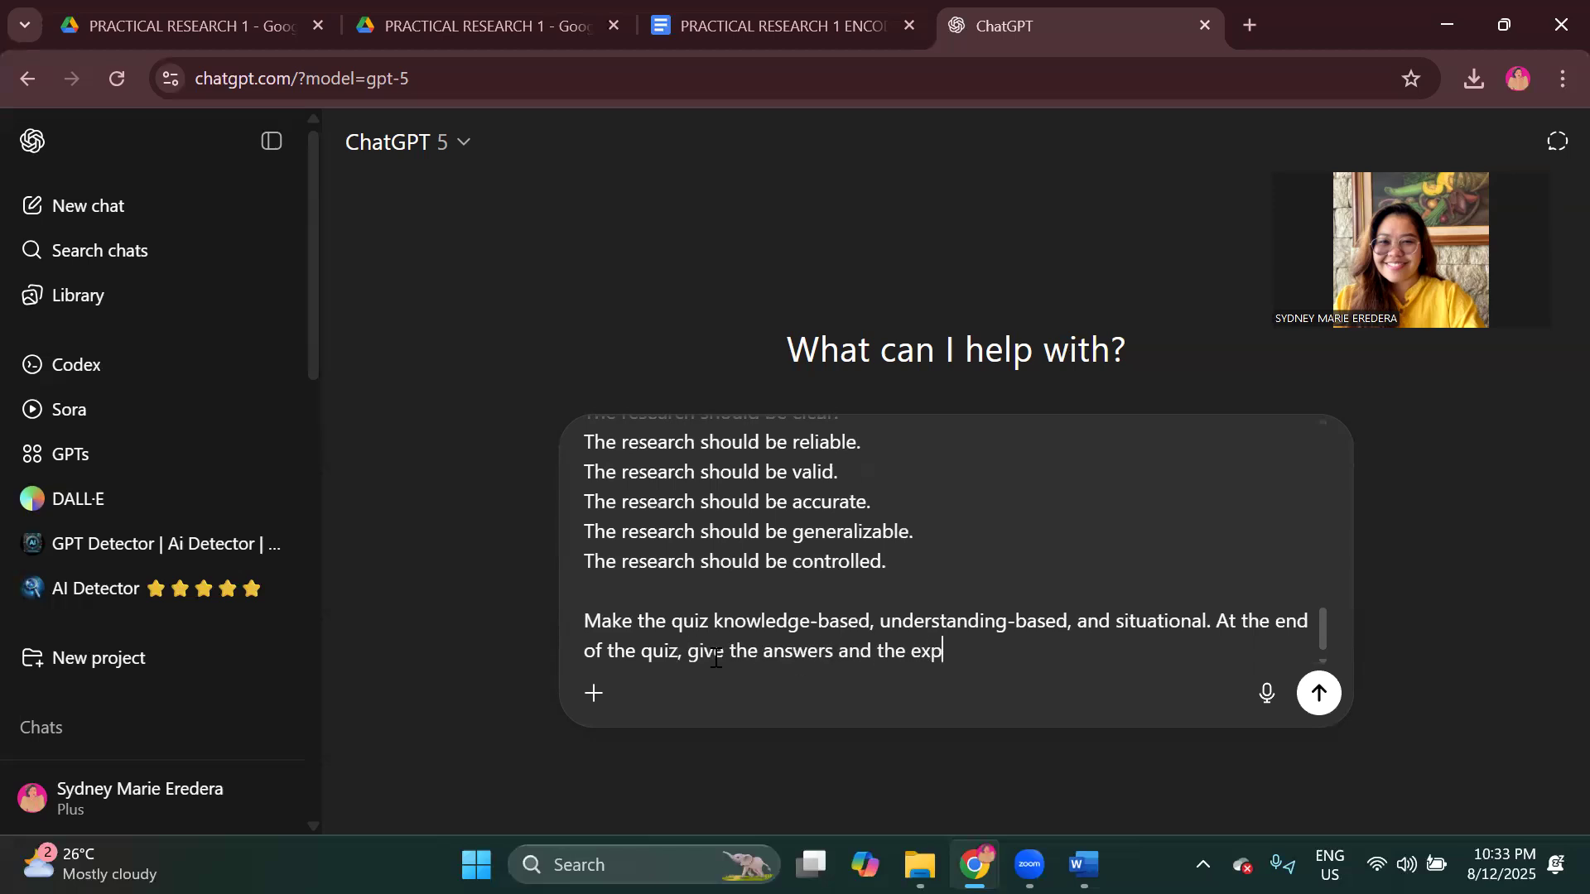
{"action": "type", "text": "lanation."}
Step: Add "Make the test worth 20 points." to the end of the prompt and submit it
{"action": "scroll", "coordinate": [715, 654], "scroll_direction": "up", "scroll_amount": 10}
{"action": "scroll", "coordinate": [712, 617], "scroll_direction": "down", "scroll_amount": 10}
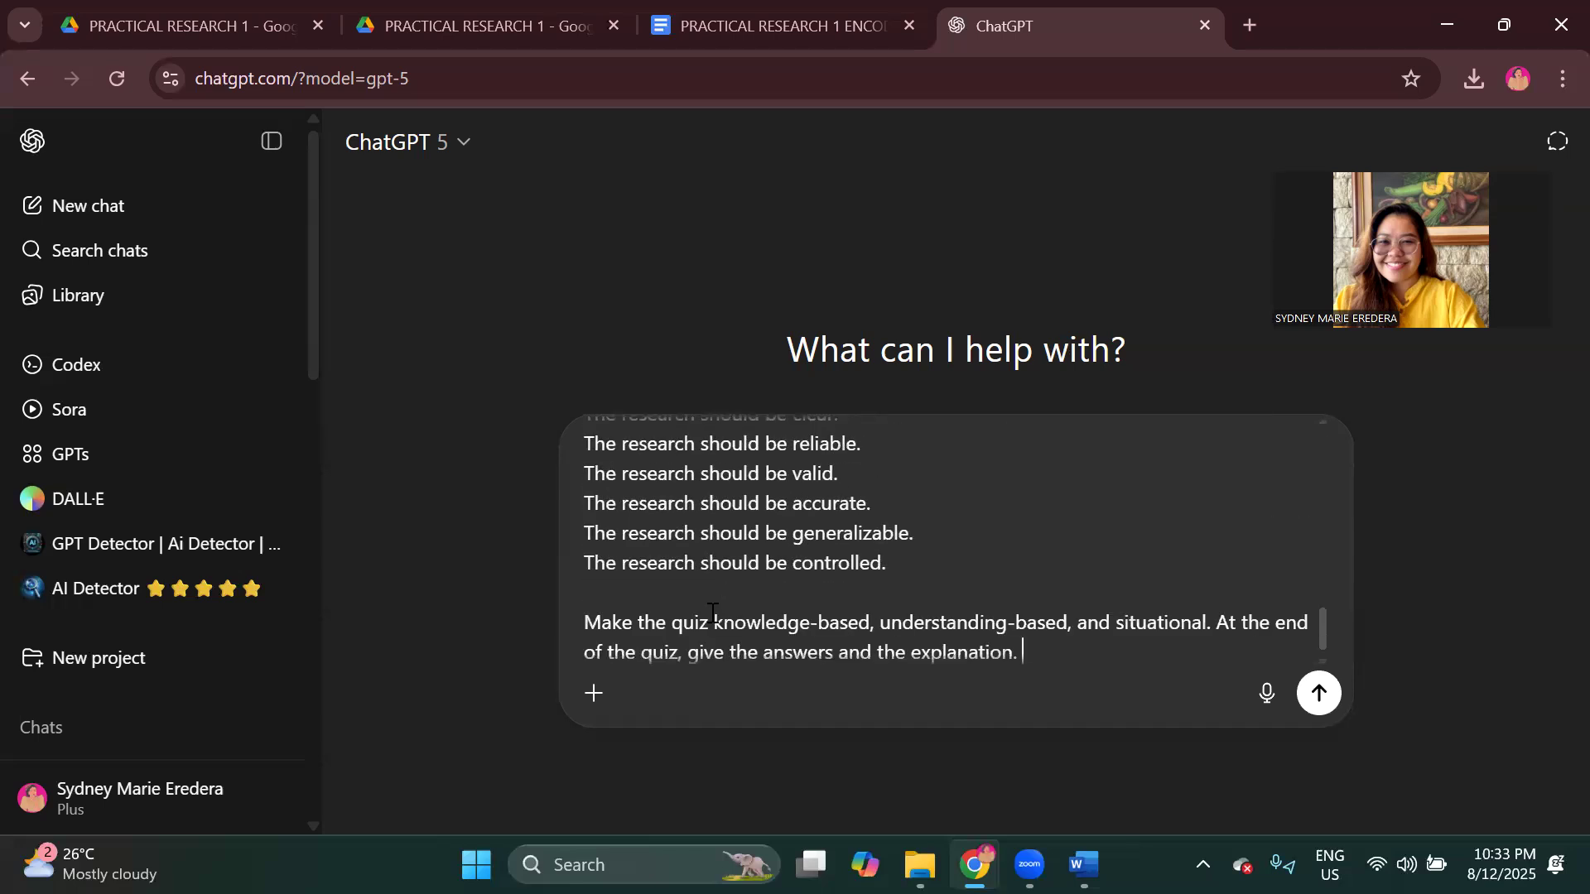
{"action": "scroll", "coordinate": [712, 613], "scroll_direction": "down", "scroll_amount": 1}
{"action": "type", "text": "Make the test worth 20 points."}
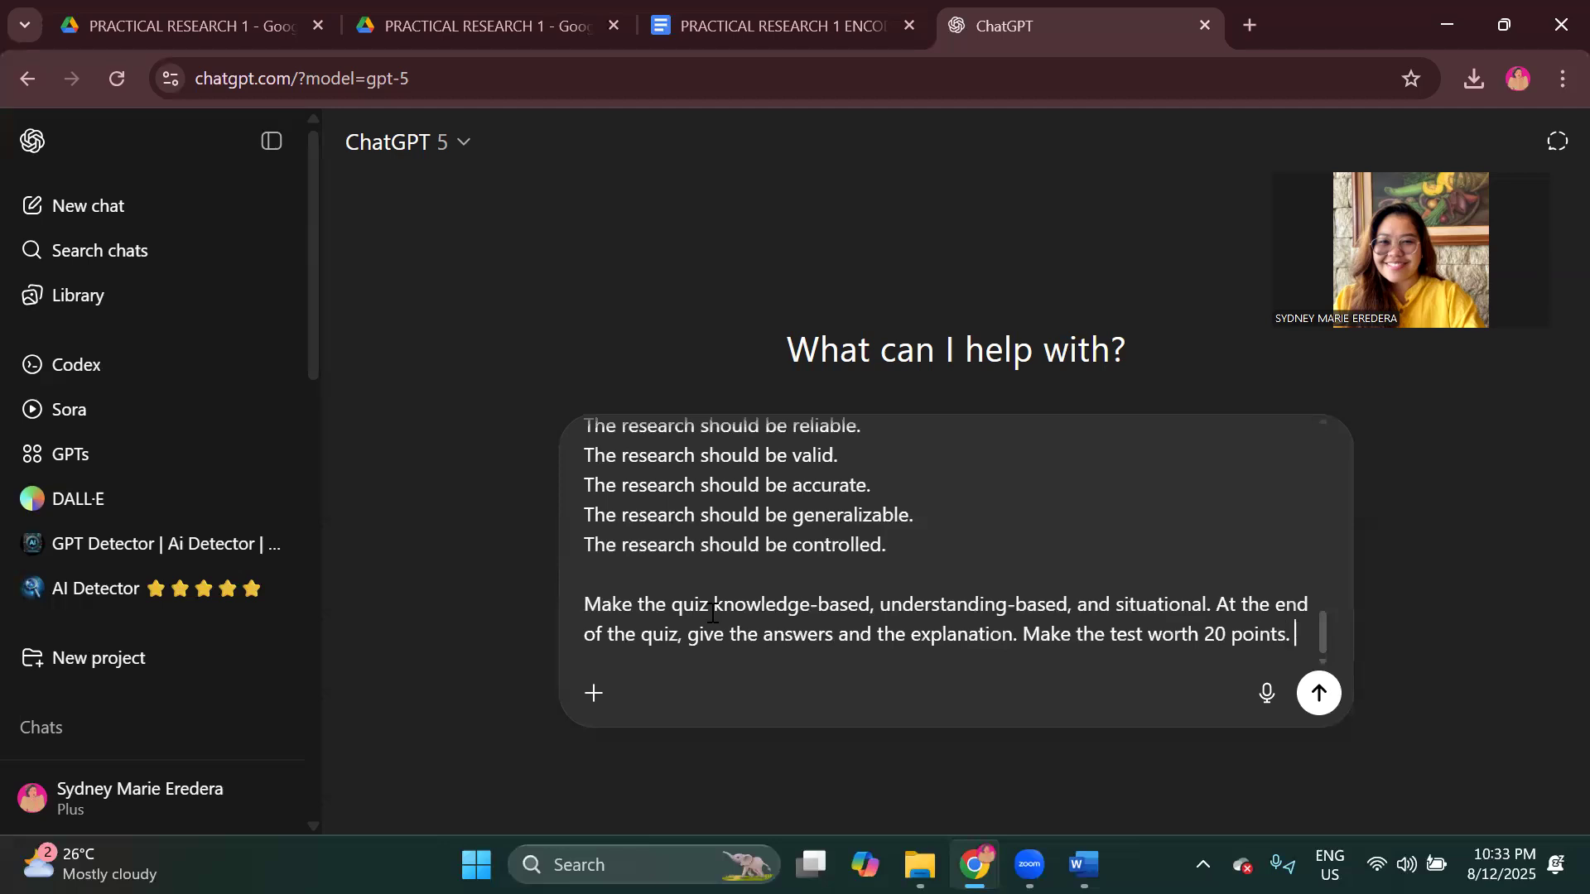
{"action": "left_click", "coordinate": [1318, 696]}
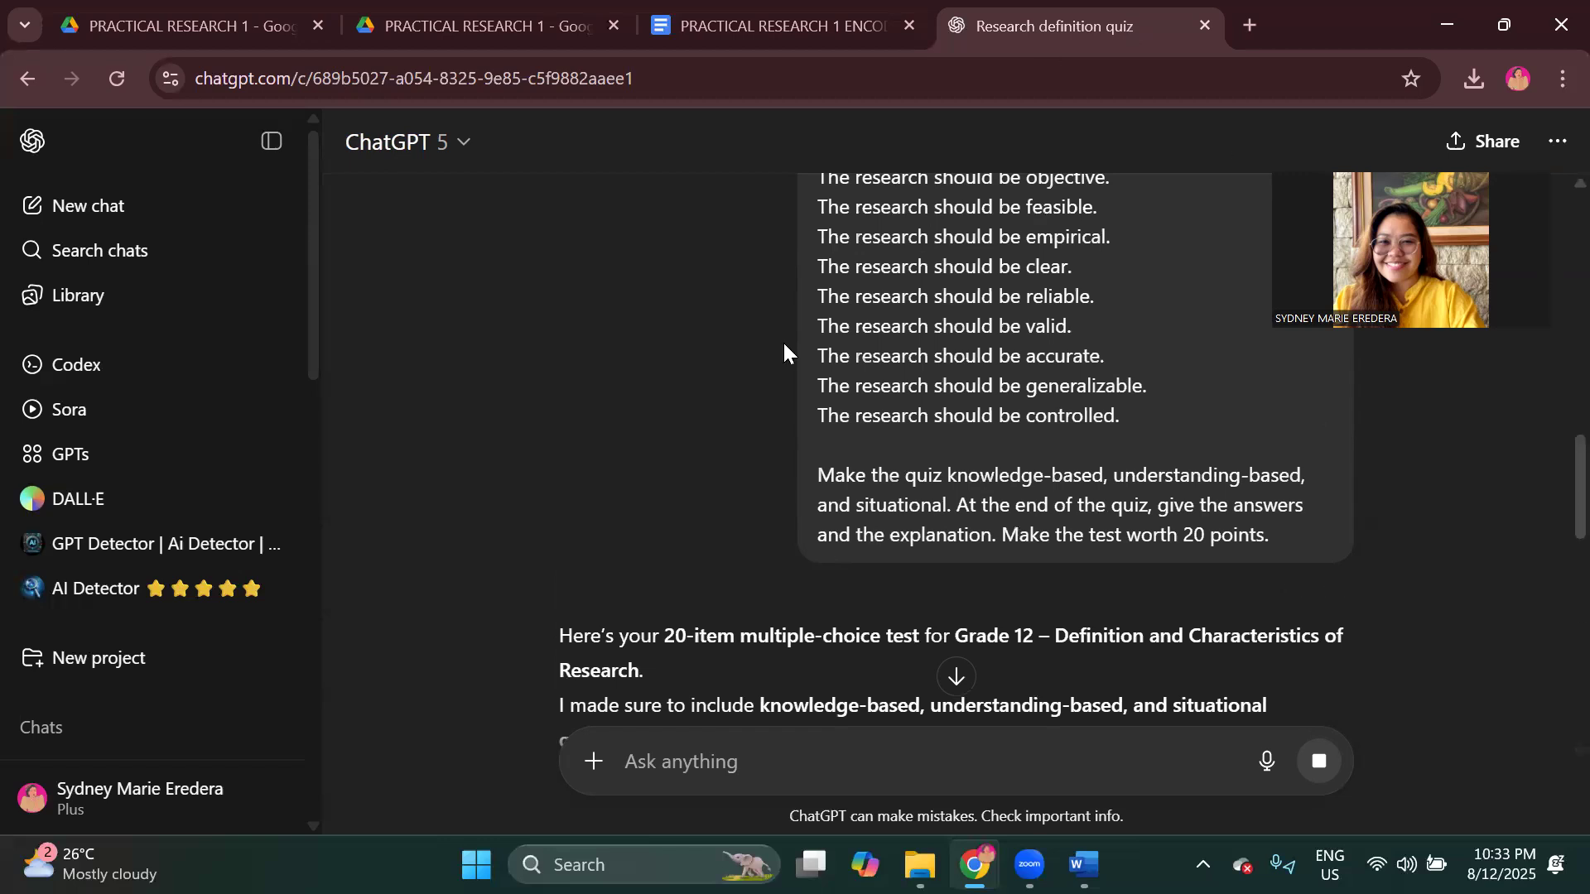
Step: Review the generated multiple-choice test from the prompt through its knowledge-based, understanding-based and situational items to the answer key with explanations
{"action": "scroll", "coordinate": [783, 340], "scroll_direction": "down", "scroll_amount": 6}
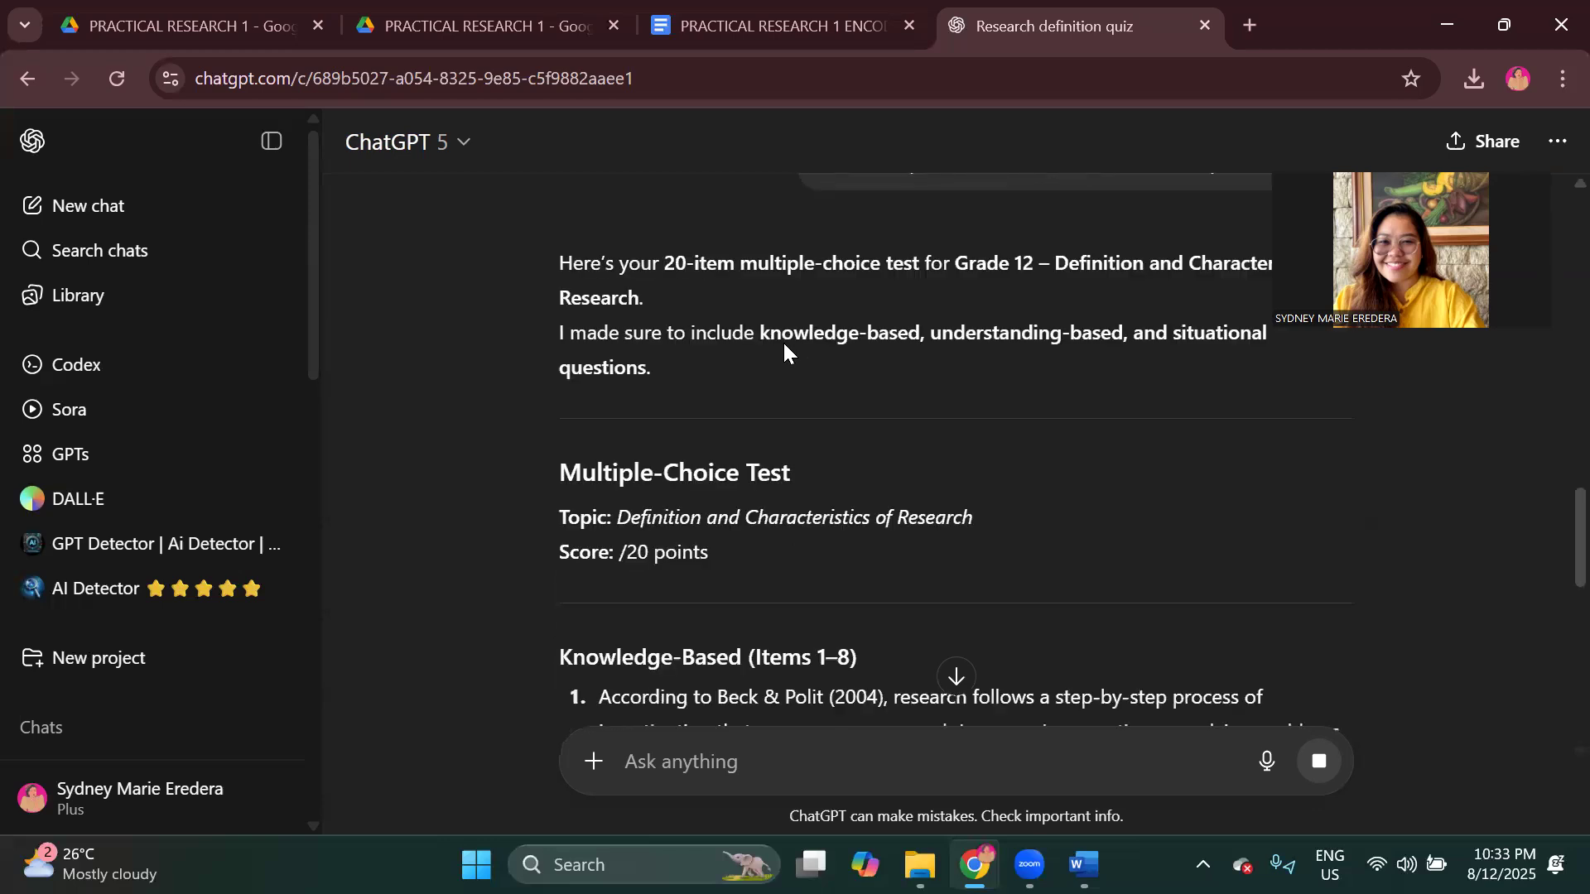
{"action": "scroll", "coordinate": [782, 340], "scroll_direction": "down", "scroll_amount": 10}
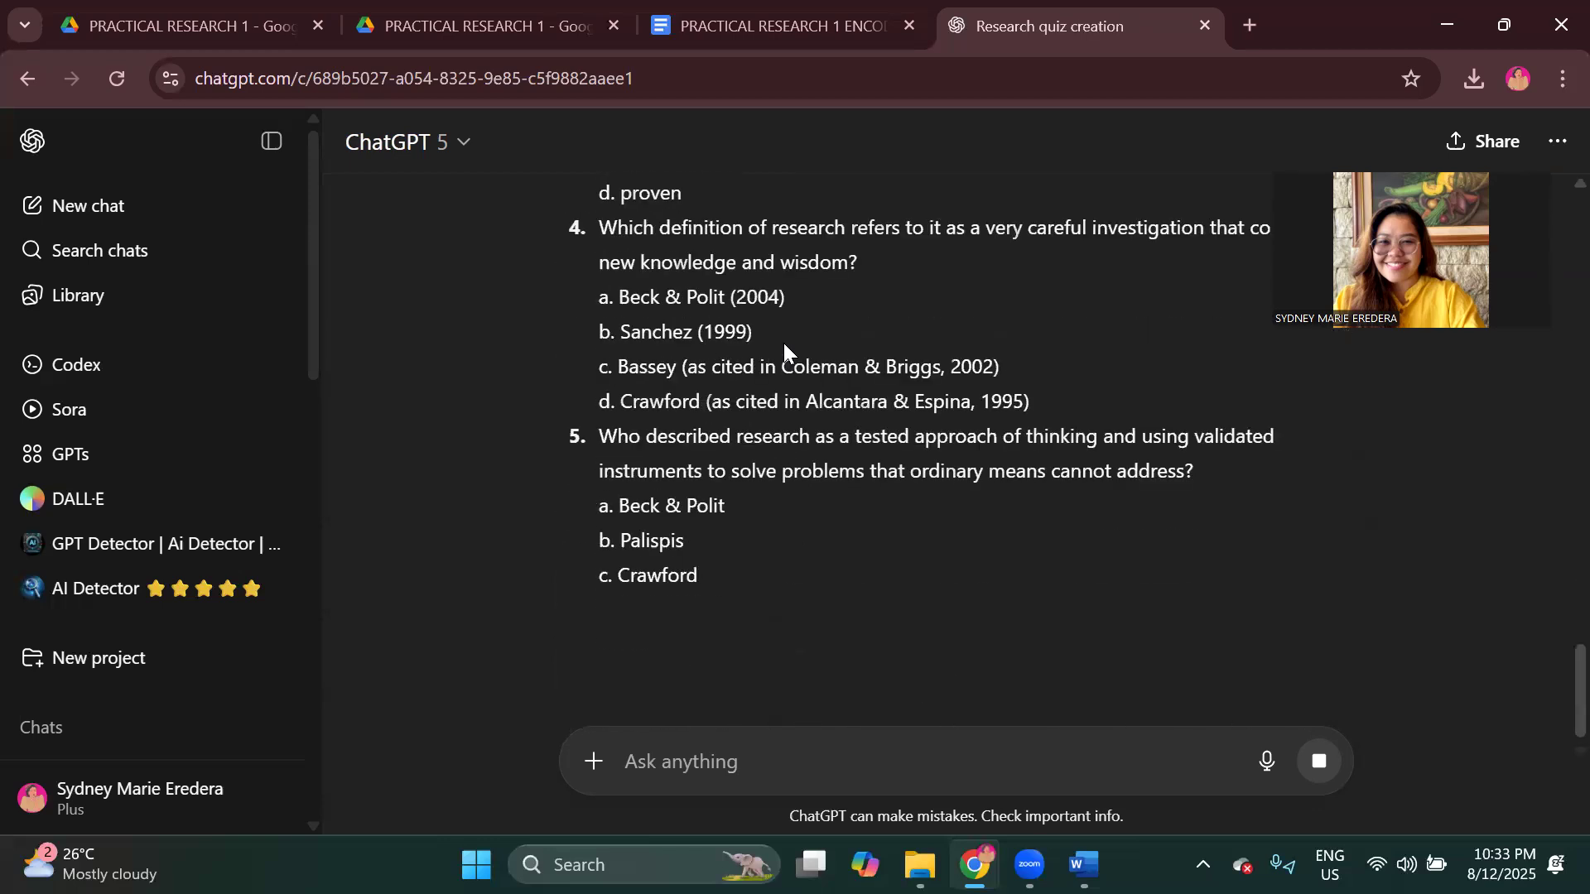
{"action": "scroll", "coordinate": [783, 343], "scroll_direction": "up", "scroll_amount": 4}
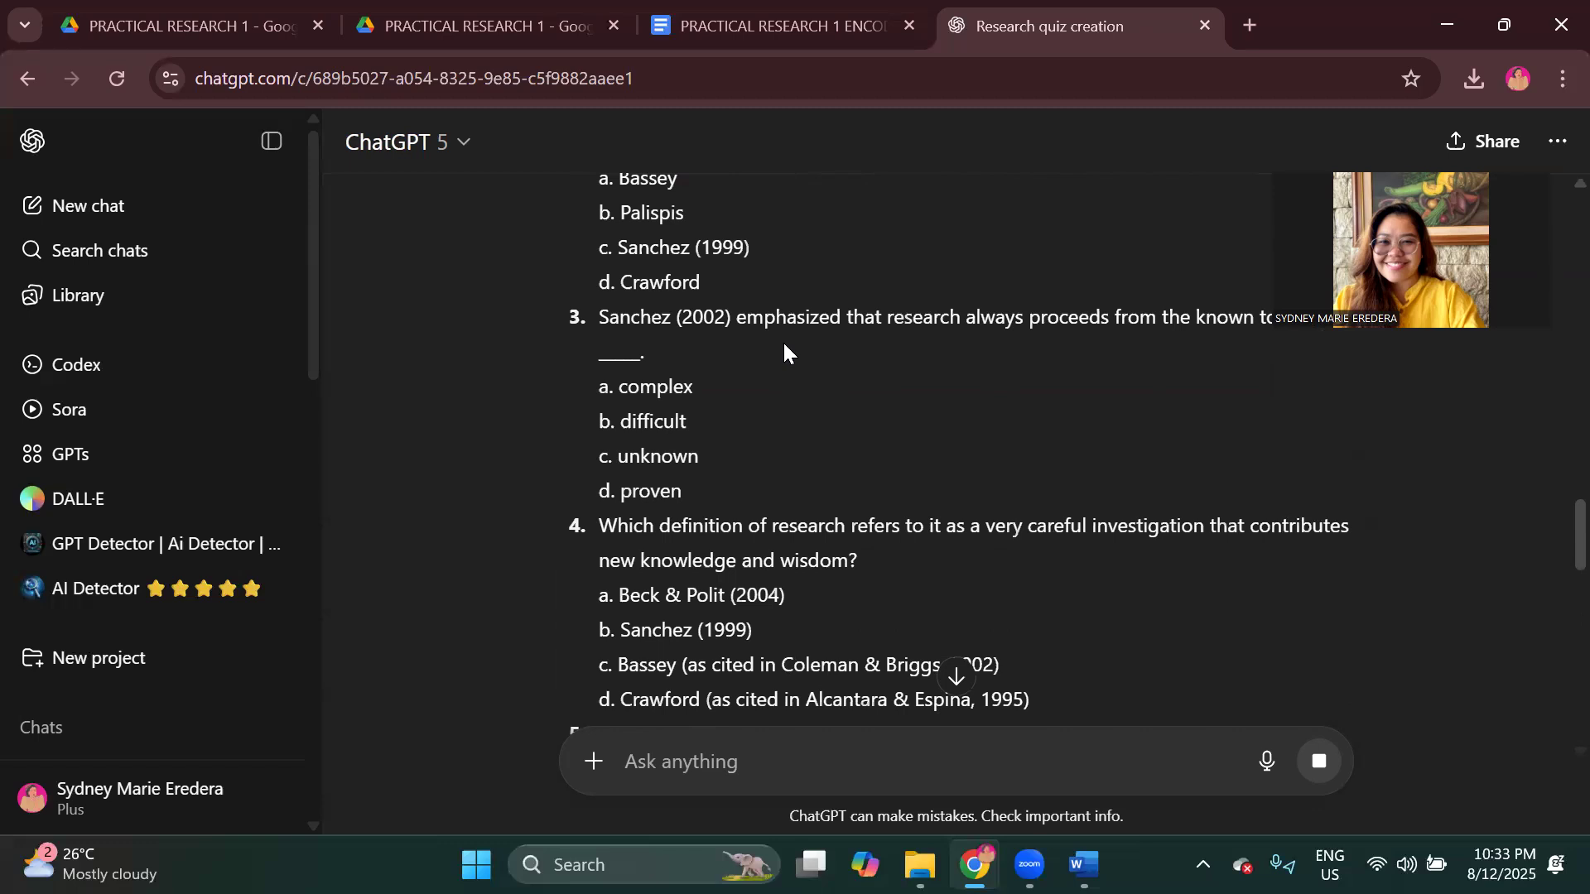
{"action": "scroll", "coordinate": [782, 340], "scroll_direction": "up", "scroll_amount": 7}
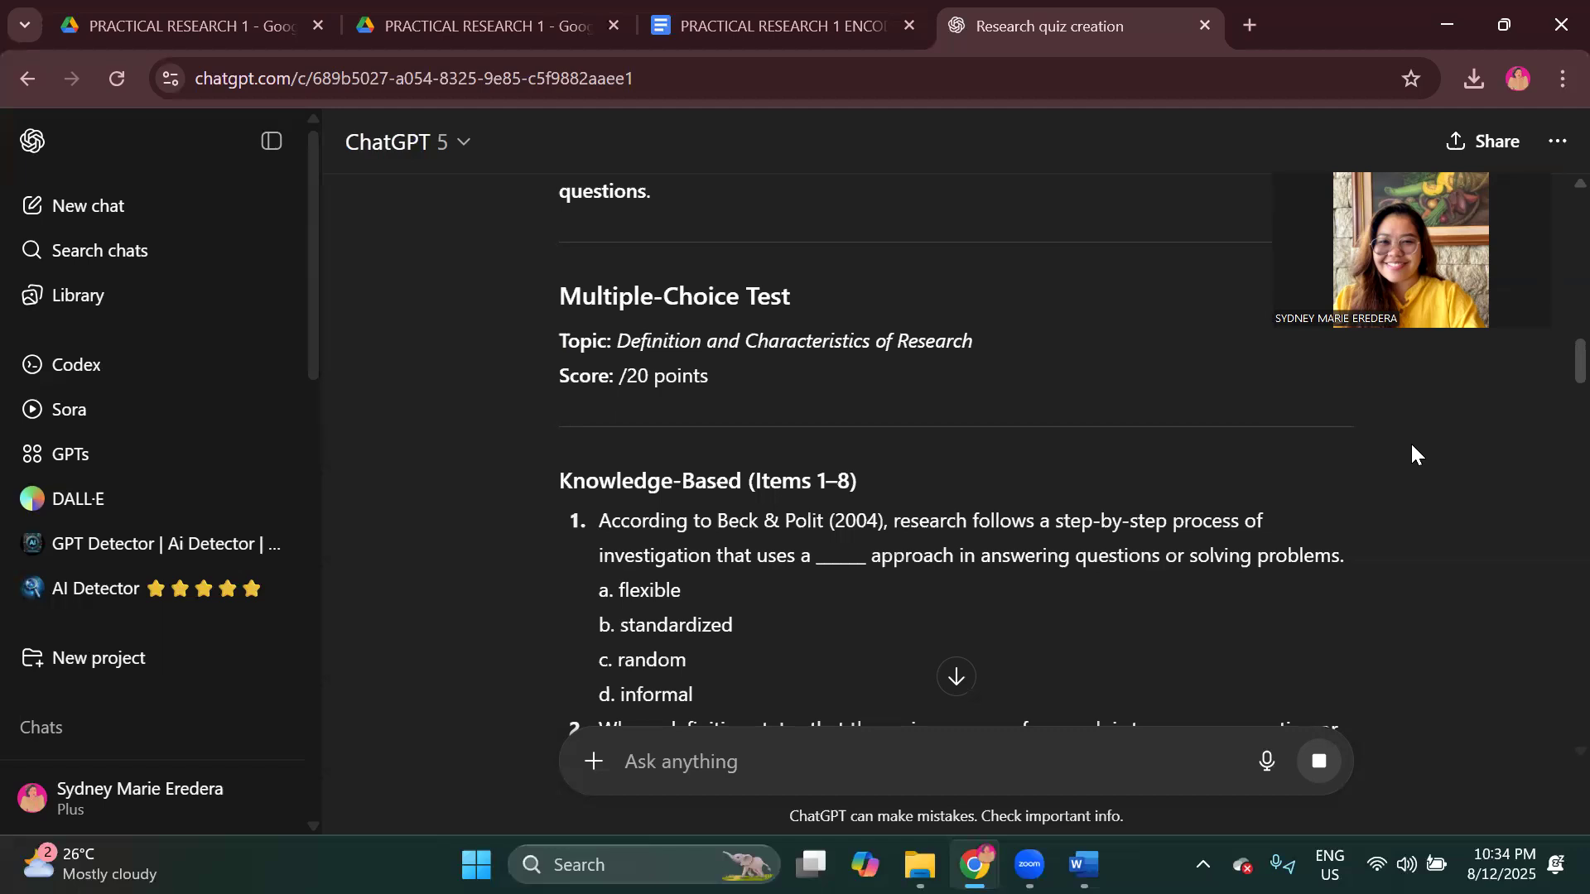
{"action": "scroll", "coordinate": [1175, 533], "scroll_direction": "down", "scroll_amount": 3}
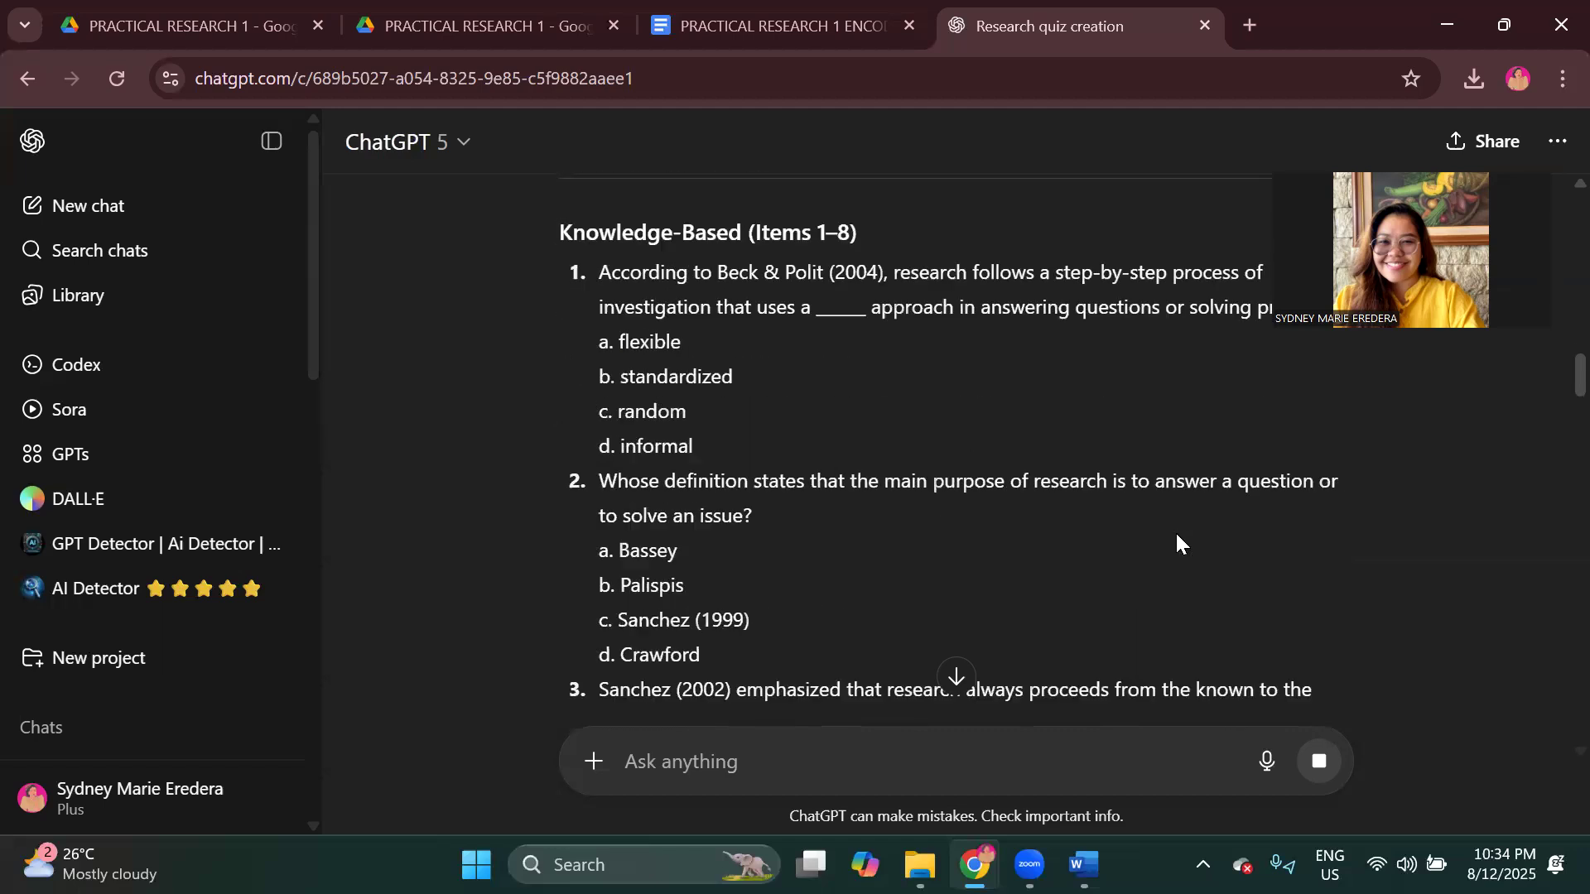
{"action": "scroll", "coordinate": [1177, 533], "scroll_direction": "down", "scroll_amount": 20}
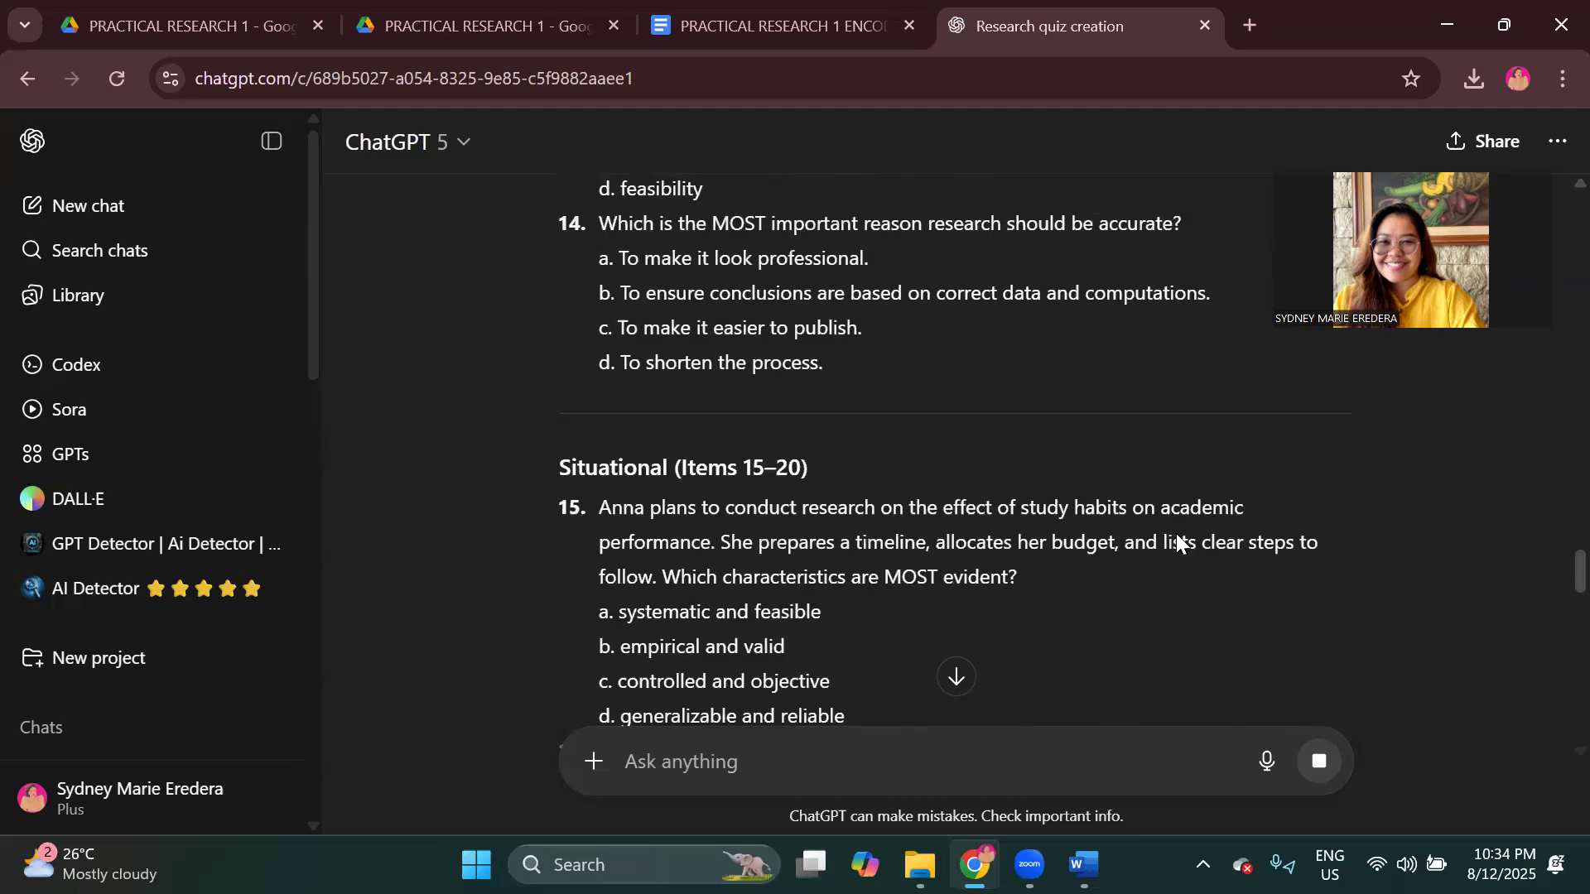
{"action": "scroll", "coordinate": [1175, 530], "scroll_direction": "down", "scroll_amount": 9}
{"action": "scroll", "coordinate": [1175, 530], "scroll_direction": "up", "scroll_amount": 7}
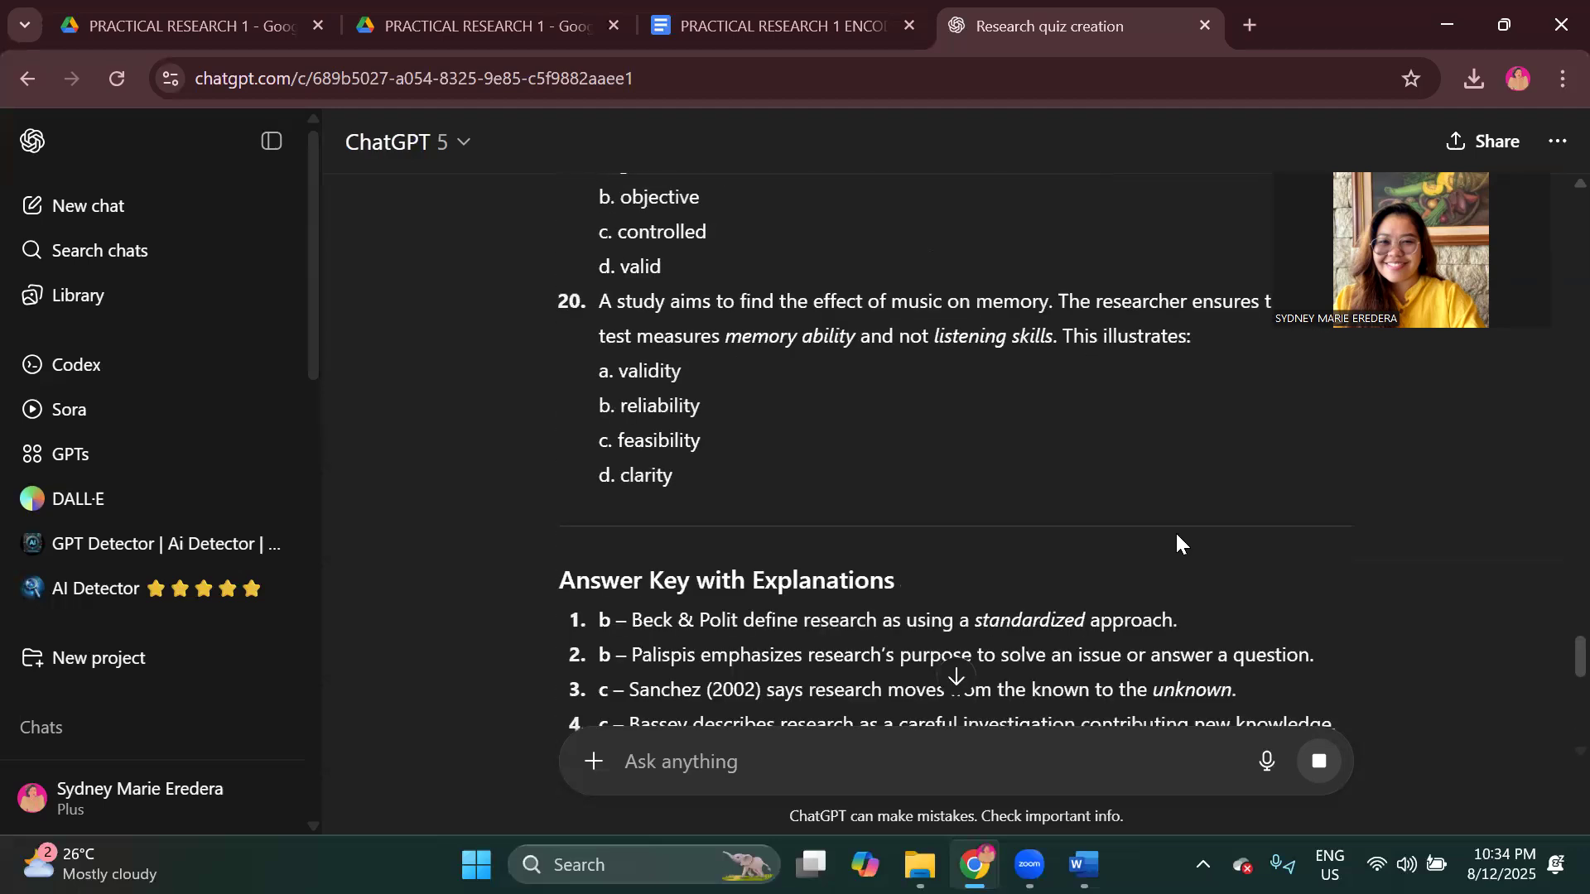
{"action": "scroll", "coordinate": [1177, 538], "scroll_direction": "down", "scroll_amount": 10}
{"action": "scroll", "coordinate": [1177, 538], "scroll_direction": "up", "scroll_amount": 9}
{"action": "scroll", "coordinate": [1177, 537], "scroll_direction": "up", "scroll_amount": 20}
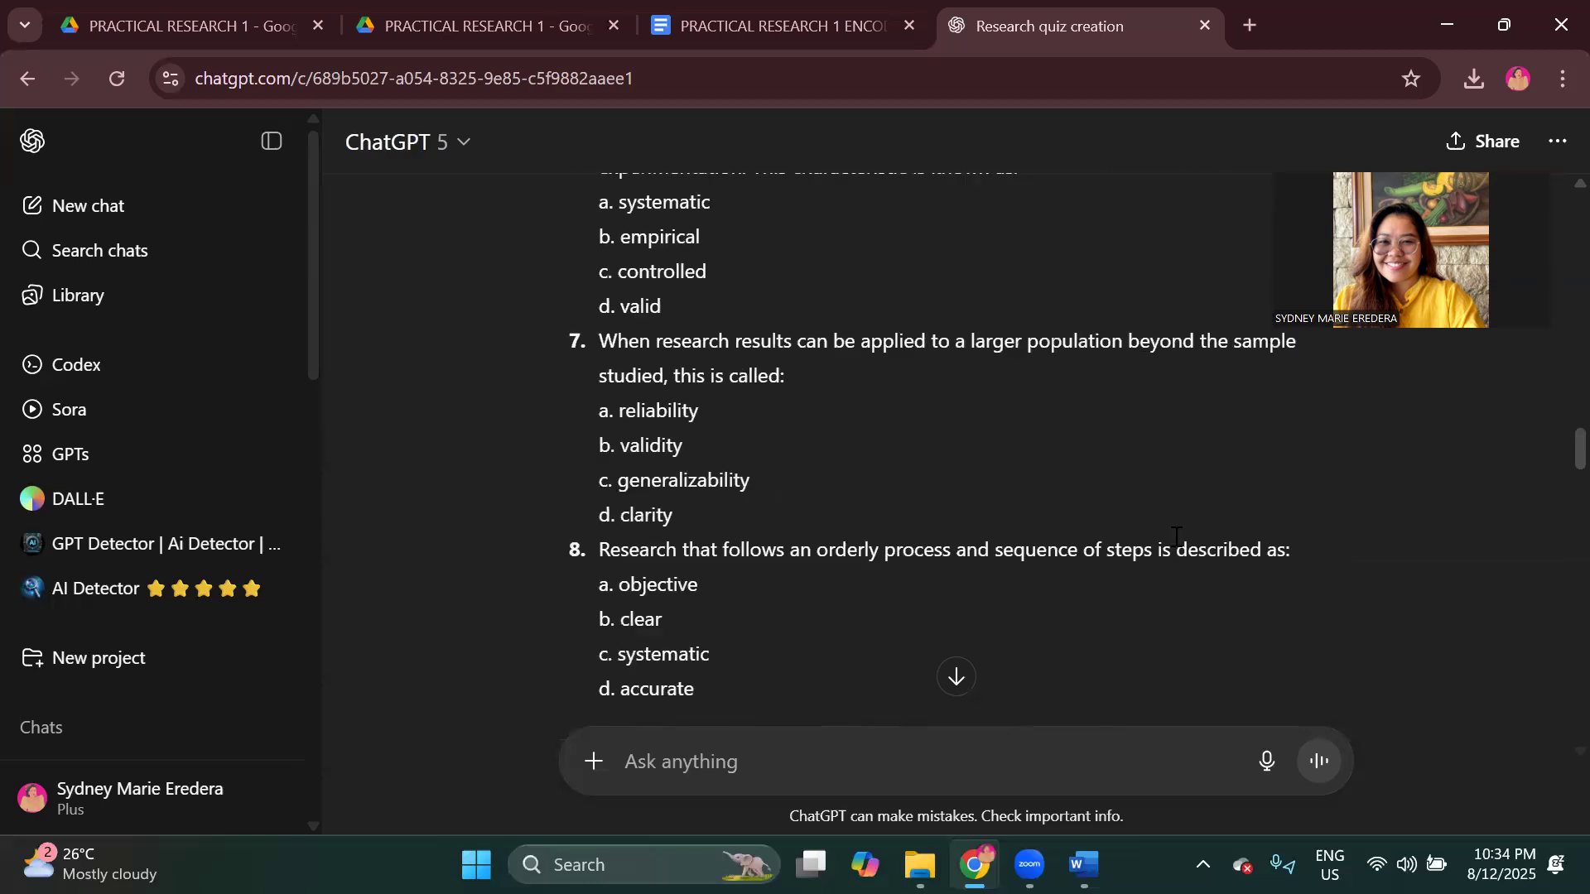
{"action": "scroll", "coordinate": [714, 449], "scroll_direction": "up", "scroll_amount": 10}
{"action": "scroll", "coordinate": [714, 448], "scroll_direction": "up", "scroll_amount": 5}
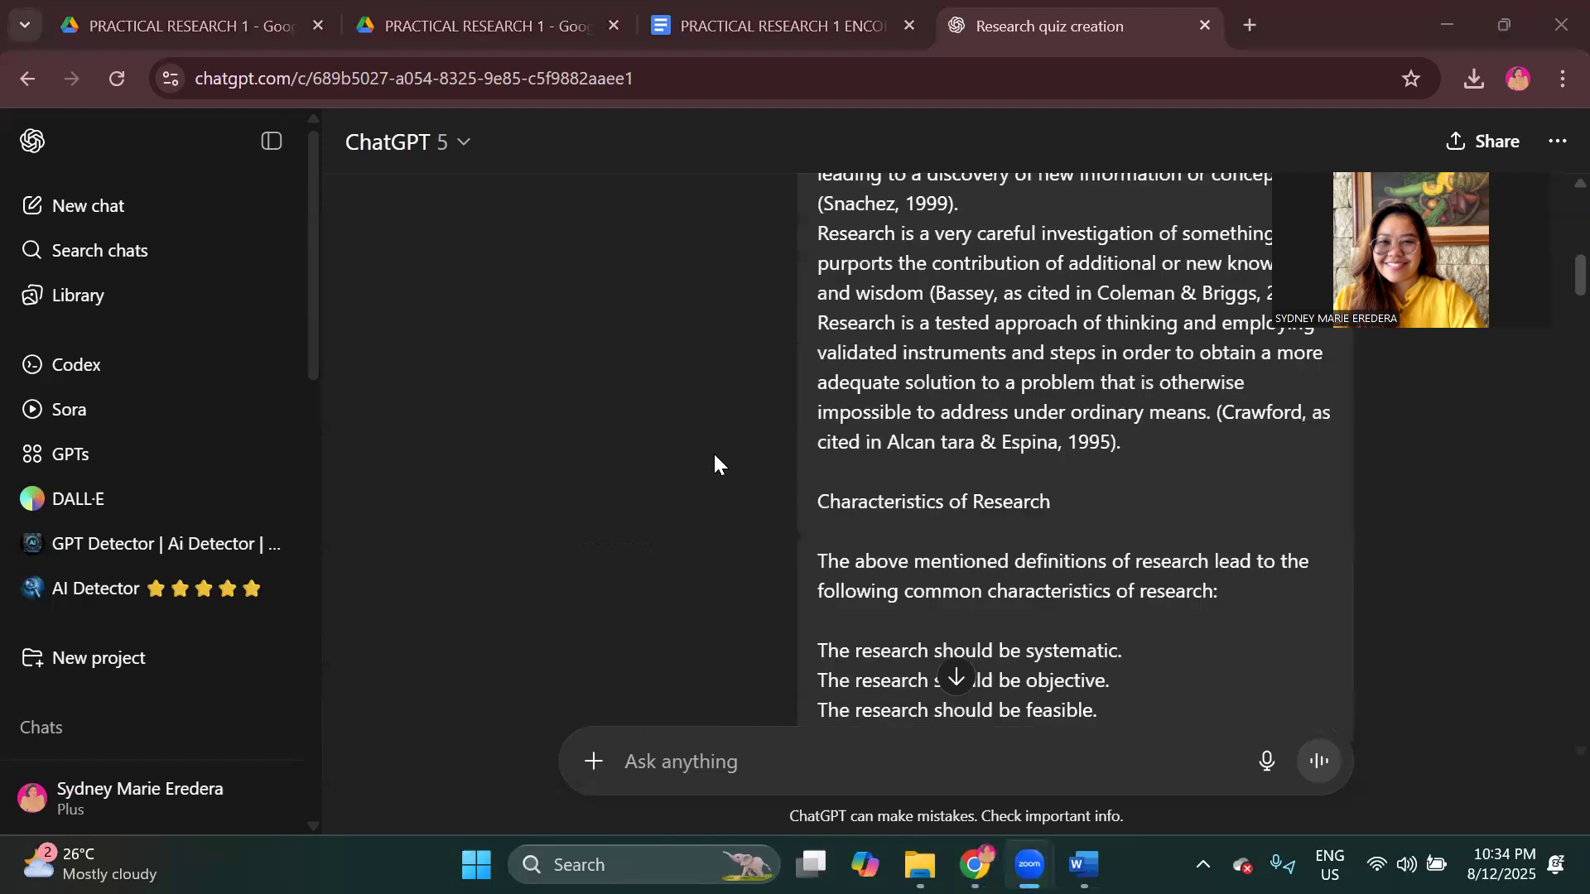
{"action": "scroll", "coordinate": [713, 450], "scroll_direction": "down", "scroll_amount": 5}
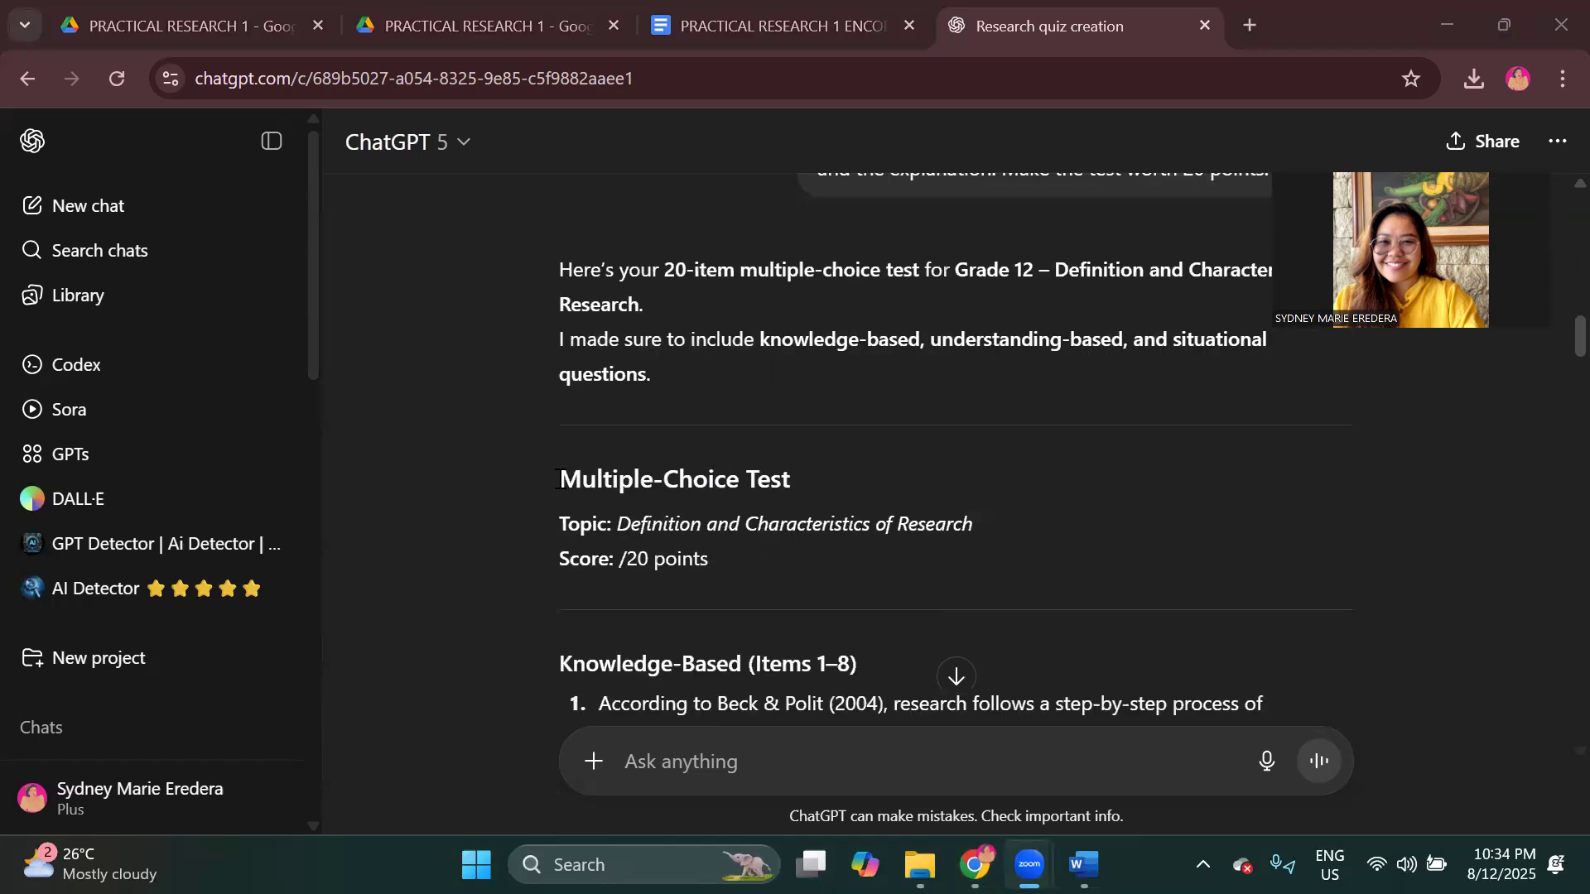
{"action": "scroll", "coordinate": [557, 463], "scroll_direction": "down", "scroll_amount": 3}
{"action": "scroll", "coordinate": [578, 385], "scroll_direction": "up", "scroll_amount": 1}
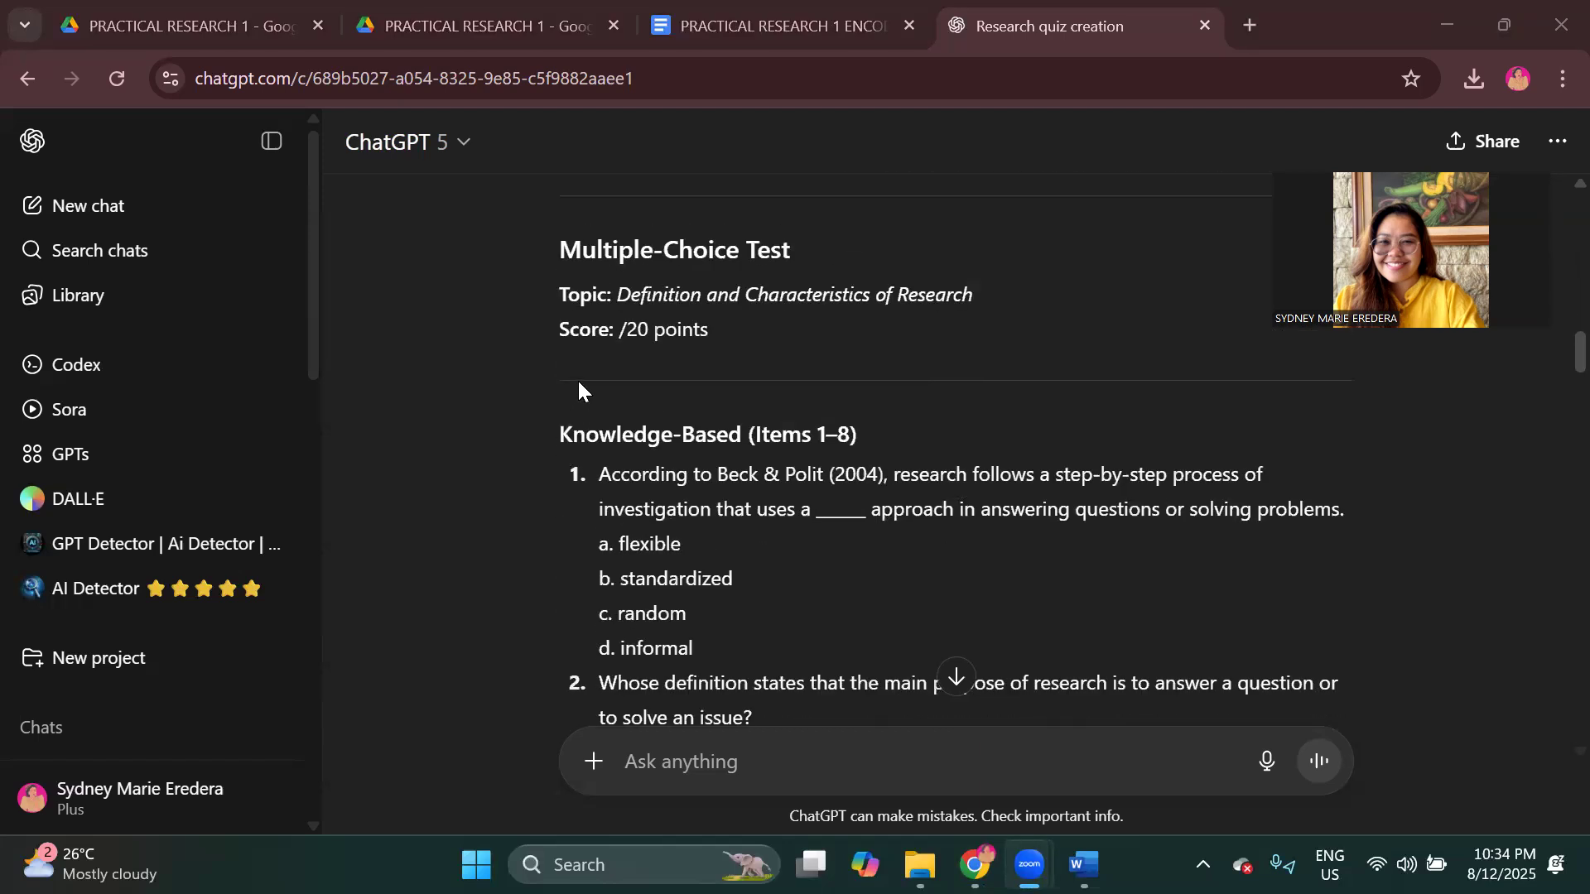
Step: Select questions 1 to 20 with their choices in the generated test for copying, leaving out the test heading and the answer key
{"action": "scroll", "coordinate": [801, 356], "scroll_direction": "up", "scroll_amount": 1}
{"action": "left_click_drag", "start_coordinate": [773, 439], "coordinate": [524, 356]}
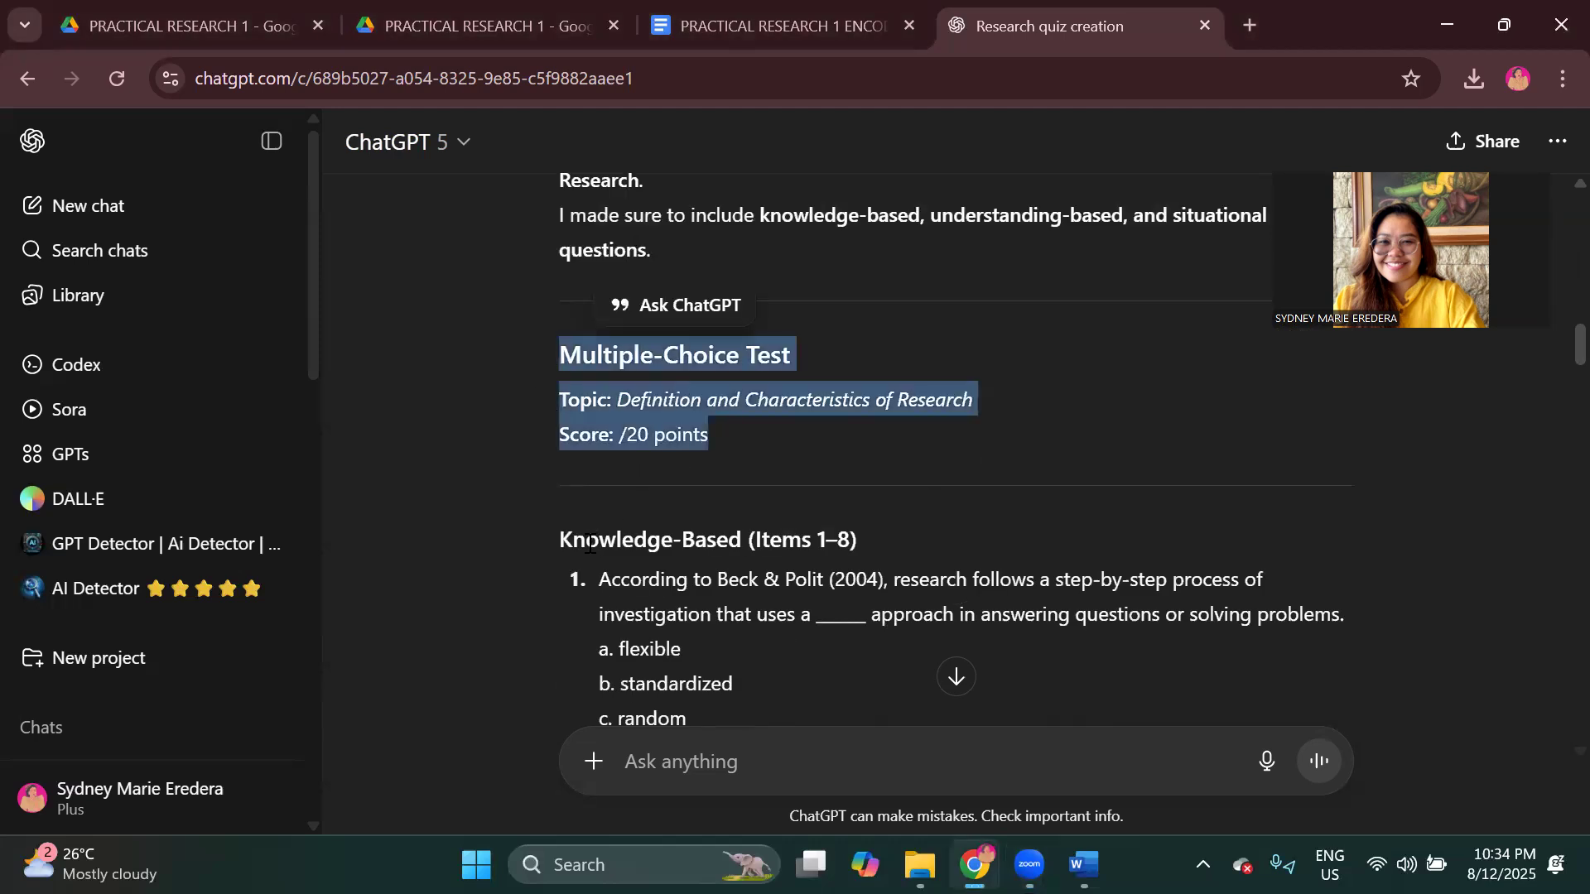
{"action": "scroll", "coordinate": [524, 472], "scroll_direction": "down", "scroll_amount": 1}
{"action": "left_click_drag", "start_coordinate": [538, 414], "coordinate": [818, 478]}
{"action": "left_click_drag", "start_coordinate": [533, 444], "coordinate": [694, 593]}
{"action": "scroll", "coordinate": [654, 572], "scroll_direction": "down", "scroll_amount": 20}
{"action": "scroll", "coordinate": [656, 578], "scroll_direction": "down", "scroll_amount": 15}
{"action": "scroll", "coordinate": [657, 578], "scroll_direction": "up", "scroll_amount": 6}
{"action": "scroll", "coordinate": [658, 578], "scroll_direction": "up", "scroll_amount": 1}
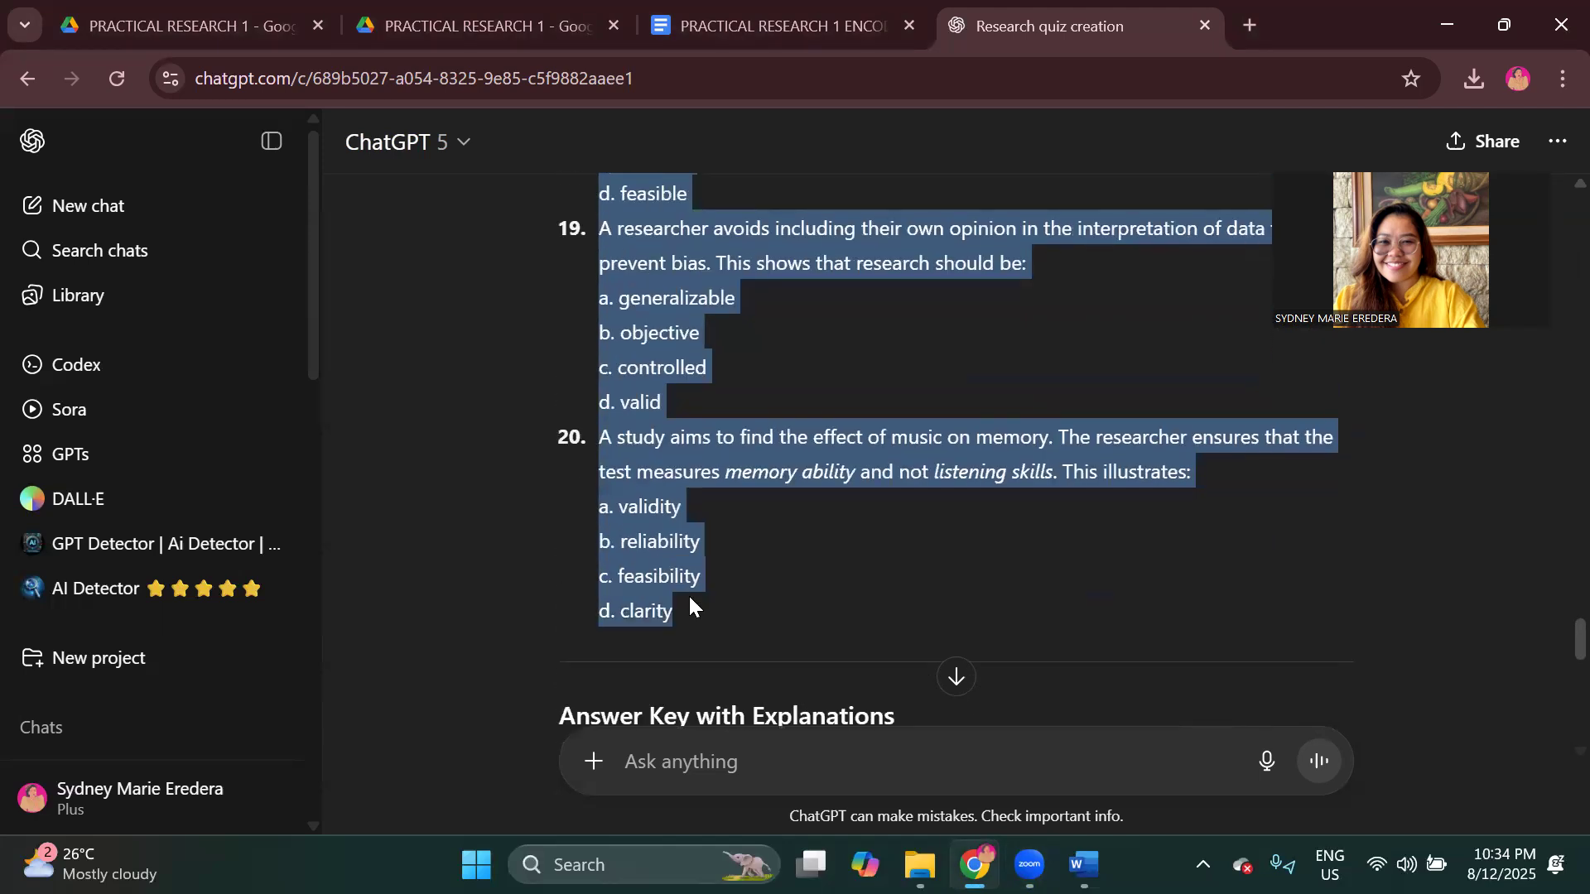
Step: Switch to the Word document and add the justified line "Directions: Read the questions carefully and encircle the letter of the best answer." below the title
{"action": "left_click", "coordinate": [1083, 864]}
{"action": "left_click", "coordinate": [536, 645]}
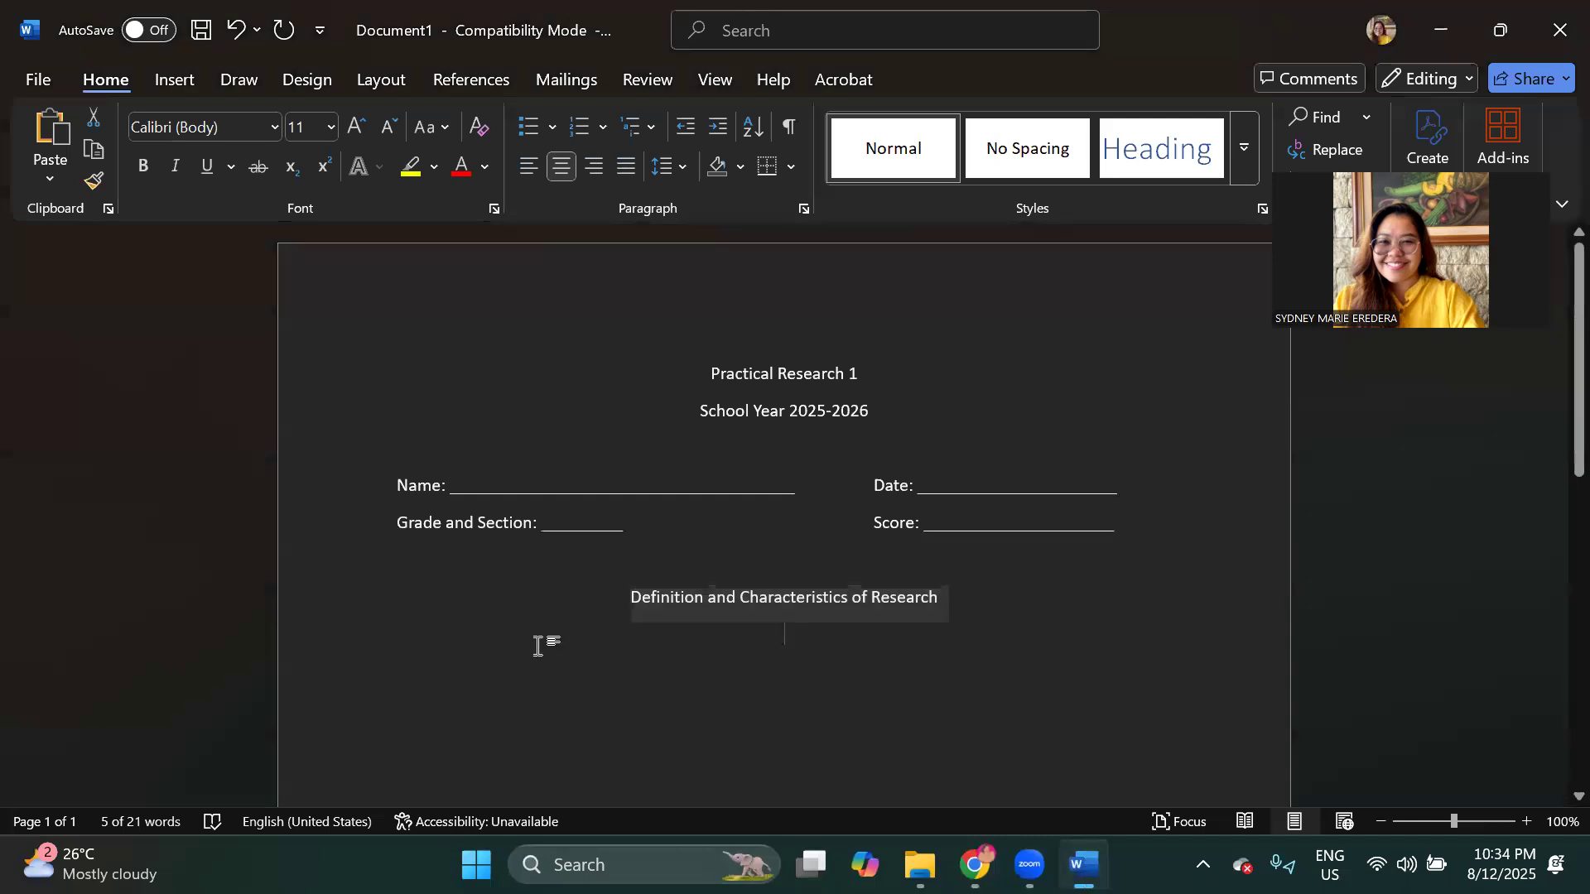
{"action": "type", "text": "Dire"}
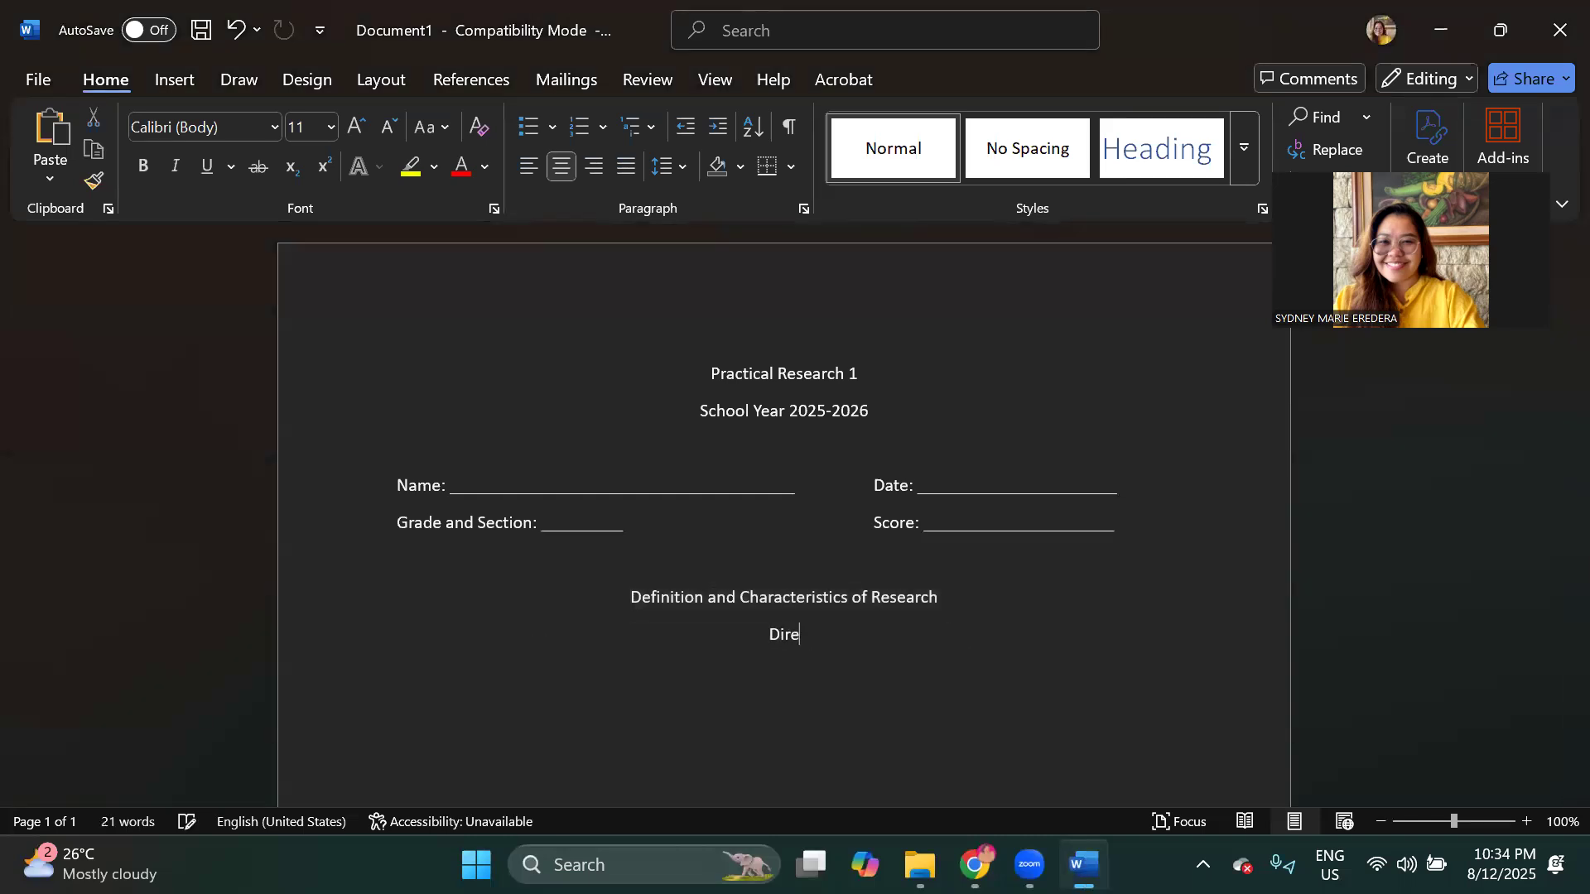
{"action": "type", "text": "ctions:"}
{"action": "key", "text": "ctrl+j"}
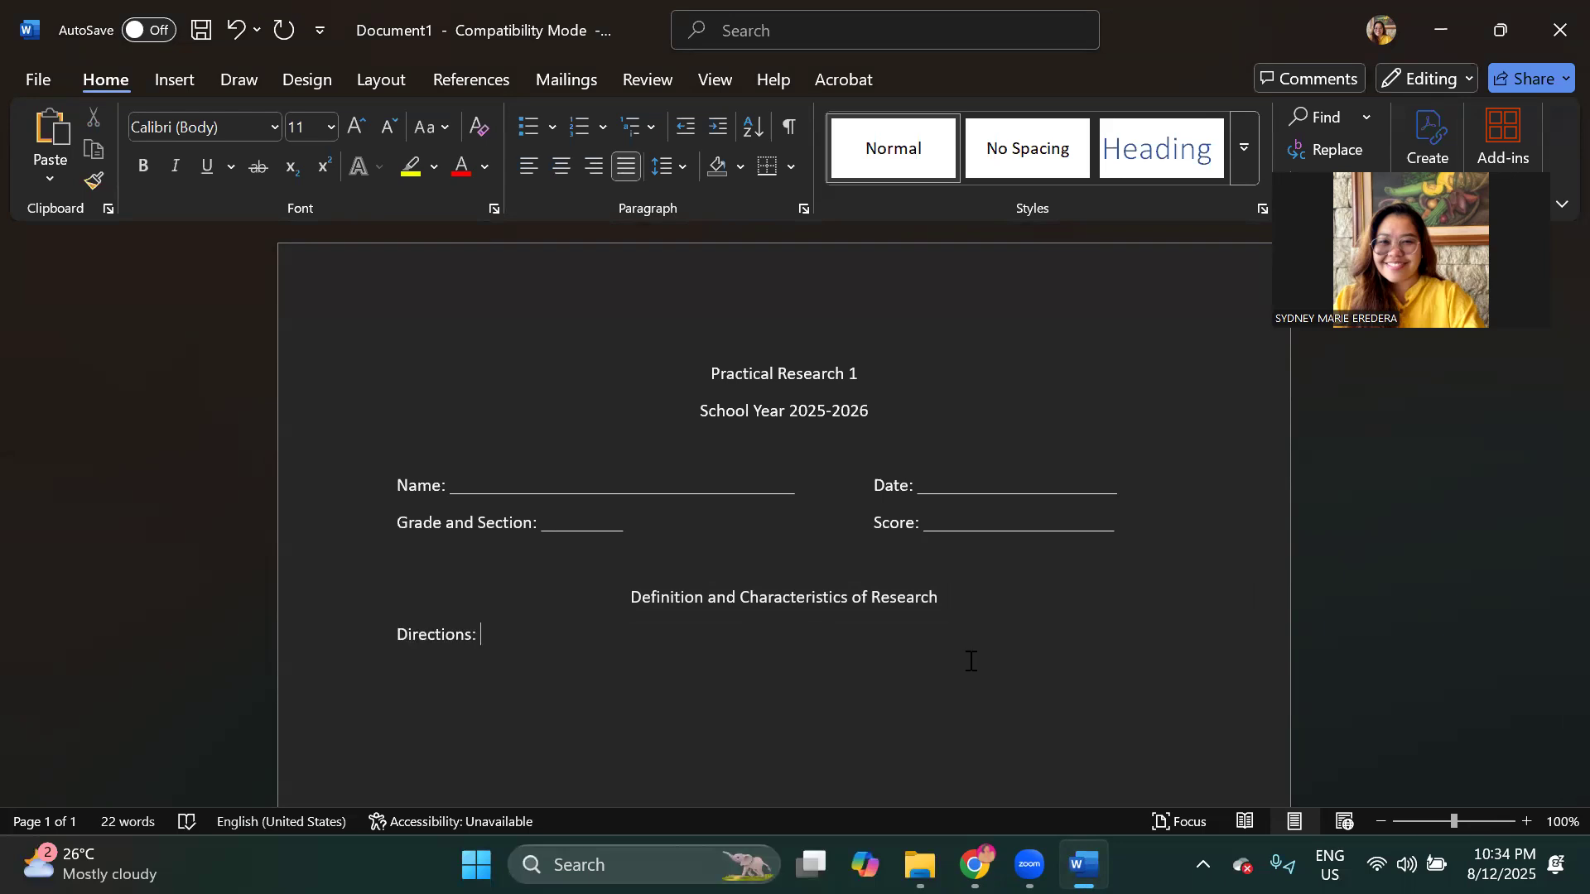
{"action": "type", "text": "Read the questions careful"}
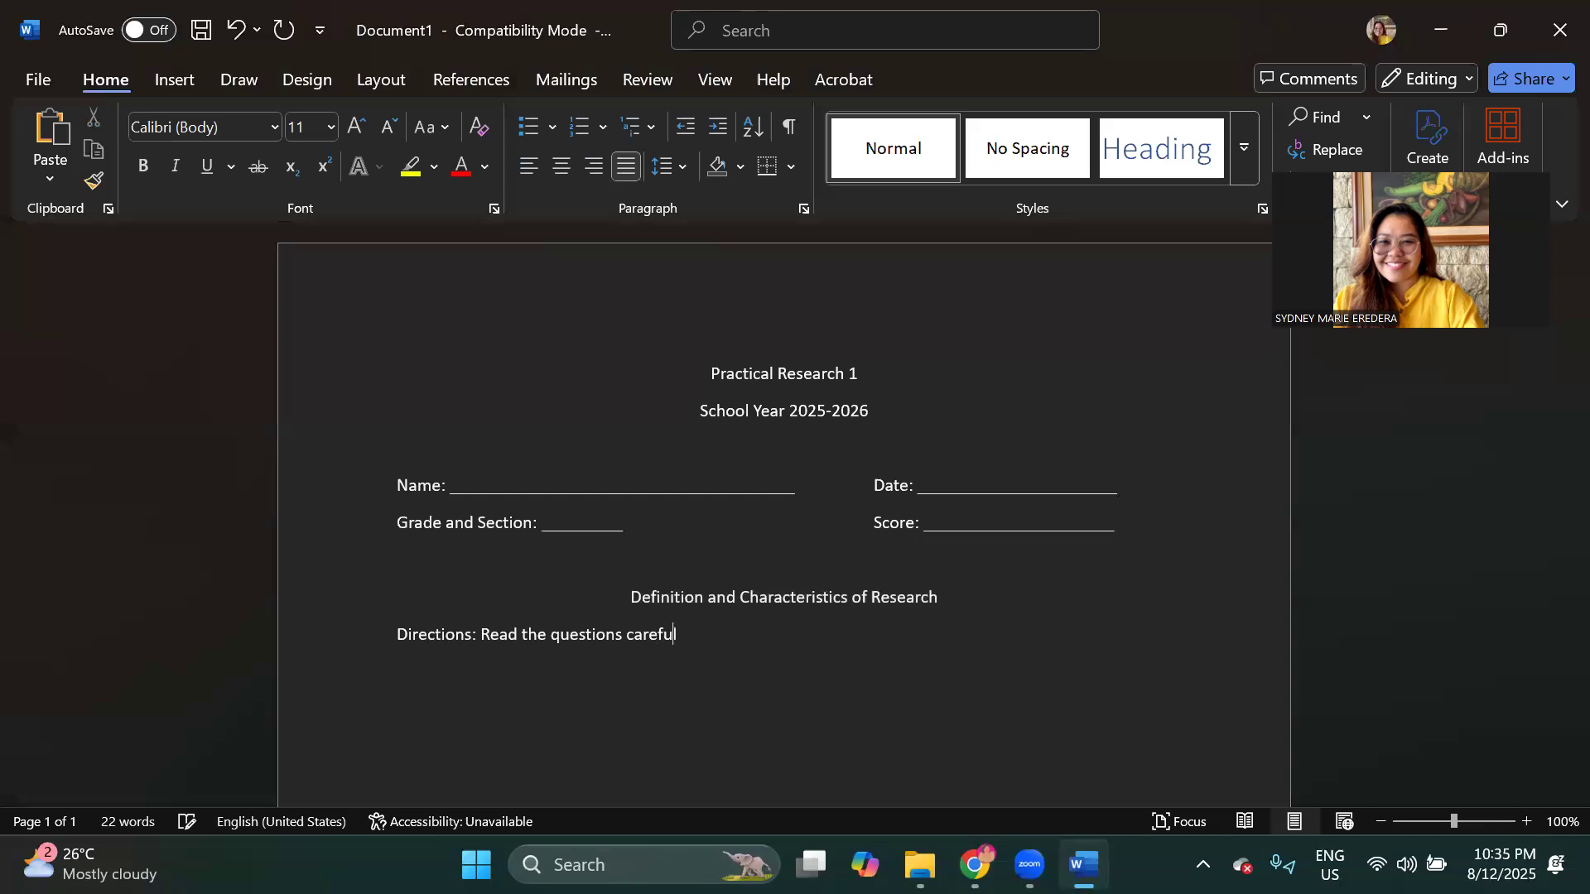
{"action": "type", "text": "ly and ercircle the letter of the best answer."}
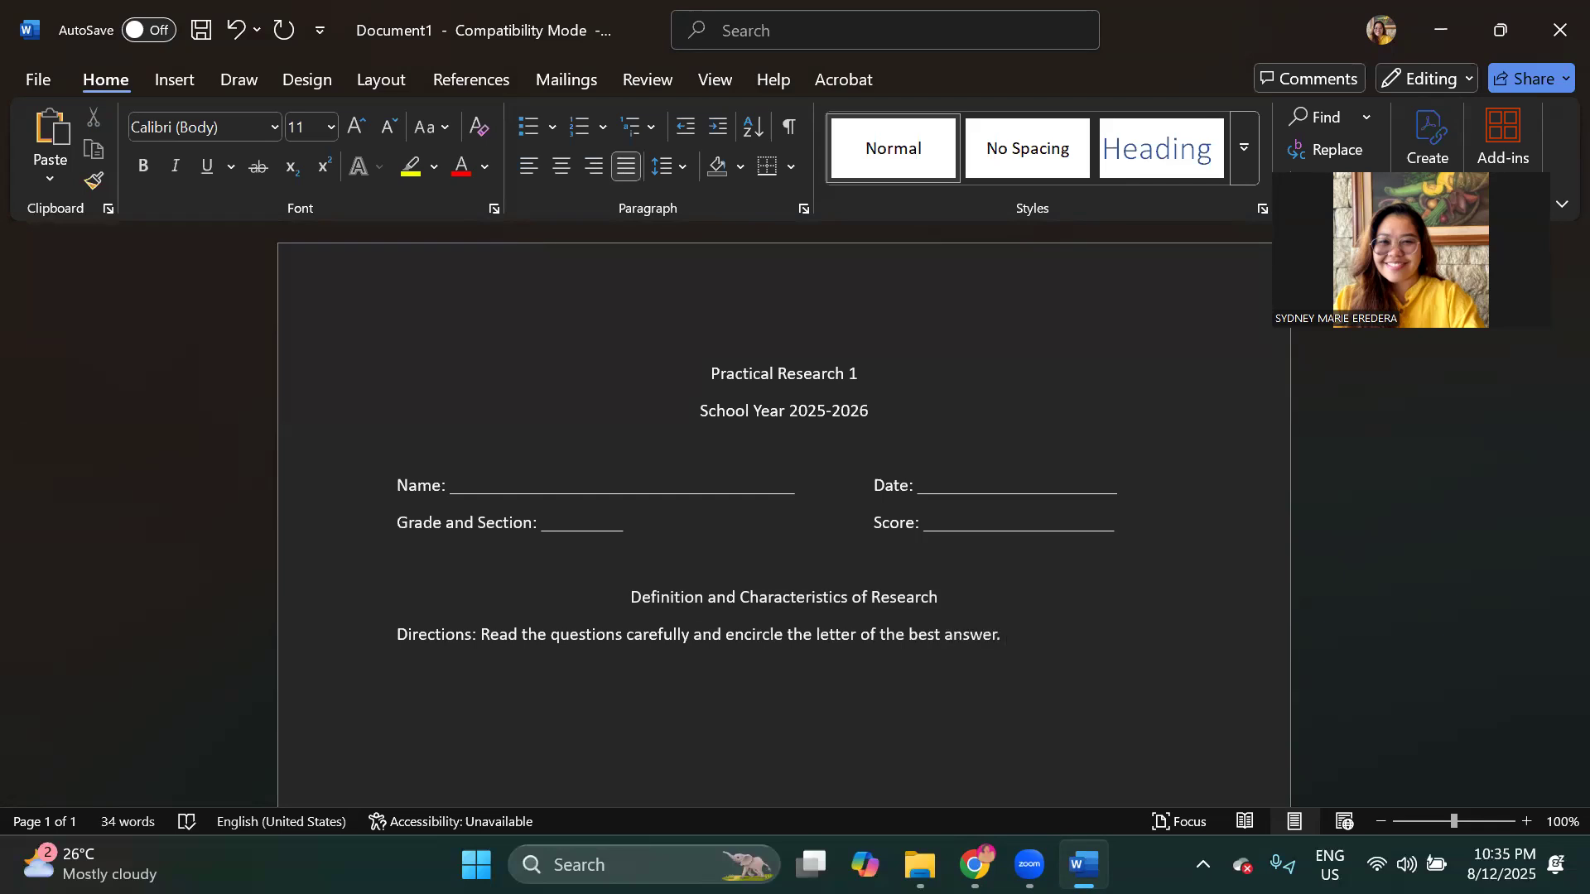
Step: Paste the copied quiz questions as plain text below the directions line and check them back to the start
{"action": "scroll", "coordinate": [475, 668], "scroll_direction": "down", "scroll_amount": 3}
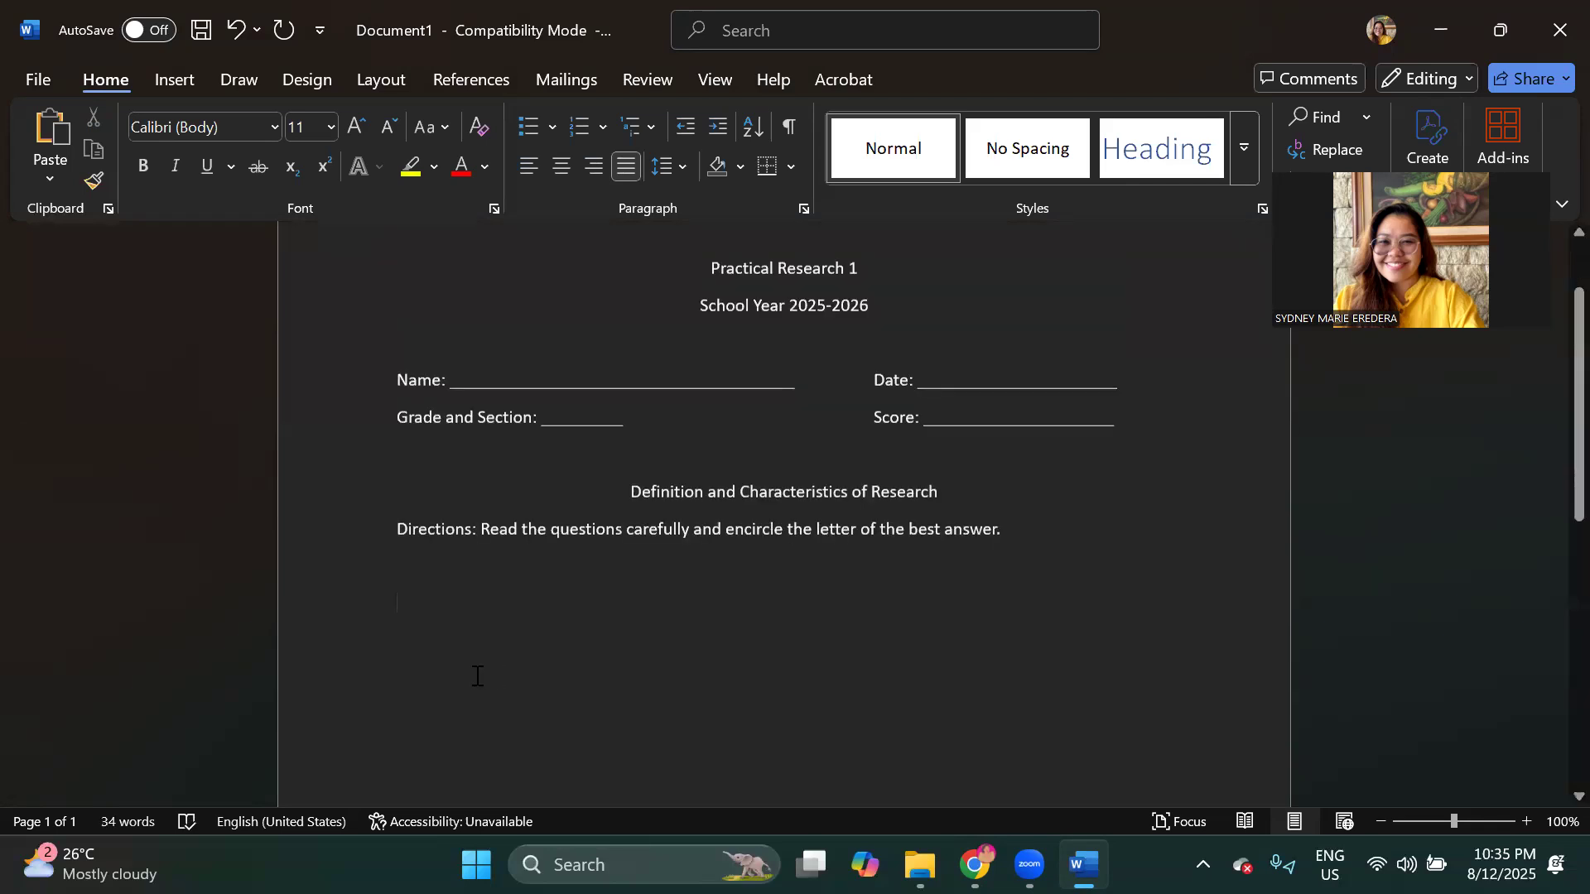
{"action": "right_click", "coordinate": [485, 569]}
{"action": "left_click", "coordinate": [631, 282]}
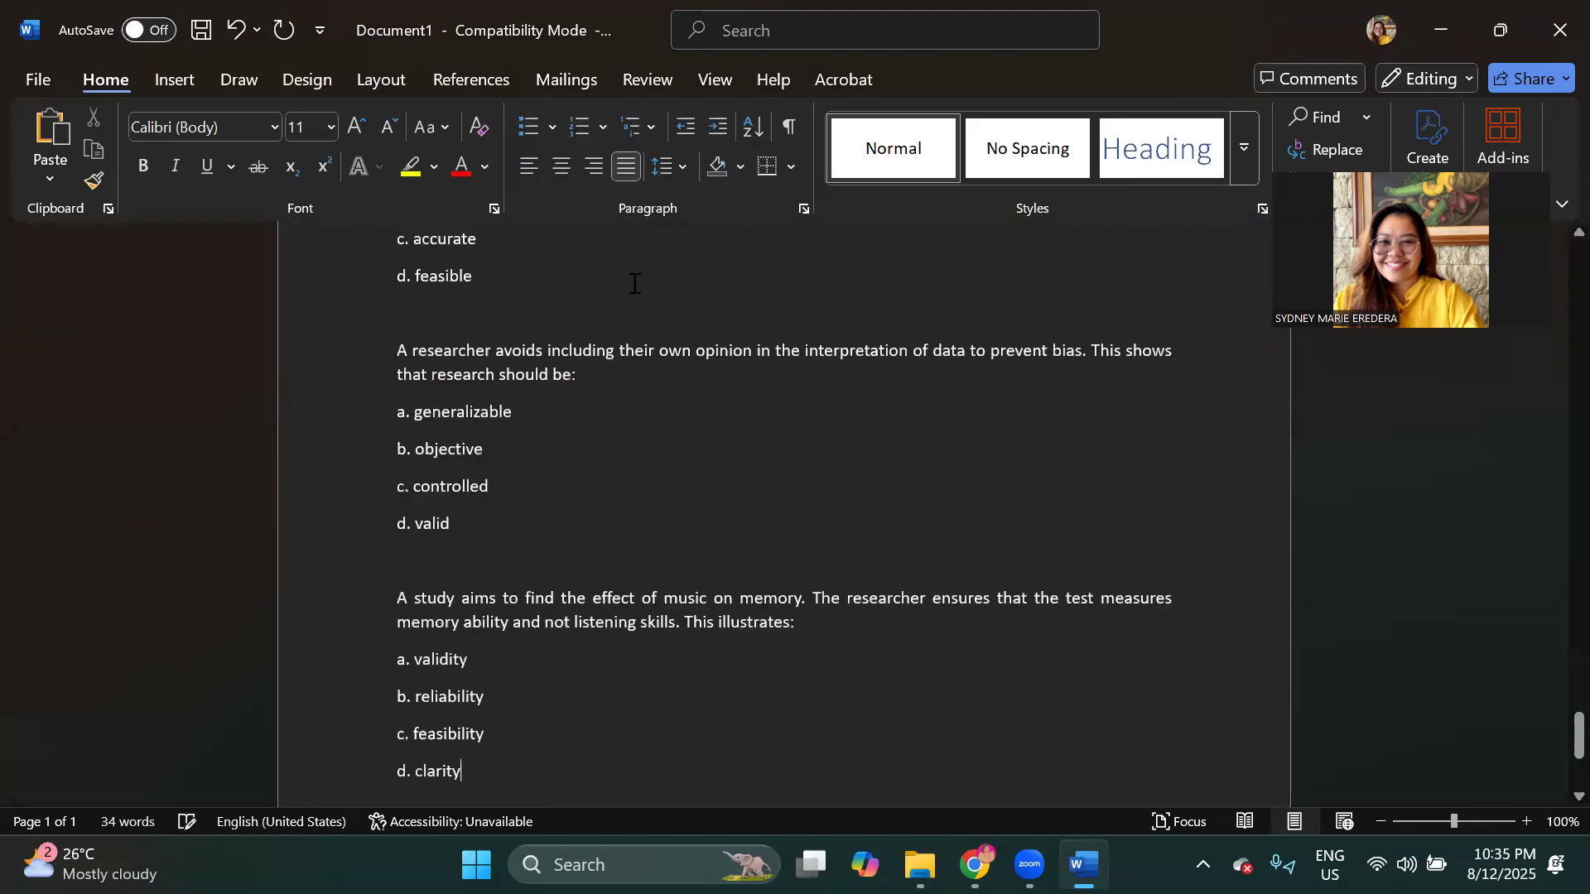
{"action": "scroll", "coordinate": [596, 543], "scroll_direction": "up", "scroll_amount": 15}
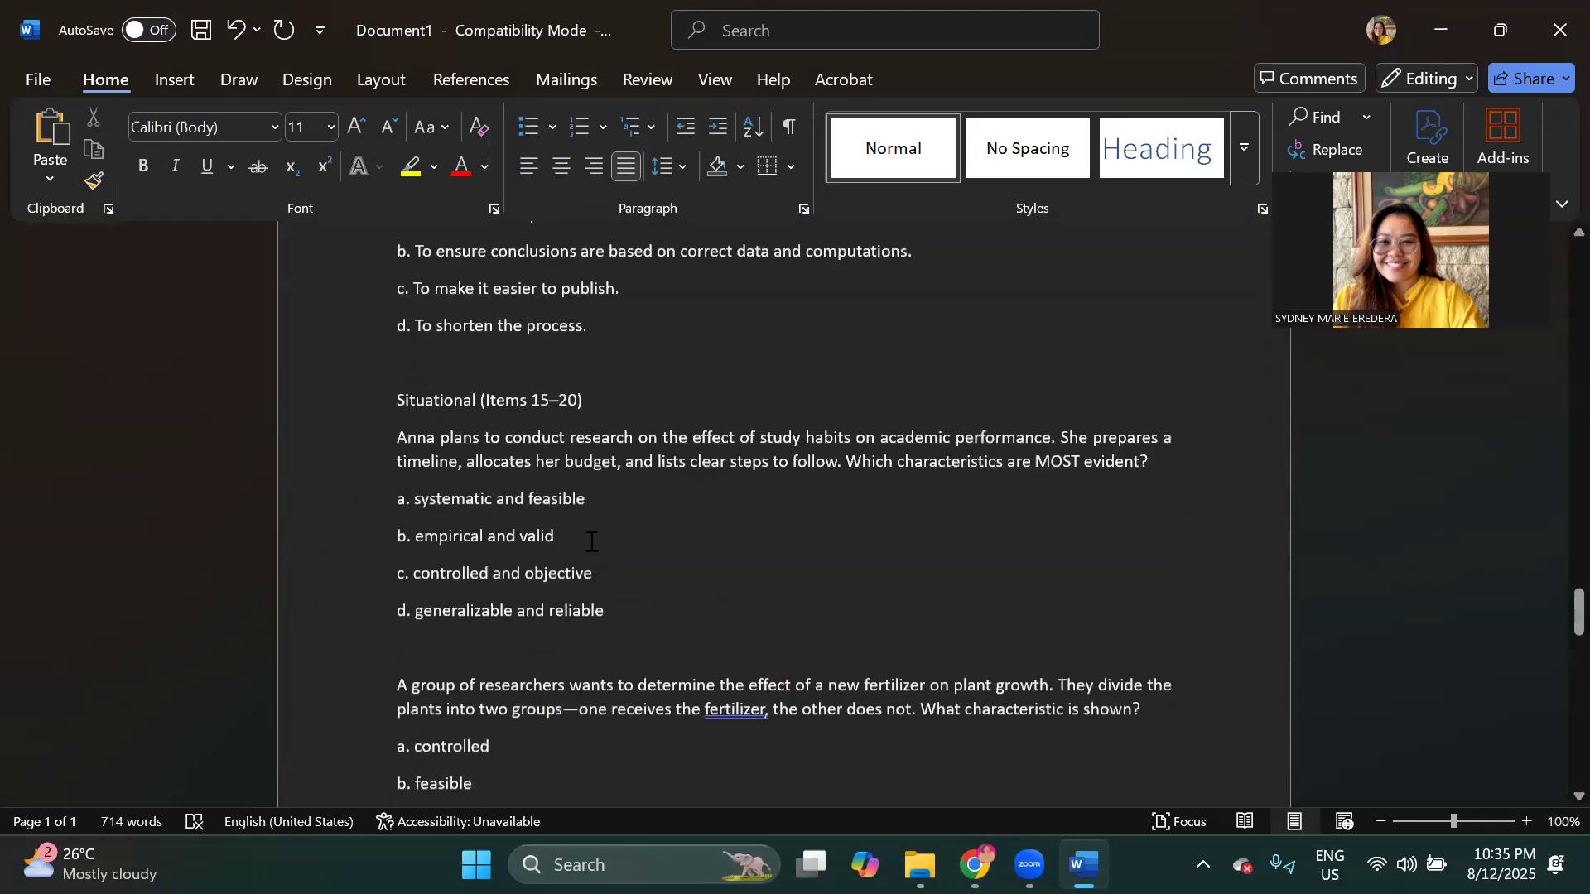
{"action": "scroll", "coordinate": [591, 542], "scroll_direction": "up", "scroll_amount": 12}
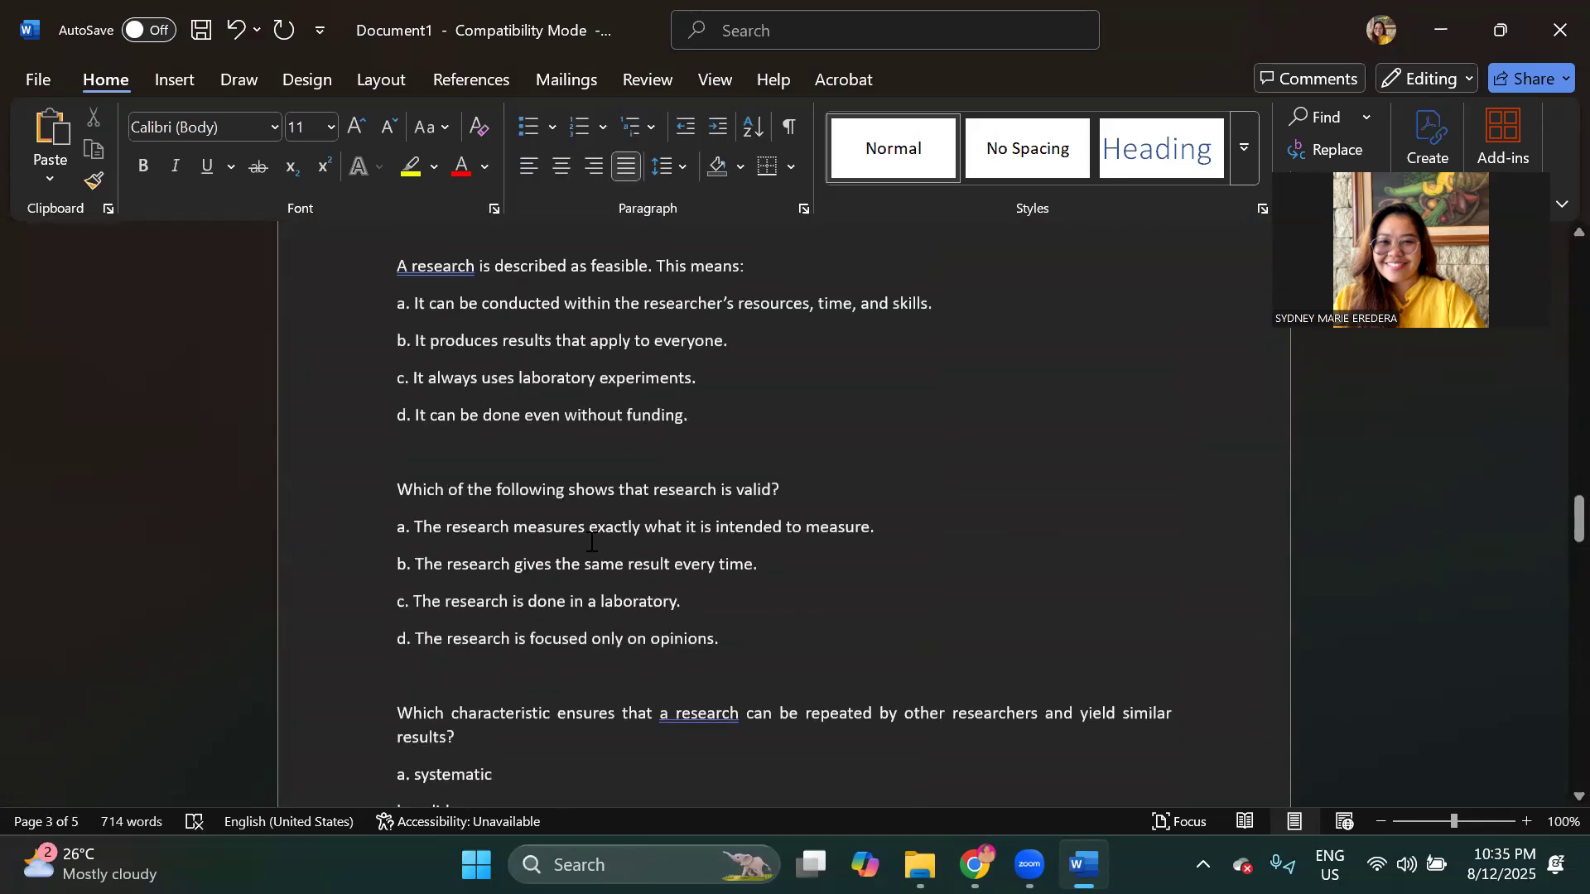
{"action": "scroll", "coordinate": [592, 542], "scroll_direction": "up", "scroll_amount": 20}
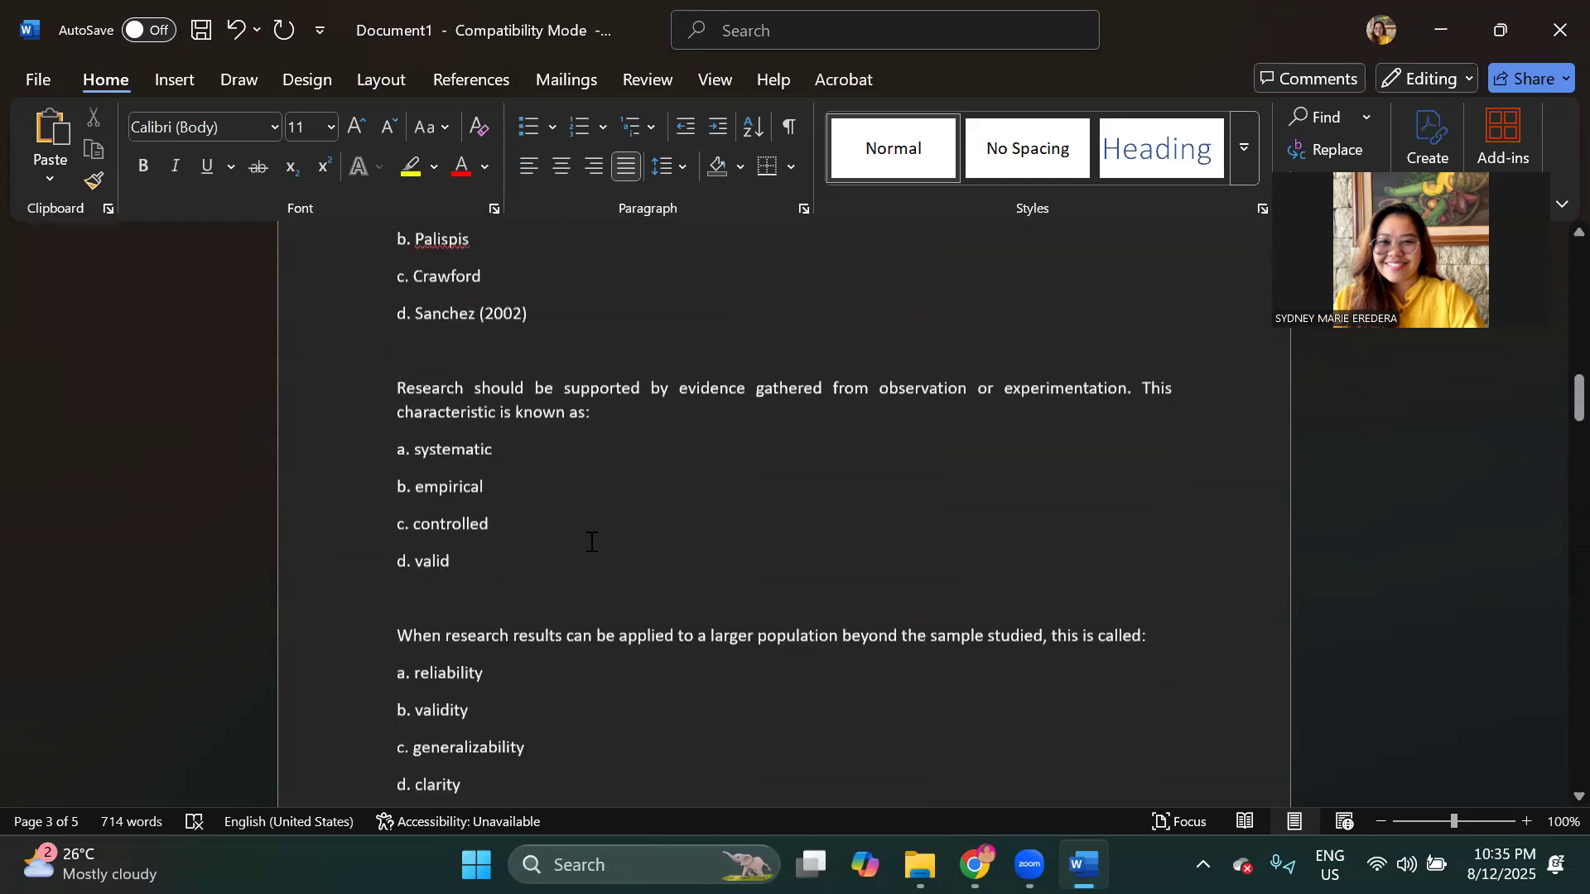
{"action": "scroll", "coordinate": [592, 542], "scroll_direction": "up", "scroll_amount": 20}
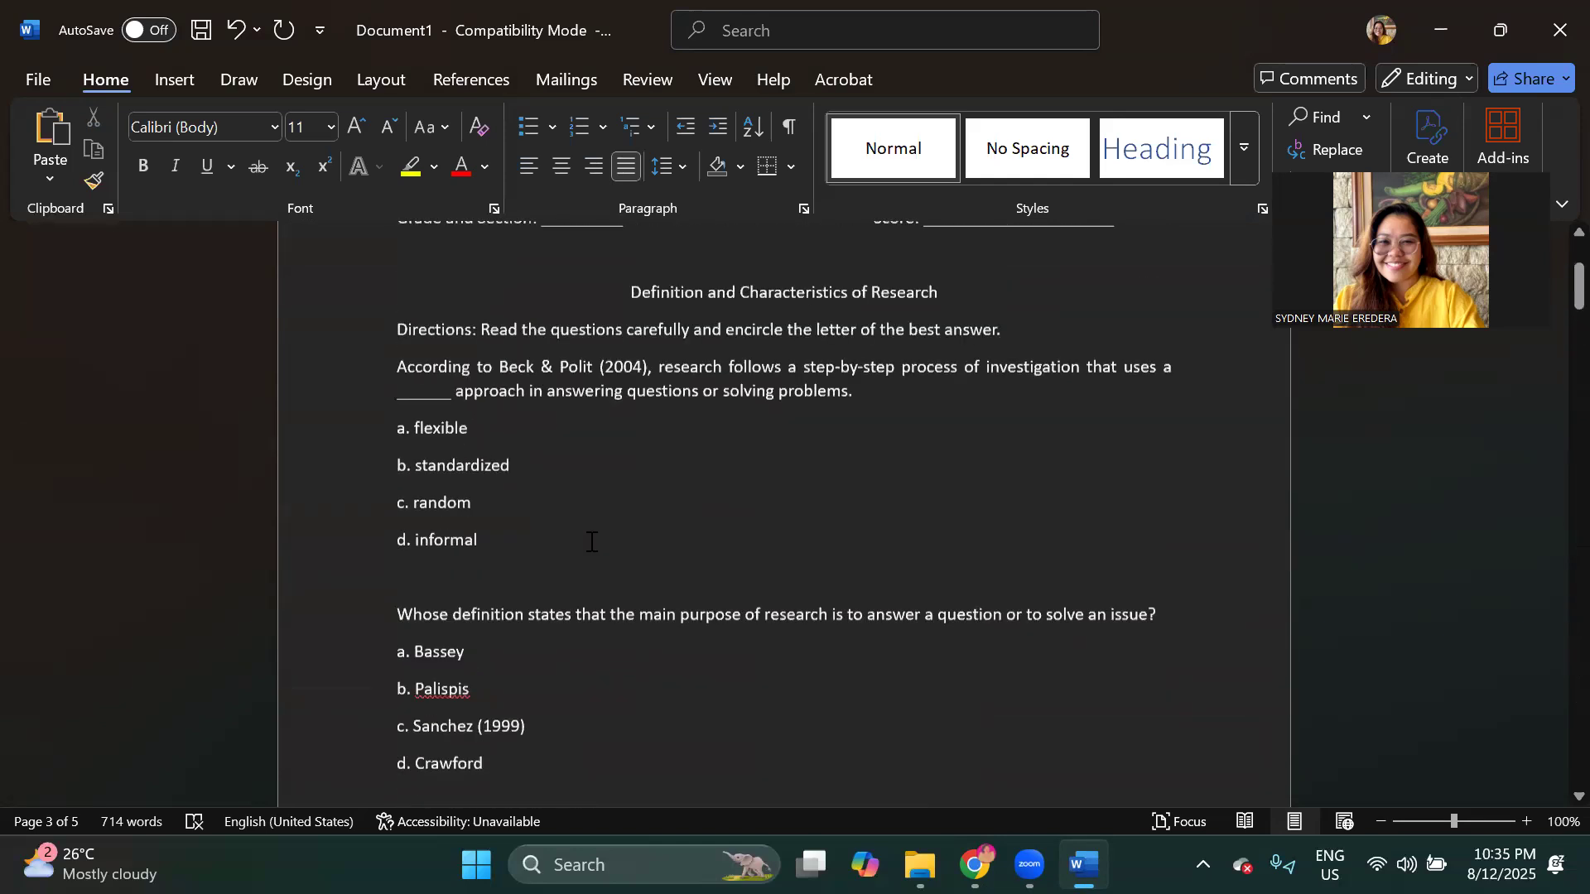
Step: Number the first four quiz questions by inserting "1." to "4." in front of their text
{"action": "scroll", "coordinate": [591, 543], "scroll_direction": "down", "scroll_amount": 6}
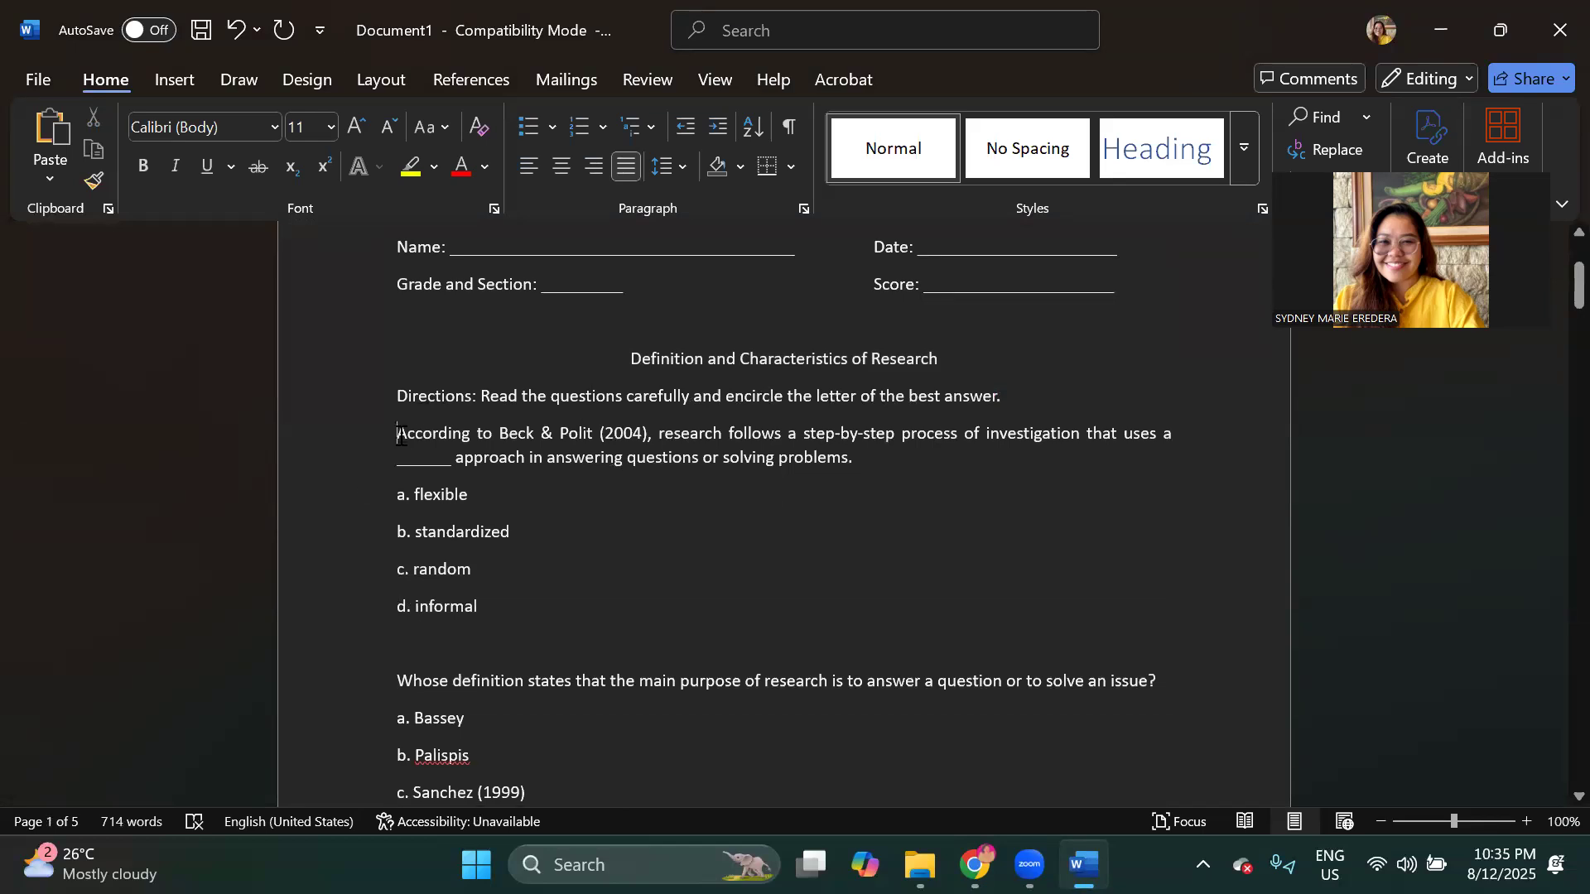
{"action": "left_click", "coordinate": [398, 434]}
{"action": "type", "text": "1."}
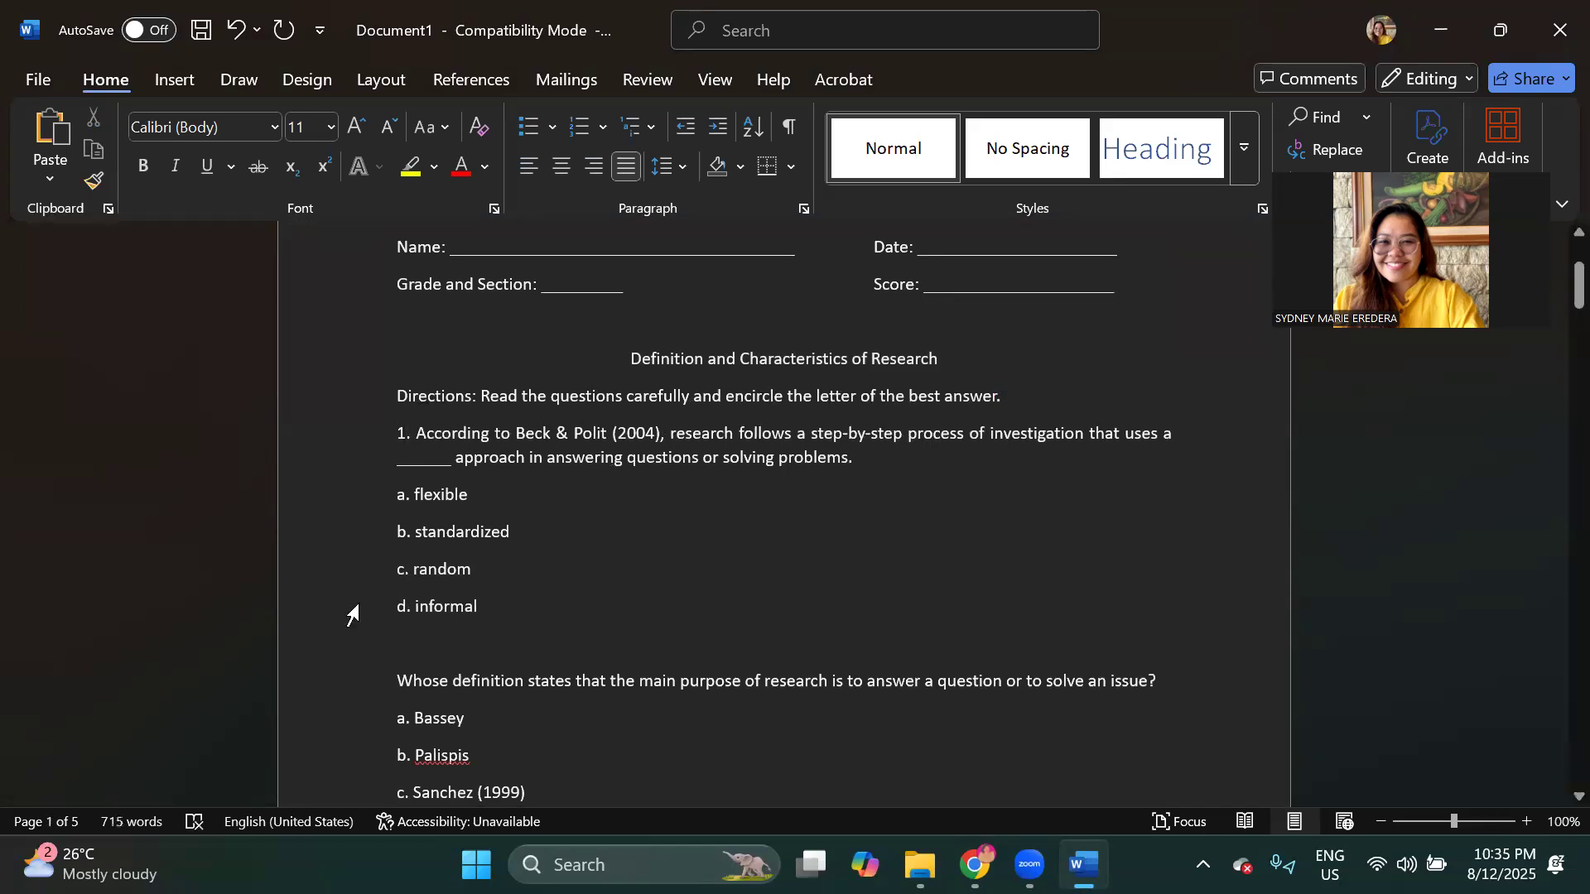
{"action": "left_click", "coordinate": [397, 680]}
{"action": "type", "text": "2."}
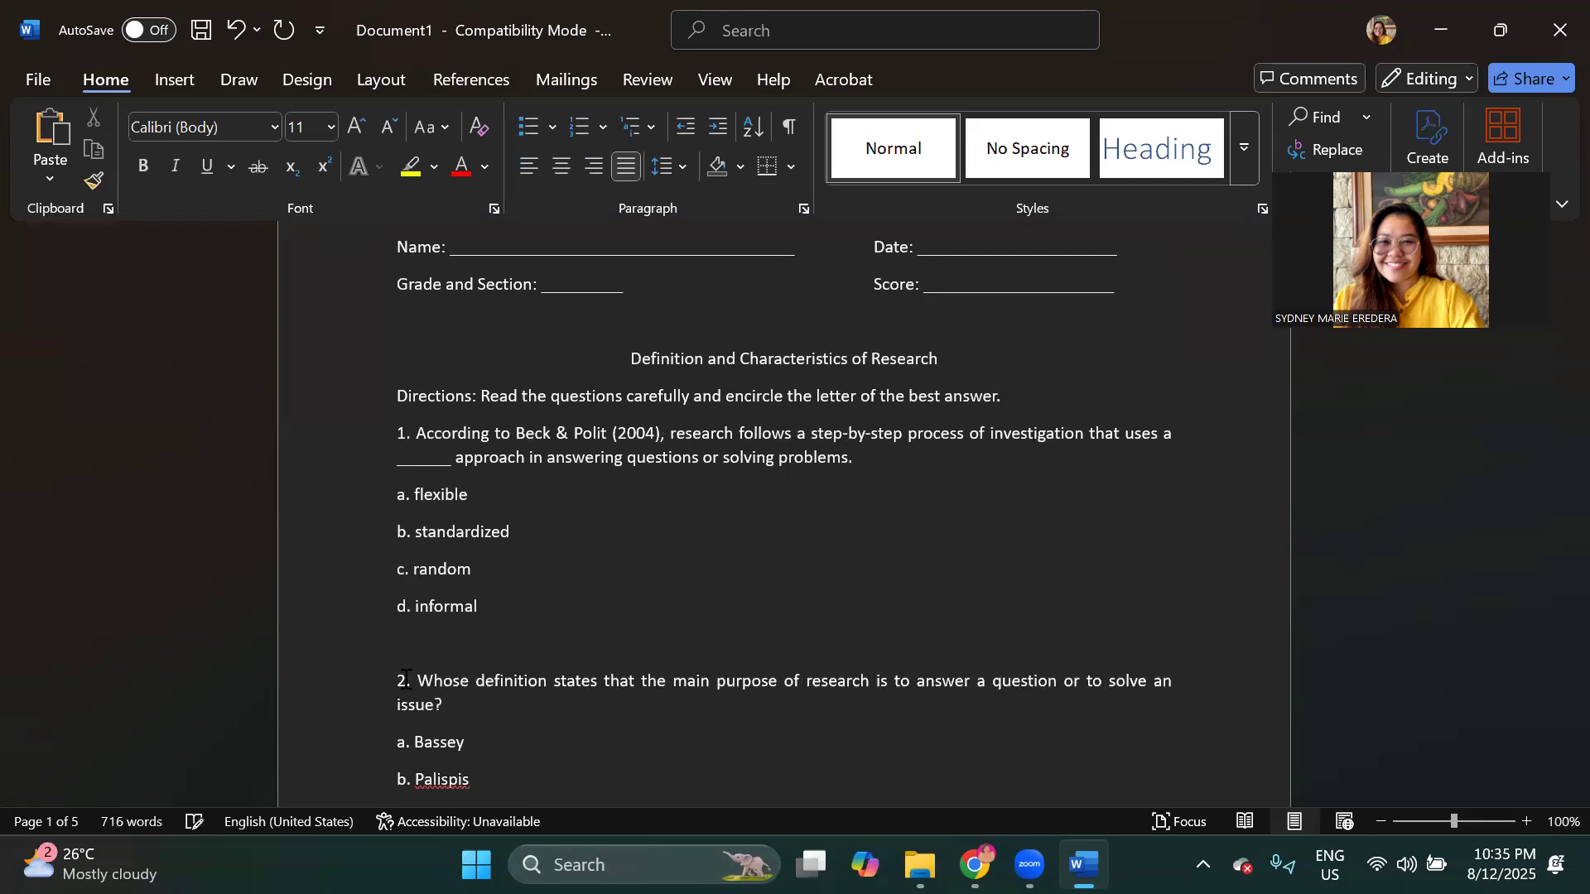
{"action": "scroll", "coordinate": [406, 679], "scroll_direction": "down", "scroll_amount": 5}
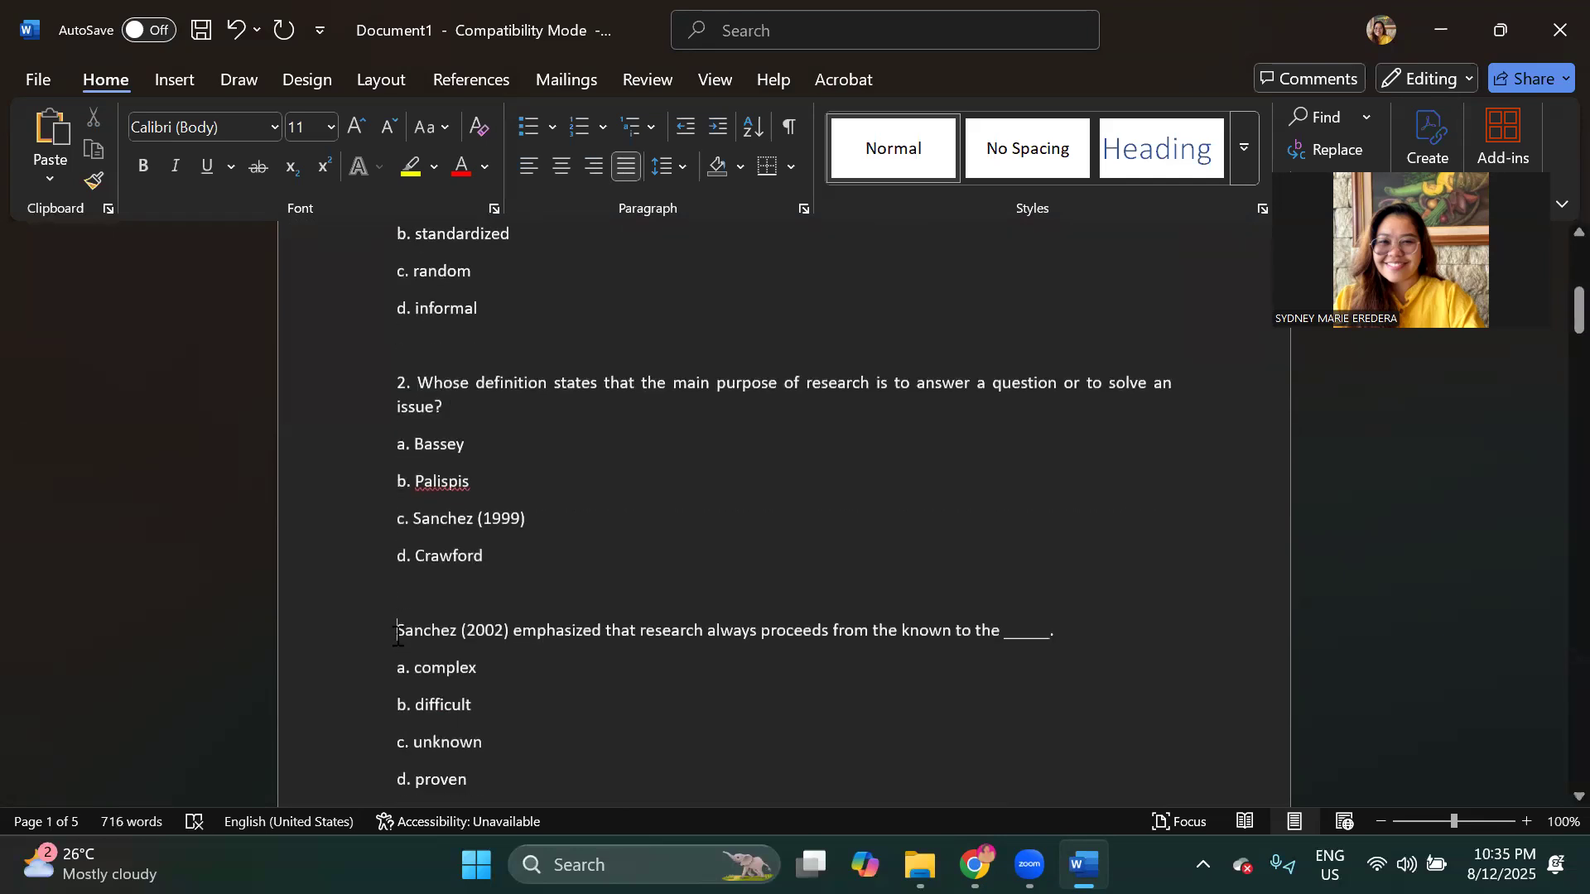
{"action": "left_click", "coordinate": [397, 631]}
{"action": "type", "text": "3."}
{"action": "scroll", "coordinate": [395, 629], "scroll_direction": "down", "scroll_amount": 3}
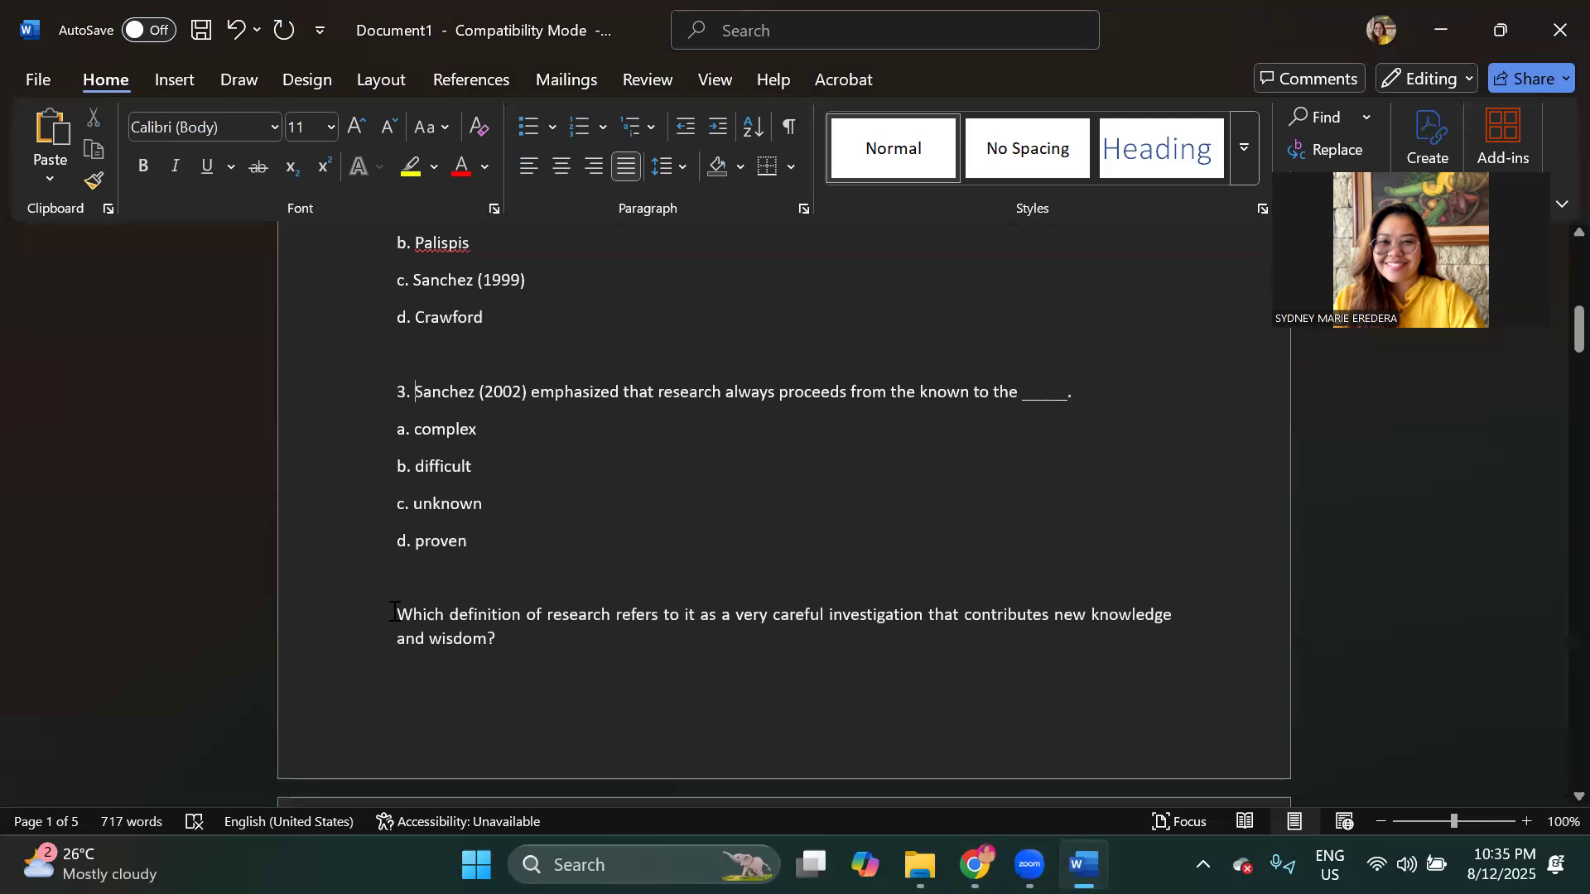
{"action": "left_click", "coordinate": [398, 615]}
{"action": "type", "text": "4."}
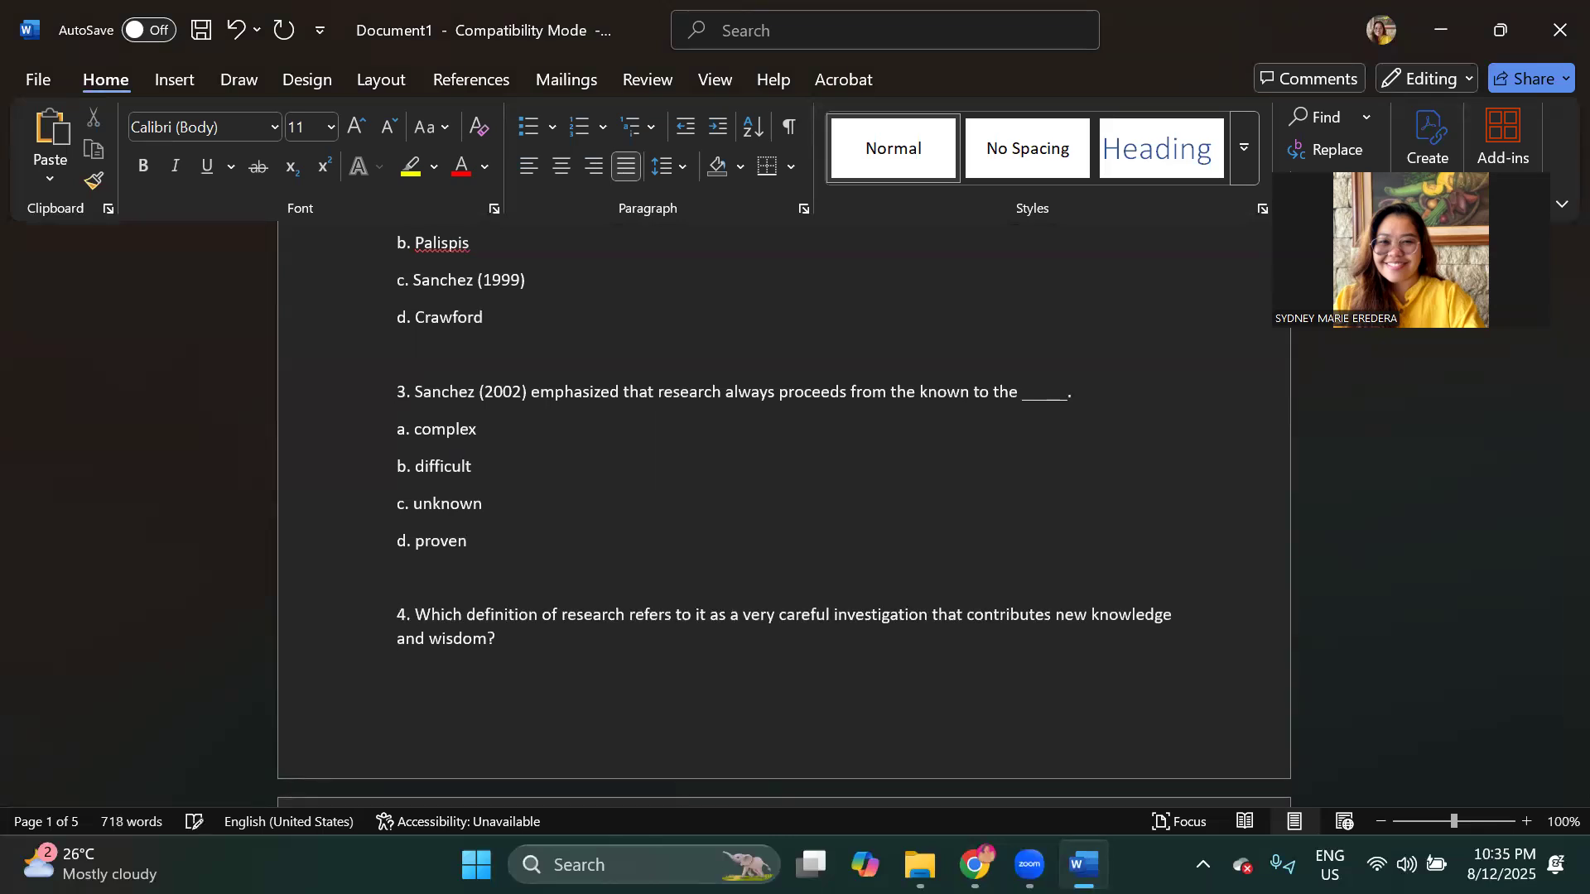
Step: Insert the numbers "5.", "6." and "7." in front of the next three quiz questions
{"action": "scroll", "coordinate": [389, 621], "scroll_direction": "down", "scroll_amount": 3}
{"action": "scroll", "coordinate": [390, 644], "scroll_direction": "down", "scroll_amount": 3}
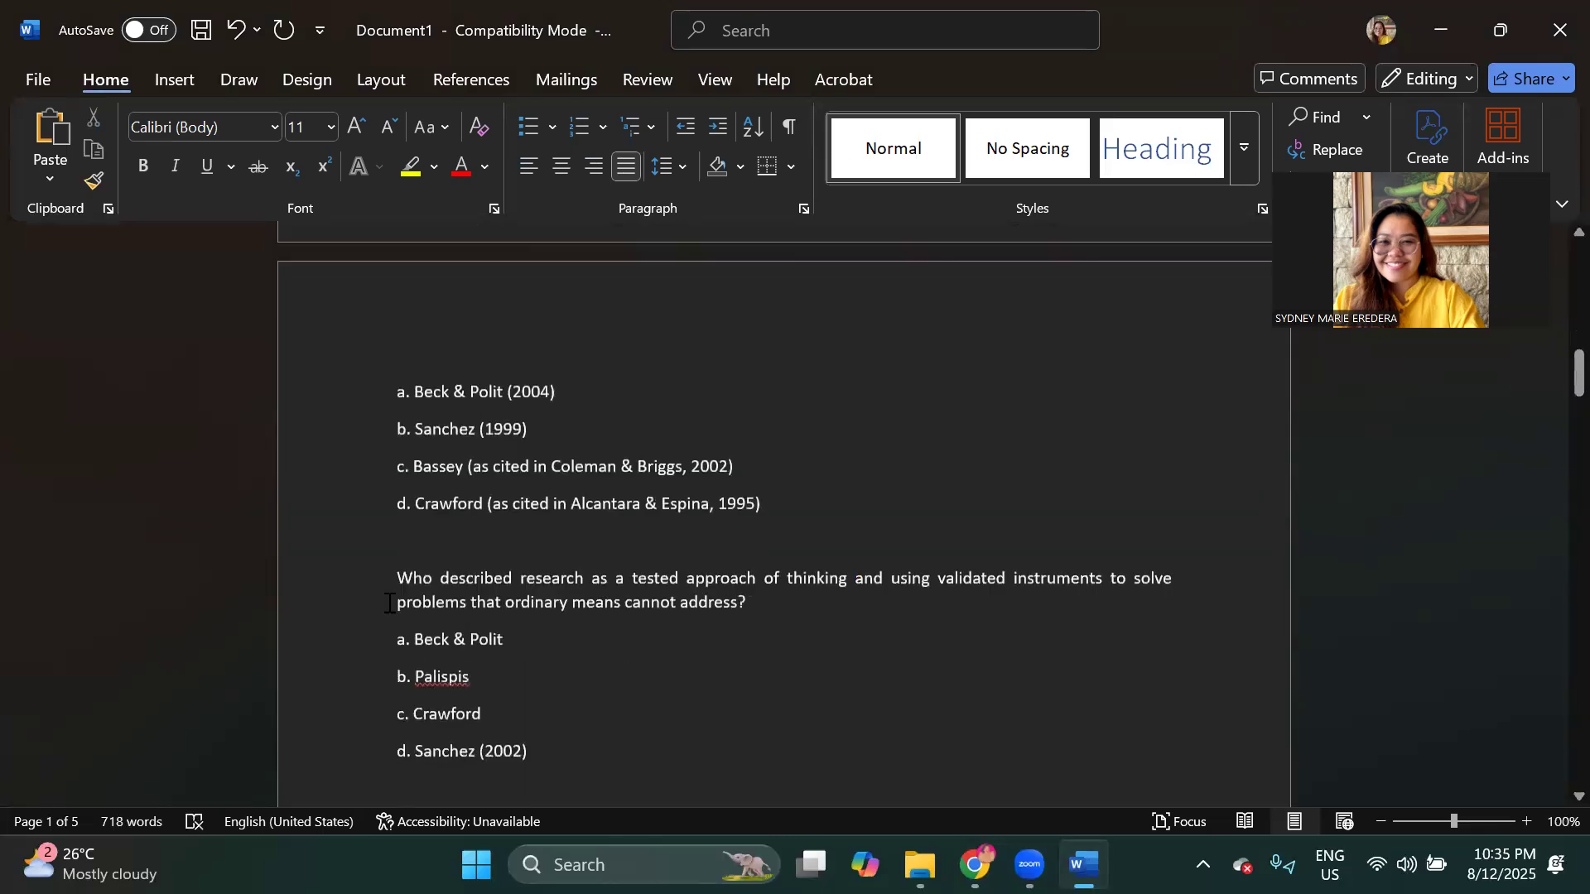
{"action": "left_click", "coordinate": [397, 578]}
{"action": "type", "text": "5."}
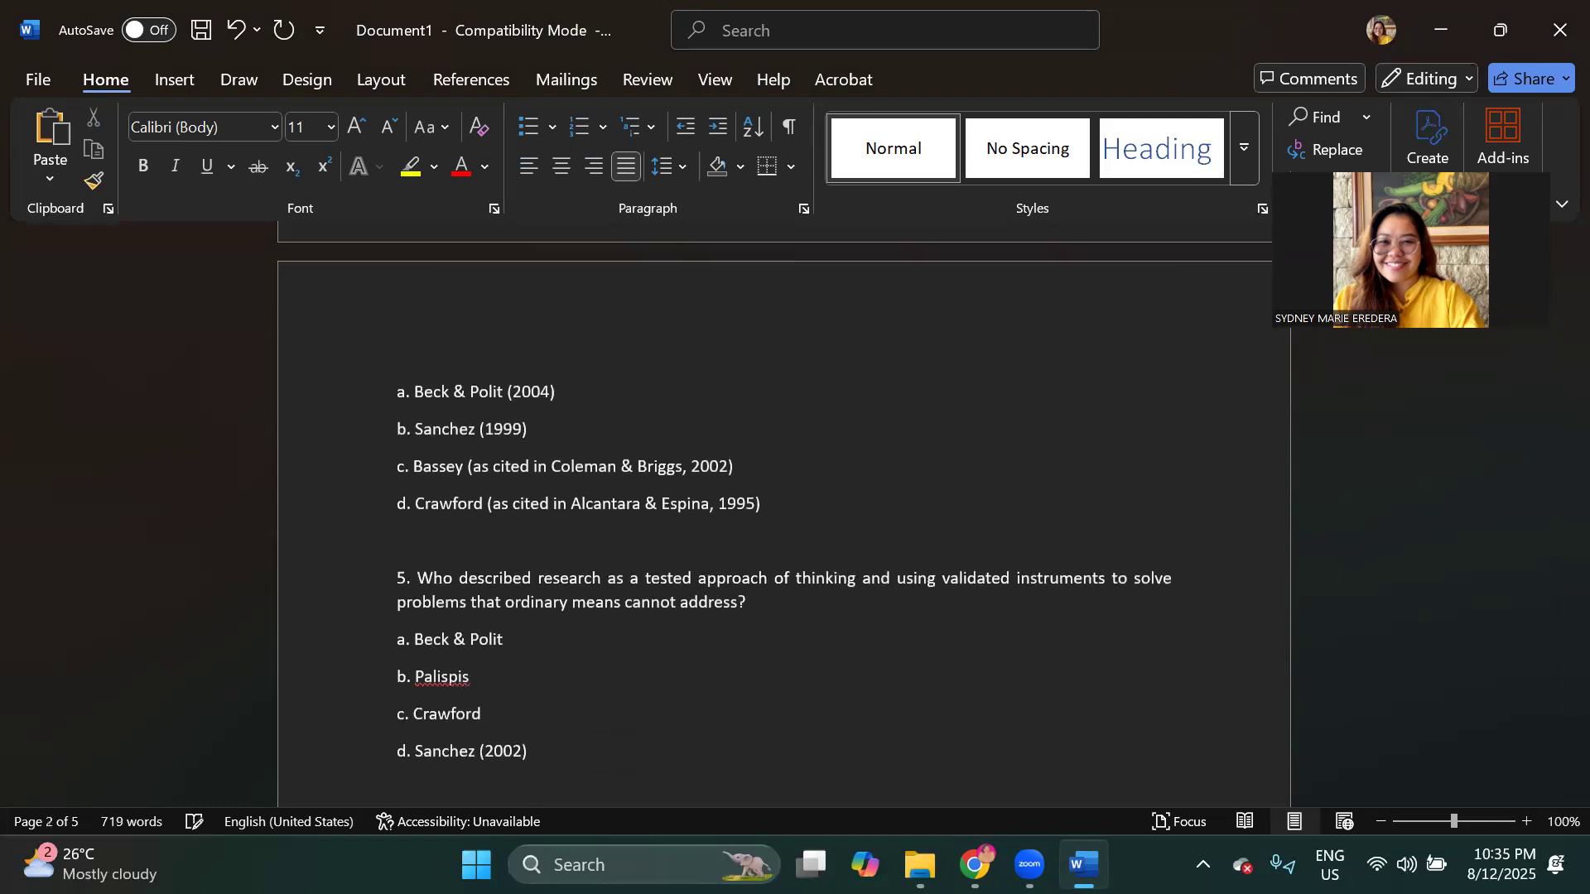
{"action": "scroll", "coordinate": [401, 585], "scroll_direction": "down", "scroll_amount": 3}
{"action": "left_click", "coordinate": [393, 583]}
{"action": "type", "text": "6."}
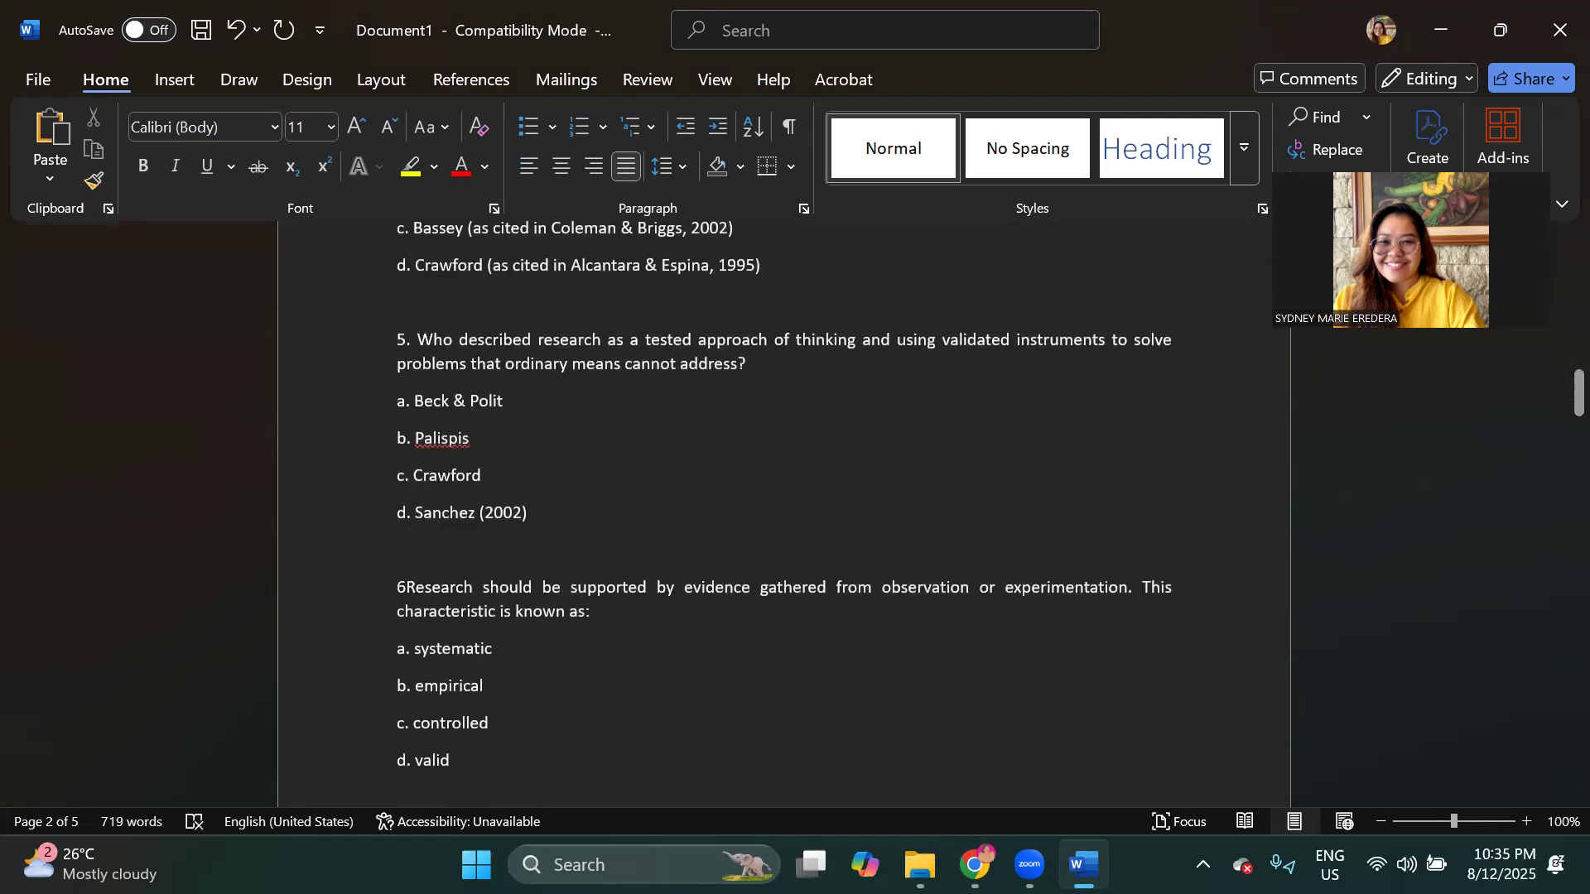
{"action": "scroll", "coordinate": [346, 607], "scroll_direction": "down", "scroll_amount": 2}
{"action": "scroll", "coordinate": [346, 607], "scroll_direction": "down", "scroll_amount": 1}
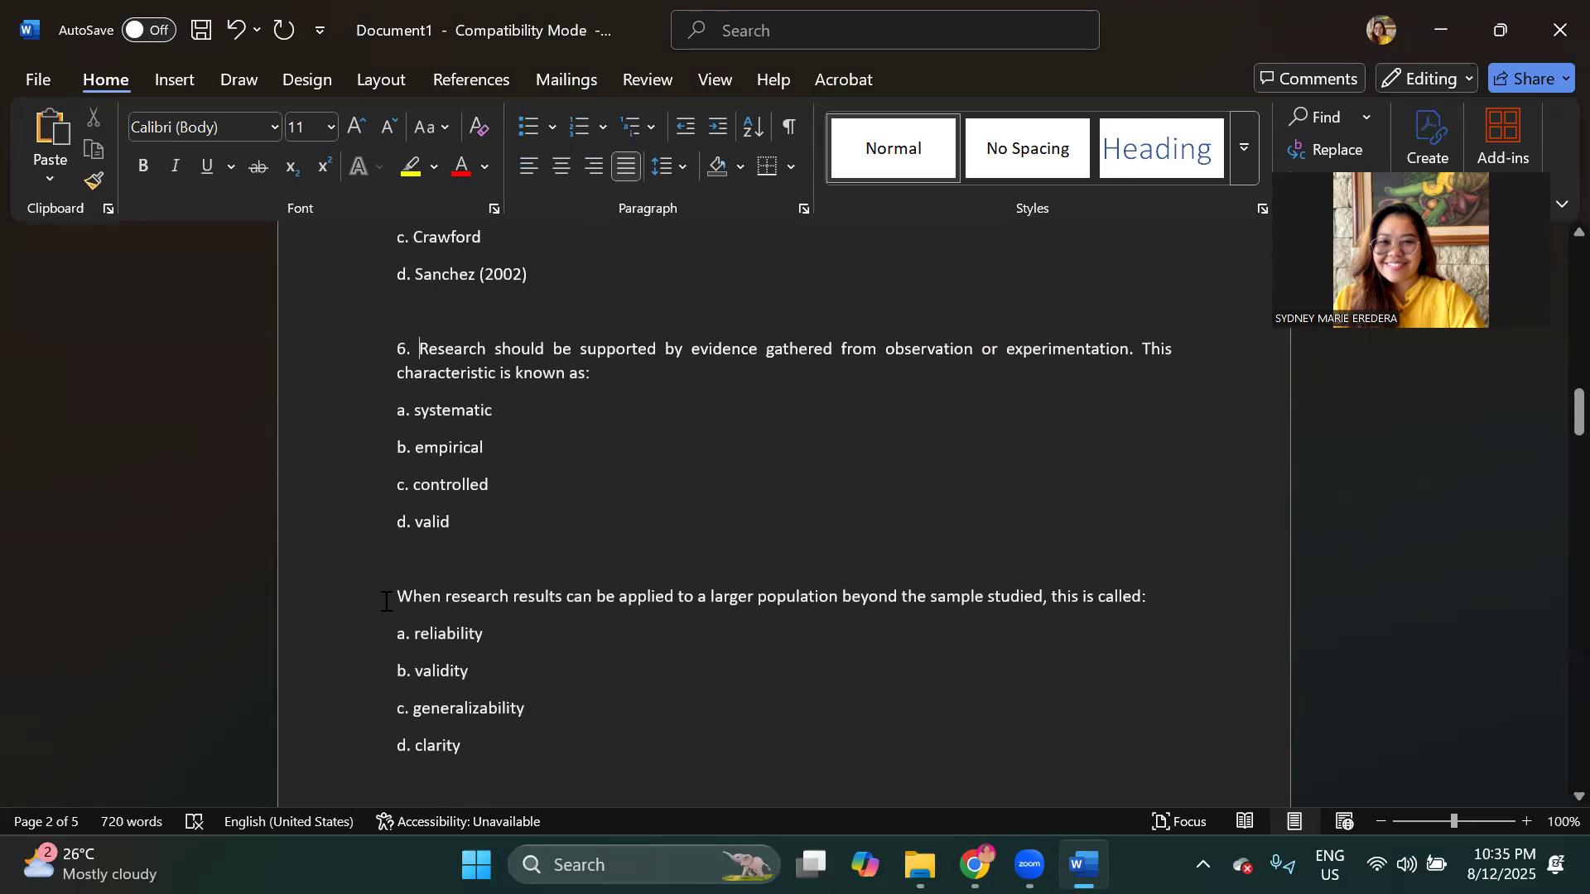
{"action": "left_click", "coordinate": [385, 601]}
{"action": "type", "text": "7."}
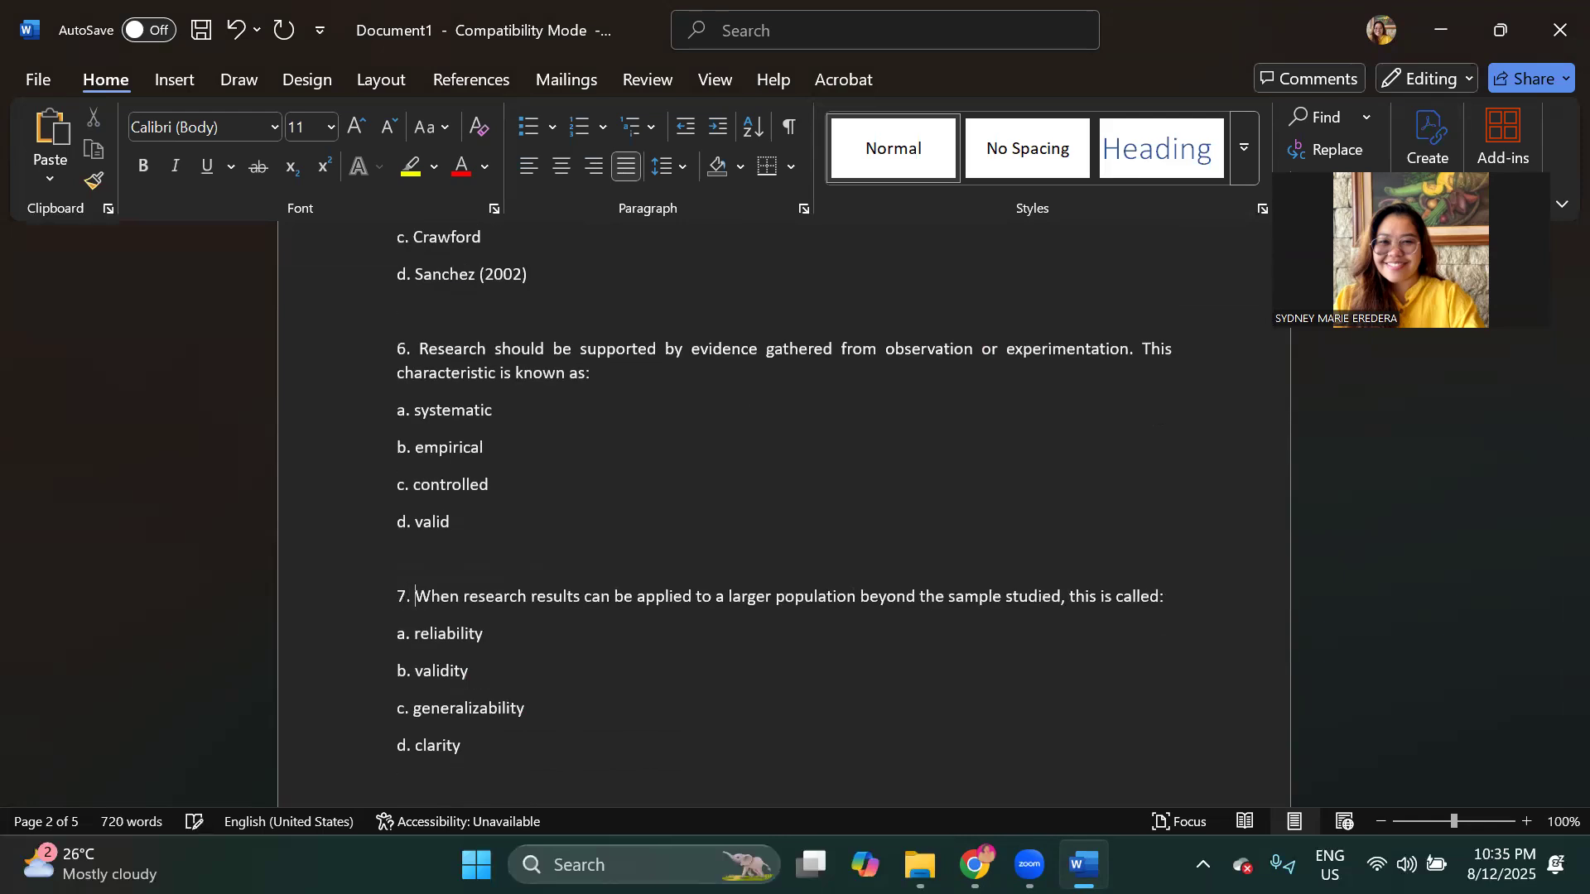
Step: Insert "8." before the question about an orderly process and "9." before the "Understanding-Based (Items 9–14)" heading
{"action": "scroll", "coordinate": [383, 668], "scroll_direction": "down", "scroll_amount": 2}
{"action": "left_click", "coordinate": [397, 641]}
{"action": "type", "text": "8"}
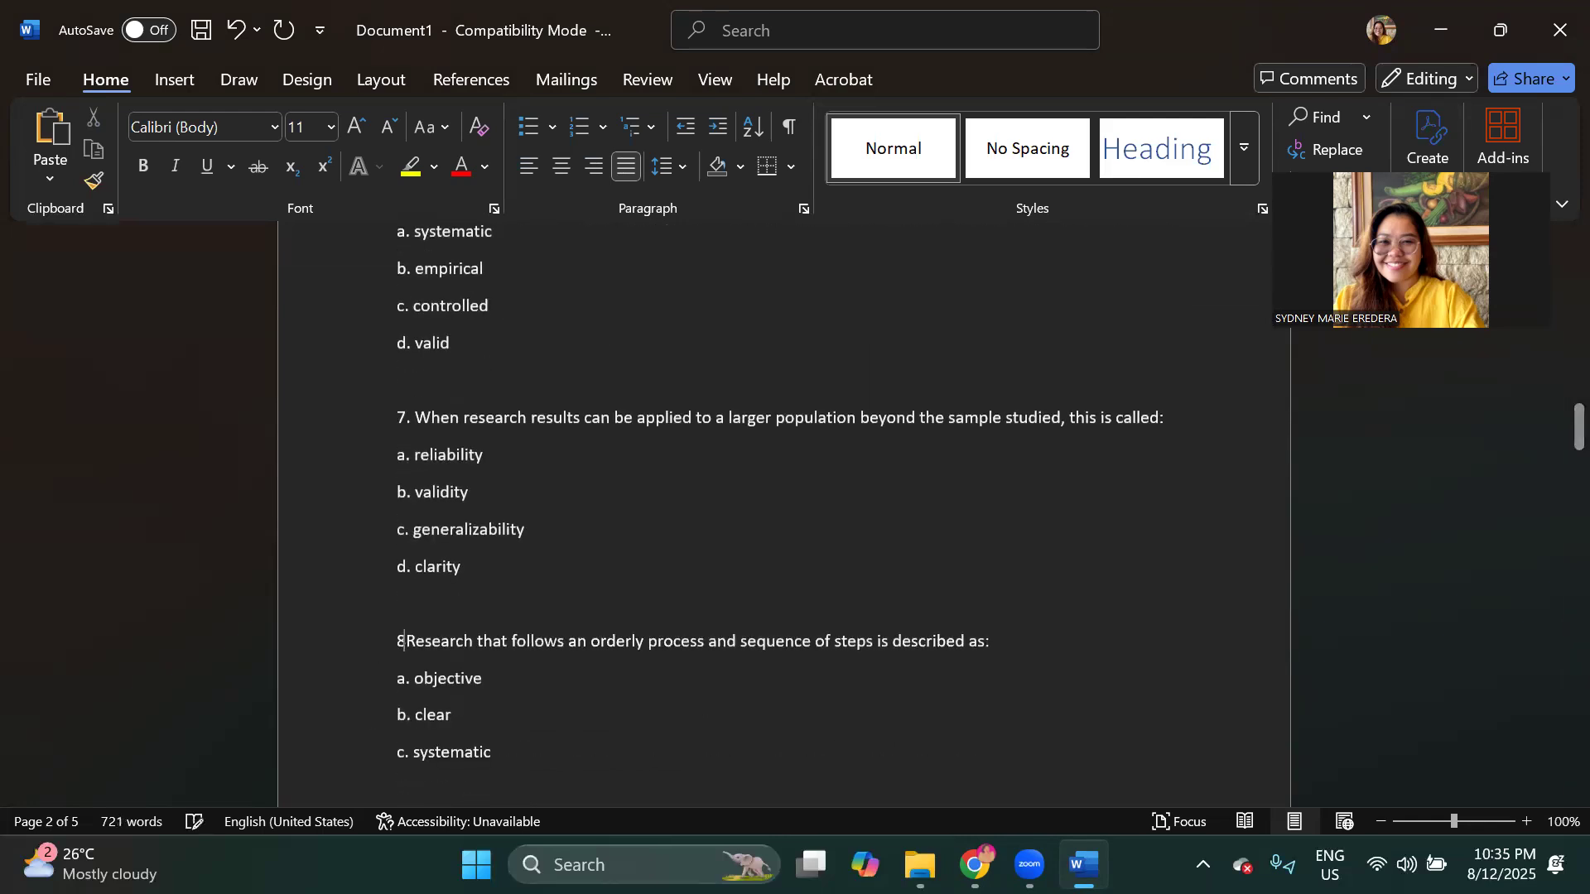
{"action": "type", "text": "."}
{"action": "scroll", "coordinate": [400, 667], "scroll_direction": "down", "scroll_amount": 2}
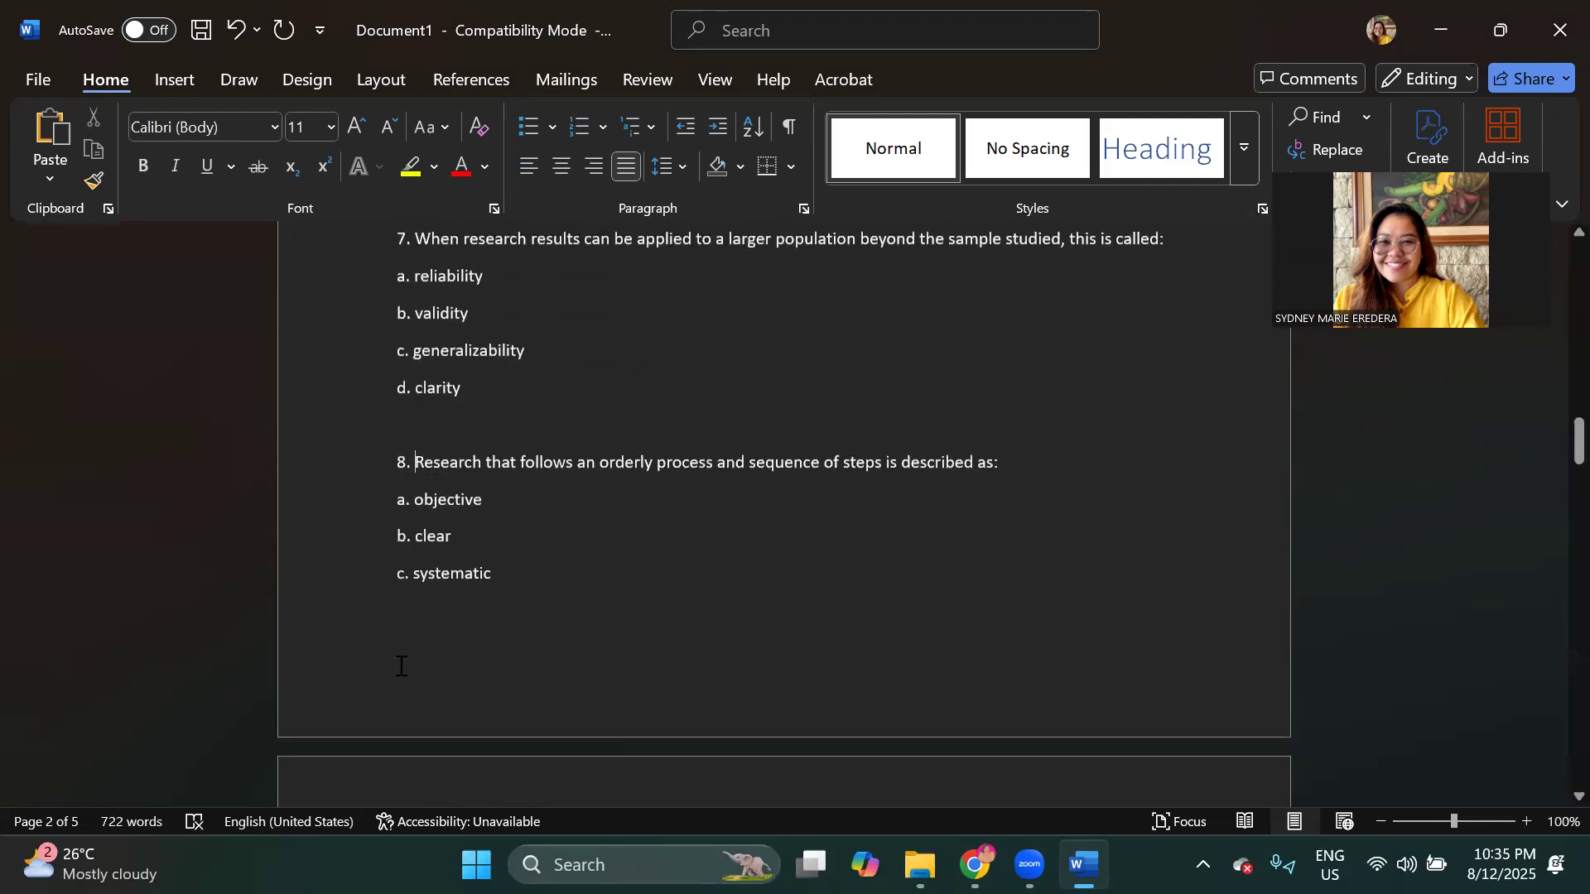
{"action": "scroll", "coordinate": [401, 666], "scroll_direction": "down", "scroll_amount": 3}
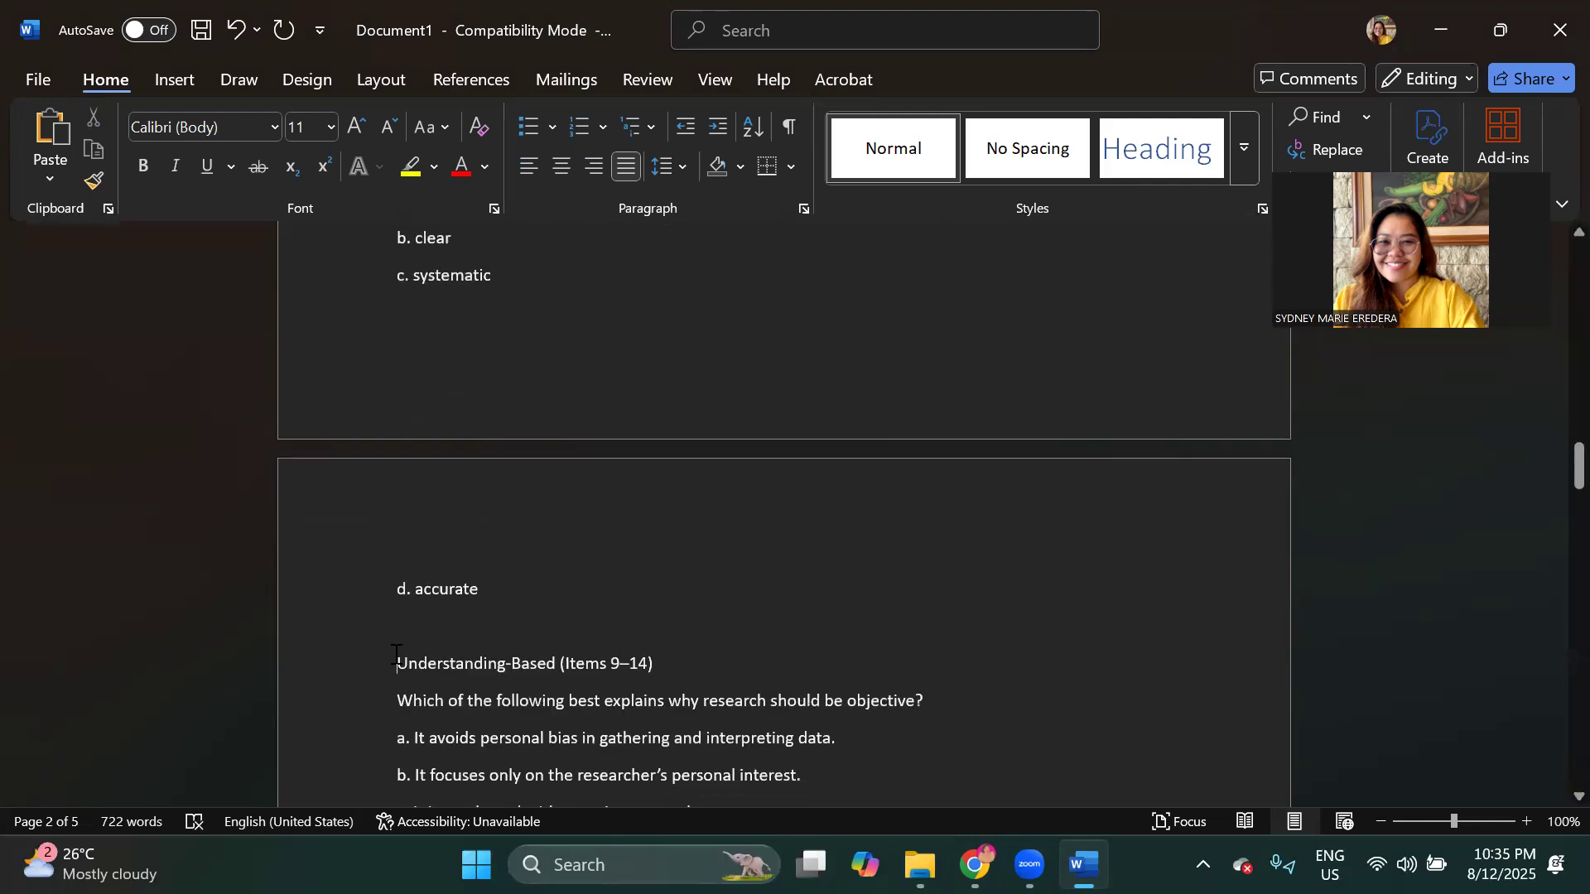
{"action": "left_click", "coordinate": [396, 663]}
{"action": "type", "text": "9."}
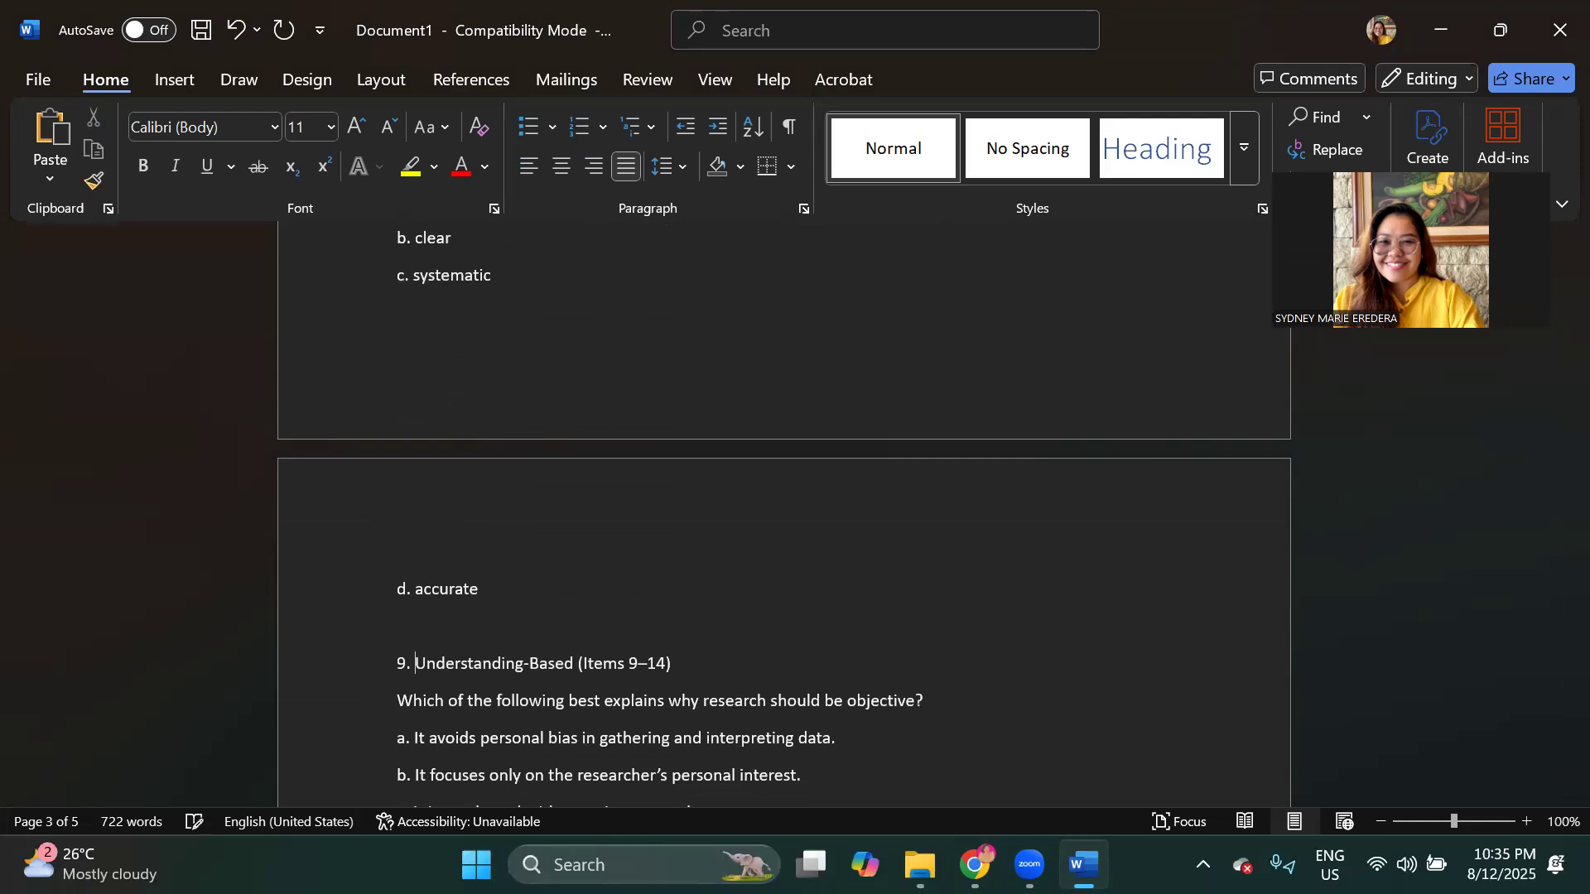
Step: Insert "10.", "11." and "12." in front of the questions on feasible research, valid research and repeatable research
{"action": "scroll", "coordinate": [398, 673], "scroll_direction": "down", "scroll_amount": 3}
{"action": "left_click", "coordinate": [398, 684]}
{"action": "type", "text": "10."}
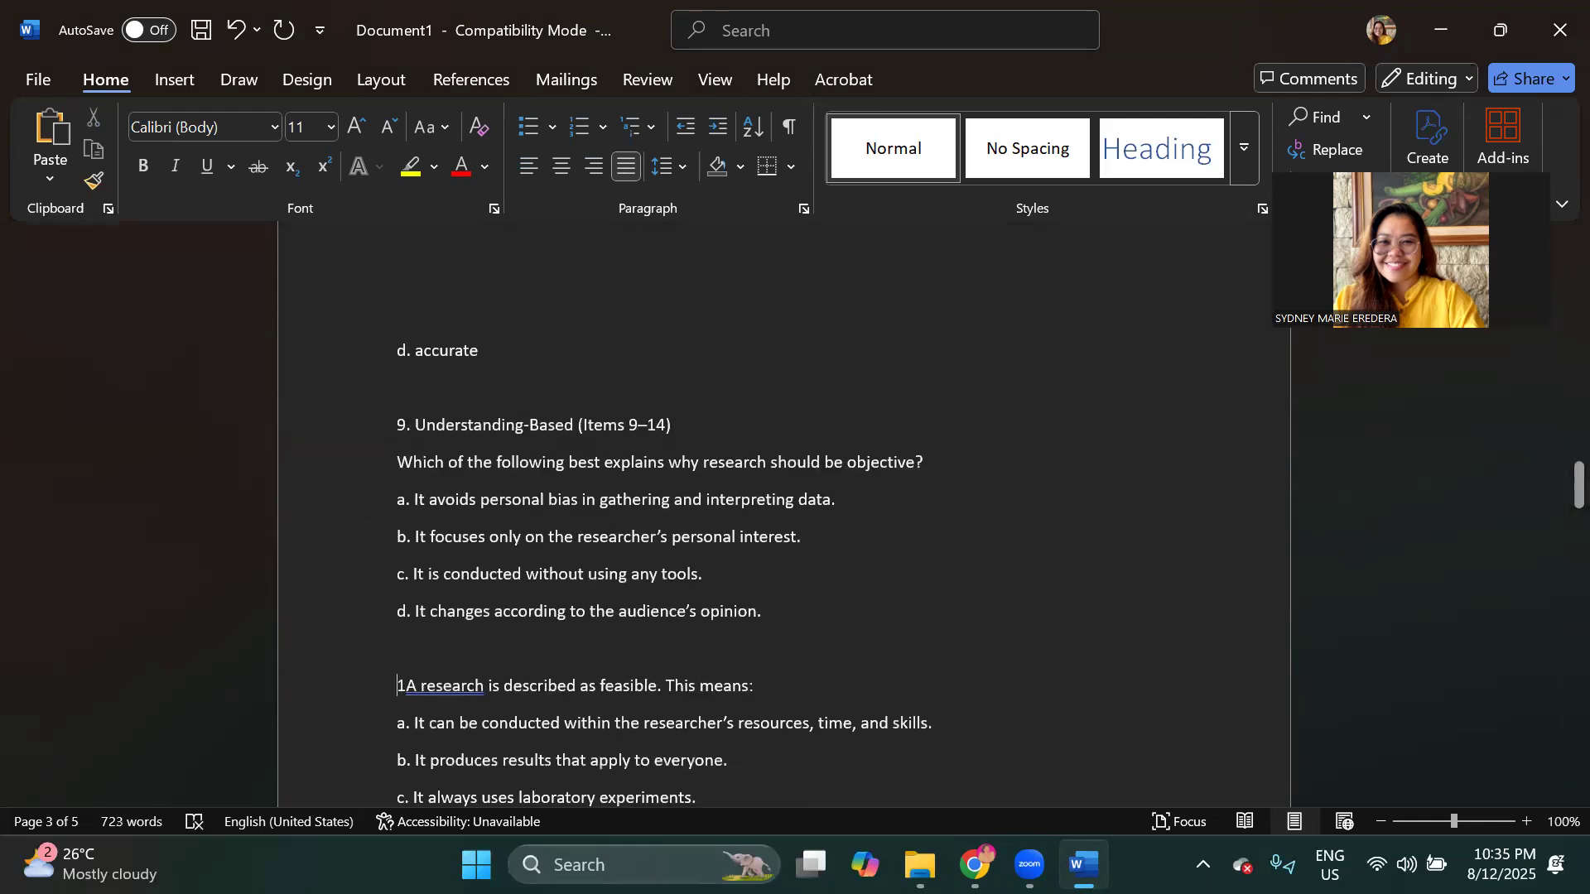
{"action": "scroll", "coordinate": [277, 696], "scroll_direction": "down", "scroll_amount": 3}
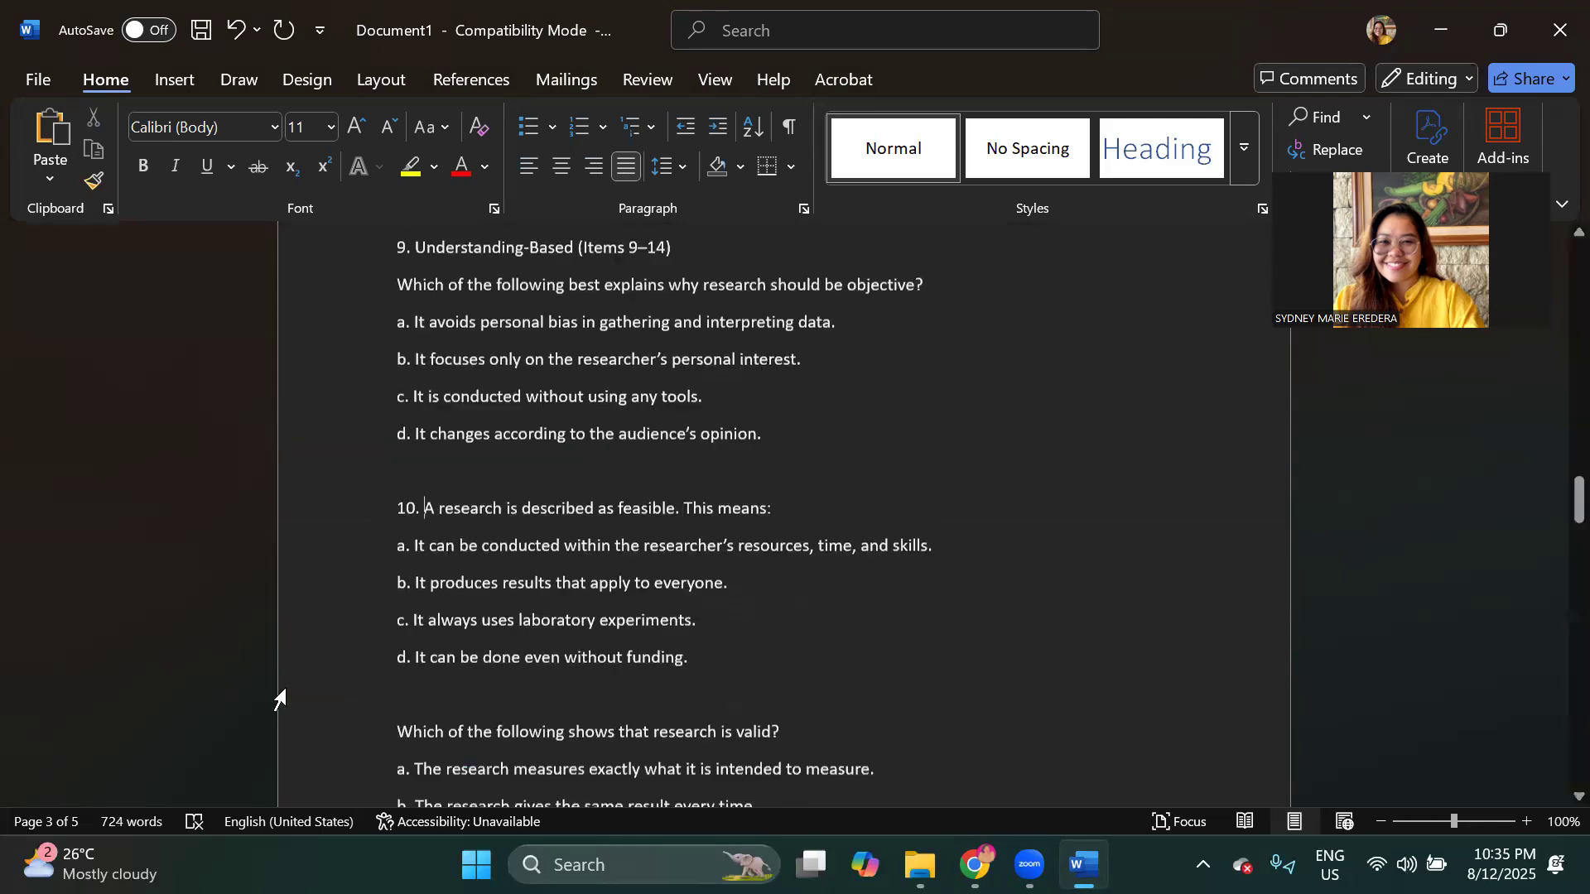
{"action": "left_click", "coordinate": [389, 669]}
{"action": "type", "text": "11."}
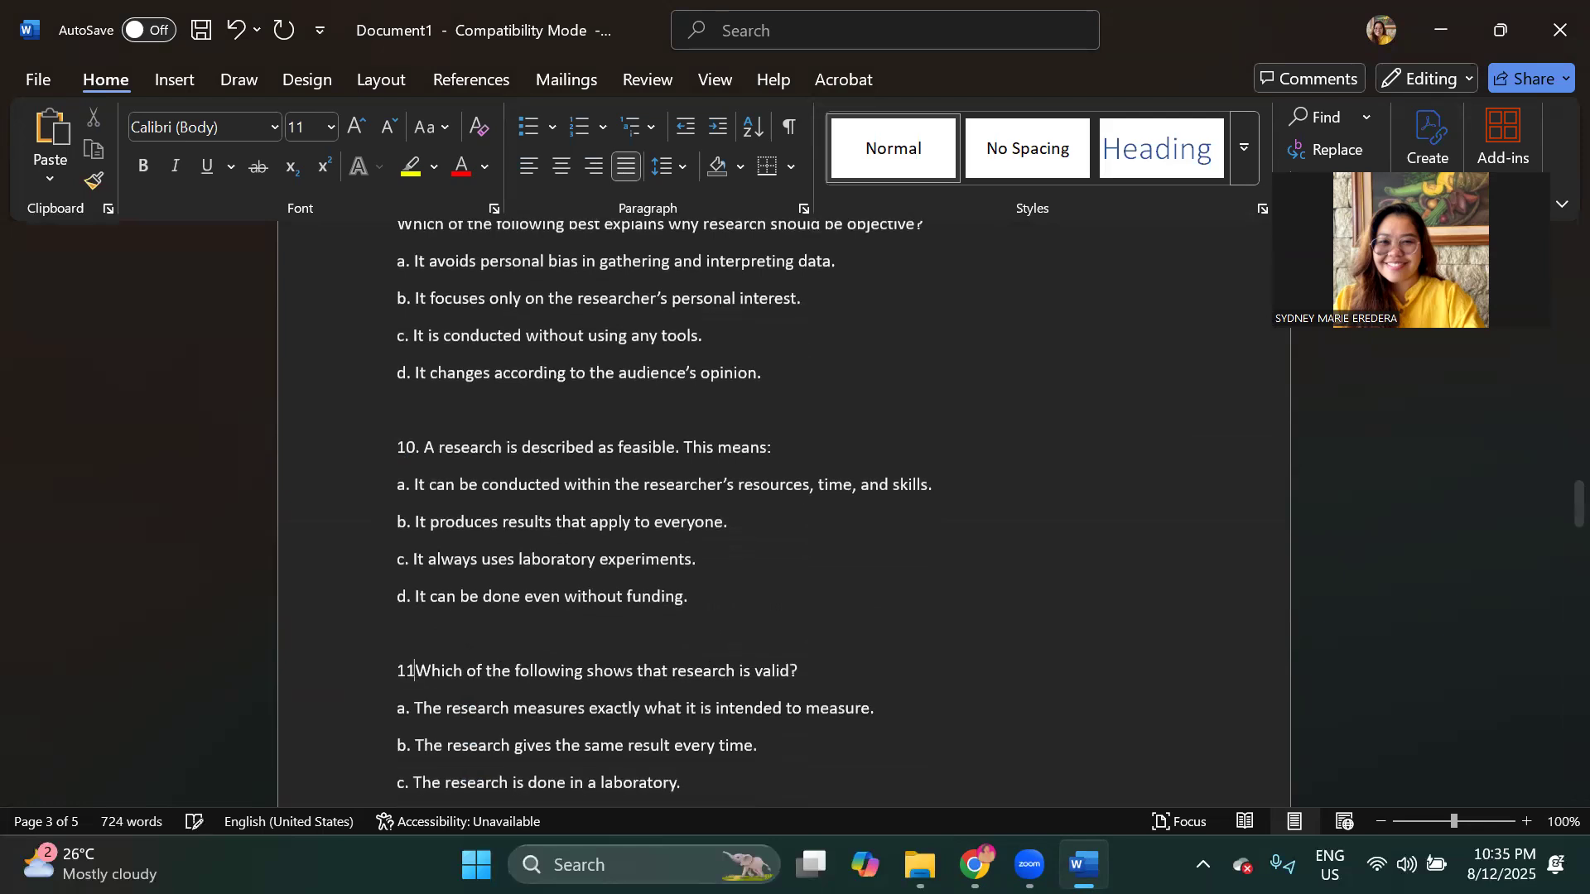
{"action": "scroll", "coordinate": [392, 669], "scroll_direction": "down", "scroll_amount": 4}
{"action": "left_click", "coordinate": [389, 538]}
{"action": "type", "text": "12."}
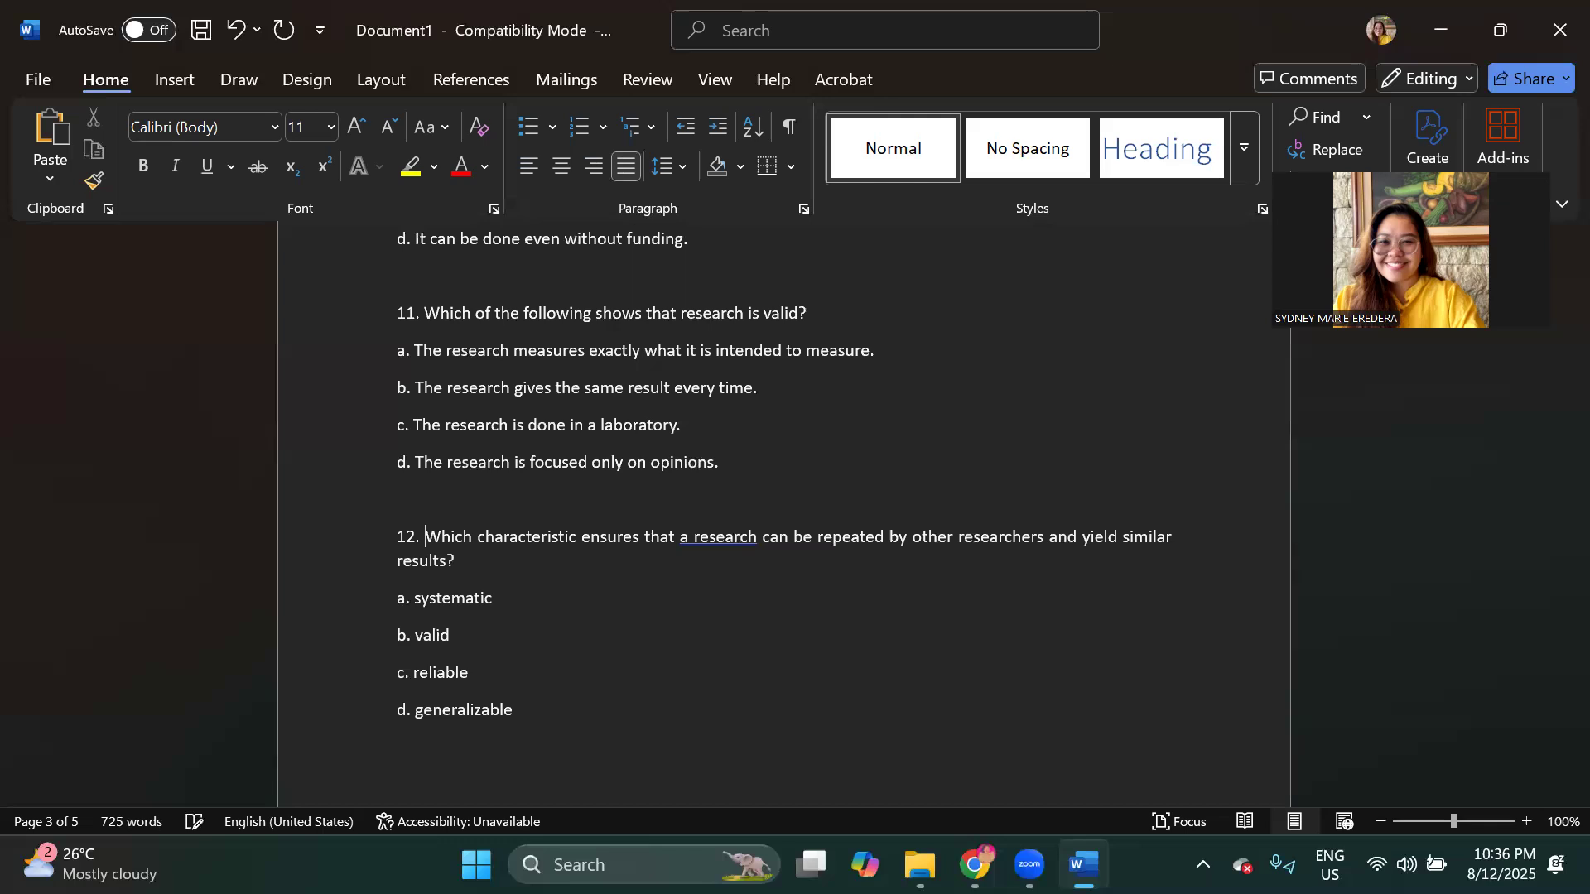
Step: Insert "13." before the reading speed question and "14." before the question on why research should be accurate
{"action": "scroll", "coordinate": [391, 540], "scroll_direction": "down", "scroll_amount": 2}
{"action": "scroll", "coordinate": [393, 542], "scroll_direction": "down", "scroll_amount": 5}
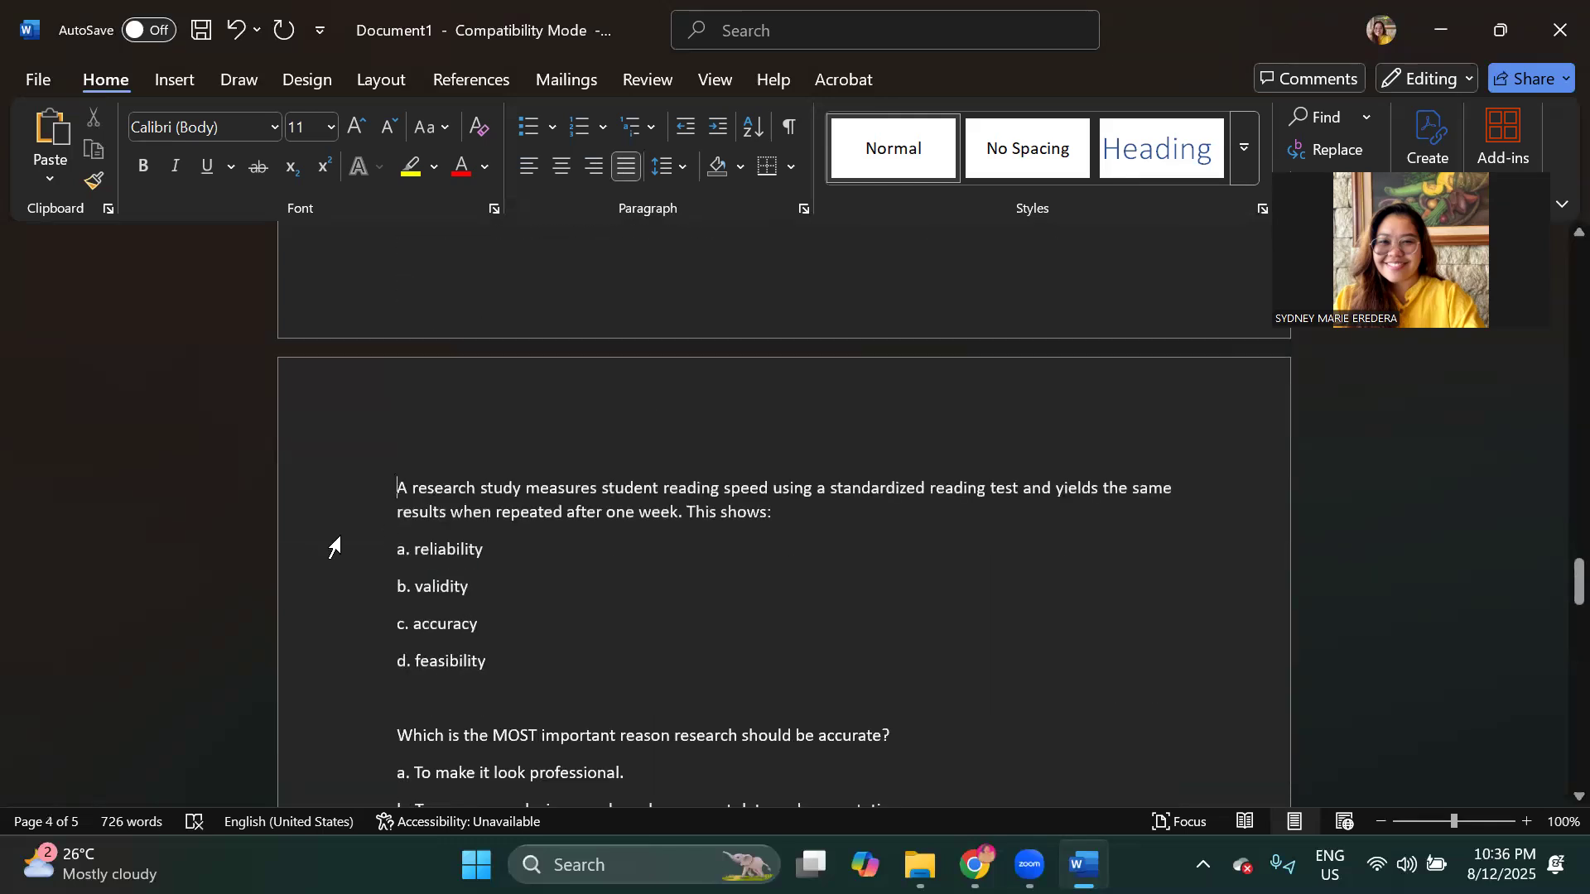
{"action": "scroll", "coordinate": [335, 548], "scroll_direction": "up", "scroll_amount": 5}
{"action": "scroll", "coordinate": [334, 548], "scroll_direction": "down", "scroll_amount": 2}
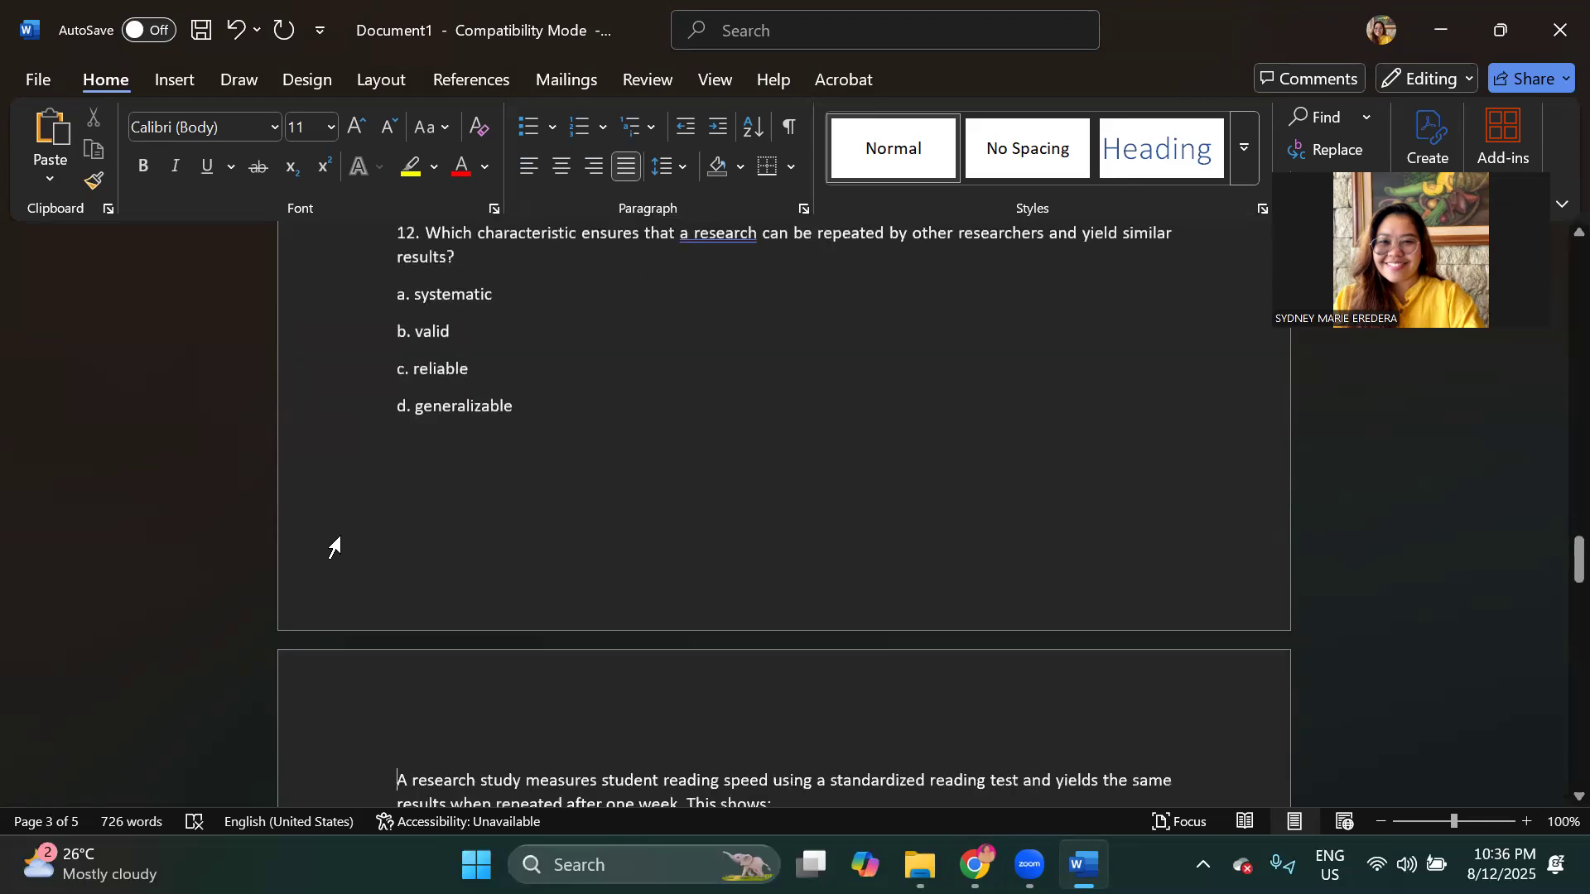
{"action": "type", "text": "13."}
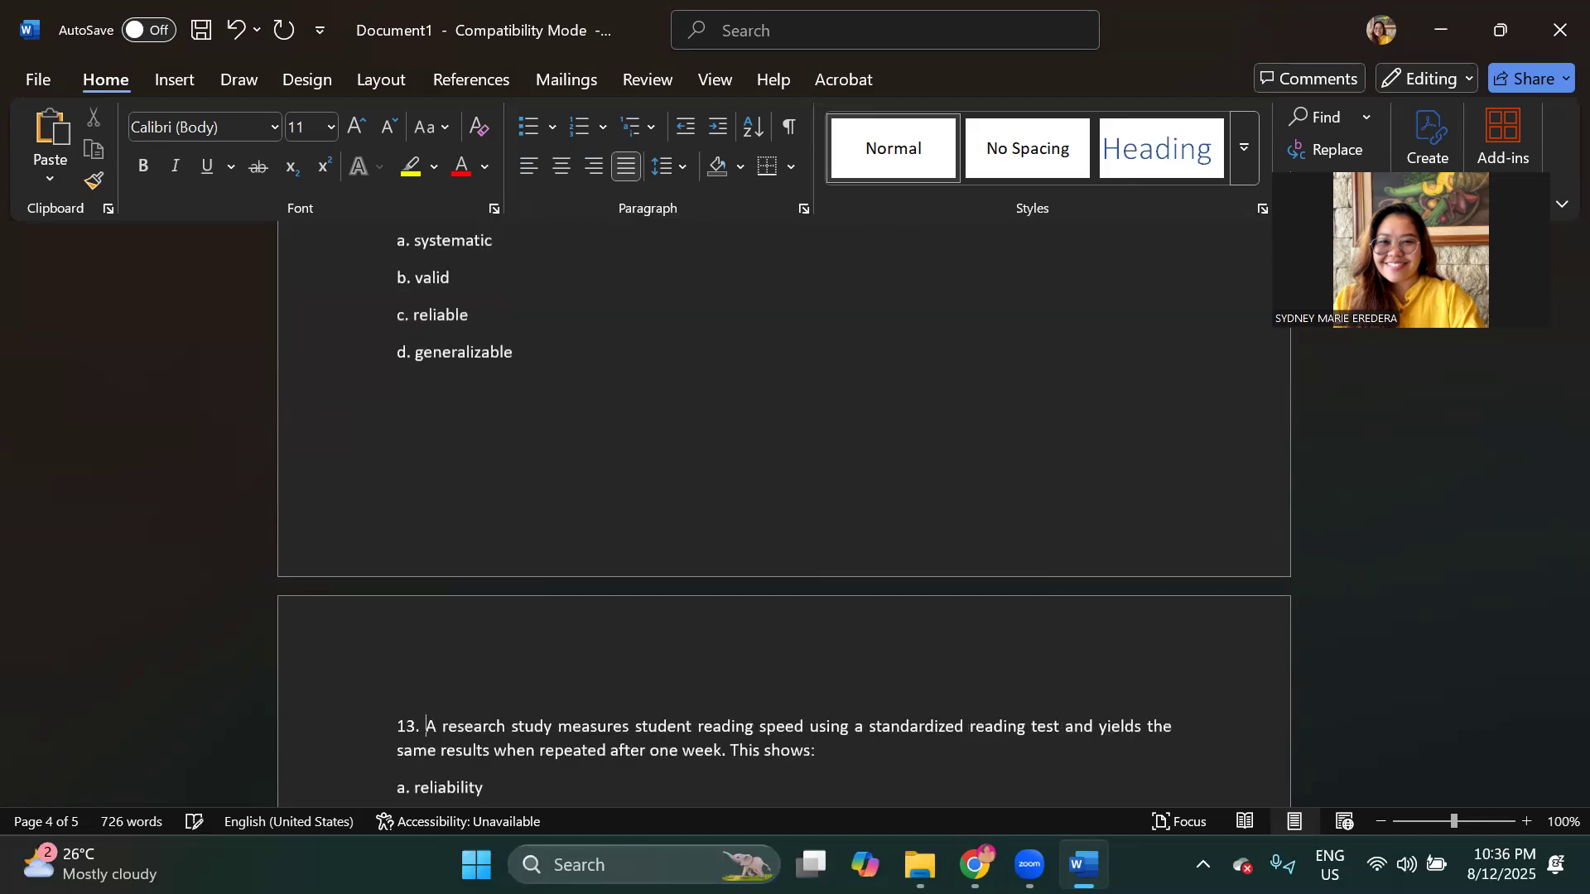
{"action": "scroll", "coordinate": [364, 515], "scroll_direction": "down", "scroll_amount": 4}
{"action": "scroll", "coordinate": [364, 515], "scroll_direction": "down", "scroll_amount": 1}
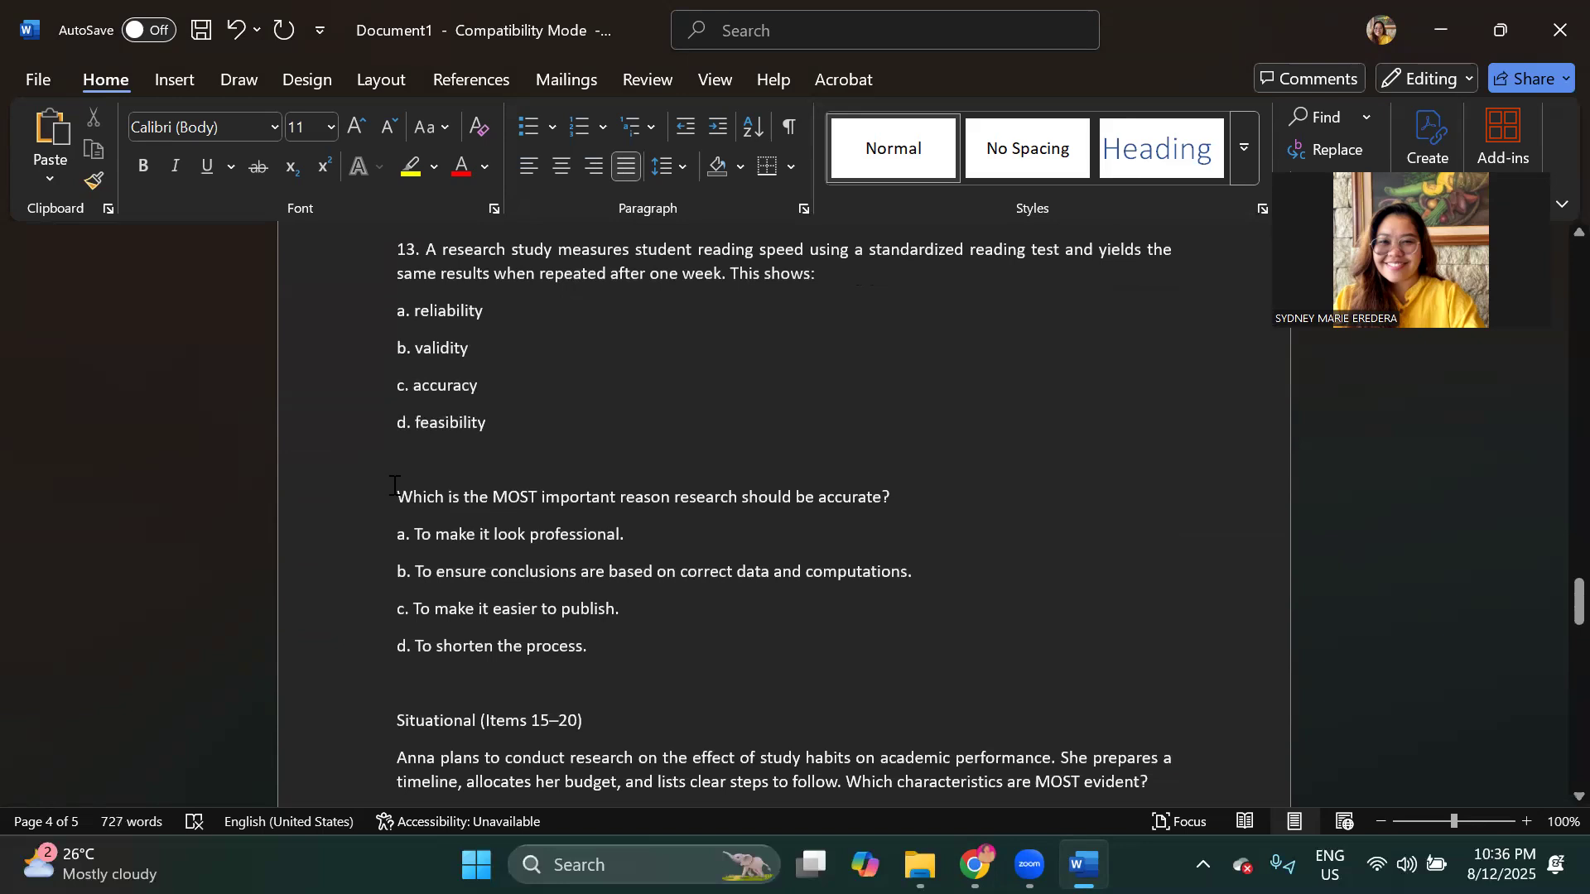
{"action": "left_click", "coordinate": [394, 498]}
{"action": "type", "text": "14."}
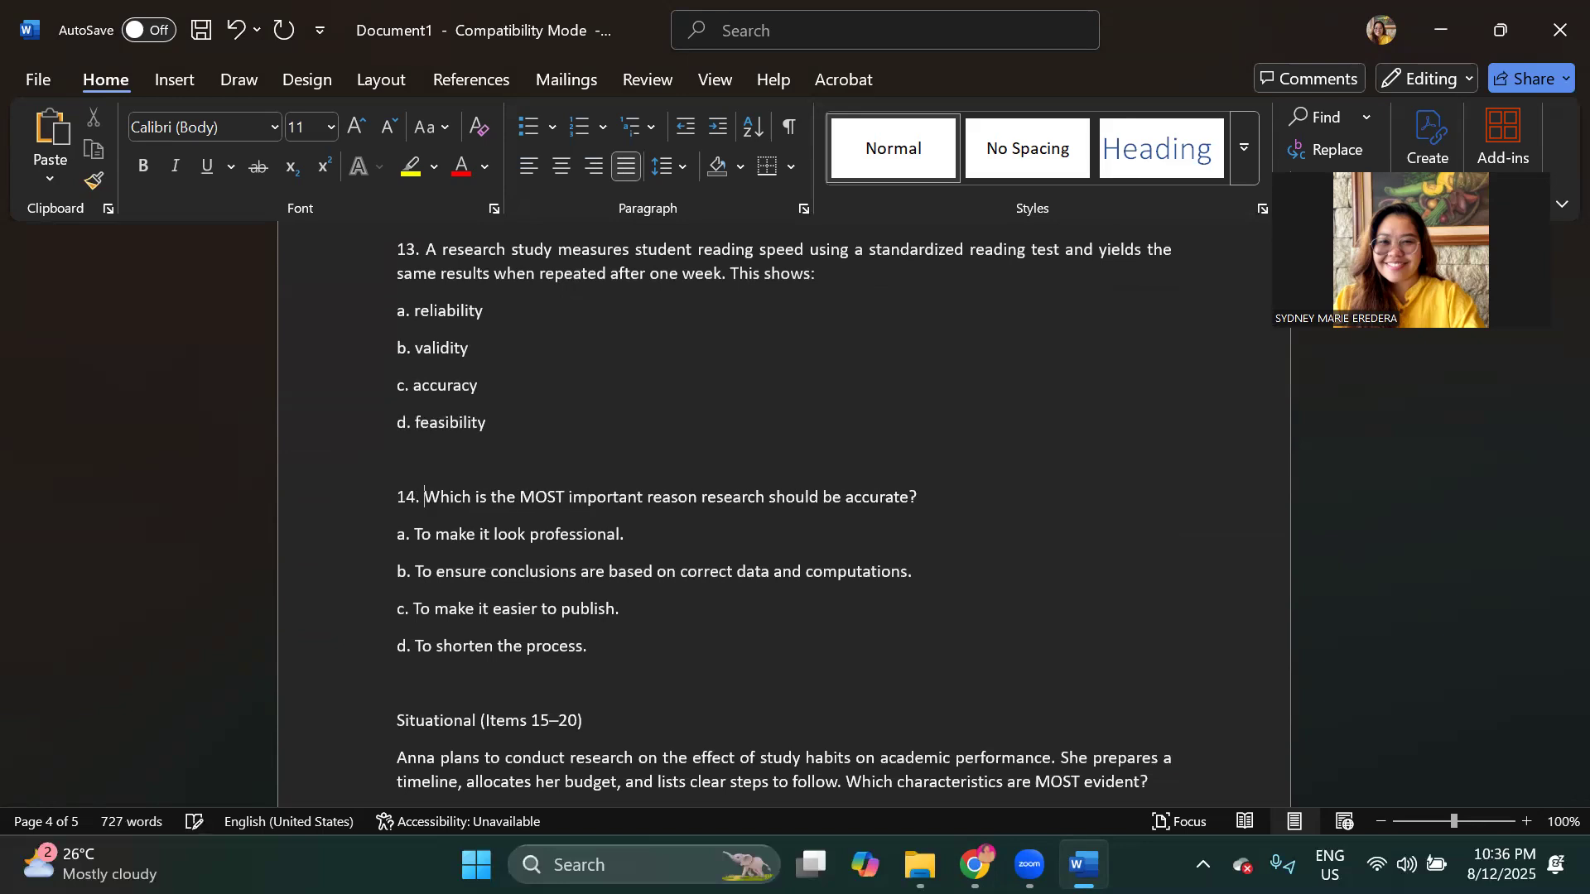
Step: Delete the "Situational (Items 15–20)" heading and number the study habits and fertilizer questions "15." and "16."
{"action": "scroll", "coordinate": [401, 629], "scroll_direction": "down", "scroll_amount": 1}
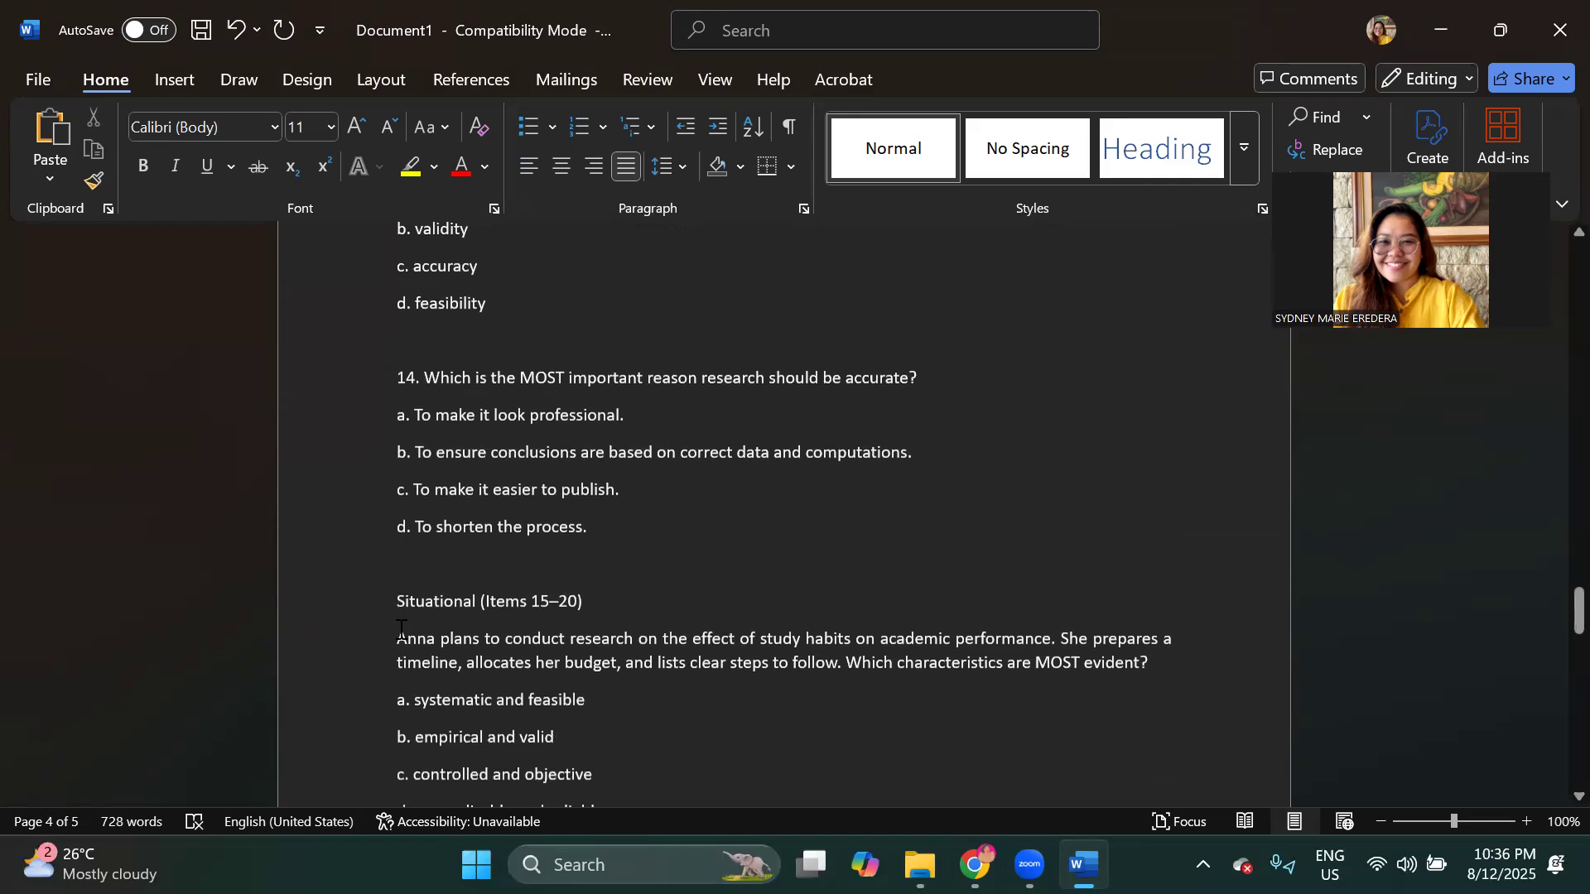
{"action": "left_click", "coordinate": [383, 596]}
{"action": "key", "text": "BackSpace"}
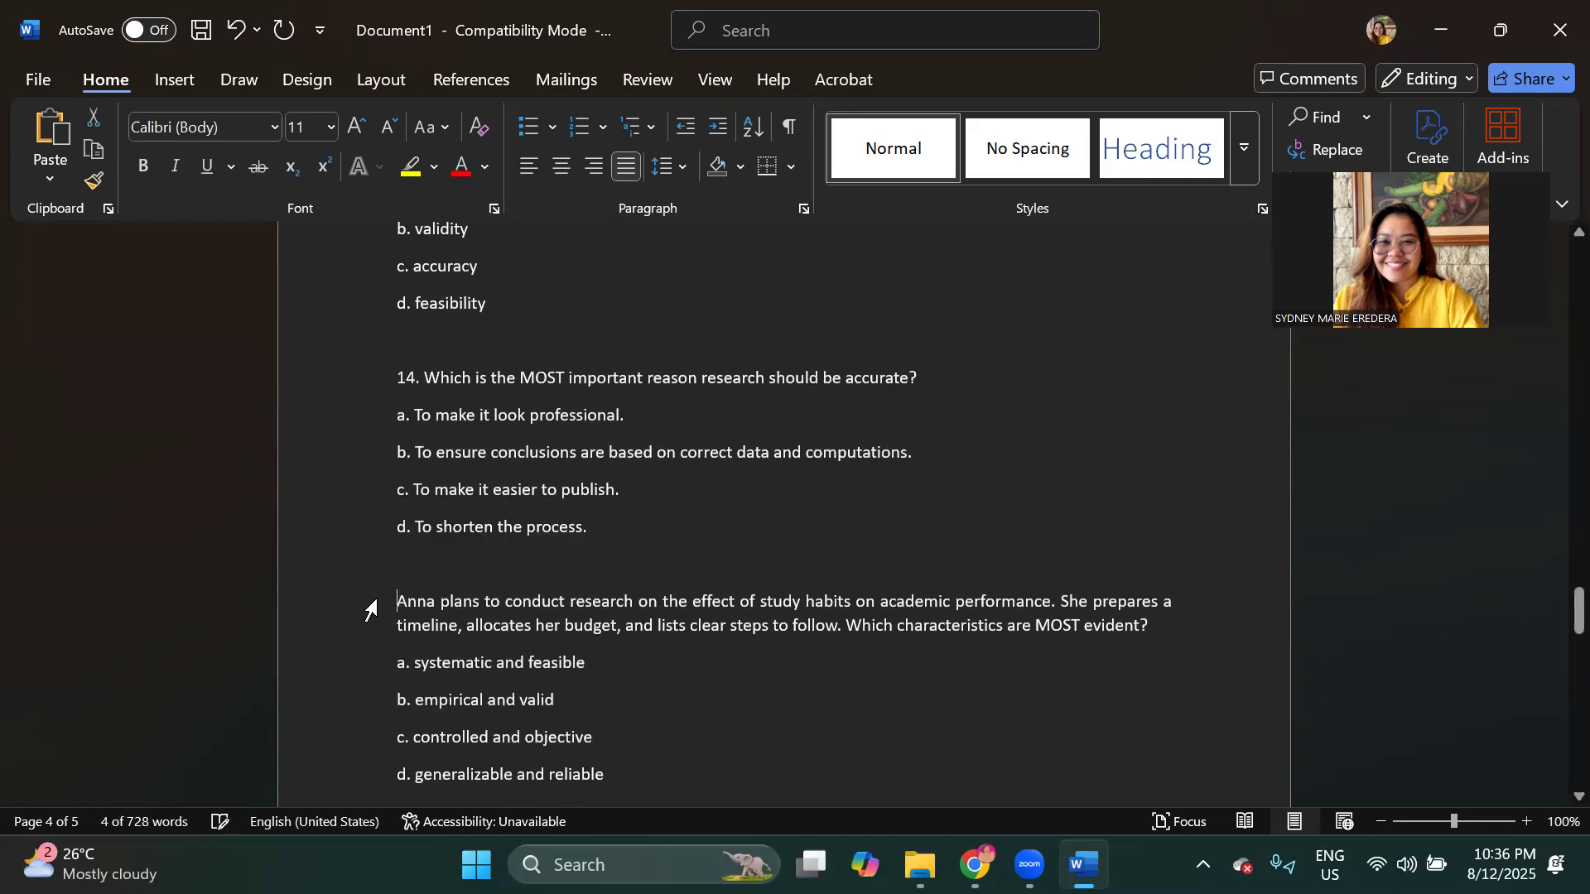
{"action": "type", "text": "15."}
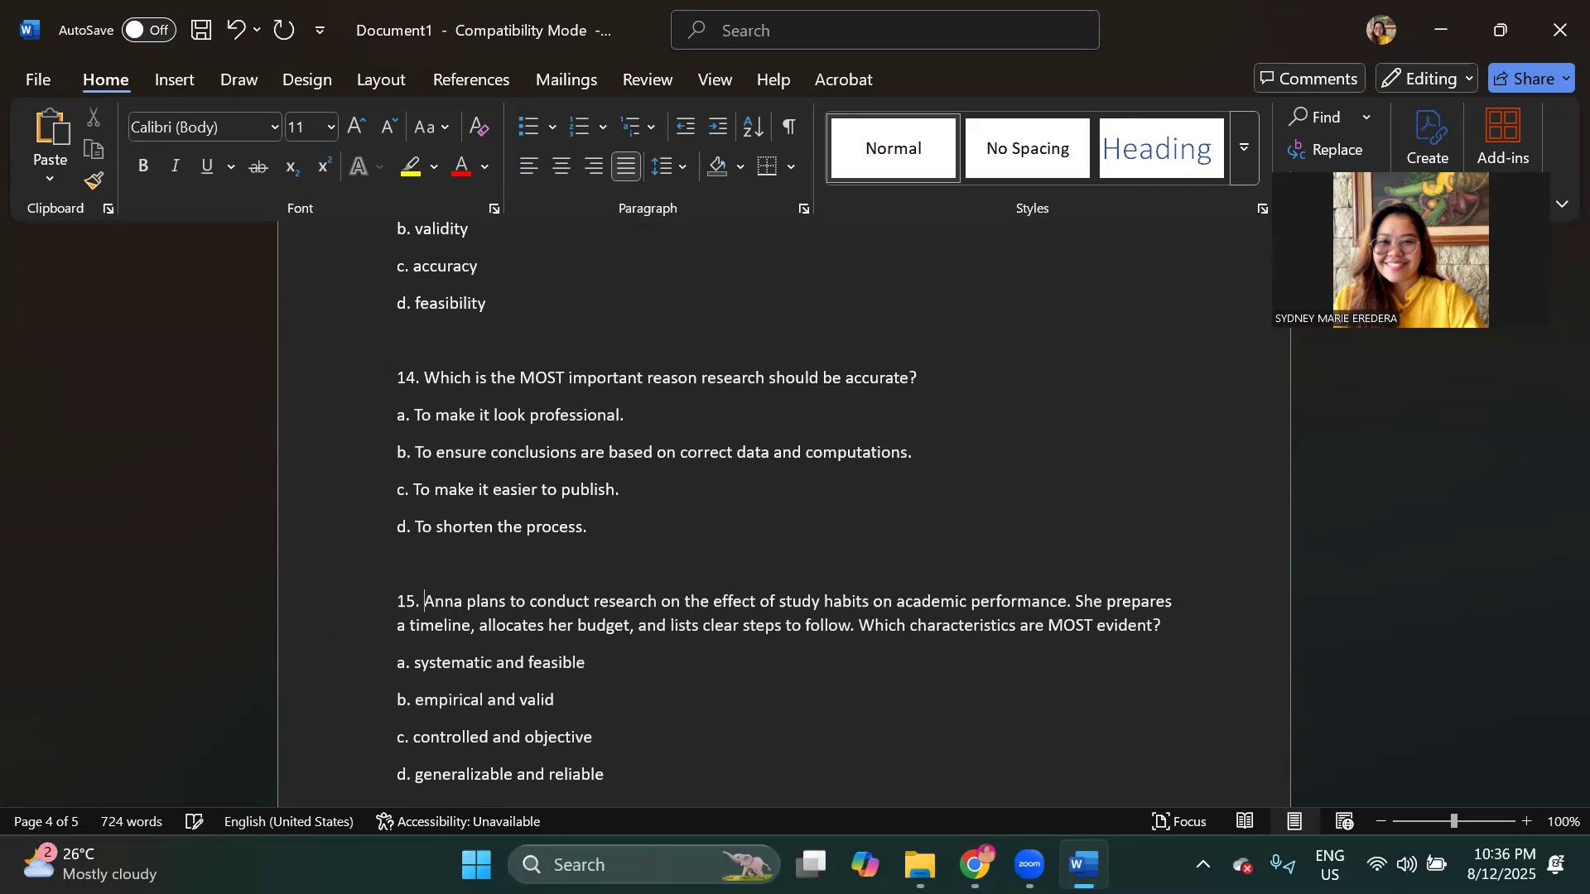
{"action": "scroll", "coordinate": [353, 651], "scroll_direction": "down", "scroll_amount": 3}
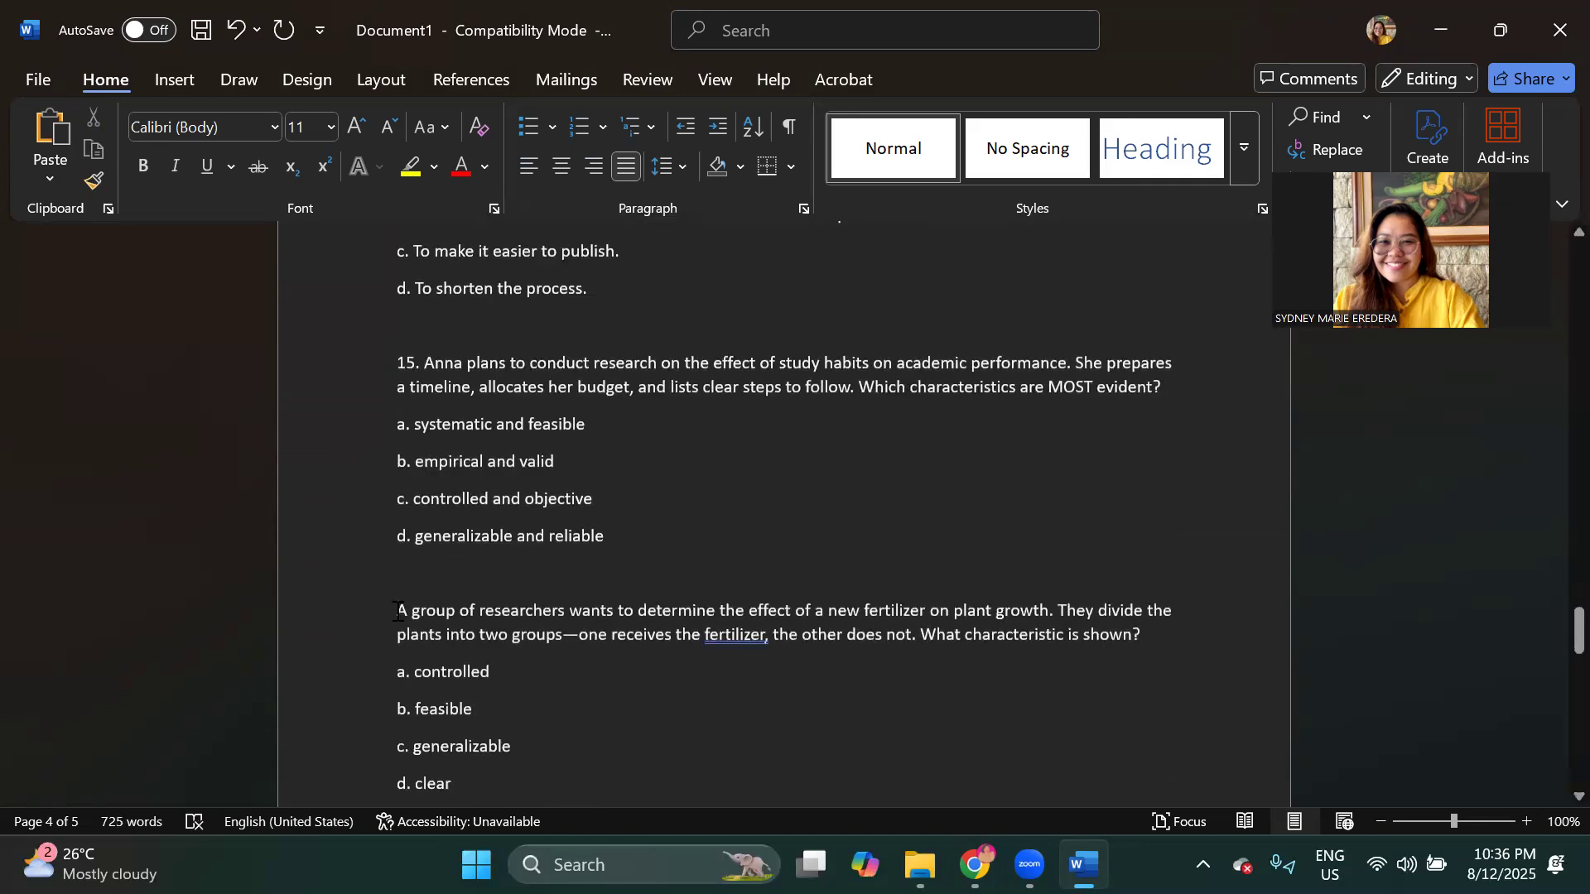
{"action": "left_click", "coordinate": [398, 611]}
{"action": "type", "text": "16."}
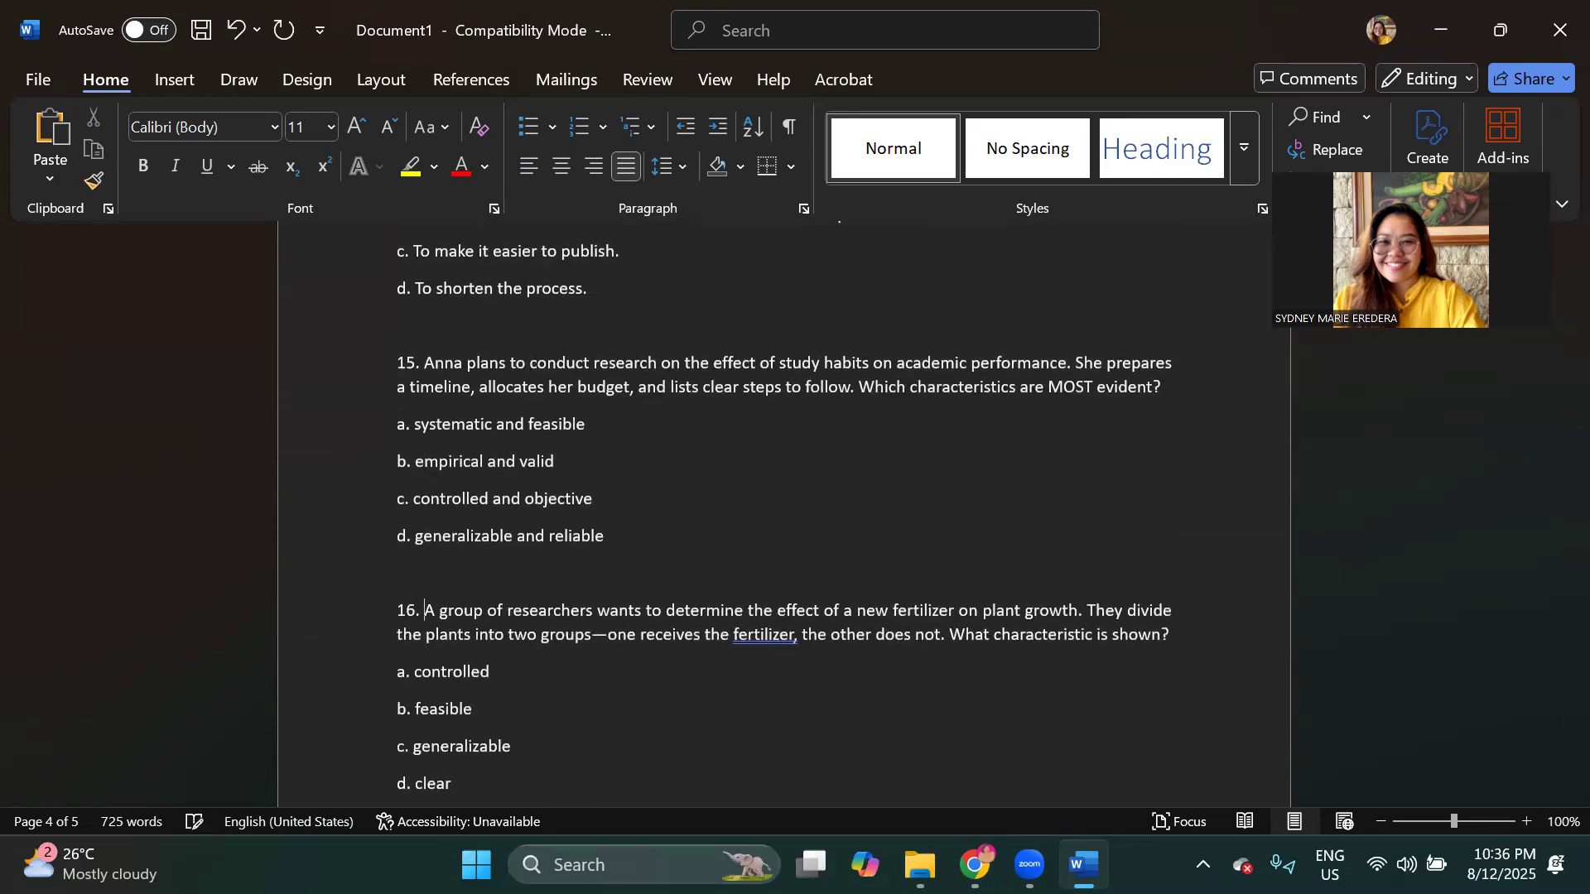
Step: Insert "16." before the research paper question and "17." before the social media usage question
{"action": "scroll", "coordinate": [397, 611], "scroll_direction": "down", "scroll_amount": 1}
{"action": "scroll", "coordinate": [323, 674], "scroll_direction": "down", "scroll_amount": 1}
{"action": "left_click", "coordinate": [402, 671]}
{"action": "type", "text": "16"}
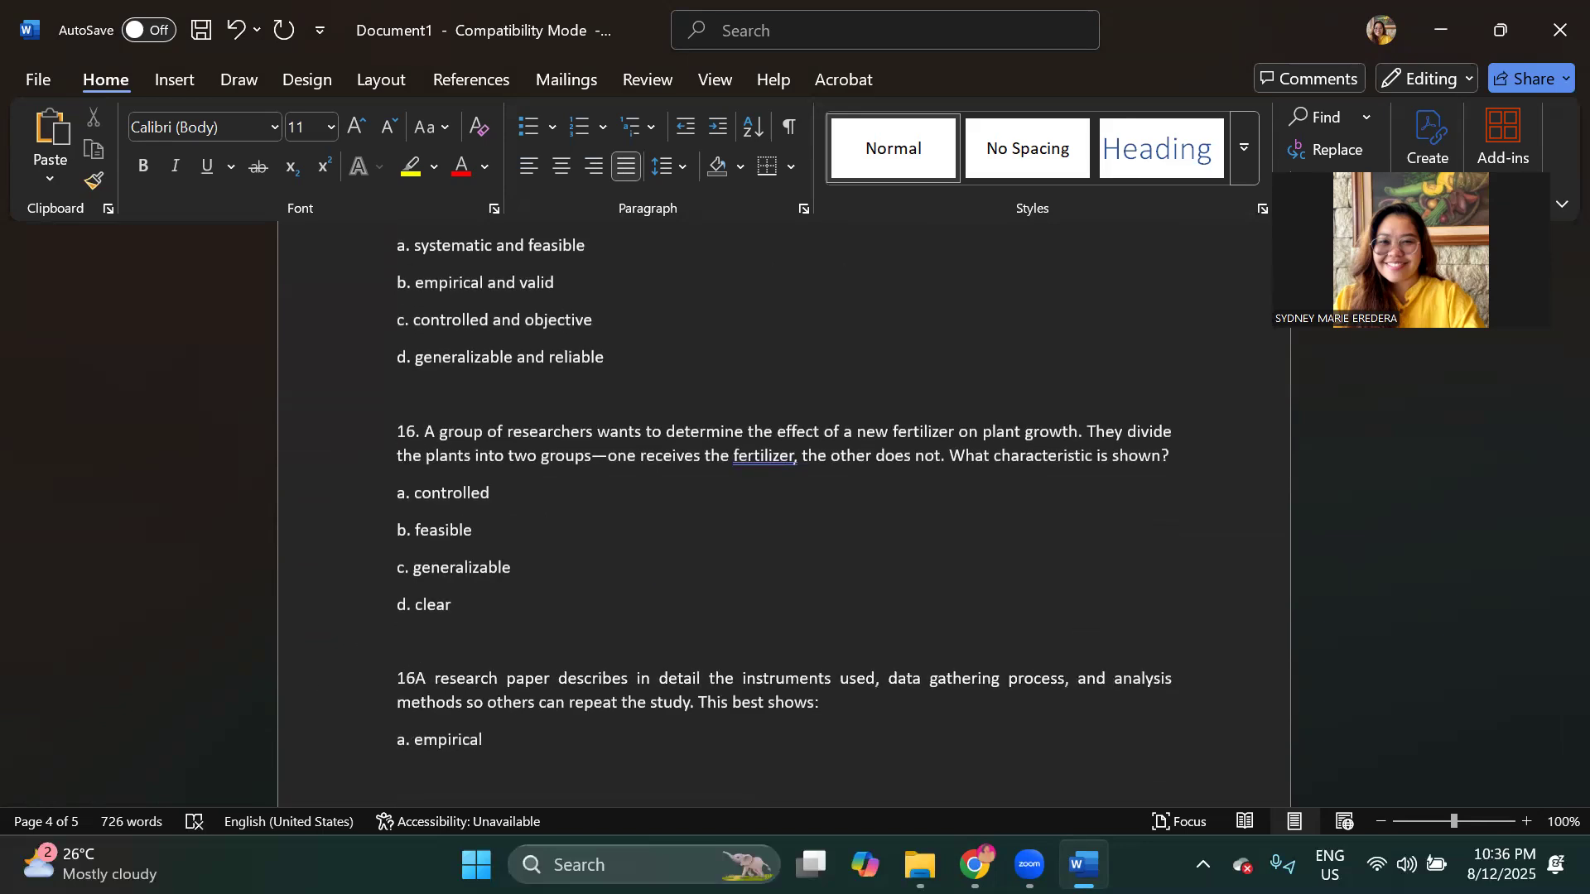
{"action": "type", "text": "."}
{"action": "scroll", "coordinate": [351, 674], "scroll_direction": "down", "scroll_amount": 5}
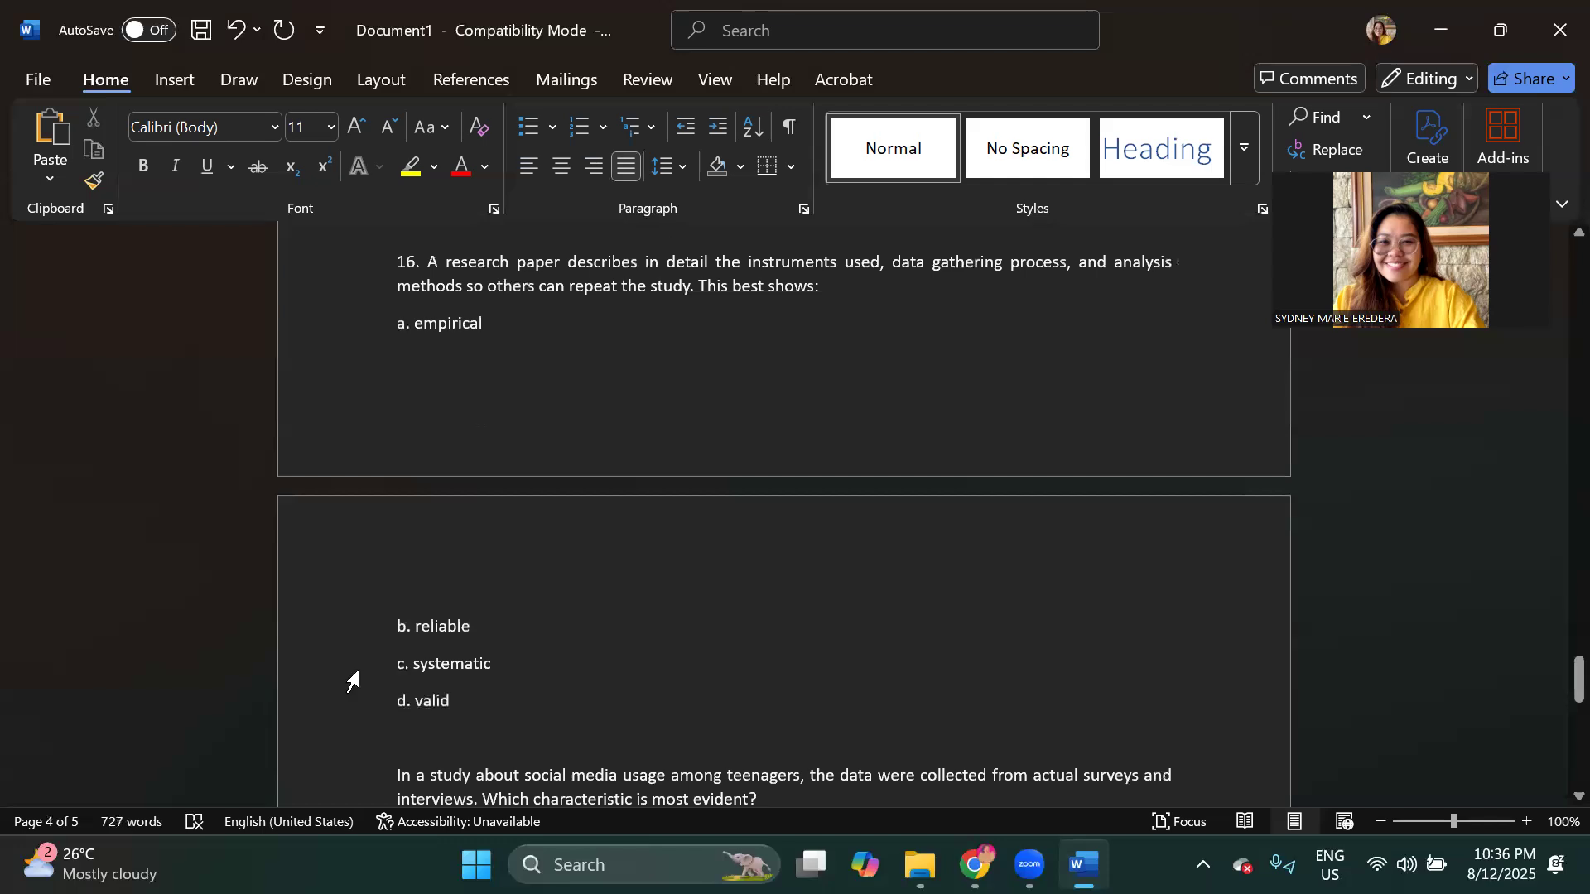
{"action": "type", "text": "17."}
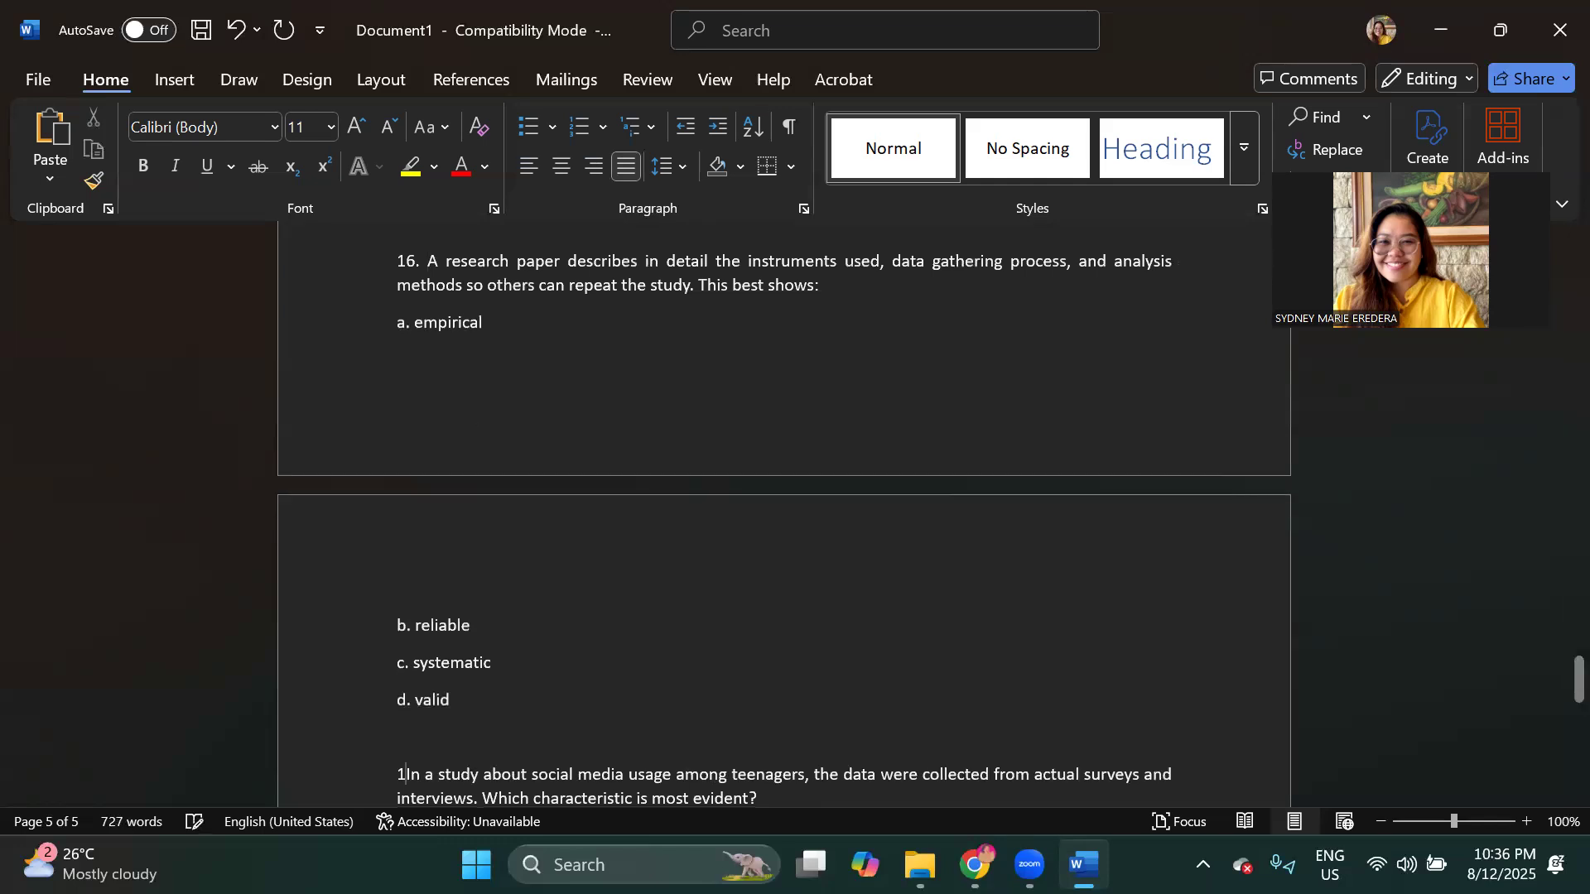
Step: Insert "18." before the question on avoiding one's own opinion and "19." before the music and memory question
{"action": "scroll", "coordinate": [372, 723], "scroll_direction": "down", "scroll_amount": 3}
{"action": "scroll", "coordinate": [393, 682], "scroll_direction": "down", "scroll_amount": 4}
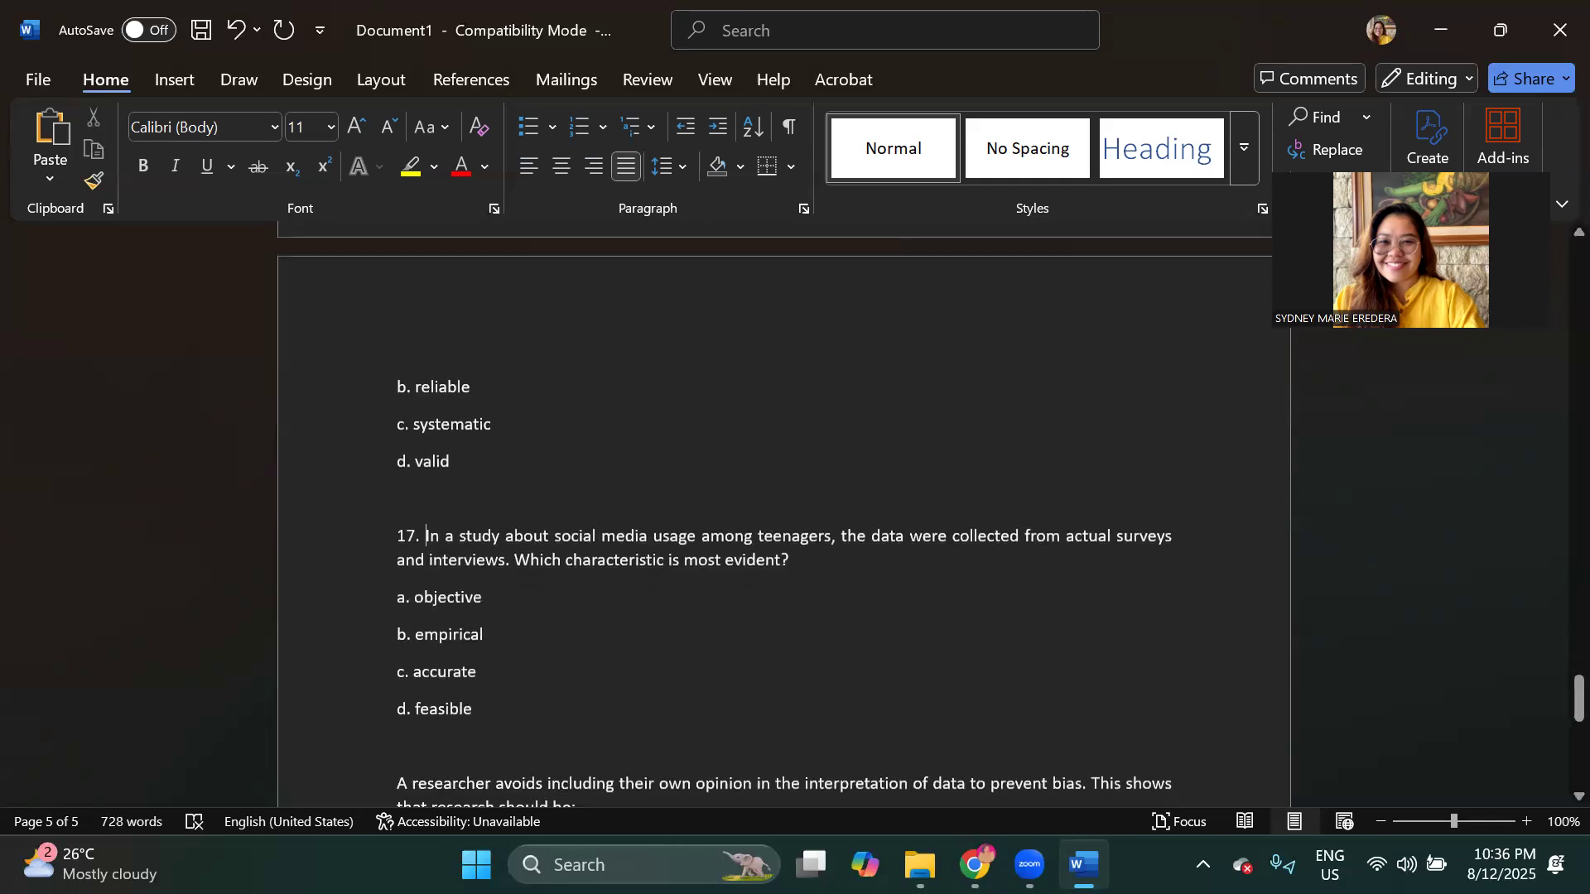
{"action": "type", "text": "18."}
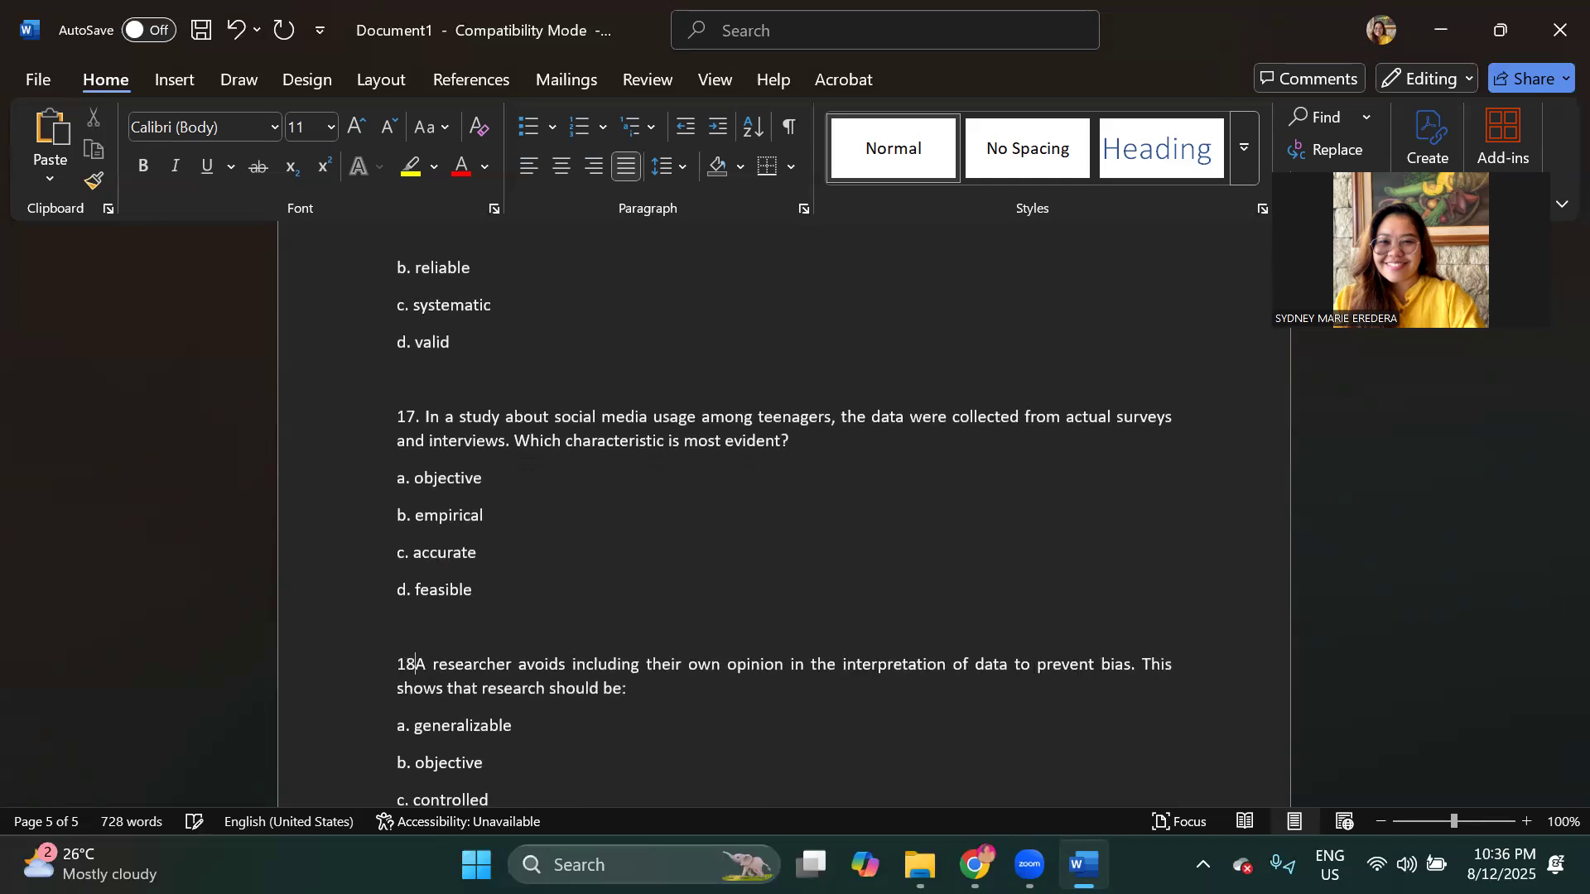
{"action": "scroll", "coordinate": [393, 673], "scroll_direction": "down", "scroll_amount": 3}
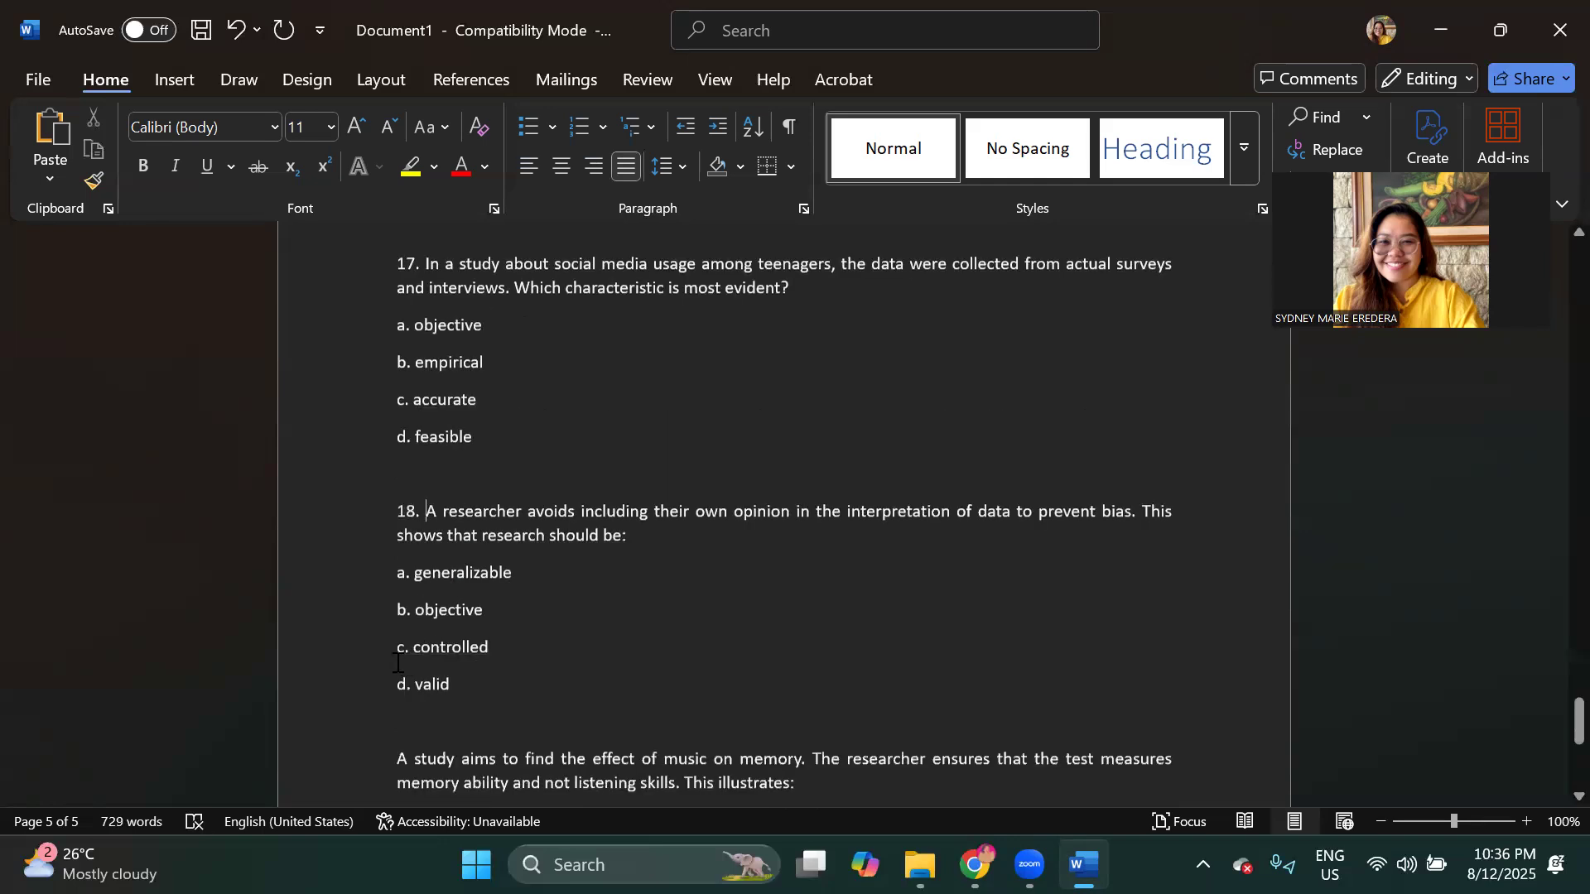
{"action": "left_click", "coordinate": [395, 672]}
{"action": "type", "text": "19."}
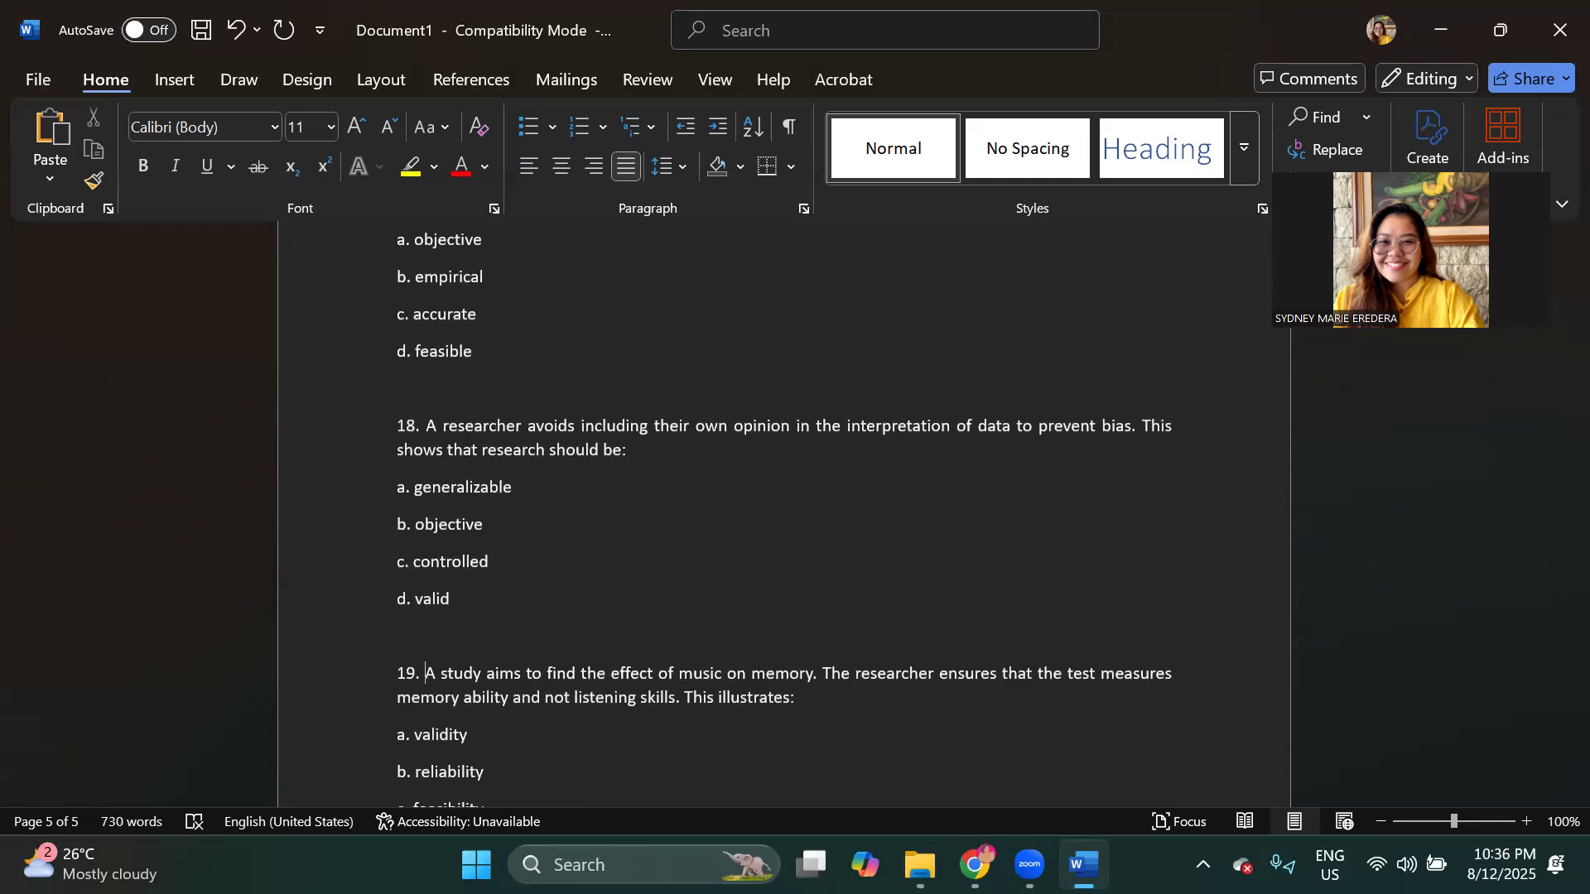
Step: Check the quiz numbering against the ChatGPT version, and renumber the research paper question as 17 in Word
{"action": "scroll", "coordinate": [550, 603], "scroll_direction": "down", "scroll_amount": 5}
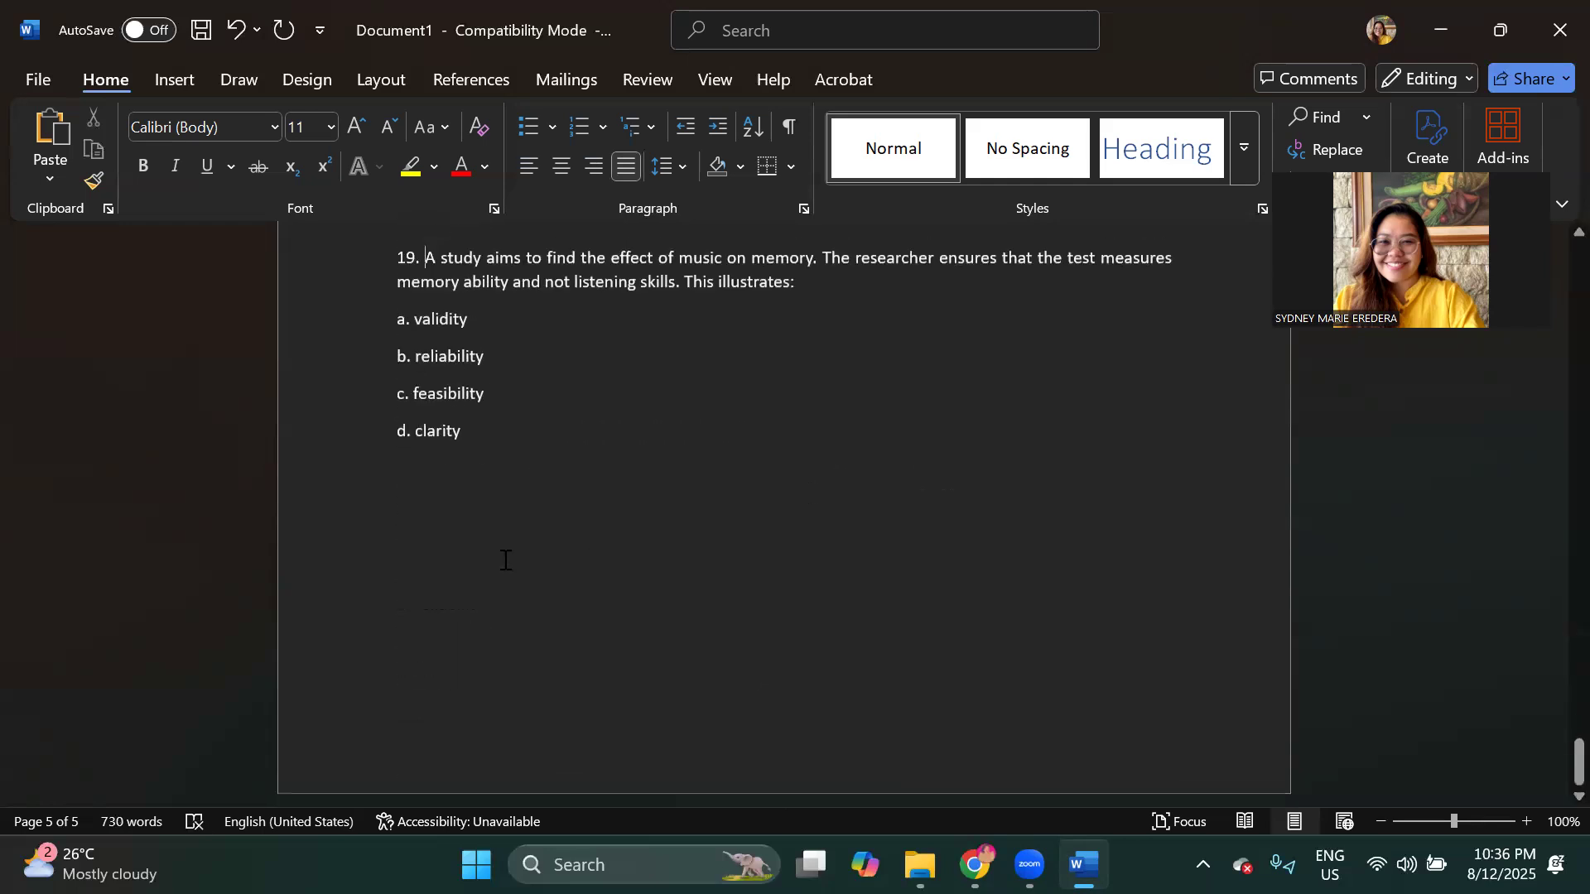
{"action": "scroll", "coordinate": [497, 550], "scroll_direction": "up", "scroll_amount": 9}
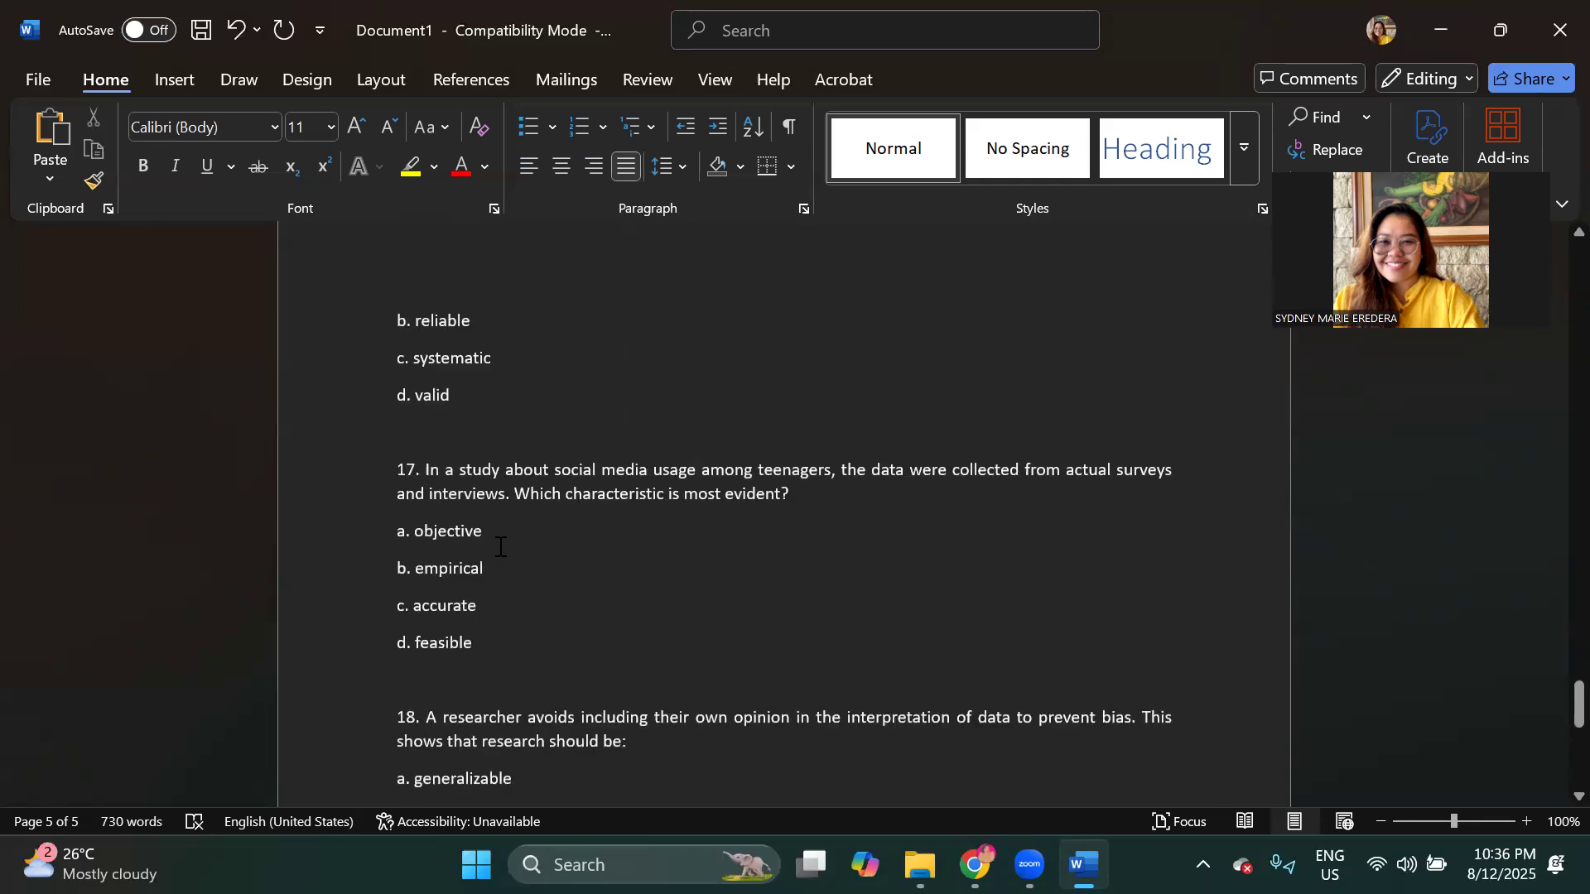
{"action": "left_click", "coordinate": [973, 864]}
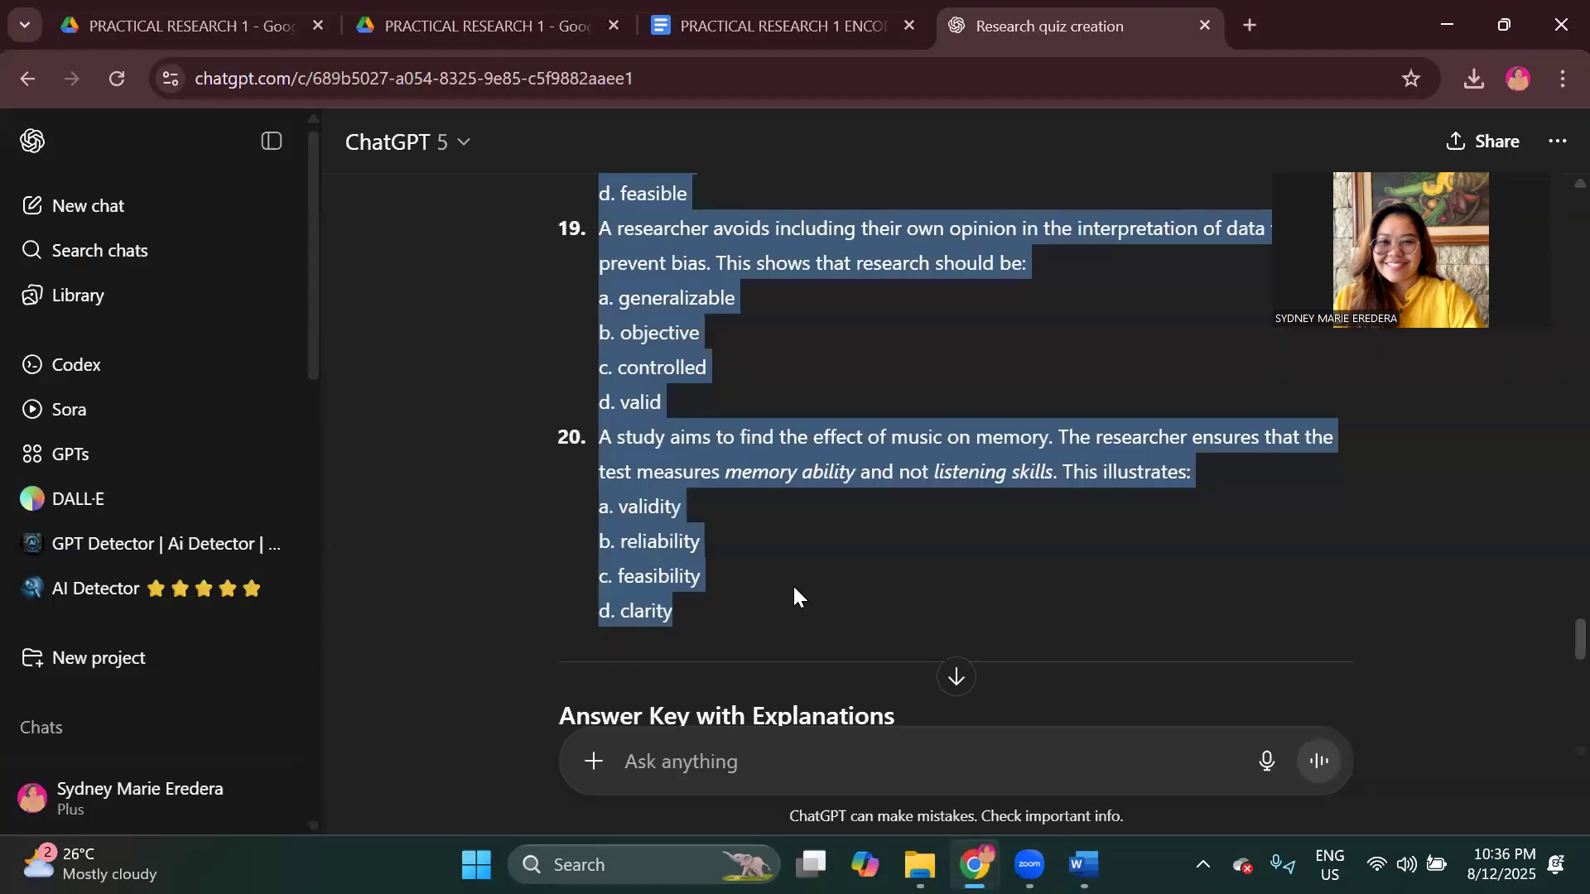
{"action": "left_click", "coordinate": [1083, 864]}
{"action": "scroll", "coordinate": [590, 531], "scroll_direction": "up", "scroll_amount": 10}
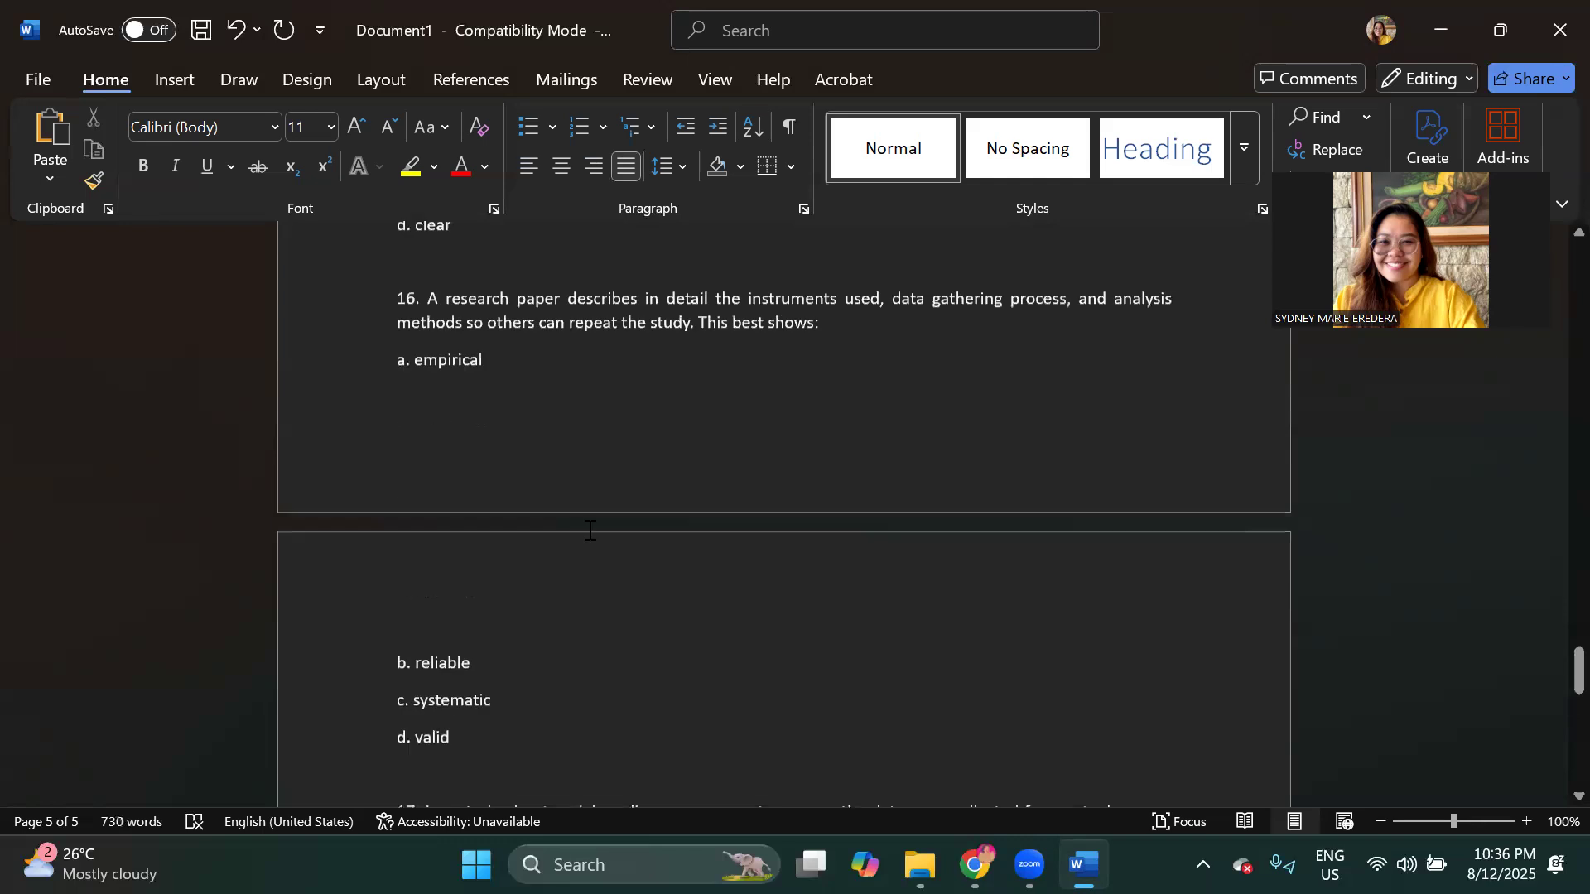
{"action": "scroll", "coordinate": [589, 531], "scroll_direction": "up", "scroll_amount": 3}
{"action": "scroll", "coordinate": [589, 530], "scroll_direction": "down", "scroll_amount": 5}
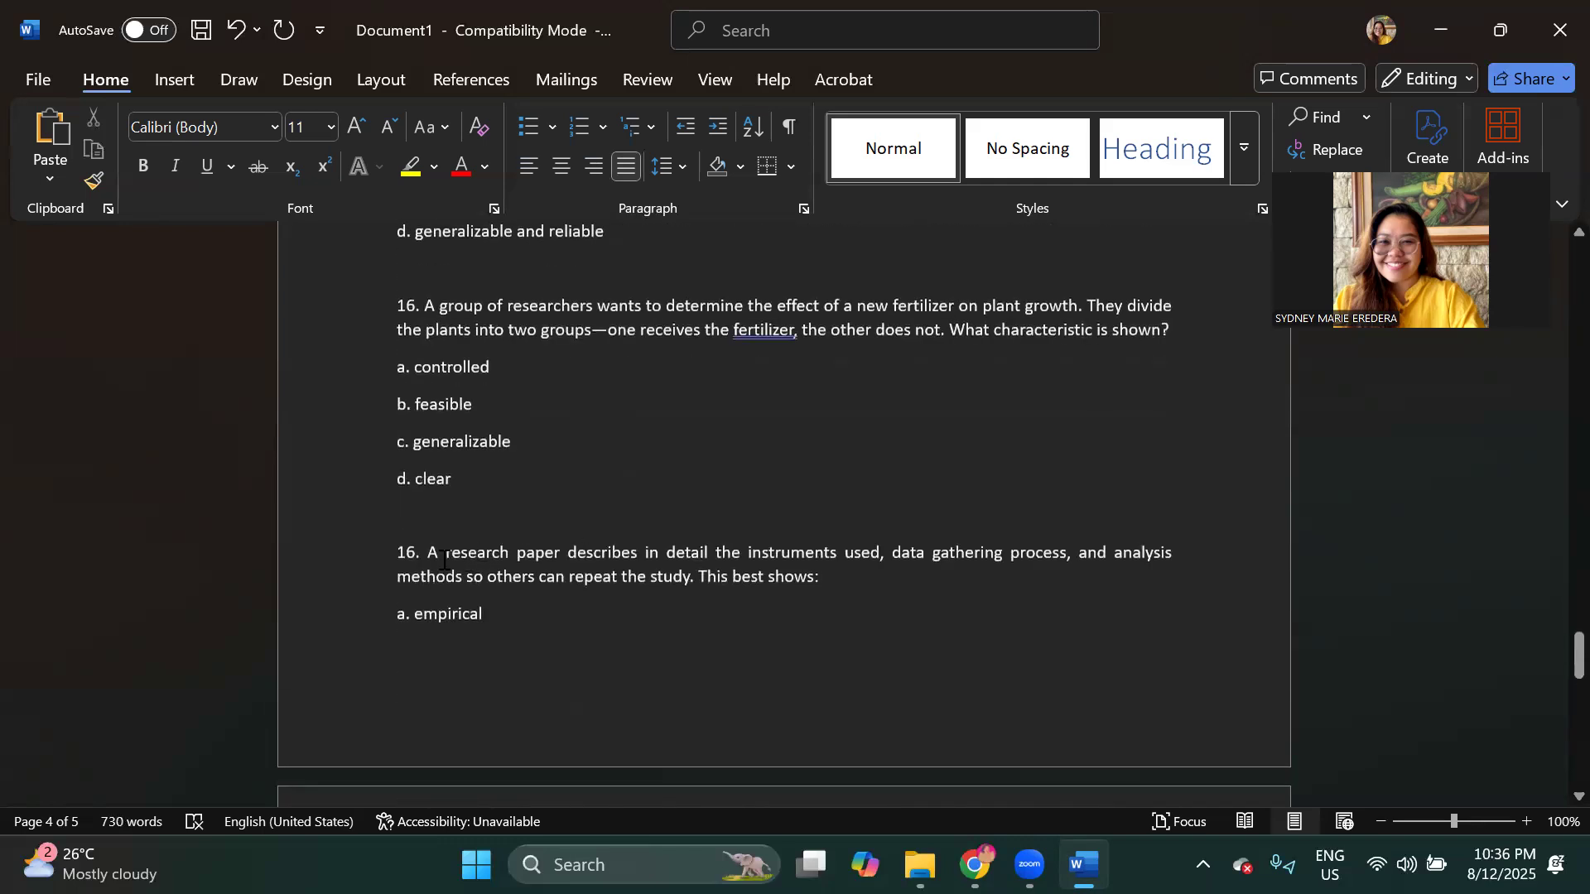
{"action": "left_click", "coordinate": [420, 550]}
{"action": "key", "text": "BackSpace"}
{"action": "type", "text": "7"}
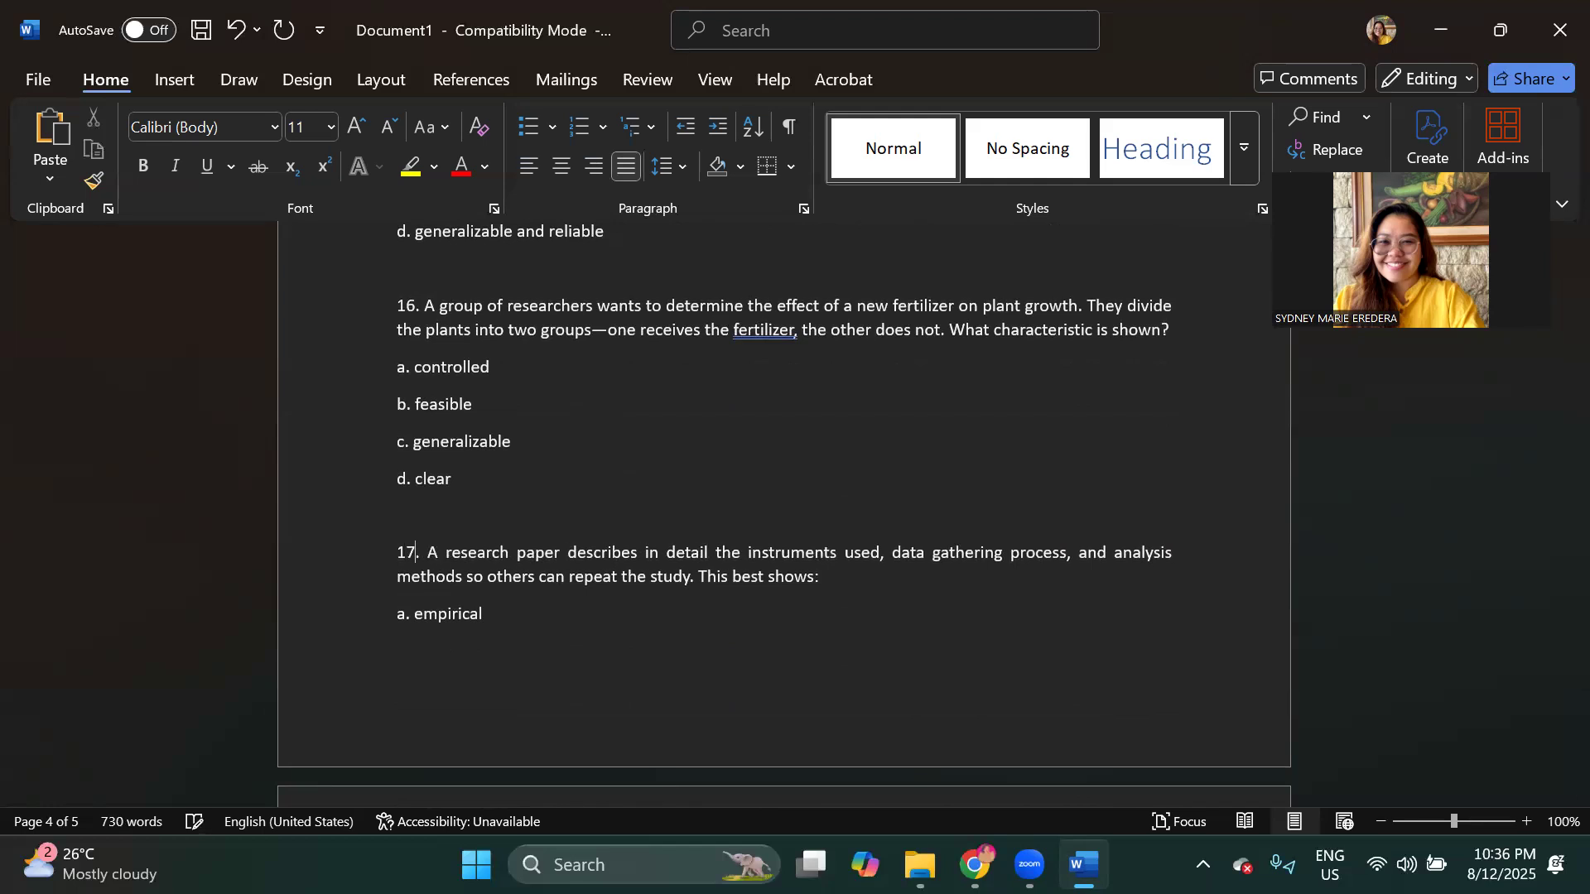
Step: Renumber the social media usage question as 18 and the question on avoiding one's own opinion as 19
{"action": "scroll", "coordinate": [425, 543], "scroll_direction": "down", "scroll_amount": 3}
{"action": "scroll", "coordinate": [427, 630], "scroll_direction": "down", "scroll_amount": 2}
{"action": "left_click", "coordinate": [416, 589]}
{"action": "key", "text": "BackSpace"}
{"action": "type", "text": "8"}
{"action": "scroll", "coordinate": [414, 652], "scroll_direction": "down", "scroll_amount": 2}
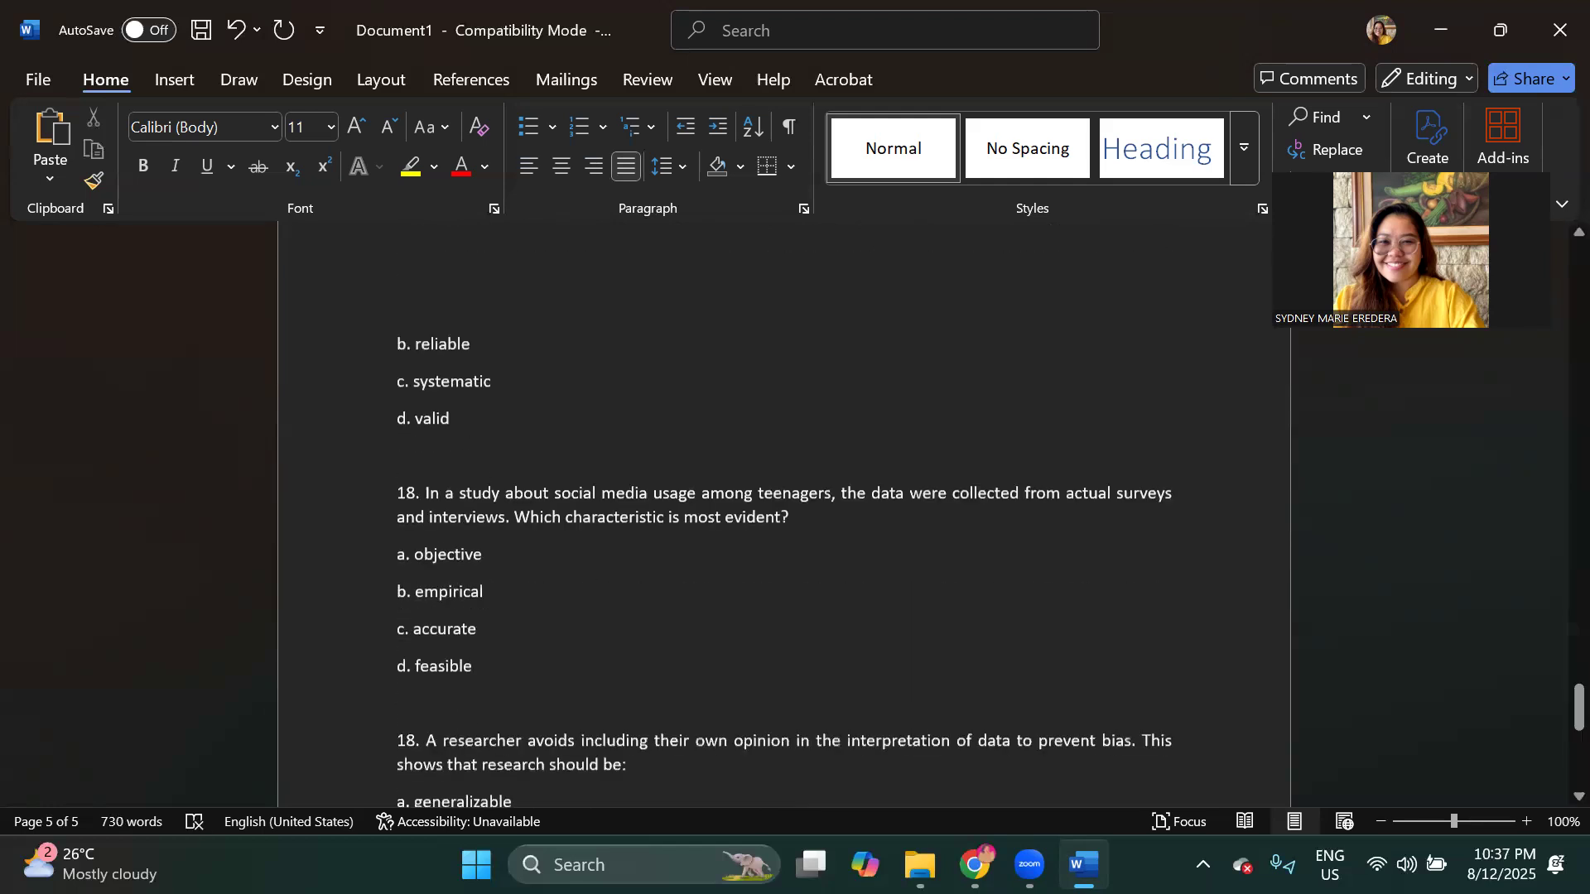
{"action": "left_click", "coordinate": [416, 658]}
{"action": "key", "text": "BackSpace"}
{"action": "type", "text": "9"}
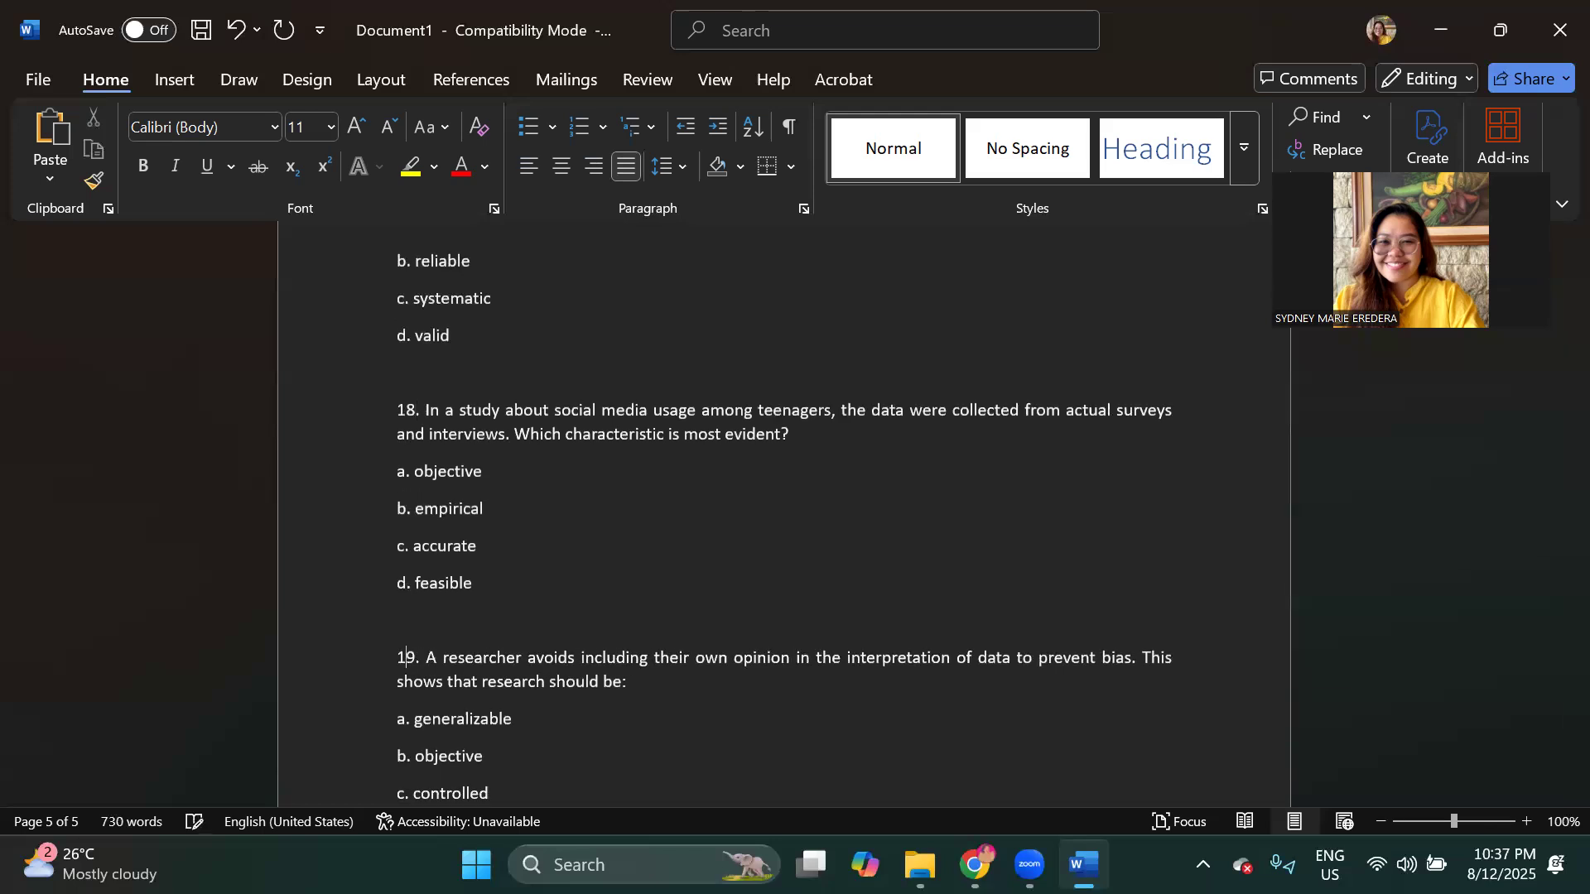
Step: Renumber the final question about music and memory as 20
{"action": "scroll", "coordinate": [414, 652], "scroll_direction": "down", "scroll_amount": 3}
{"action": "left_click", "coordinate": [416, 607]}
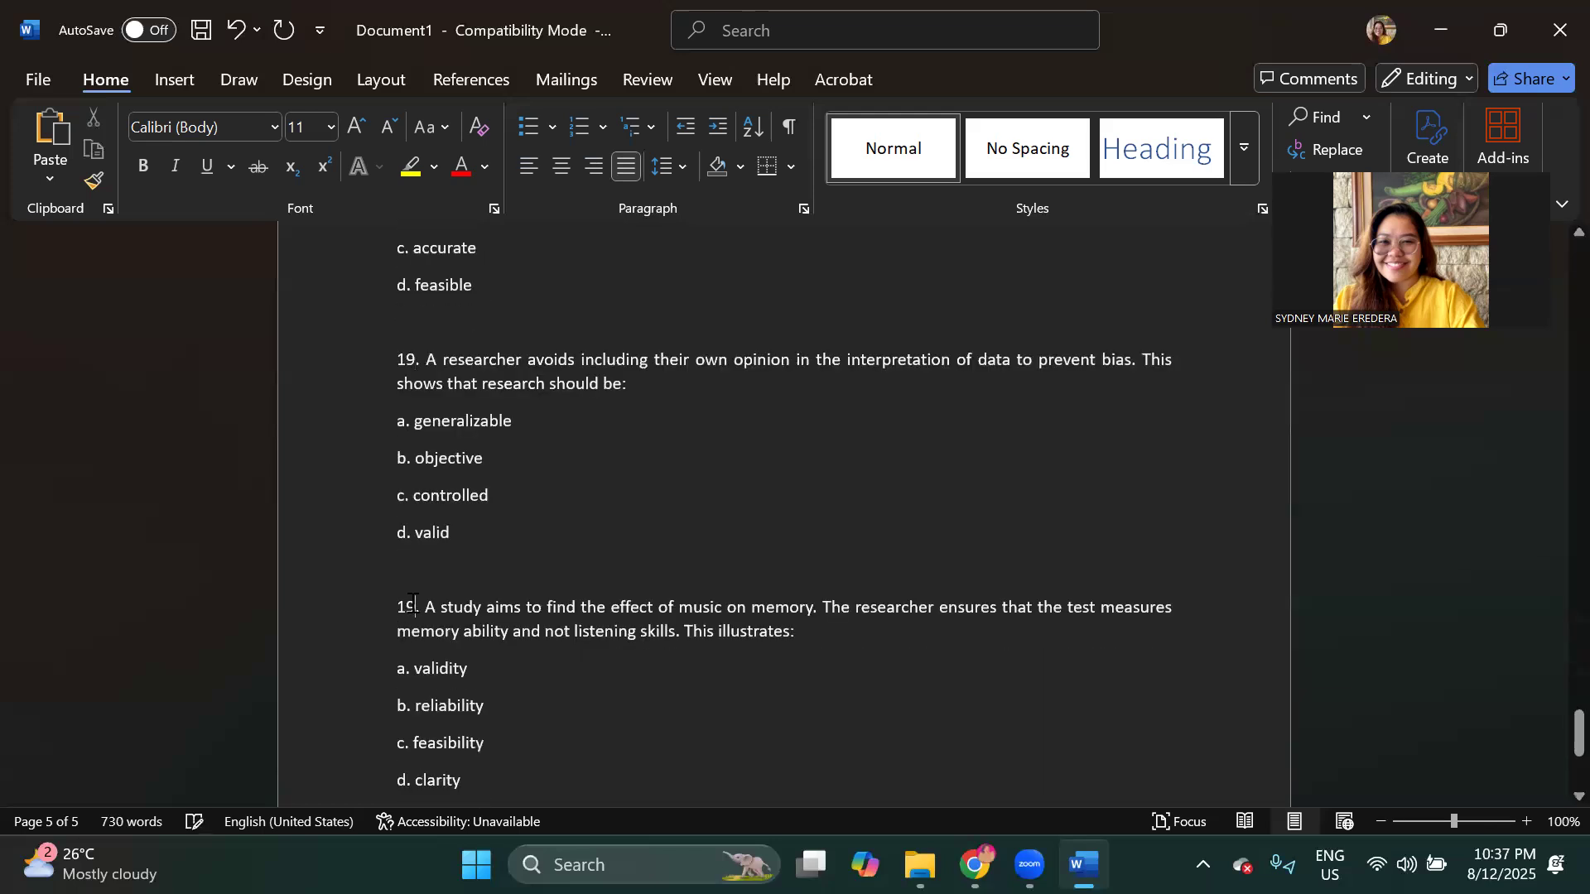
{"action": "key", "text": "BackSpace"}
{"action": "key", "text": "BackSpace"}
{"action": "type", "text": "20"}
{"action": "scroll", "coordinate": [401, 596], "scroll_direction": "up", "scroll_amount": 2}
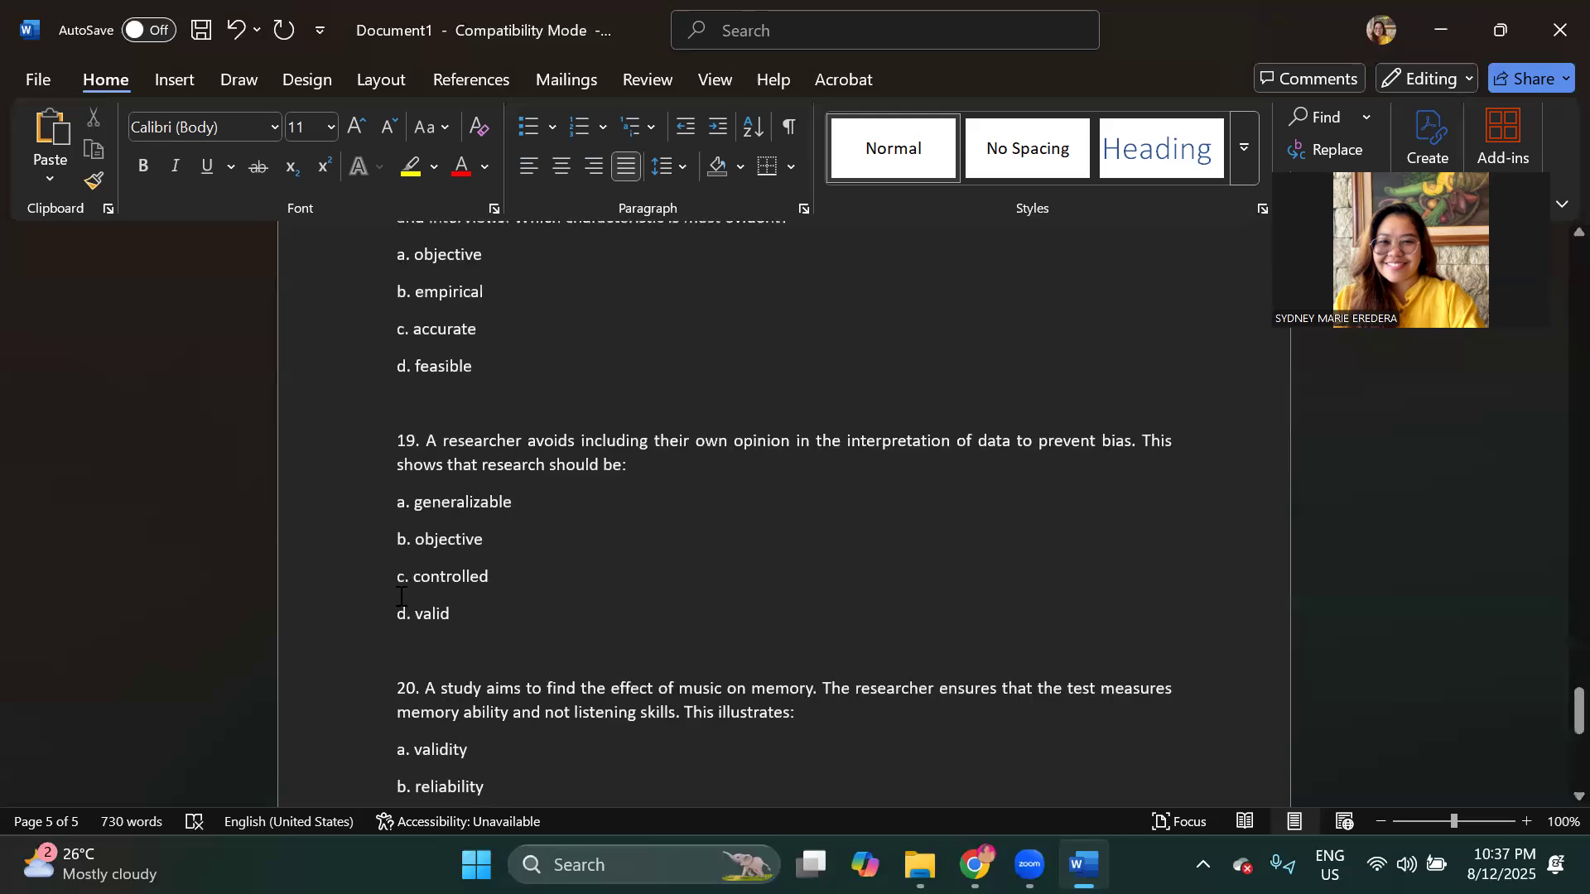
Step: Review the numbered quiz in Word from the first question, checking the wording and choices of items 1 to 4
{"action": "scroll", "coordinate": [401, 596], "scroll_direction": "up", "scroll_amount": 20}
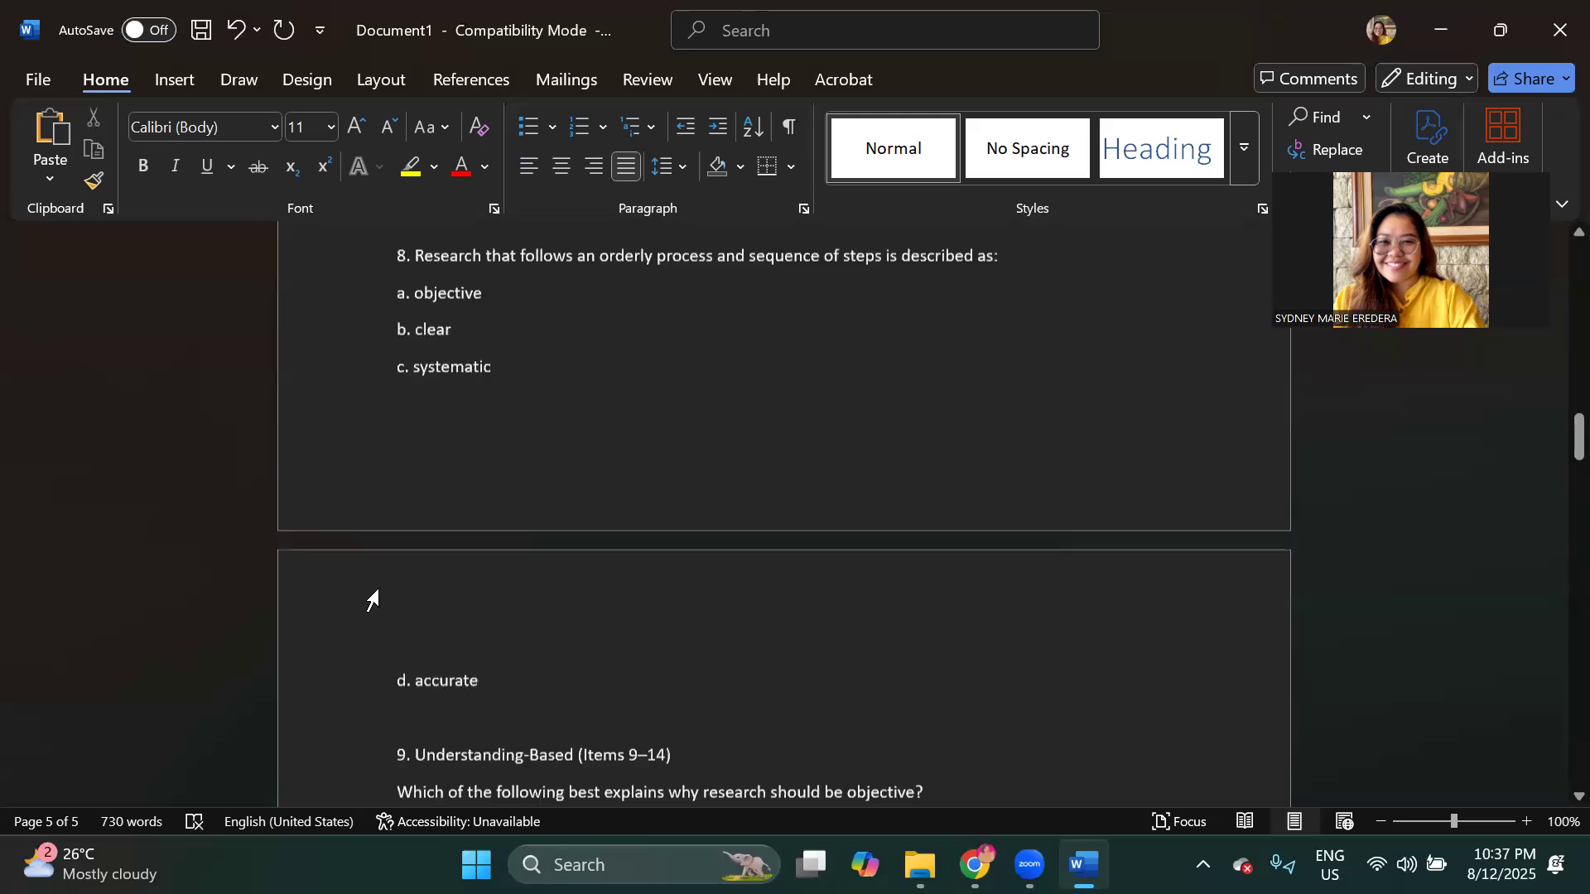
{"action": "scroll", "coordinate": [372, 598], "scroll_direction": "up", "scroll_amount": 20}
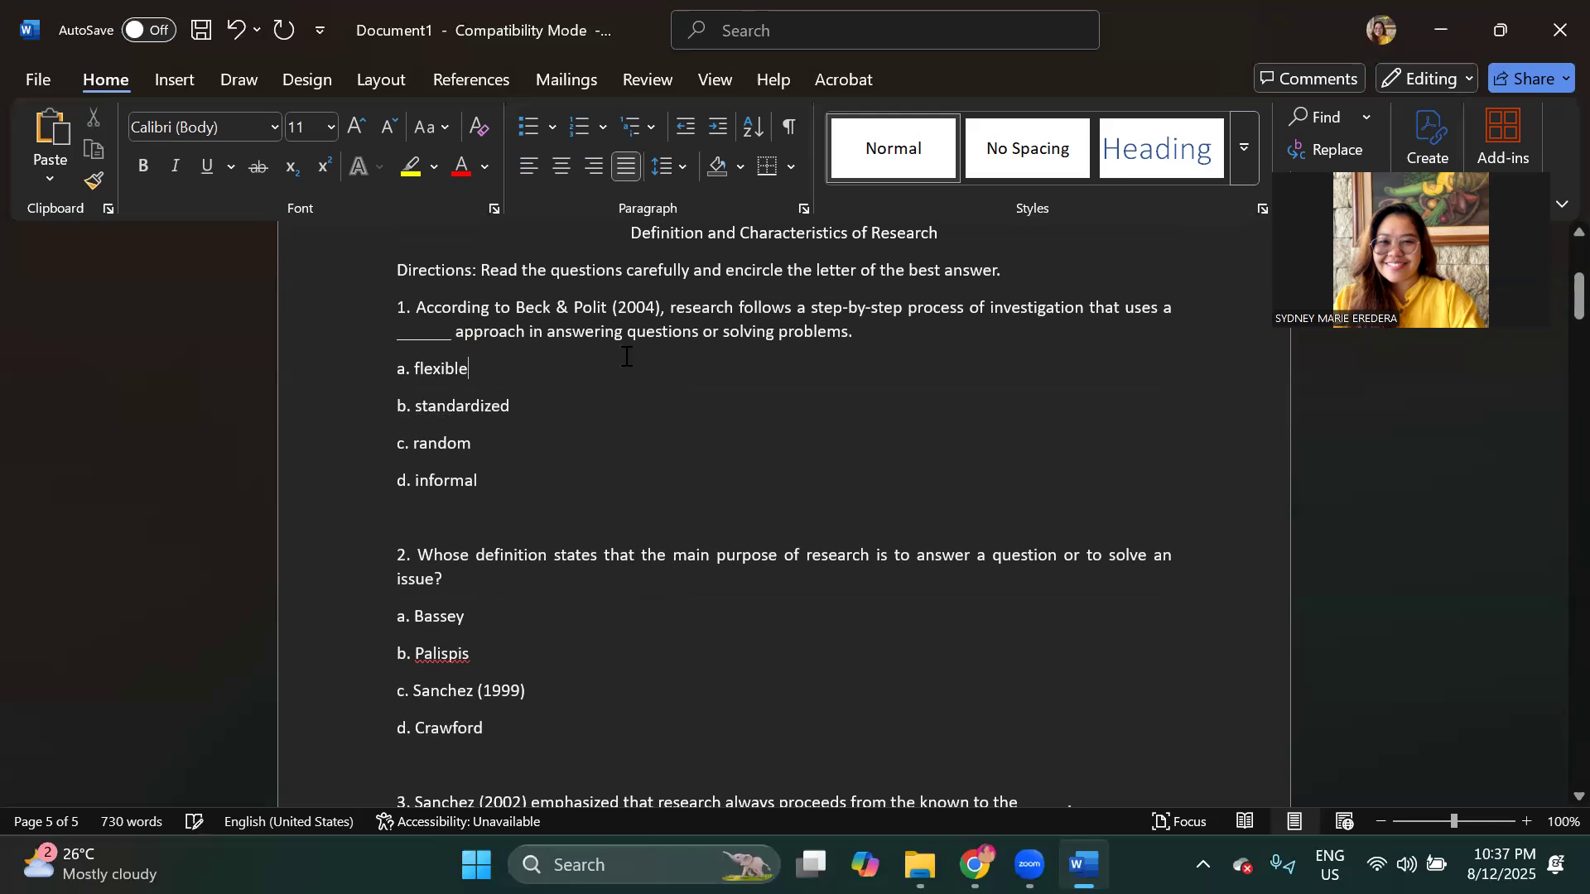
{"action": "left_click", "coordinate": [586, 336]}
{"action": "left_click", "coordinate": [738, 315]}
{"action": "left_click", "coordinate": [631, 340]}
{"action": "left_click", "coordinate": [490, 480]}
{"action": "left_click_drag", "start_coordinate": [418, 329], "coordinate": [453, 518]}
{"action": "left_click", "coordinate": [479, 586]}
{"action": "scroll", "coordinate": [551, 669], "scroll_direction": "down", "scroll_amount": 2}
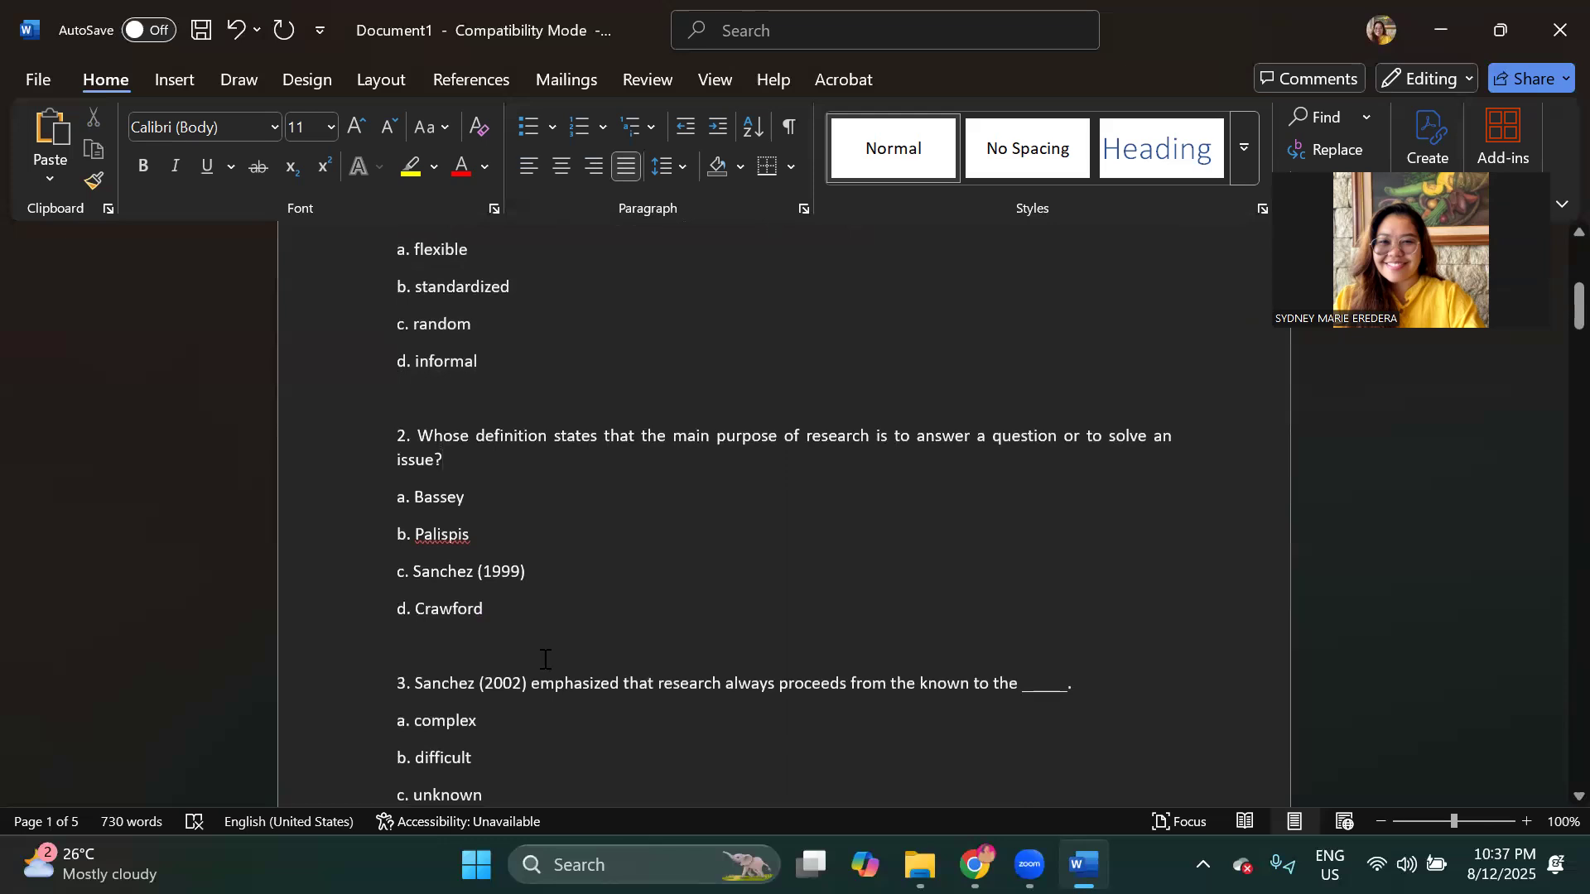
{"action": "scroll", "coordinate": [545, 660], "scroll_direction": "down", "scroll_amount": 3}
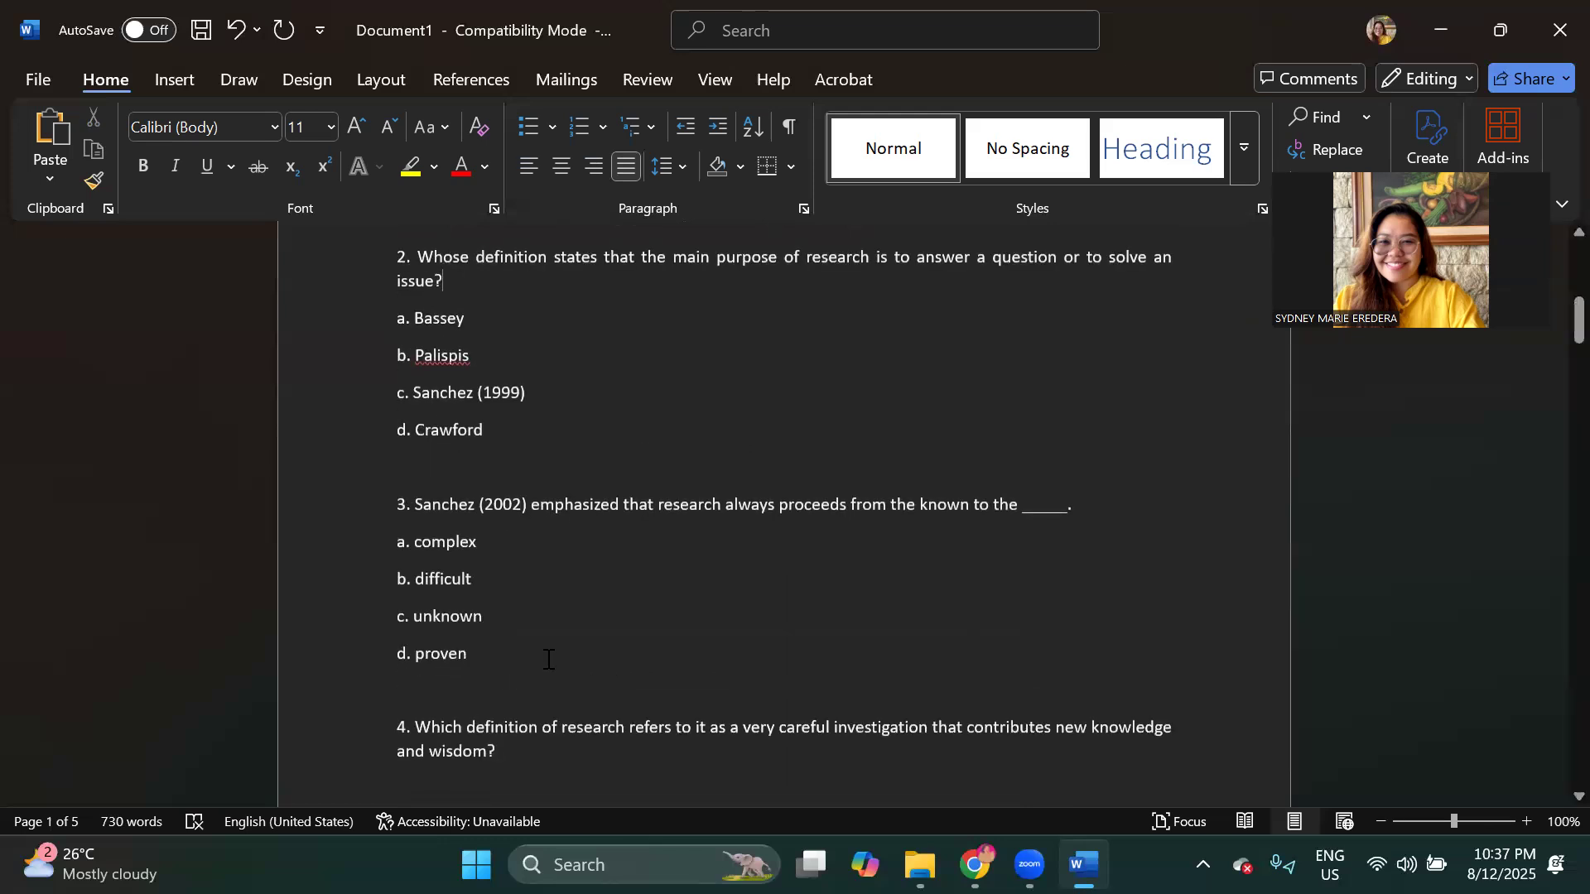
{"action": "scroll", "coordinate": [547, 659], "scroll_direction": "down", "scroll_amount": 6}
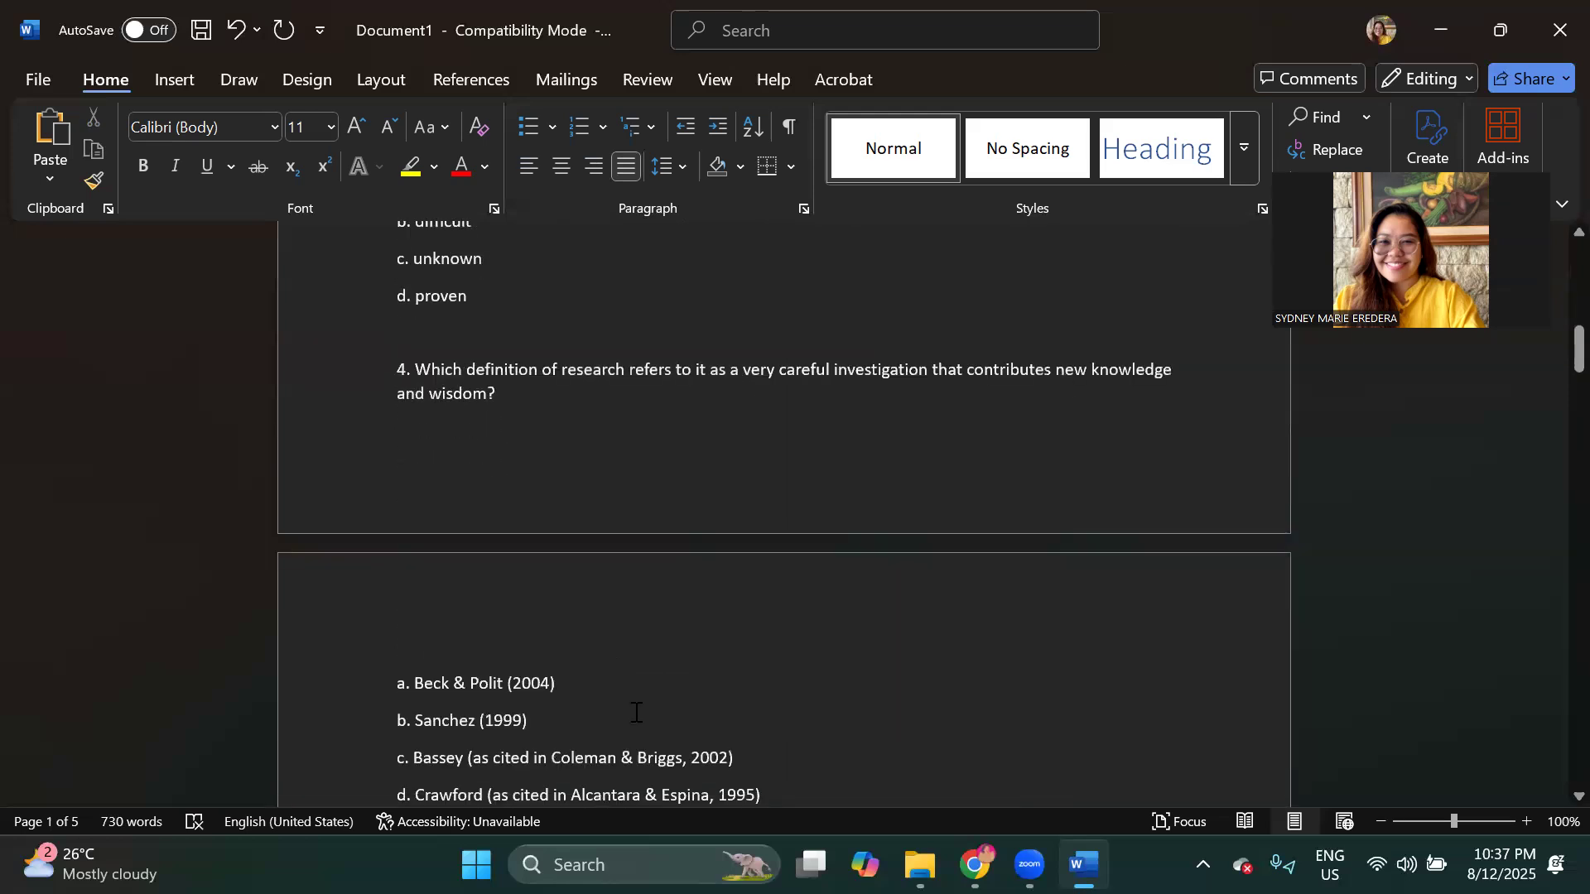
Step: Delete question 2 on whose definition states the main purpose of research, including its choices, number and spare blank line
{"action": "scroll", "coordinate": [635, 703], "scroll_direction": "up", "scroll_amount": 8}
{"action": "left_click_drag", "start_coordinate": [501, 552], "coordinate": [424, 364]}
{"action": "key", "text": "BackSpace"}
{"action": "key", "text": "BackSpace"}
{"action": "key", "text": "BackSpace"}
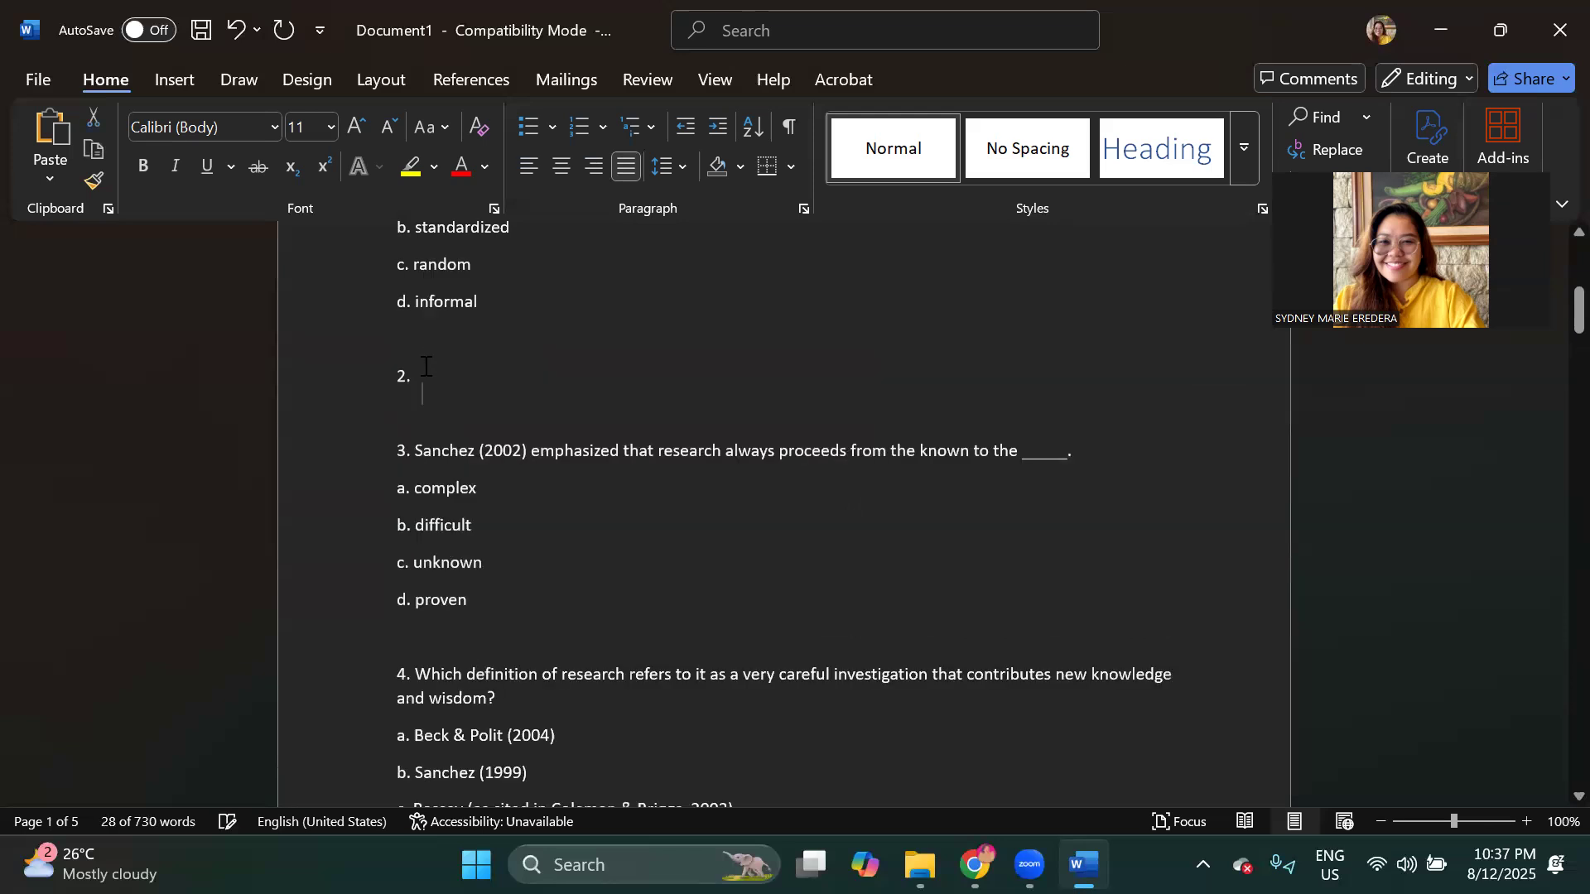
{"action": "key", "text": "BackSpace"}
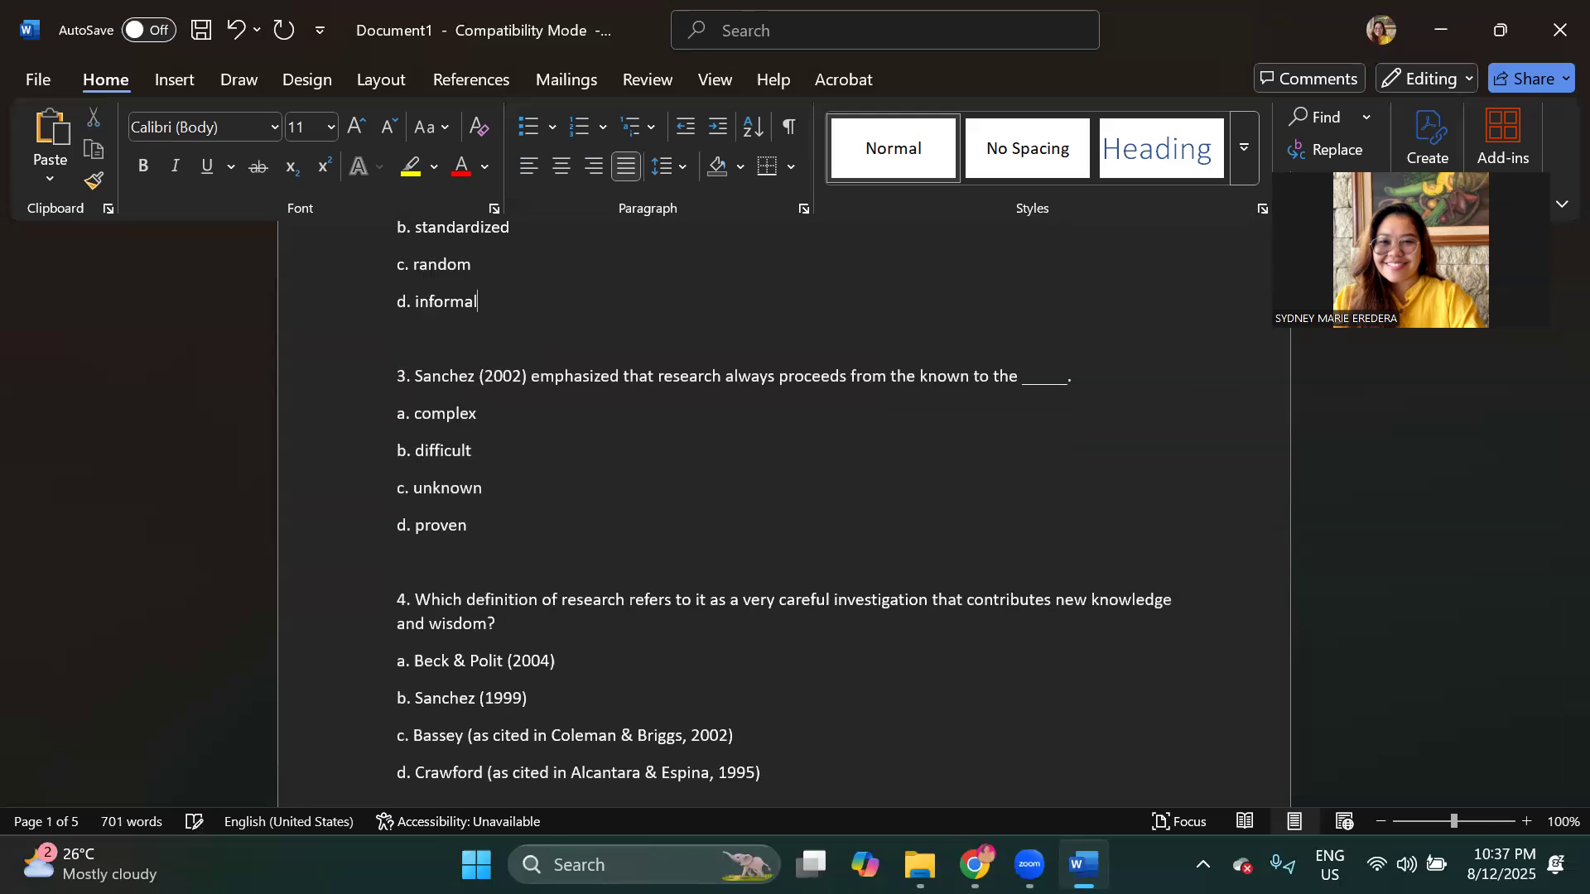
Step: Renumber the question about research proceeding from the known as 2
{"action": "left_click", "coordinate": [664, 457]}
{"action": "left_click", "coordinate": [485, 378]}
{"action": "left_click", "coordinate": [403, 373]}
{"action": "key", "text": "BackSpace"}
{"action": "type", "text": "2,"}
{"action": "key", "text": "BackSpace"}
{"action": "left_click", "coordinate": [556, 382]}
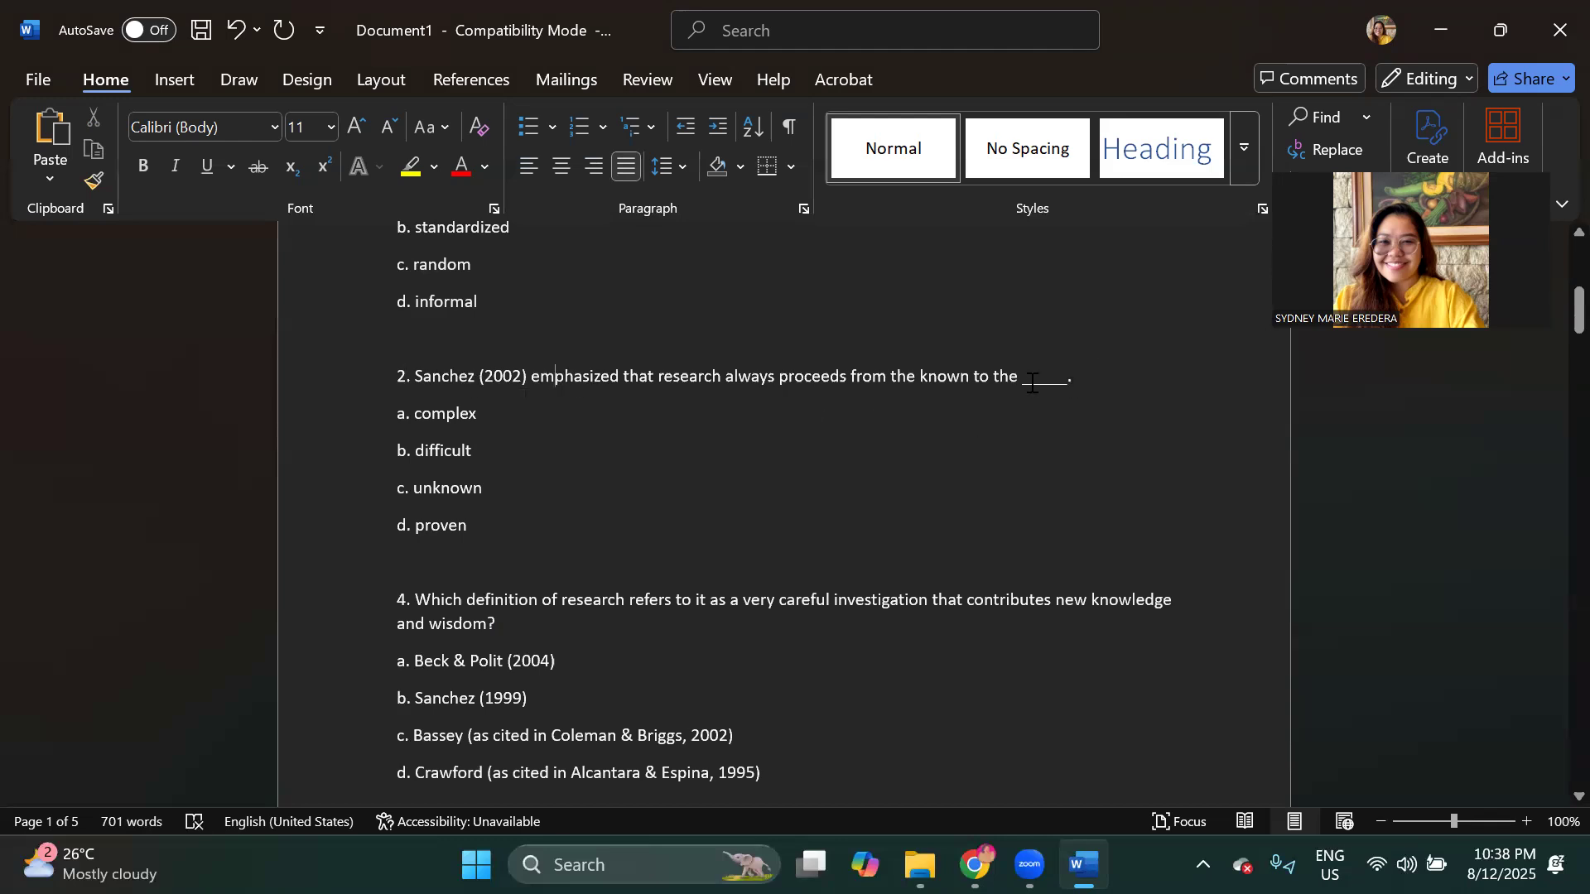
Step: Lengthen the answer blank at the end of question 2 with four more underscores
{"action": "left_click", "coordinate": [1069, 381]}
{"action": "type", "text": "____"}
{"action": "left_click_drag", "start_coordinate": [469, 527], "coordinate": [436, 426]}
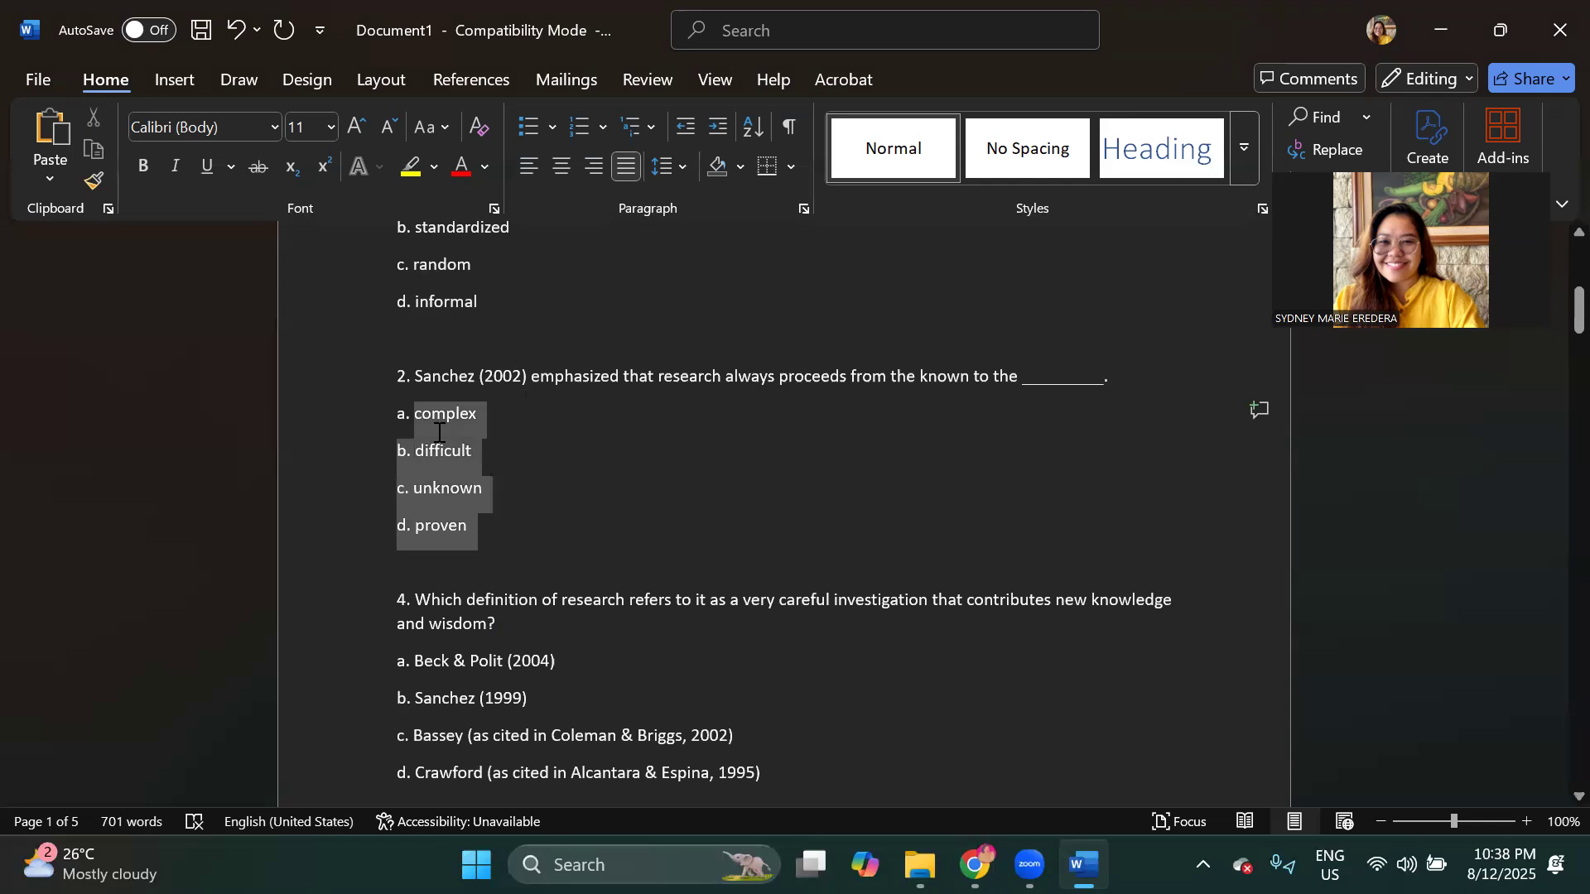
{"action": "left_click", "coordinate": [579, 486]}
{"action": "scroll", "coordinate": [688, 433], "scroll_direction": "down", "scroll_amount": 1}
{"action": "scroll", "coordinate": [681, 430], "scroll_direction": "up", "scroll_amount": 1}
{"action": "left_click", "coordinate": [485, 385]}
{"action": "left_click_drag", "start_coordinate": [491, 465], "coordinate": [412, 361]}
{"action": "left_click", "coordinate": [495, 538]}
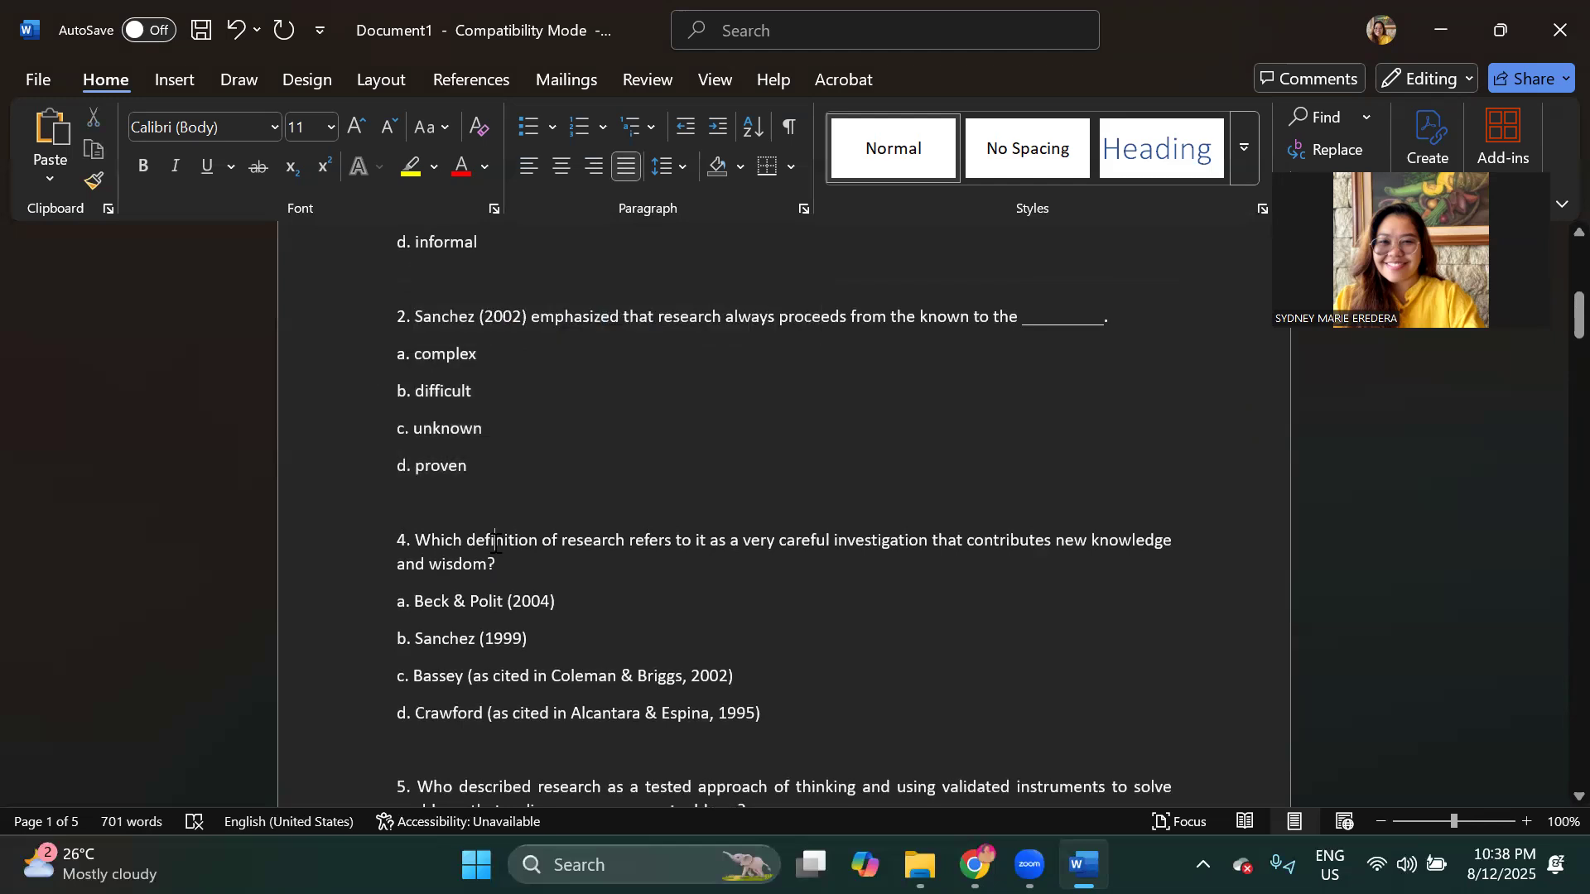
Step: Delete the text and choices of questions 4 and 5, leaving only their item numbers
{"action": "scroll", "coordinate": [493, 533], "scroll_direction": "down", "scroll_amount": 2}
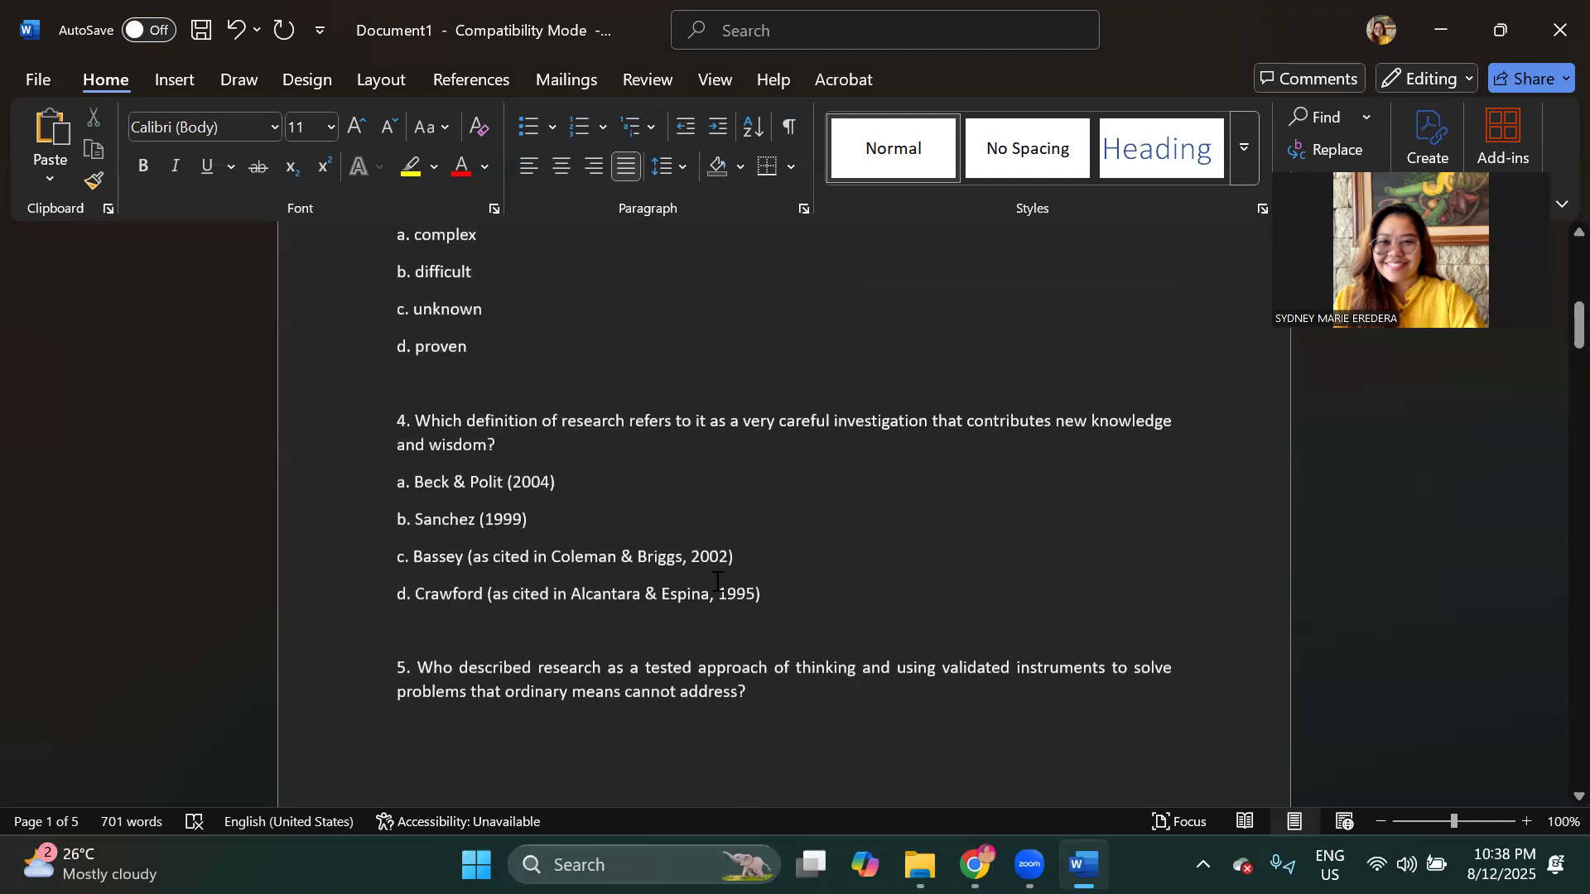
{"action": "left_click_drag", "start_coordinate": [827, 593], "coordinate": [435, 419]}
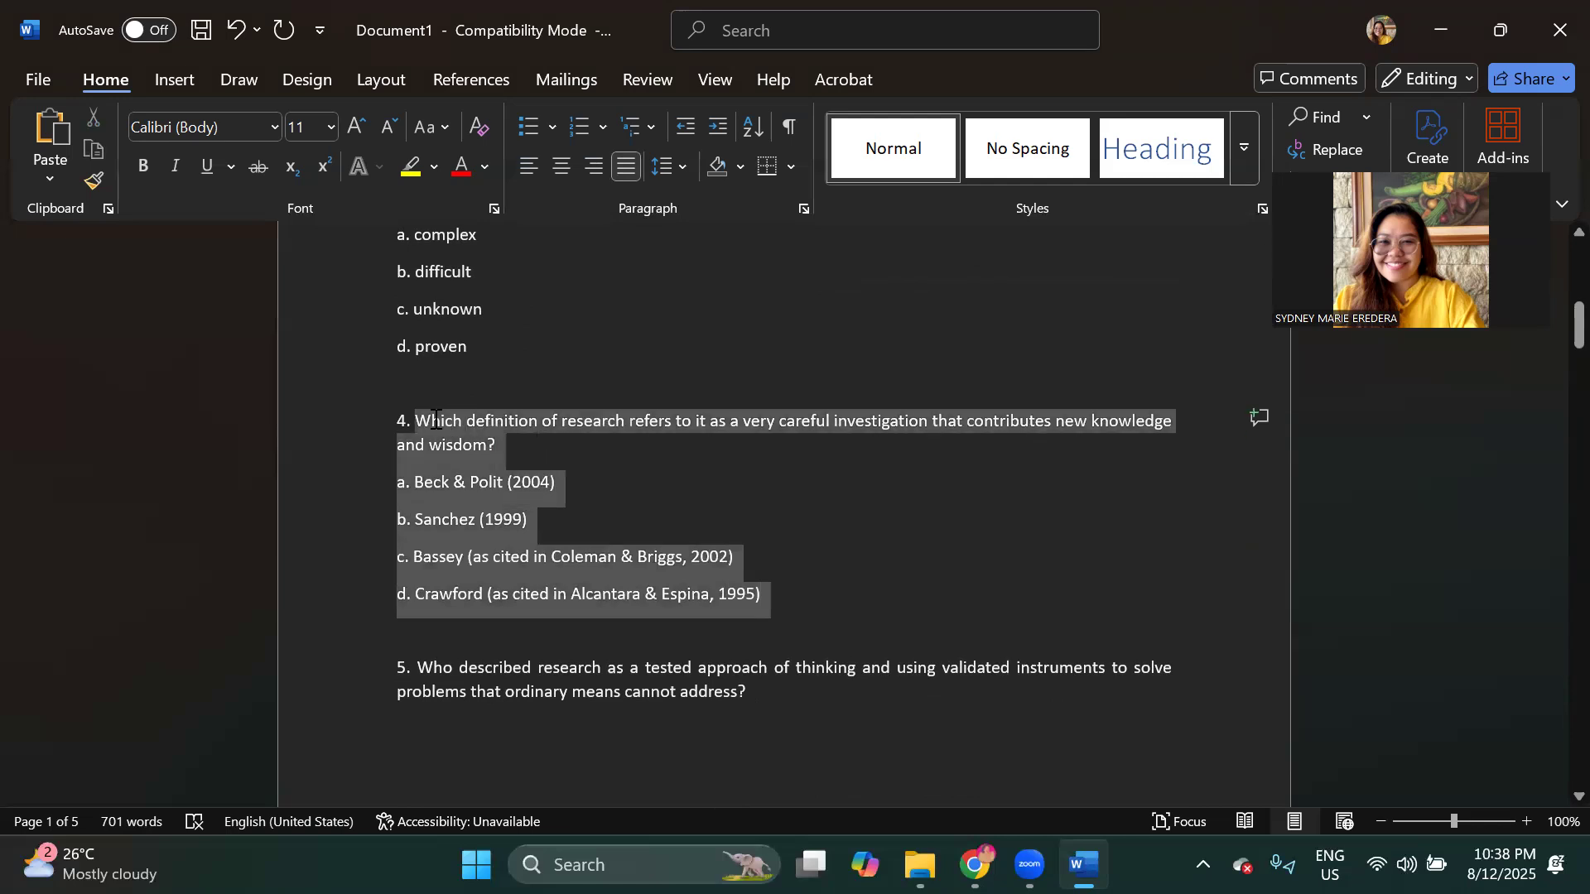
{"action": "key", "text": "BackSpace"}
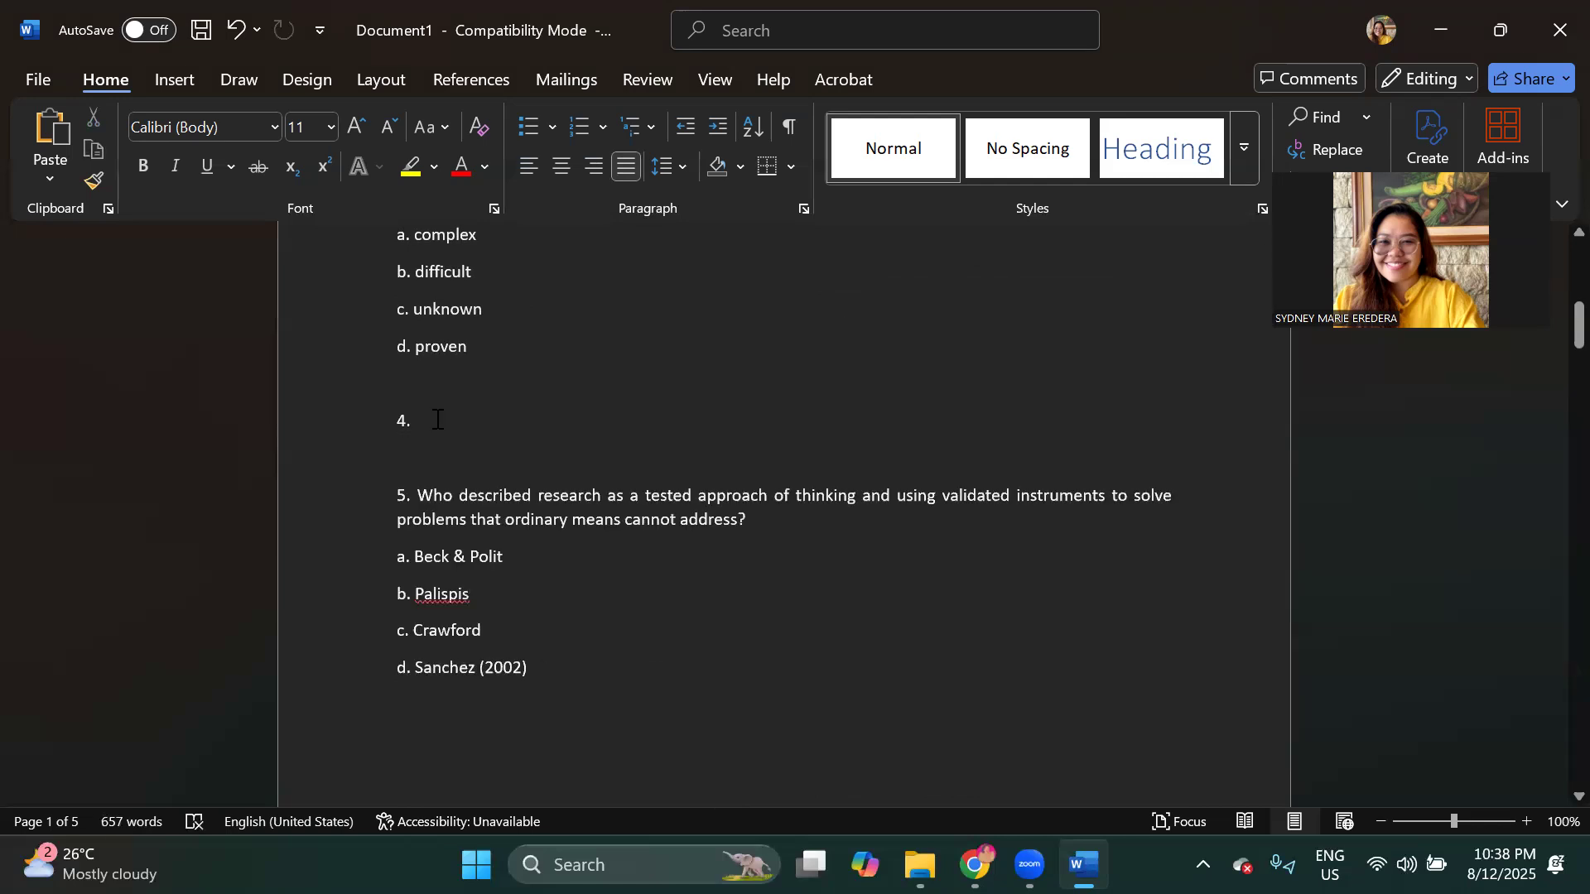
{"action": "left_click_drag", "start_coordinate": [547, 683], "coordinate": [418, 494]}
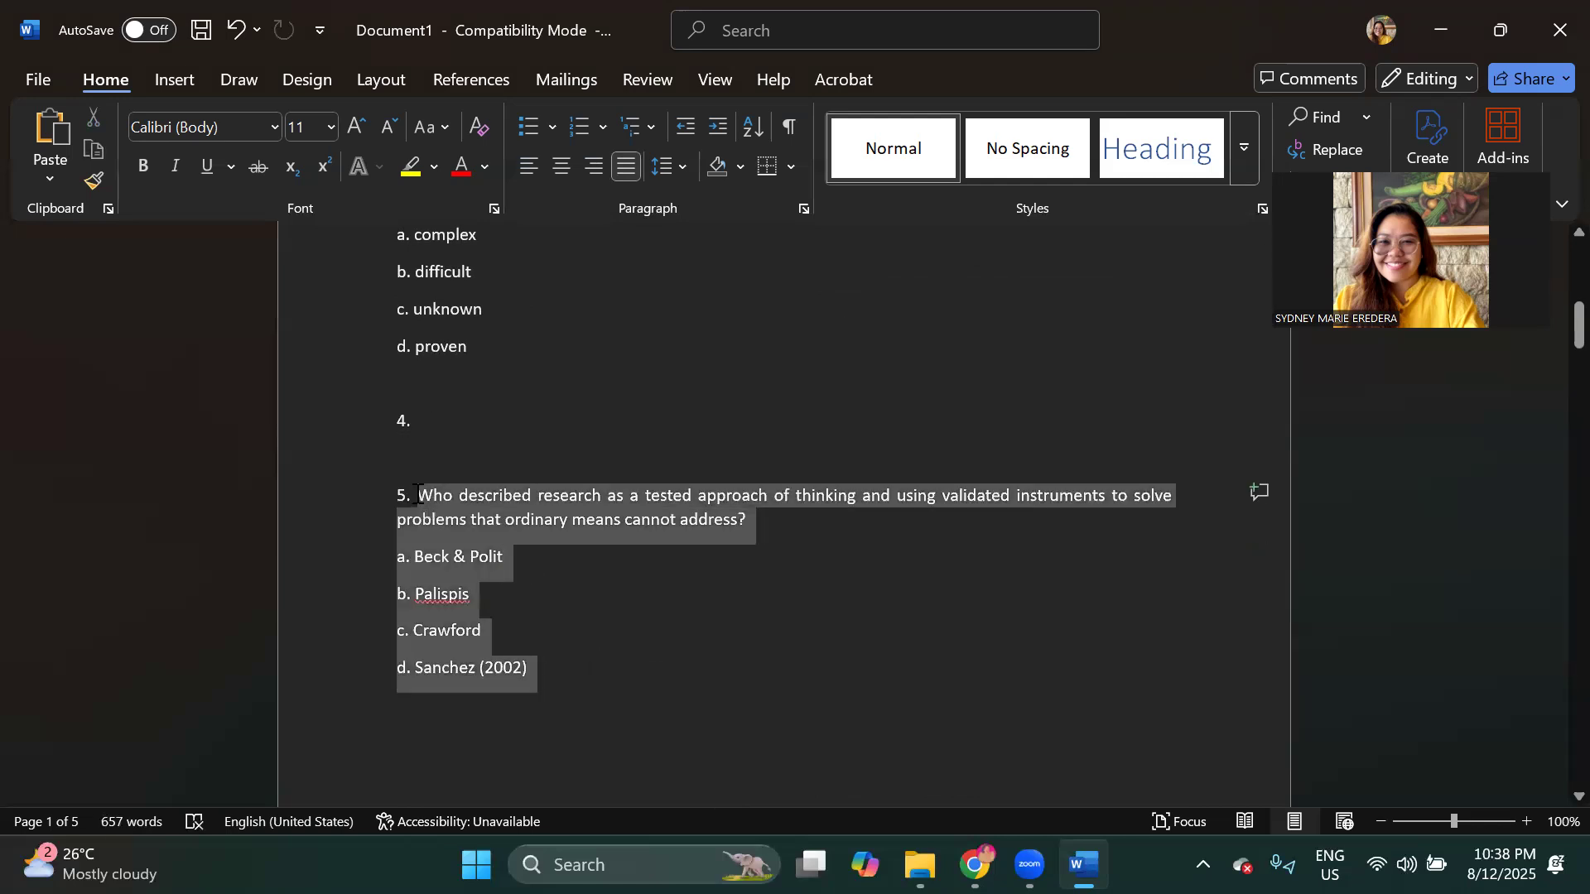
{"action": "key", "text": "BackSpace"}
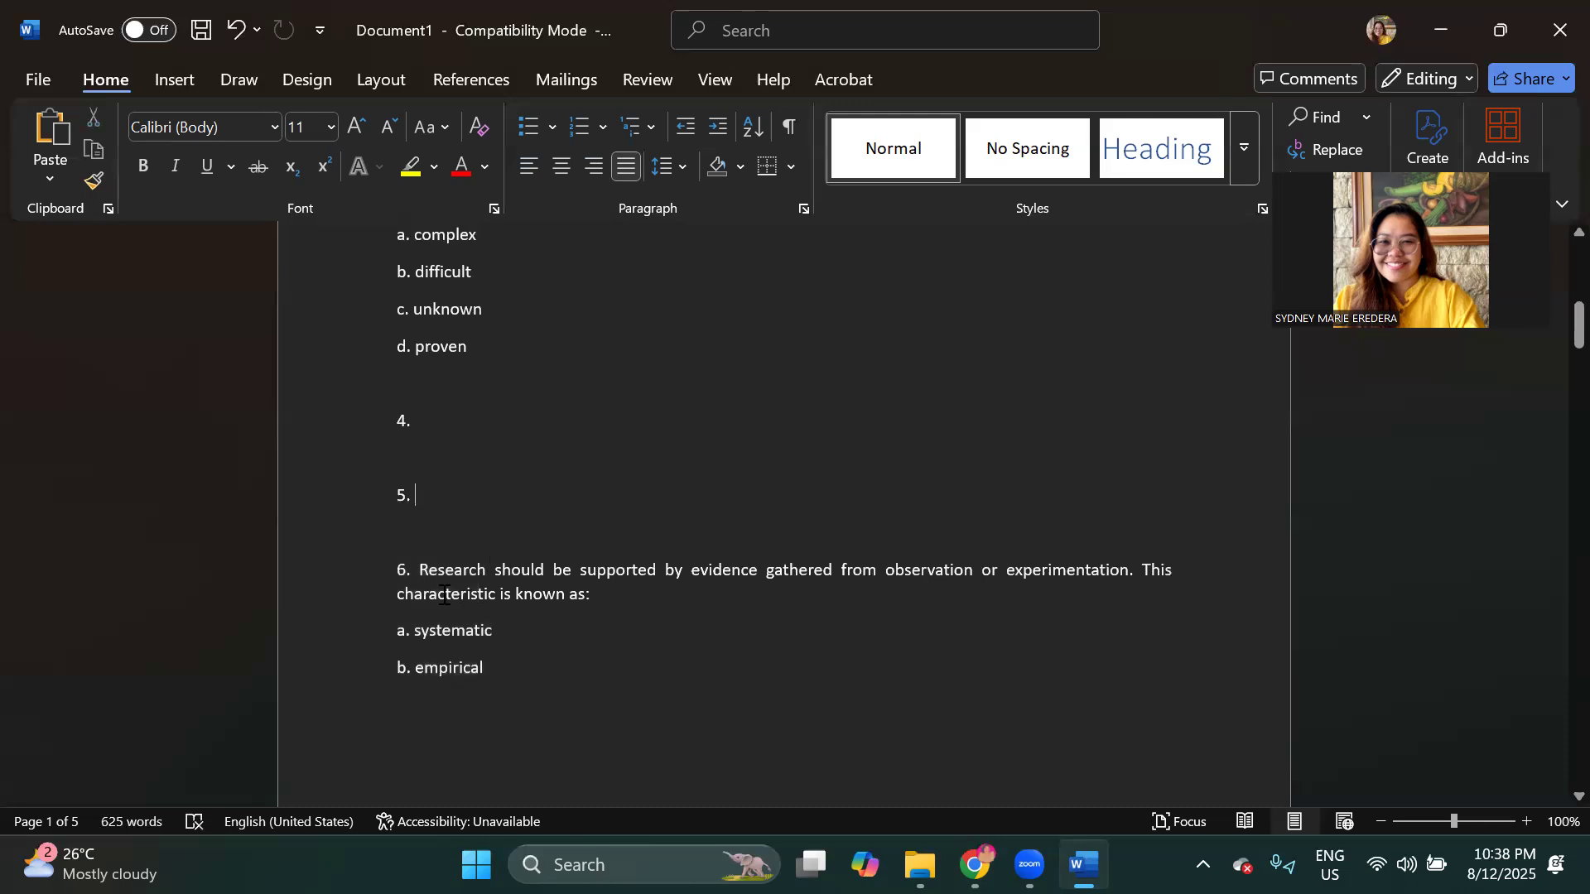
Step: Move the question on research supported by evidence, with its four choices, from item 6 to the empty item 4
{"action": "left_click_drag", "start_coordinate": [472, 611], "coordinate": [530, 665]}
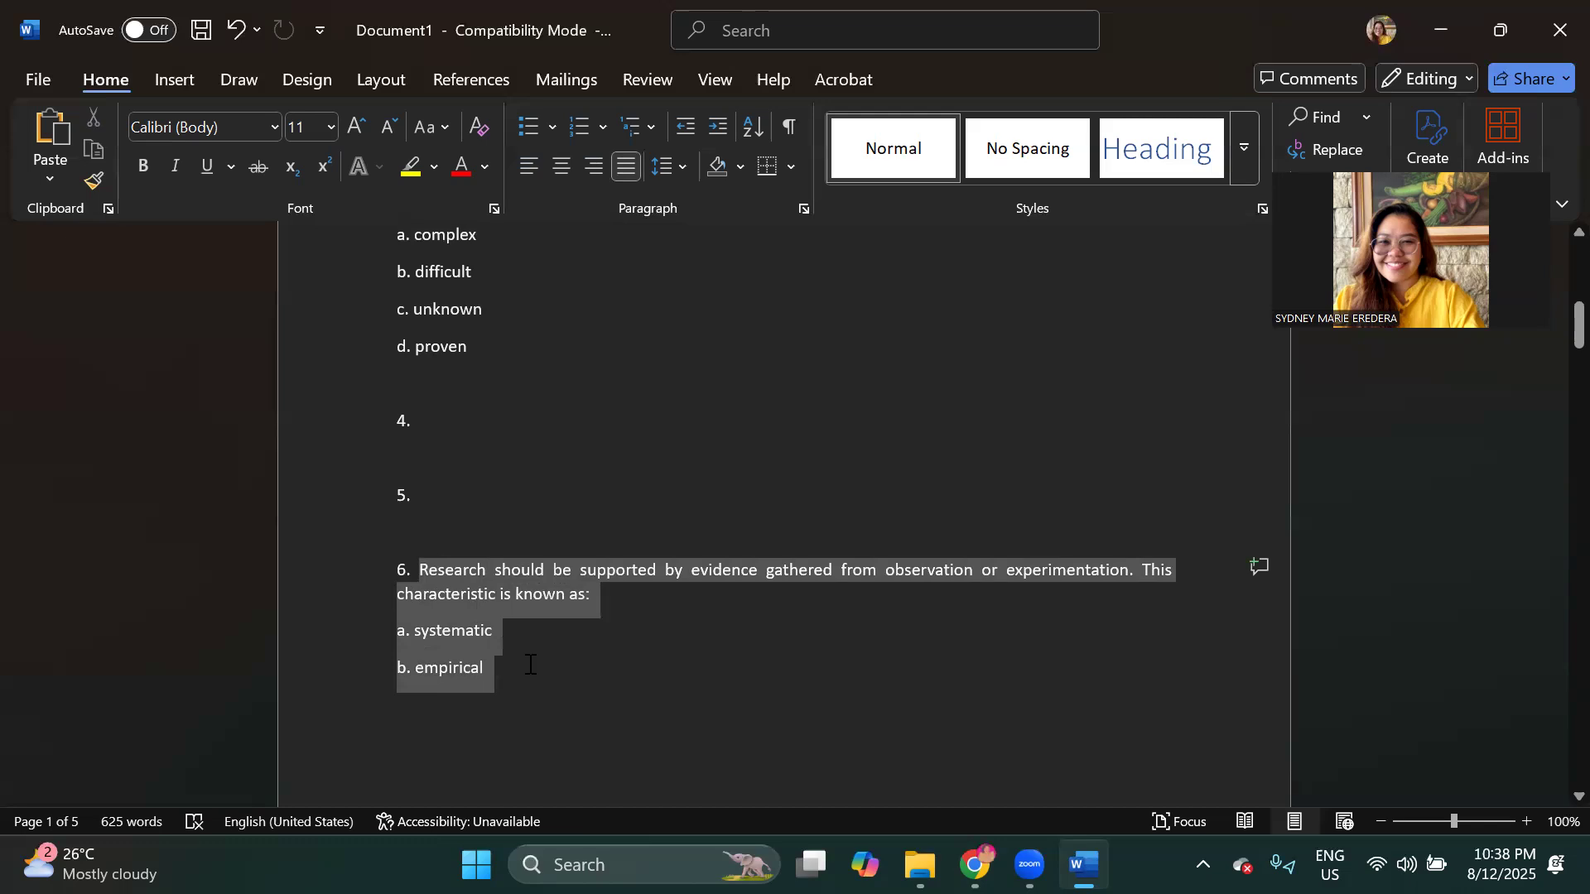
{"action": "scroll", "coordinate": [529, 663], "scroll_direction": "down", "scroll_amount": 3}
{"action": "left_click_drag", "start_coordinate": [530, 664], "coordinate": [535, 726]}
{"action": "key", "text": "ctrl+c"}
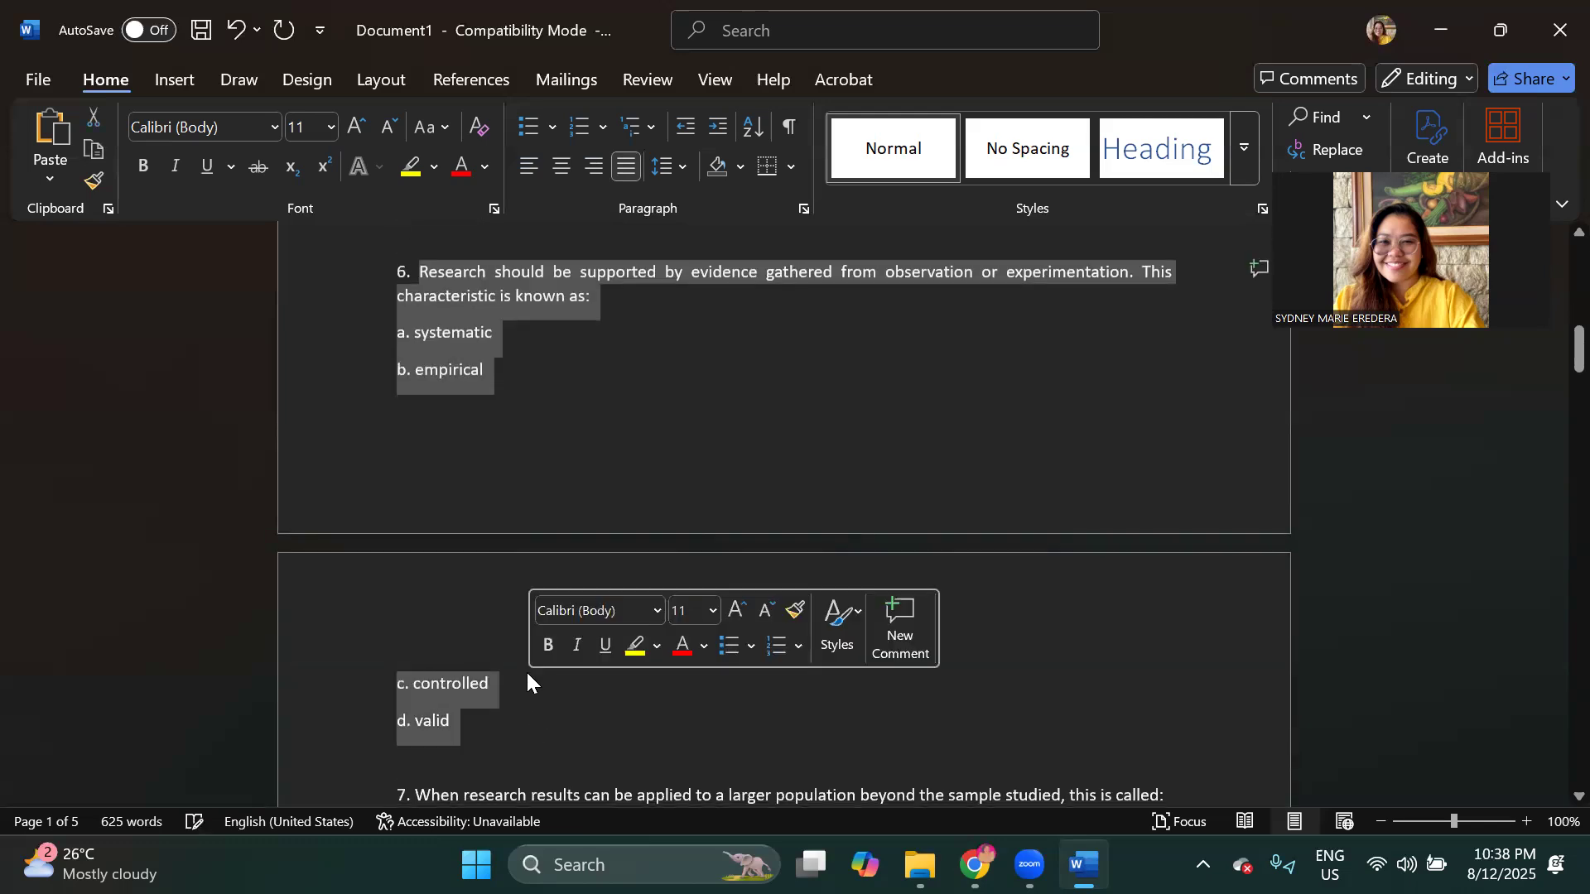
{"action": "key", "text": "BackSpace"}
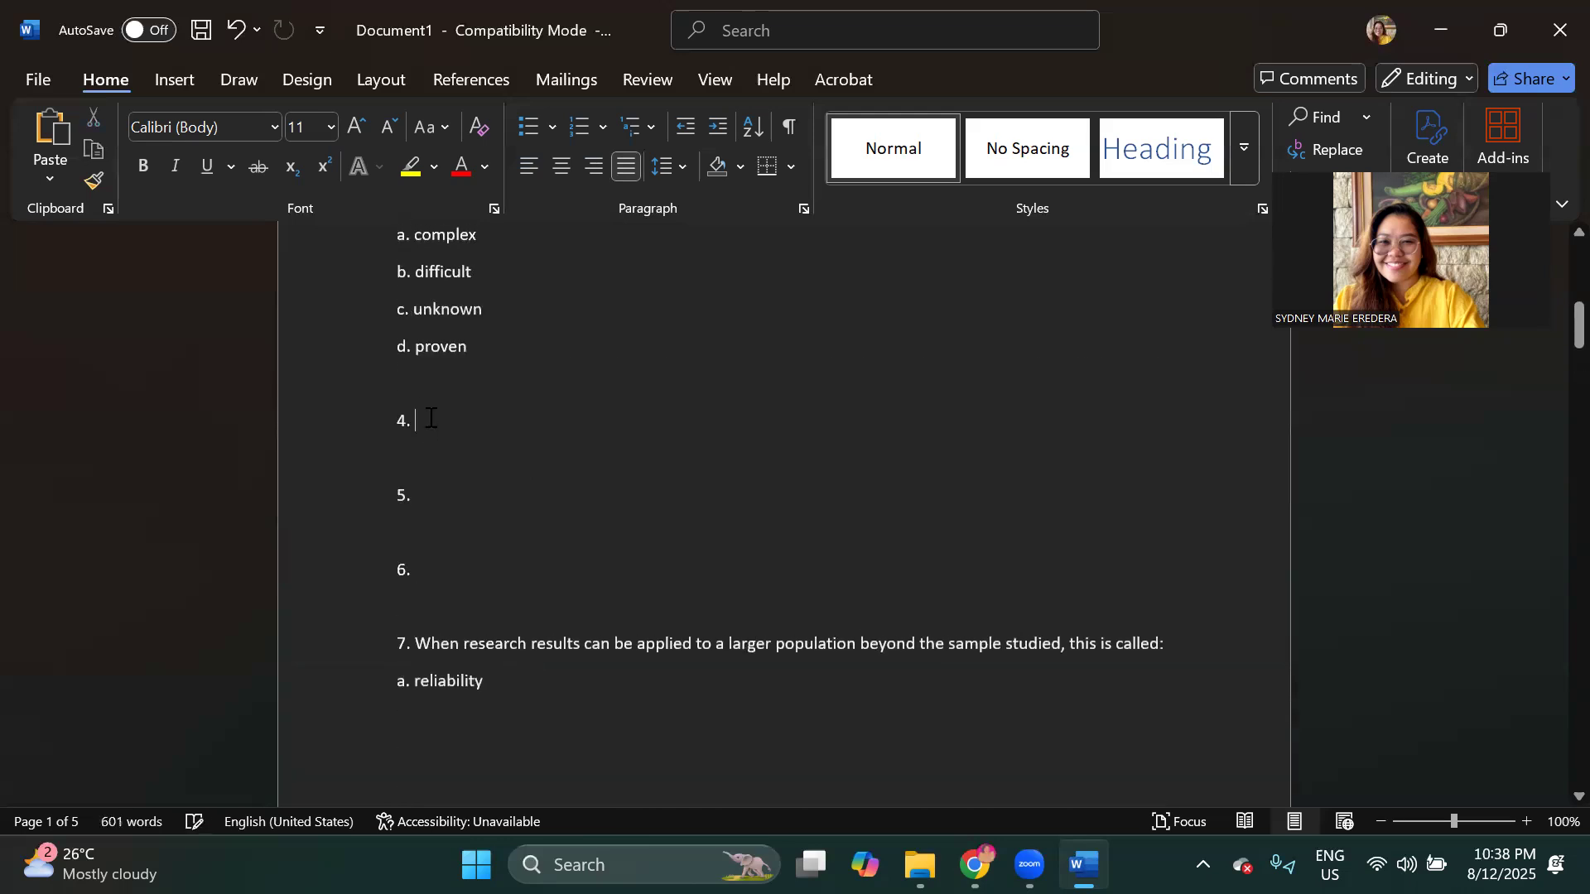
{"action": "key", "text": "ctrl+v"}
Step: Move the question on applying results to a larger population, with its choices, from item 7 to the empty item 5
{"action": "scroll", "coordinate": [430, 418], "scroll_direction": "down", "scroll_amount": 4}
{"action": "left_click", "coordinate": [455, 506]}
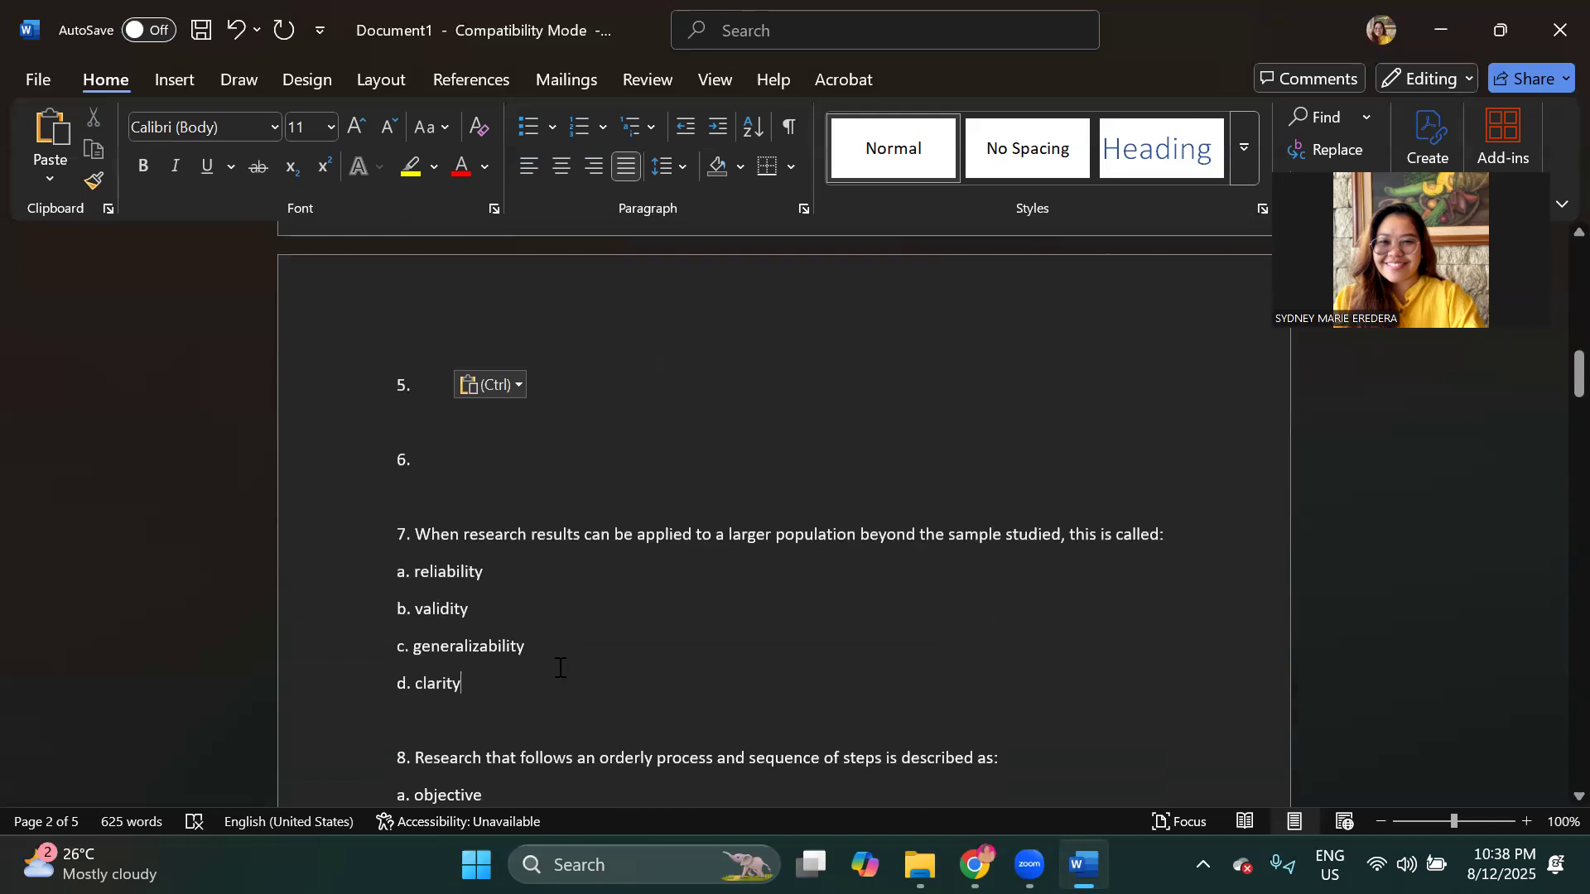
{"action": "left_click", "coordinate": [566, 679]}
{"action": "left_click_drag", "start_coordinate": [566, 679], "coordinate": [422, 538]}
{"action": "key", "text": "ctrl+c"}
{"action": "key", "text": "BackSpace"}
{"action": "scroll", "coordinate": [450, 507], "scroll_direction": "up", "scroll_amount": 5}
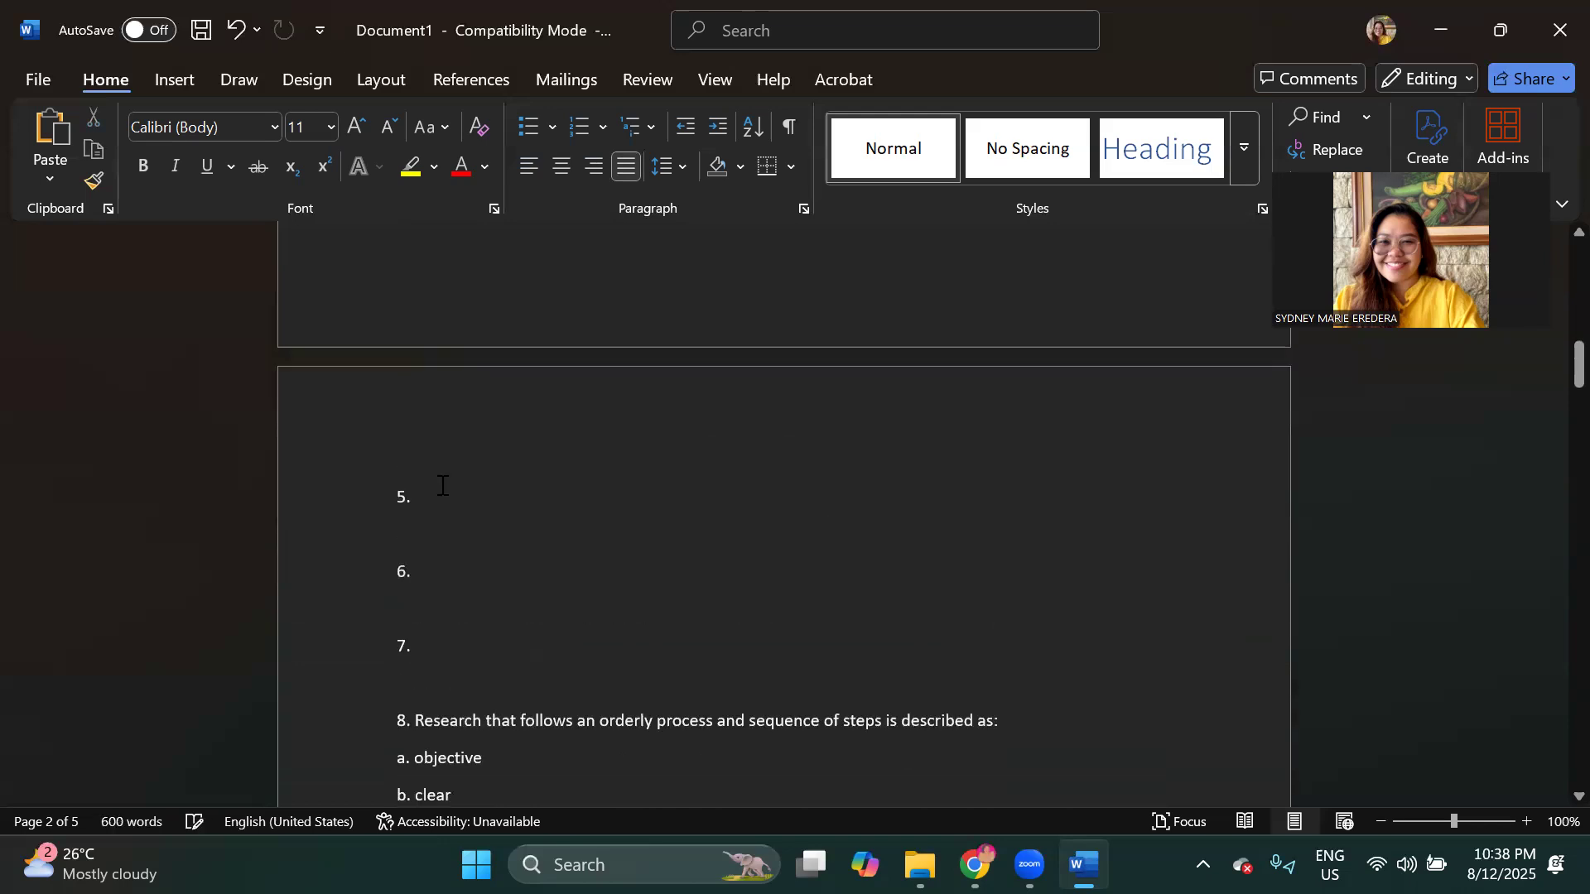
{"action": "key", "text": "ctrl+v"}
Step: Move the orderly process question with its choices from item 8 to item 6, and remove the extra blank line above it
{"action": "scroll", "coordinate": [458, 707], "scroll_direction": "down", "scroll_amount": 8}
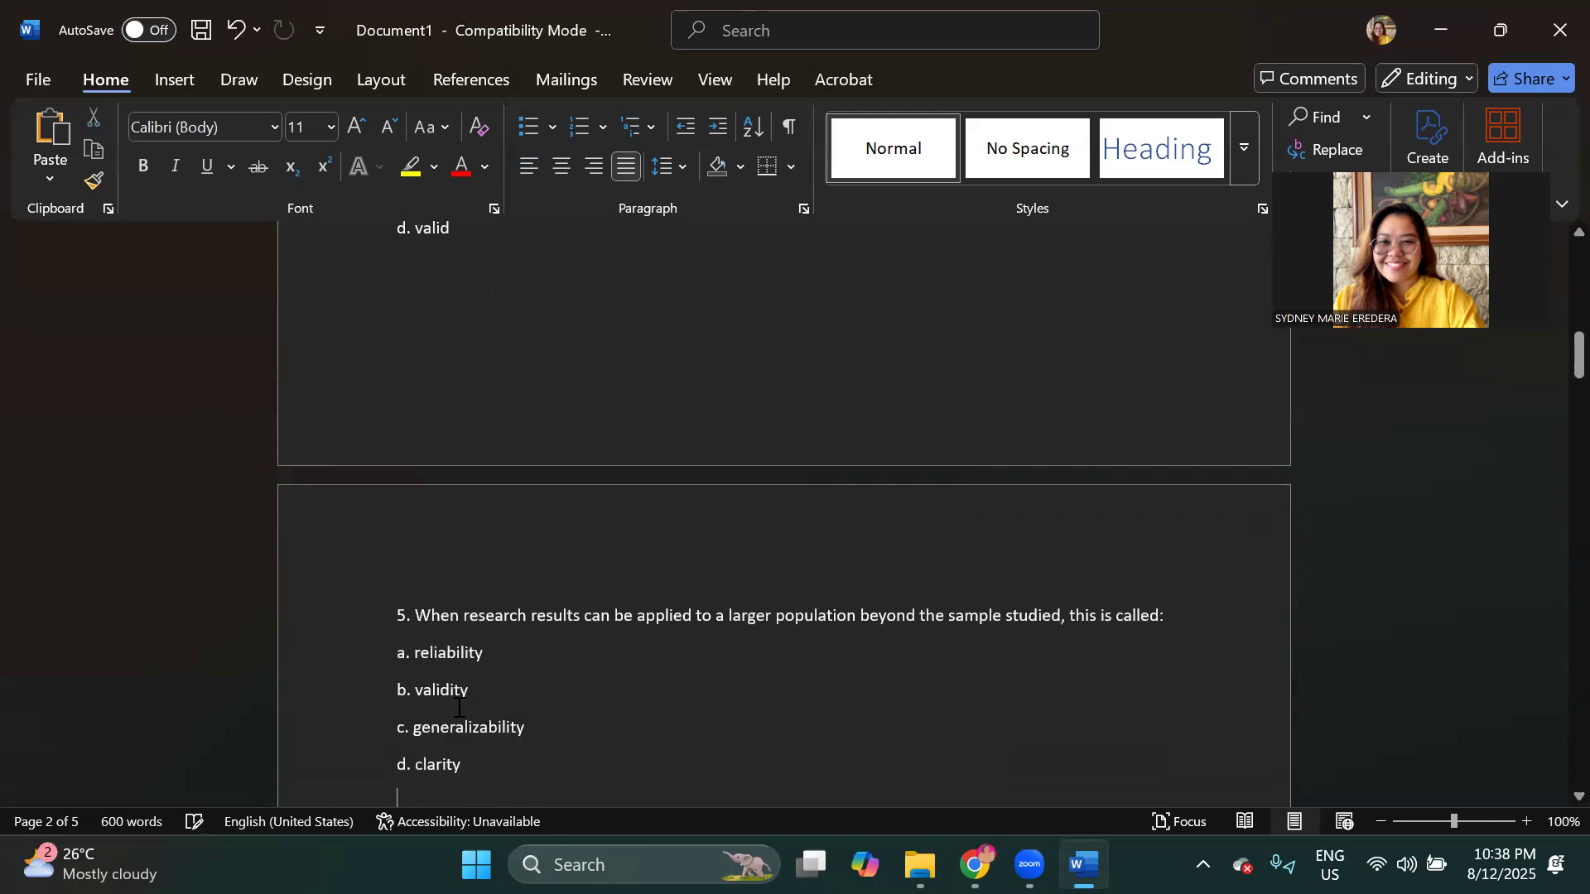
{"action": "left_click_drag", "start_coordinate": [533, 609], "coordinate": [424, 462]}
{"action": "key", "text": "ctrl+c"}
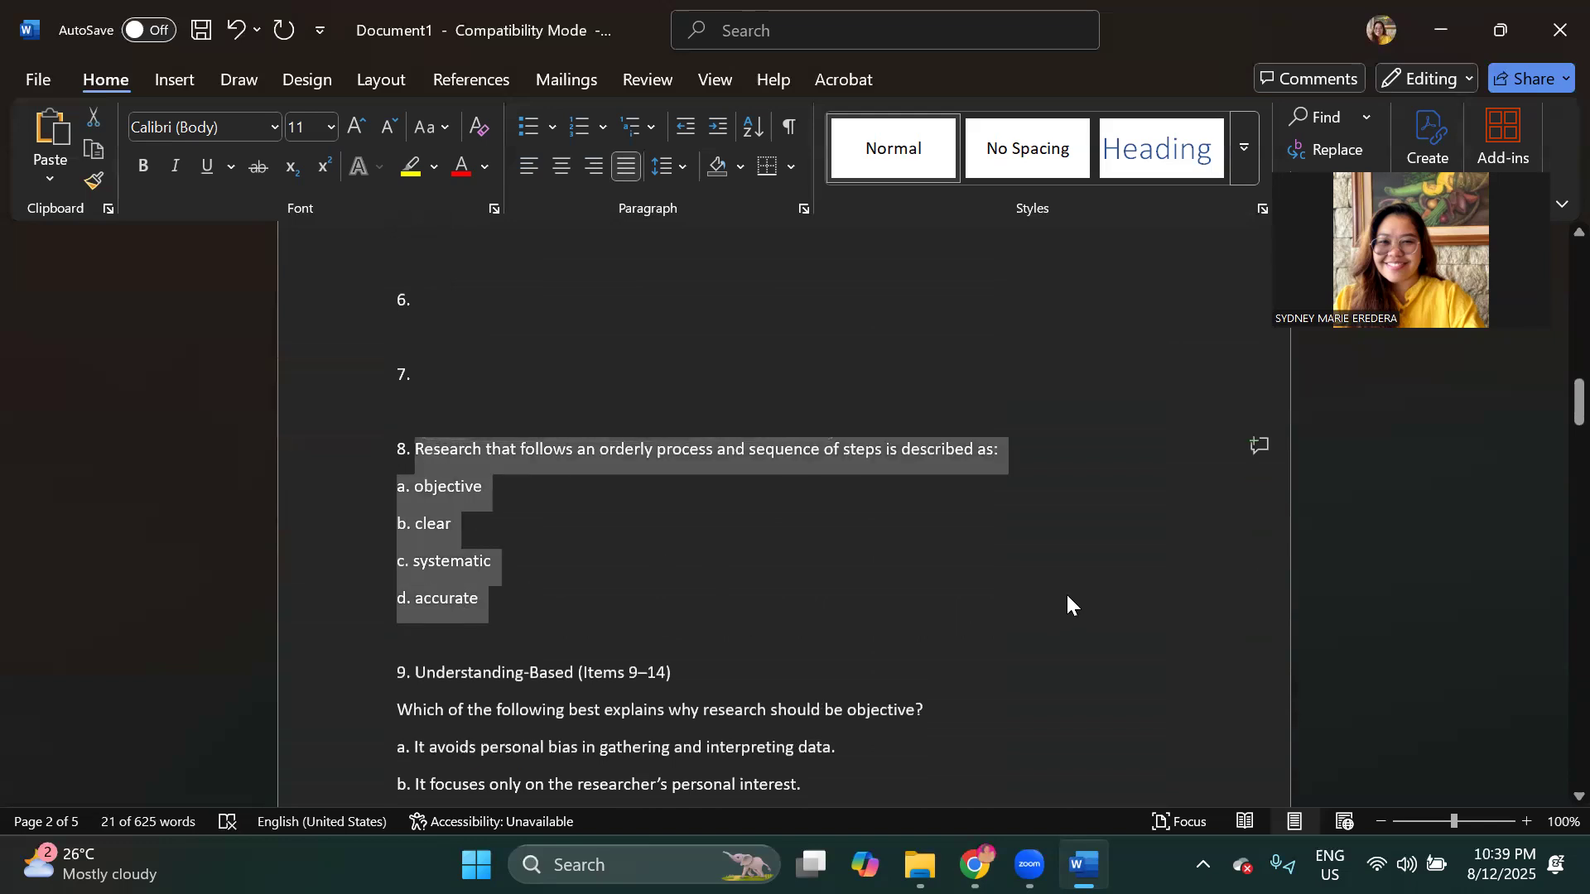
{"action": "key", "text": "BackSpace"}
{"action": "scroll", "coordinate": [460, 595], "scroll_direction": "up", "scroll_amount": 3}
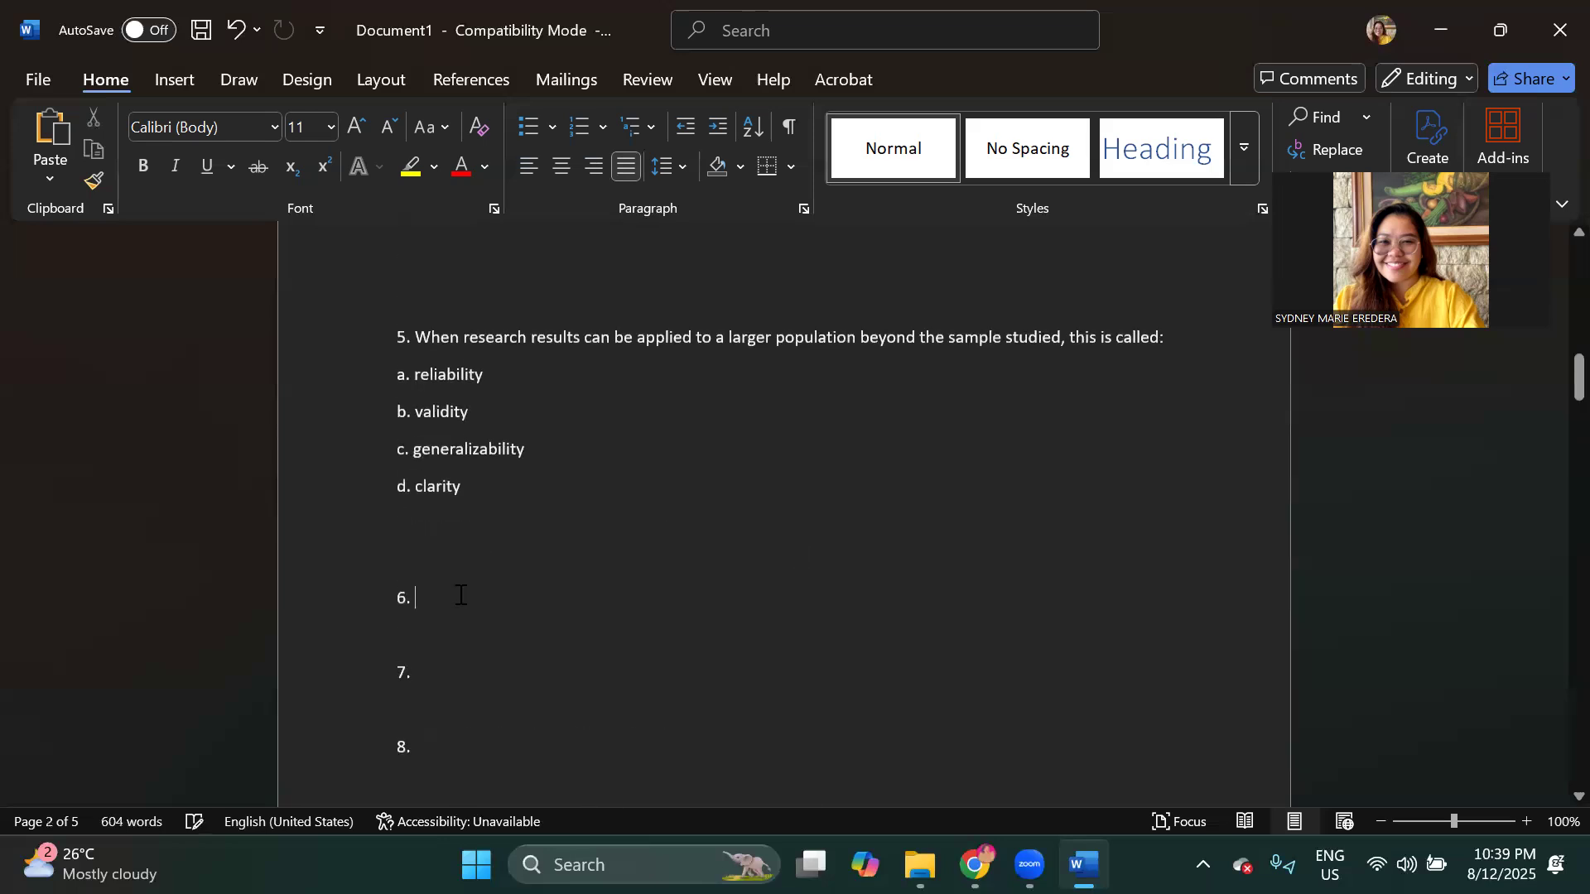
{"action": "key", "text": "ctrl+v"}
{"action": "left_click", "coordinate": [462, 557]}
{"action": "key", "text": "BackSpace"}
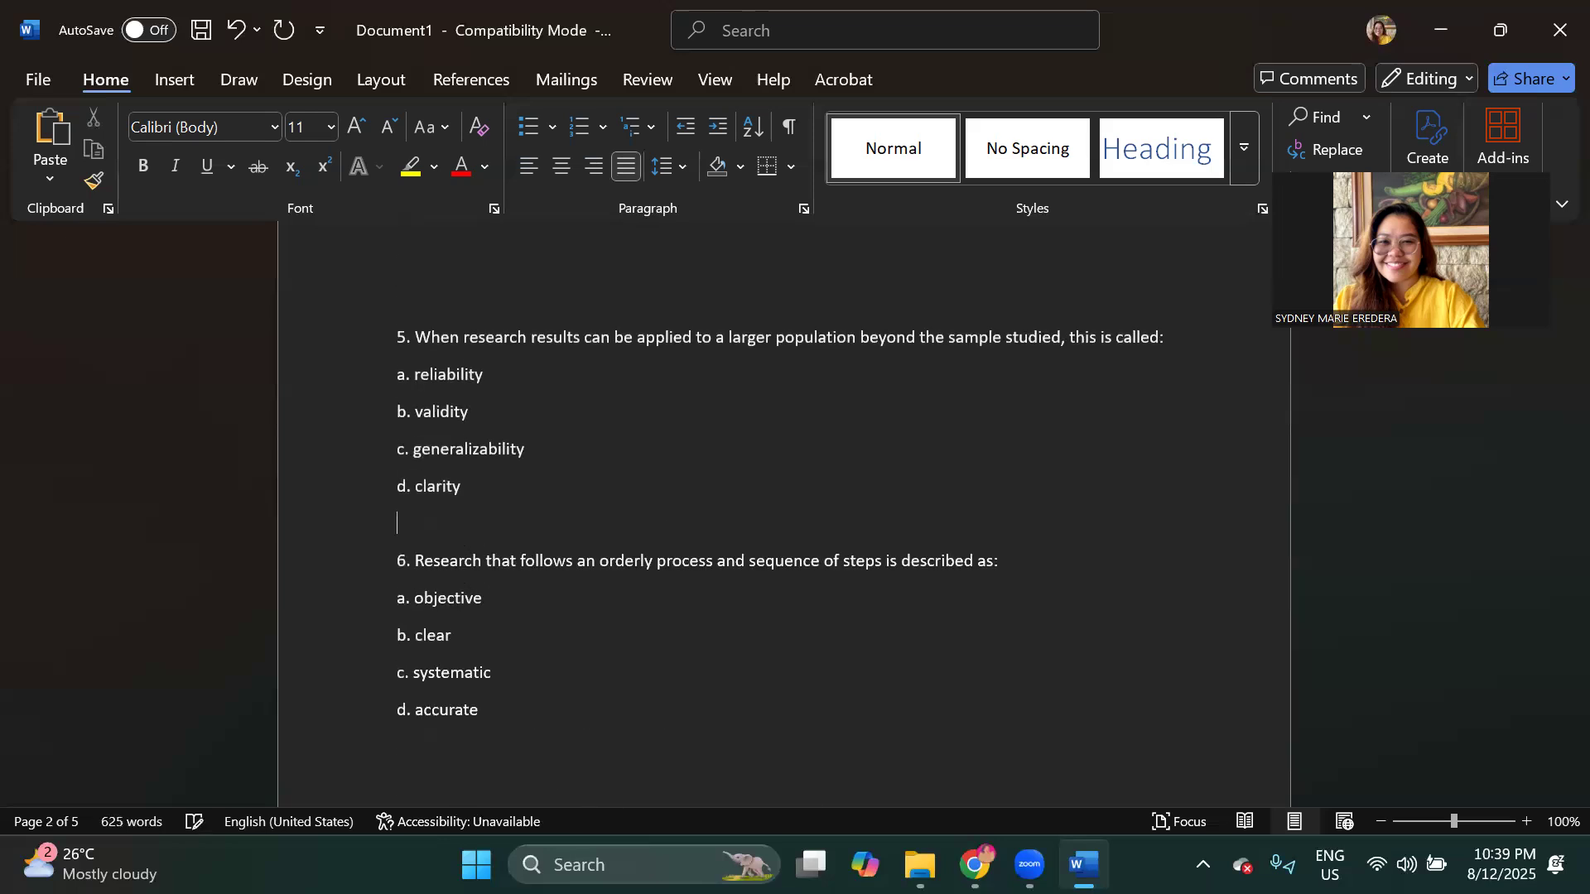
Step: Delete the heading "Understanding-Based (Items 9–14)" and bring the question on why research should be objective up beside number 9
{"action": "scroll", "coordinate": [457, 575], "scroll_direction": "down", "scroll_amount": 5}
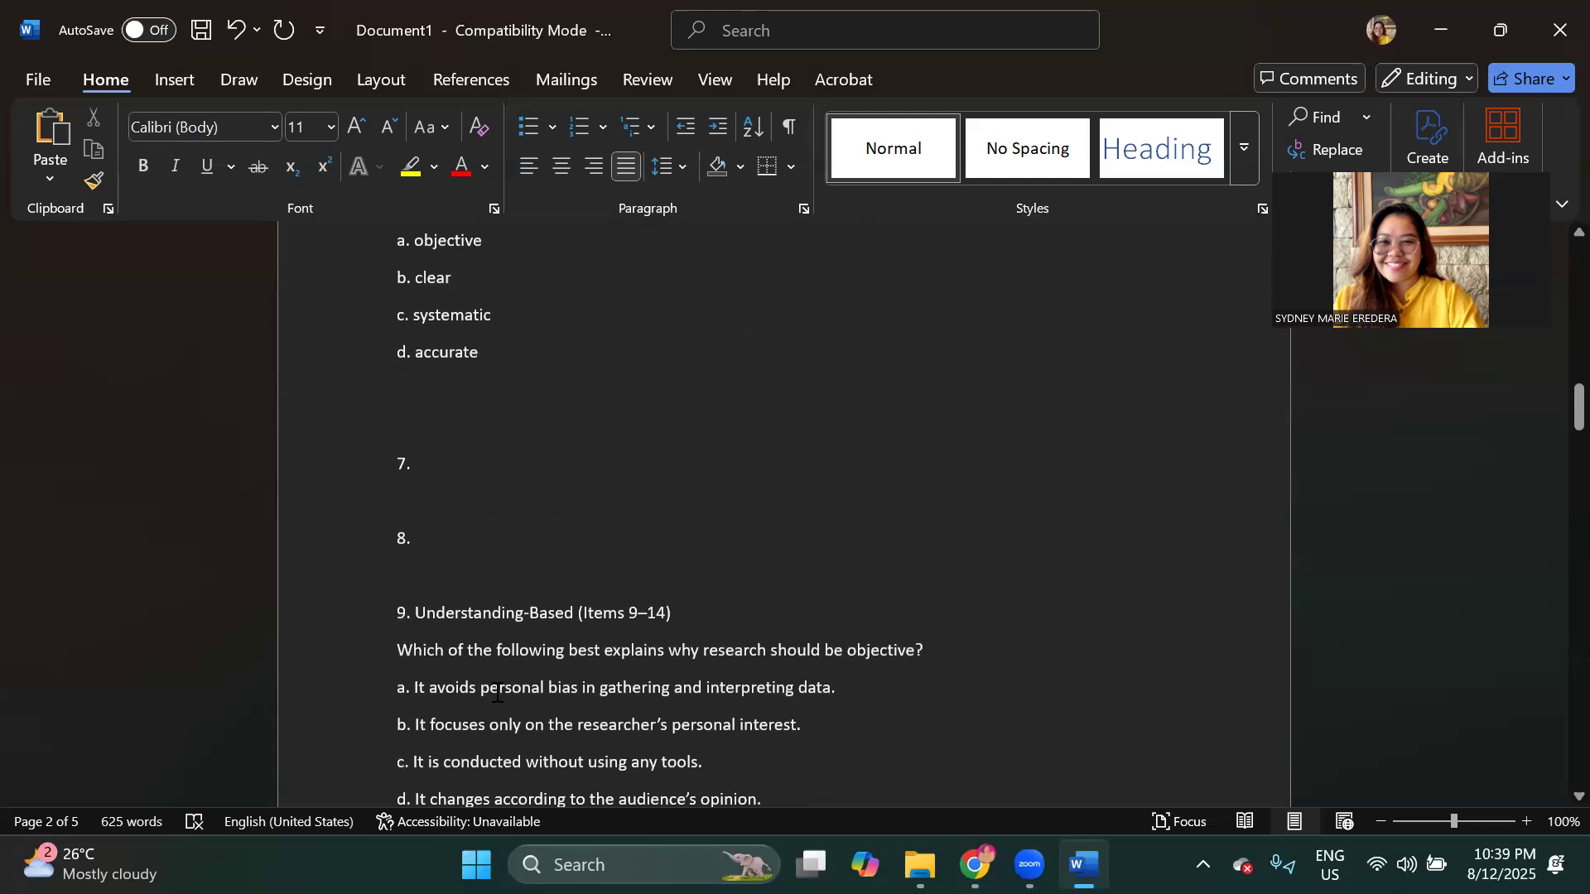
{"action": "left_click", "coordinate": [497, 687]}
{"action": "scroll", "coordinate": [497, 687], "scroll_direction": "down", "scroll_amount": 2}
{"action": "left_click_drag", "start_coordinate": [707, 492], "coordinate": [454, 492]}
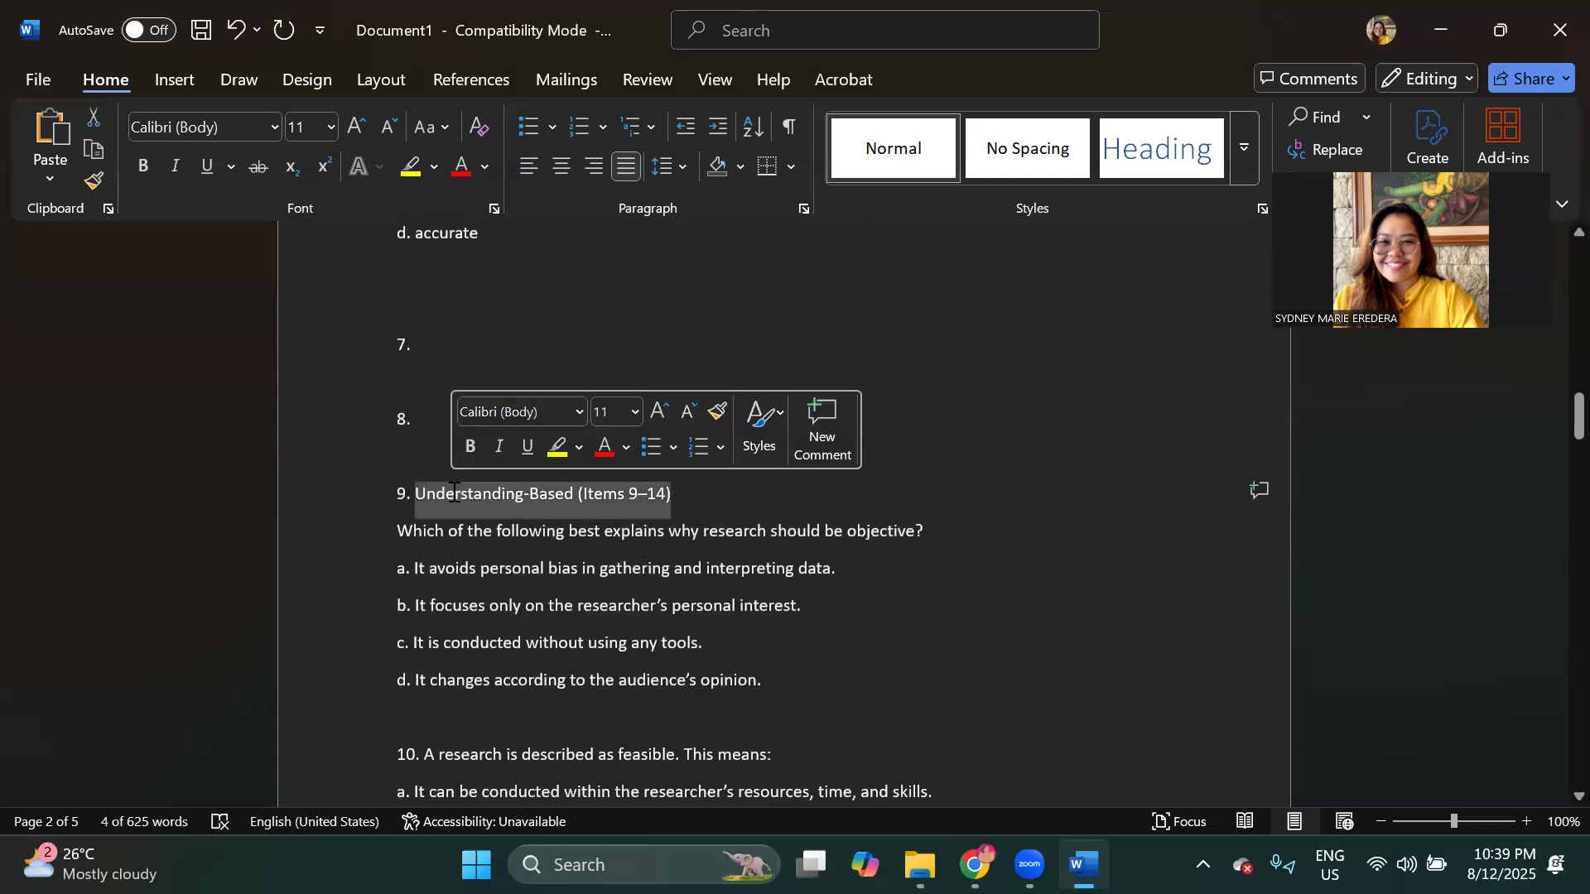
{"action": "key", "text": "BackSpace"}
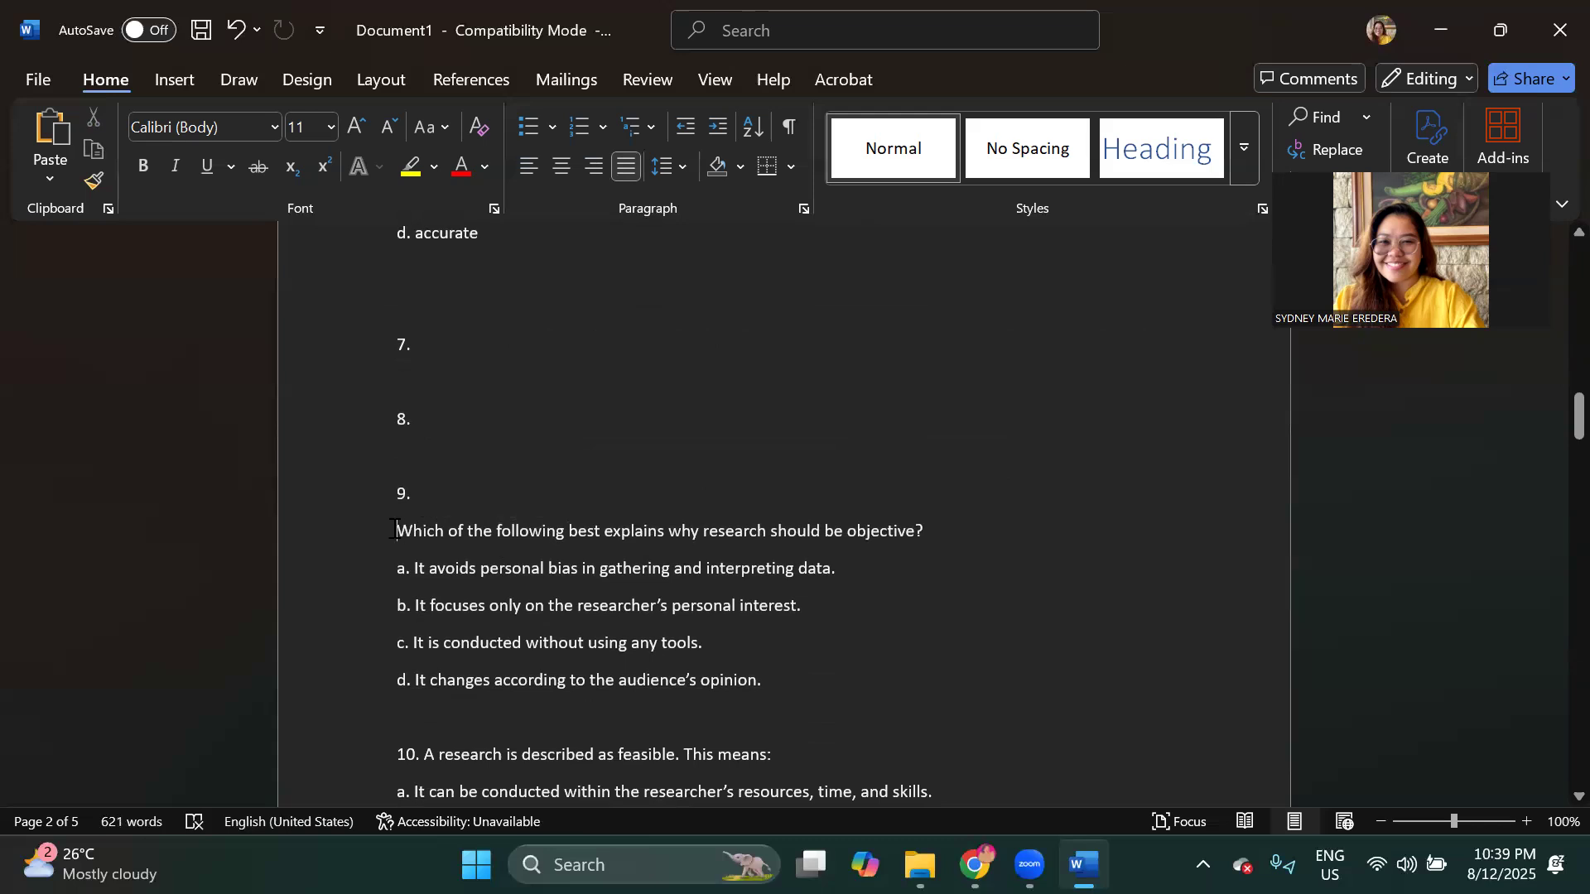
{"action": "left_click", "coordinate": [396, 530]}
{"action": "key", "text": "BackSpace"}
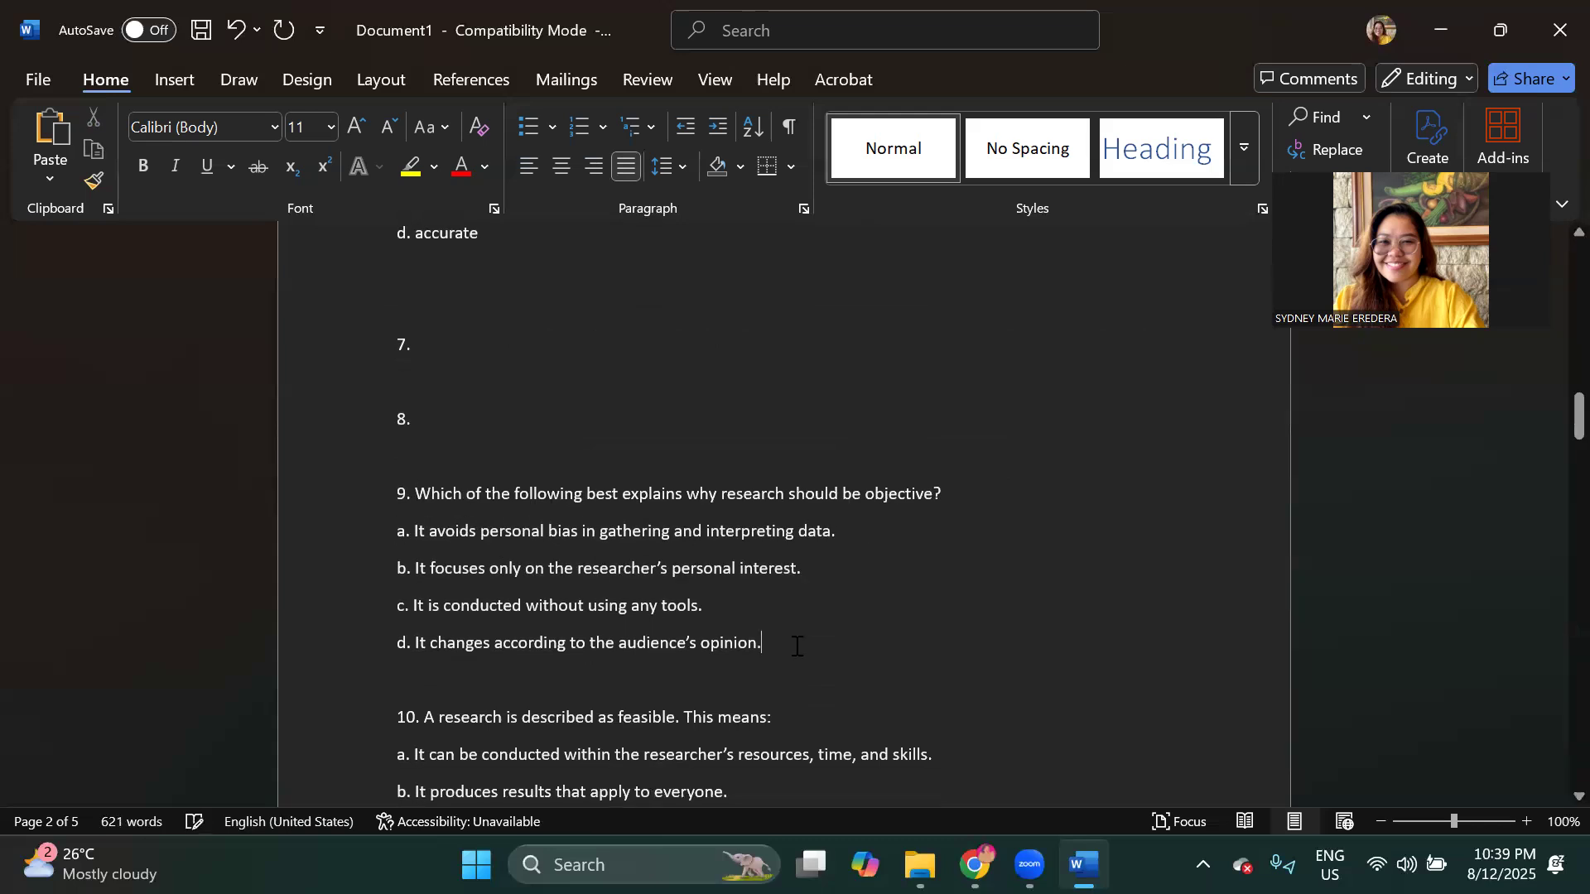
Step: Move the question on why research should be objective from item 9 to item 7, removing the extra blank line above it
{"action": "left_click_drag", "start_coordinate": [797, 646], "coordinate": [431, 500]}
{"action": "key", "text": "ctrl+c"}
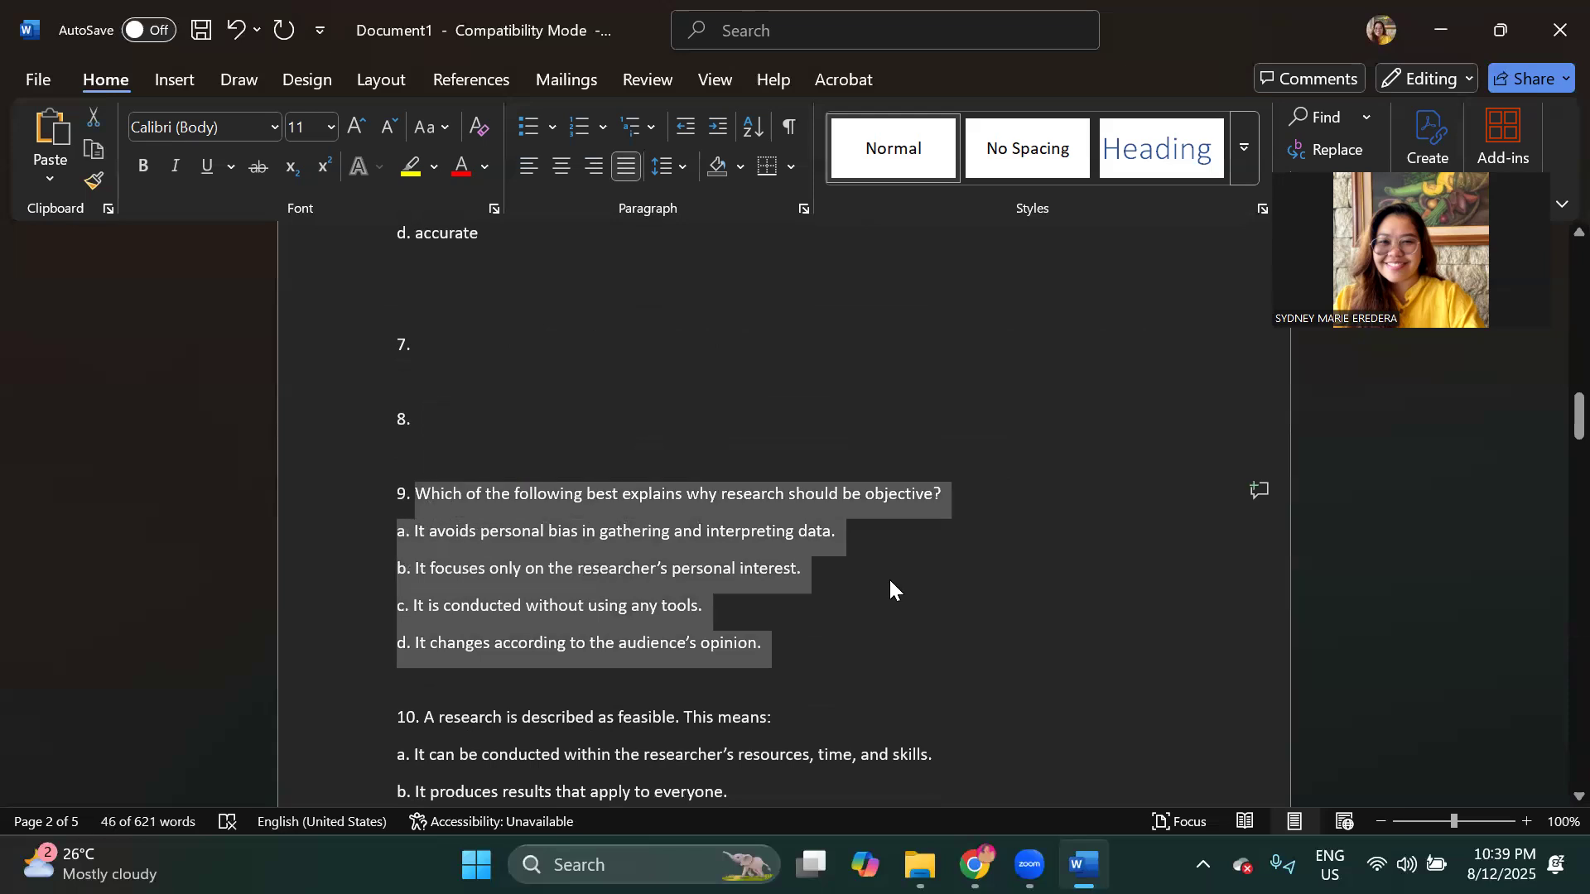
{"action": "key", "text": "BackSpace"}
{"action": "scroll", "coordinate": [888, 578], "scroll_direction": "up", "scroll_amount": 4}
{"action": "left_click", "coordinate": [447, 555]}
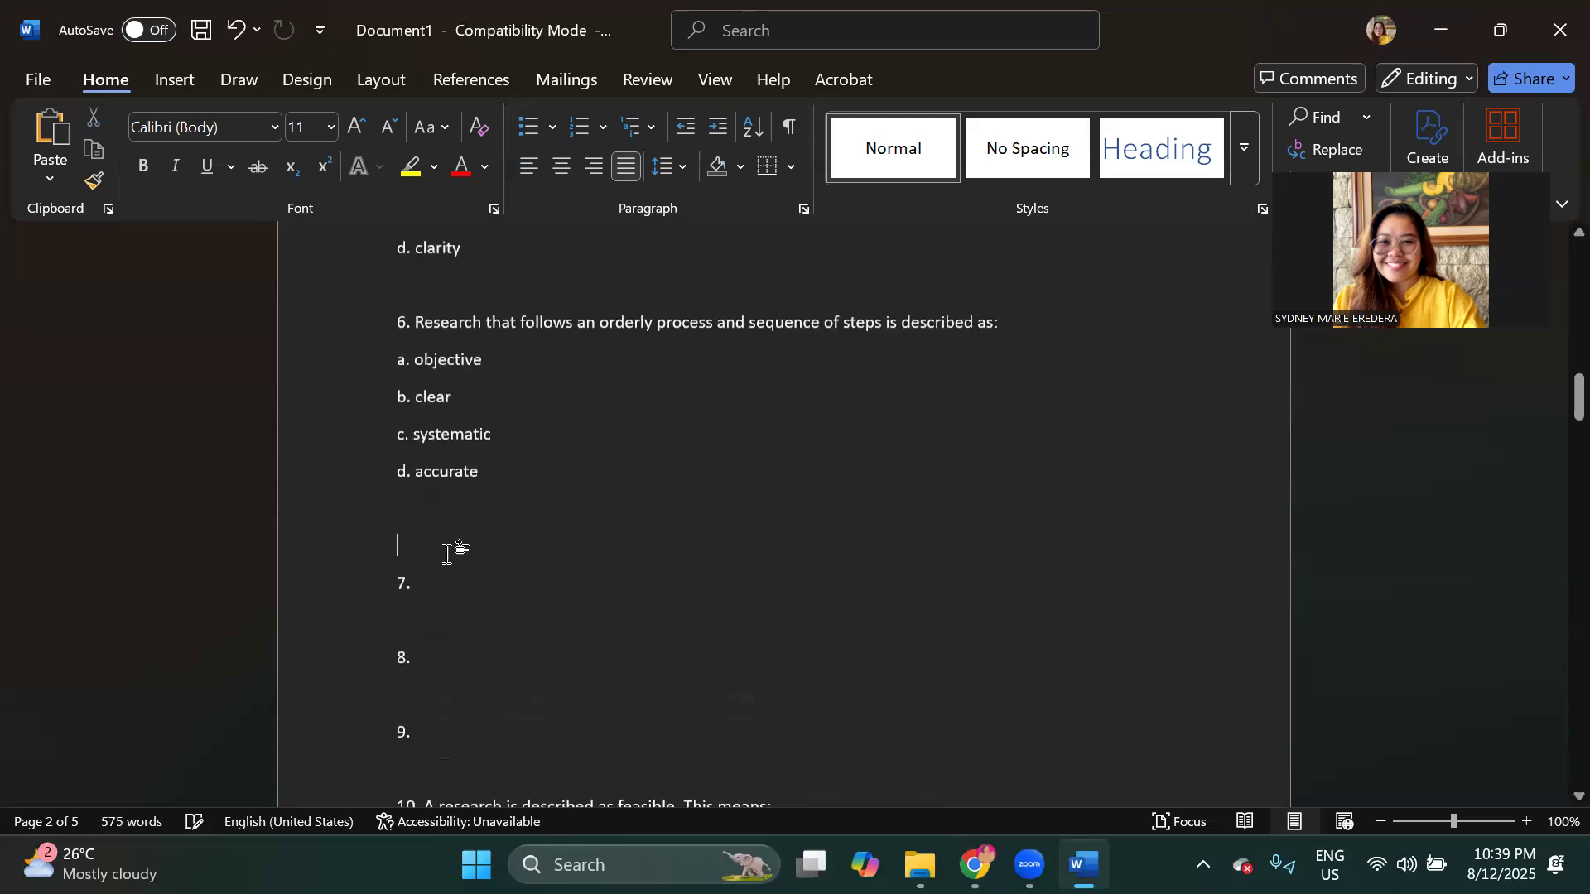
{"action": "key", "text": "BackSpace"}
{"action": "left_click", "coordinate": [460, 547]}
{"action": "key", "text": "ctrl+v"}
Step: Move the question on feasible research with its choices from item 10 to item 8, and remove the extra blank line above it
{"action": "scroll", "coordinate": [454, 547], "scroll_direction": "down", "scroll_amount": 5}
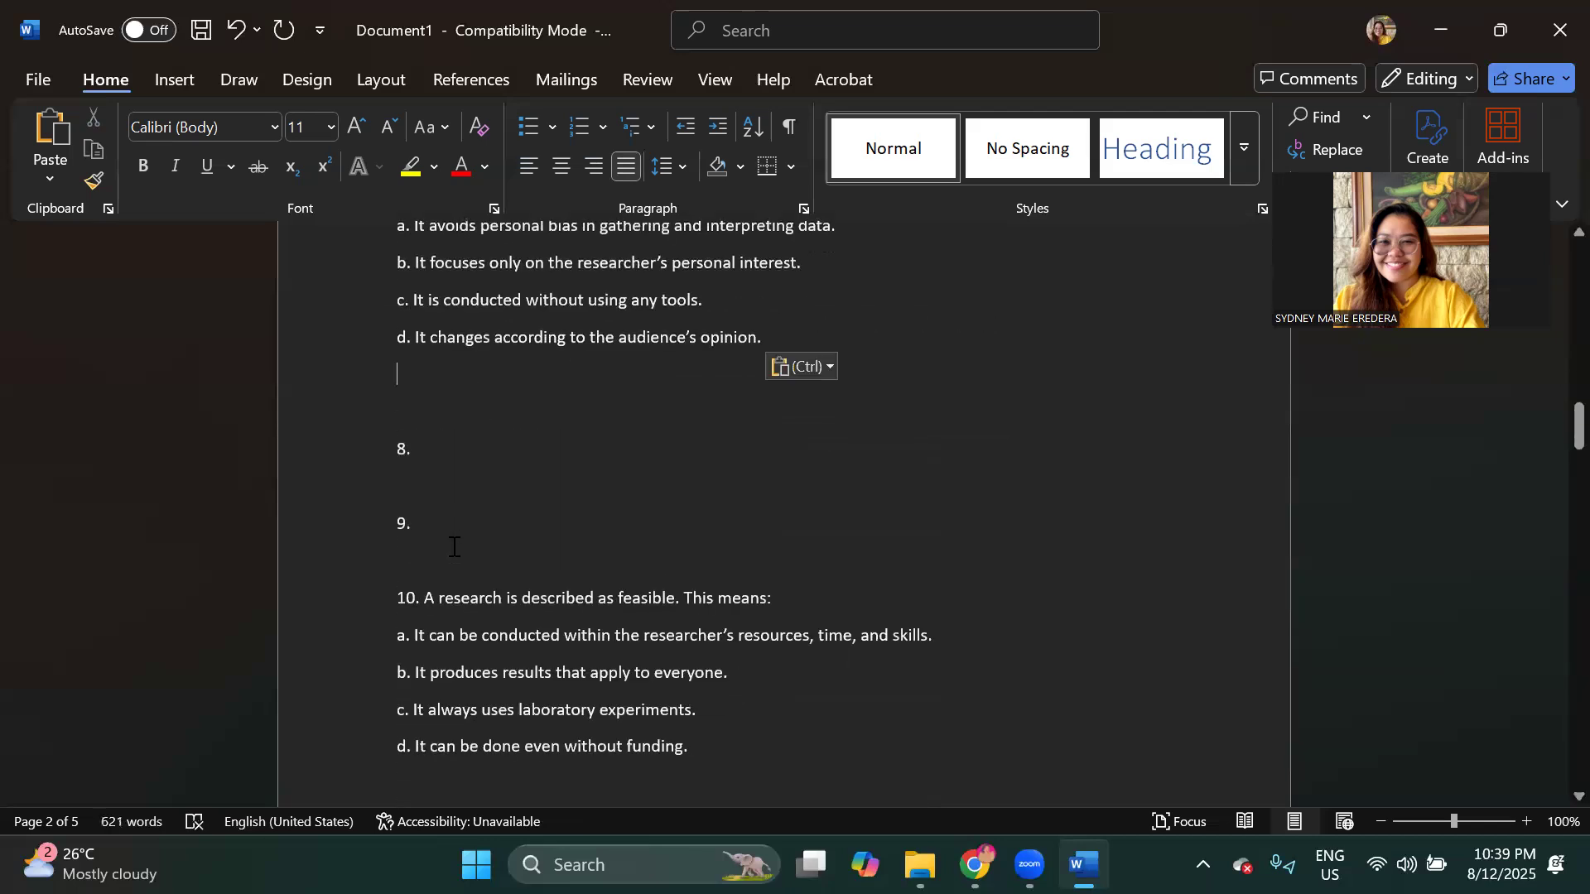
{"action": "left_click_drag", "start_coordinate": [752, 627], "coordinate": [424, 485]}
{"action": "key", "text": "ctrl+c"}
{"action": "key", "text": "BackSpace"}
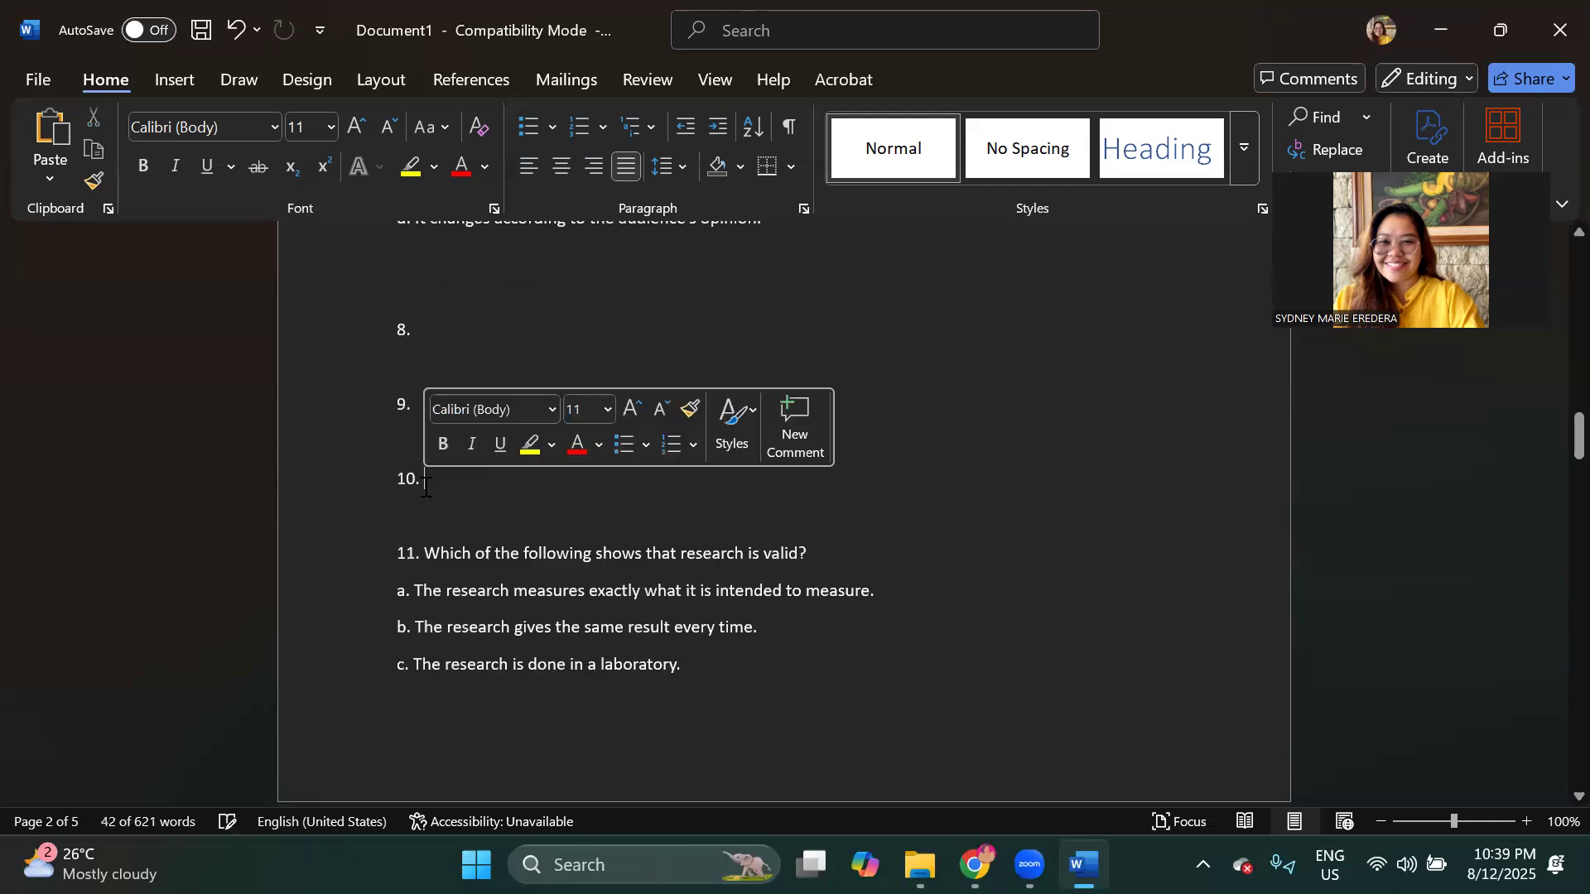
{"action": "scroll", "coordinate": [427, 496], "scroll_direction": "up", "scroll_amount": 2}
{"action": "key", "text": "ctrl+v"}
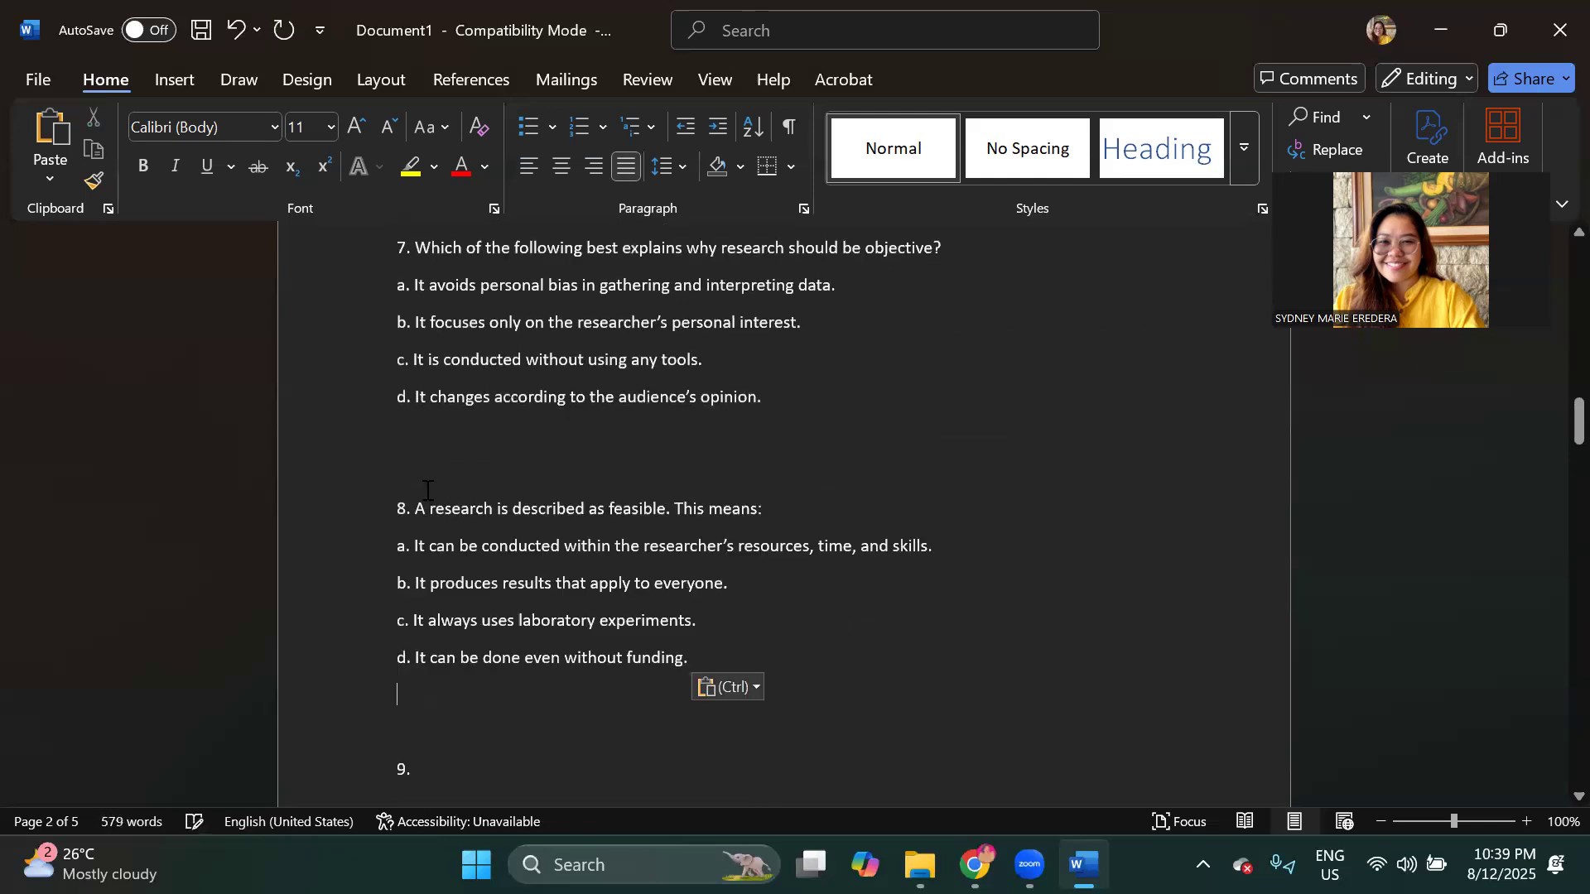
{"action": "key", "text": "BackSpace"}
{"action": "scroll", "coordinate": [433, 496], "scroll_direction": "down", "scroll_amount": 7}
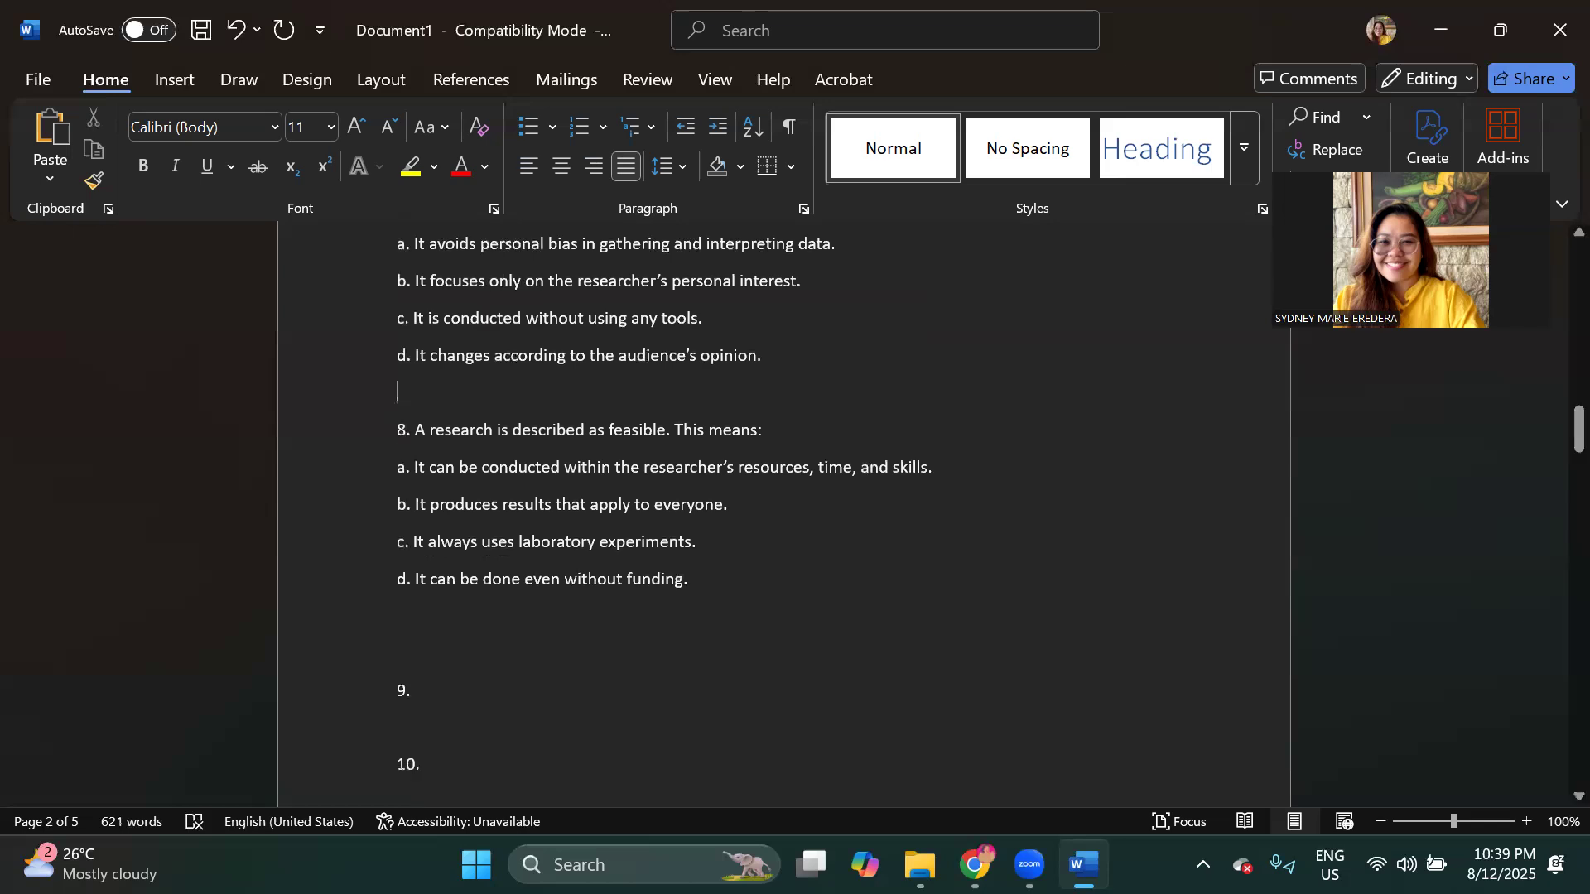
{"action": "scroll", "coordinate": [434, 497], "scroll_direction": "down", "scroll_amount": 1}
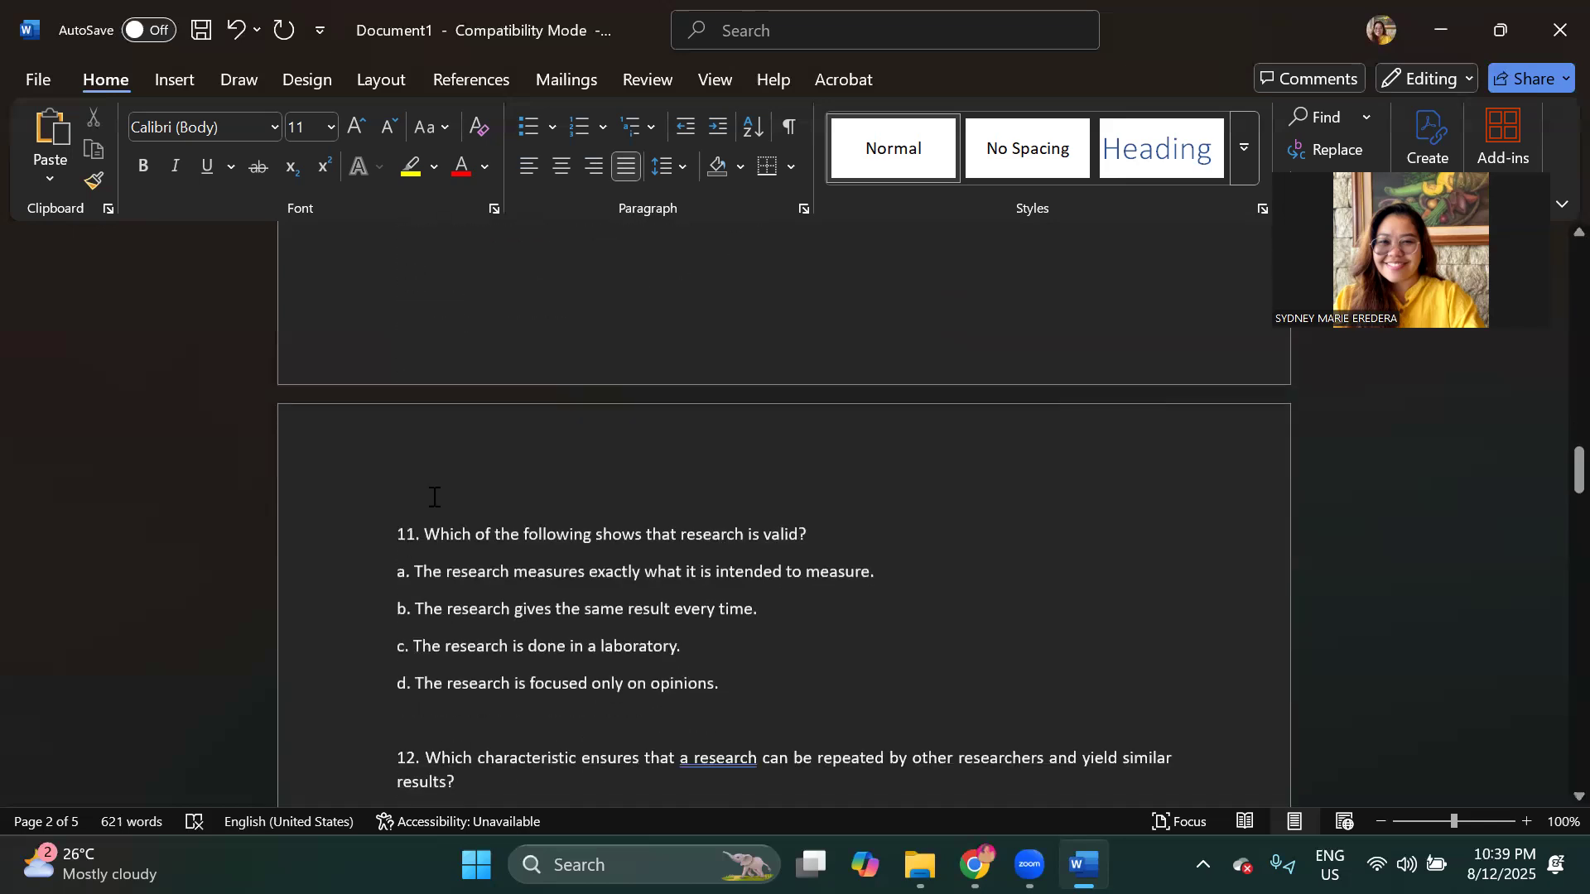
Step: Move the question on what shows research is valid, with its choices, from item 11 to item 9, and remove the extra blank line below it
{"action": "left_click_drag", "start_coordinate": [754, 683], "coordinate": [438, 536]}
{"action": "key", "text": "ctrl+c"}
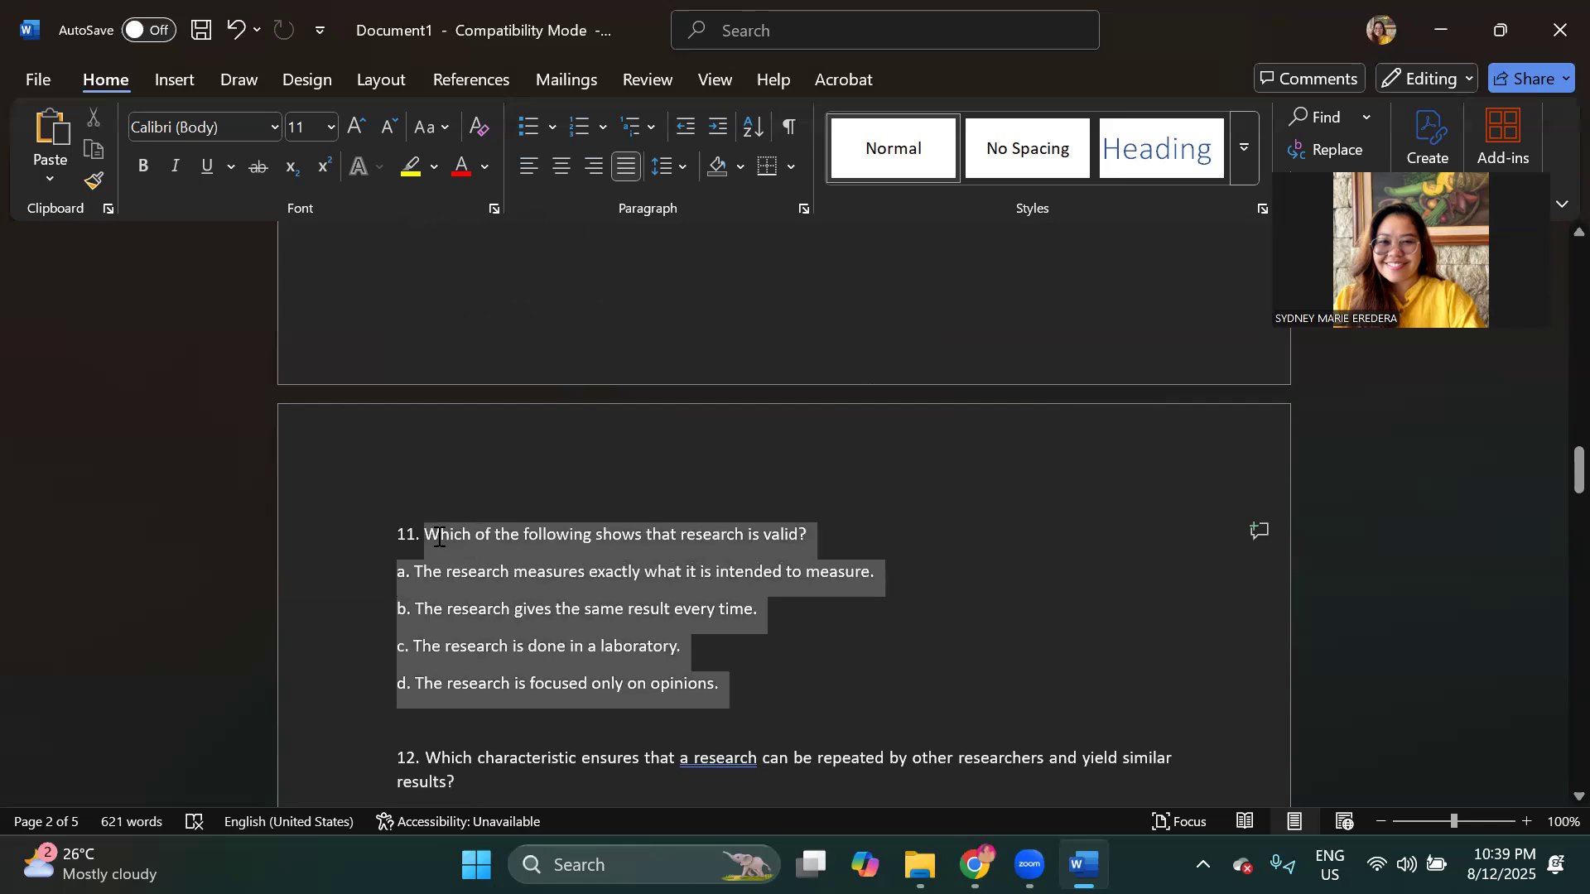
{"action": "key", "text": "BackSpace"}
{"action": "scroll", "coordinate": [472, 496], "scroll_direction": "up", "scroll_amount": 3}
{"action": "left_click", "coordinate": [468, 368]}
{"action": "key", "text": "ctrl+v"}
{"action": "scroll", "coordinate": [610, 494], "scroll_direction": "down", "scroll_amount": 2}
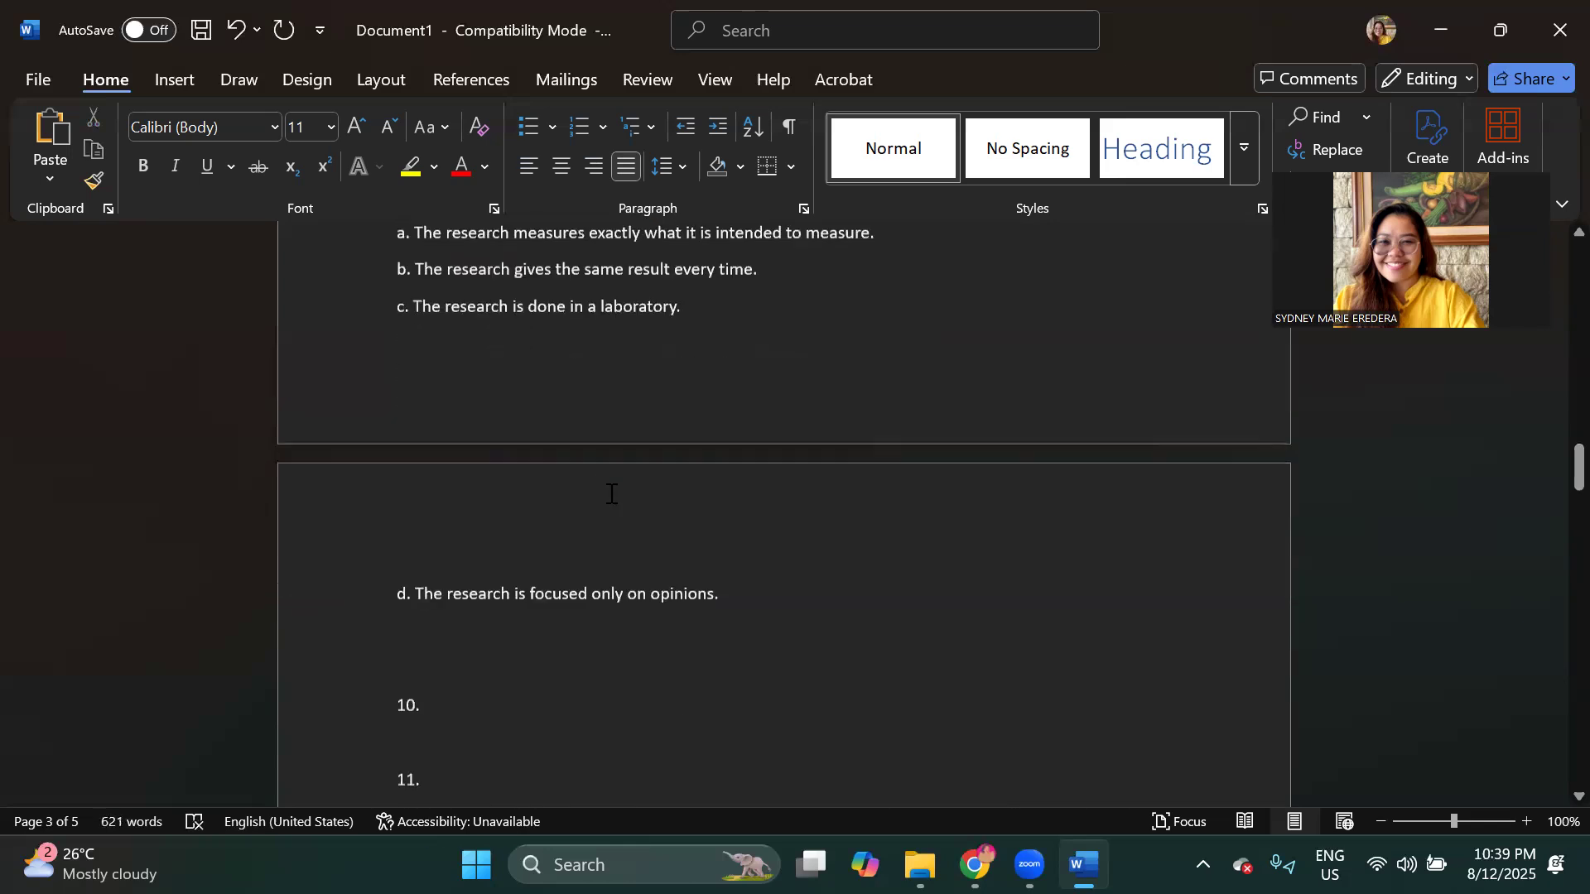
{"action": "key", "text": "BackSpace"}
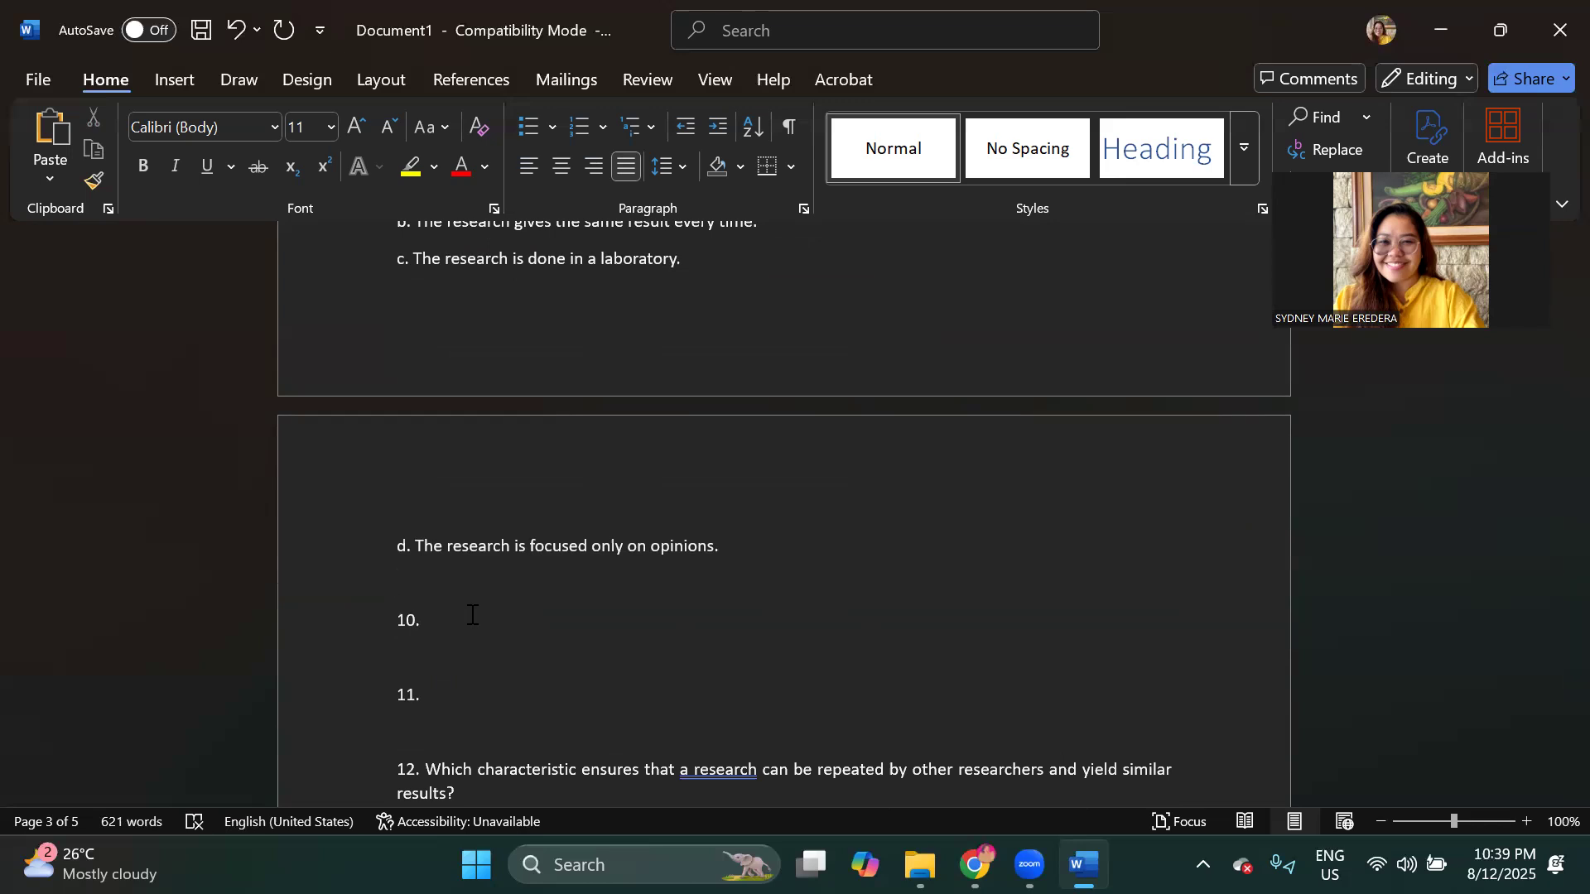
Step: Move the question on research that can be repeated with similar results, with its choices, from item 12 to item 10
{"action": "scroll", "coordinate": [472, 615], "scroll_direction": "down", "scroll_amount": 3}
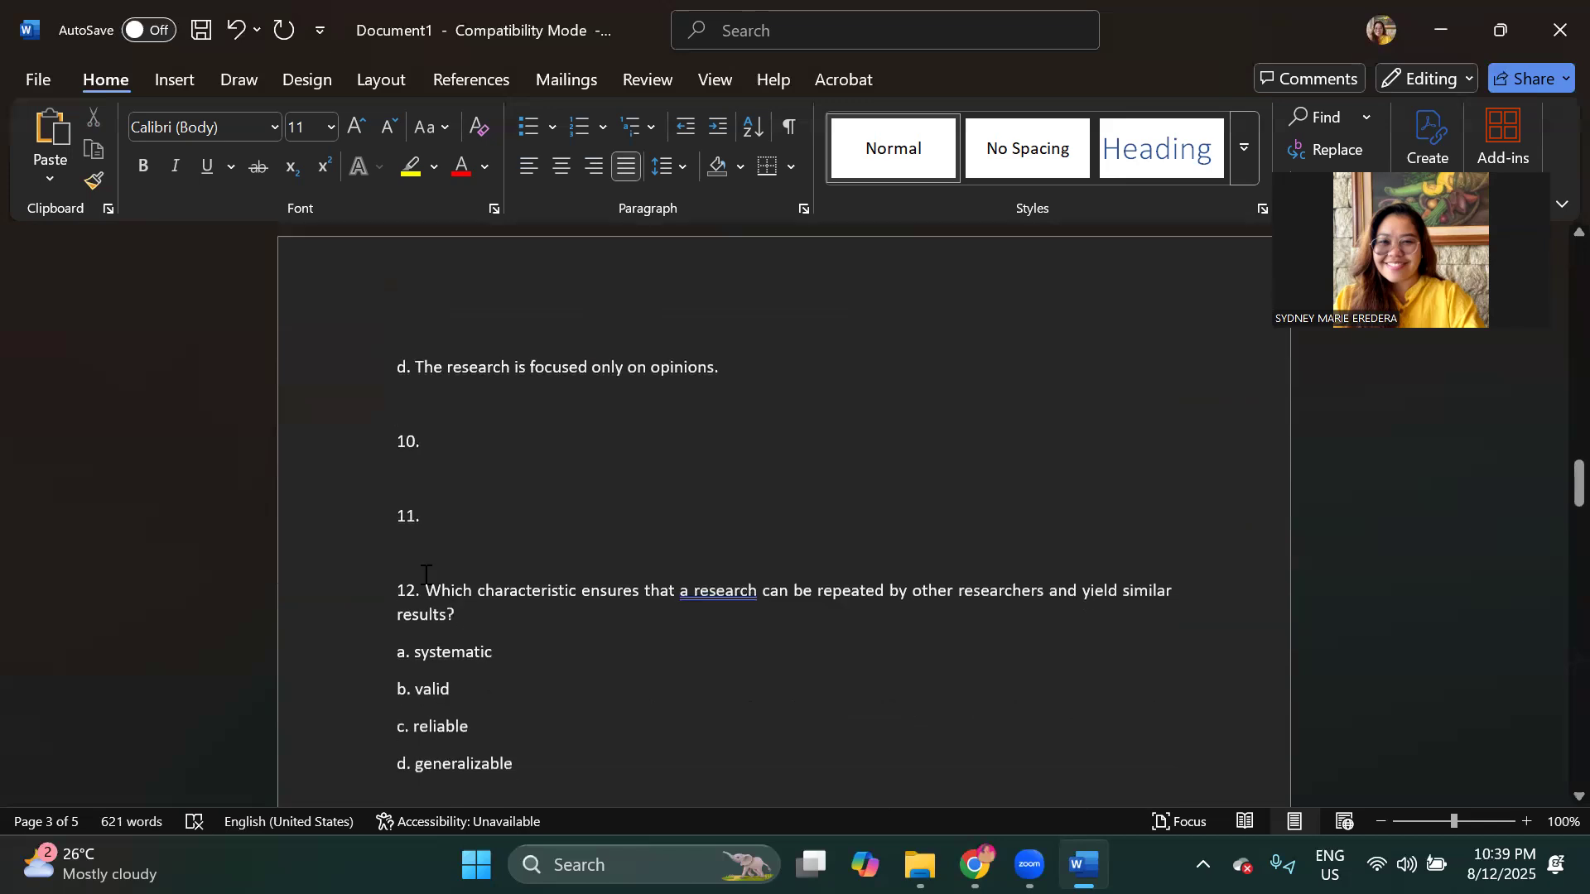
{"action": "left_click_drag", "start_coordinate": [427, 593], "coordinate": [521, 708]}
{"action": "key", "text": "shift+Down"}
{"action": "key", "text": "ctrl+c"}
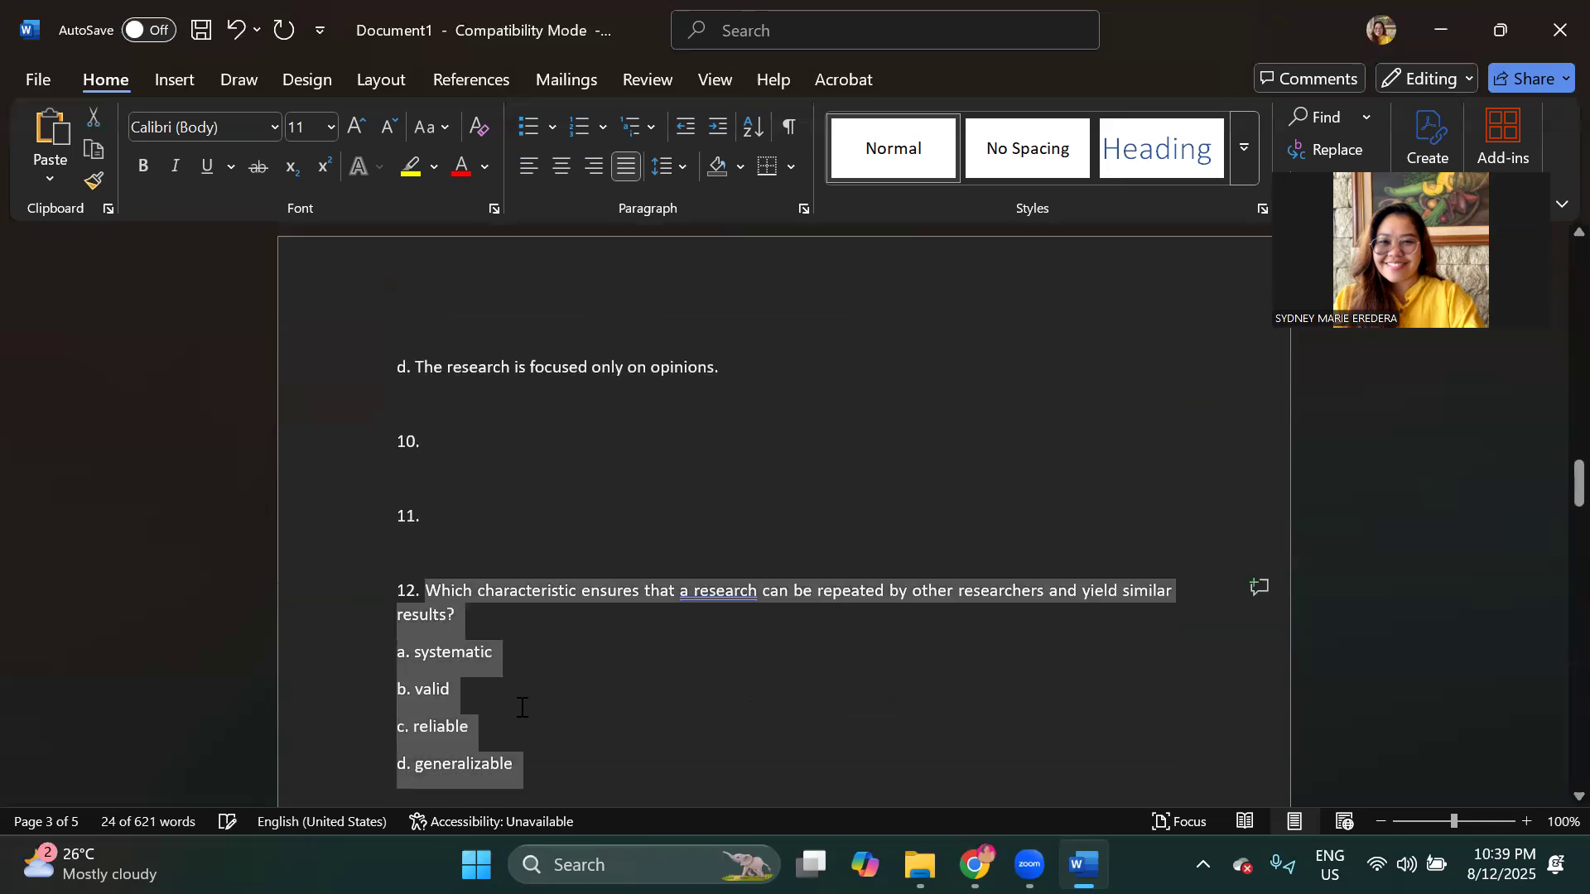
{"action": "key", "text": "BackSpace"}
{"action": "left_click", "coordinate": [539, 430]}
{"action": "key", "text": "ctrl+v"}
Step: Move the student reading speed question with its choices from item 13 to item 11, and remove the extra blank line above it
{"action": "scroll", "coordinate": [505, 464], "scroll_direction": "down", "scroll_amount": 5}
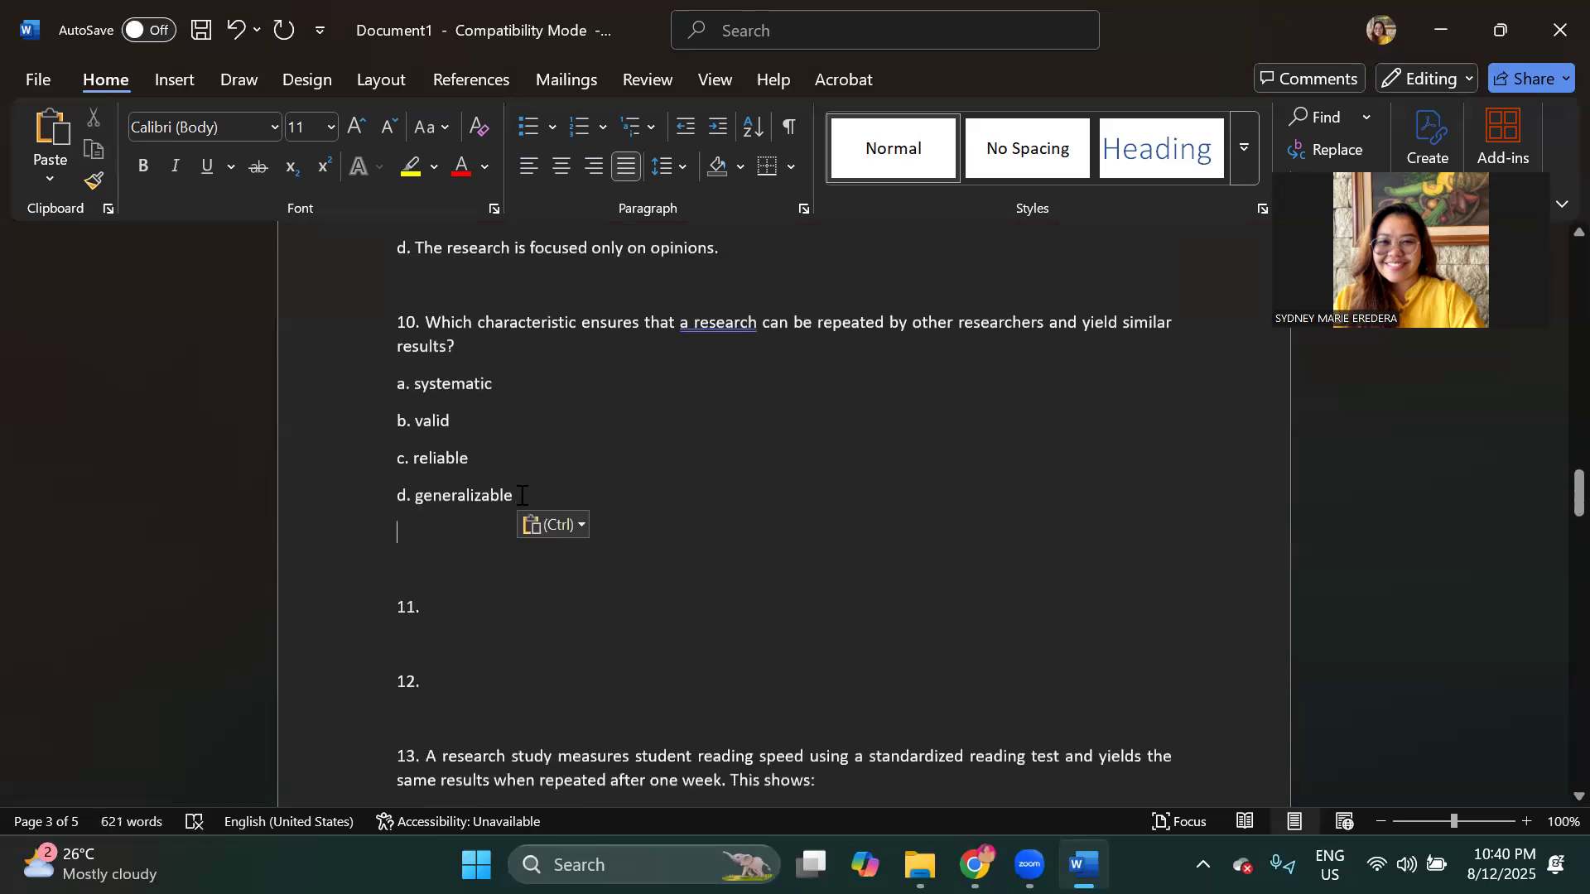
{"action": "left_click_drag", "start_coordinate": [419, 580], "coordinate": [485, 754]}
{"action": "left_click", "coordinate": [424, 583]}
{"action": "left_click_drag", "start_coordinate": [419, 580], "coordinate": [487, 753]}
{"action": "key", "text": "ctrl+c"}
{"action": "key", "text": "BackSpace"}
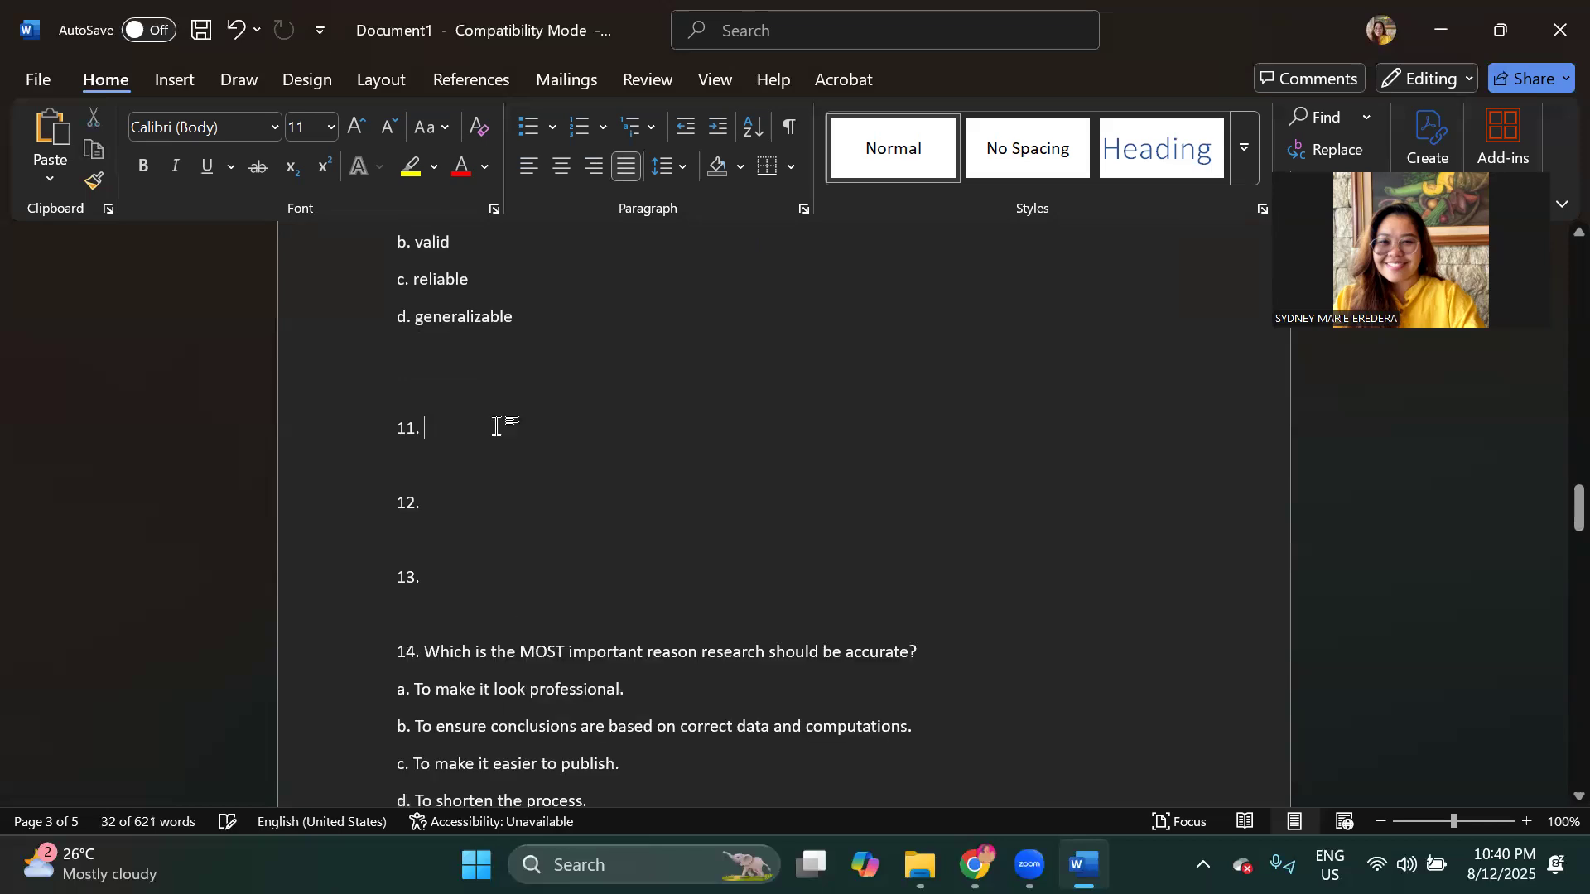
{"action": "left_click", "coordinate": [493, 428]}
{"action": "key", "text": "ctrl+v"}
{"action": "left_click", "coordinate": [439, 362]}
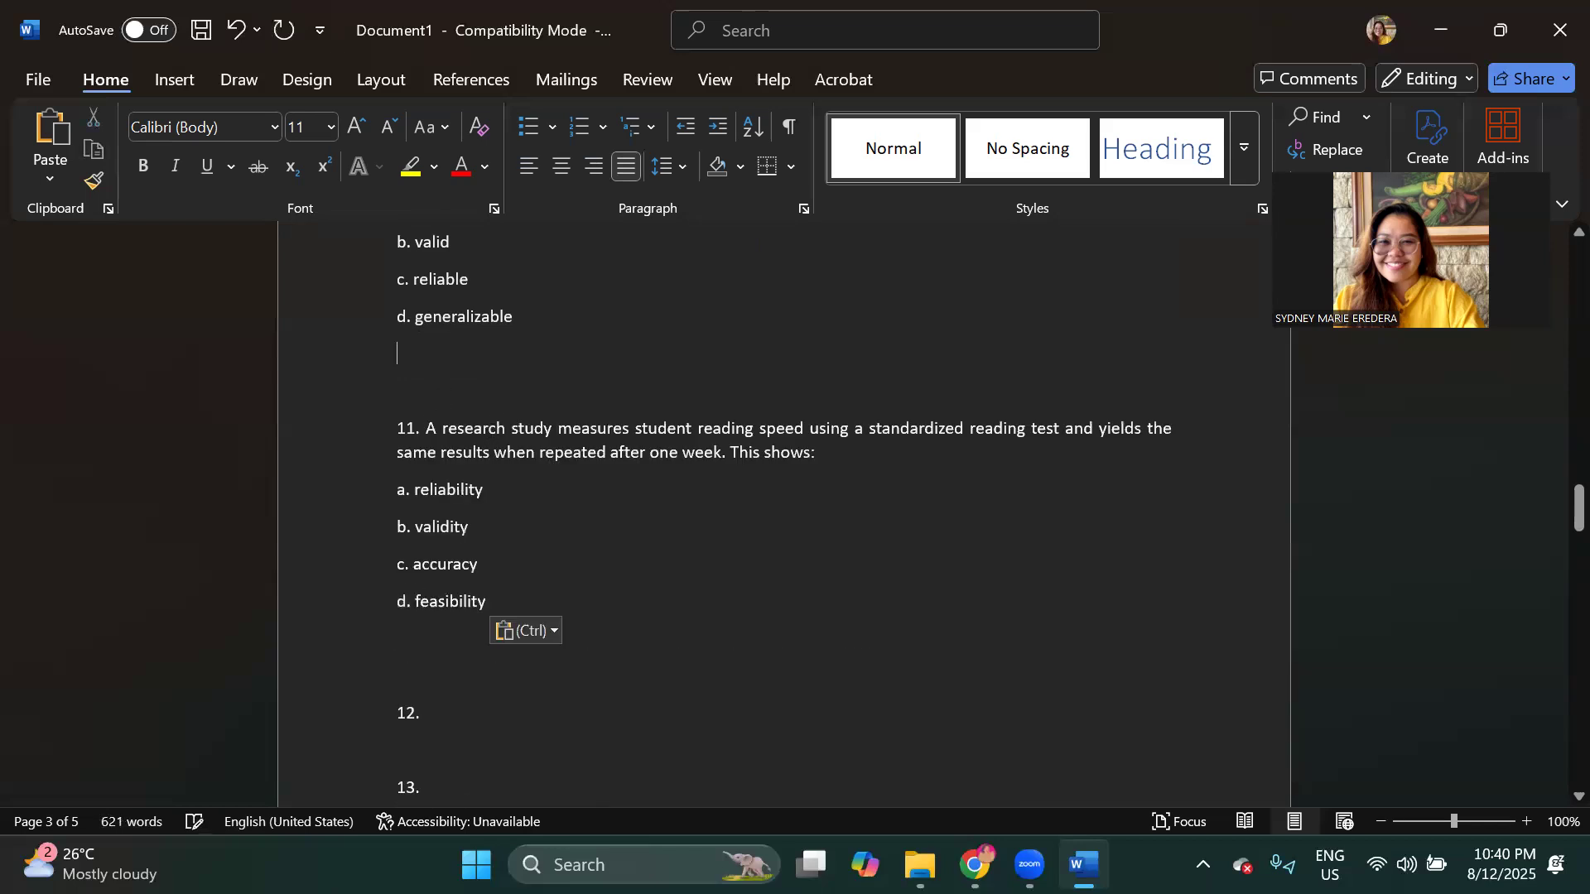
{"action": "key", "text": "Delete"}
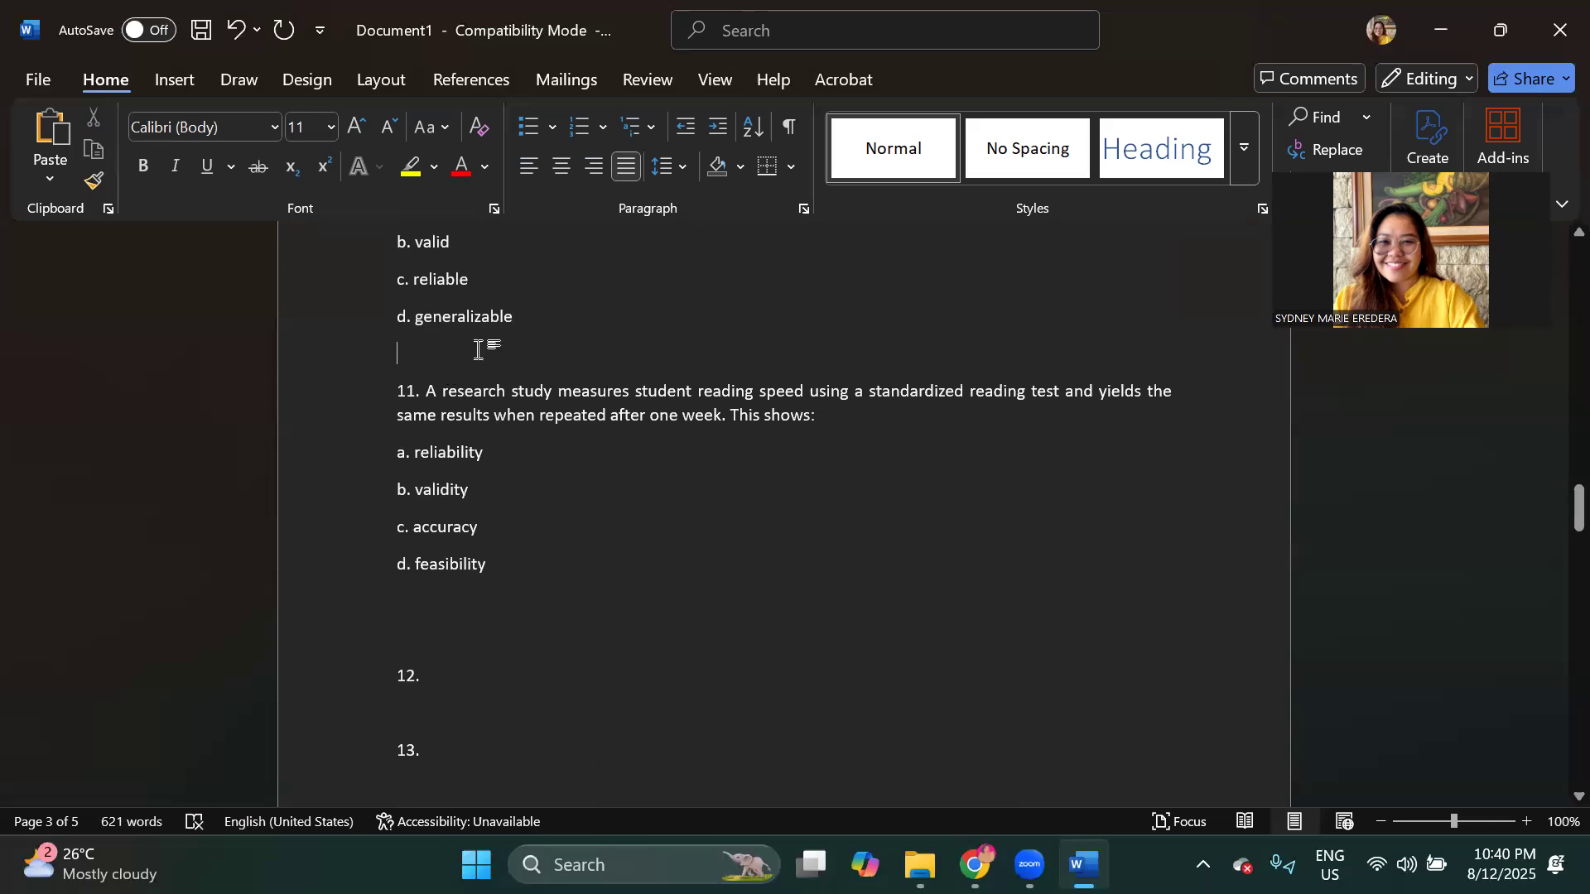
{"action": "key", "text": "BackSpace"}
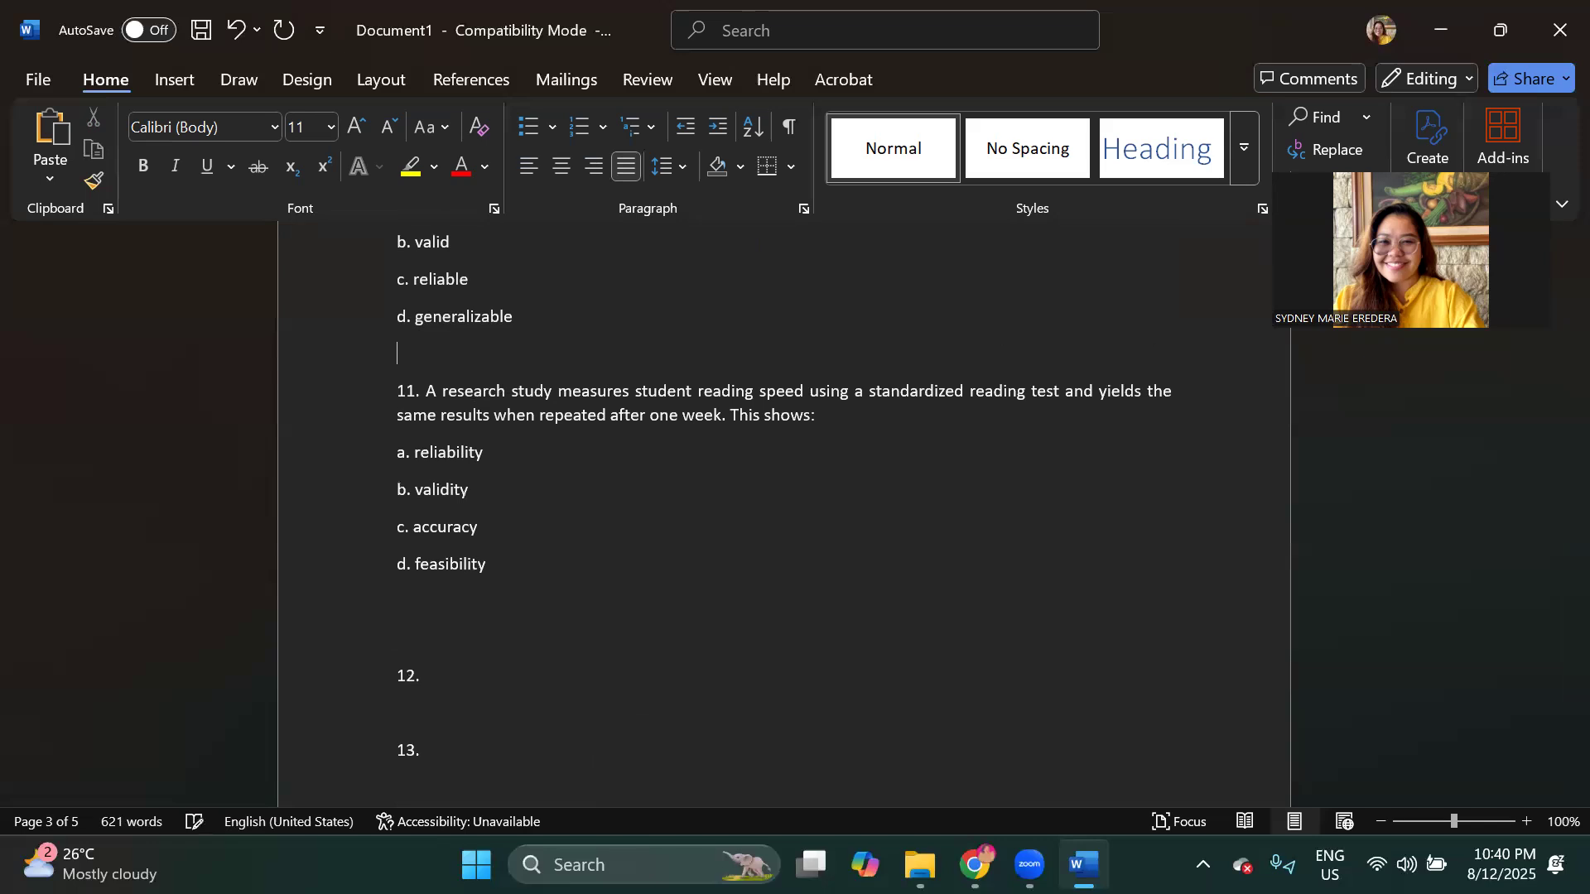
Step: Move the question on why research should be accurate from item 14 to item 12, removing the extra blank line above it
{"action": "scroll", "coordinate": [542, 356], "scroll_direction": "down", "scroll_amount": 3}
{"action": "left_click", "coordinate": [520, 534]}
{"action": "left_click_drag", "start_coordinate": [425, 648], "coordinate": [664, 560]}
{"action": "key", "text": "ctrl+c"}
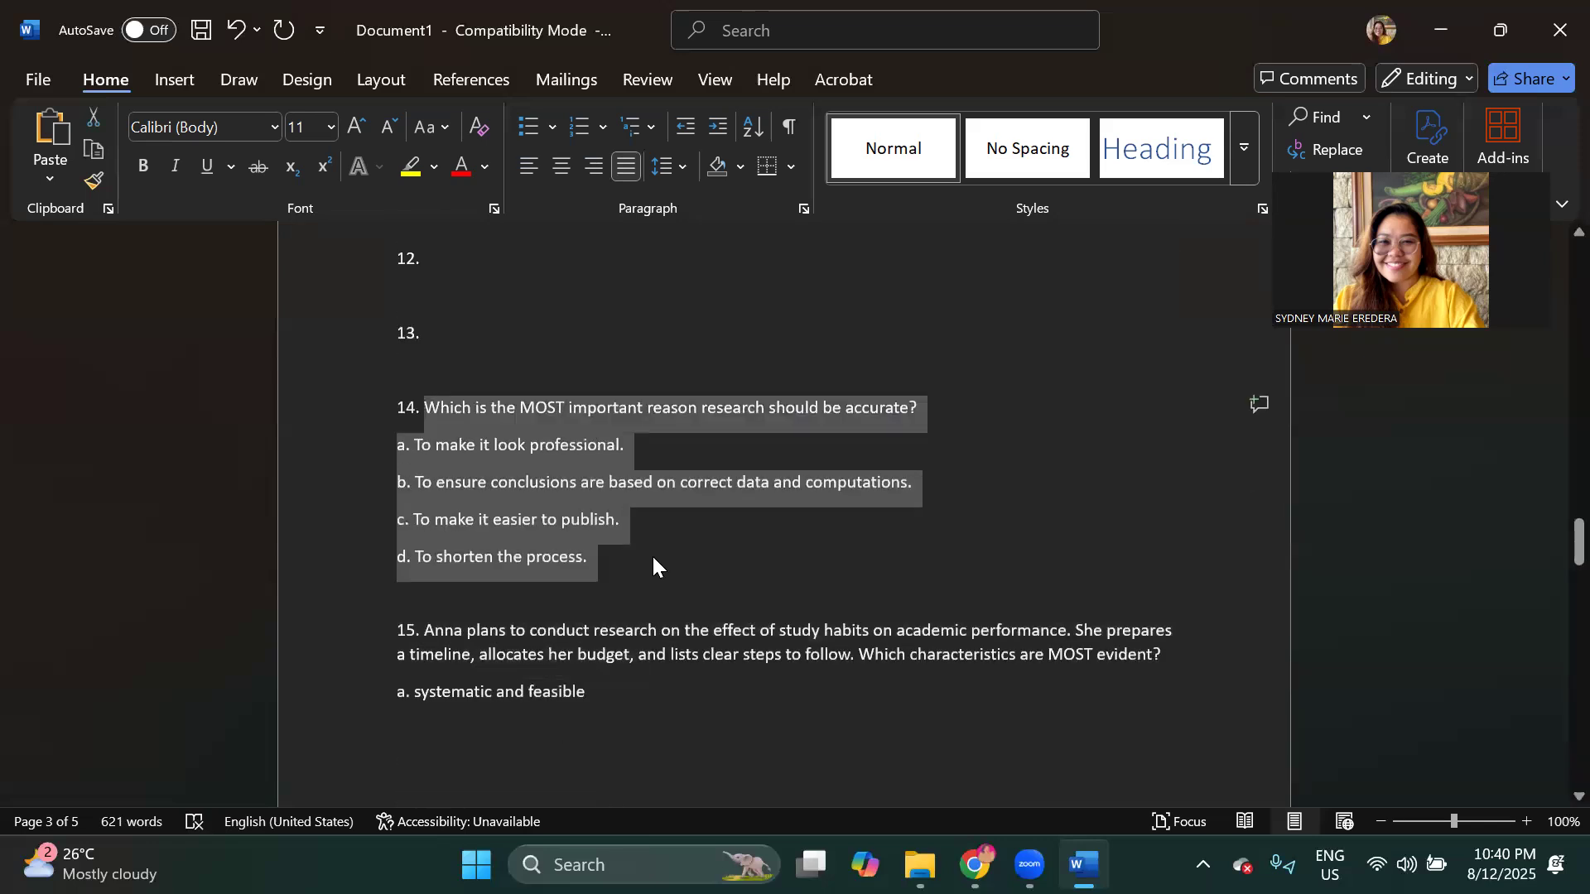
{"action": "key", "text": "BackSpace"}
{"action": "scroll", "coordinate": [543, 522], "scroll_direction": "up", "scroll_amount": 3}
{"action": "left_click", "coordinate": [465, 462]}
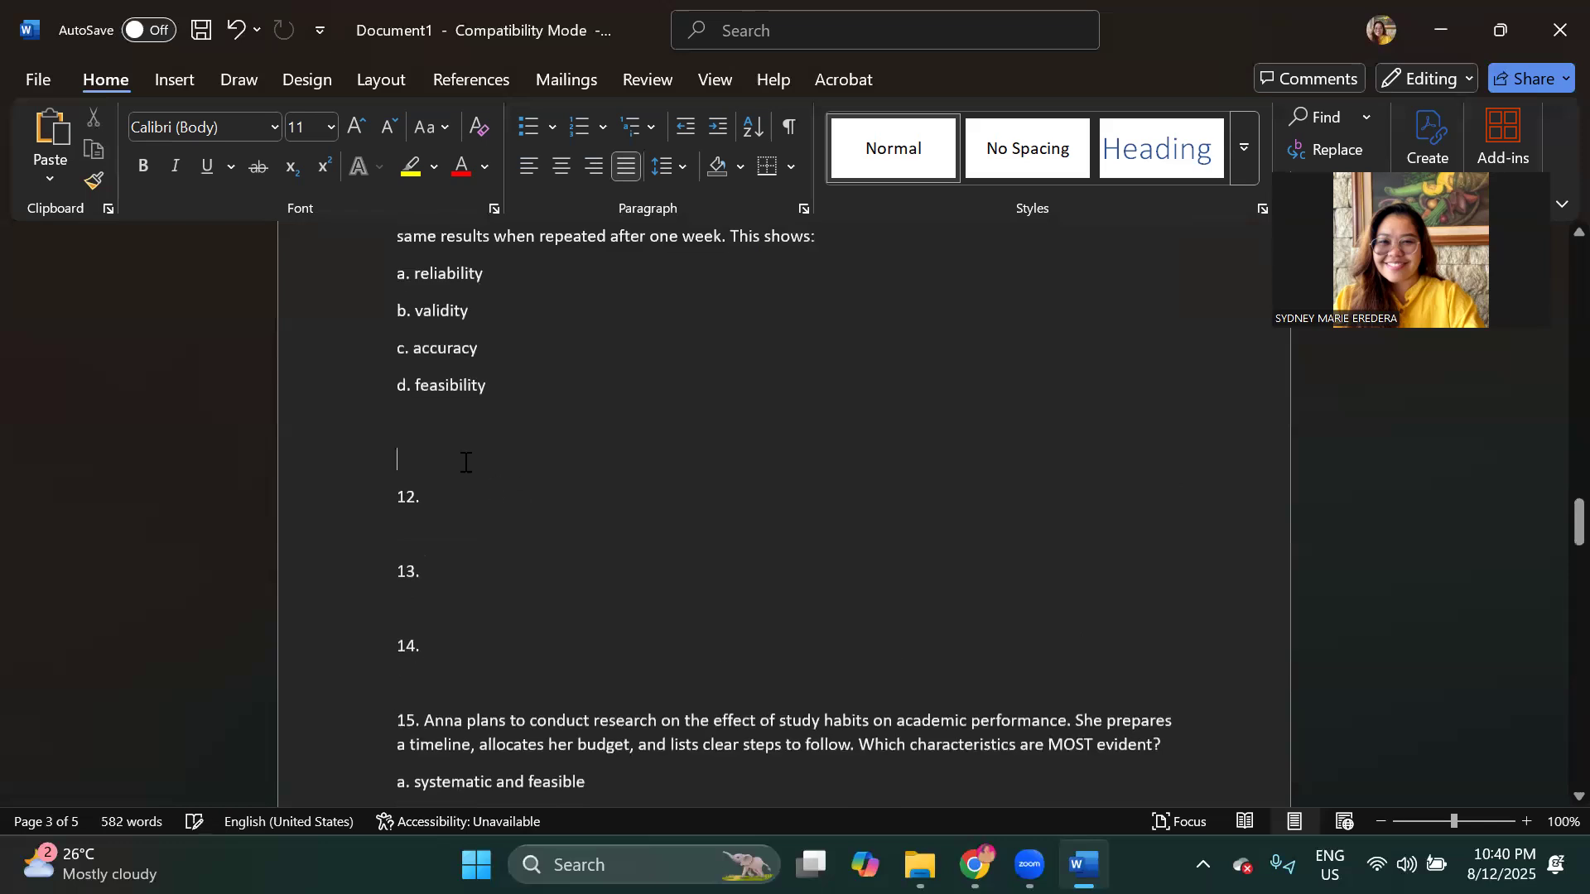
{"action": "key", "text": "BackSpace"}
{"action": "left_click", "coordinate": [461, 457]}
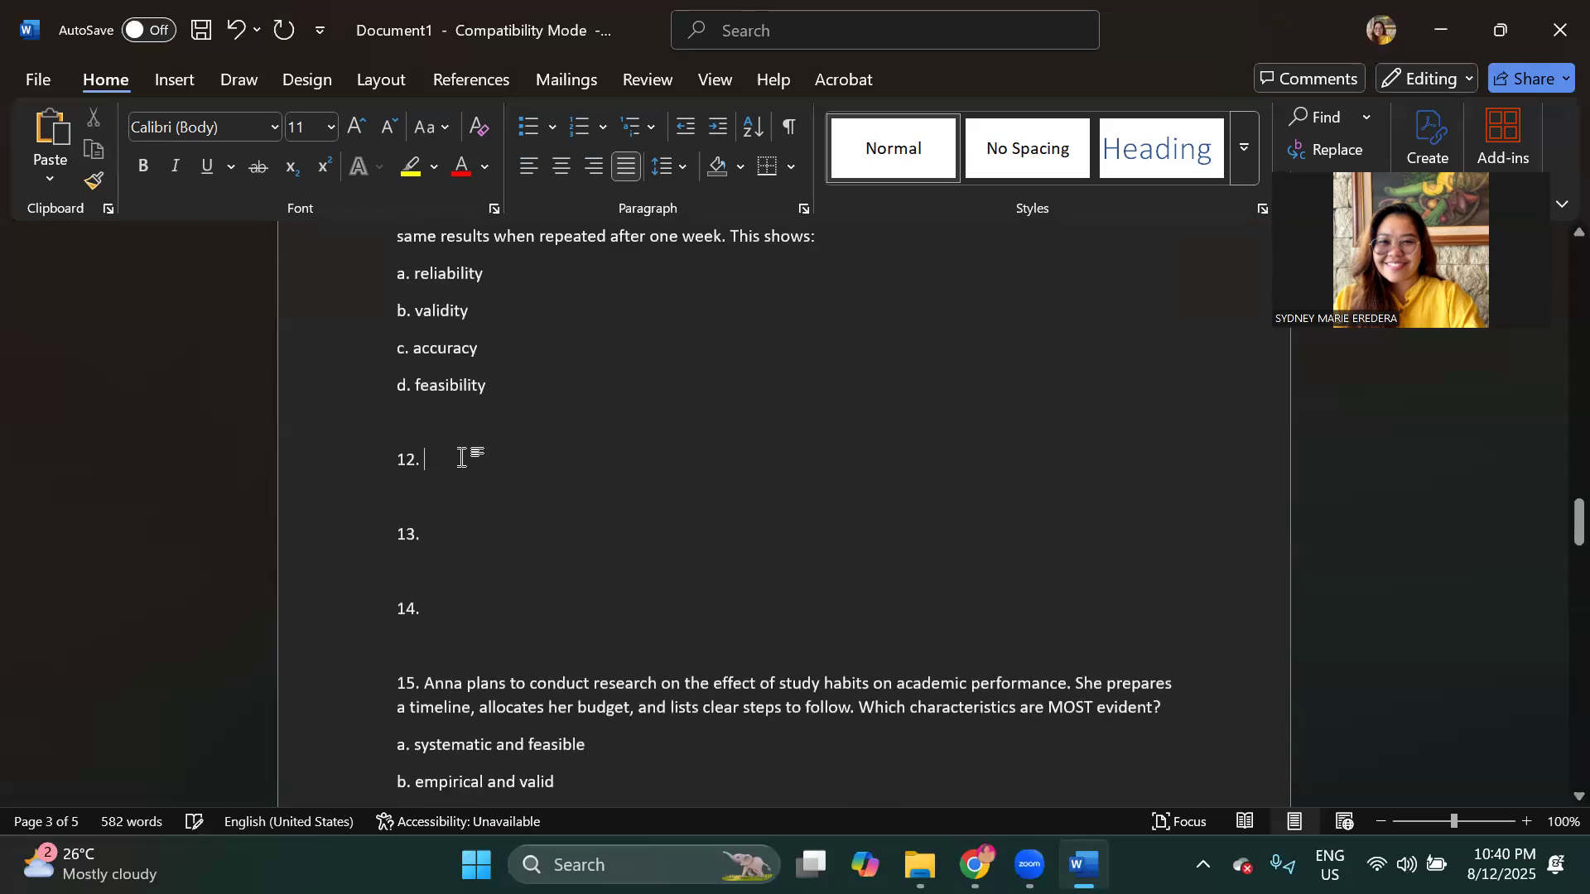
{"action": "key", "text": "ctrl+v"}
Step: Move the study habits question with its choices from item 15 to item 13, and remove the extra blank line above it
{"action": "scroll", "coordinate": [472, 468], "scroll_direction": "down", "scroll_amount": 5}
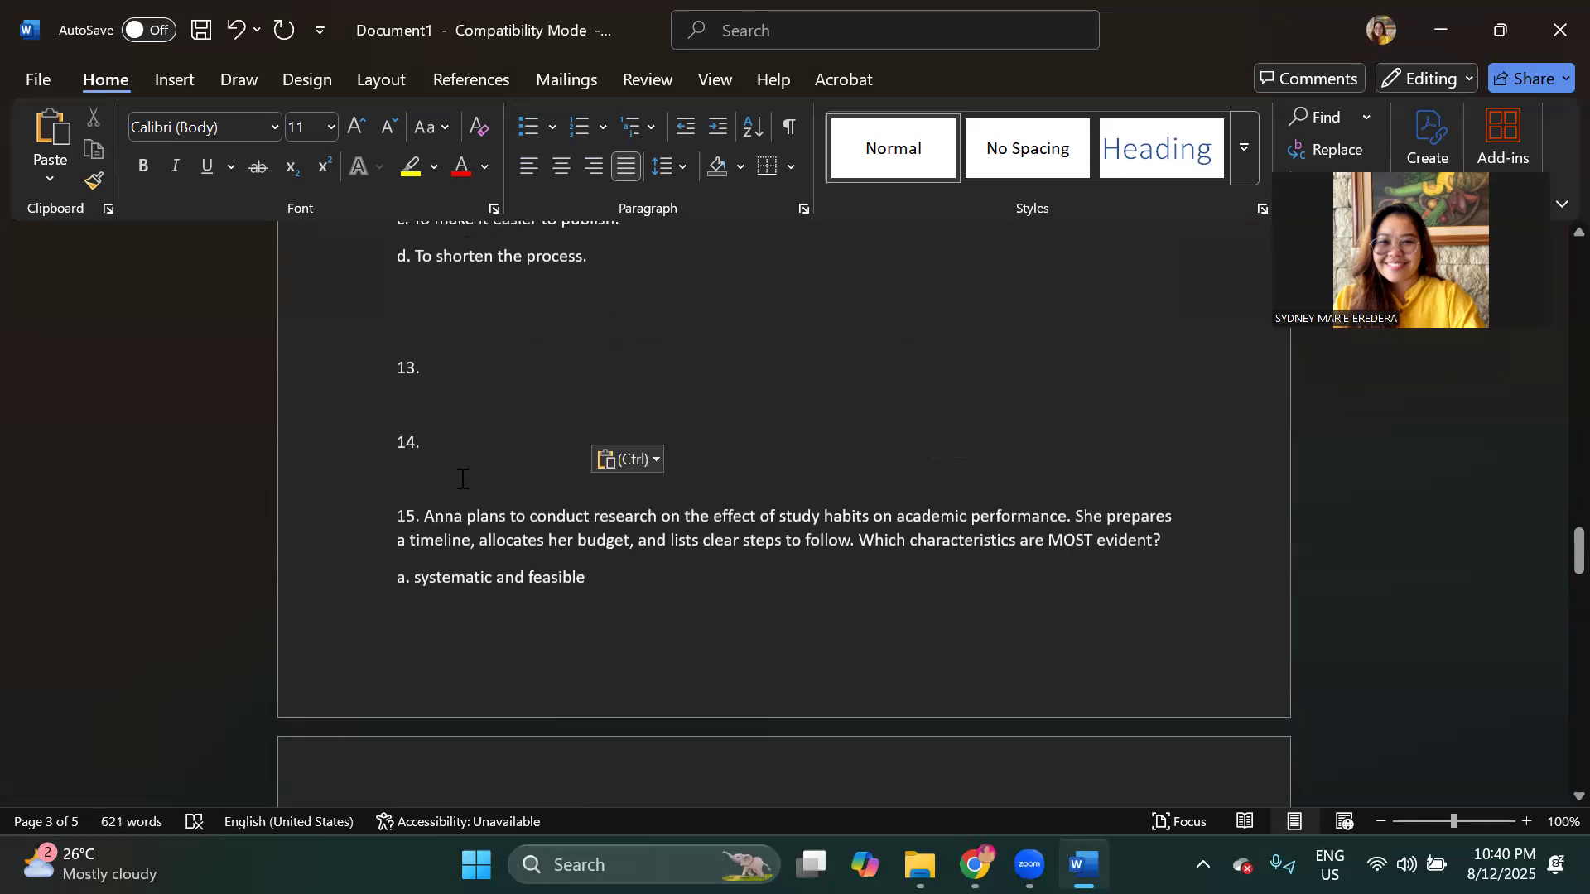
{"action": "left_click_drag", "start_coordinate": [426, 519], "coordinate": [612, 699]}
{"action": "scroll", "coordinate": [519, 604], "scroll_direction": "down", "scroll_amount": 5}
{"action": "key", "text": "ctrl+x"}
{"action": "scroll", "coordinate": [540, 544], "scroll_direction": "up", "scroll_amount": 3}
{"action": "scroll", "coordinate": [539, 544], "scroll_direction": "up", "scroll_amount": 3}
{"action": "left_click", "coordinate": [506, 391]}
{"action": "left_click", "coordinate": [503, 416]}
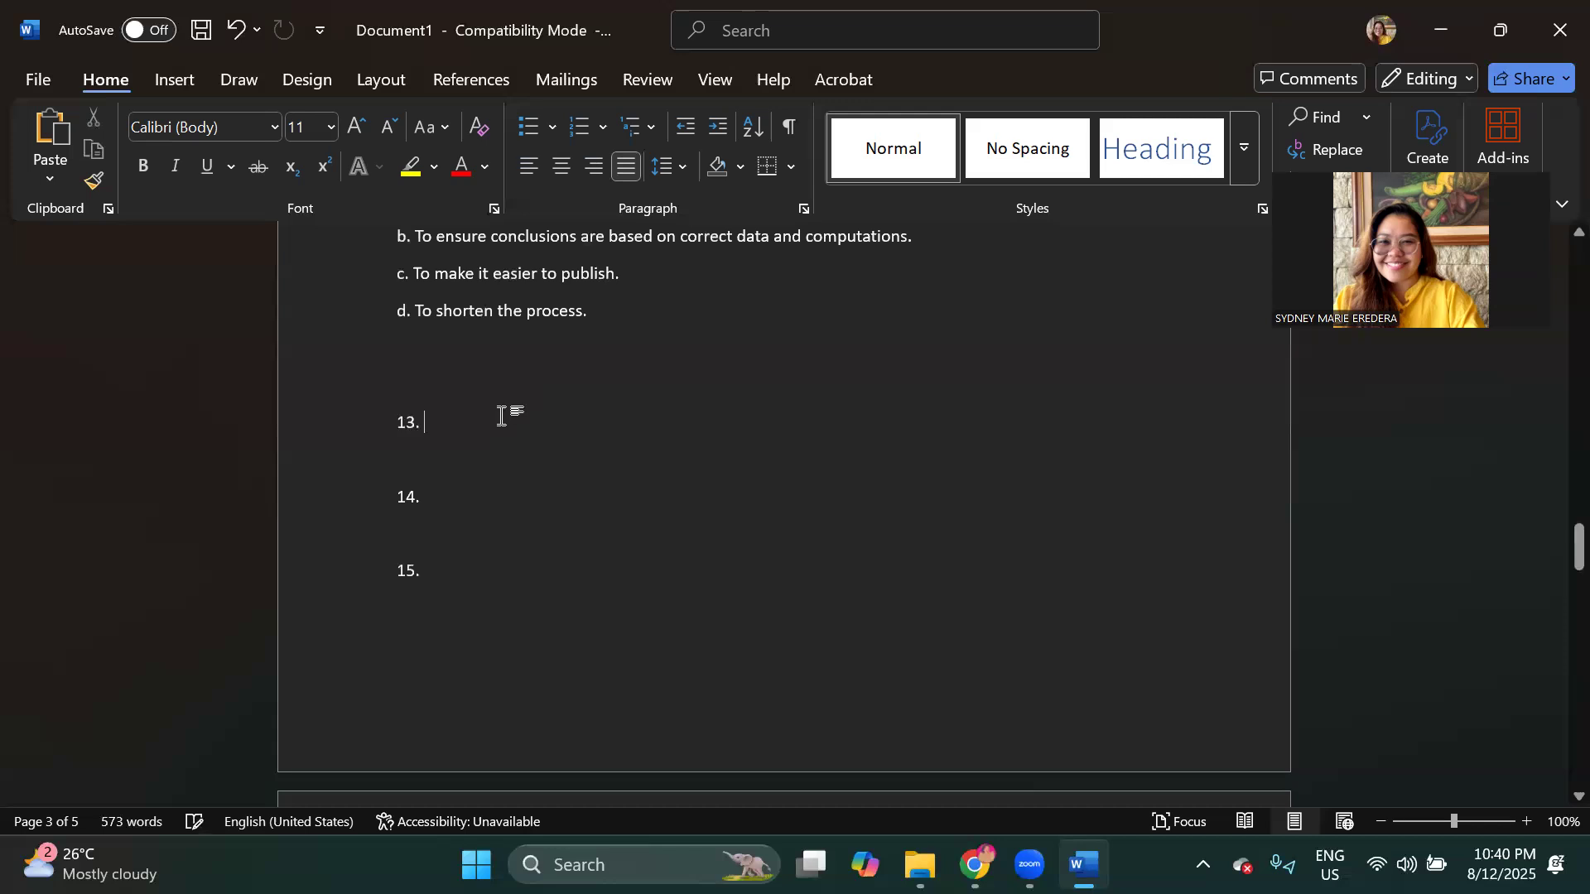
{"action": "key", "text": "ctrl+v"}
{"action": "key", "text": "BackSpace"}
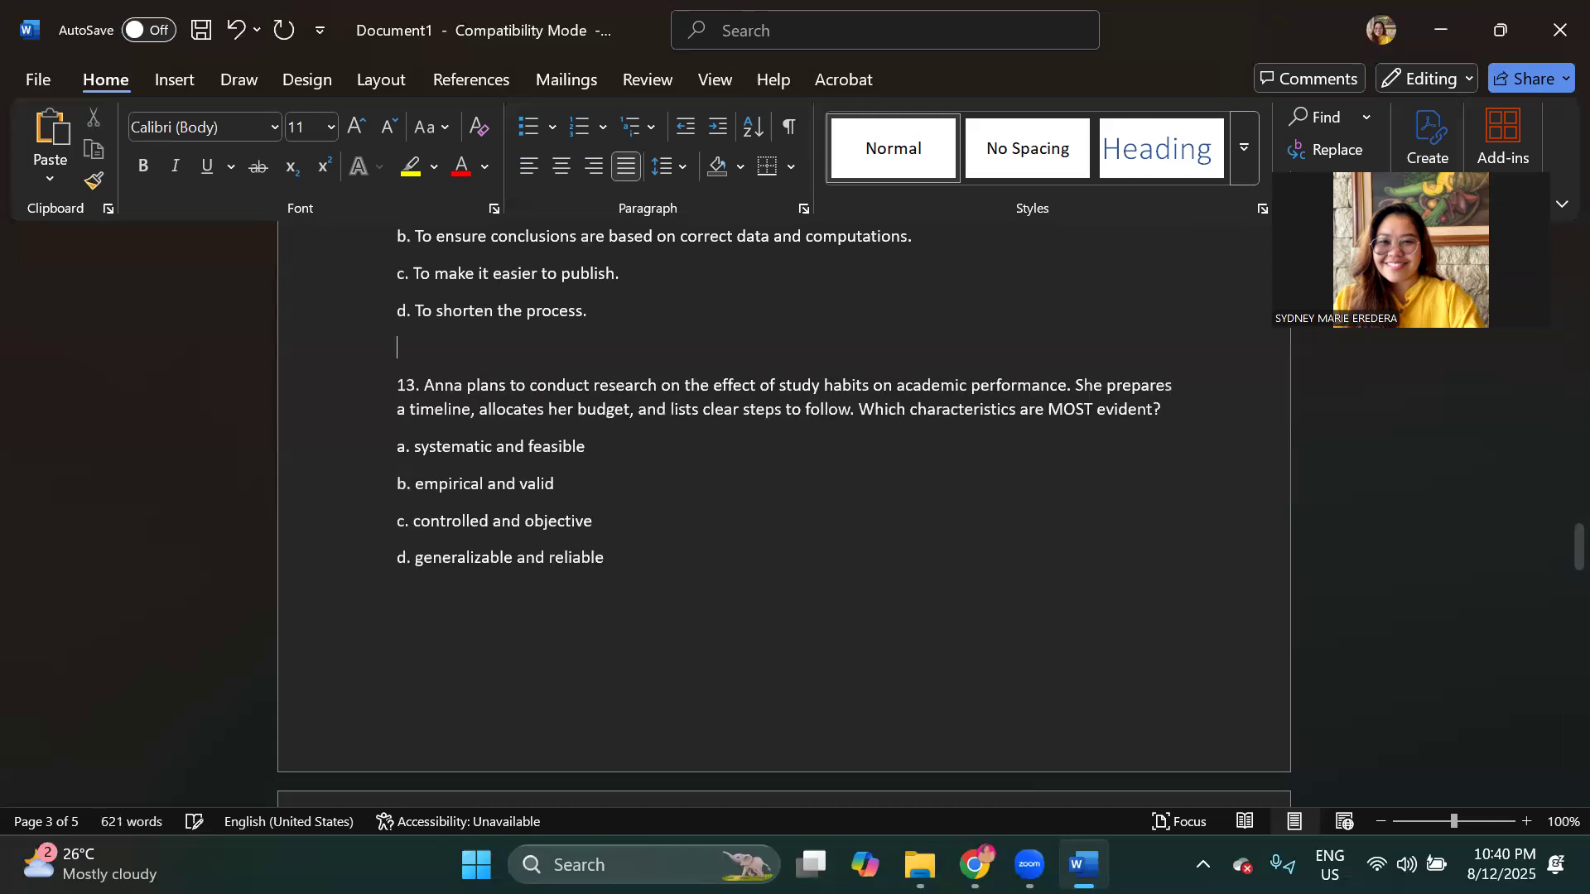
Step: Move the fertilizer and plant growth question with its choices from item 16 to item 14, and remove the extra blank line below it
{"action": "scroll", "coordinate": [452, 383], "scroll_direction": "down", "scroll_amount": 5}
{"action": "scroll", "coordinate": [412, 402], "scroll_direction": "down", "scroll_amount": 3}
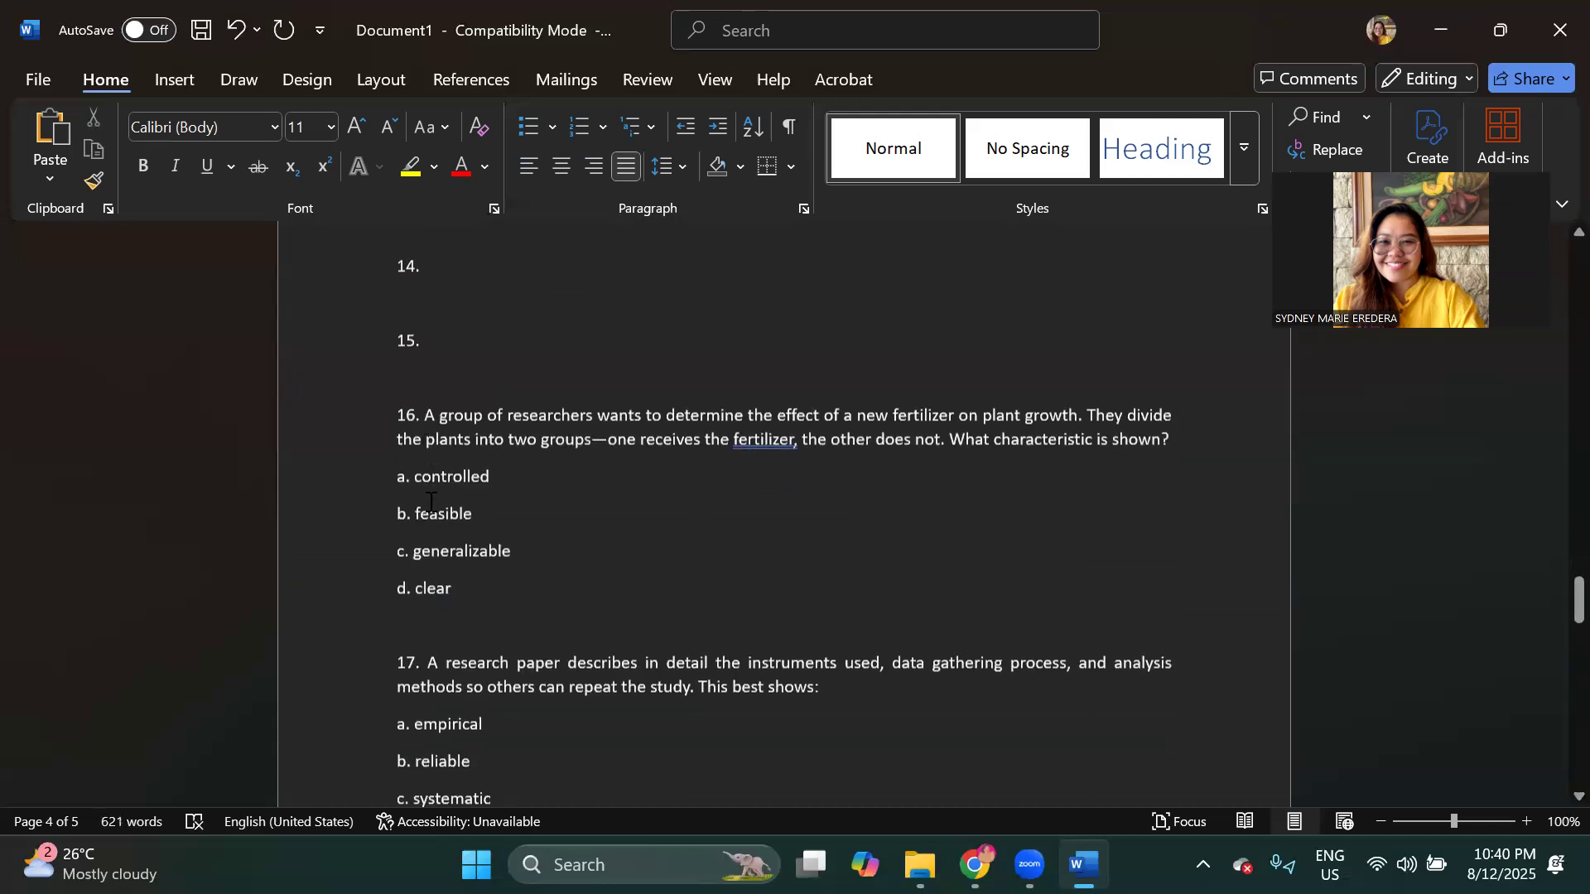
{"action": "left_click_drag", "start_coordinate": [416, 416], "coordinate": [496, 596]}
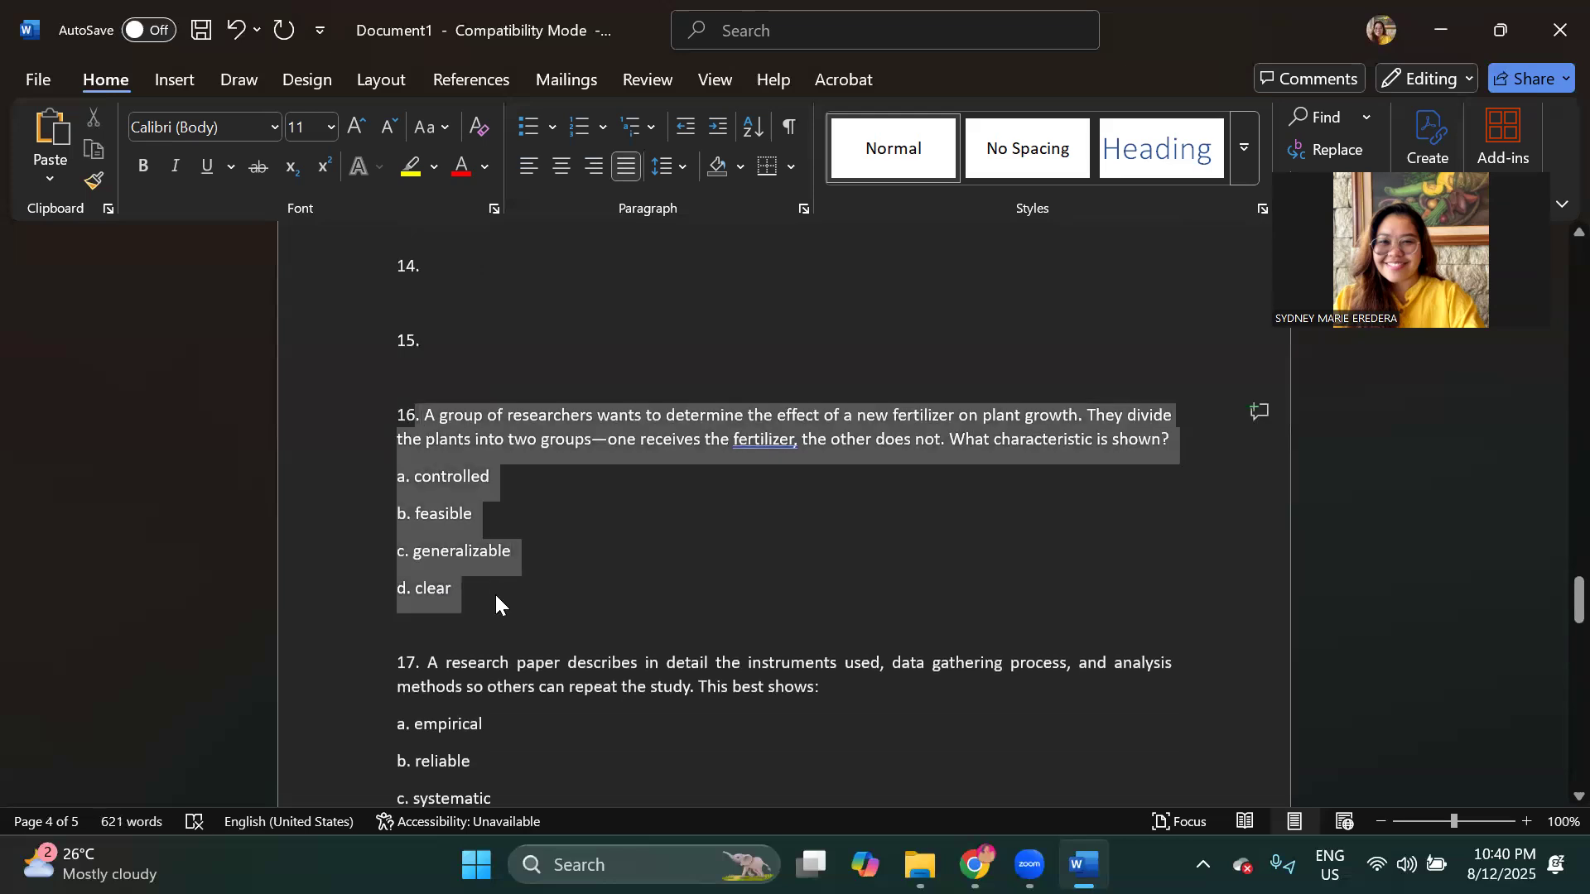
{"action": "key", "text": "ctrl+x"}
{"action": "scroll", "coordinate": [511, 526], "scroll_direction": "up", "scroll_amount": 3}
{"action": "left_click", "coordinate": [501, 497]}
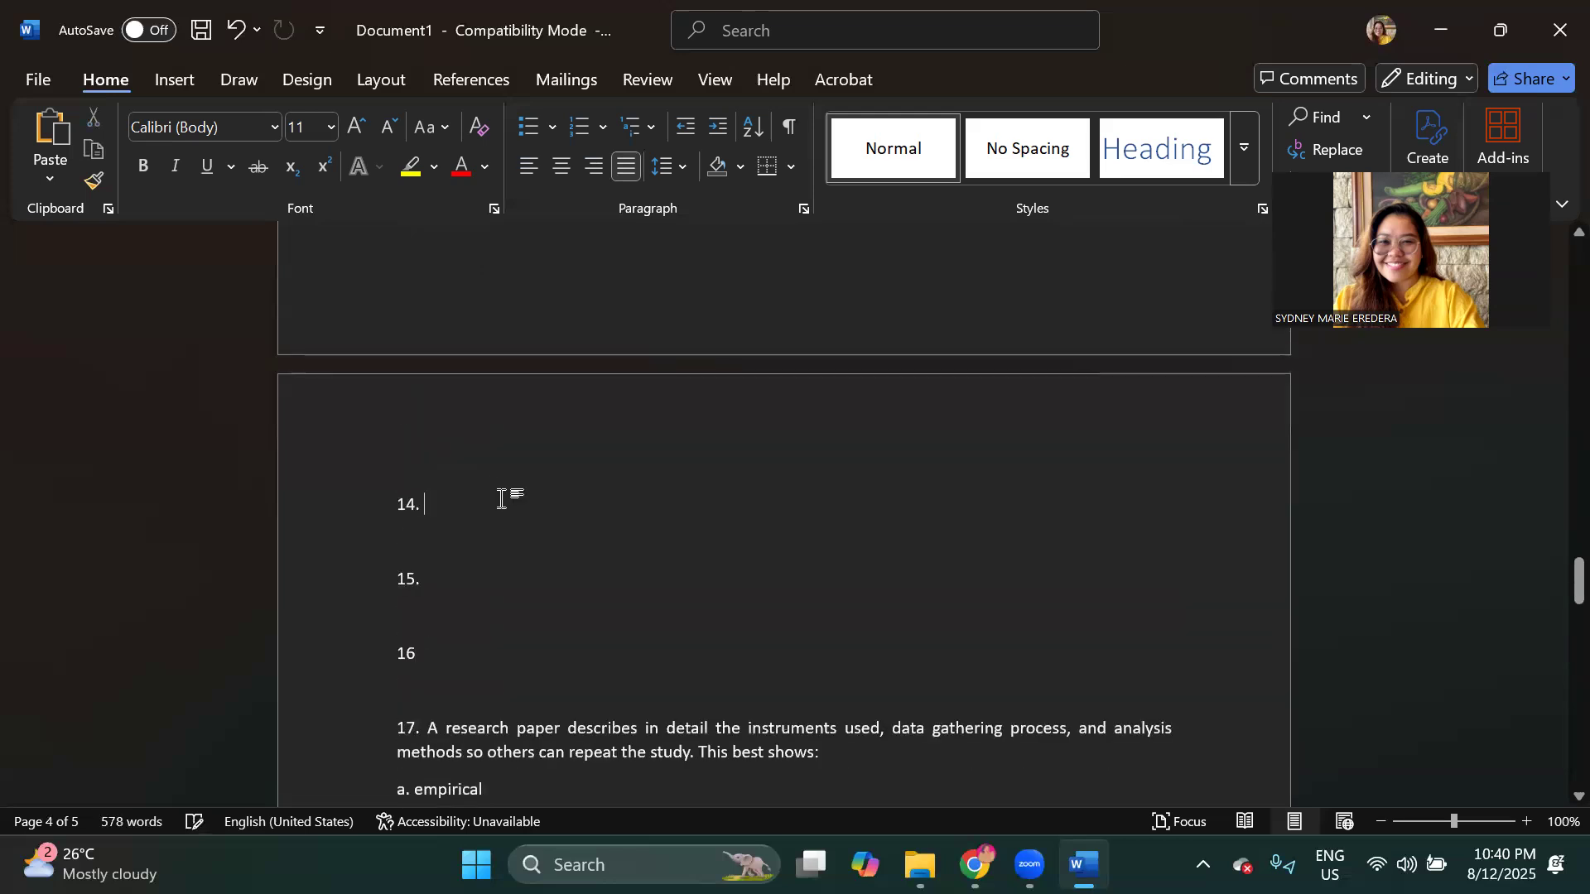
{"action": "scroll", "coordinate": [501, 498], "scroll_direction": "up", "scroll_amount": 3}
{"action": "key", "text": "ctrl+v"}
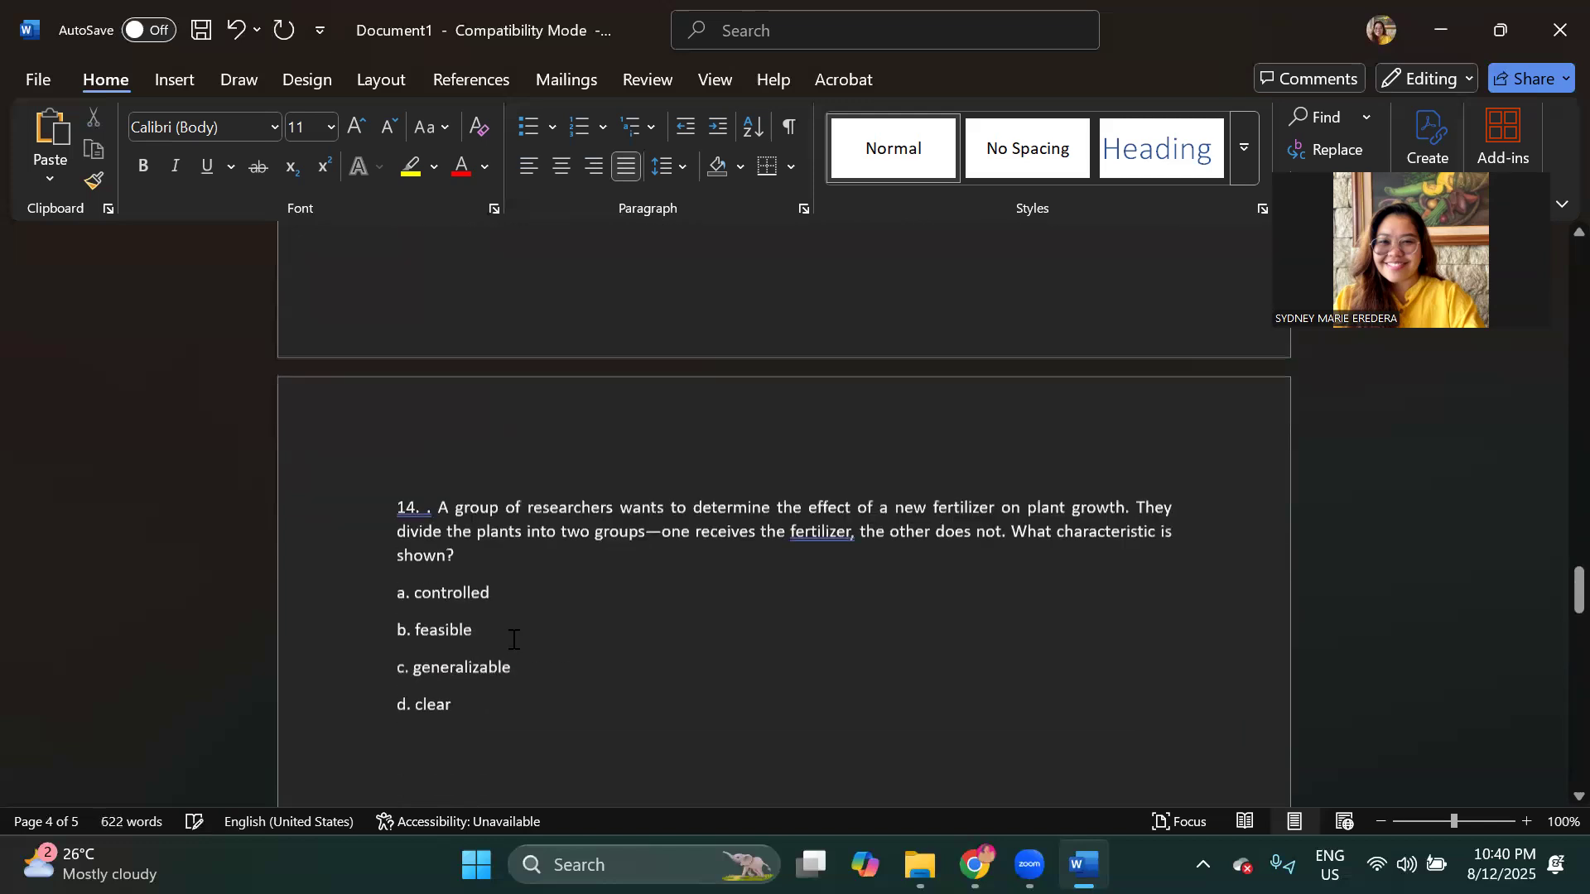
{"action": "scroll", "coordinate": [492, 610], "scroll_direction": "down", "scroll_amount": 1}
{"action": "left_click", "coordinate": [403, 452]}
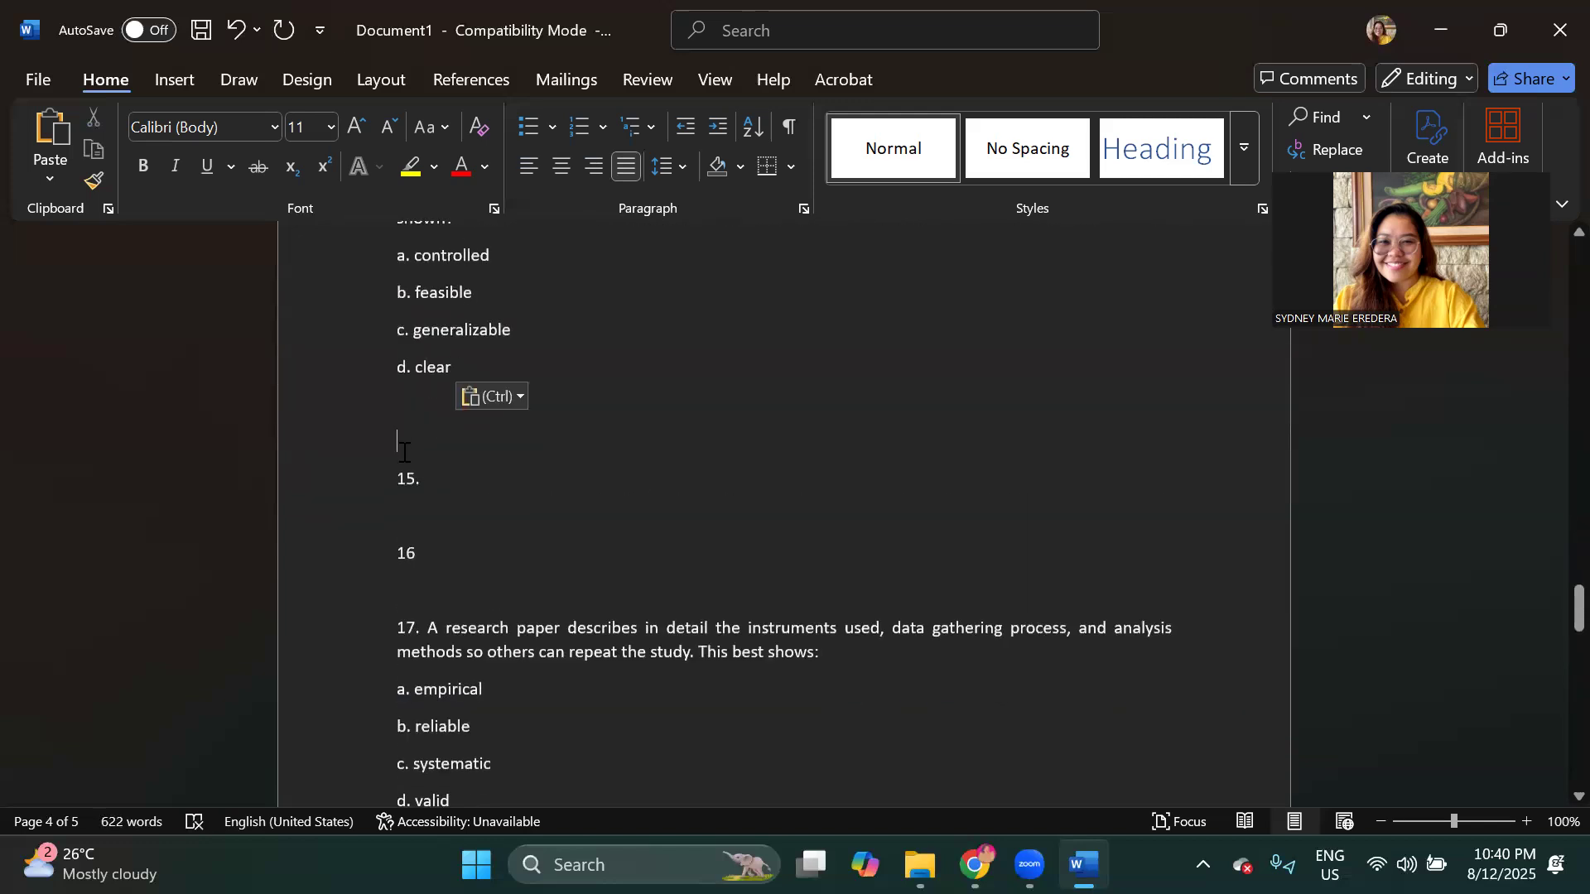
{"action": "key", "text": "BackSpace"}
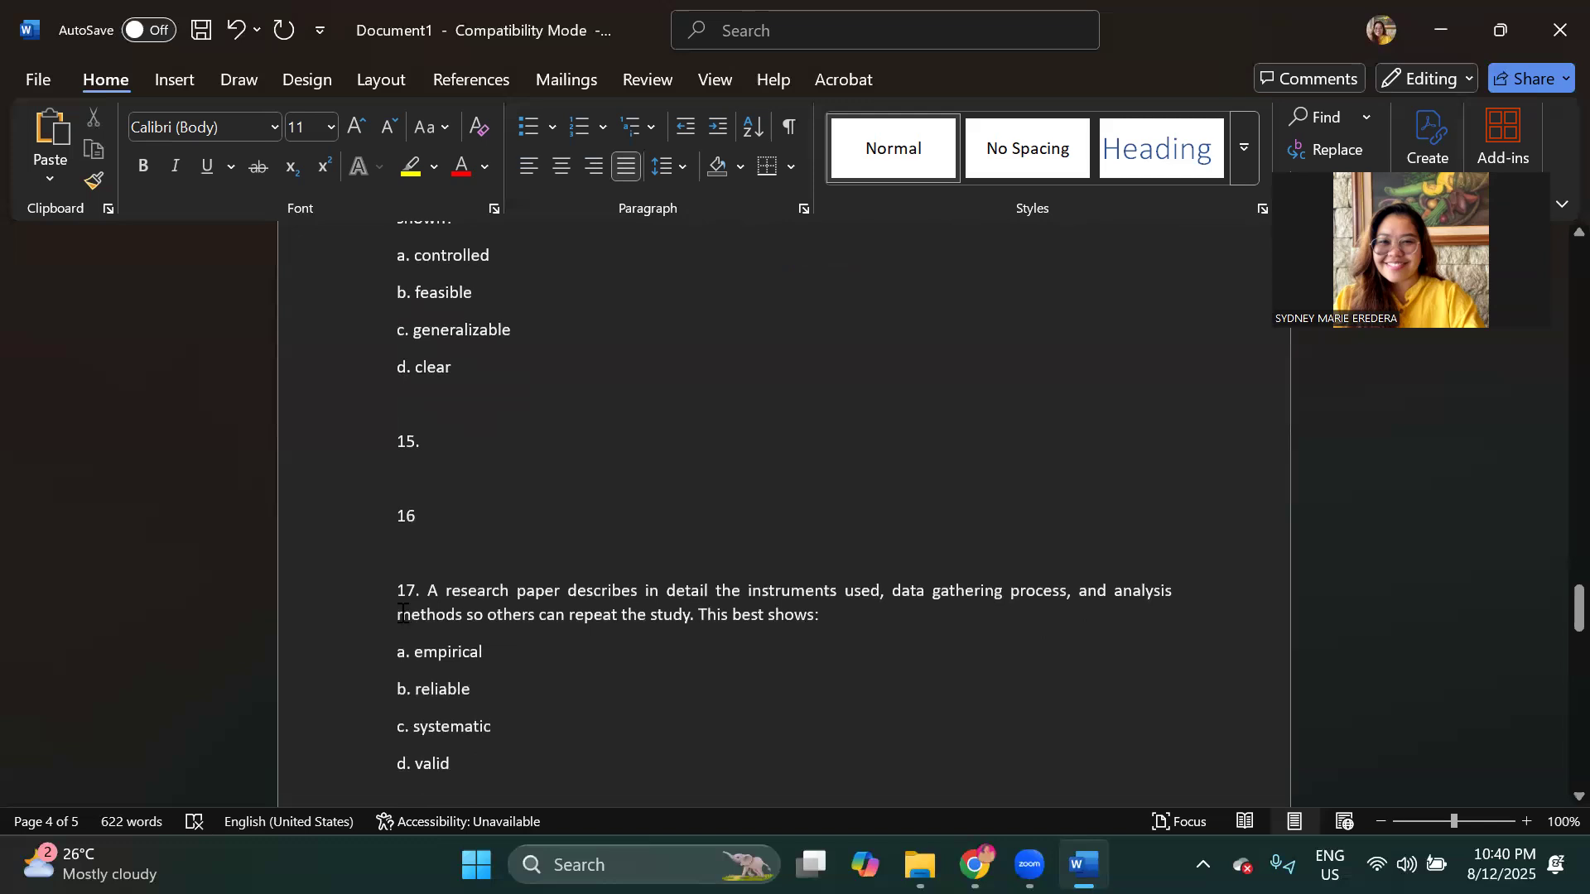
Step: Move the question on the detailed research paper with its choices from item 17 to item 15, removing the extra blank line below it
{"action": "left_click_drag", "start_coordinate": [428, 591], "coordinate": [500, 723]}
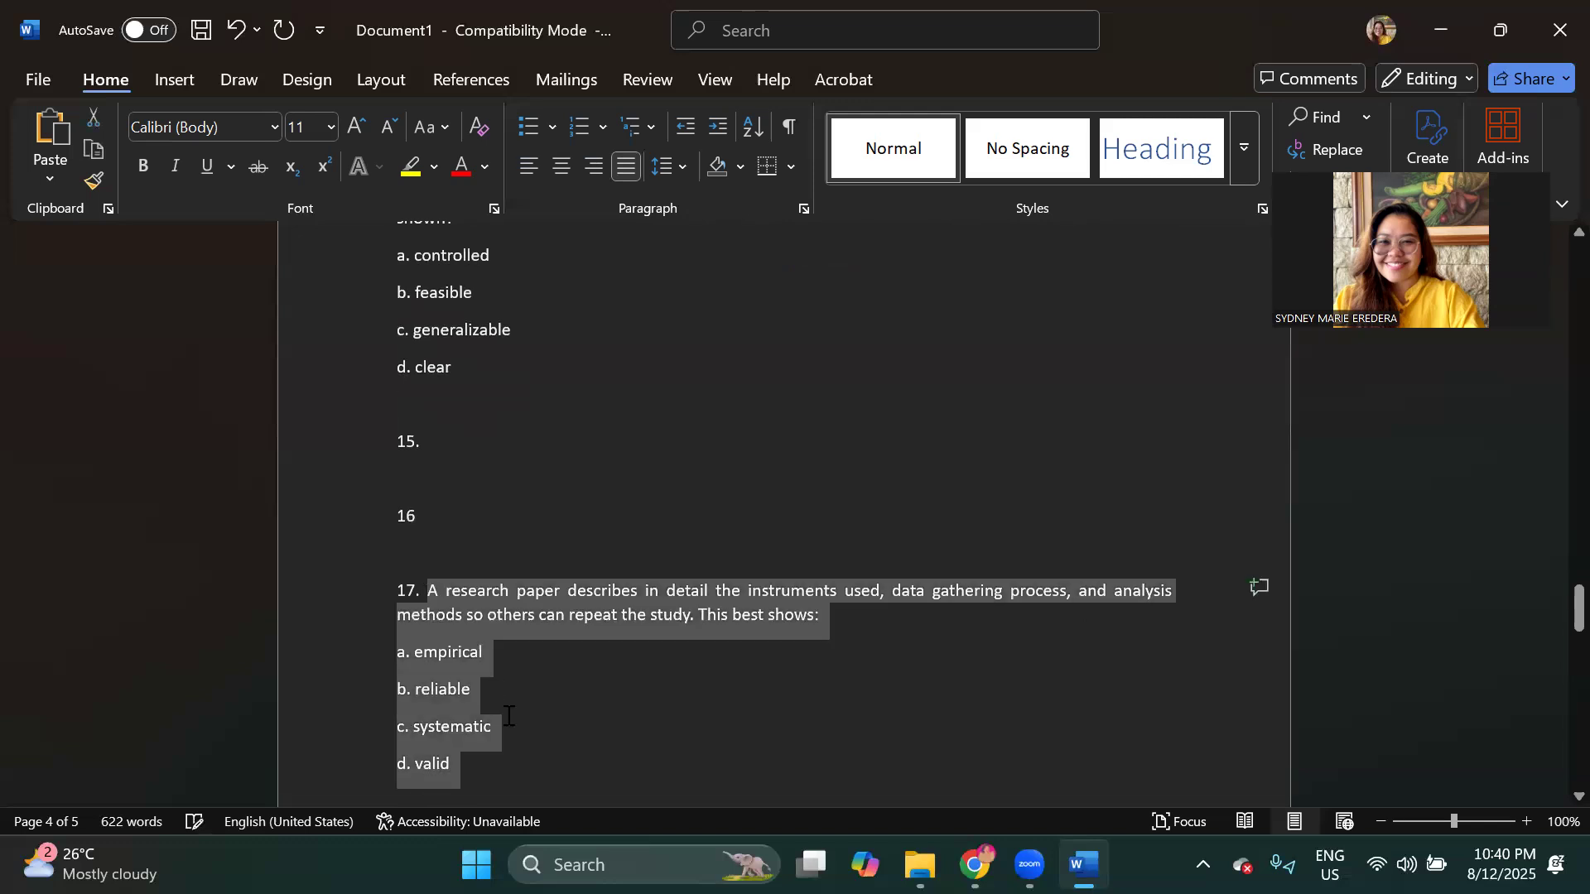
{"action": "key", "text": "ctrl+x"}
{"action": "left_click", "coordinate": [519, 445]}
{"action": "key", "text": "ctrl+v"}
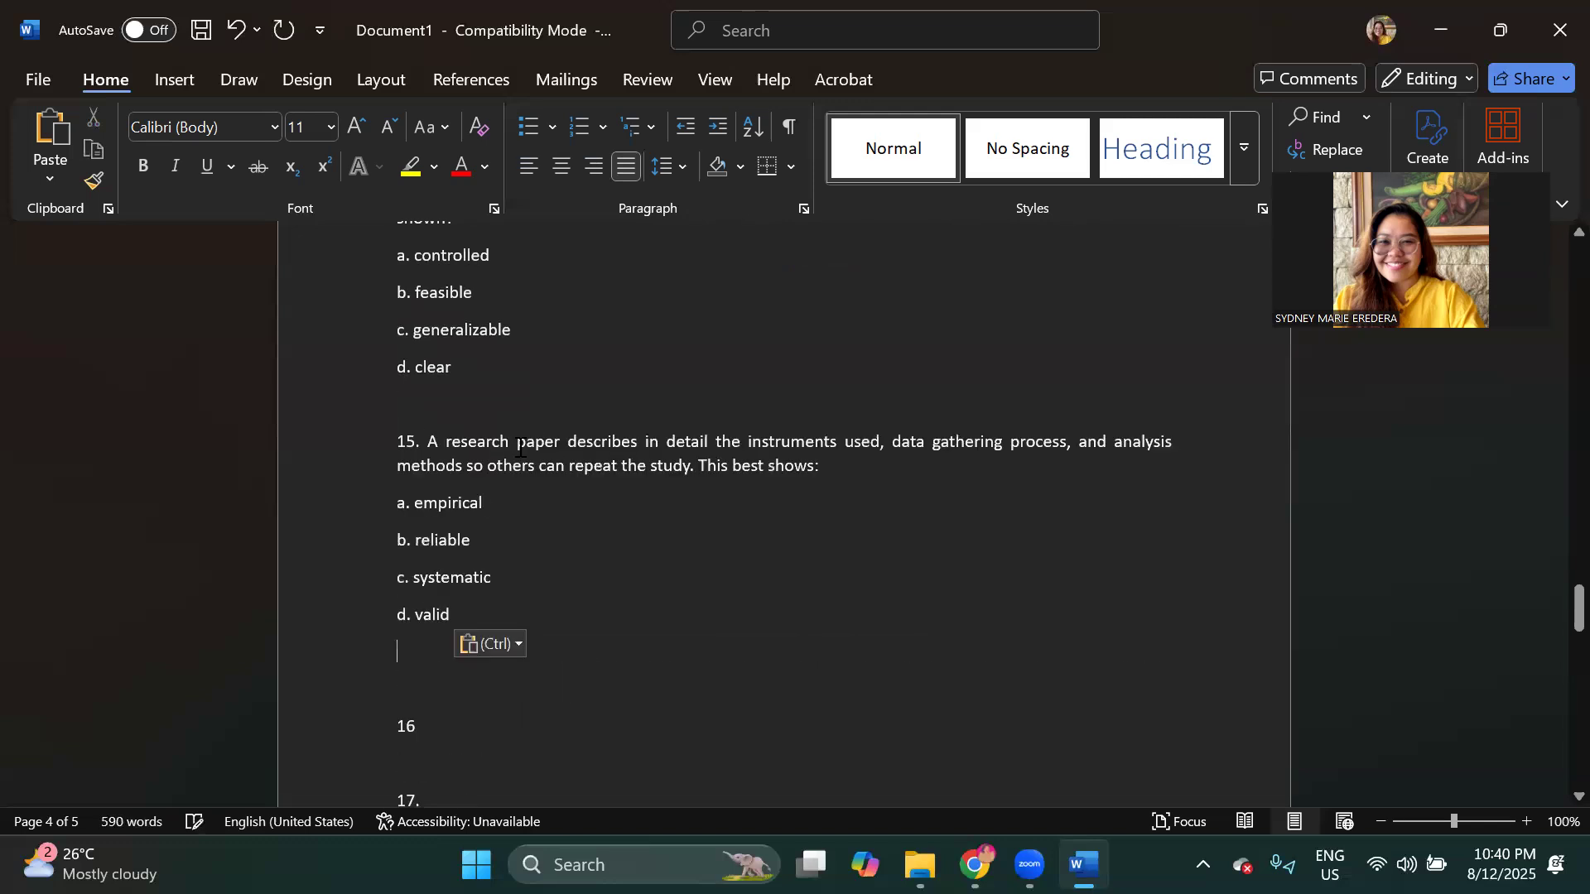
{"action": "scroll", "coordinate": [519, 446], "scroll_direction": "down", "scroll_amount": 3}
{"action": "key", "text": "BackSpace"}
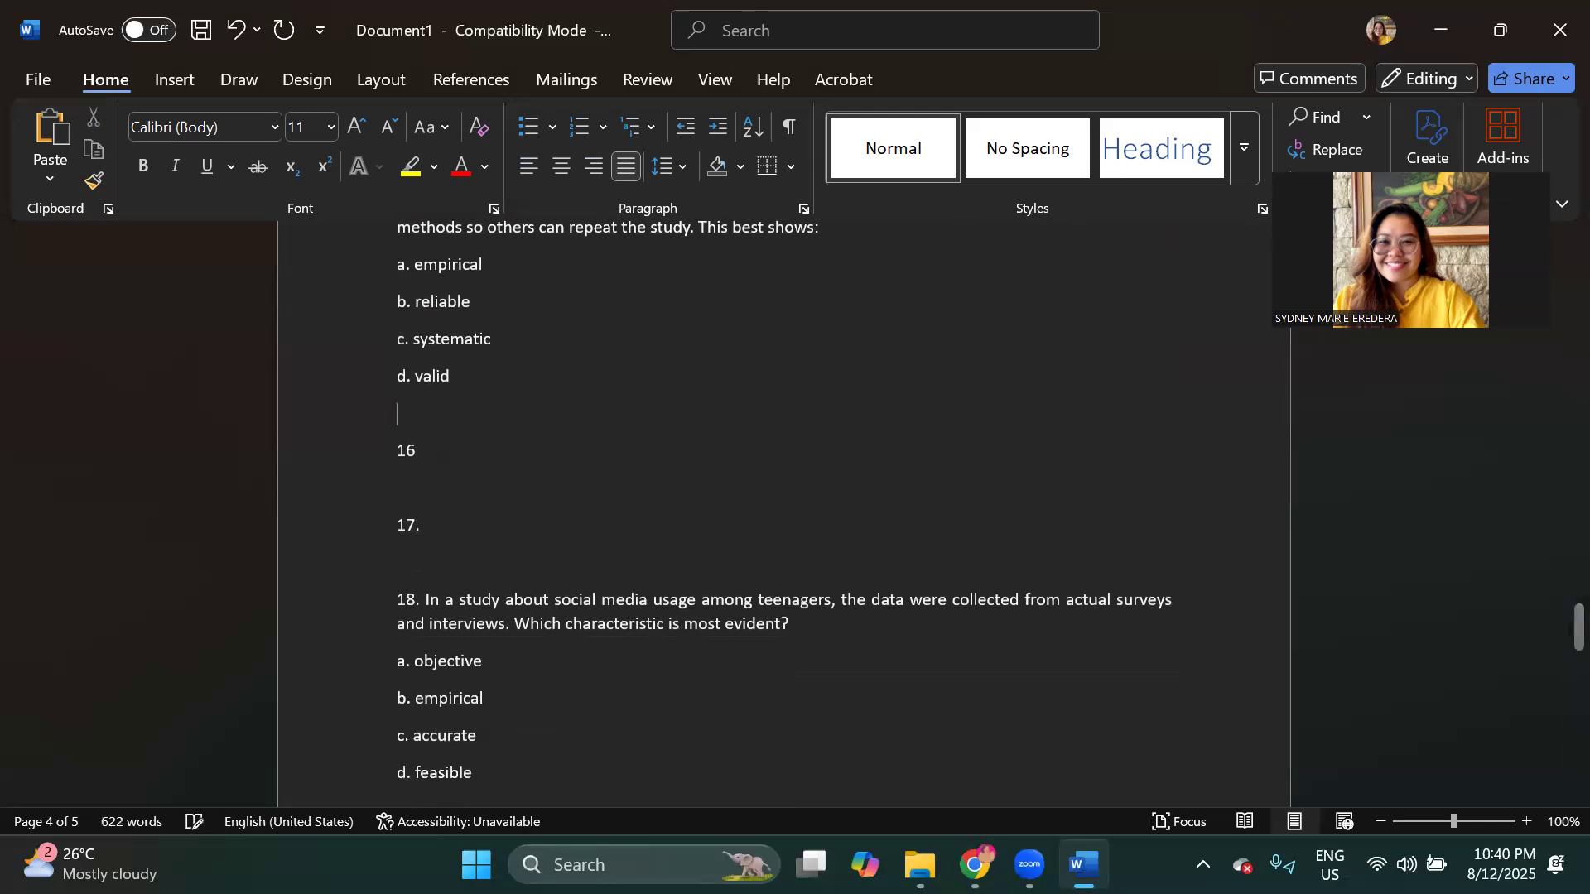
Step: Move the teenagers' social media usage question with its choices from item 18 to item 16, adding a period after the number 16
{"action": "left_click_drag", "start_coordinate": [427, 611], "coordinate": [477, 735]}
{"action": "left_click_drag", "start_coordinate": [422, 598], "coordinate": [480, 773]}
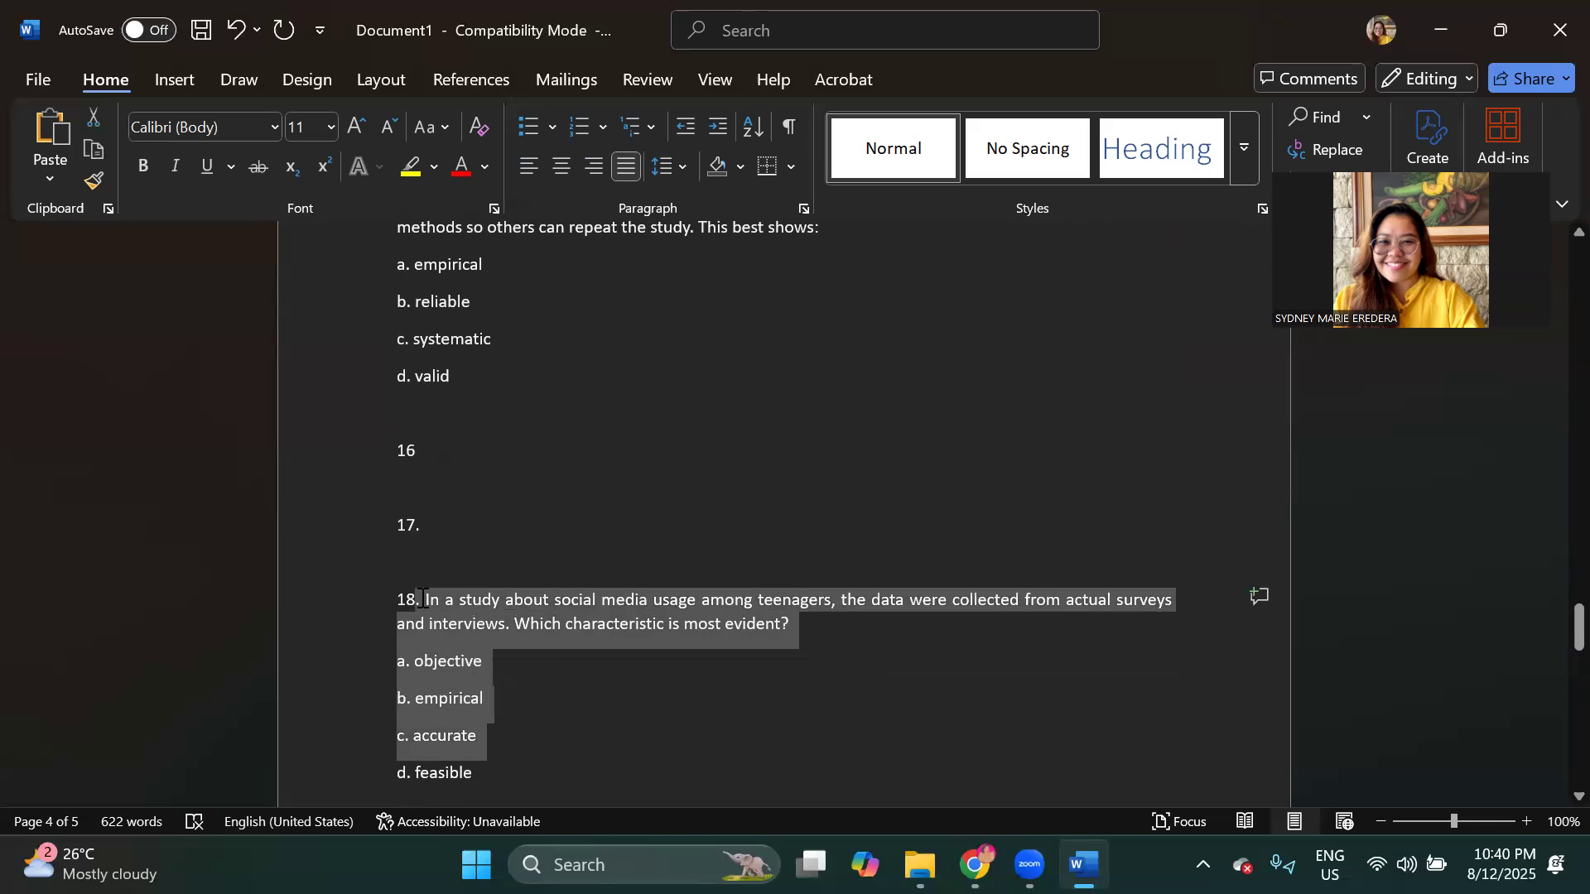
{"action": "key", "text": "BackSpace"}
{"action": "left_click", "coordinate": [502, 454]}
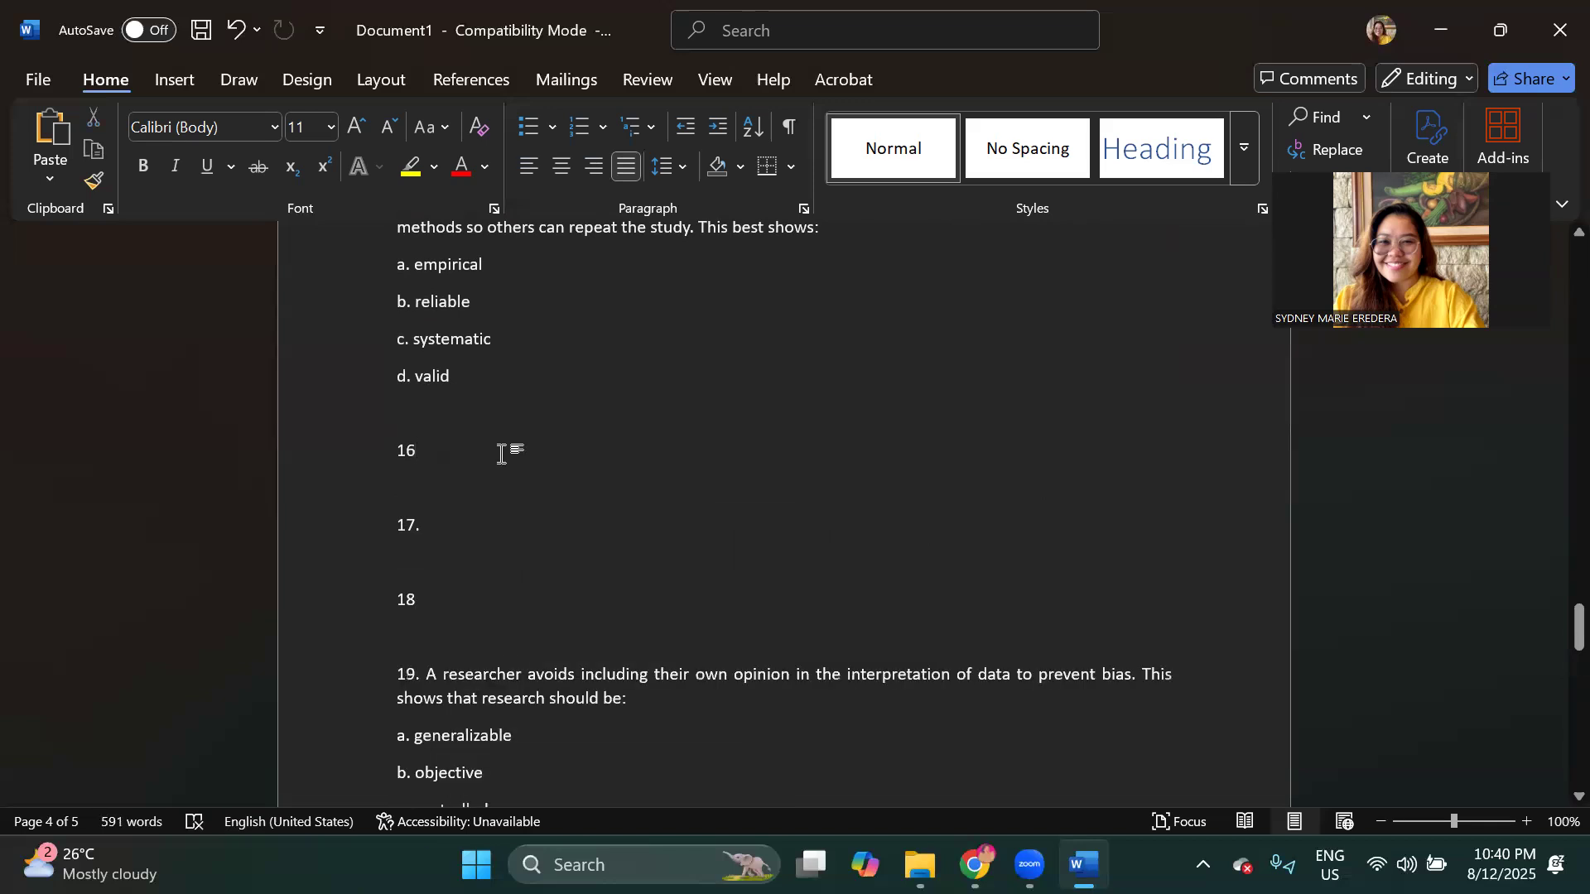
{"action": "type", "text": "."}
{"action": "key", "text": "ctrl+v"}
Step: Move the question on avoiding the researcher's own opinion, with its choices, from item 19 to item 17
{"action": "scroll", "coordinate": [489, 460], "scroll_direction": "down", "scroll_amount": 5}
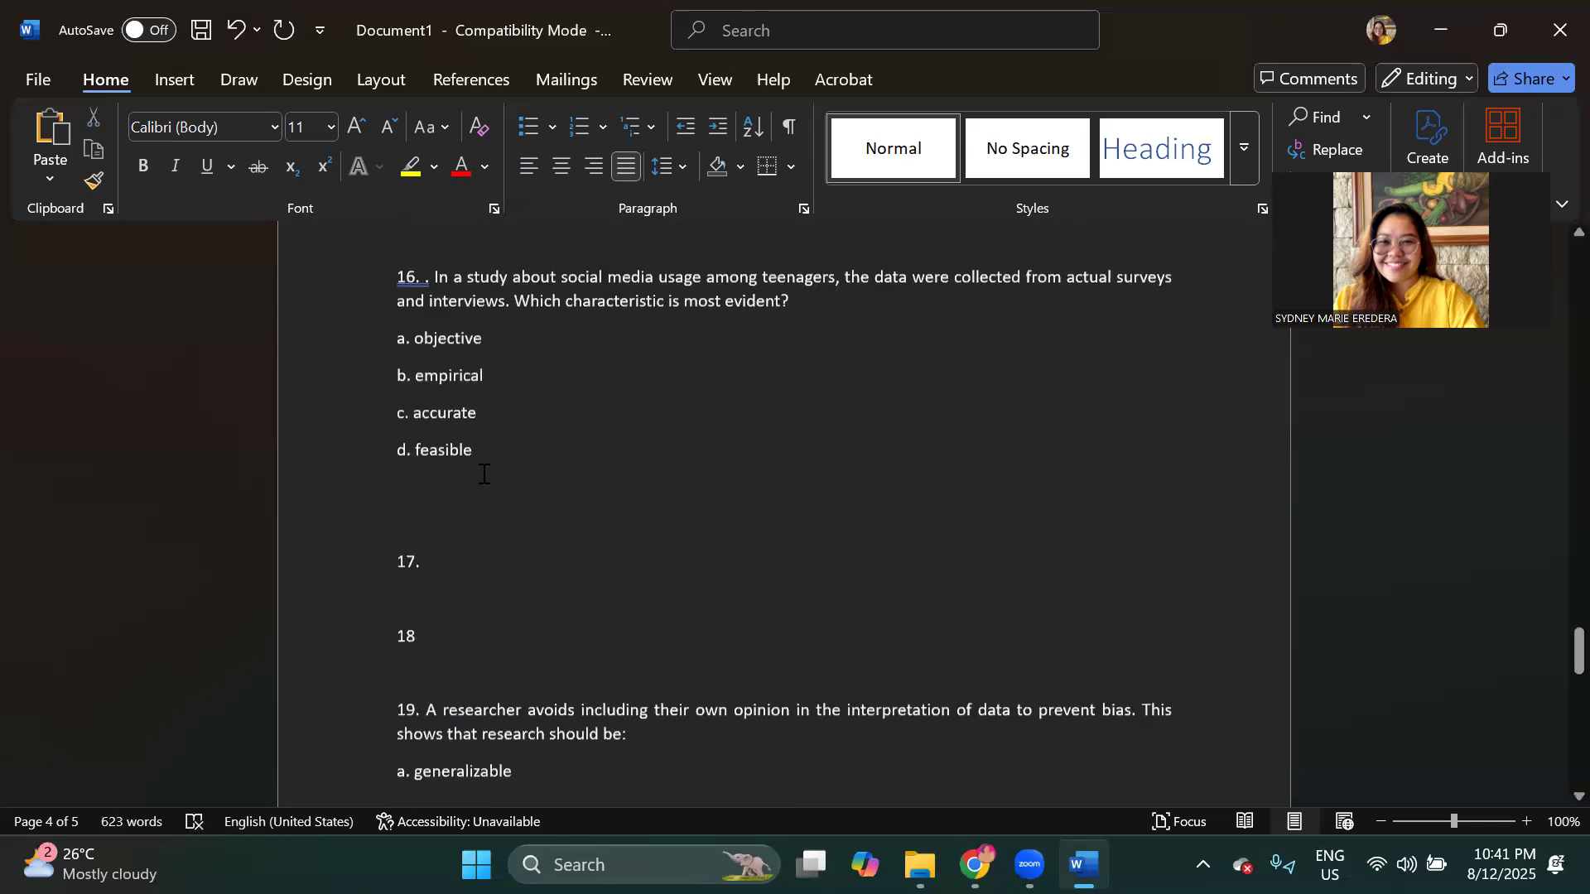
{"action": "left_click", "coordinate": [427, 467]}
{"action": "left_click_drag", "start_coordinate": [552, 644], "coordinate": [580, 617]}
{"action": "key", "text": "ctrl+x"}
{"action": "scroll", "coordinate": [490, 355], "scroll_direction": "up", "scroll_amount": 2}
{"action": "key", "text": "ctrl+z"}
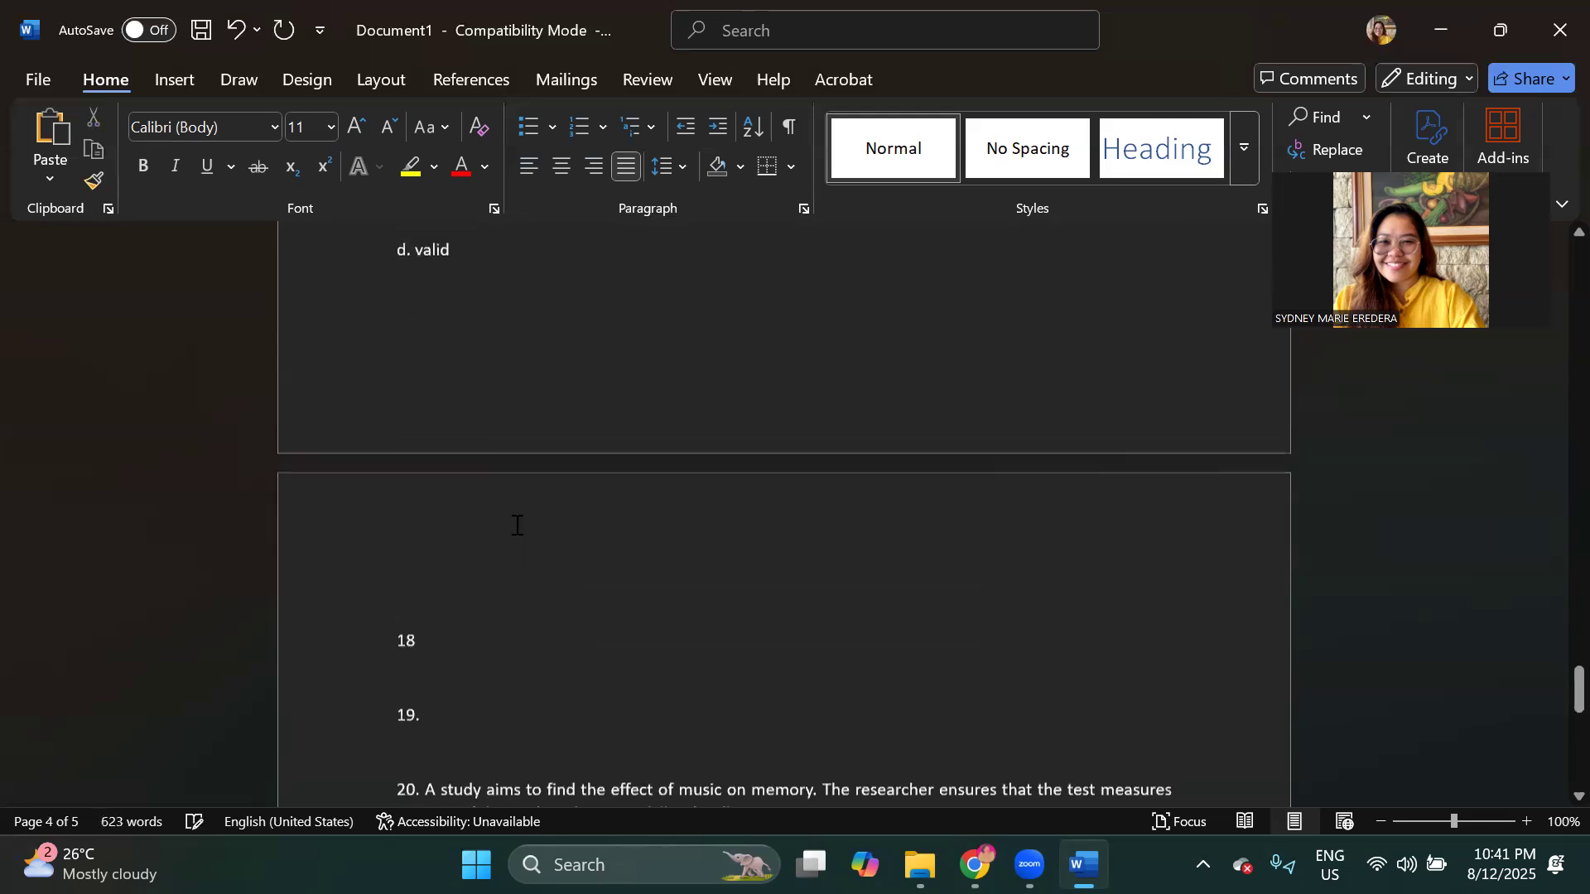
Step: Move the music and memory question with its choices from item 20 to item 18, and remove the extra blank lines below it
{"action": "scroll", "coordinate": [496, 563], "scroll_direction": "down", "scroll_amount": 2}
{"action": "scroll", "coordinate": [457, 663], "scroll_direction": "down", "scroll_amount": 2}
{"action": "left_click_drag", "start_coordinate": [458, 665], "coordinate": [456, 658]}
{"action": "key", "text": "ctrl+x"}
{"action": "scroll", "coordinate": [458, 613], "scroll_direction": "up", "scroll_amount": 2}
{"action": "scroll", "coordinate": [454, 588], "scroll_direction": "up", "scroll_amount": 5}
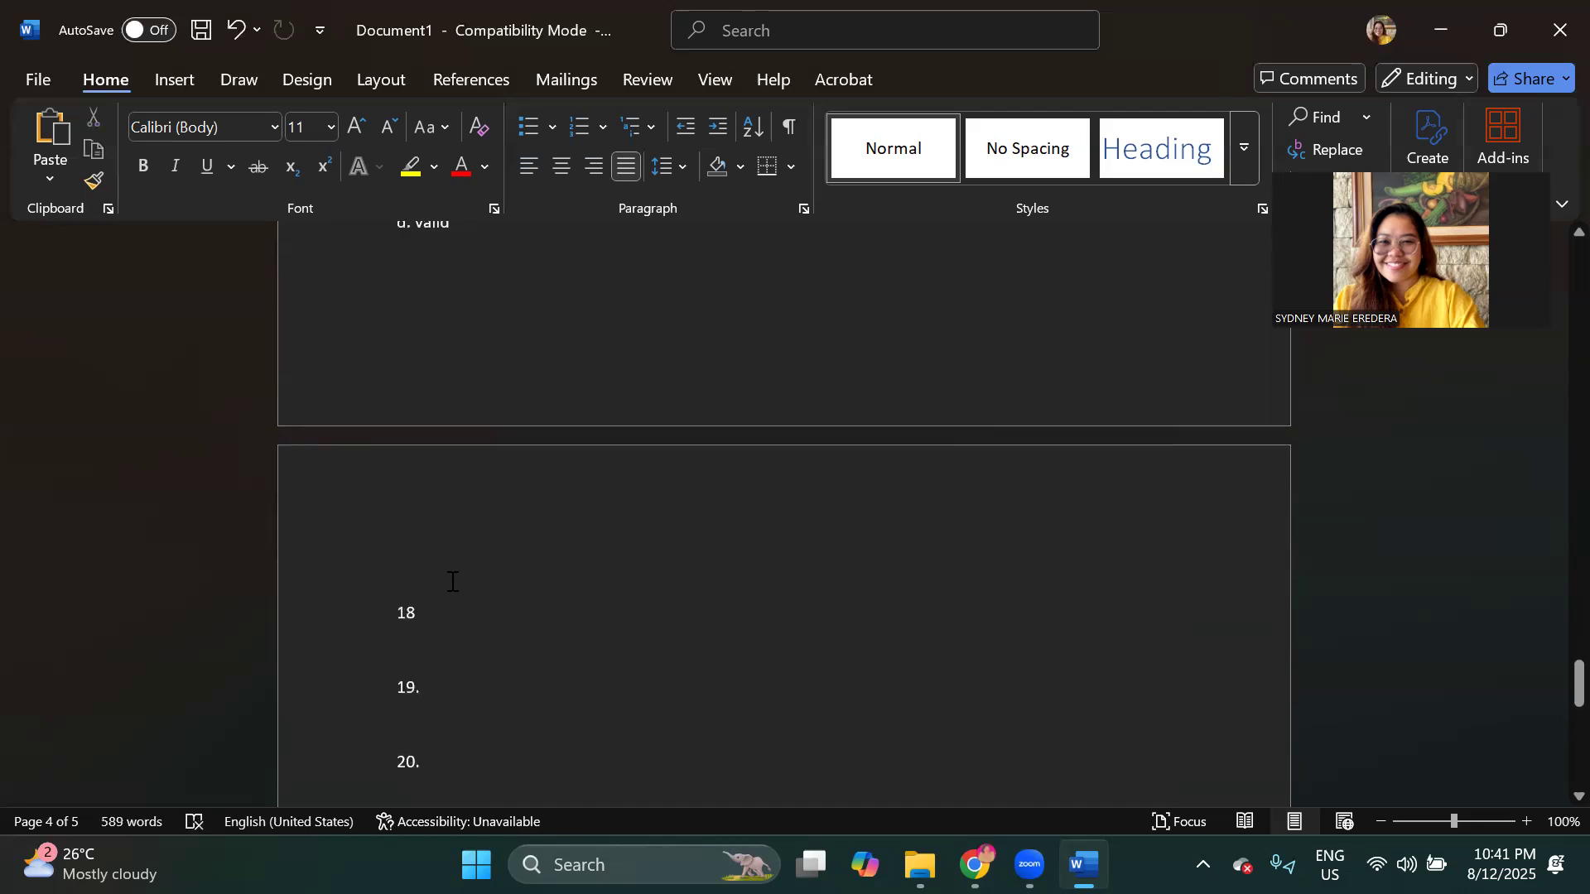
{"action": "scroll", "coordinate": [461, 629], "scroll_direction": "down", "scroll_amount": 3}
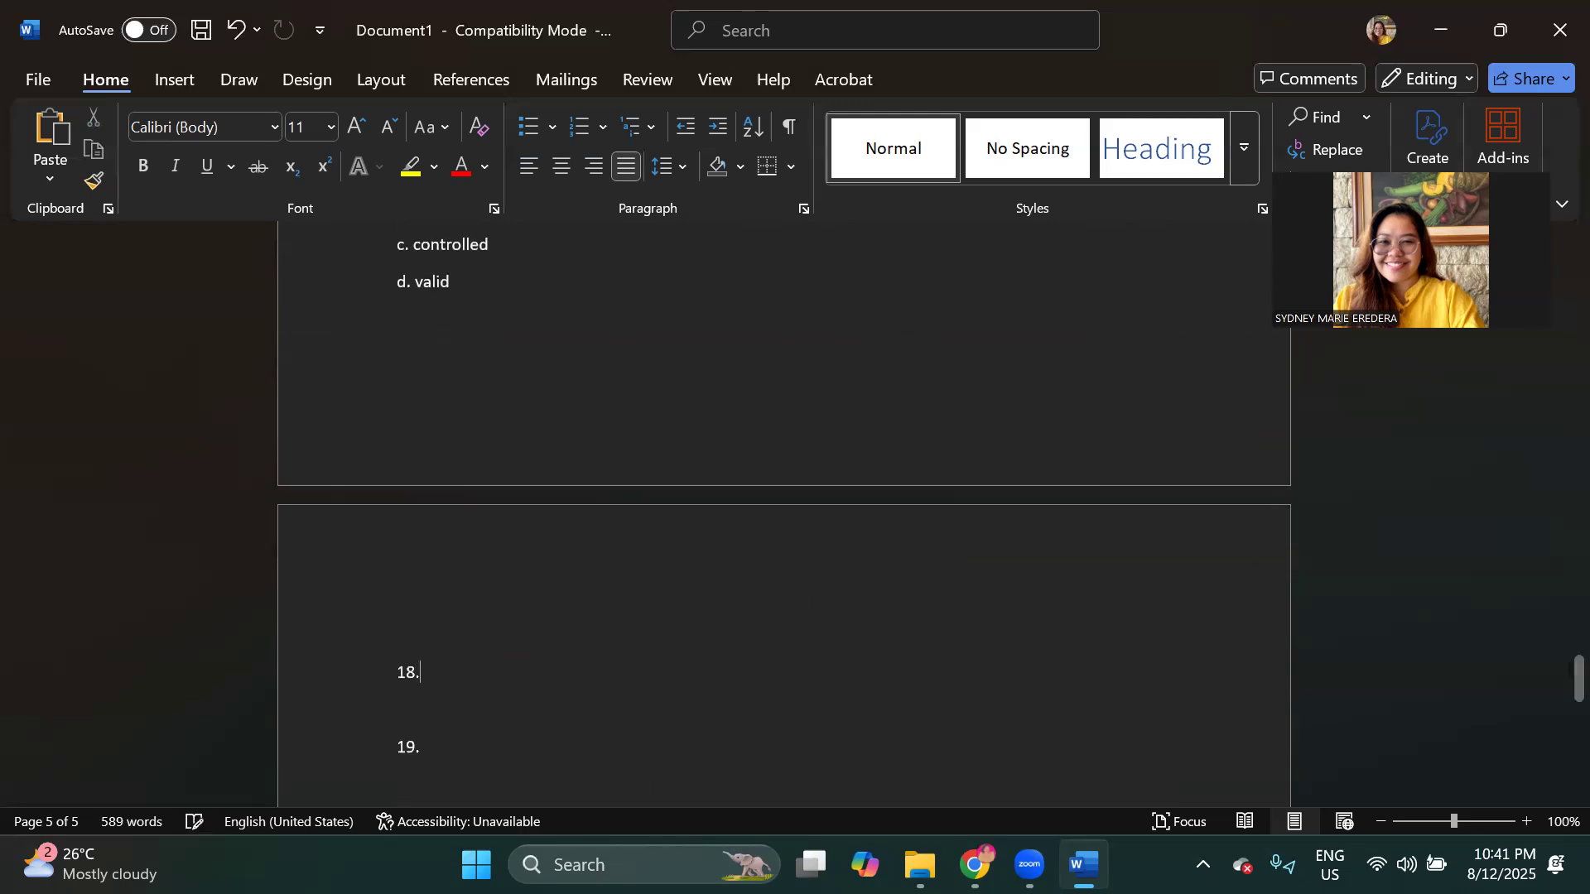
{"action": "key", "text": "ctrl+v"}
{"action": "scroll", "coordinate": [465, 661], "scroll_direction": "down", "scroll_amount": 3}
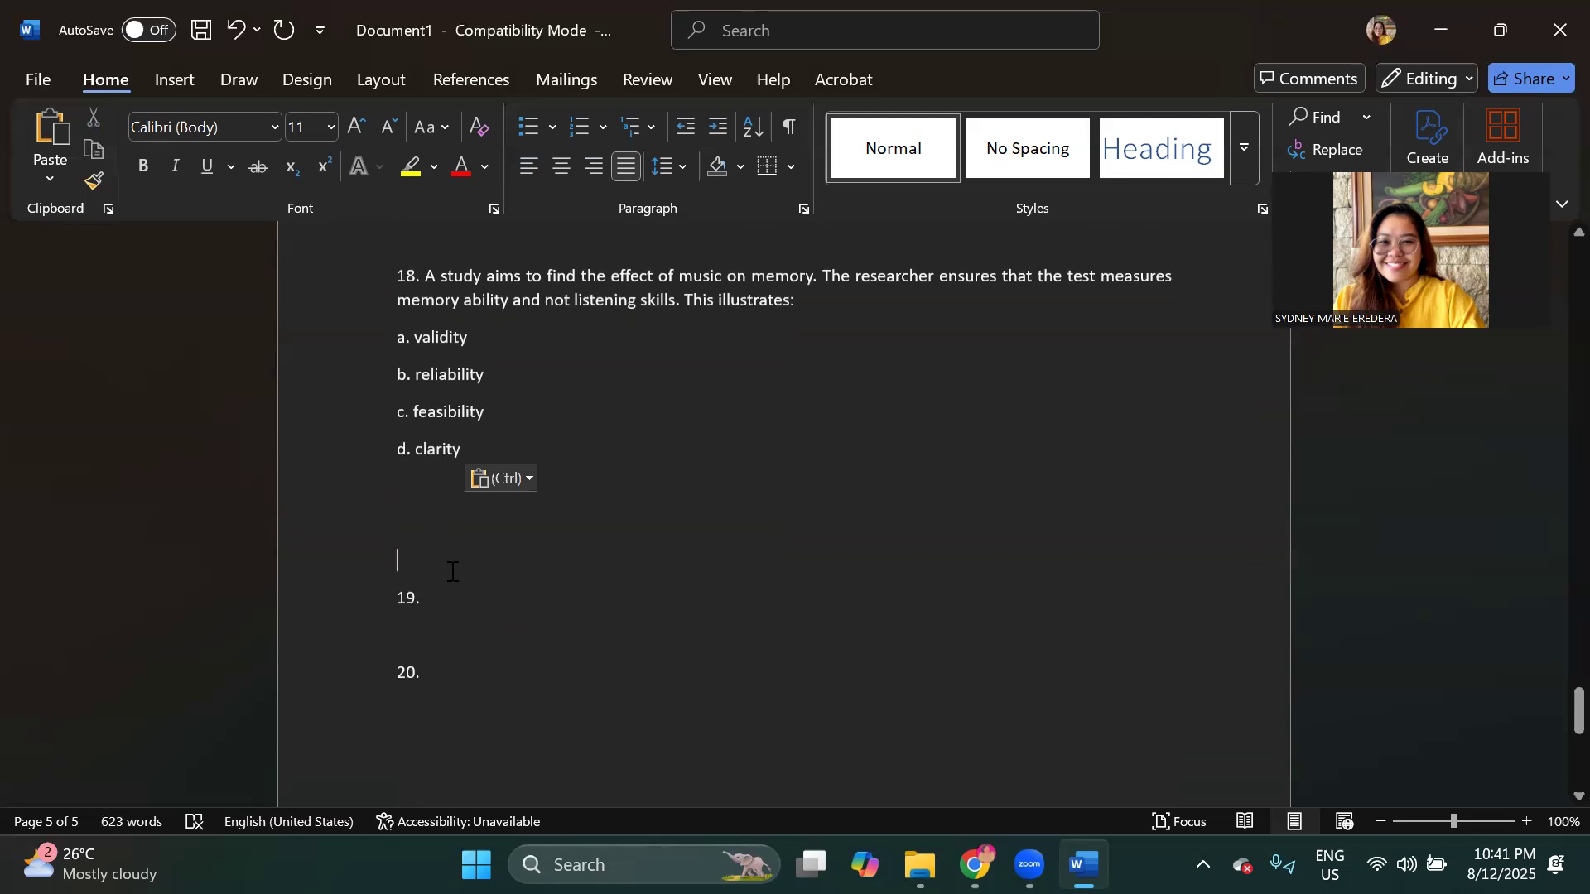
{"action": "key", "text": "BackSpace"}
{"action": "key", "text": "BackSpace"}
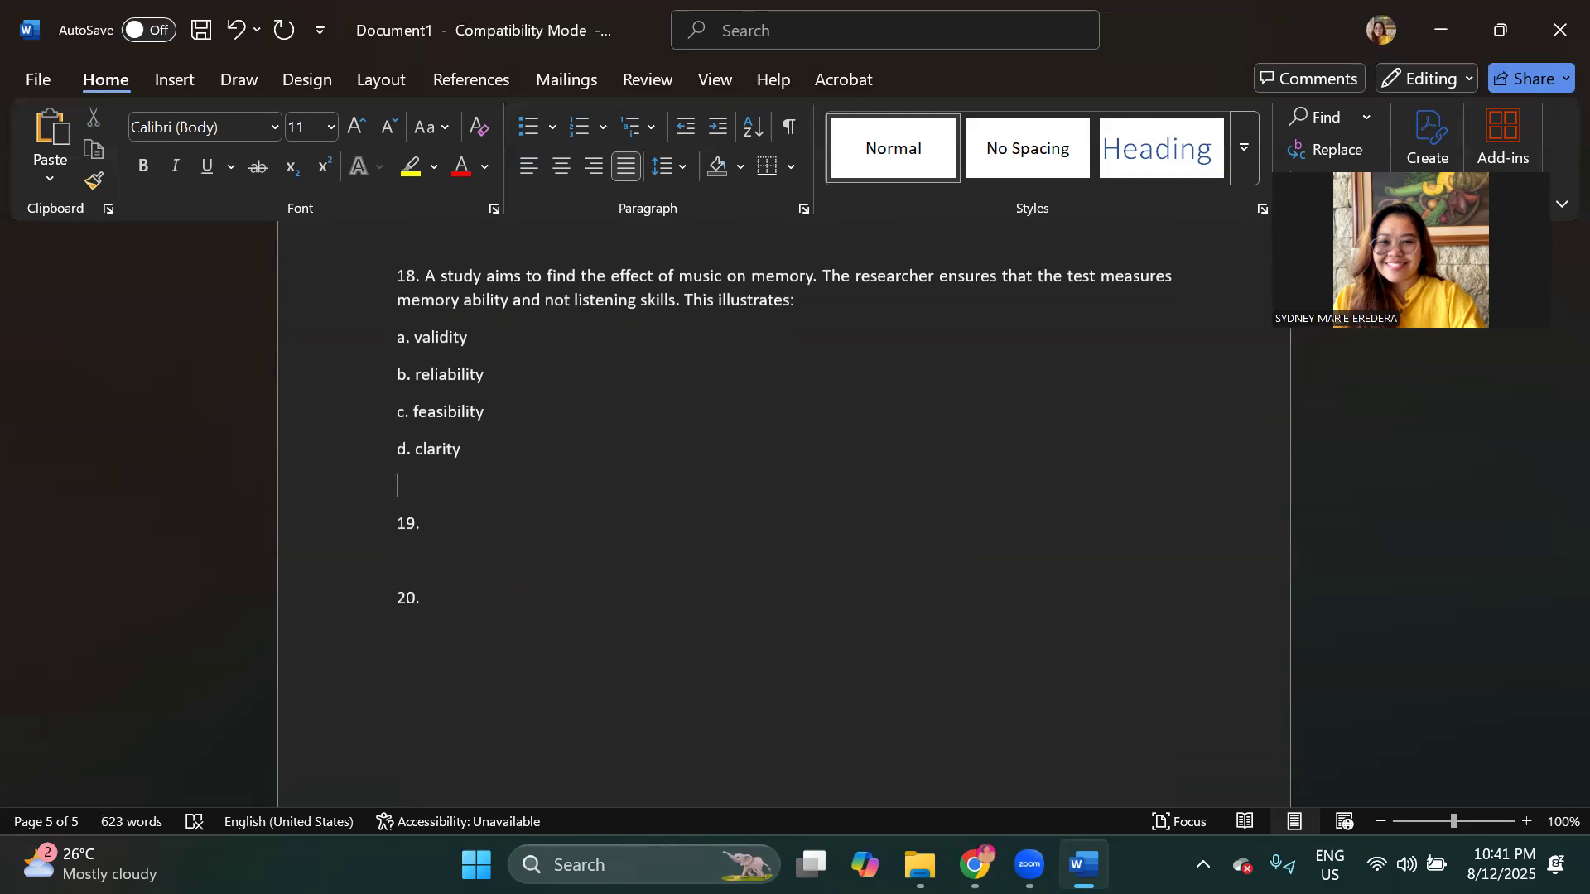
Step: Remove the extra blank line above item 17, the question on avoiding the researcher's own opinion
{"action": "scroll", "coordinate": [426, 371], "scroll_direction": "up", "scroll_amount": 9}
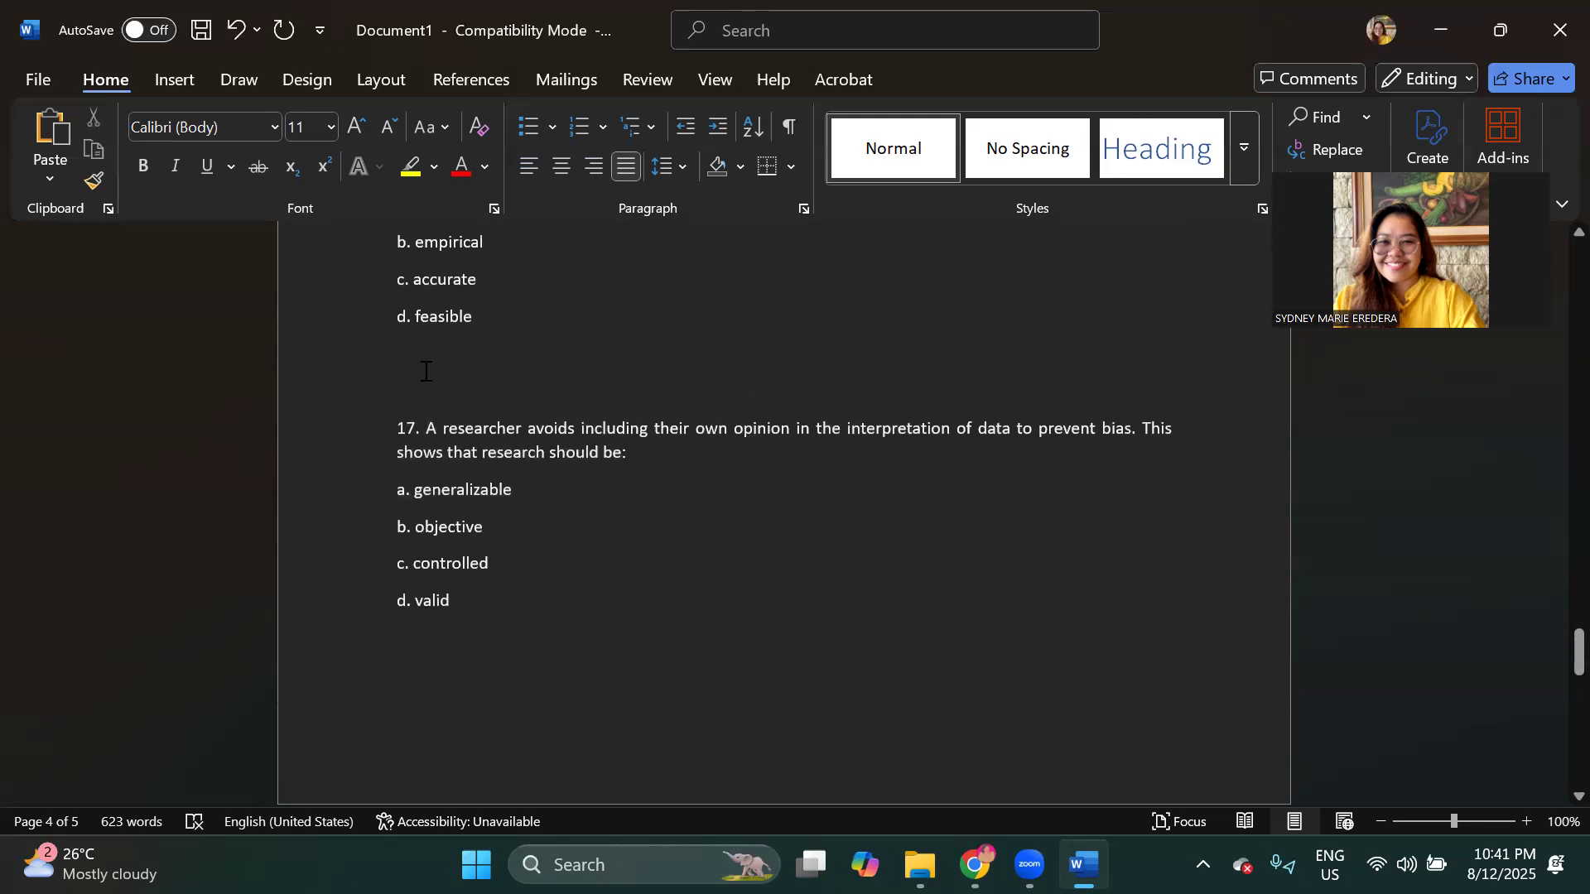
{"action": "key", "text": "BackSpace"}
{"action": "scroll", "coordinate": [426, 371], "scroll_direction": "down", "scroll_amount": 8}
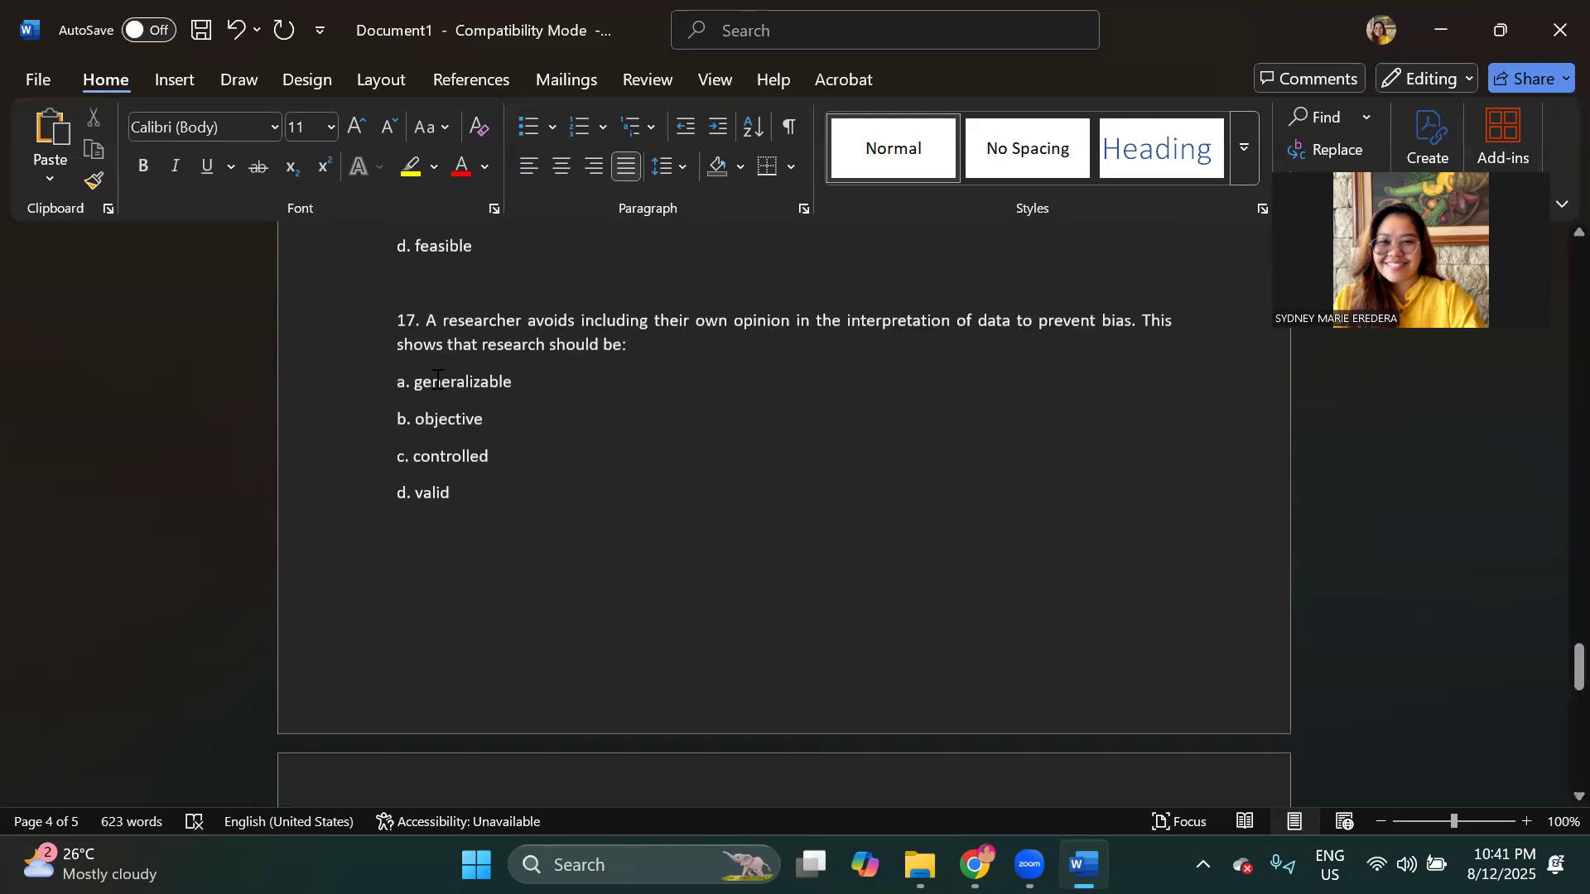
Step: Replace the separate empty items 19 and 20 with one justified item numbered "19-20."
{"action": "left_click", "coordinate": [492, 543]}
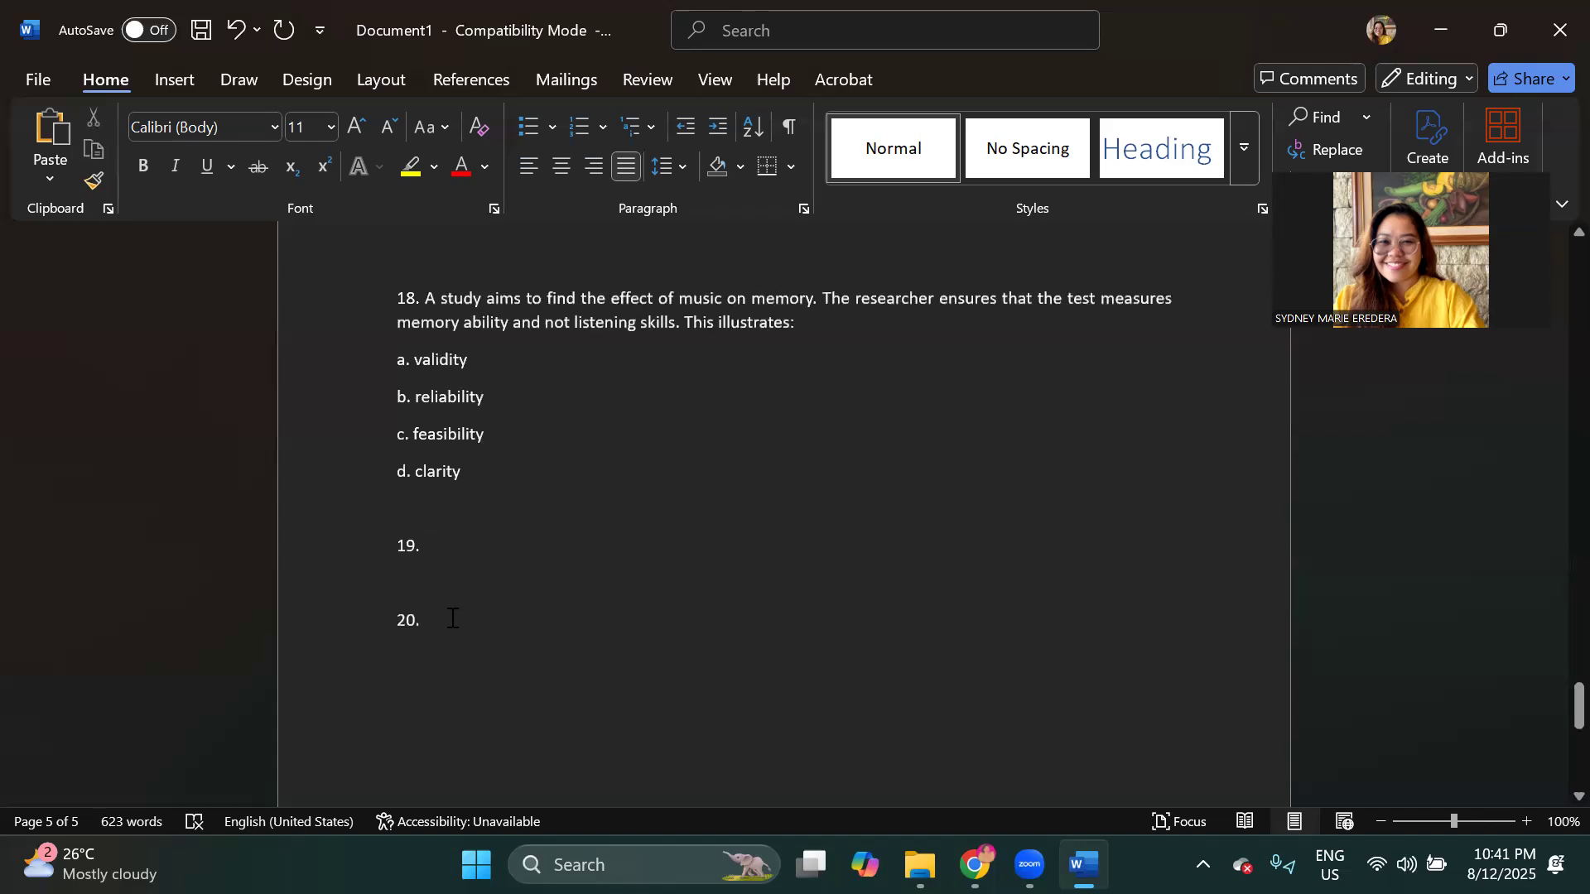
{"action": "left_click_drag", "start_coordinate": [444, 617], "coordinate": [400, 550]}
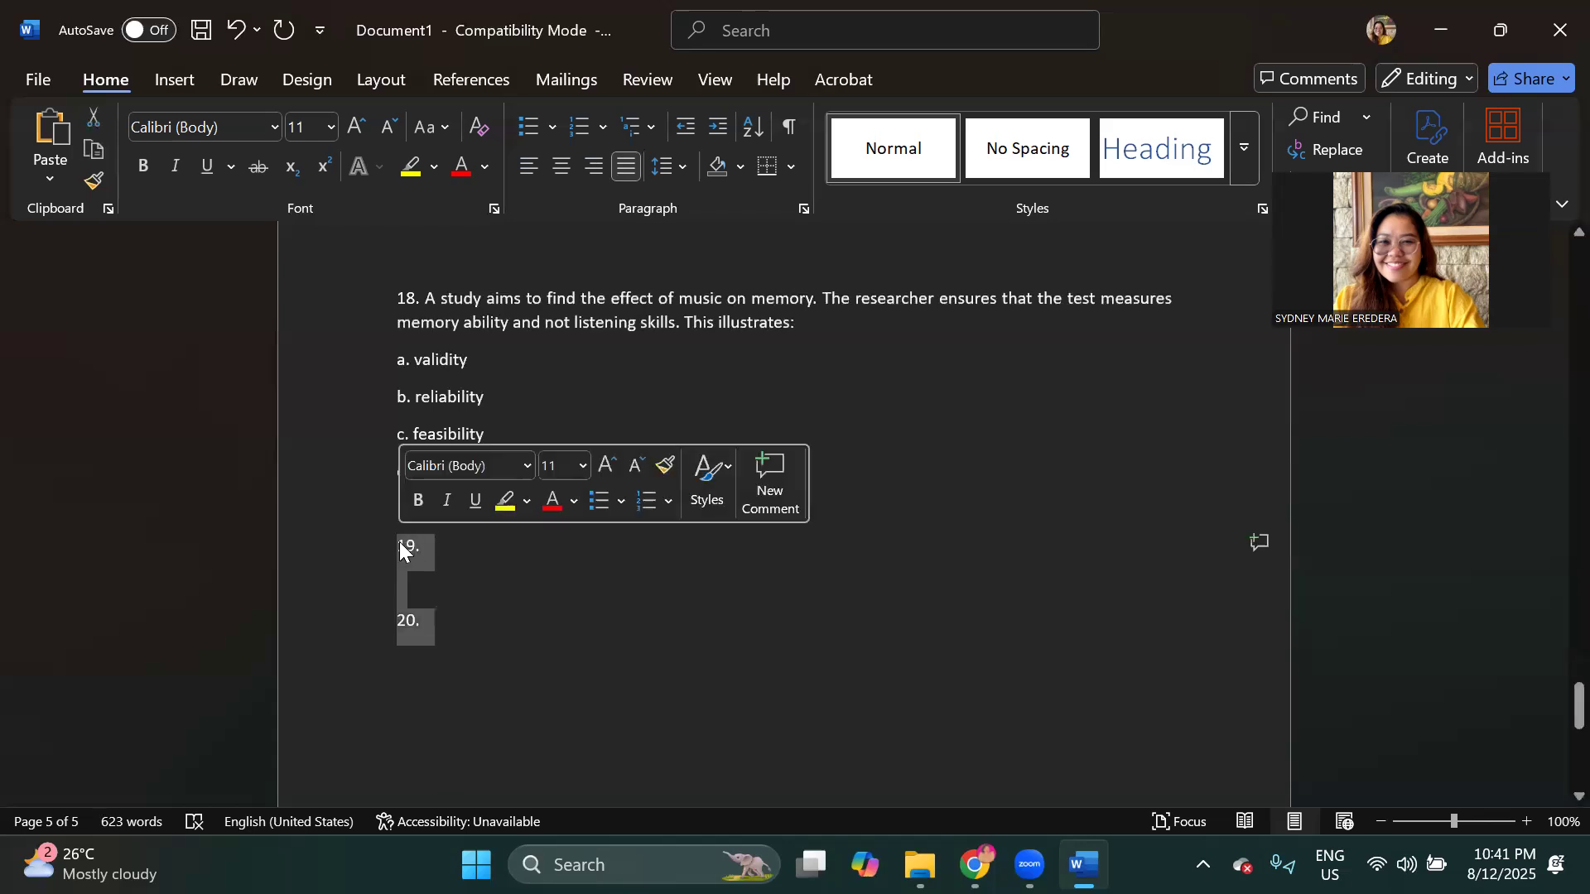
{"action": "key", "text": "ctrl+e"}
{"action": "type", "text": "19-"}
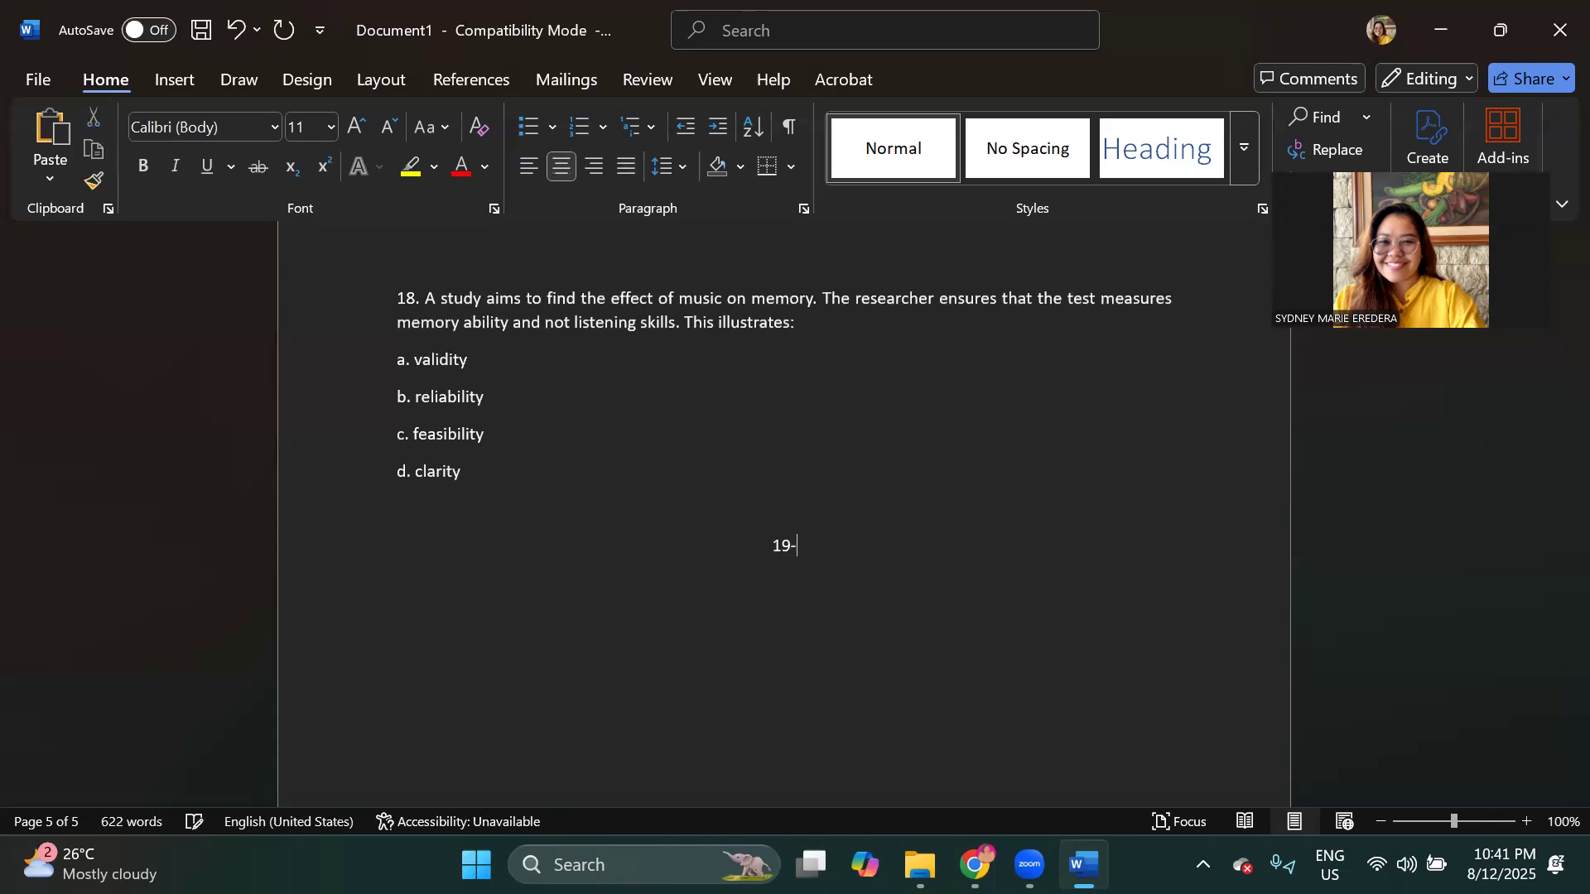
{"action": "key", "text": "ctrl+j"}
{"action": "type", "text": "20."}
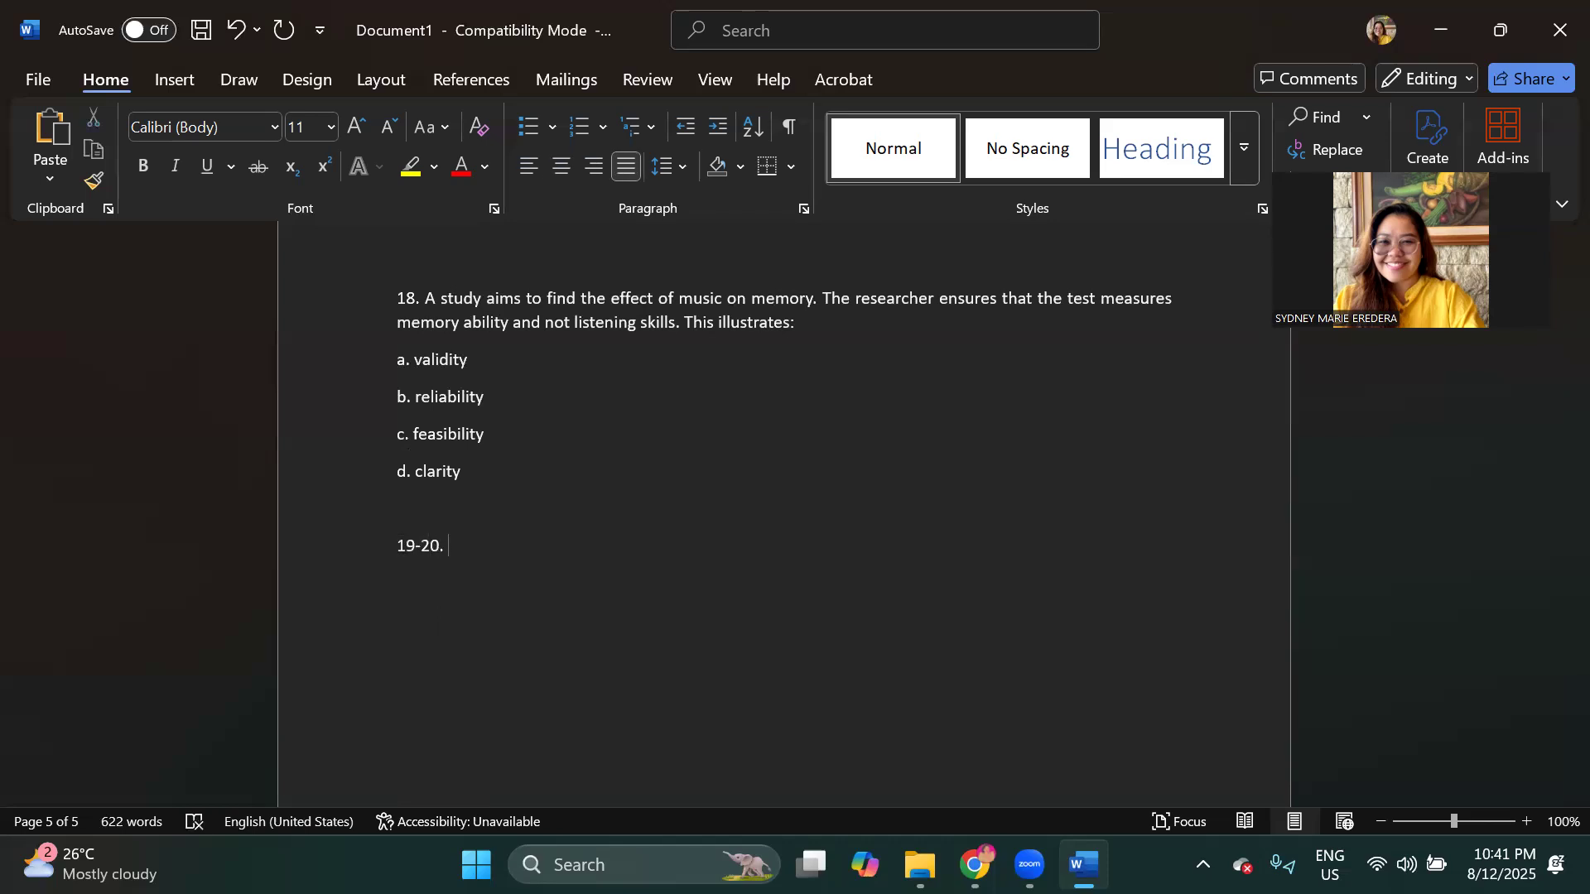
Step: Write item 19-20 as "In your own opinion what characteristic is the most important when it comes to using research to solve societal problems?"
{"action": "type", "text": " Name"}
{"action": "key", "text": "BackSpace"}
{"action": "key", "text": "BackSpace"}
{"action": "key", "text": "BackSpace"}
{"action": "key", "text": "BackSpace"}
{"action": "type", "text": "In your own opinion "}
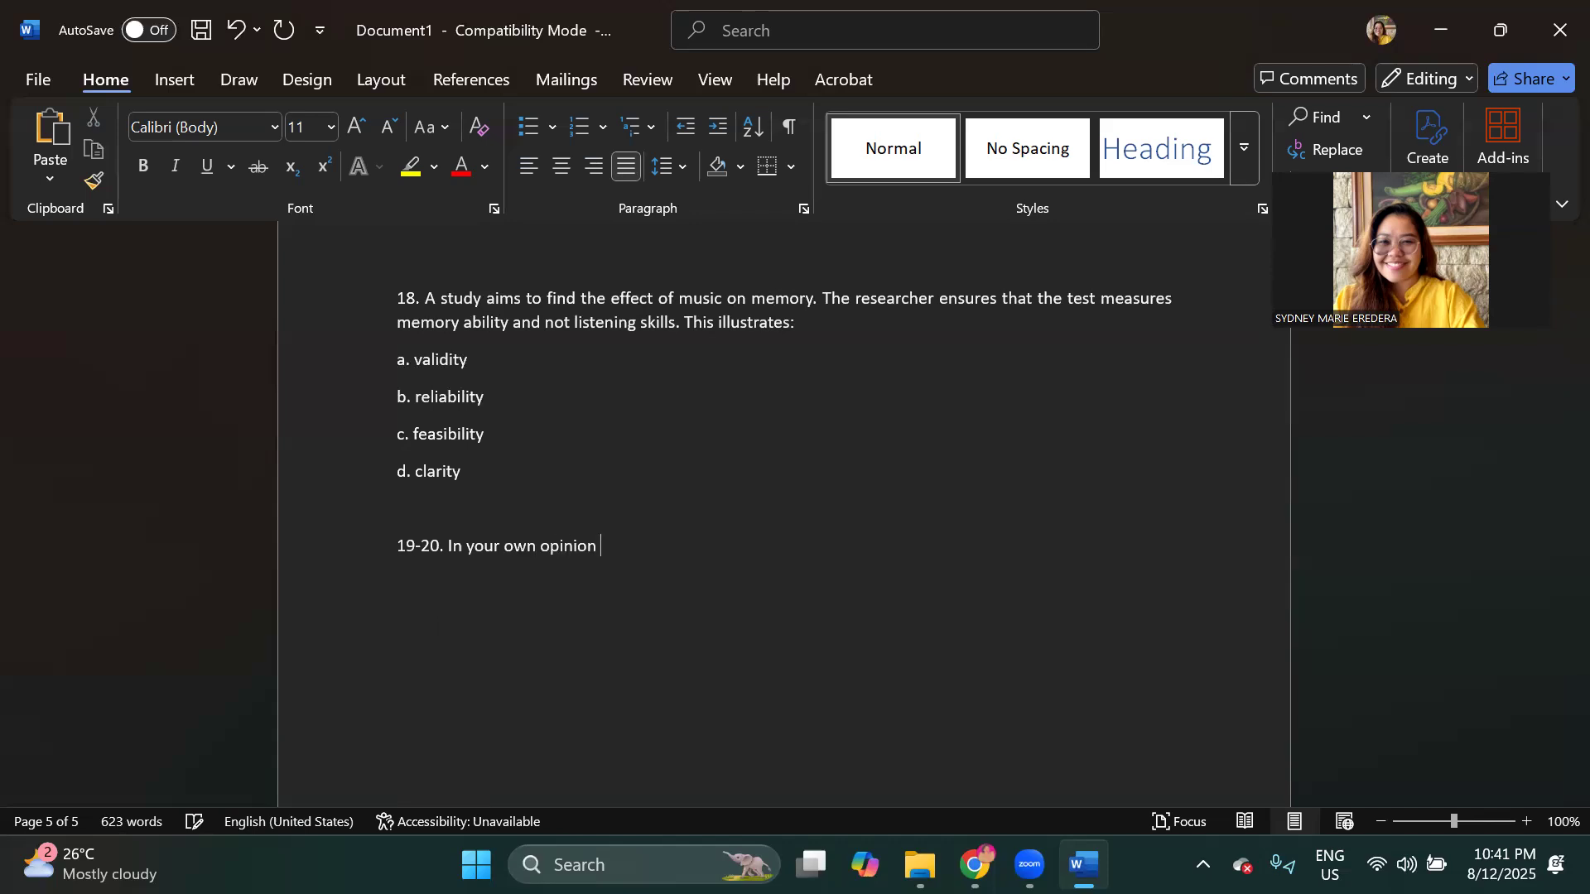
{"action": "type", "text": "what characteristic is the mo"}
{"action": "key", "text": "BackSpace"}
{"action": "type", "text": "most important when it comes "}
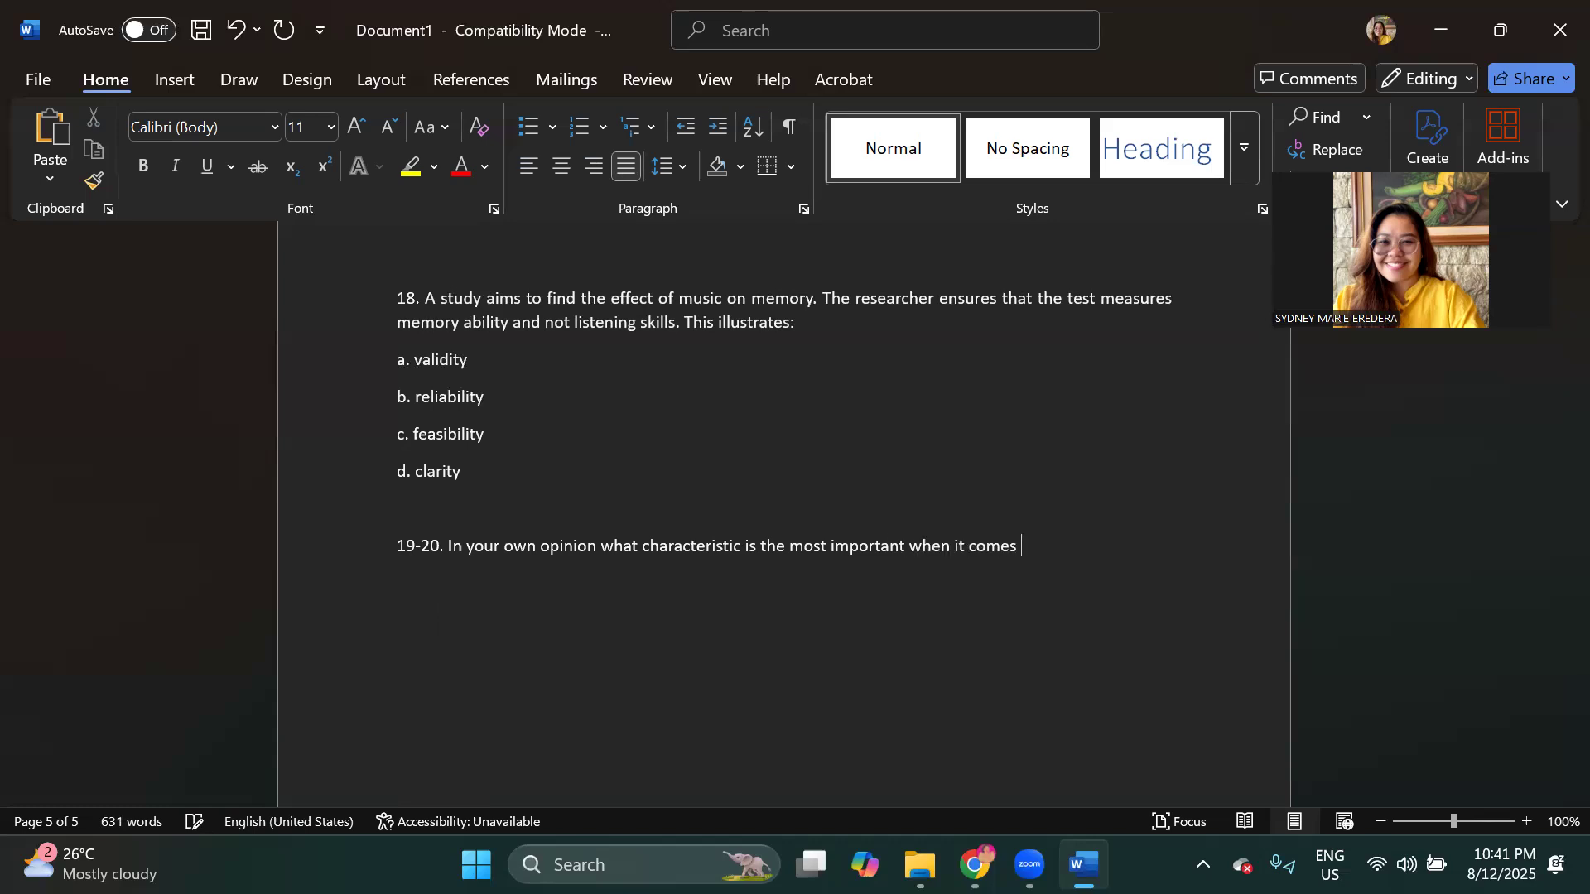
{"action": "type", "text": "to mana"}
{"action": "key", "text": "BackSpace"}
{"action": "key", "text": "BackSpace"}
{"action": "key", "text": "BackSpace"}
{"action": "key", "text": "BackSpace"}
{"action": "type", "text": "fidolving prob"}
{"action": "key", "text": "BackSpace"}
{"action": "key", "text": "BackSpace"}
{"action": "key", "text": "BackSpace"}
{"action": "key", "text": "BackSpace"}
{"action": "key", "text": "BackSpace"}
{"action": "key", "text": "BackSpace"}
{"action": "key", "text": "BackSpace"}
{"action": "key", "text": "BackSpace"}
{"action": "key", "text": "BackSpace"}
{"action": "type", "text": "using lan"}
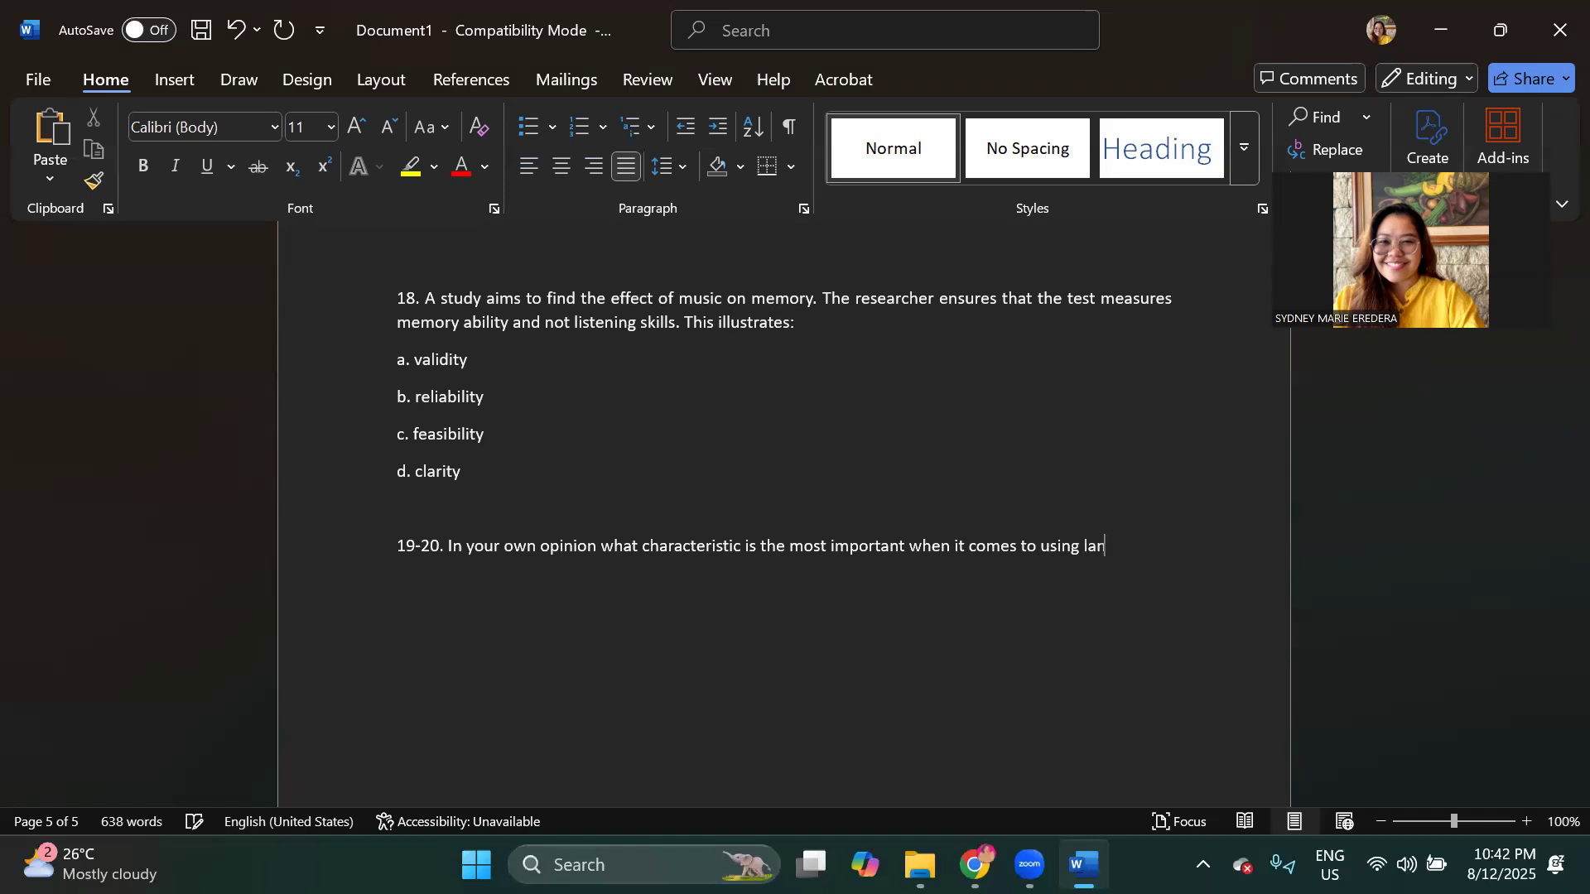
{"action": "key", "text": "BackSpace"}
{"action": "key", "text": "BackSpace"}
{"action": "key", "text": "BackSpace"}
{"action": "type", "text": "research to solve societal problems"}
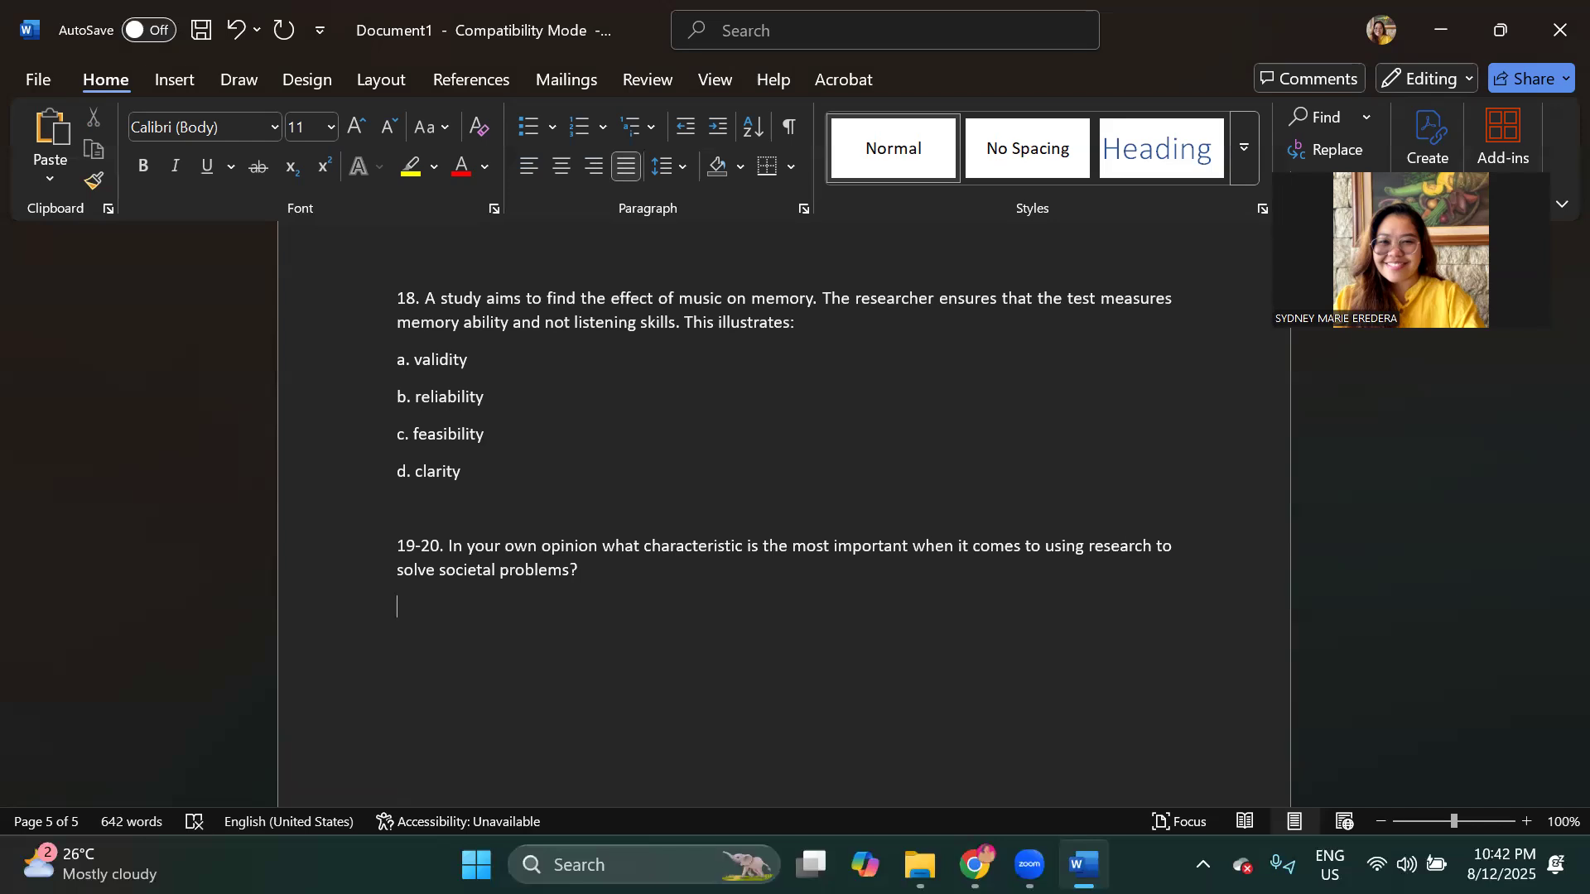
Step: Add "Rubrics:" with the lines "I wrote in a grammatically correct sentence. (1 point)" and "My answer reflects my understanding of the lesson. (1 point)"
{"action": "type", "text": "Rubrics: "}
{"action": "type", "text": " wrote"}
{"action": "type", "text": " in a grammatical"}
{"action": "type", "text": "ly corre"}
{"action": "type", "text": "ct se"}
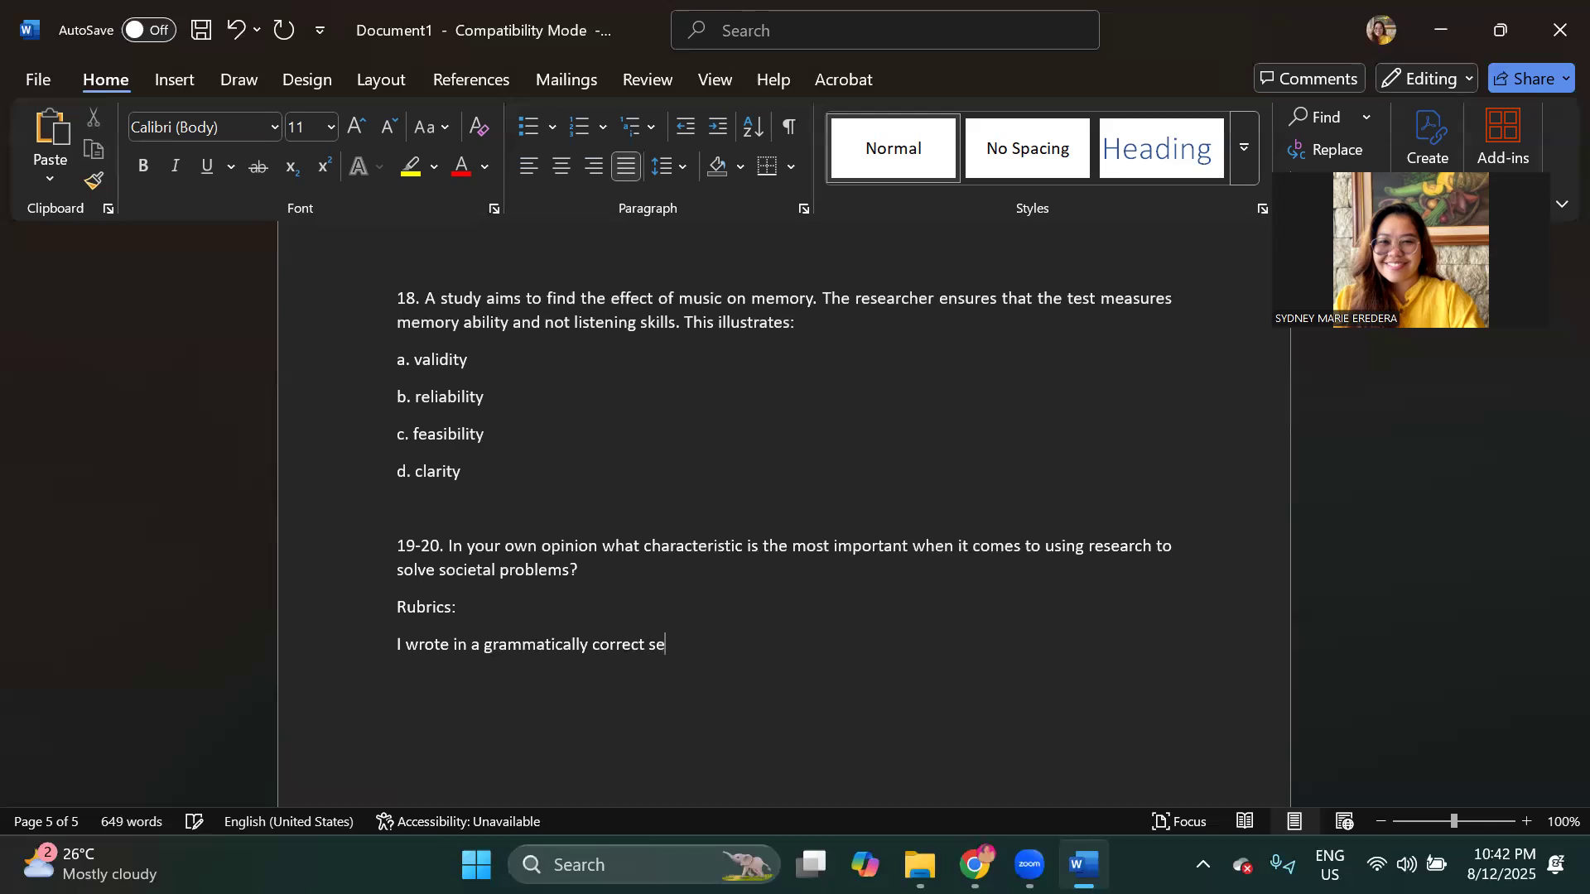
{"action": "type", "text": "ntence. (1 point)"}
{"action": "key", "text": "Return"}
{"action": "type", "text": "My answer is"}
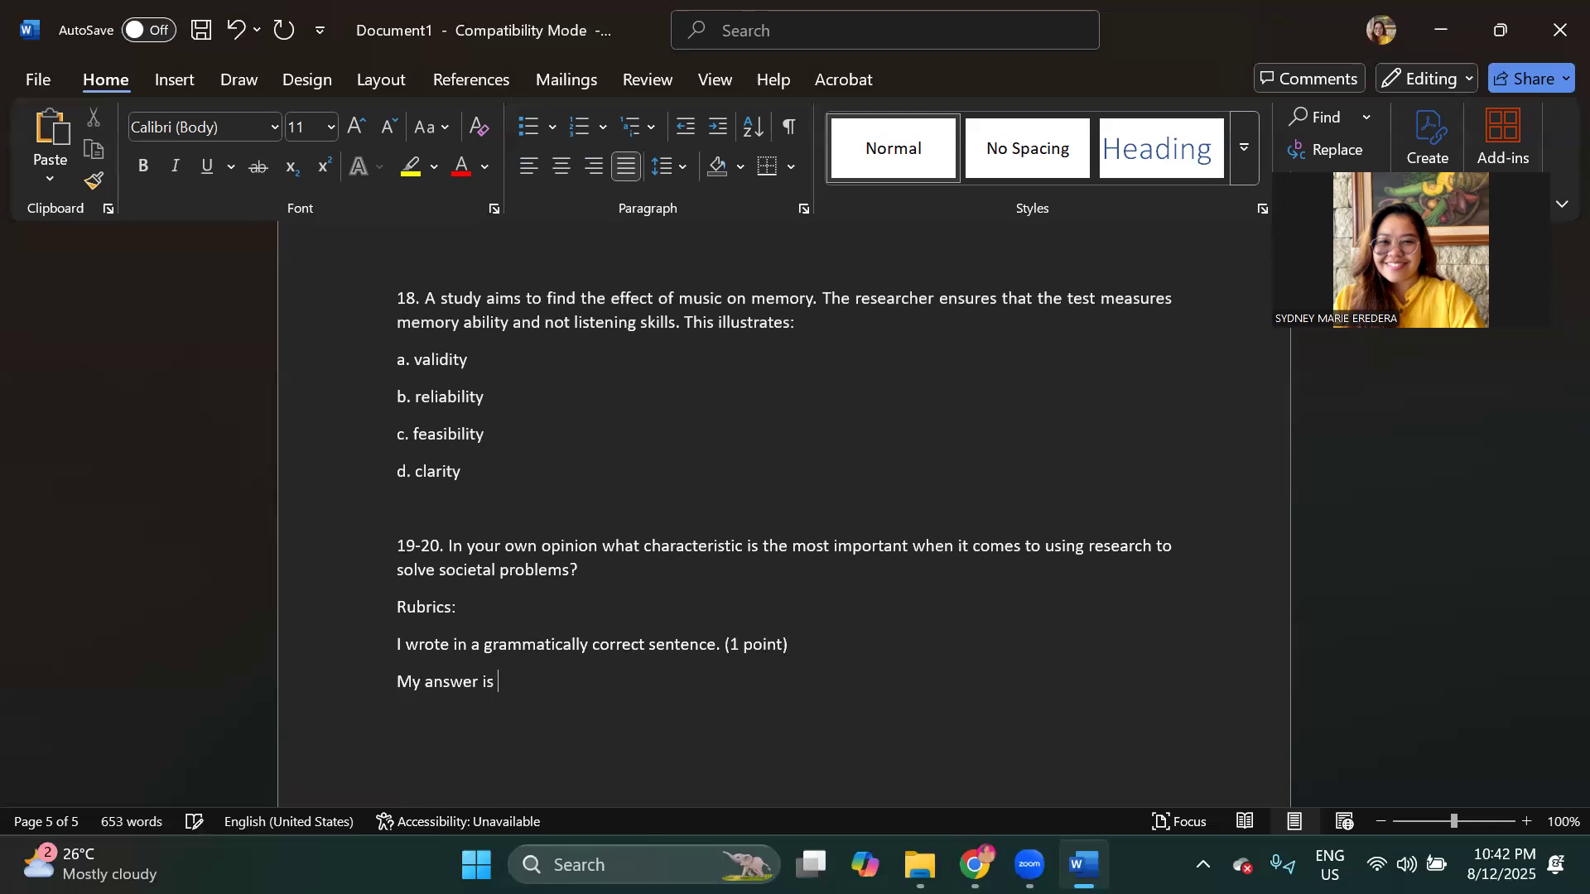
{"action": "key", "text": "BackSpace"}
{"action": "key", "text": "BackSpace"}
{"action": "type", "text": "reflects my understanding of the lesson. (1 point)"}
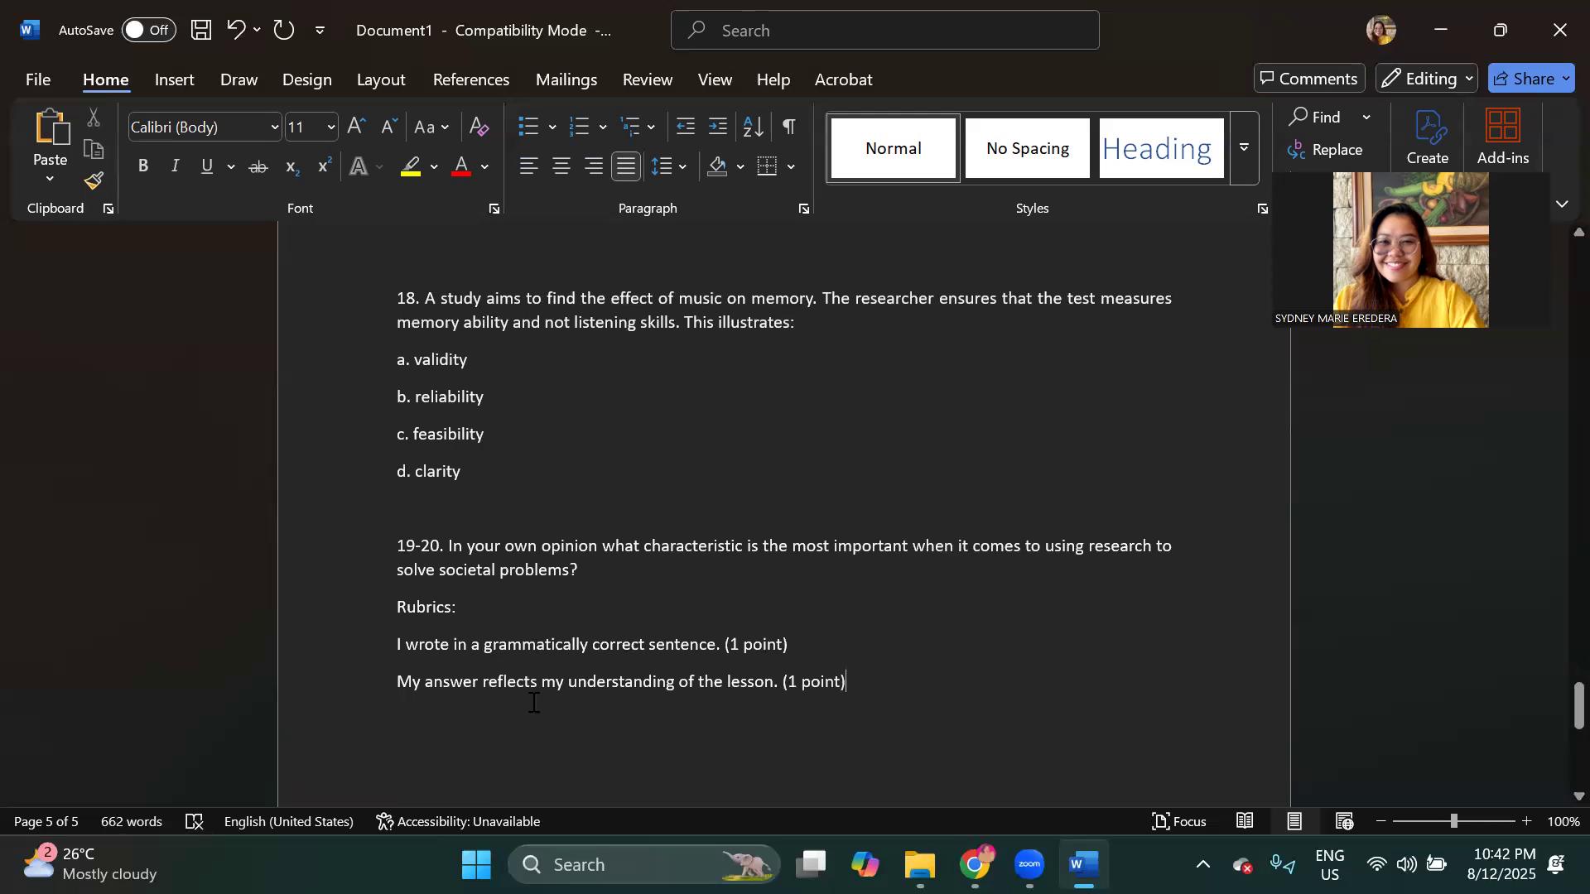
Step: Reword the first rubric criterion to "I wrote in grammatically correct sentences."
{"action": "double_click", "coordinate": [478, 644]}
{"action": "key", "text": "BackSpace"}
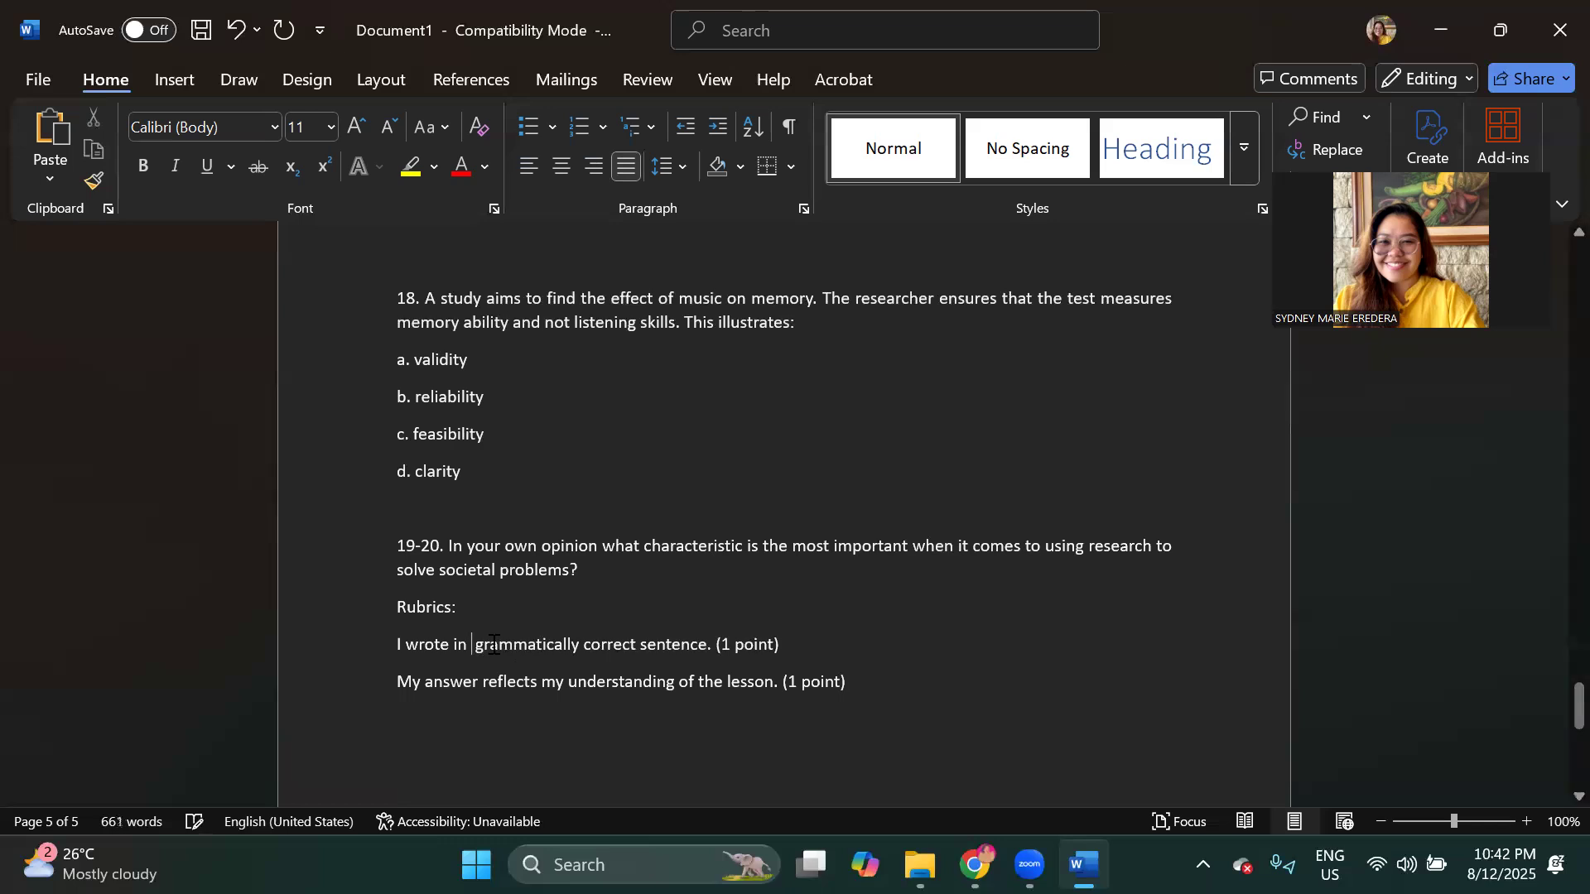
{"action": "left_click", "coordinate": [702, 644]}
{"action": "type", "text": "s"}
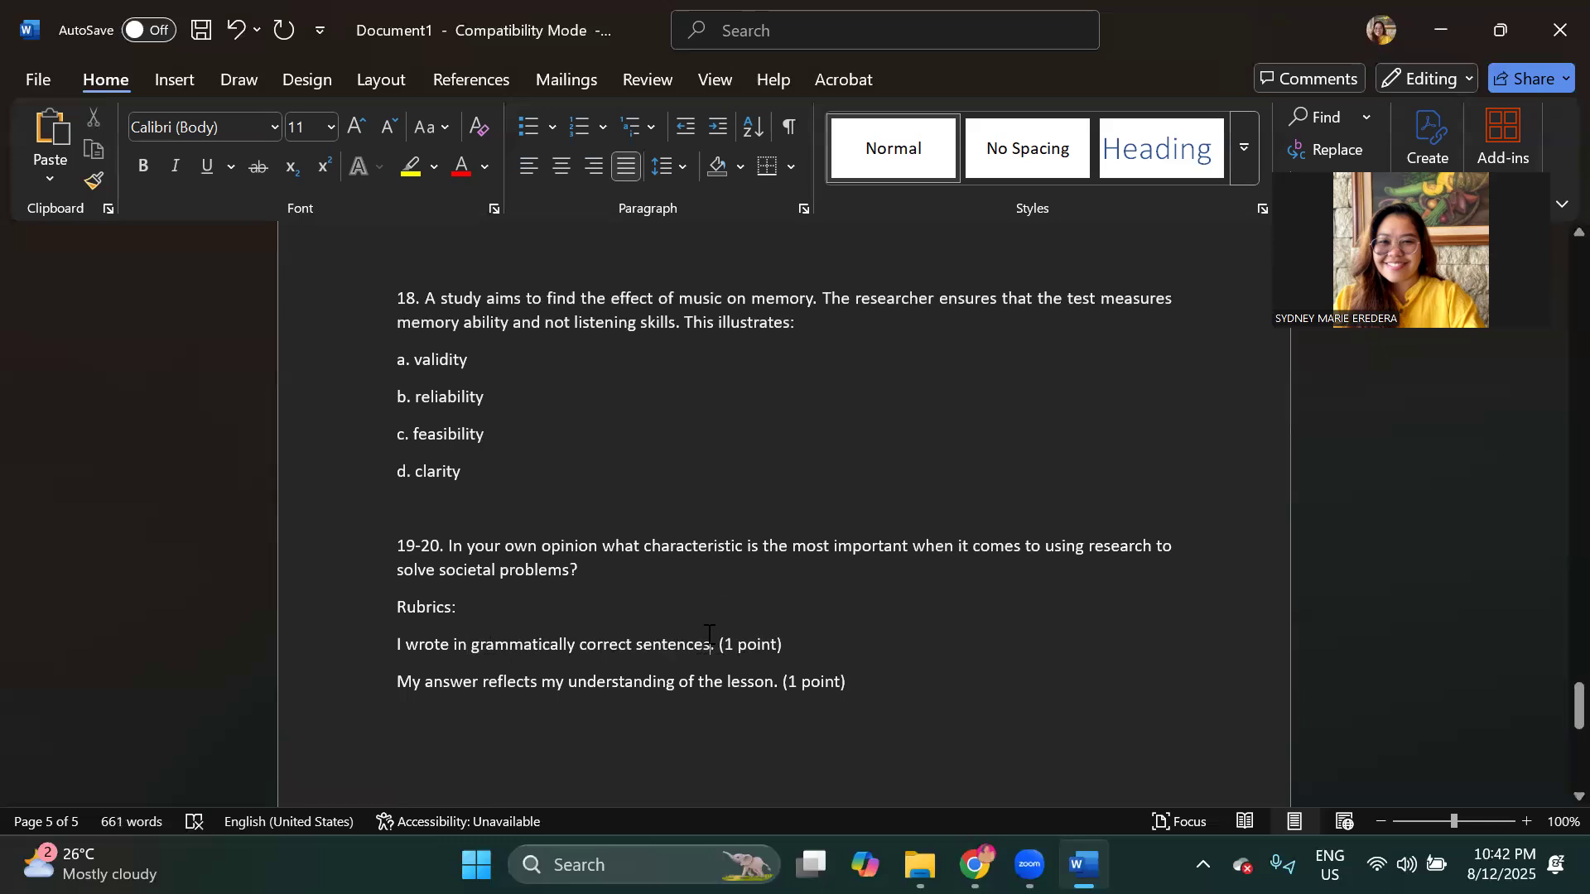
Step: Add the line "TOTAL: 2 POINTS" below the rubric criteria
{"action": "left_click", "coordinate": [848, 681]}
{"action": "key", "text": "Return"}
{"action": "type", "text": "TOTAL: 2 POINTS "}
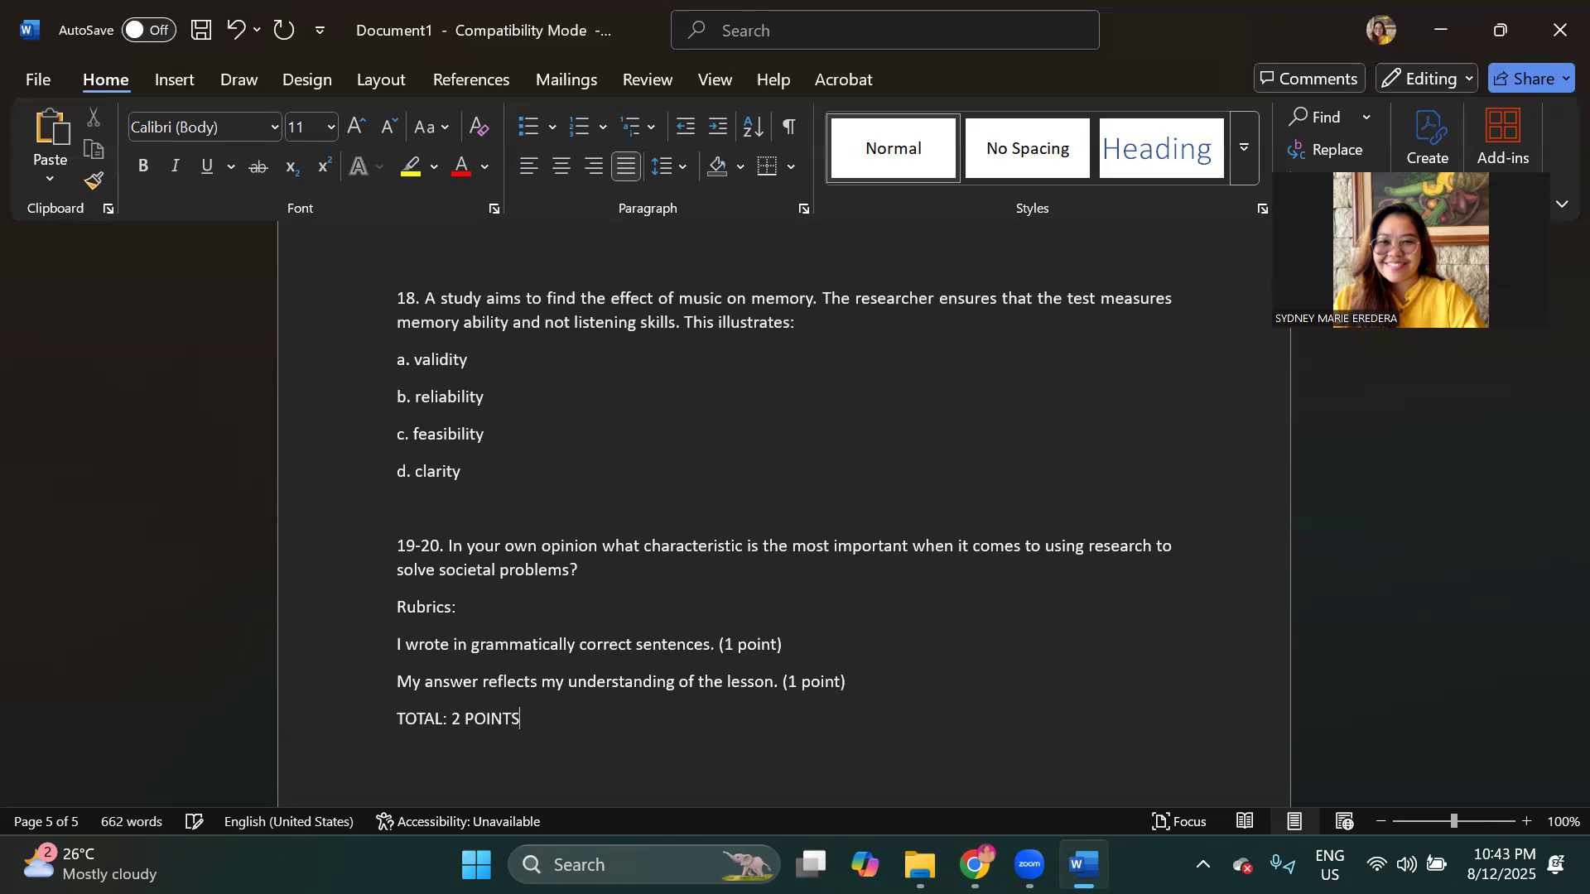
Step: Add six full-width underscore answer lines below the rubric total
{"action": "type", "text": "___________________________________________________________________________________________________________________________"}
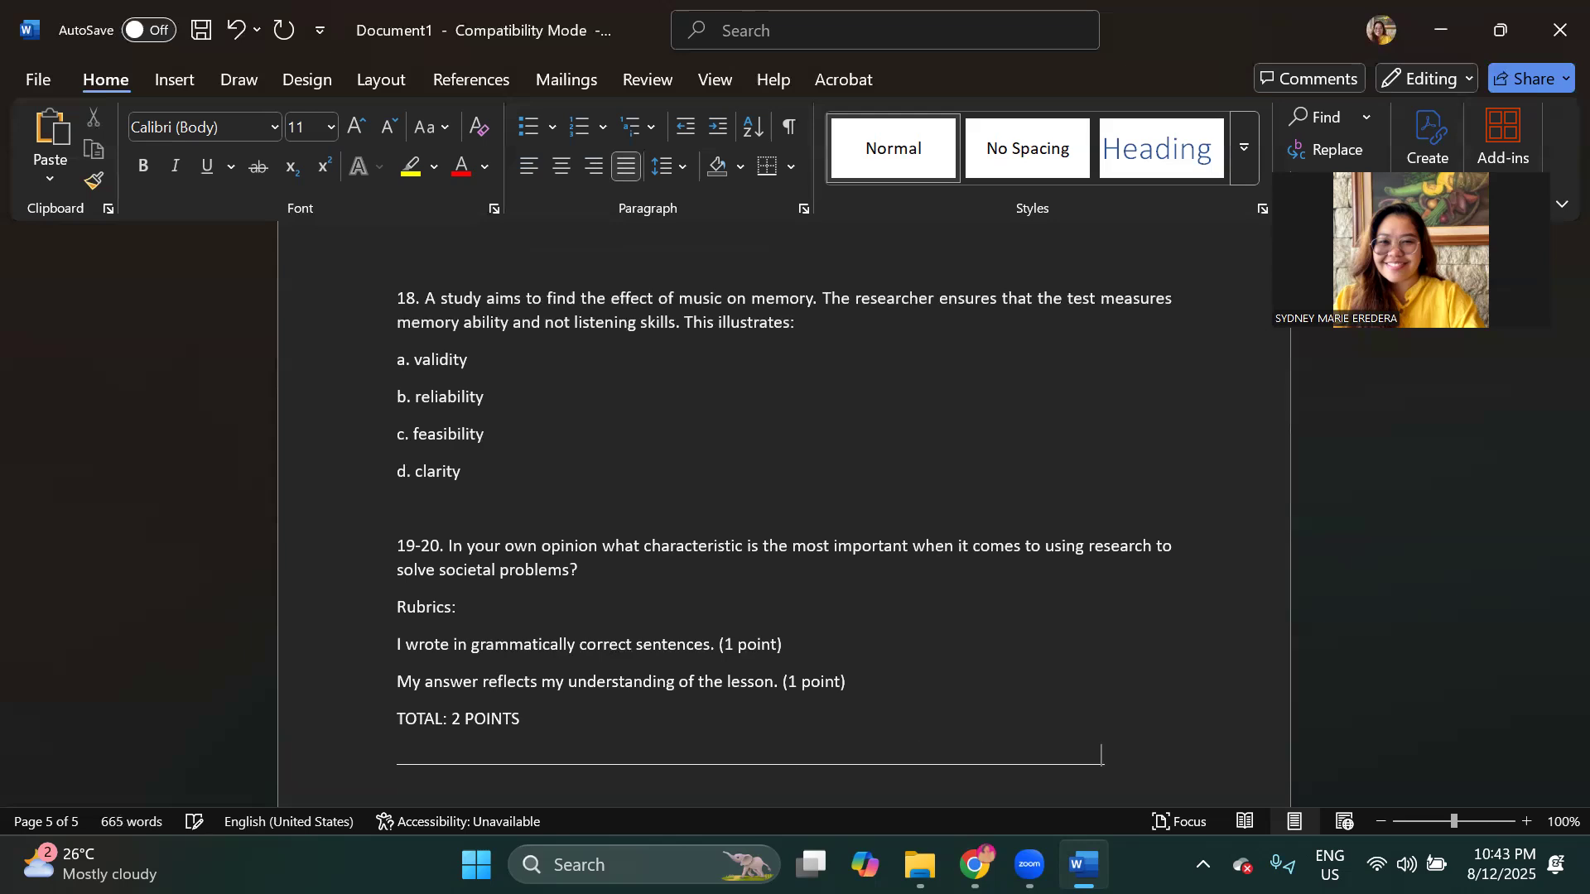
{"action": "type", "text": "_____________________________________________________"}
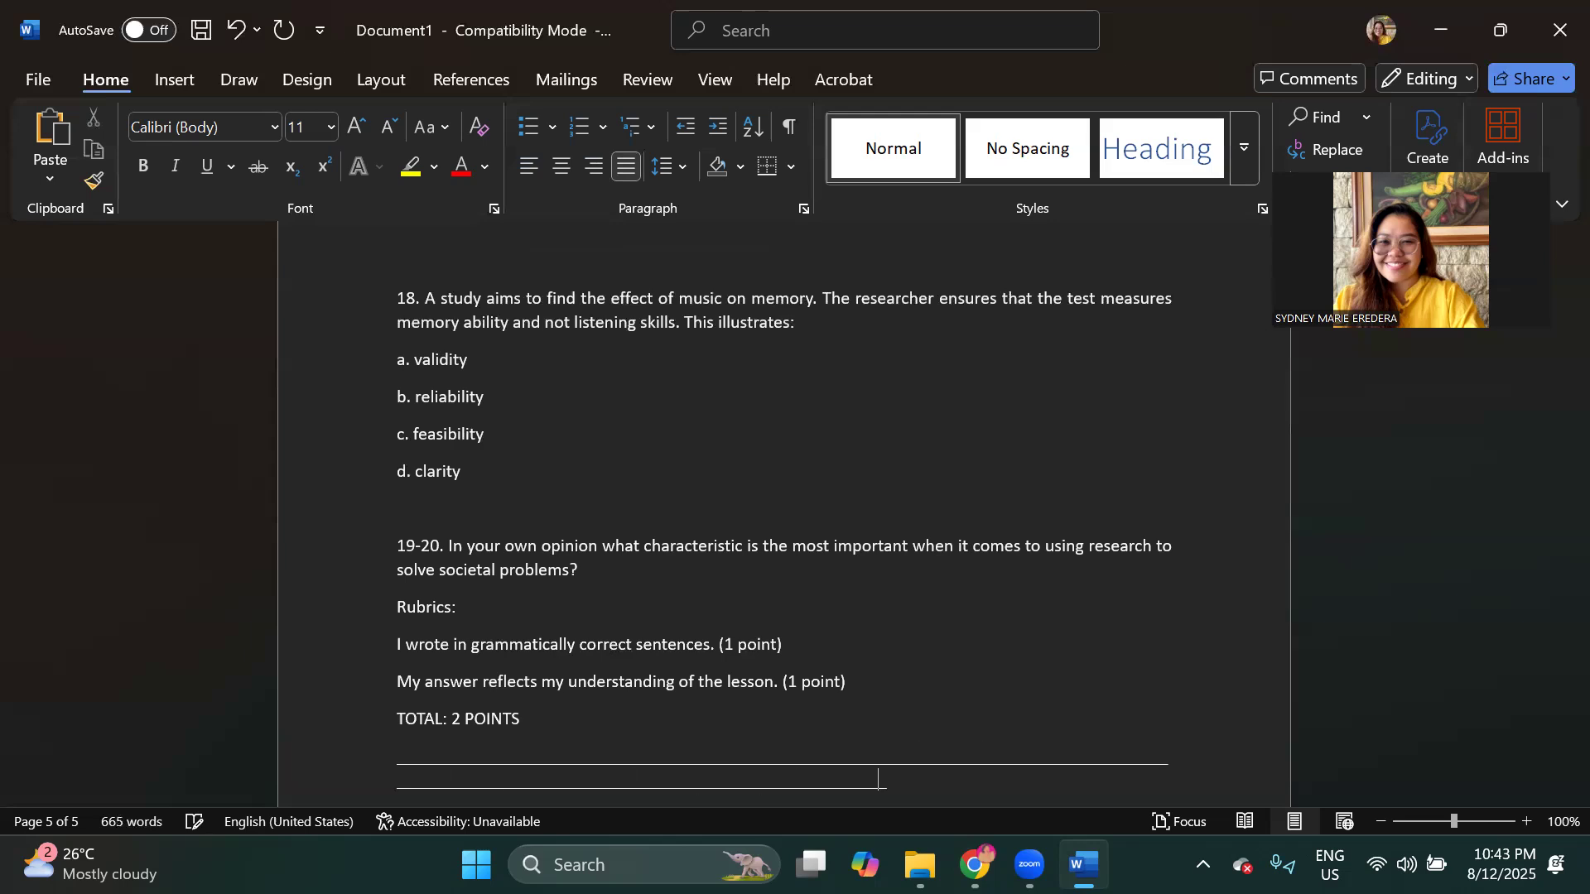
{"action": "type", "text": "________________________________________________________________"}
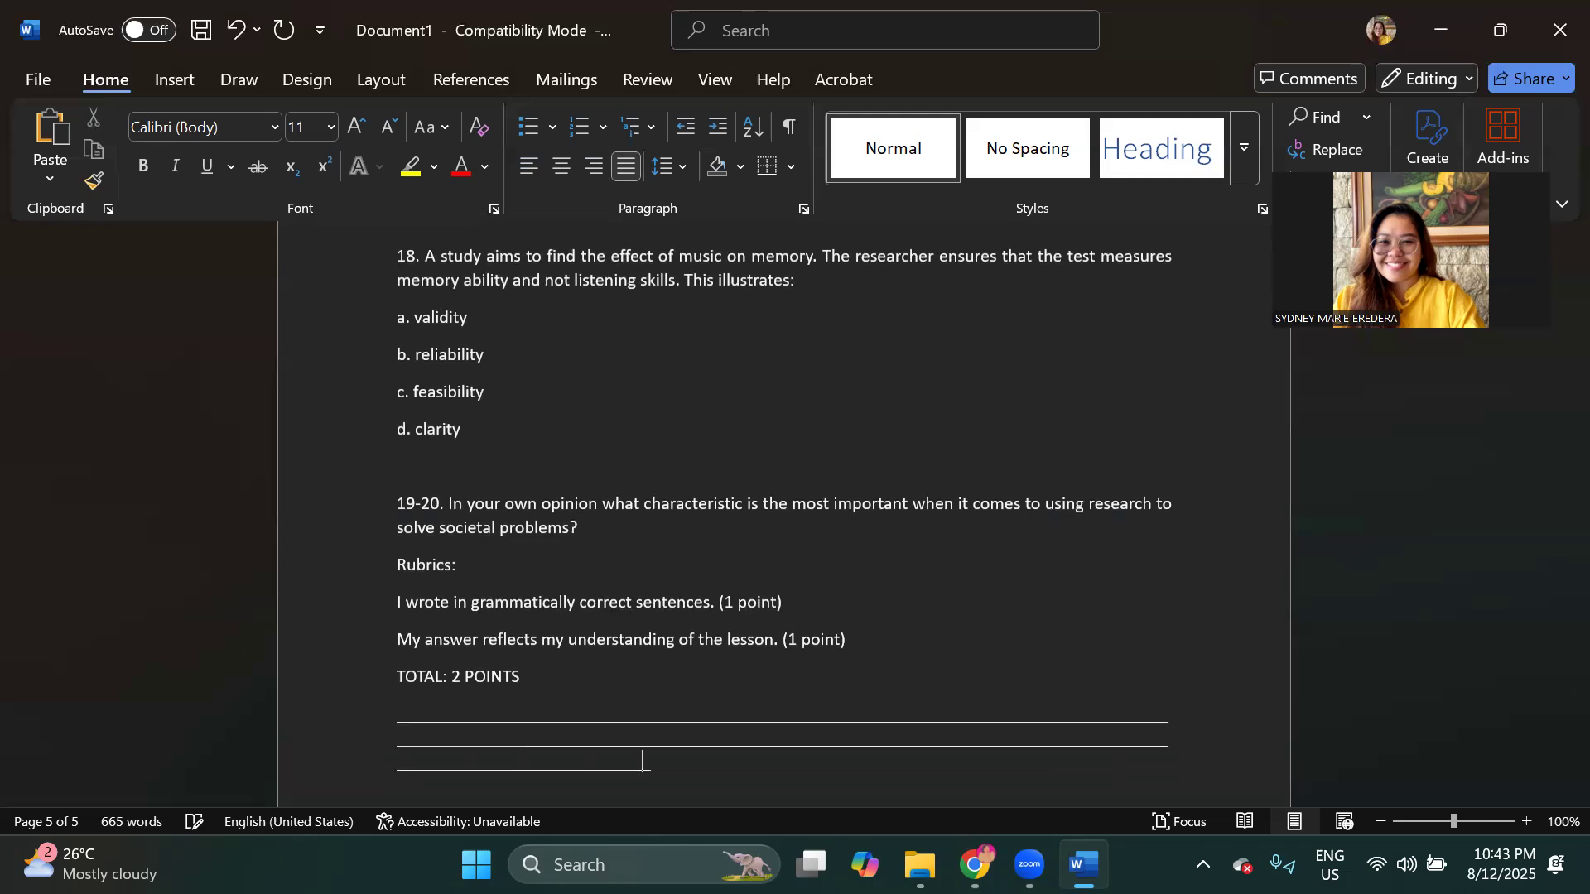
{"action": "type", "text": "______________________________________________________________________________________________________________________________________________________"}
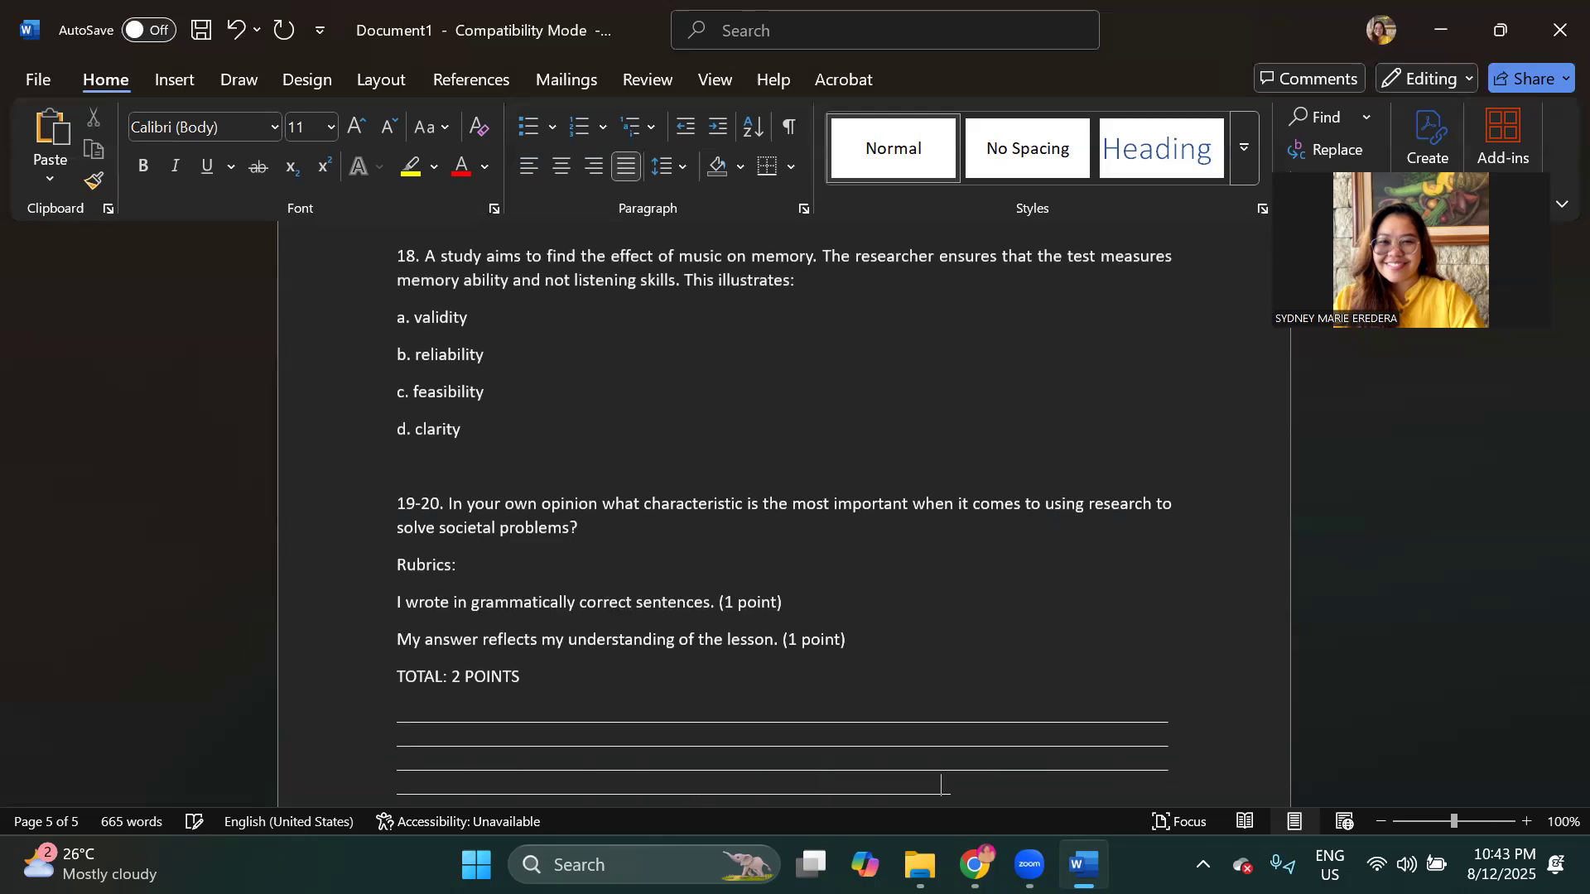
{"action": "type", "text": "_________________________"}
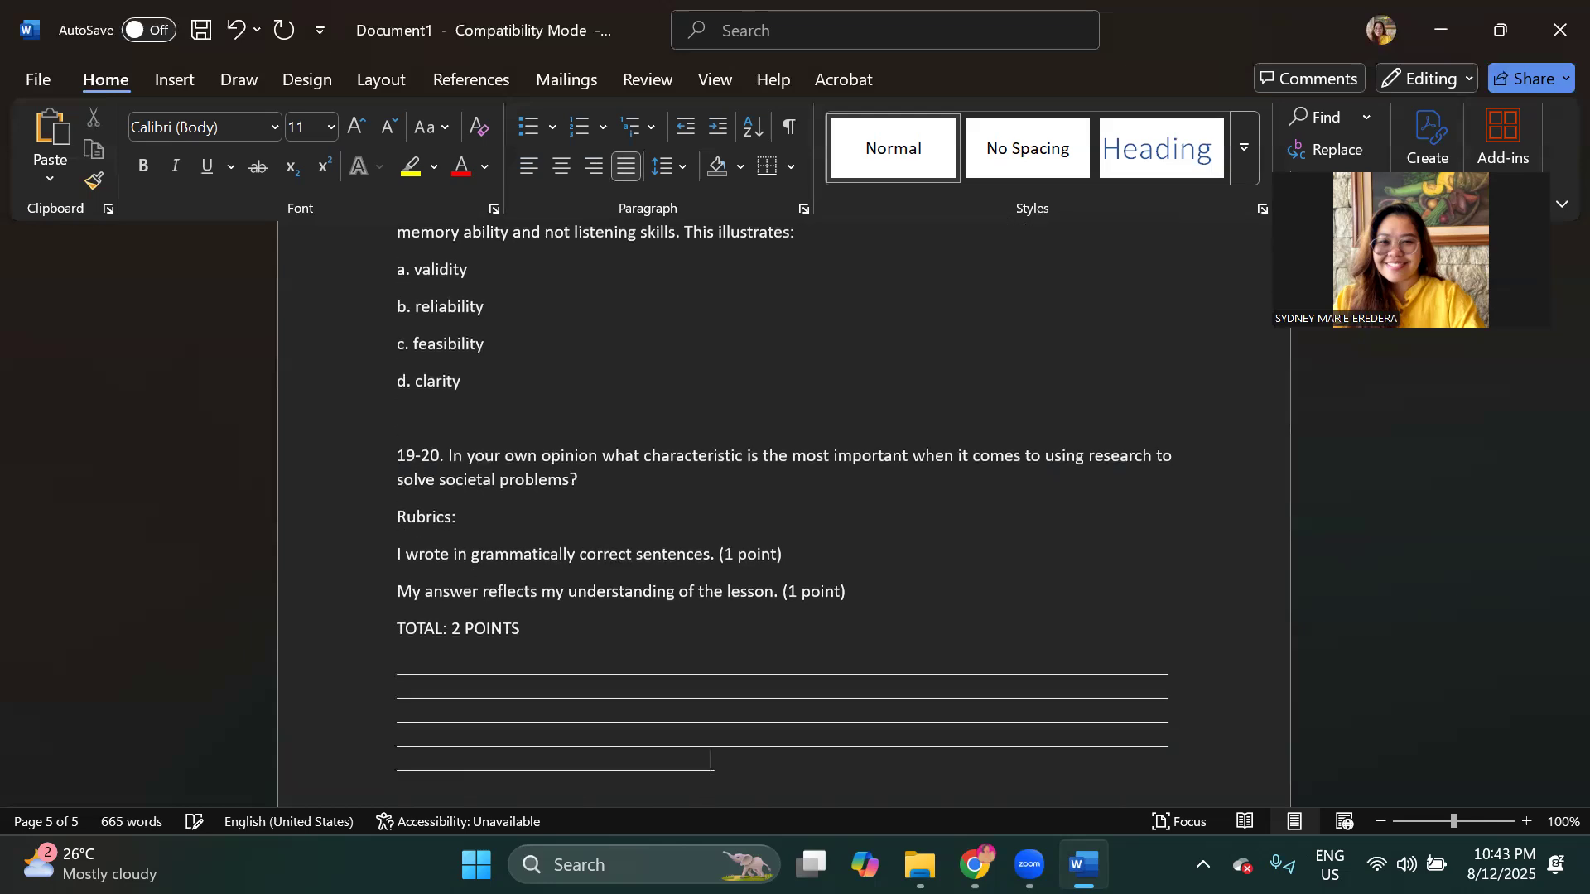
{"action": "type", "text": "_______________________________________________________________"}
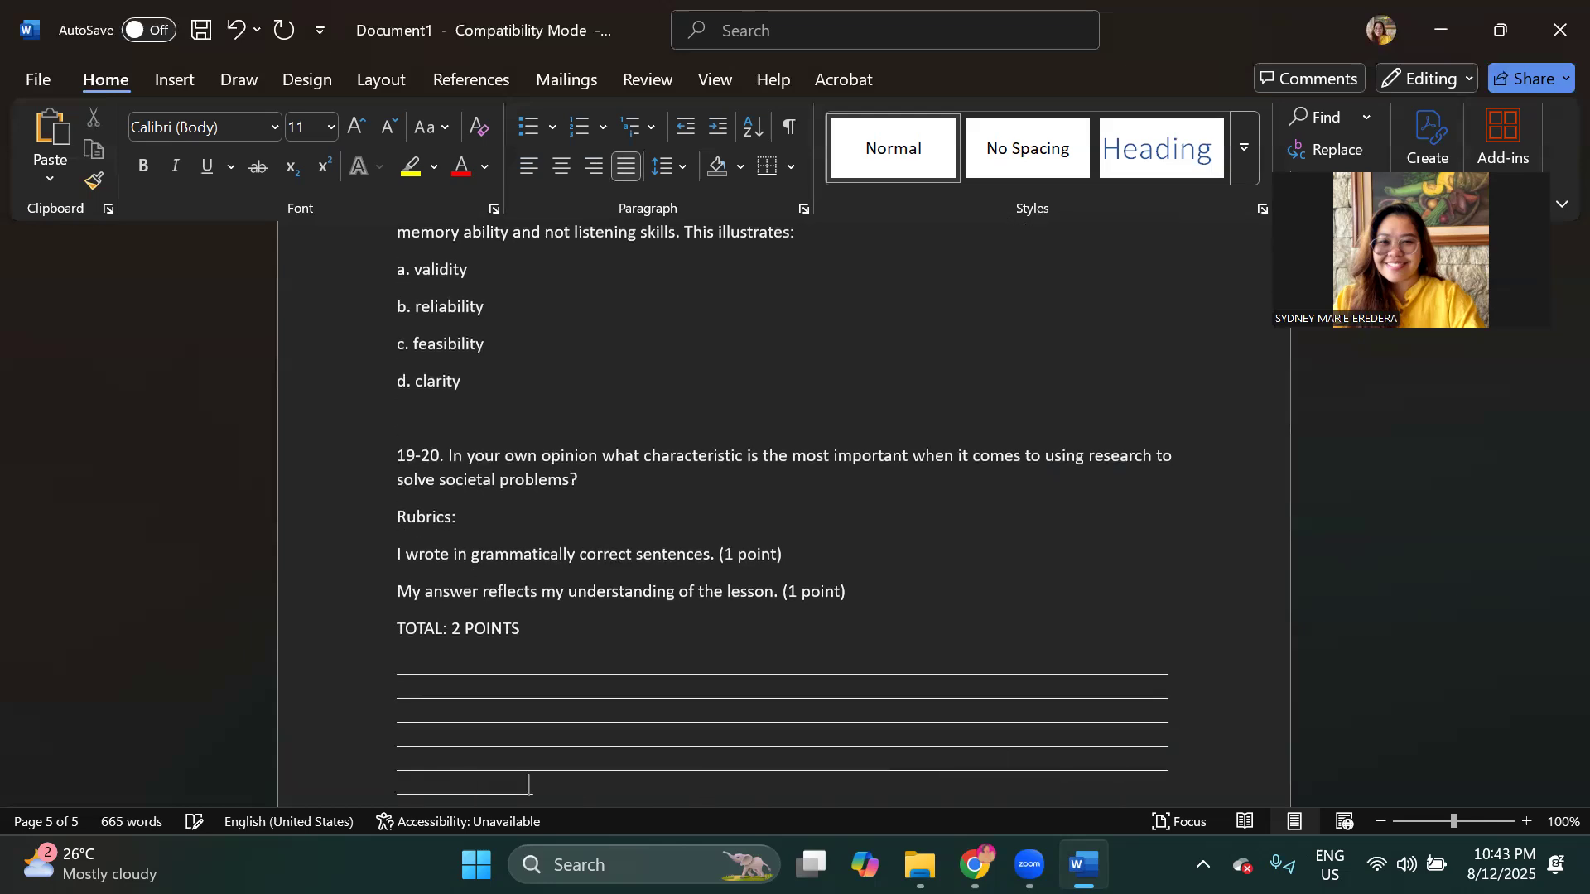
{"action": "type", "text": "___________________"}
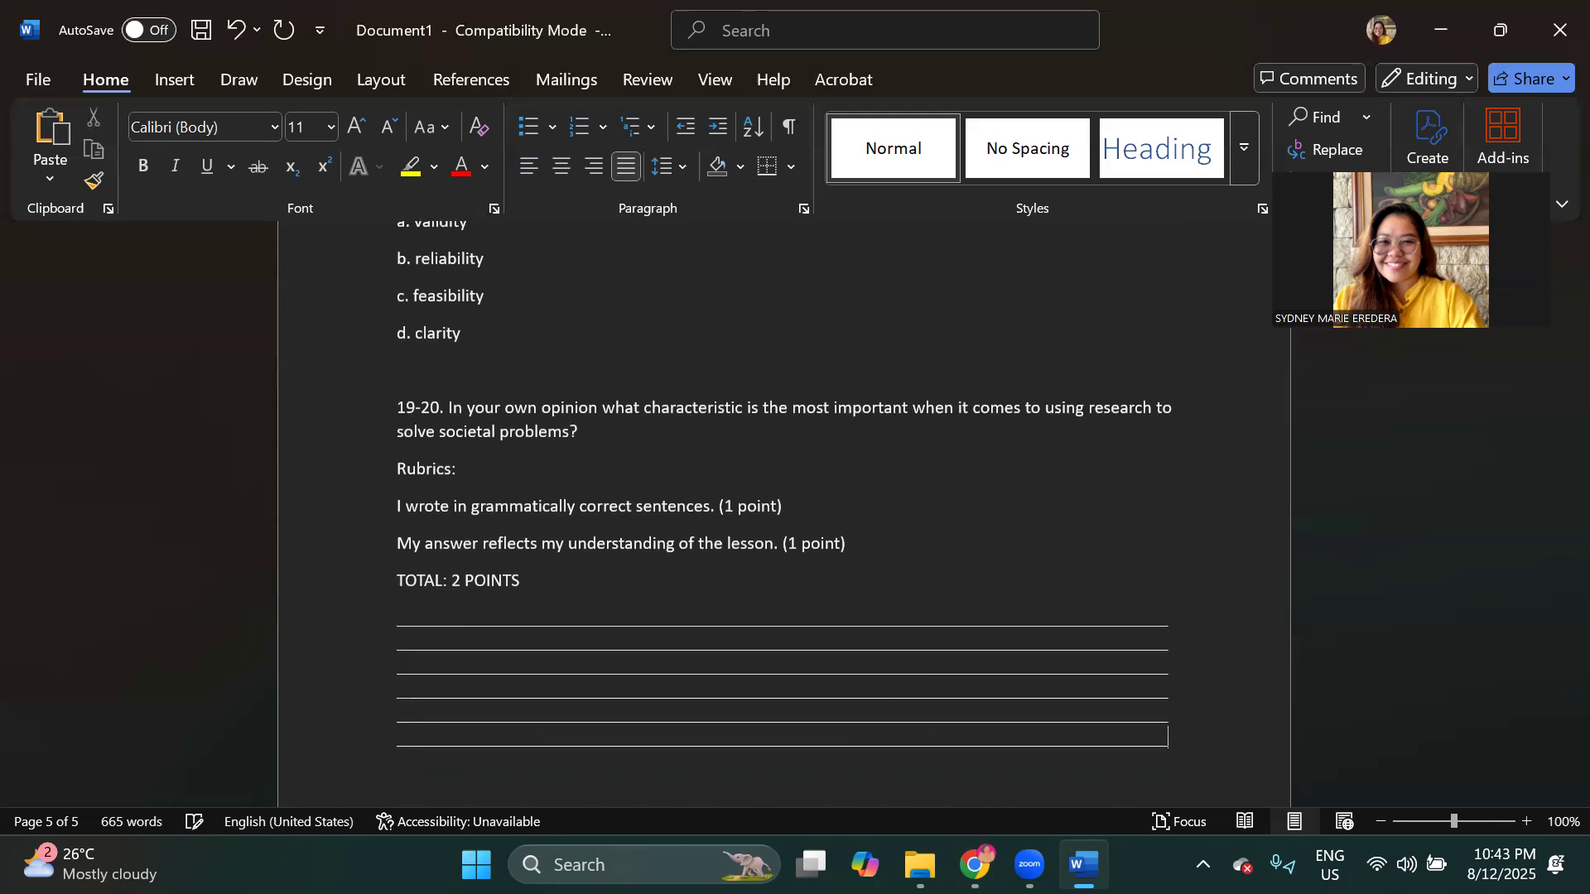
Step: Copy the last three answer lines and paste them twice below the existing ones
{"action": "scroll", "coordinate": [873, 671], "scroll_direction": "down", "scroll_amount": 5}
{"action": "left_click_drag", "start_coordinate": [1175, 328], "coordinate": [381, 280]}
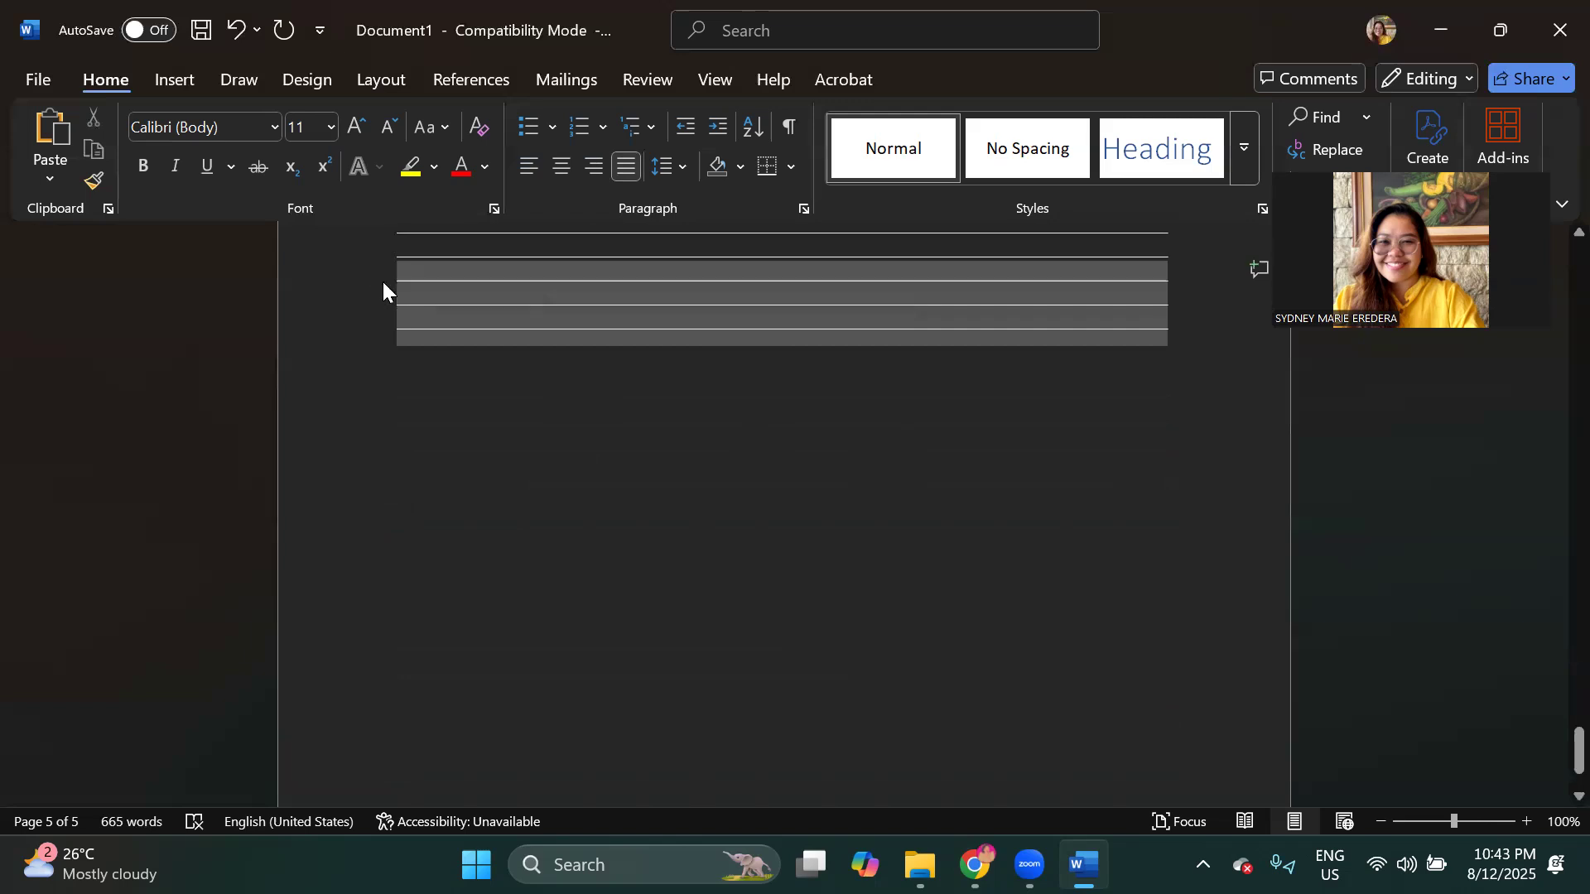
{"action": "left_click", "coordinate": [1185, 327]}
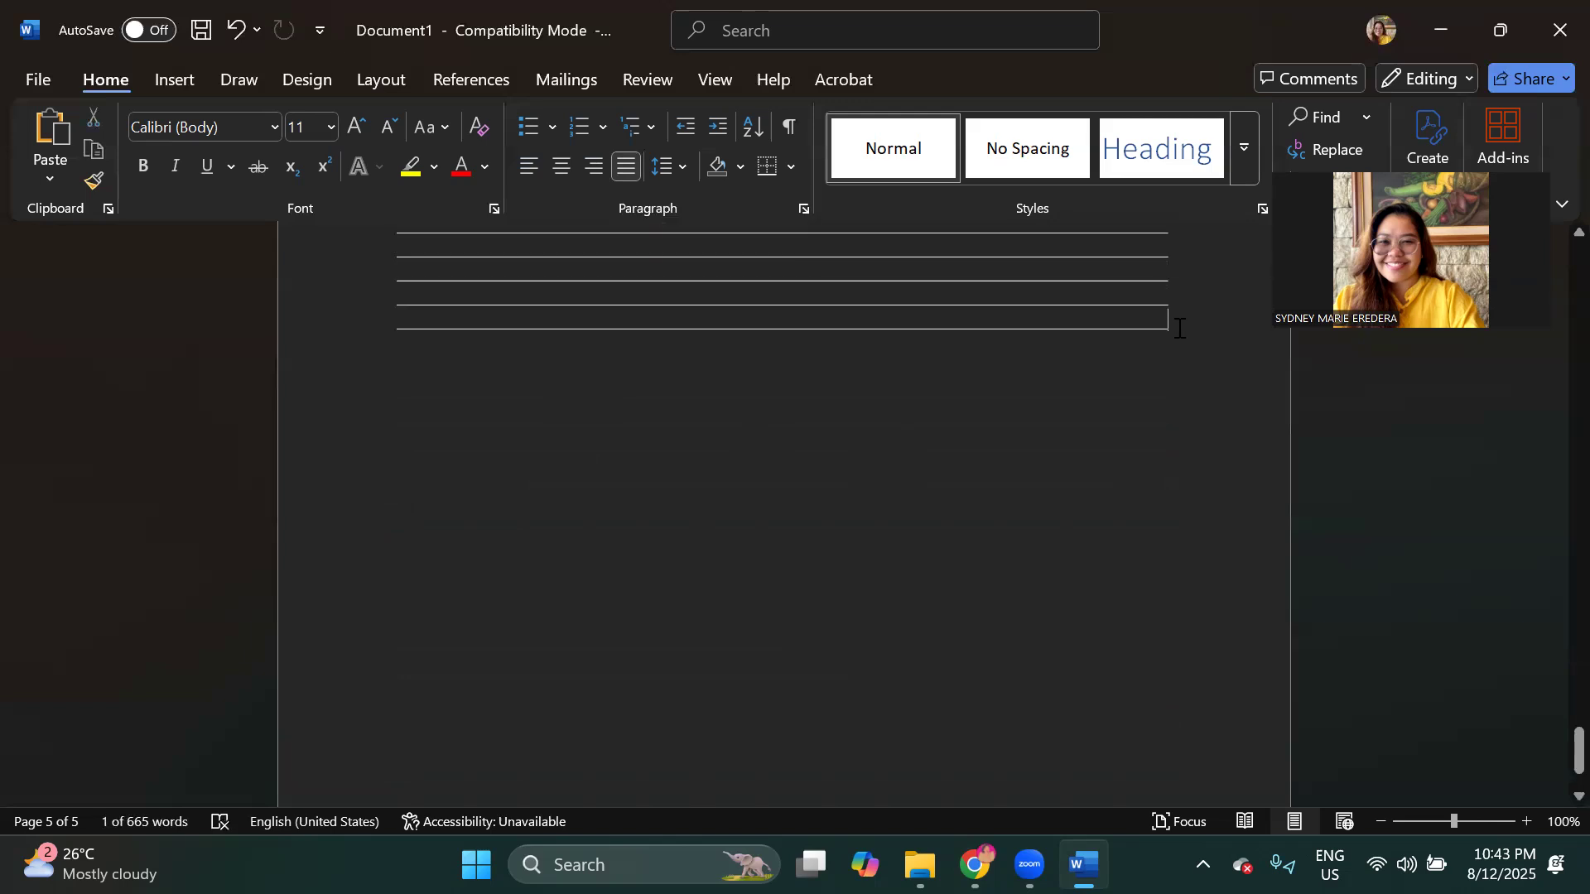
{"action": "key", "text": "ctrl+v"}
{"action": "key", "text": "ctrl+v"}
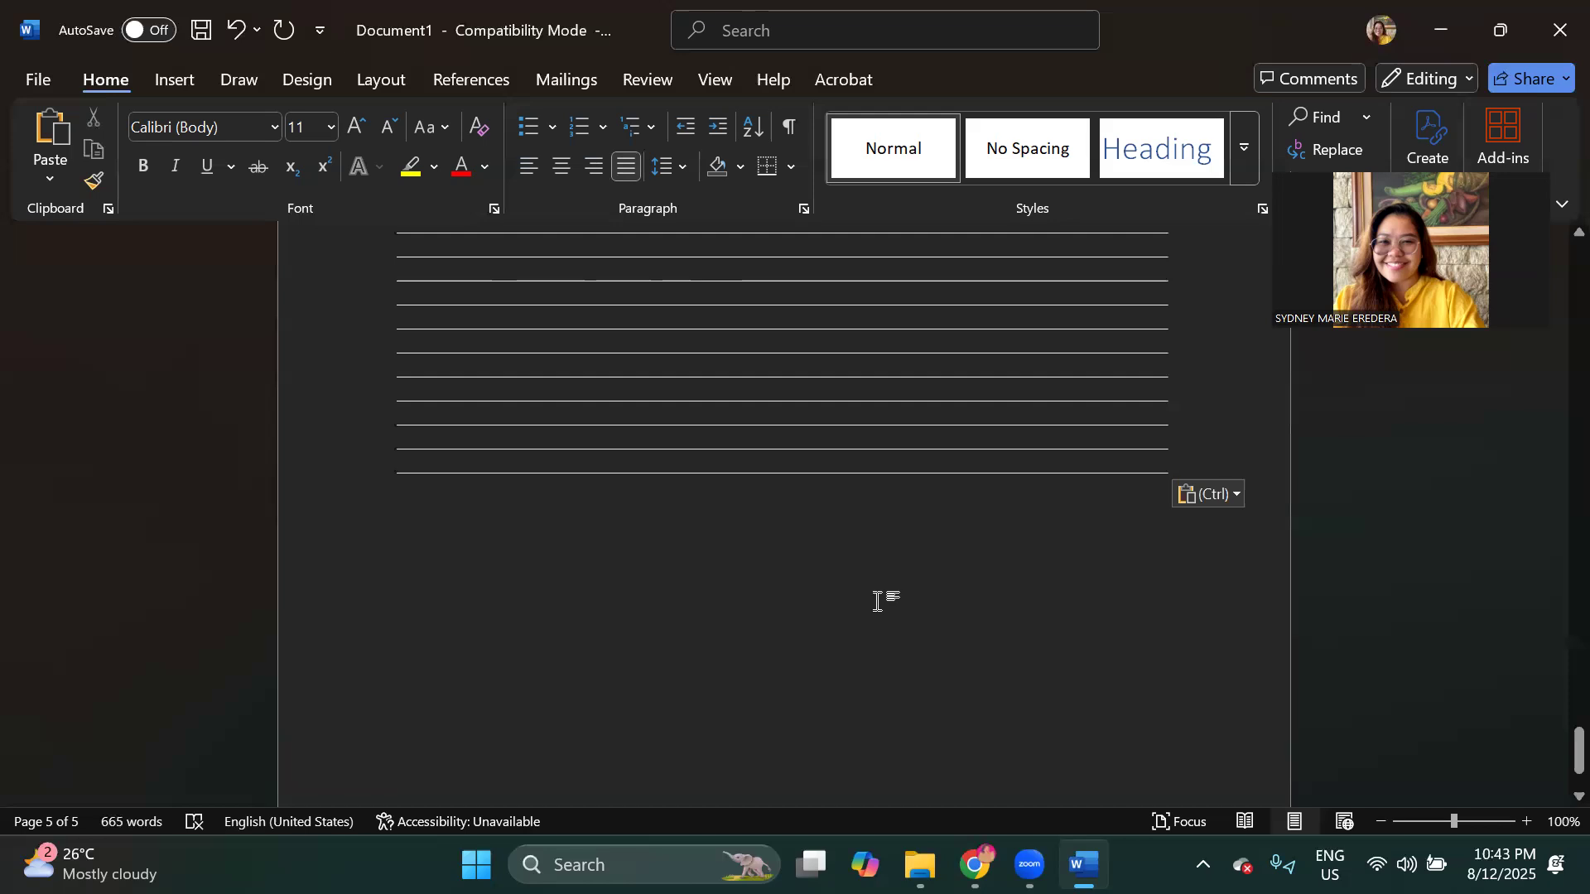
Step: Set the line spacing of the entire quiz document to 1.0
{"action": "scroll", "coordinate": [809, 560], "scroll_direction": "up", "scroll_amount": 5}
{"action": "scroll", "coordinate": [811, 563], "scroll_direction": "down", "scroll_amount": 7, "text": "ctrl"}
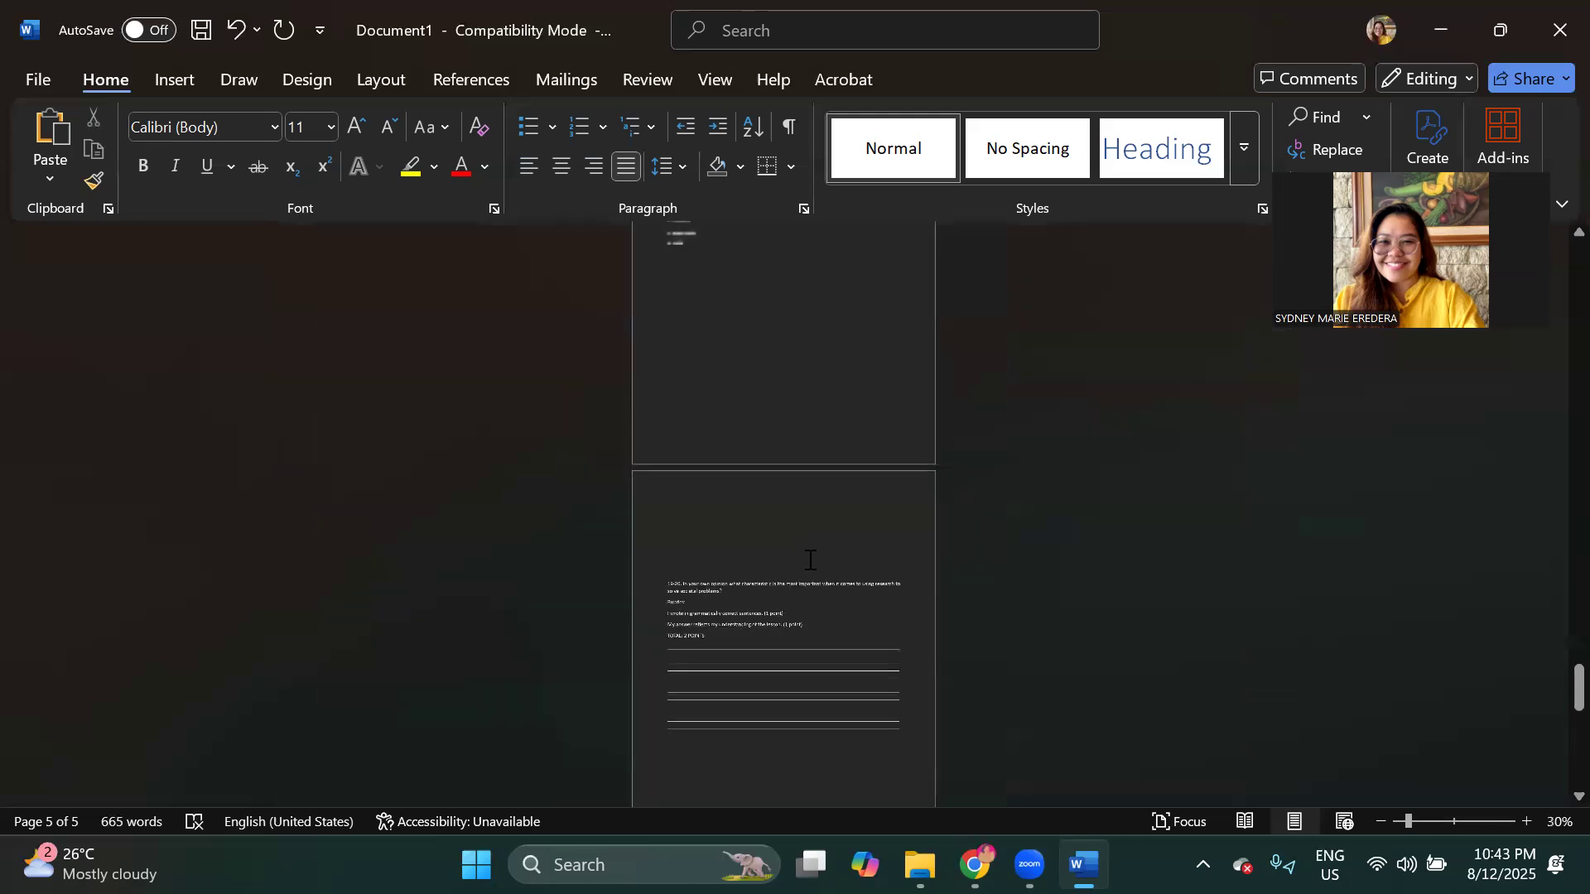
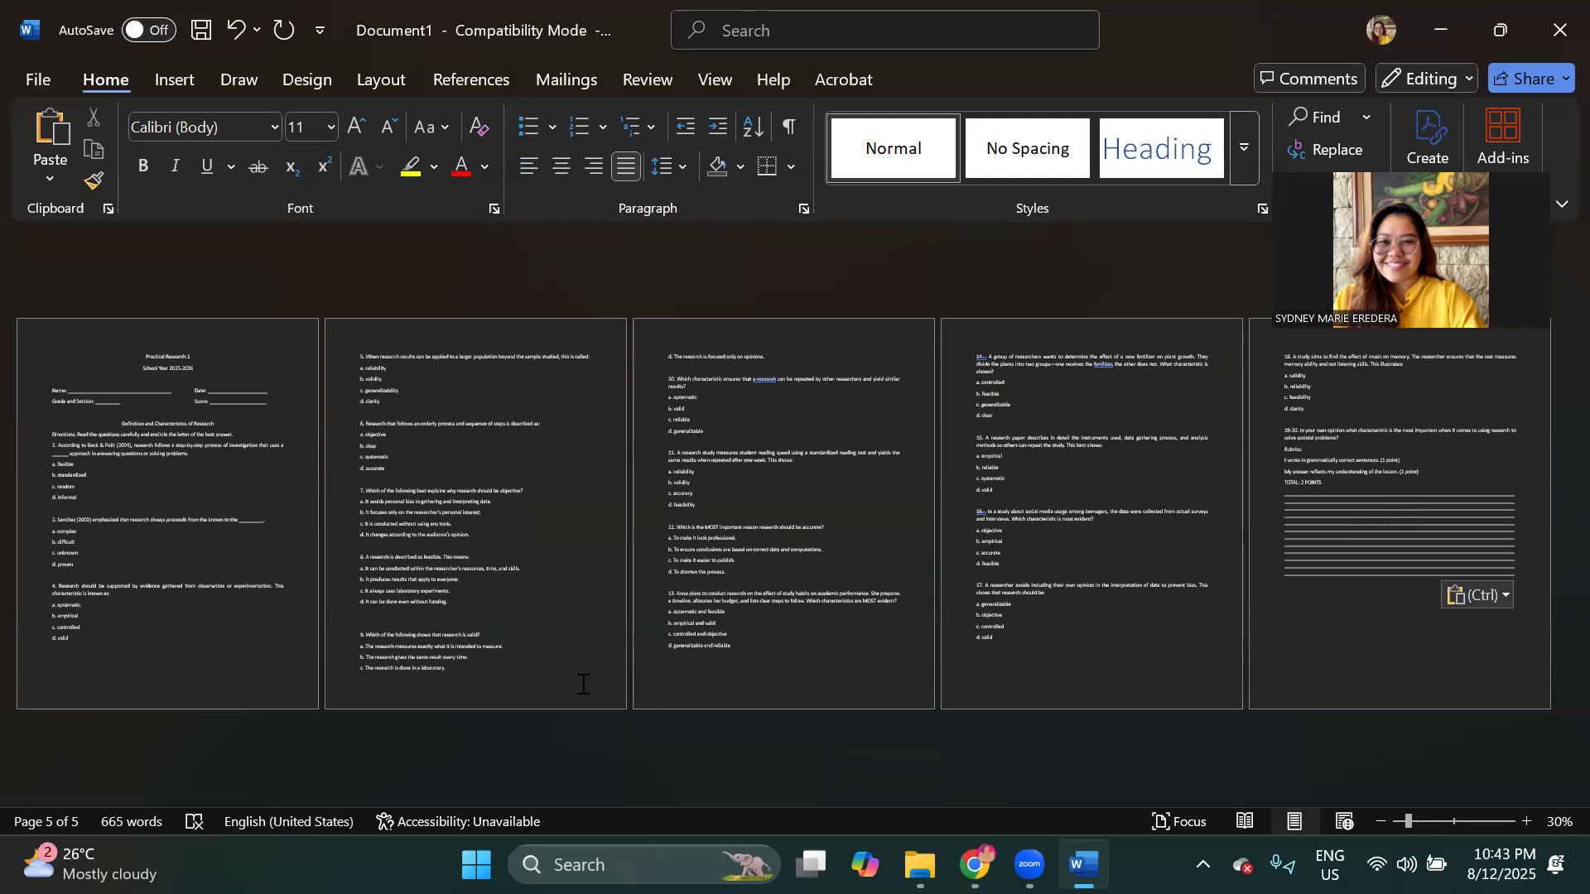
{"action": "scroll", "coordinate": [349, 709], "scroll_direction": "up", "scroll_amount": 4, "text": "ctrl"}
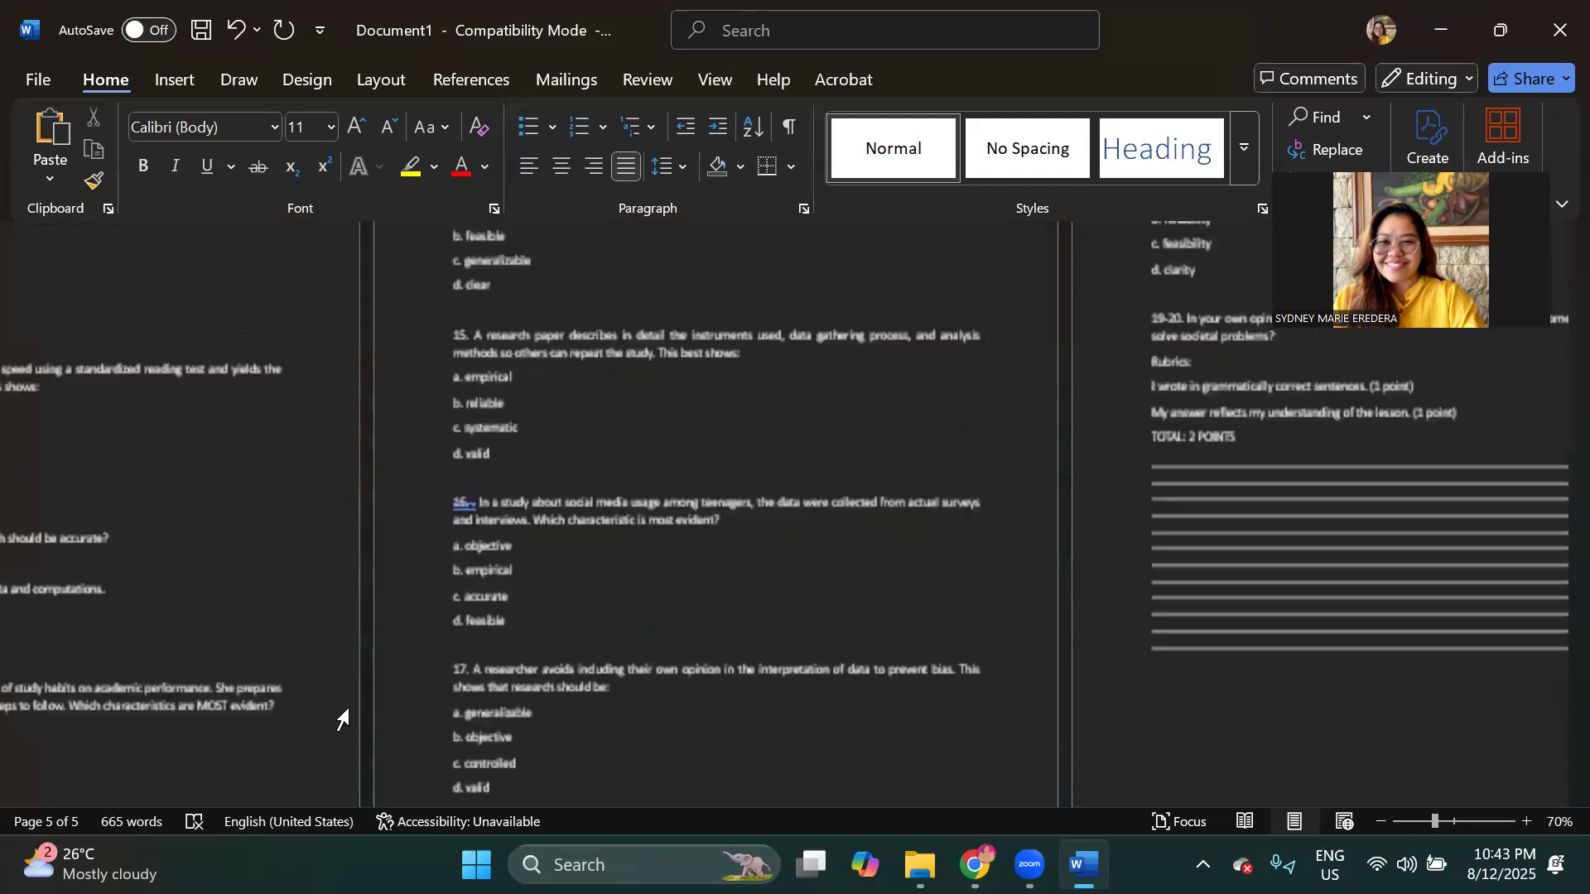
{"action": "scroll", "coordinate": [346, 713], "scroll_direction": "up", "scroll_amount": 20}
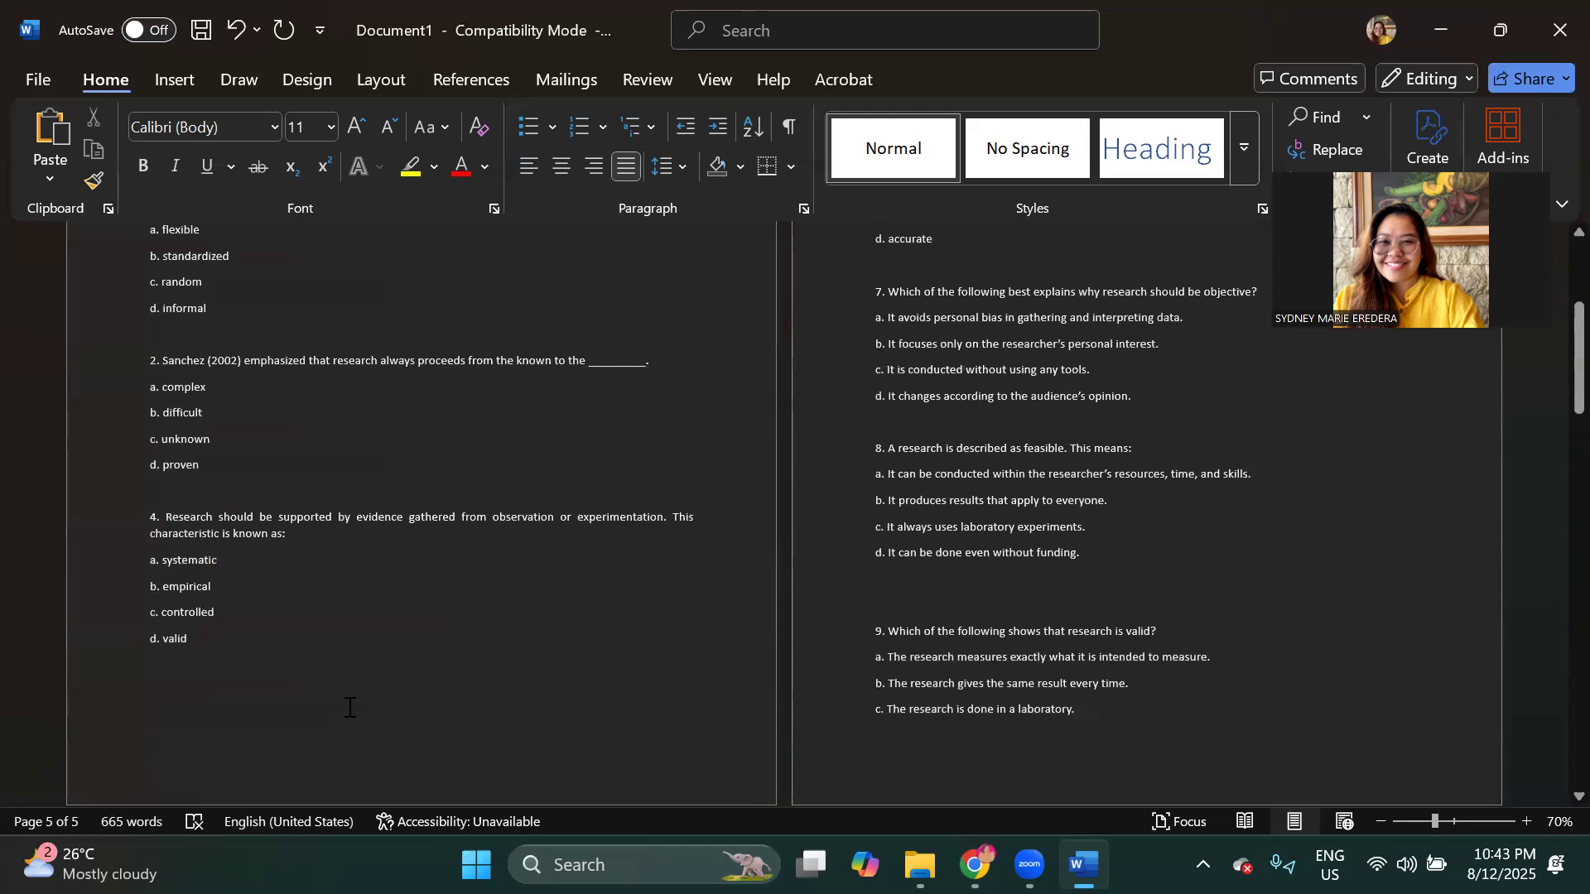
{"action": "left_click", "coordinate": [523, 457]}
{"action": "left_click", "coordinate": [528, 342]}
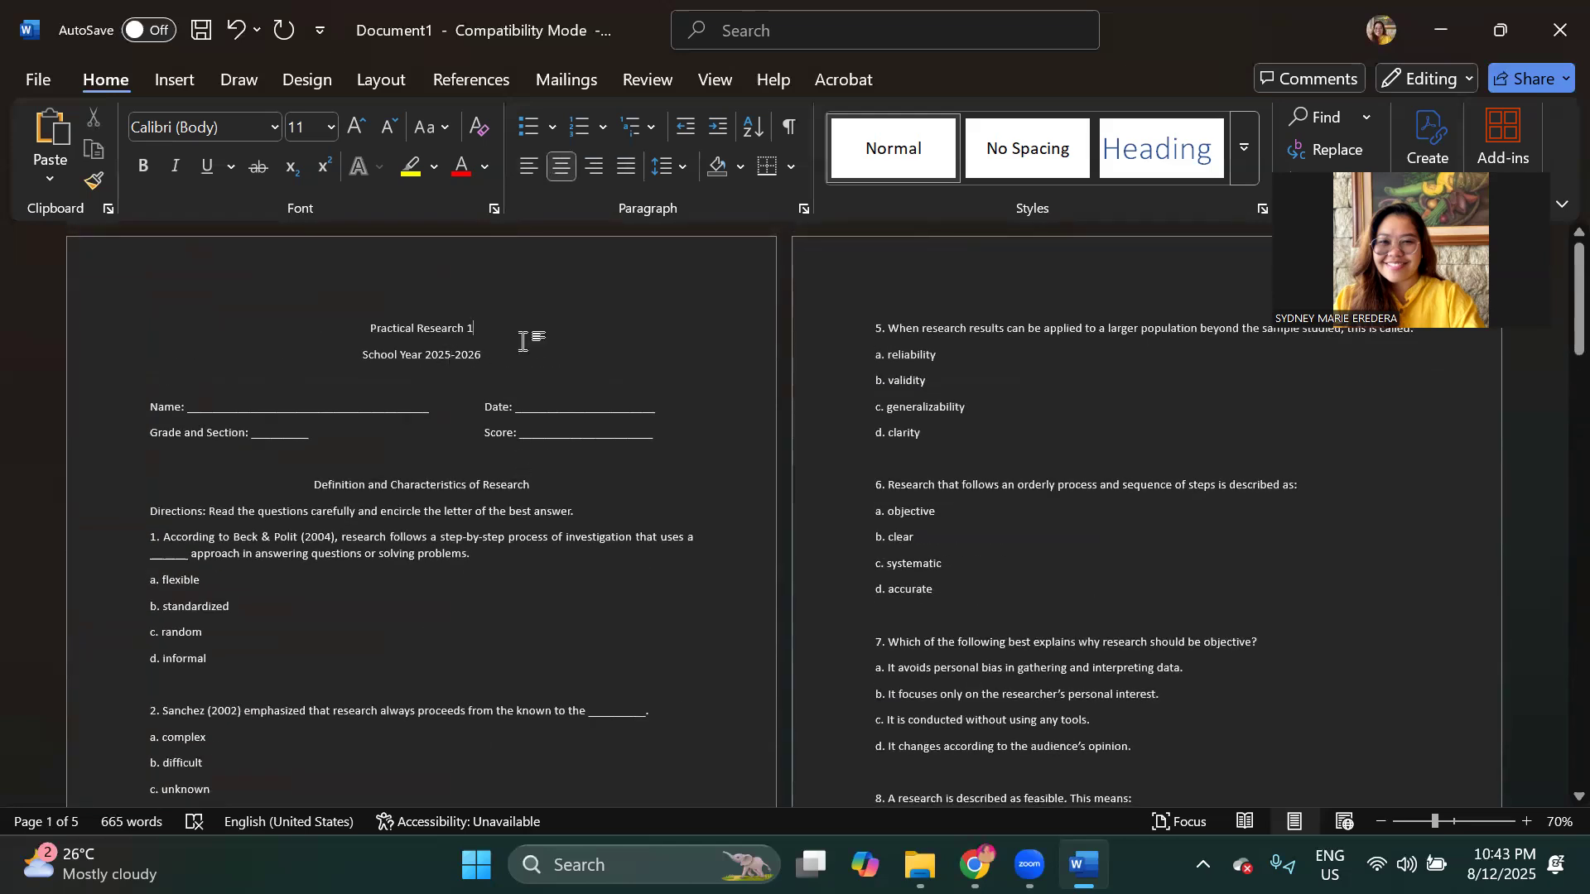
{"action": "key", "text": "ctrl+a"}
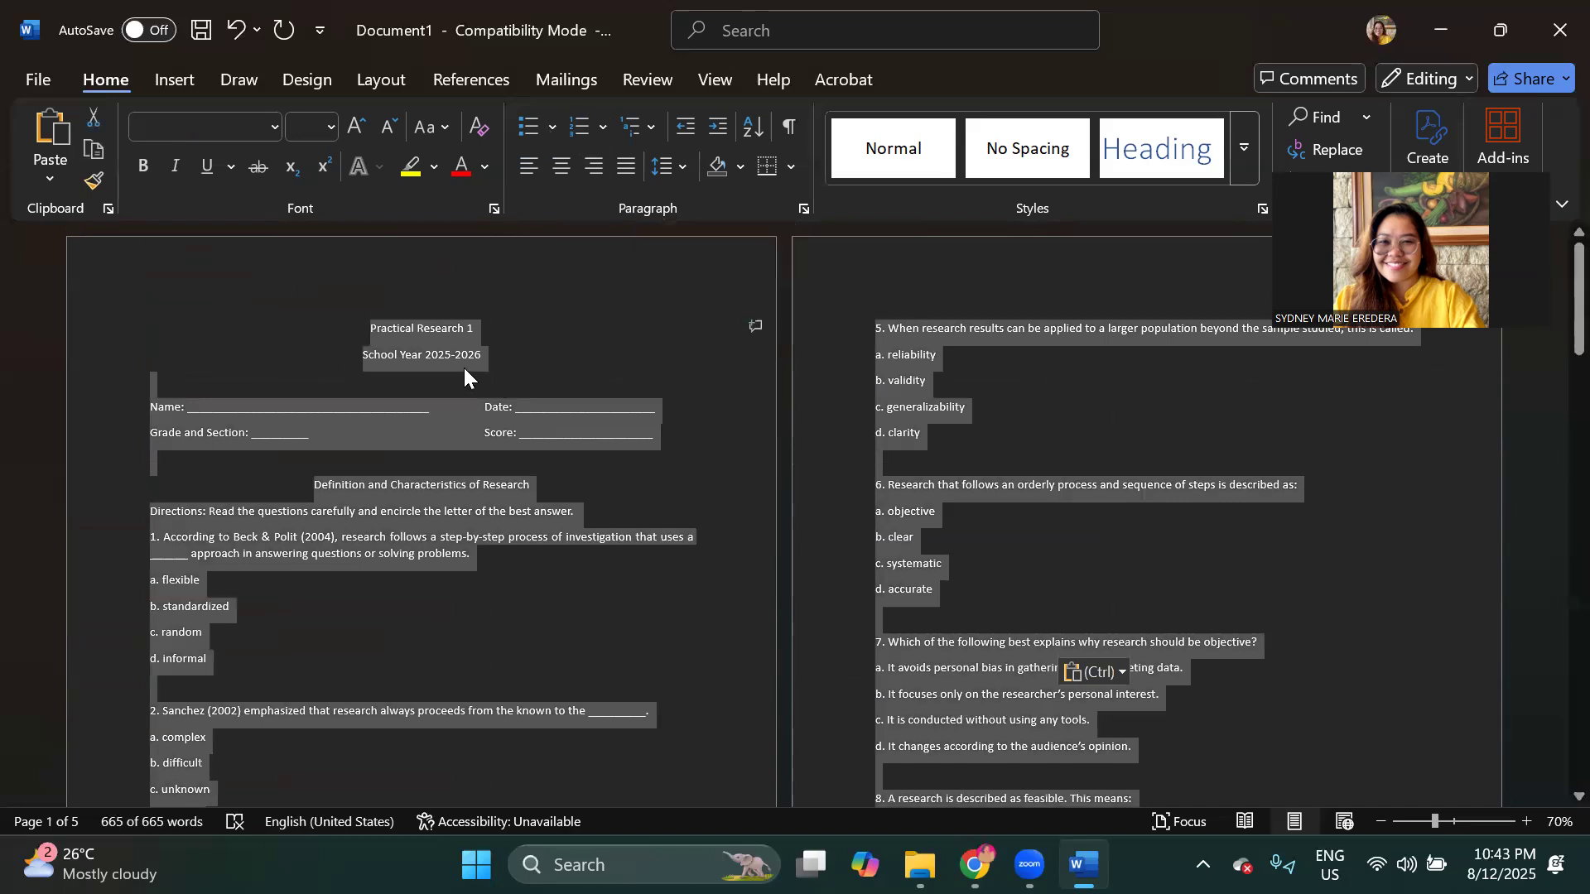
{"action": "left_click", "coordinate": [650, 169]}
{"action": "left_click", "coordinate": [676, 191]}
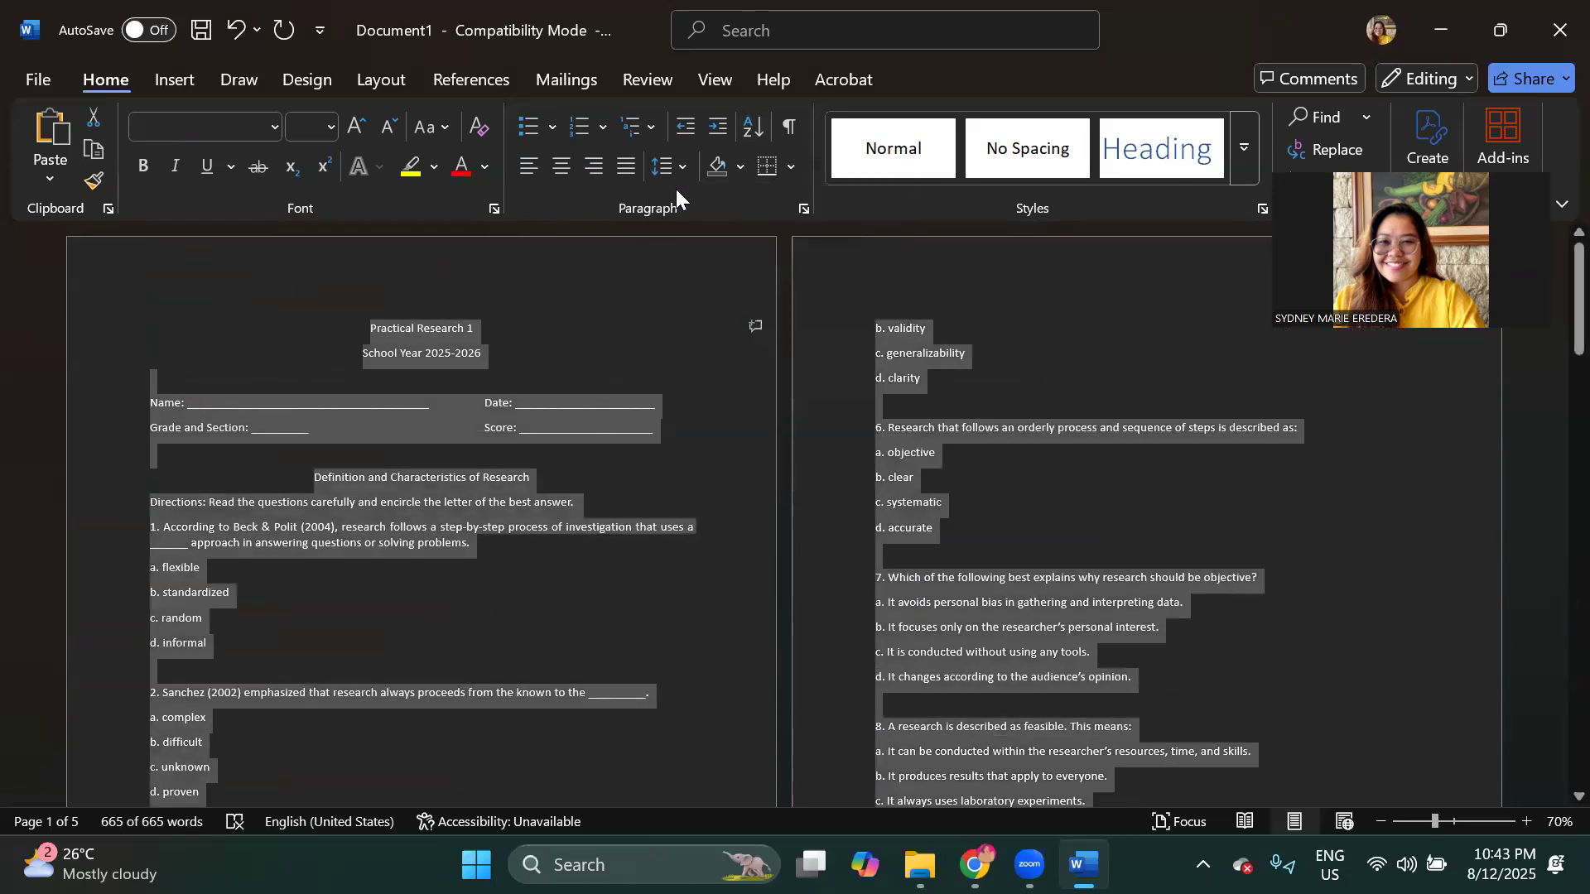
Step: Remove the space after the paragraphs in the headings "Practical Research 1" and "School Year 2025-2026"
{"action": "left_click", "coordinate": [525, 344]}
{"action": "left_click_drag", "start_coordinate": [513, 354], "coordinate": [355, 321]}
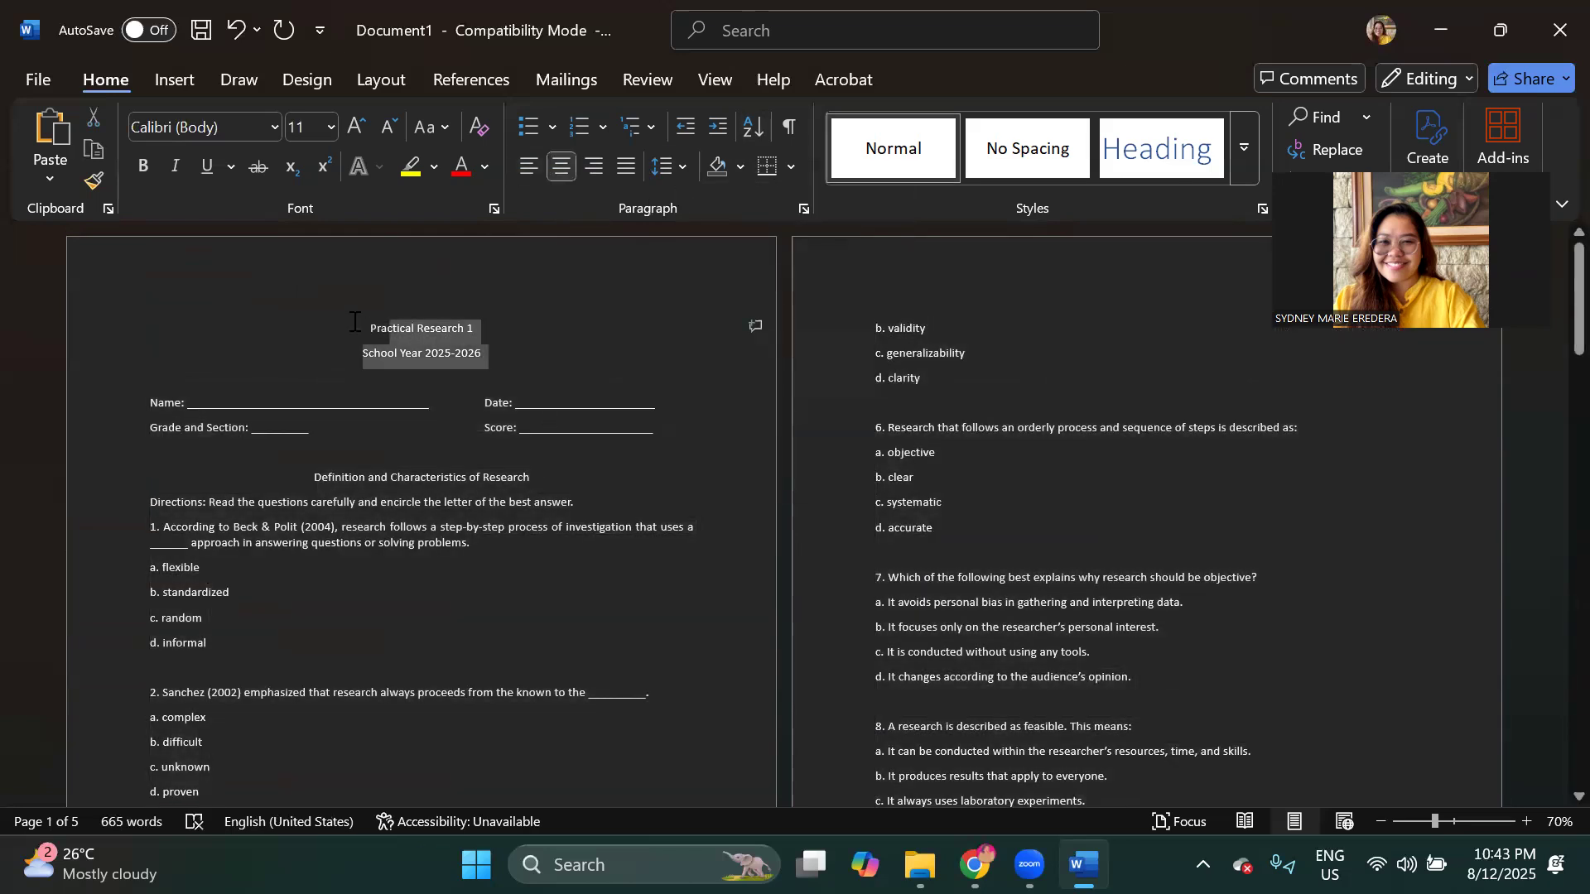
{"action": "left_click", "coordinate": [667, 170]}
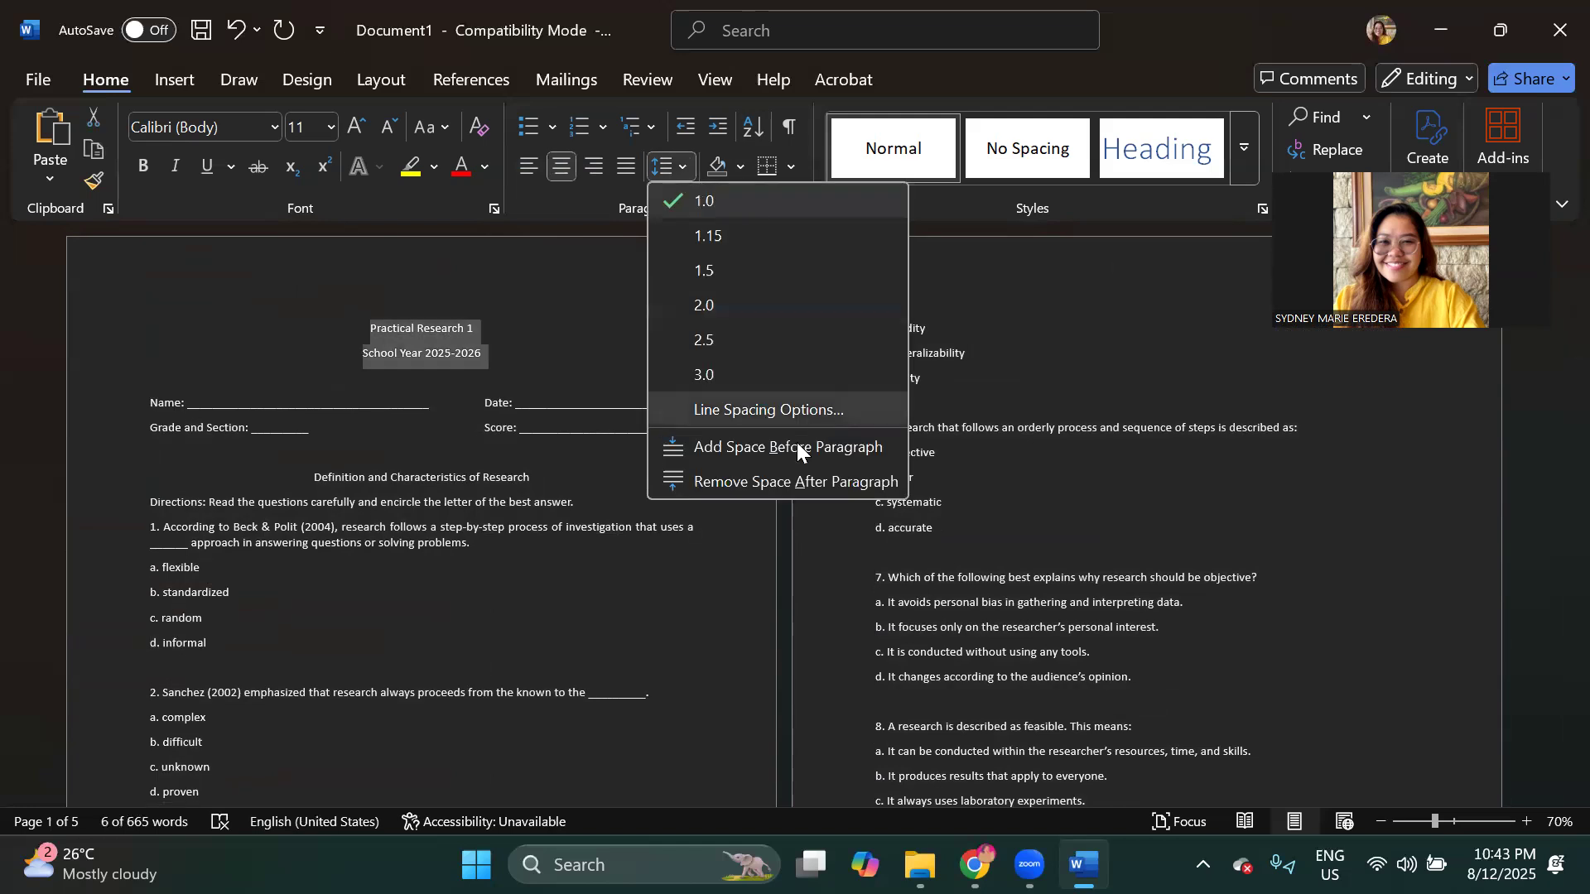
{"action": "left_click", "coordinate": [772, 477]}
Step: Enlarge the headings "Practical Research 1" and "School Year 2025-2026" by three font size increments and make them bold
{"action": "left_click_drag", "start_coordinate": [517, 352], "coordinate": [341, 329]}
{"action": "left_click", "coordinate": [357, 128]}
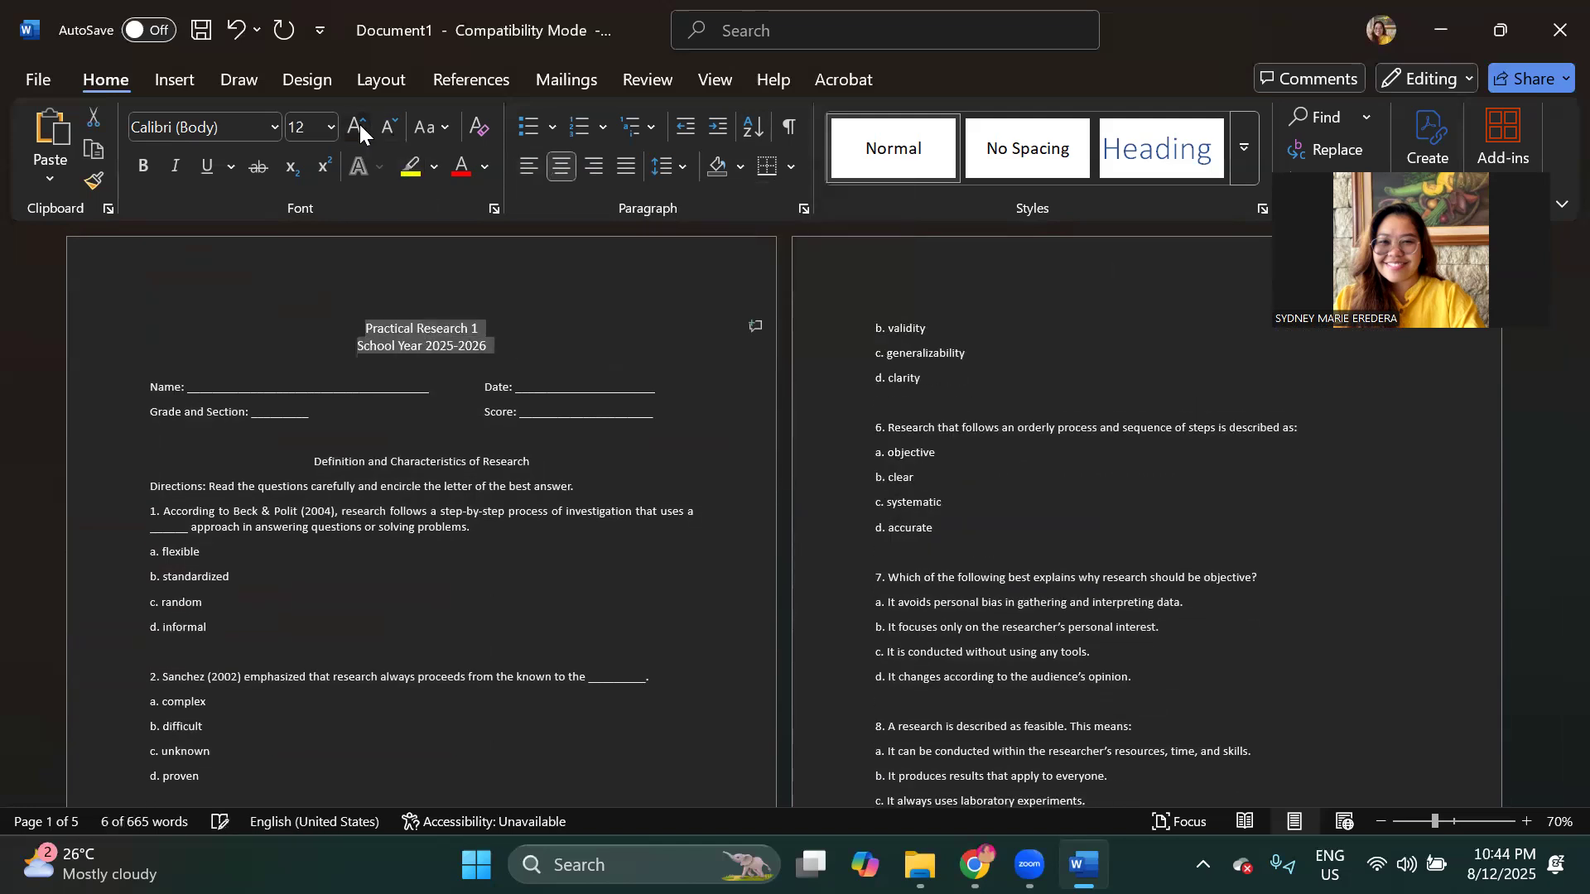
{"action": "left_click", "coordinate": [359, 128]}
{"action": "left_click", "coordinate": [360, 127]}
{"action": "key", "text": "ctrl+b"}
{"action": "left_click", "coordinate": [479, 478]}
{"action": "left_click", "coordinate": [408, 462]}
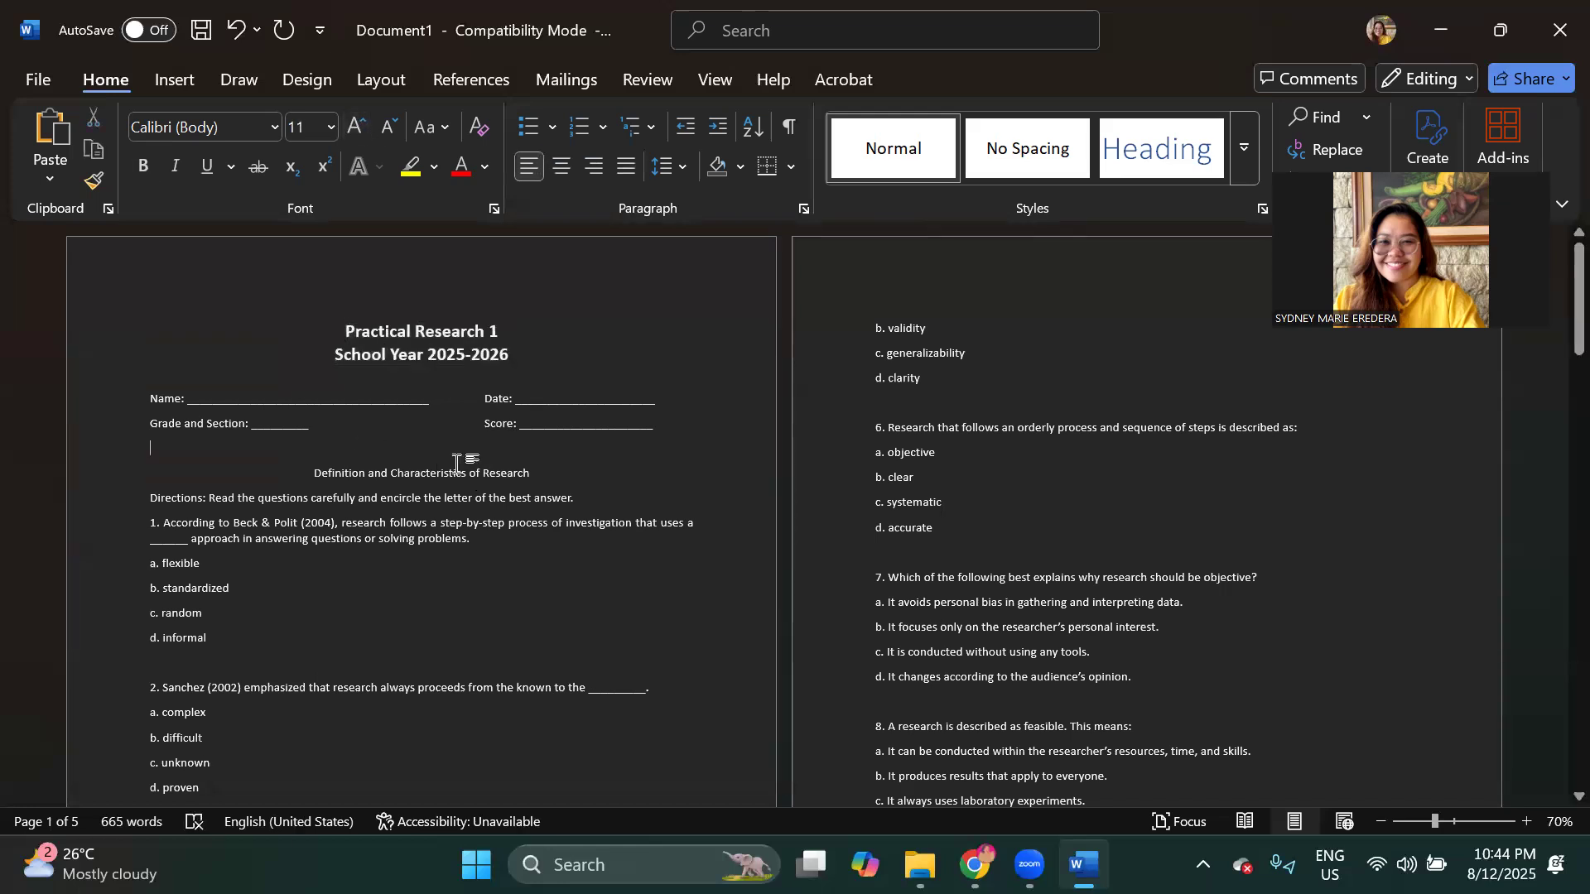
Step: Format all text from the Name line to the end of the quiz as 12-point Century Gothic
{"action": "left_click_drag", "start_coordinate": [147, 399], "coordinate": [1581, 886]}
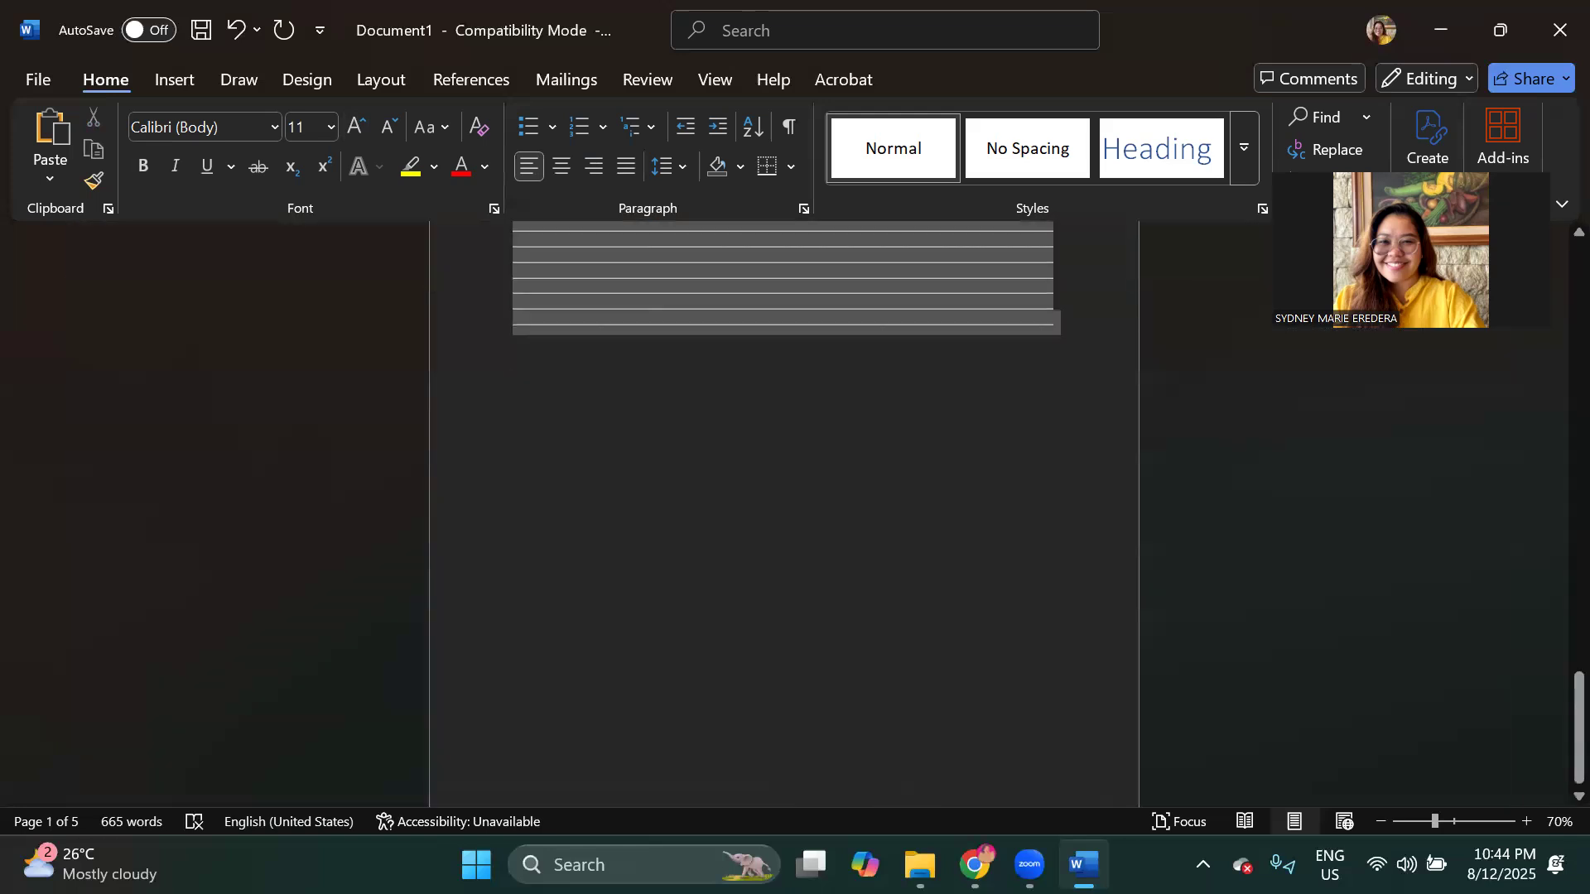
{"action": "type", "text": "12"}
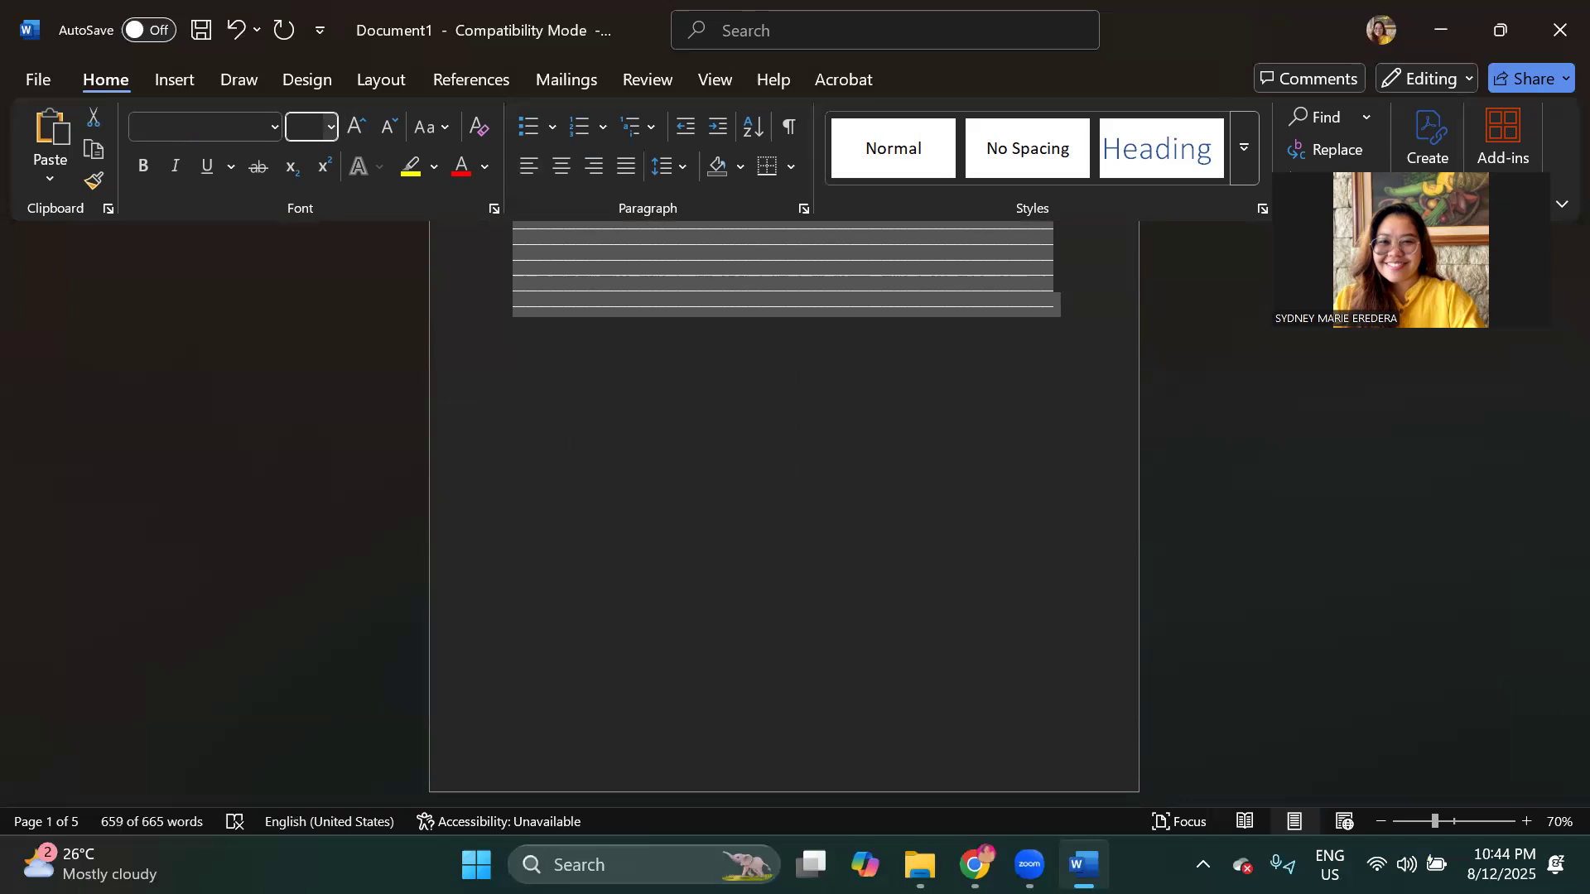
{"action": "key", "text": "Return"}
{"action": "left_click", "coordinate": [168, 121]}
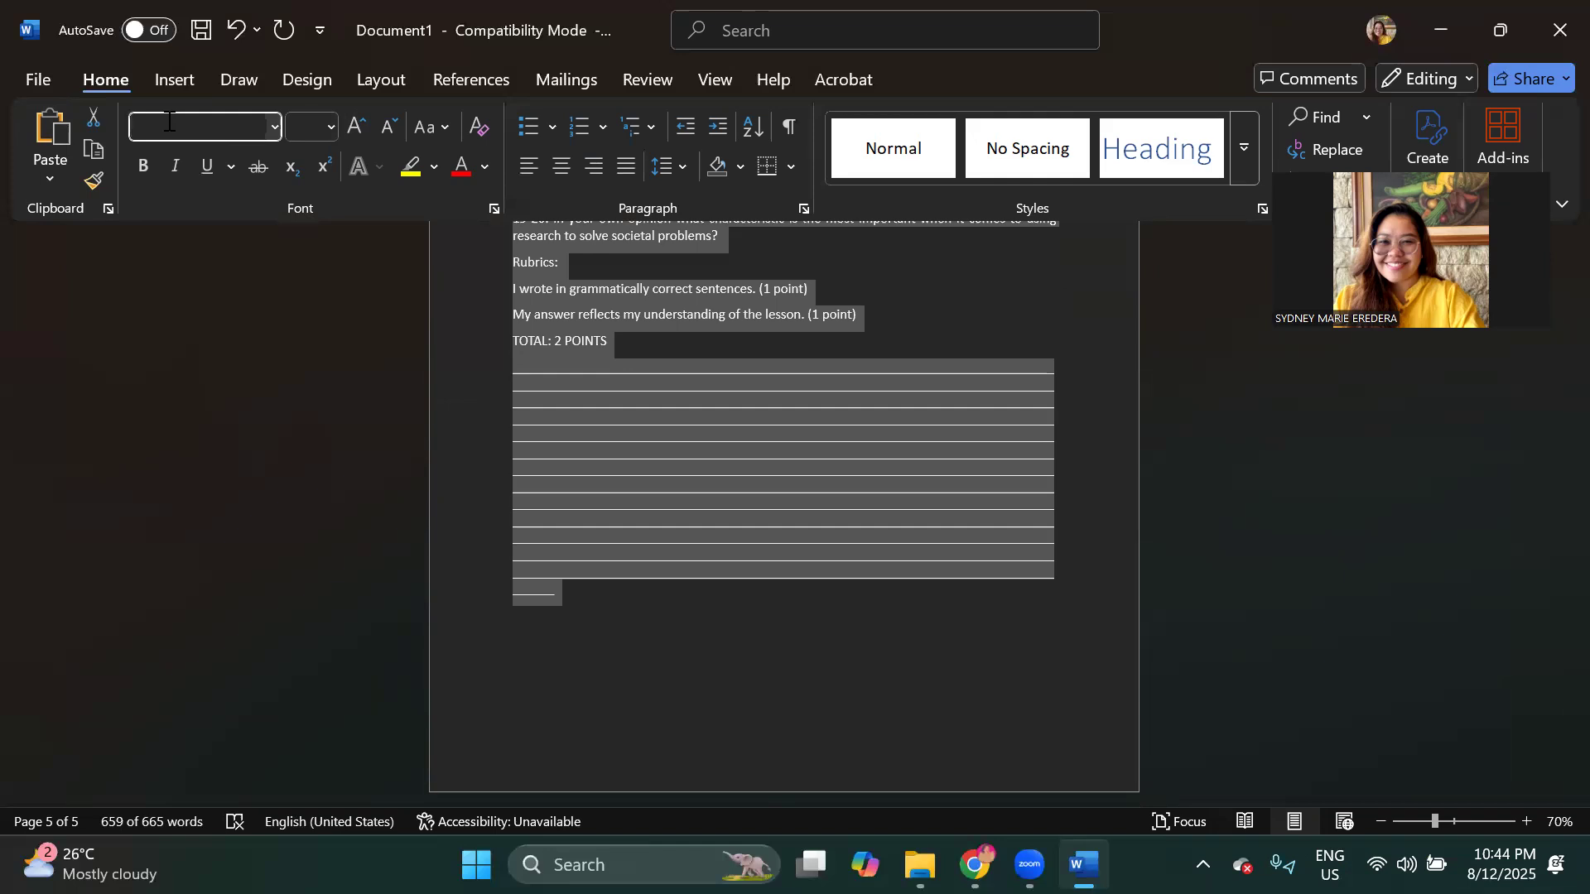
{"action": "type", "text": "Century Gothic"}
{"action": "key", "text": "Return"}
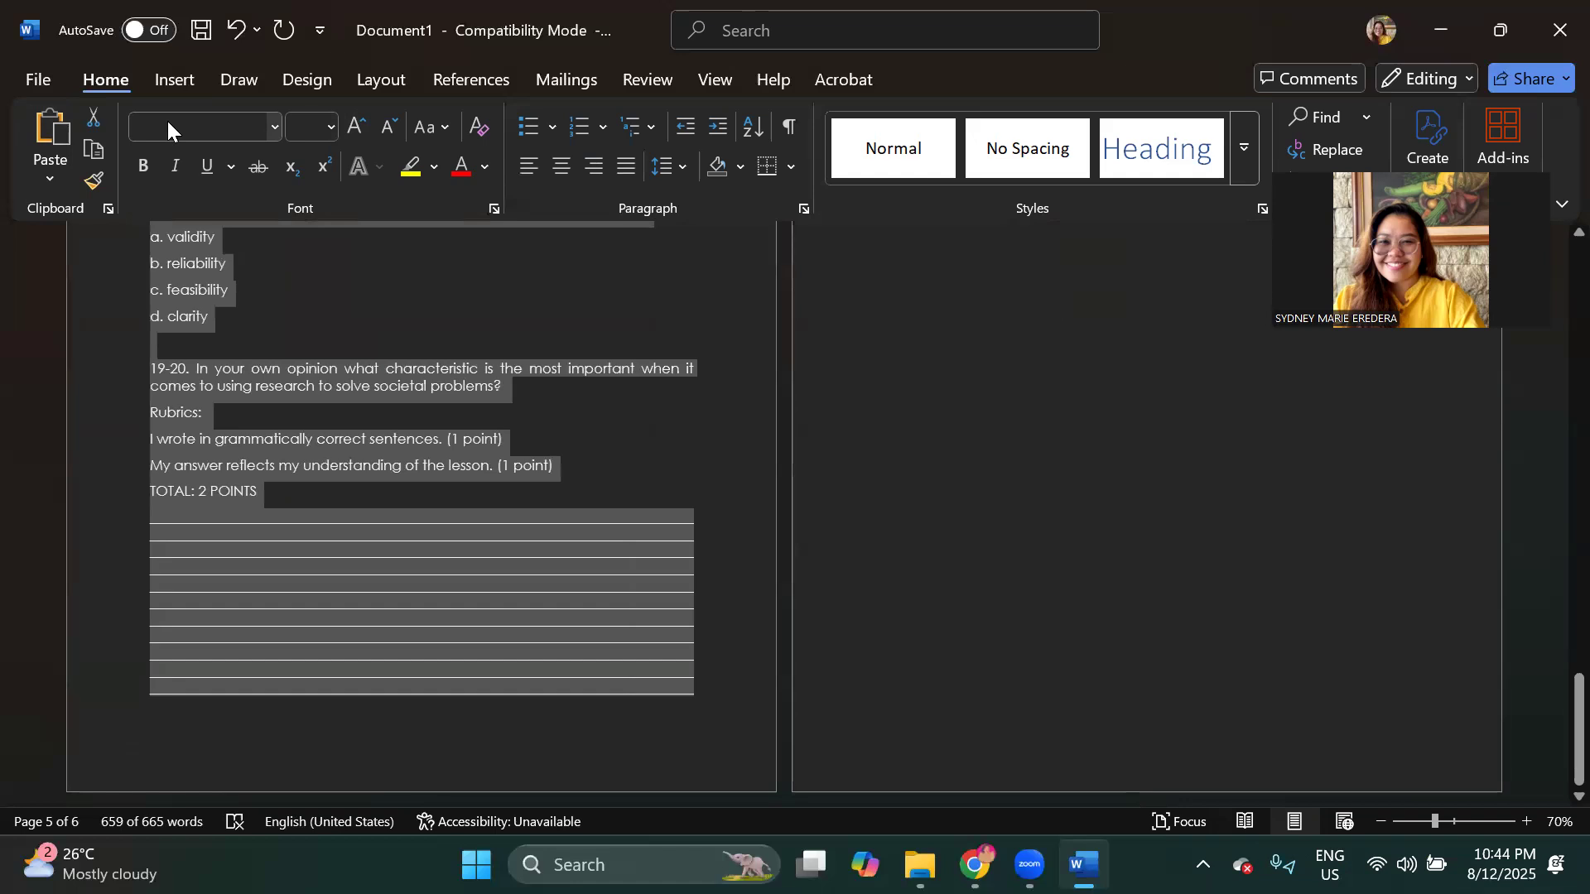
{"action": "scroll", "coordinate": [434, 505], "scroll_direction": "up", "scroll_amount": 10}
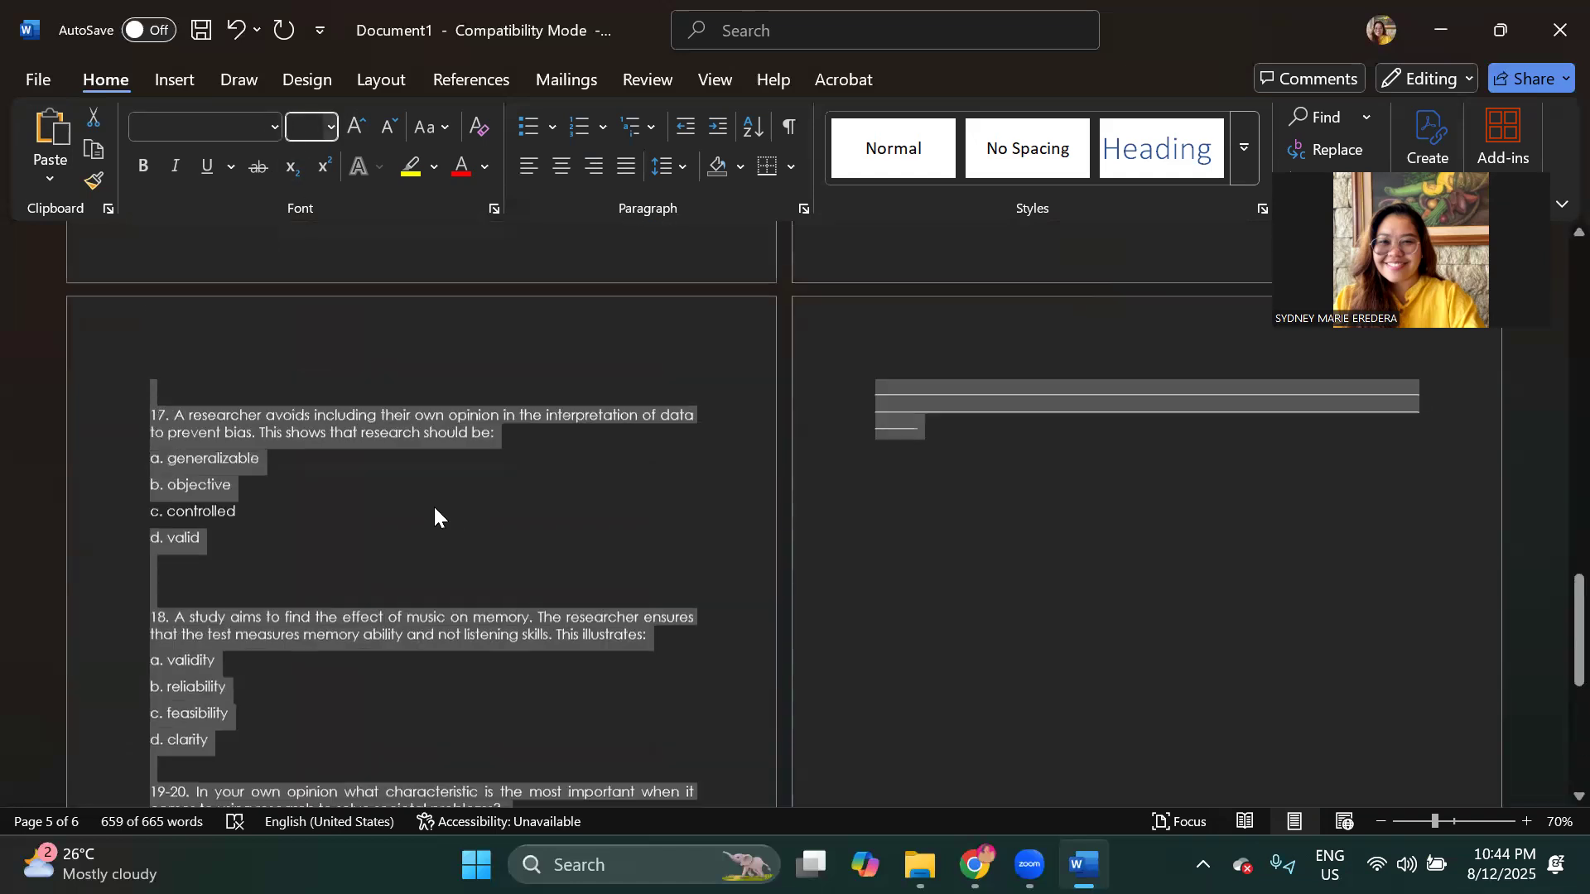
{"action": "scroll", "coordinate": [433, 506], "scroll_direction": "up", "scroll_amount": 20}
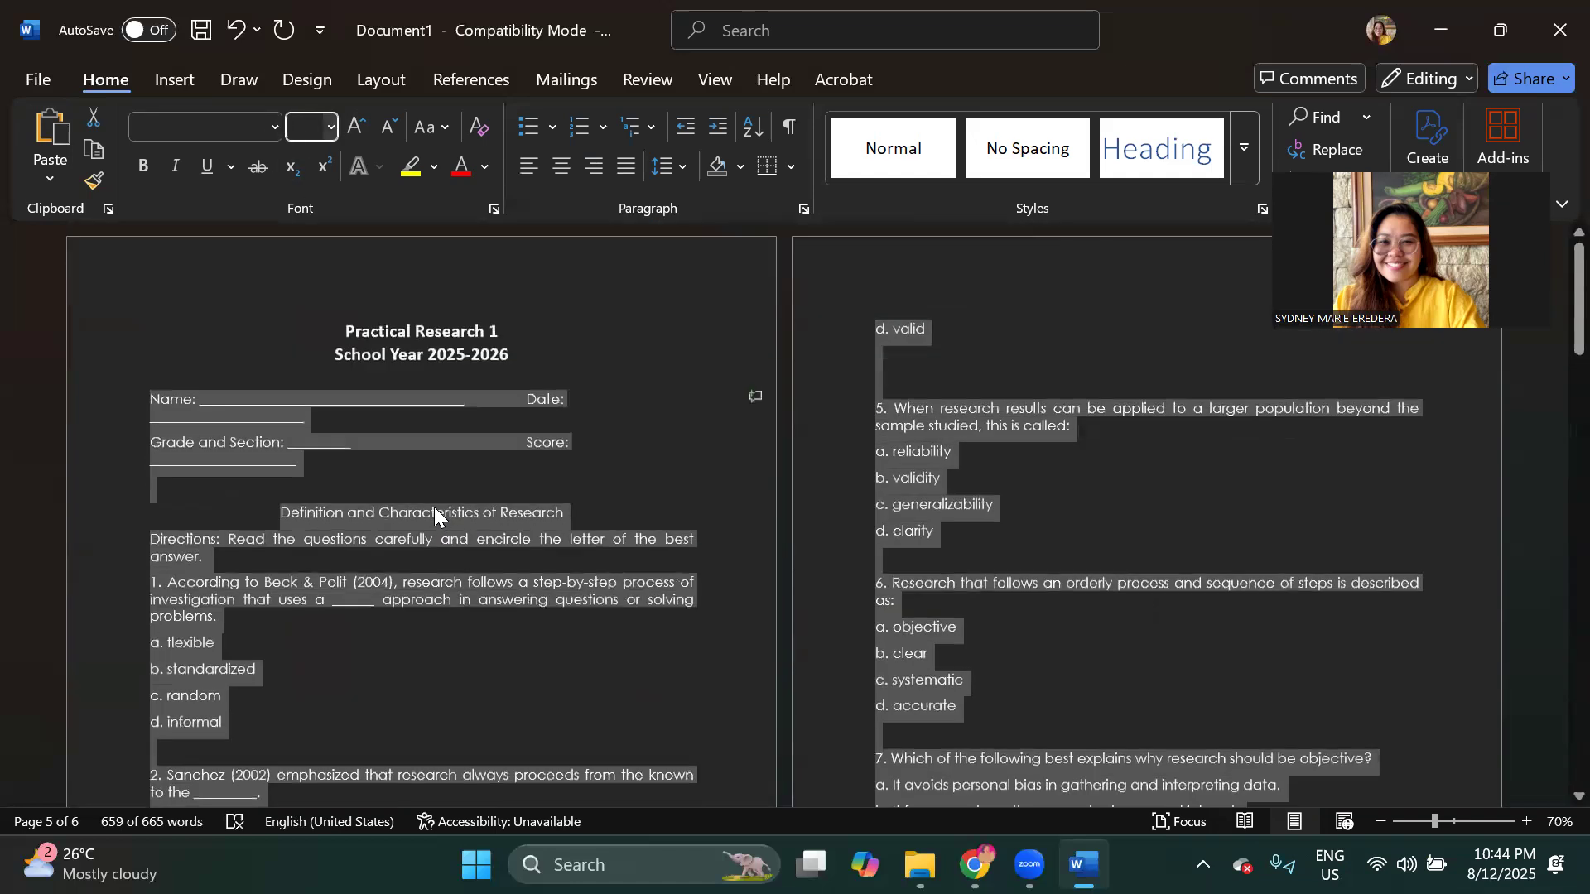
{"action": "left_click", "coordinate": [411, 479]}
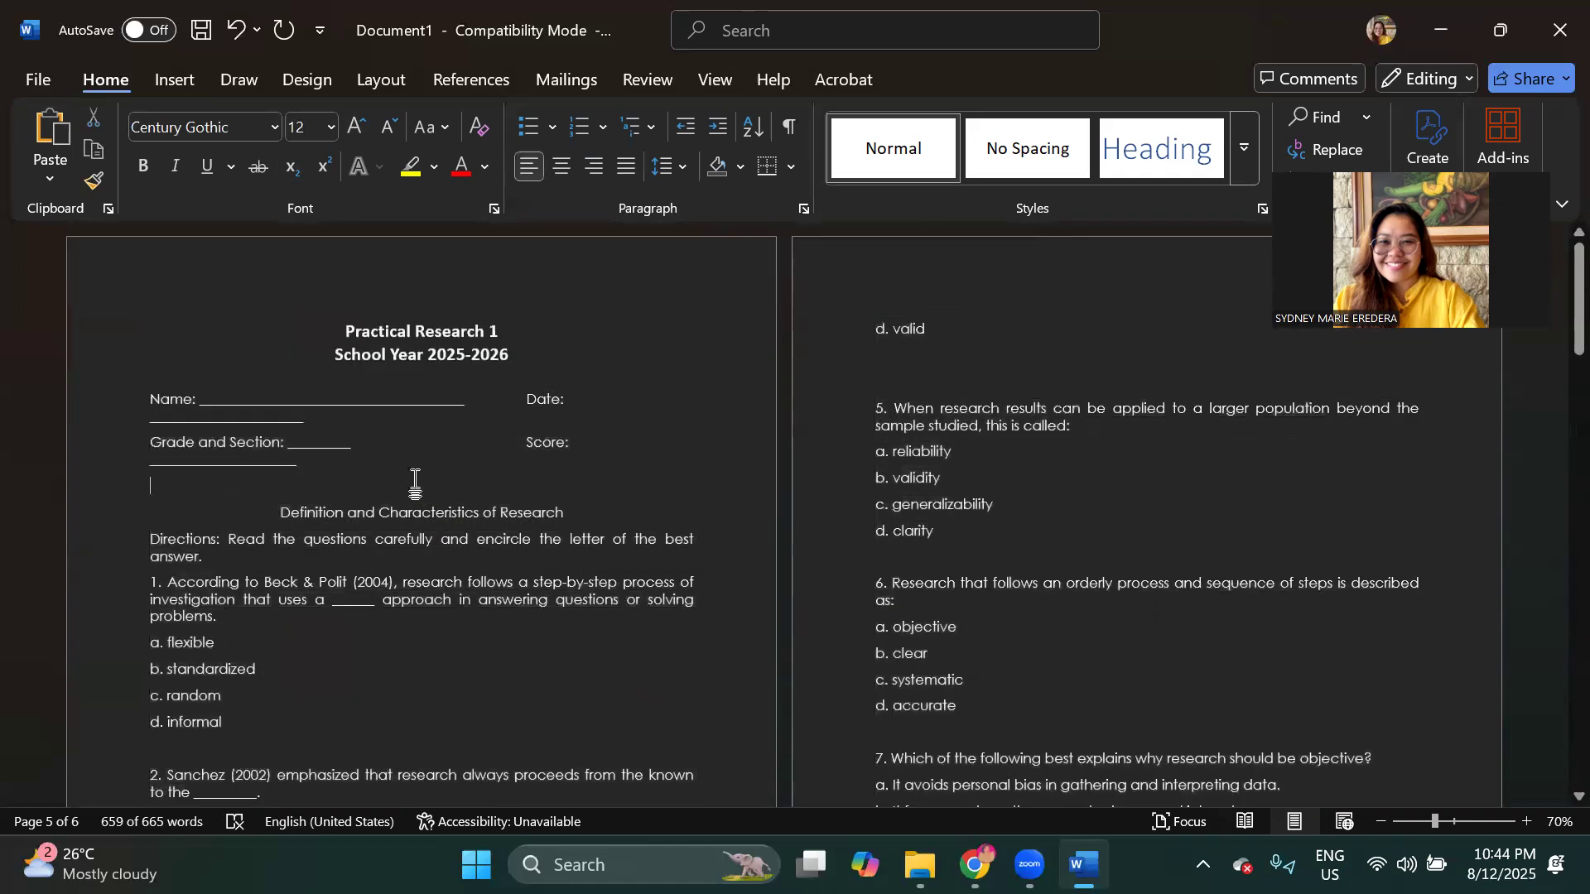
Step: Shorten the Date and Score blanks so that each fits on the same line as its label
{"action": "double_click", "coordinate": [442, 401]}
{"action": "left_click", "coordinate": [369, 420]}
{"action": "key", "text": "BackSpace"}
{"action": "key", "text": "BackSpace"}
{"action": "key", "text": "BackSpace"}
{"action": "key", "text": "BackSpace"}
{"action": "key", "text": "BackSpace"}
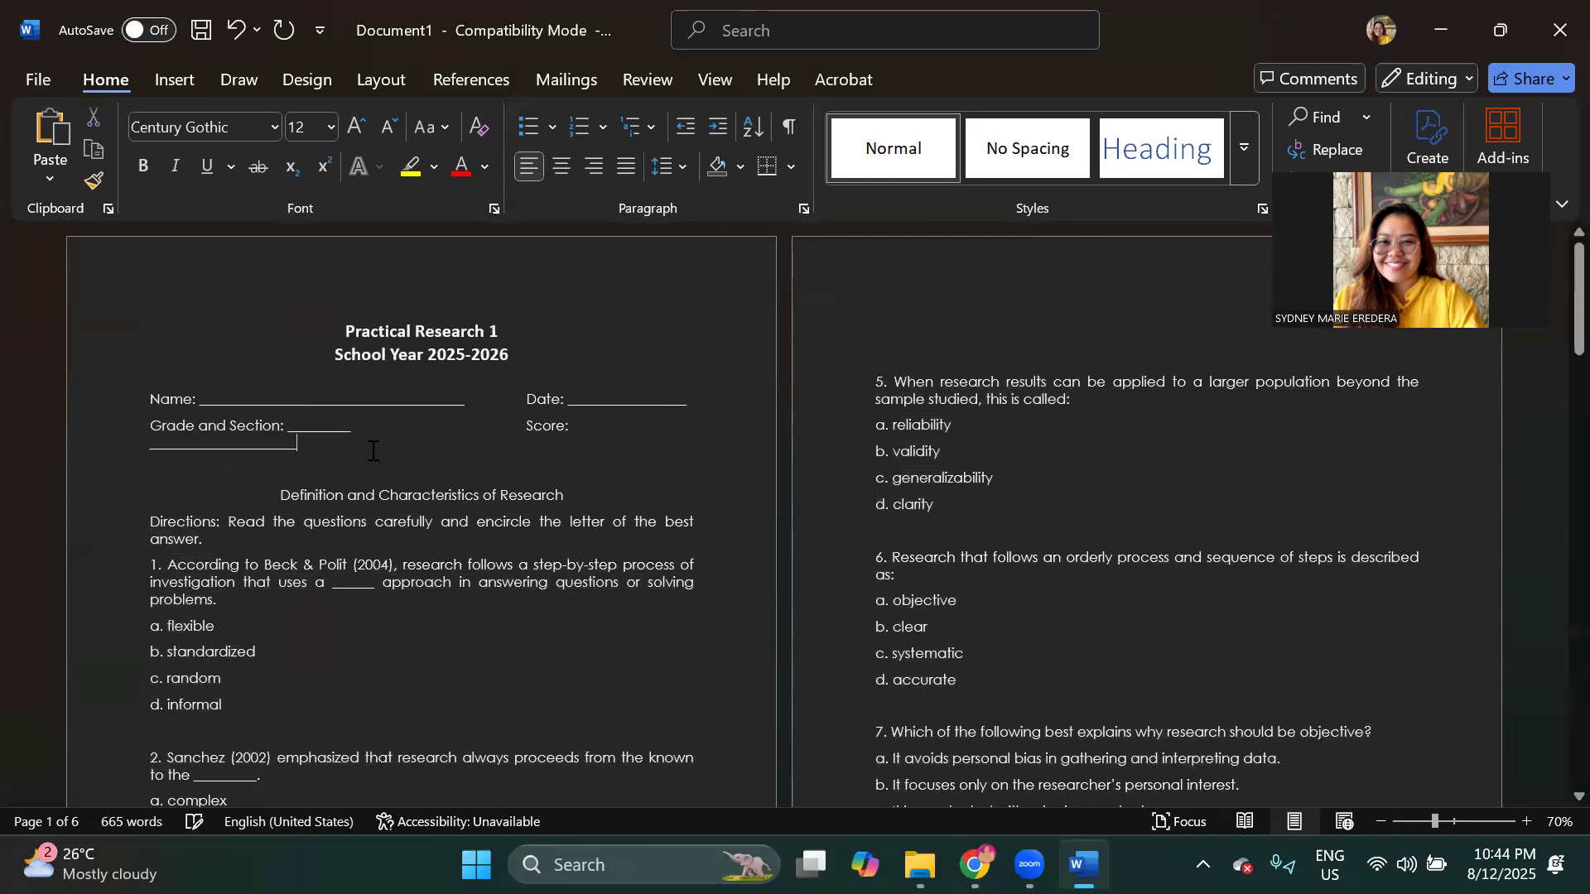
{"action": "key", "text": "BackSpace"}
{"action": "key", "text": "BackSpace"}
{"action": "key", "text": "BackSpace"}
{"action": "key", "text": "BackSpace"}
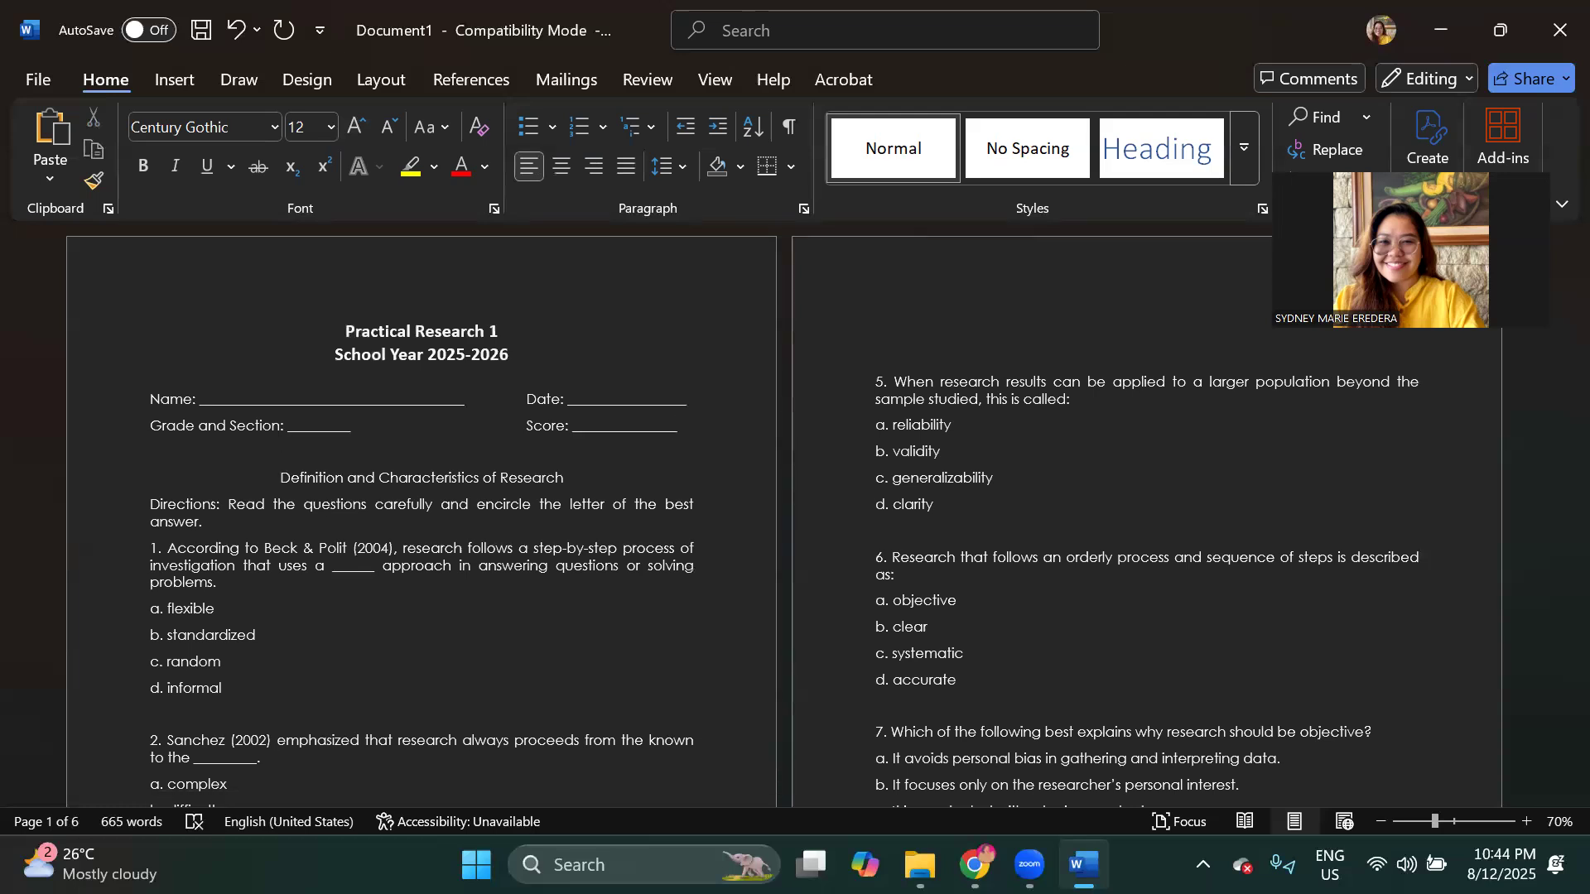
Step: Set the page margins to Narrow, with 0.5" on all sides
{"action": "left_click", "coordinate": [386, 86]}
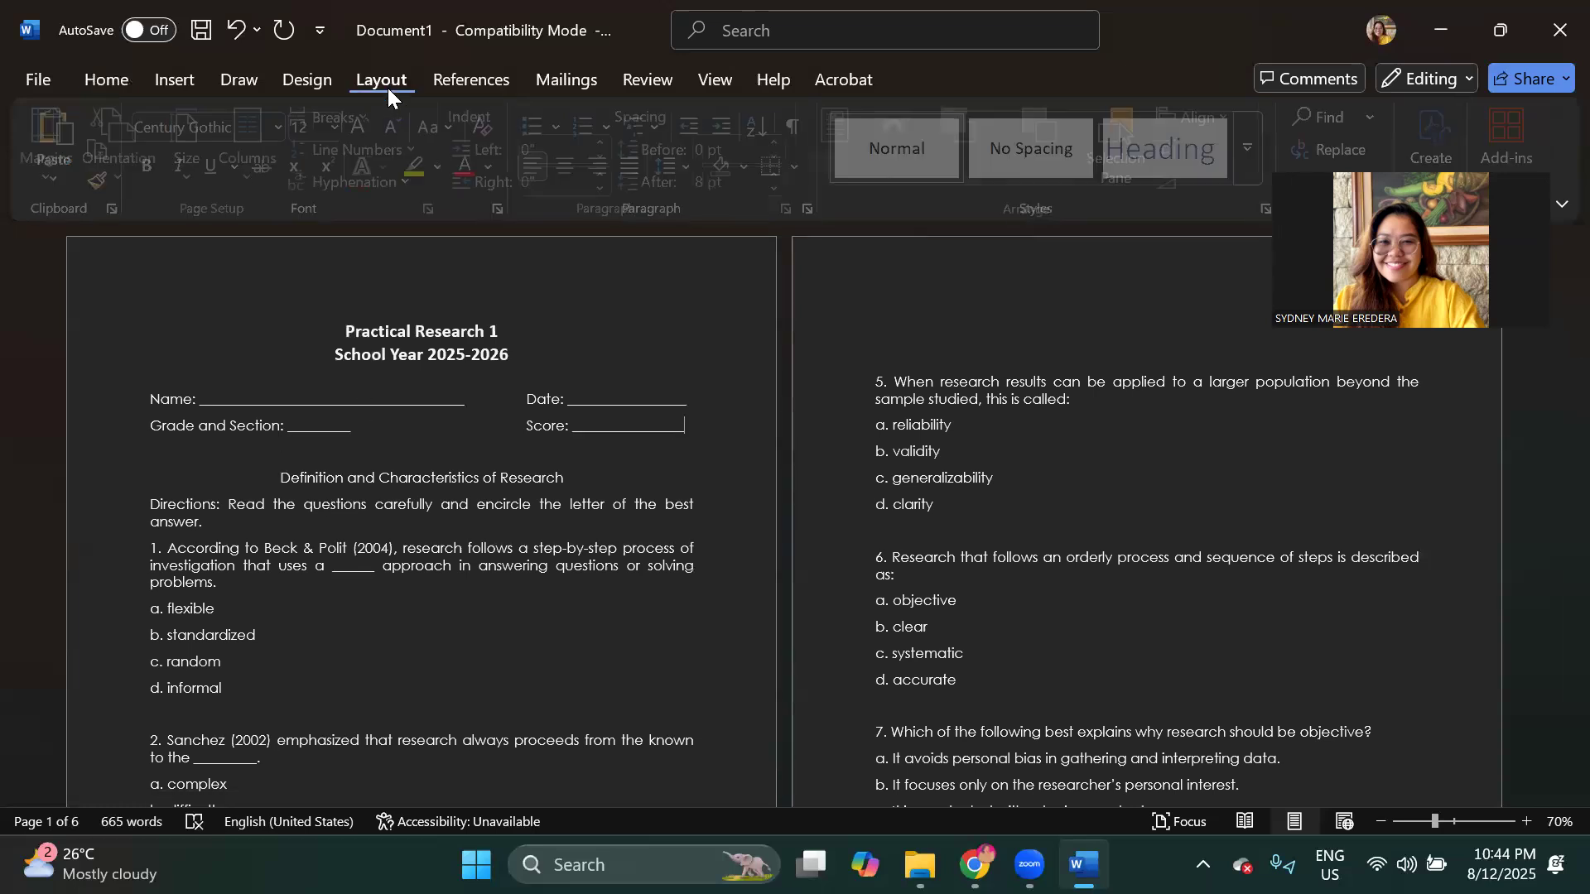
{"action": "left_click", "coordinate": [73, 153]}
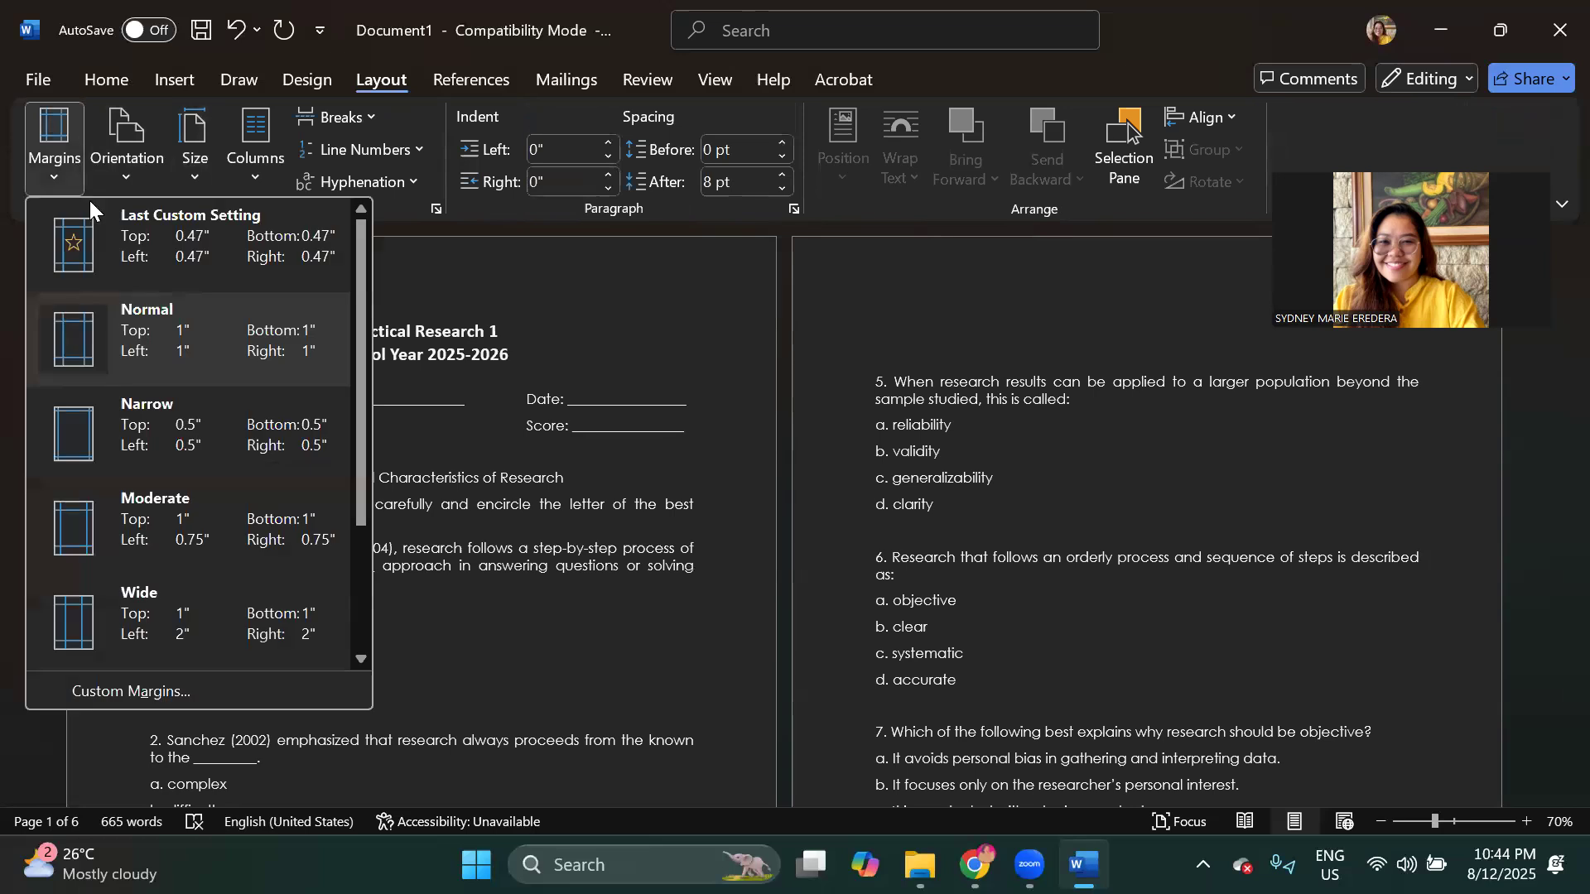
{"action": "left_click", "coordinate": [137, 412]}
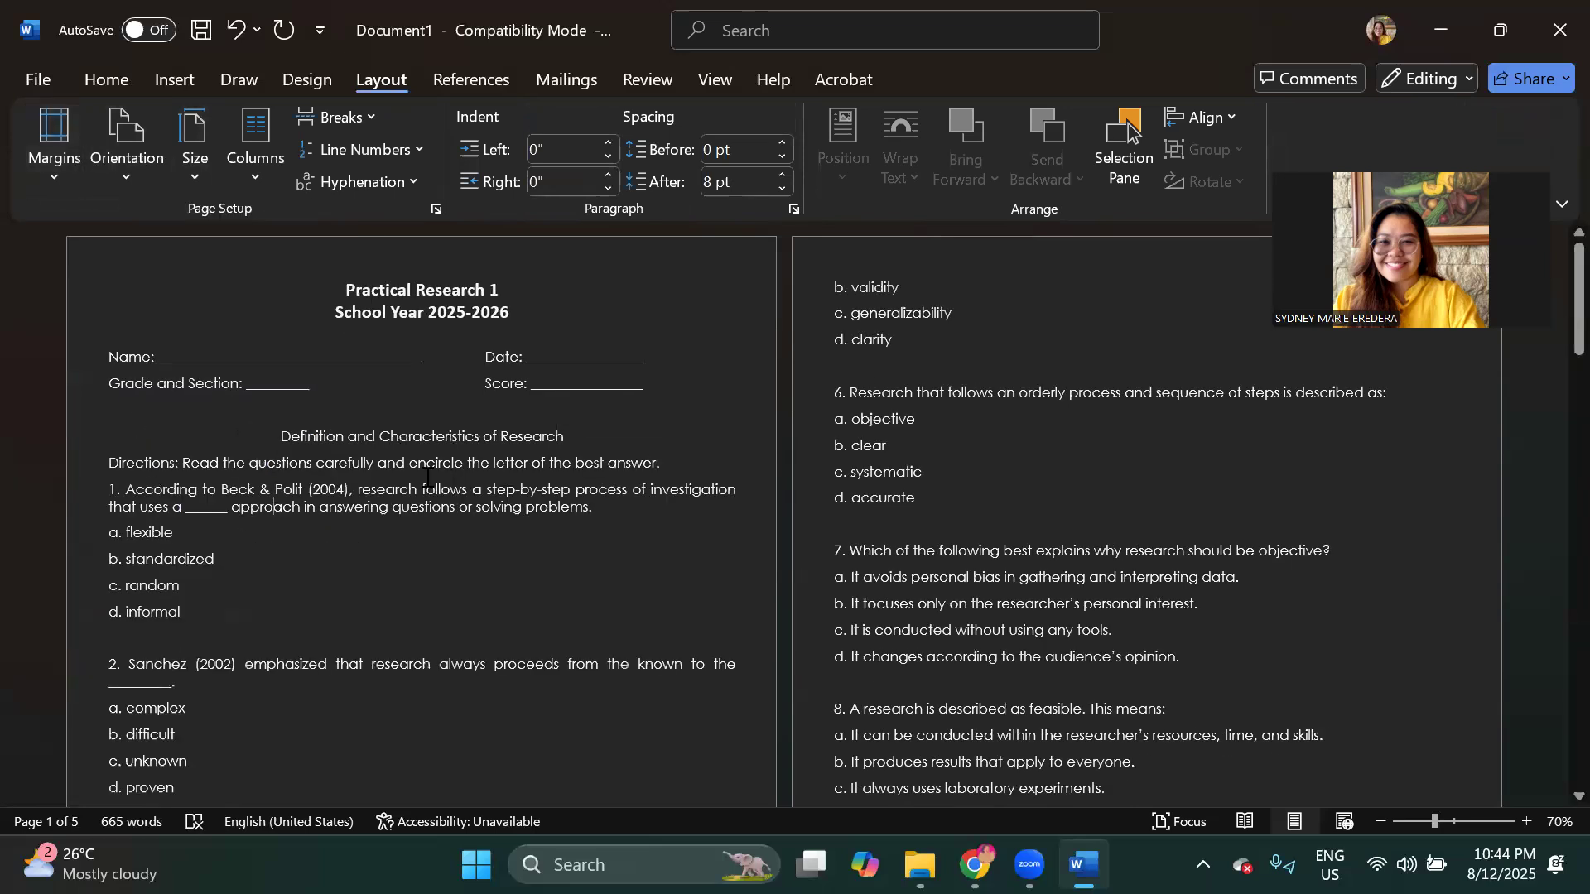
{"action": "scroll", "coordinate": [427, 476], "scroll_direction": "down", "scroll_amount": 5}
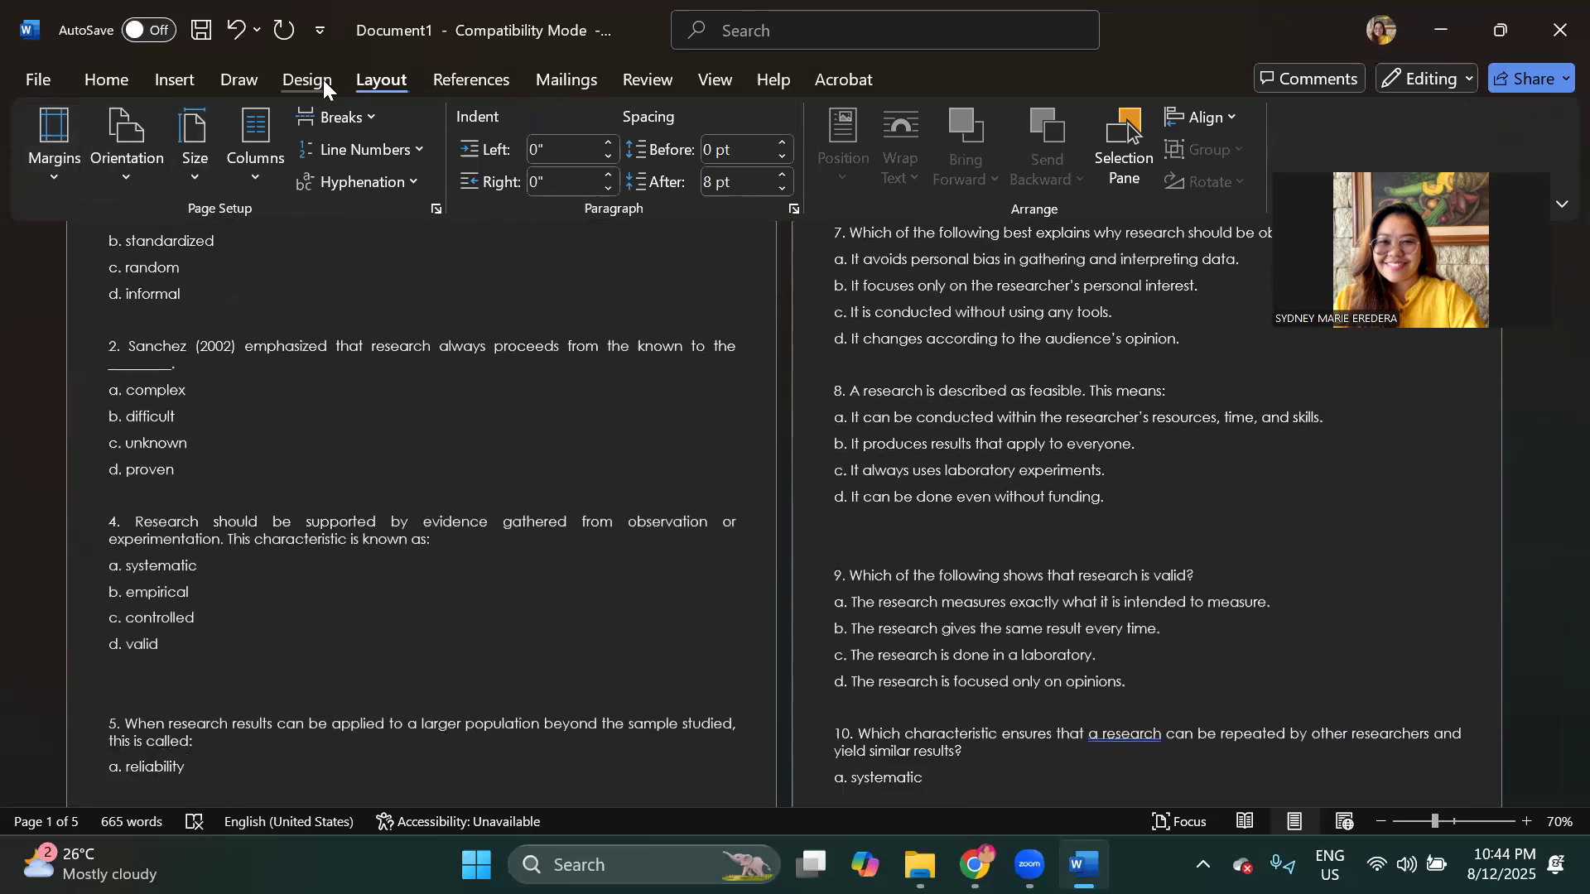
Step: Insert centred page numbers at the bottom of the pages in the Plain Number 2 style, then return to the body text
{"action": "left_click", "coordinate": [176, 80]}
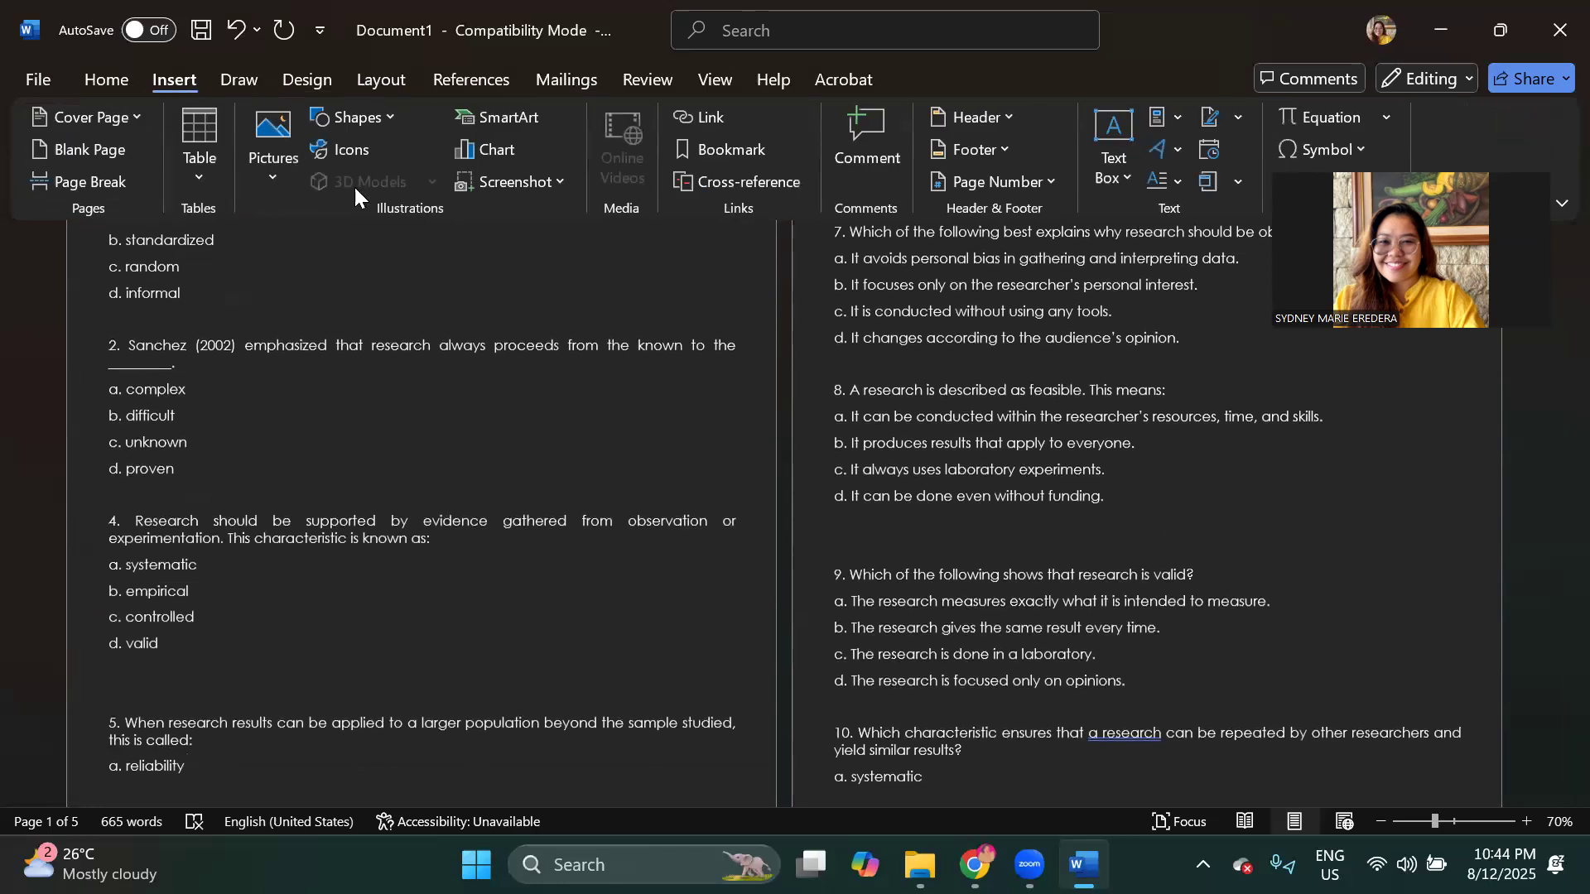
{"action": "left_click", "coordinate": [1022, 177]}
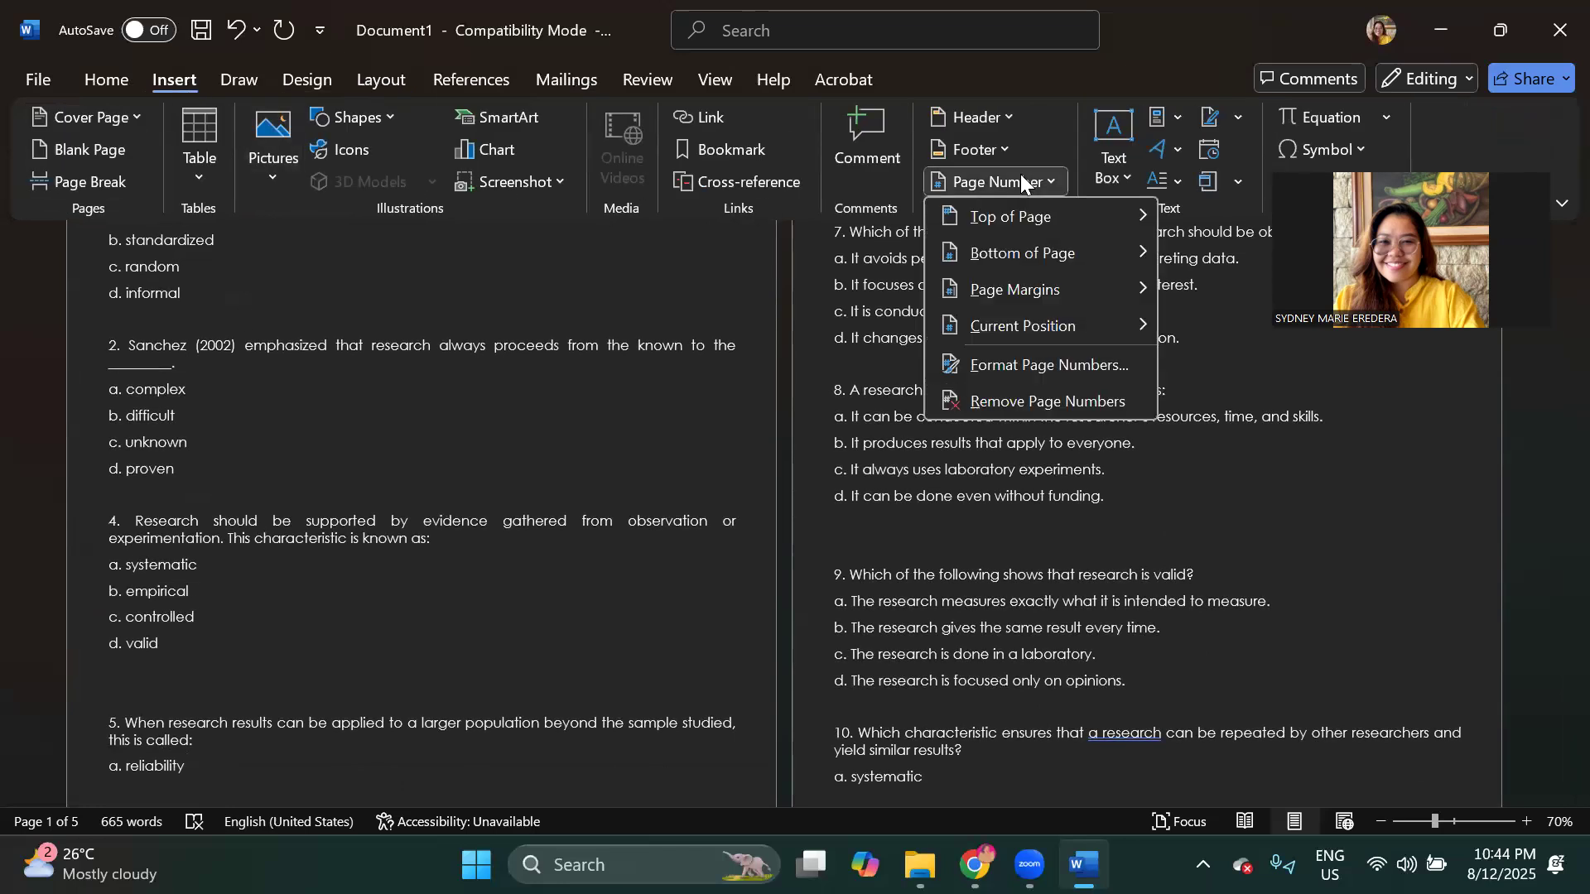
{"action": "mouse_move", "coordinate": [1047, 248]}
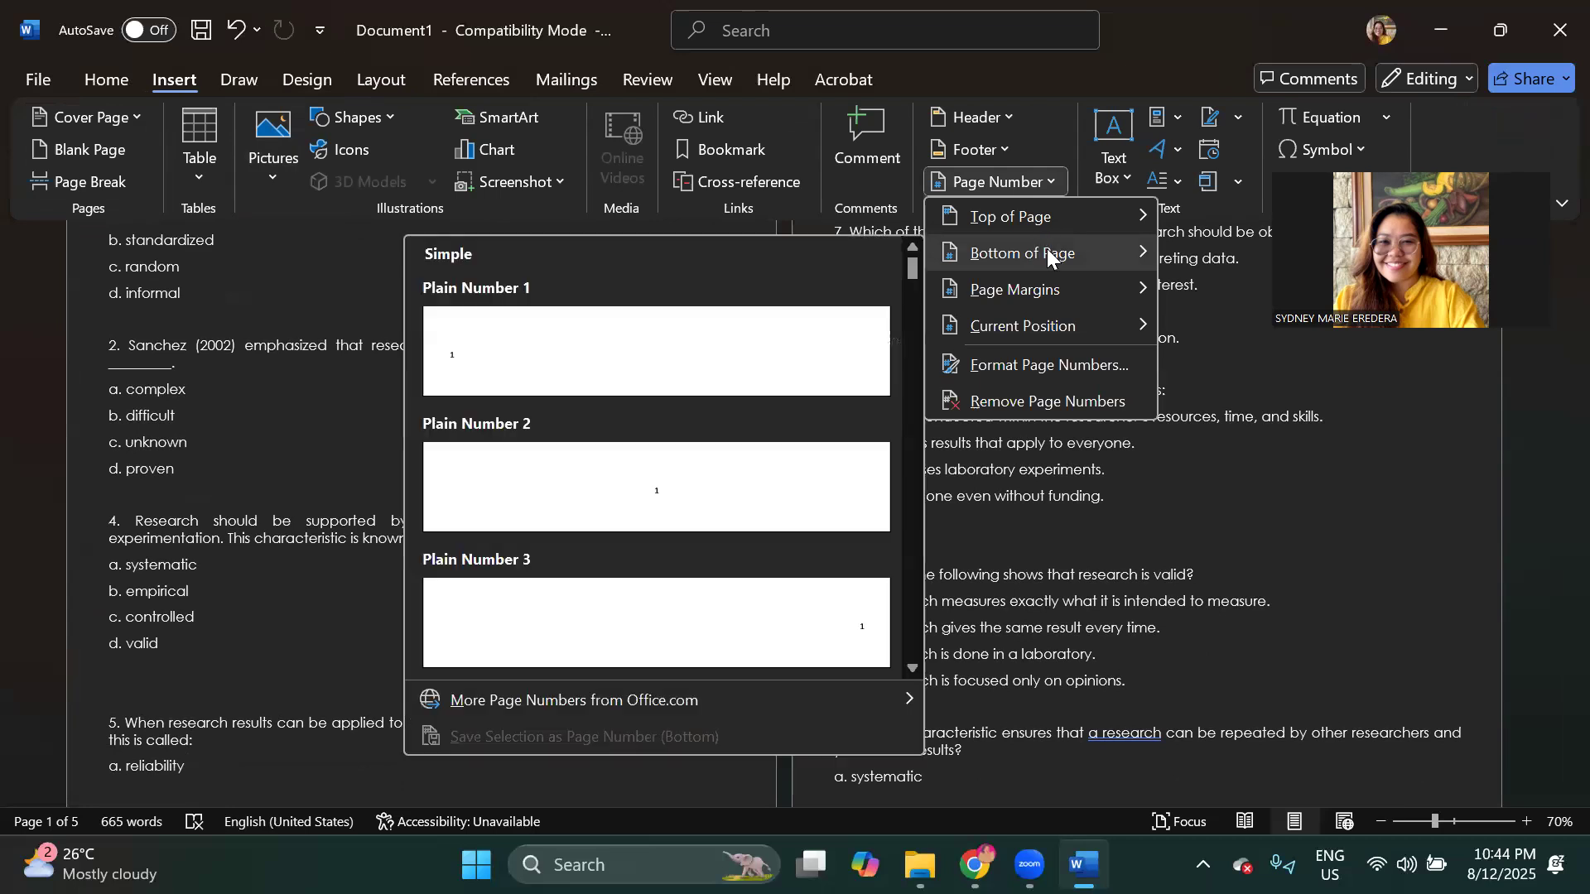
{"action": "left_click", "coordinate": [729, 480]}
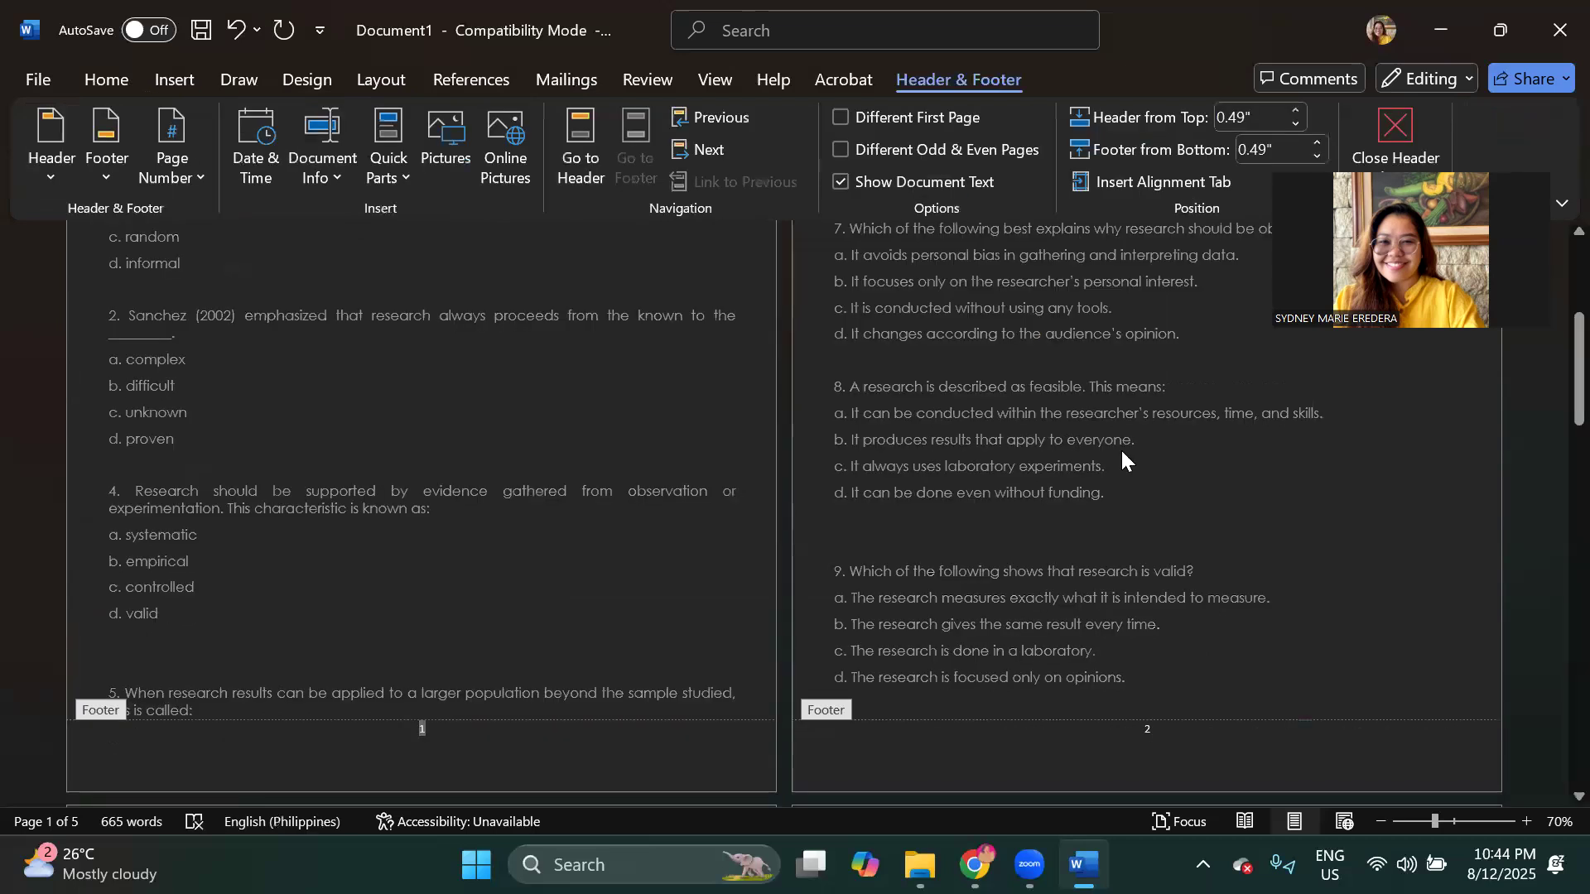
{"action": "double_click", "coordinate": [584, 513]}
Step: Remove the space after paragraphs in the answer choices of questions 1 and 2
{"action": "scroll", "coordinate": [586, 514], "scroll_direction": "down", "scroll_amount": 6}
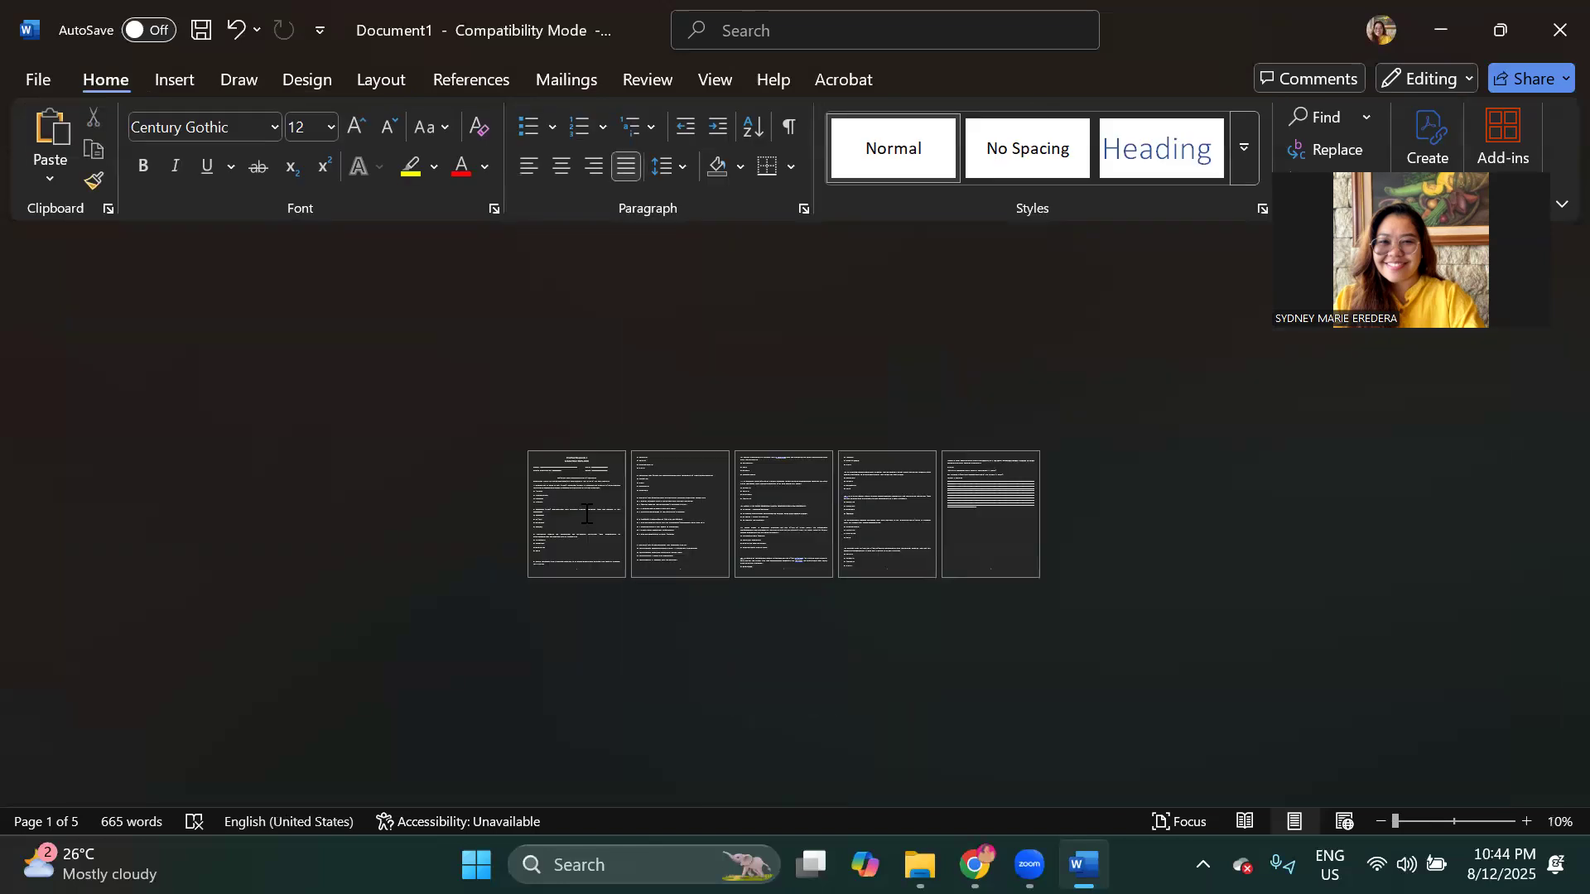
{"action": "scroll", "coordinate": [586, 514], "scroll_direction": "up", "scroll_amount": 3}
{"action": "scroll", "coordinate": [580, 524], "scroll_direction": "up", "scroll_amount": 2}
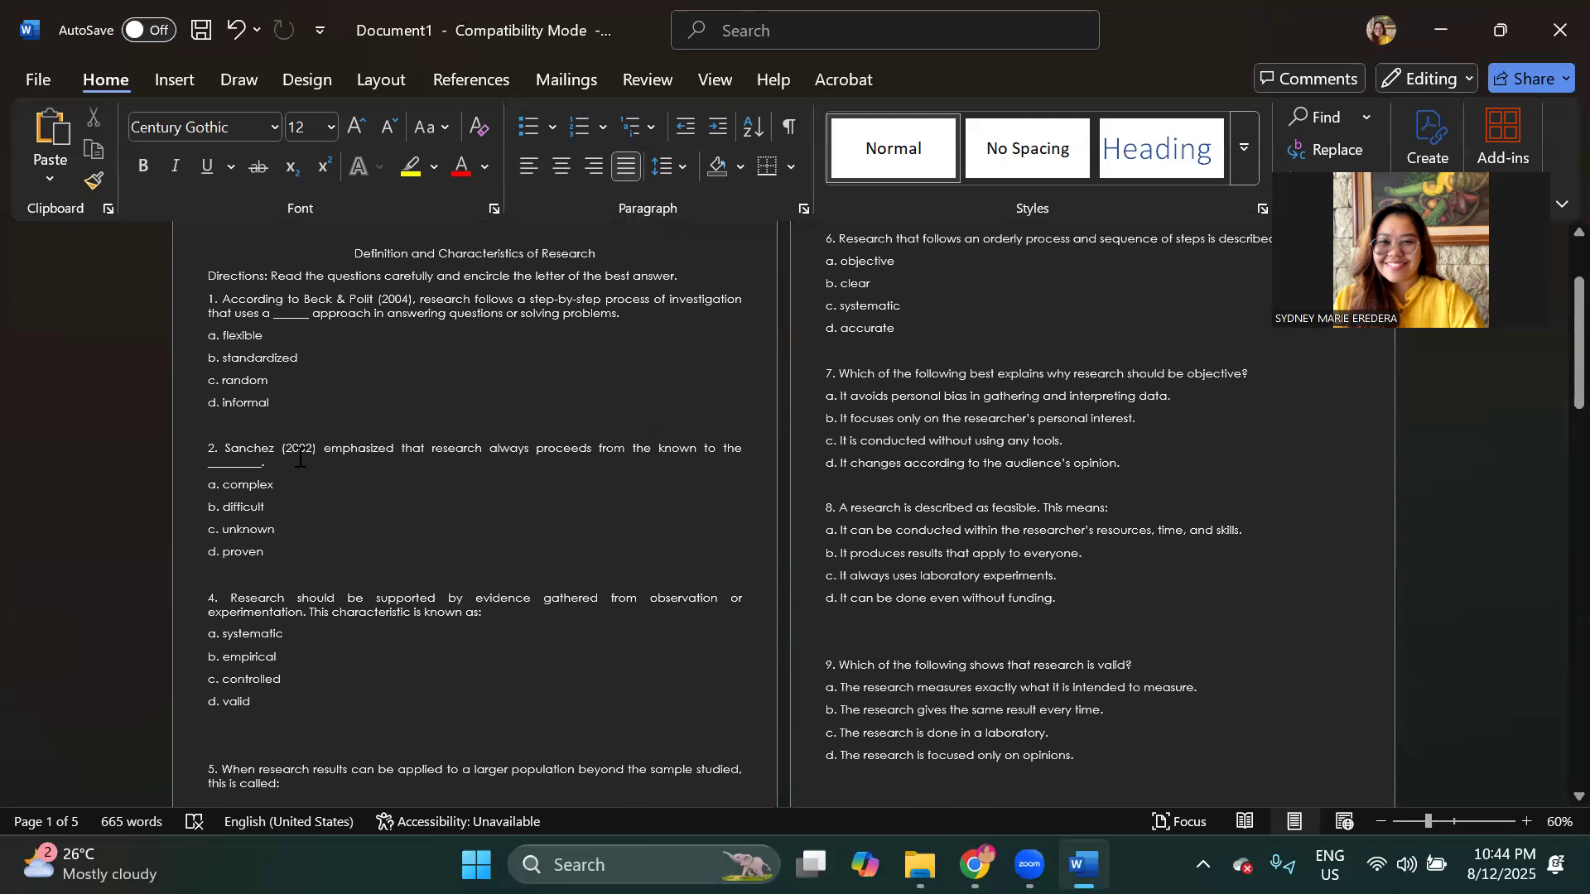
{"action": "left_click_drag", "start_coordinate": [301, 402], "coordinate": [214, 342]}
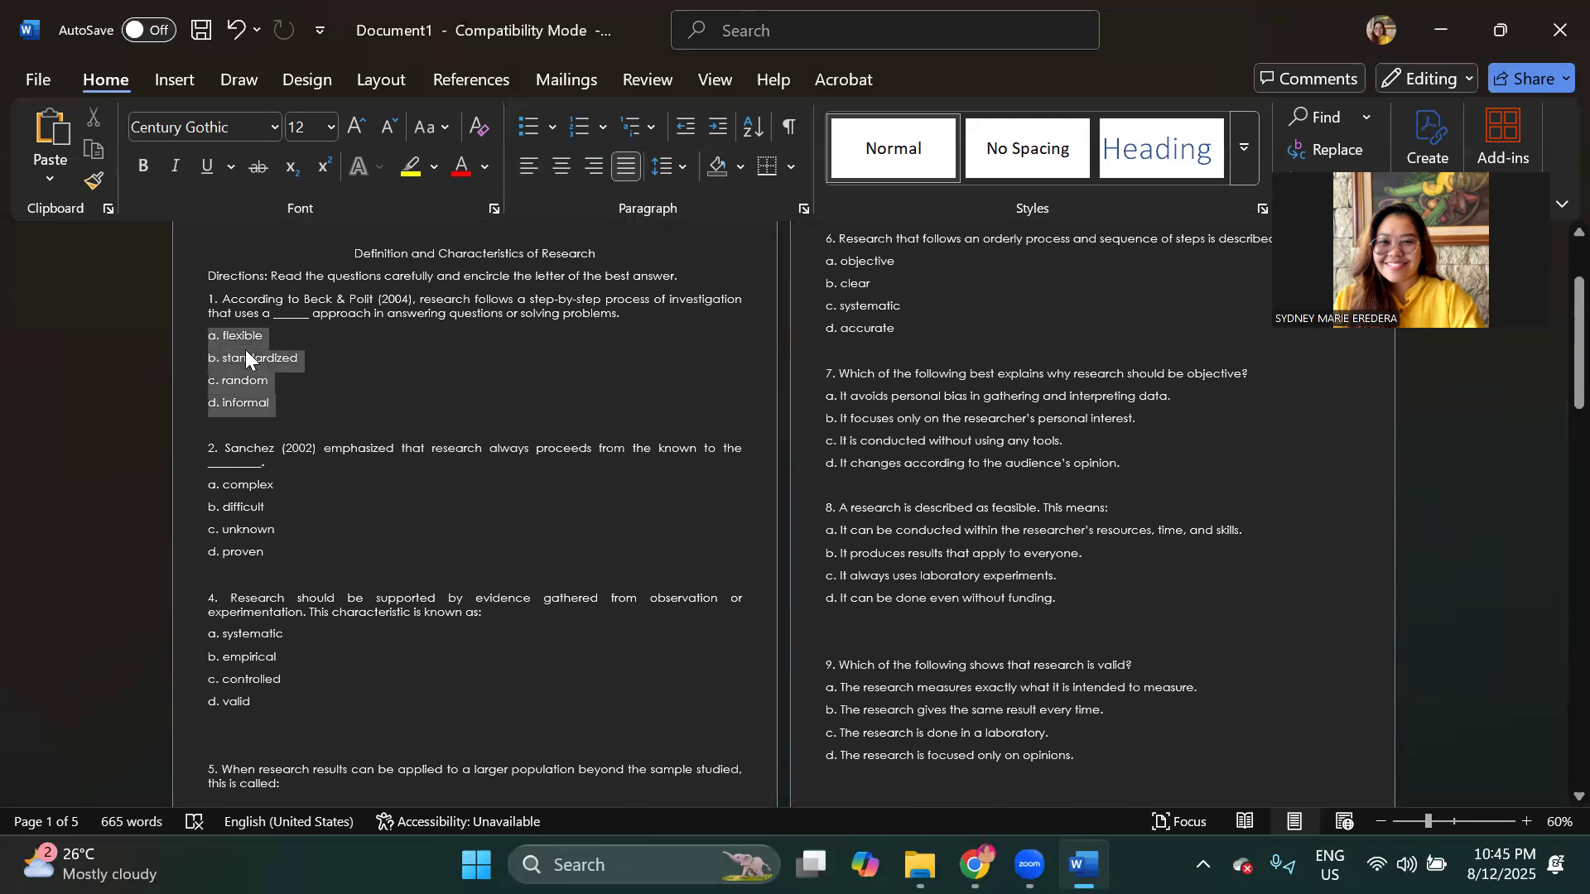
{"action": "left_click", "coordinate": [669, 164]}
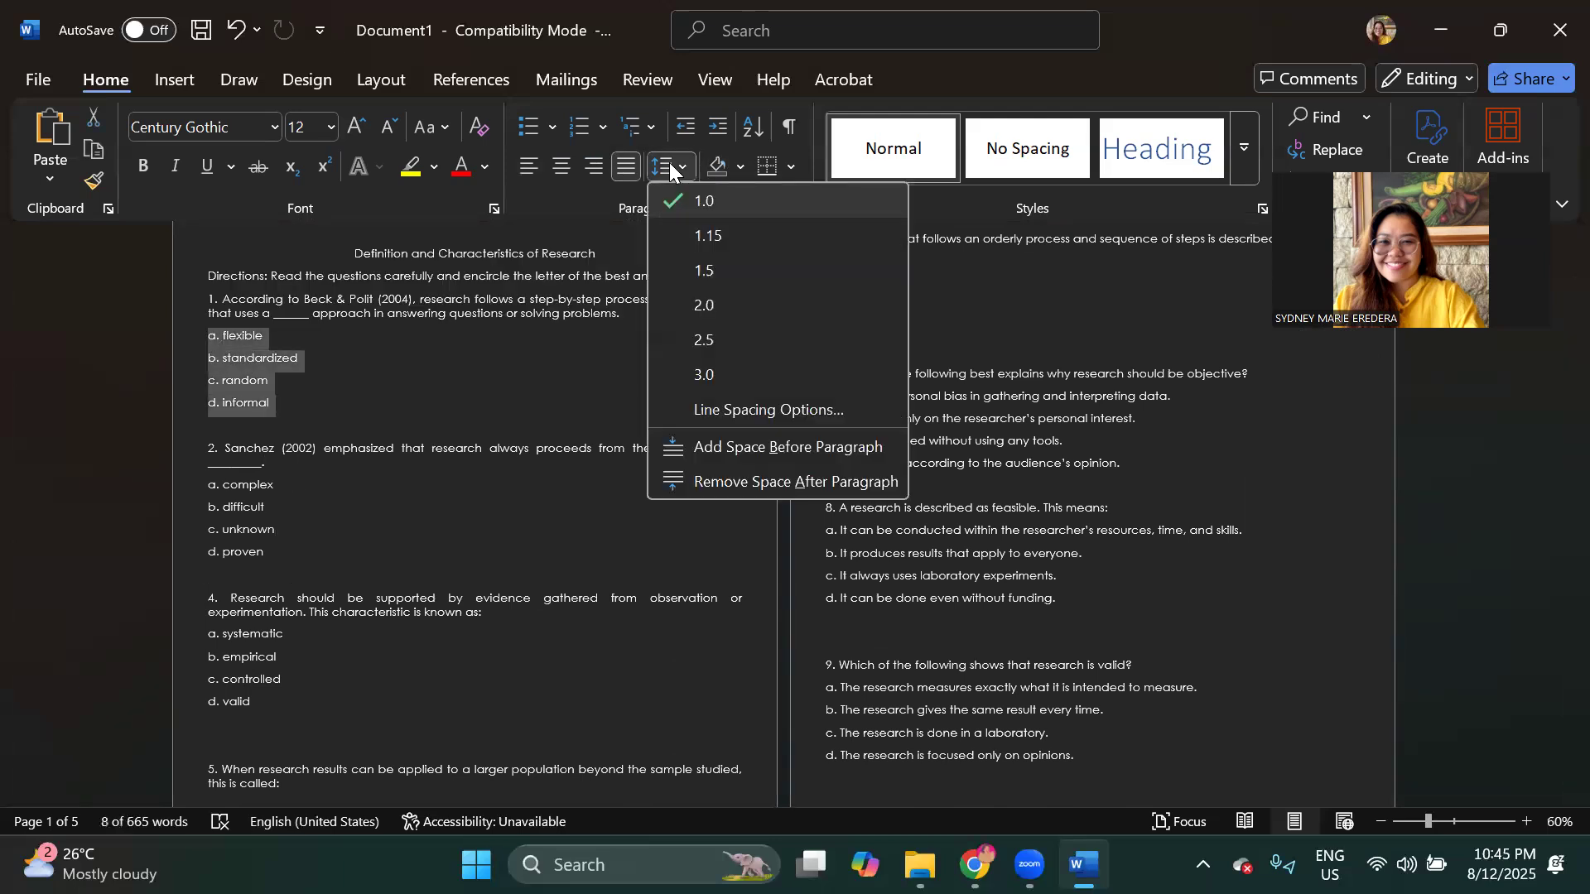
{"action": "left_click", "coordinate": [739, 480]}
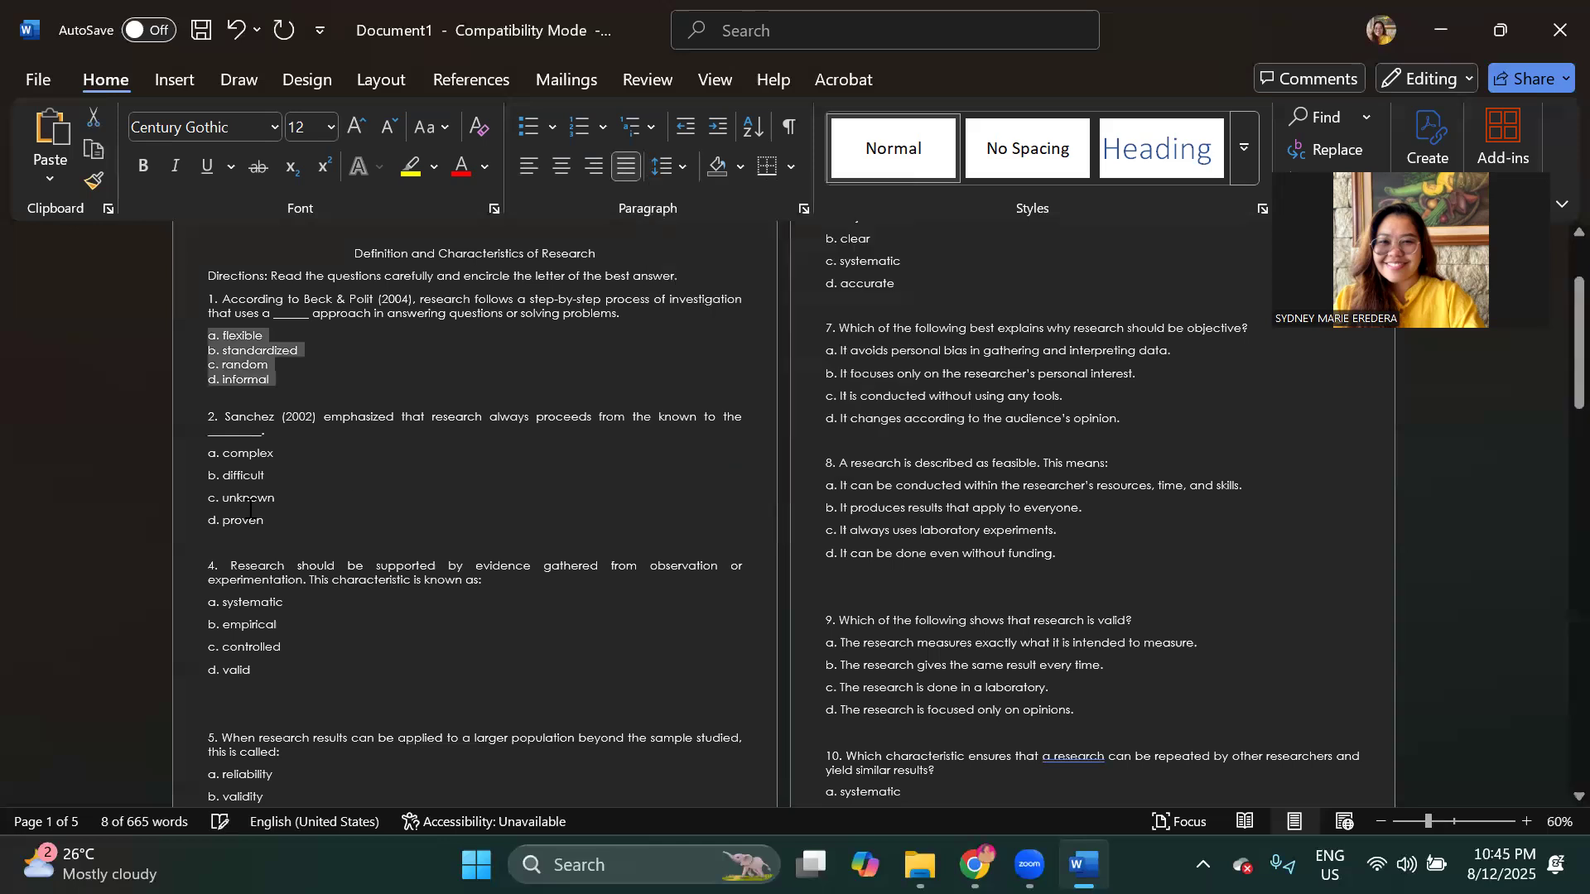
{"action": "left_click_drag", "start_coordinate": [208, 452], "coordinate": [270, 521]}
{"action": "left_click", "coordinate": [669, 164]}
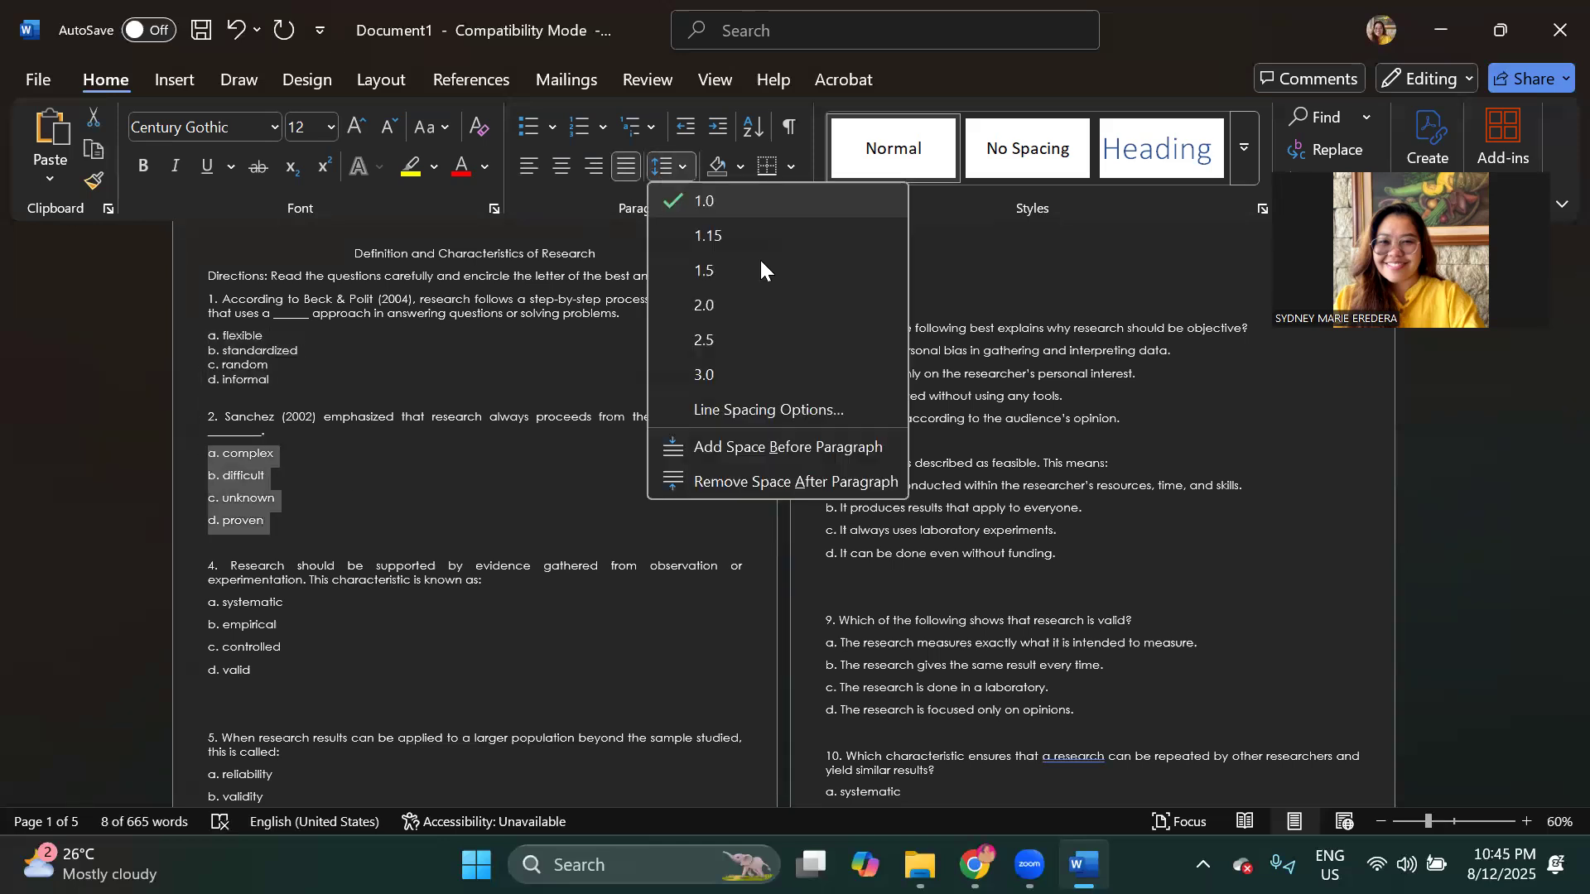
{"action": "left_click", "coordinate": [760, 474]}
Step: Remove the space after paragraphs in question 4's answer choices and delete the extra blank line below them
{"action": "scroll", "coordinate": [165, 530], "scroll_direction": "down", "scroll_amount": 1}
{"action": "left_click_drag", "start_coordinate": [280, 609], "coordinate": [208, 535]}
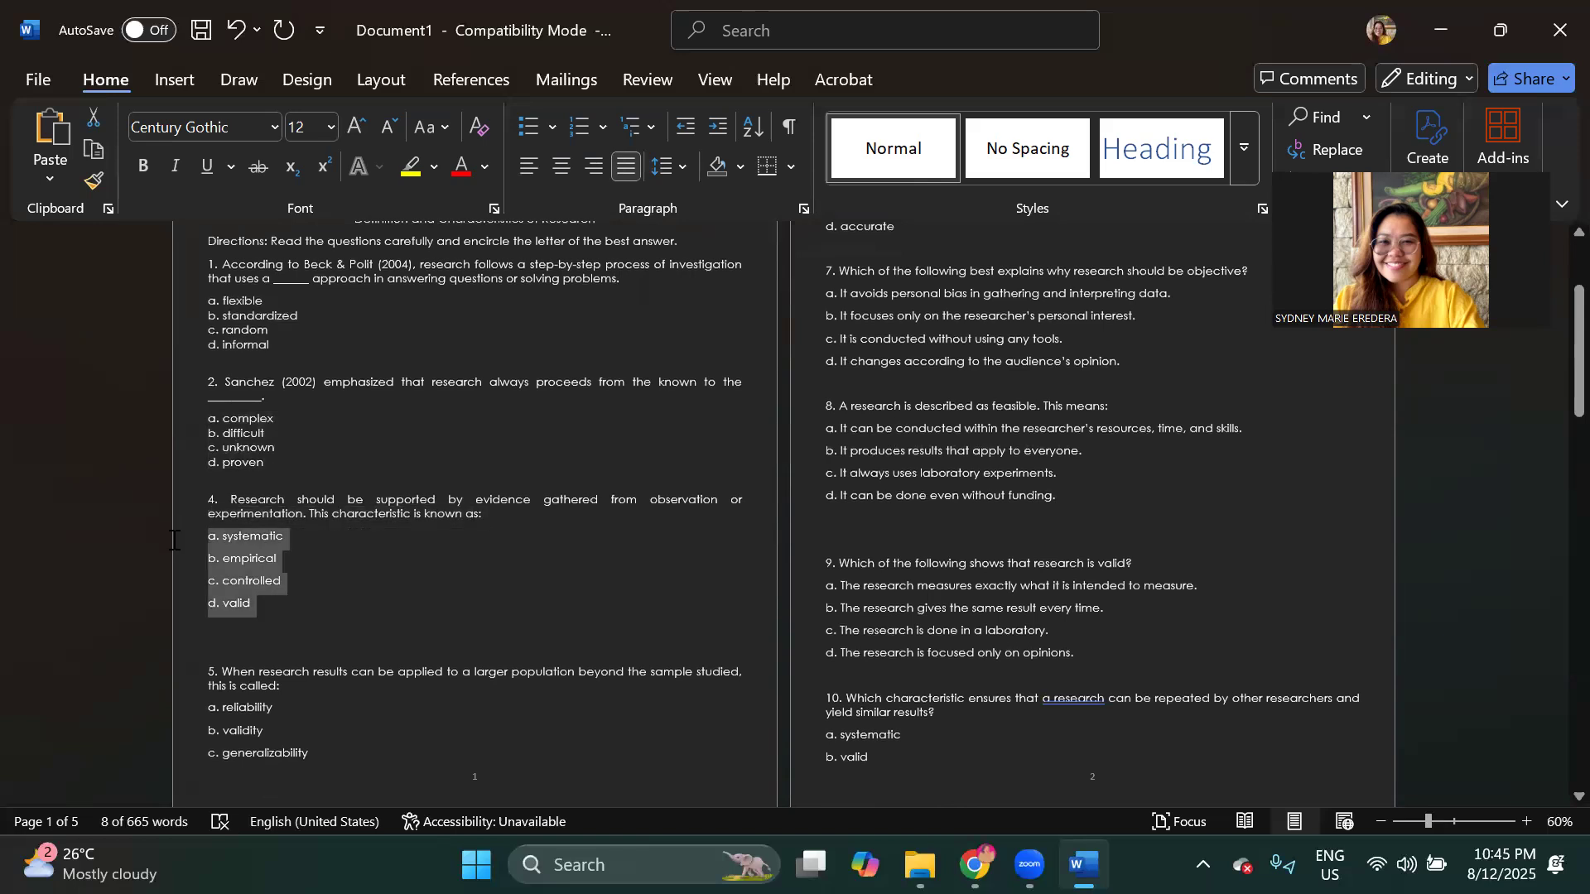
{"action": "left_click", "coordinate": [675, 170]}
{"action": "left_click", "coordinate": [770, 476]}
{"action": "scroll", "coordinate": [406, 469], "scroll_direction": "down", "scroll_amount": 1}
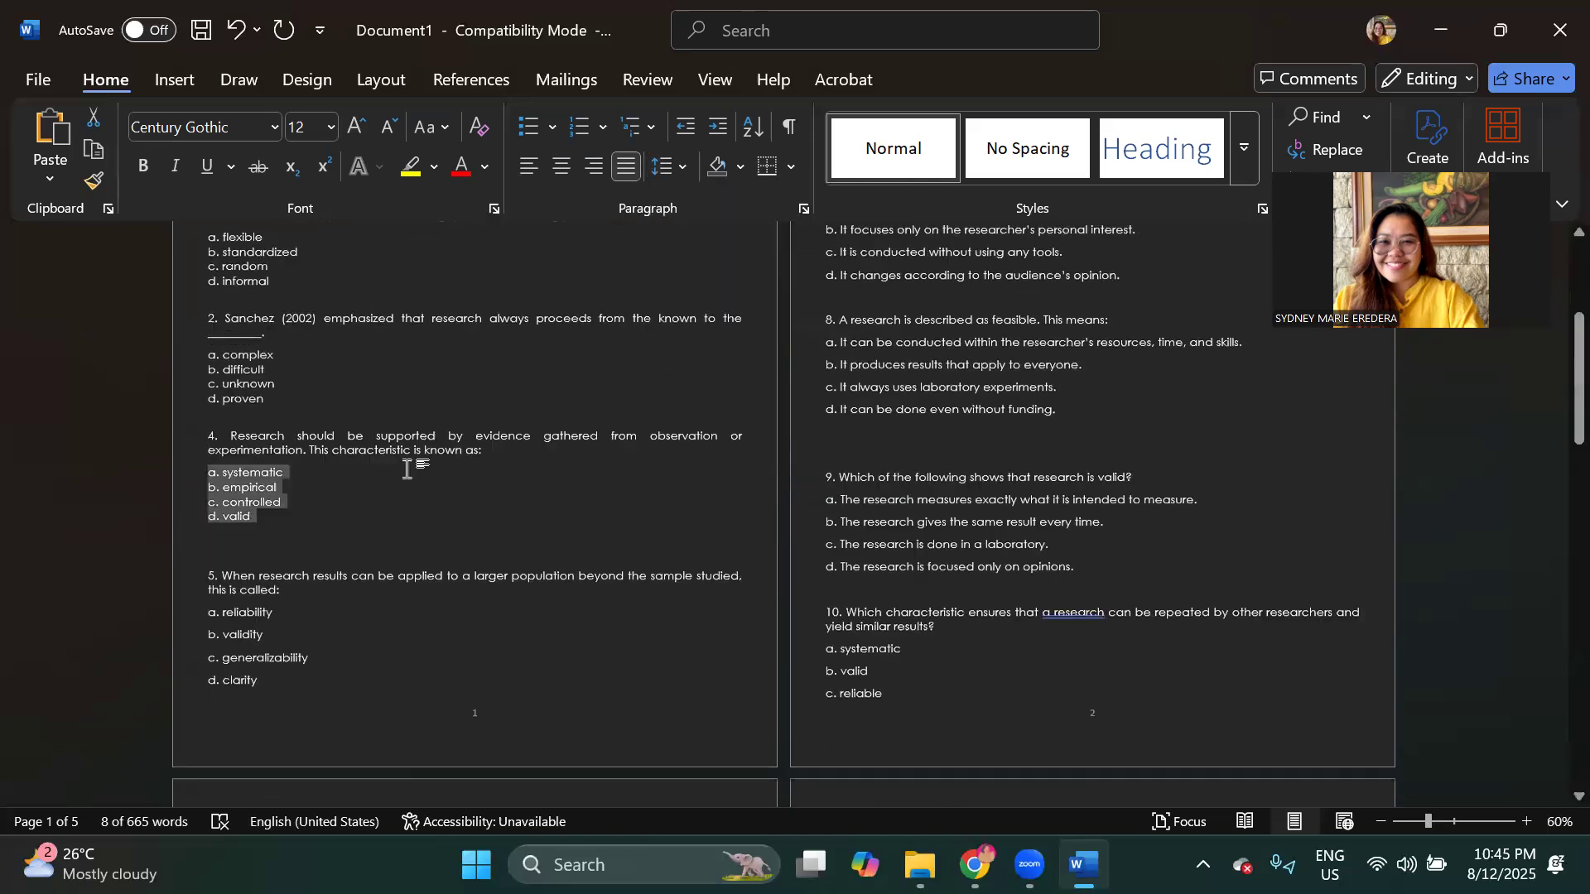
{"action": "scroll", "coordinate": [407, 469], "scroll_direction": "down", "scroll_amount": 1}
{"action": "left_click", "coordinate": [259, 467]}
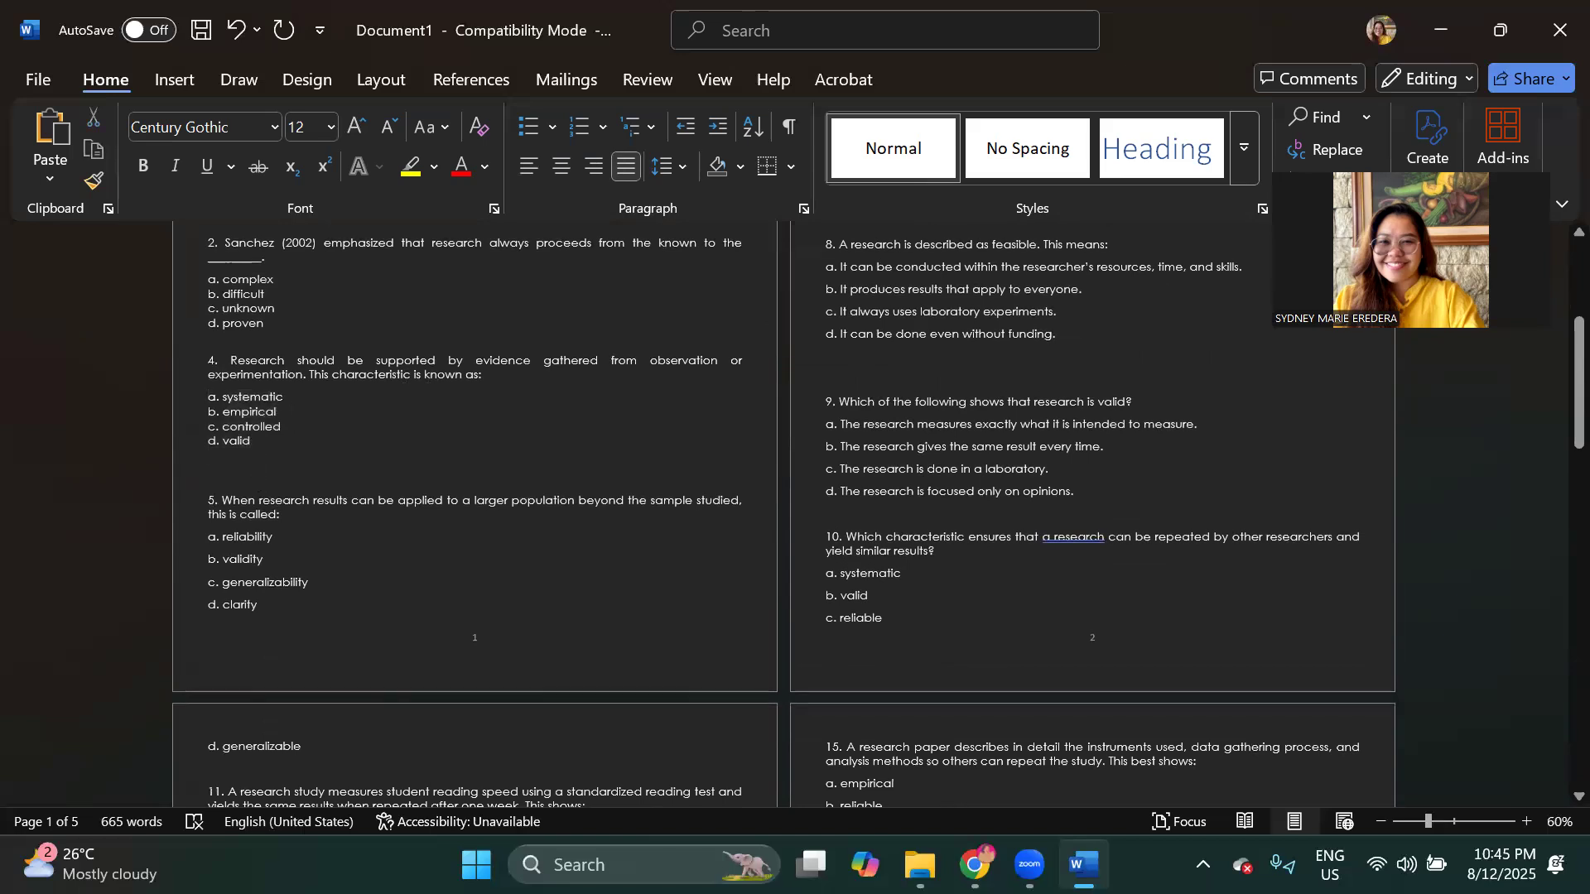
{"action": "key", "text": "Delete"}
Step: Remove the space after paragraphs in the answer choices of questions 5 and 6
{"action": "left_click_drag", "start_coordinate": [267, 589], "coordinate": [199, 523]}
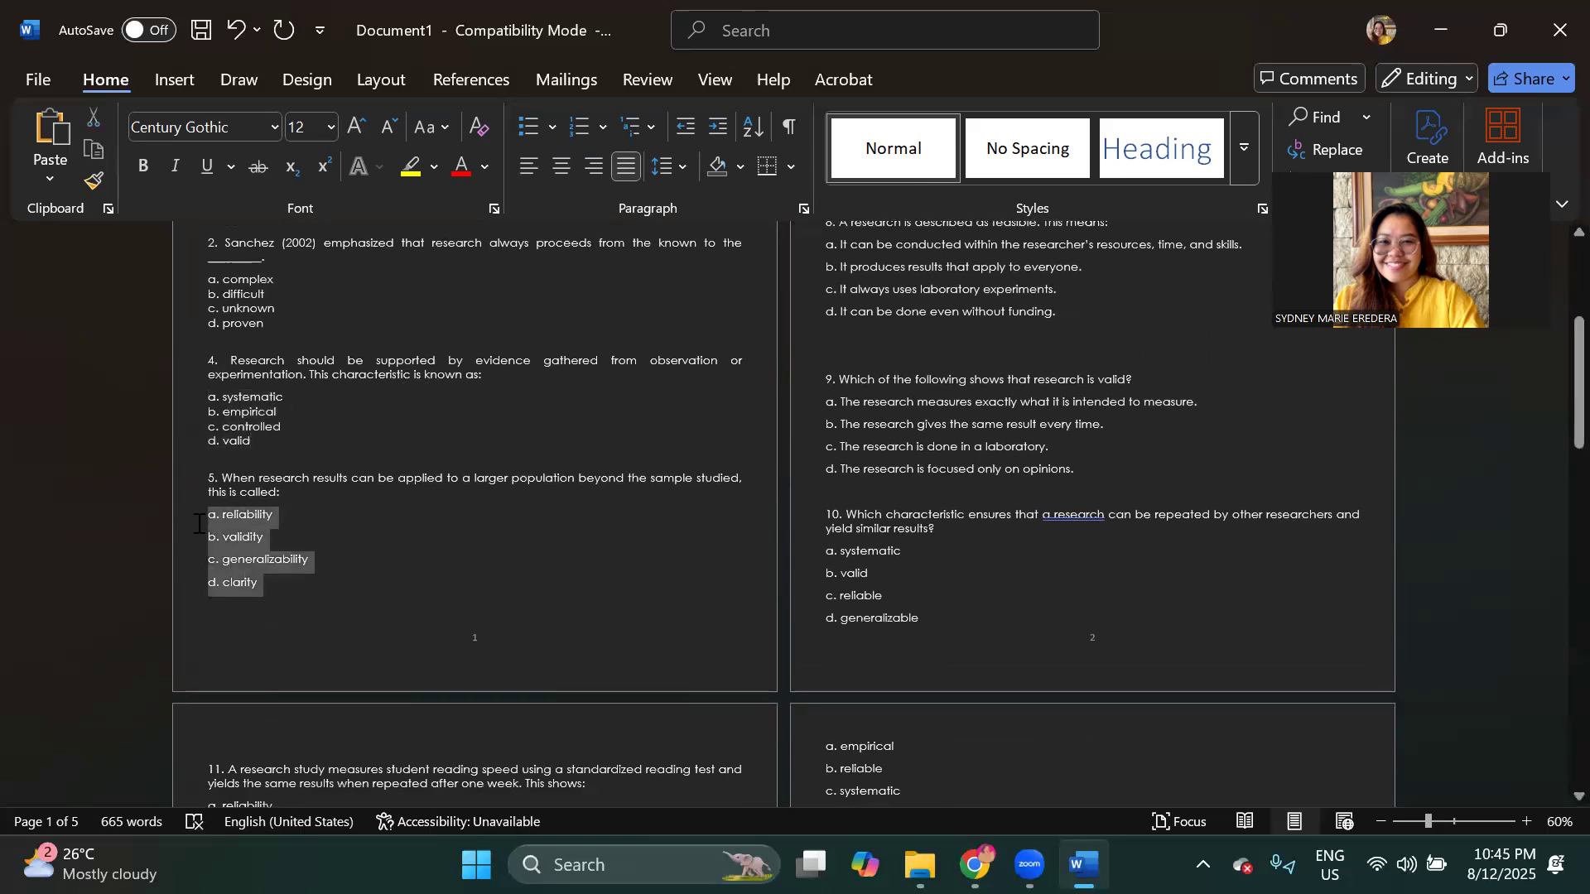
{"action": "left_click", "coordinate": [667, 169]}
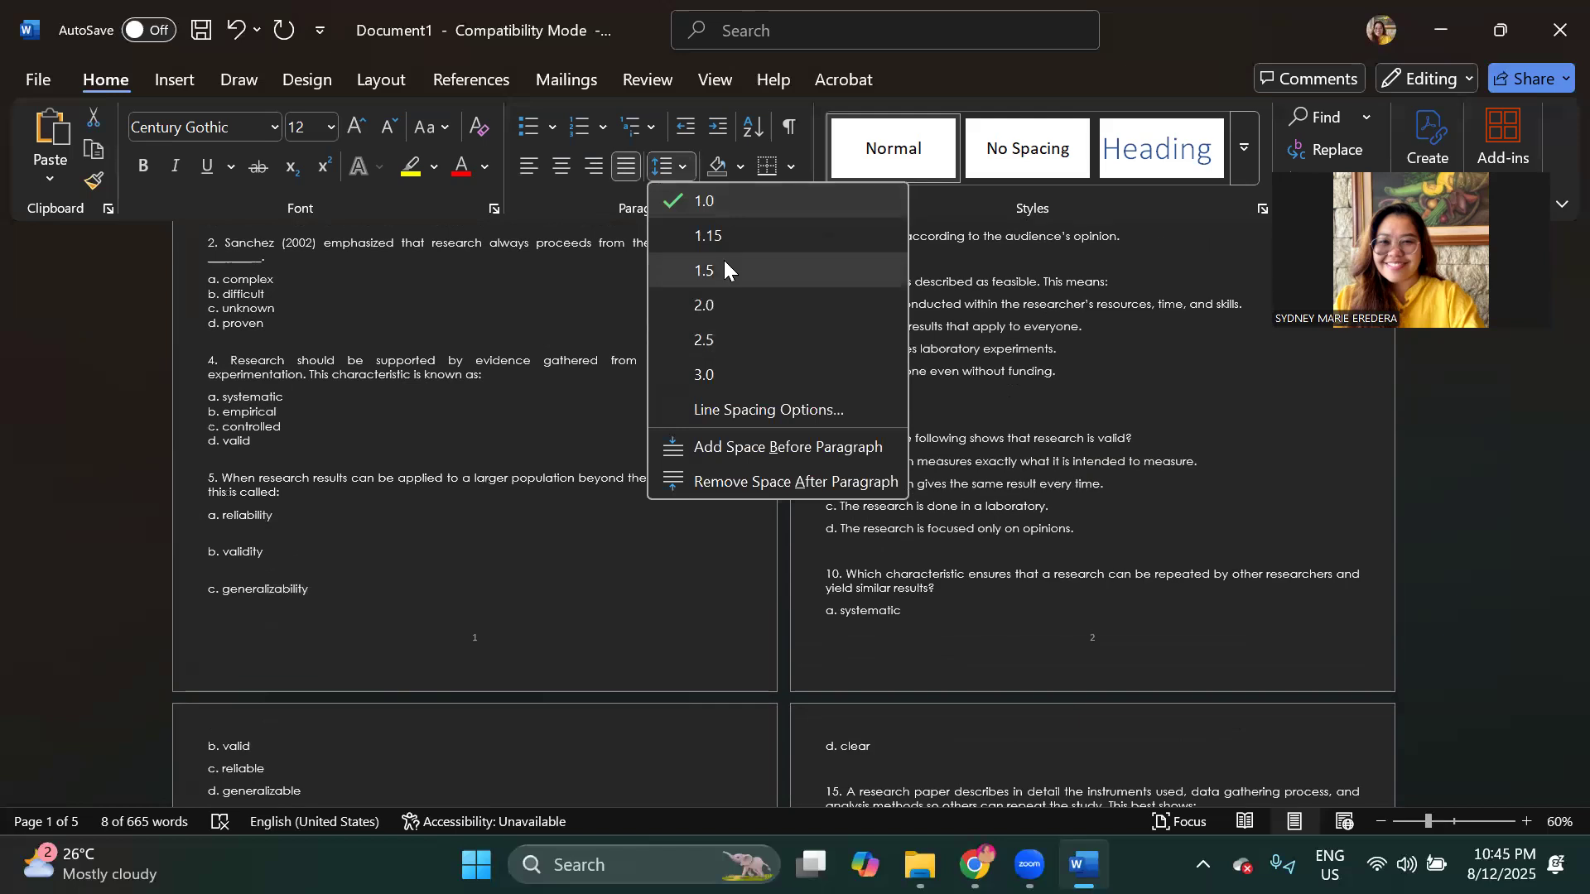
{"action": "left_click", "coordinate": [725, 480]}
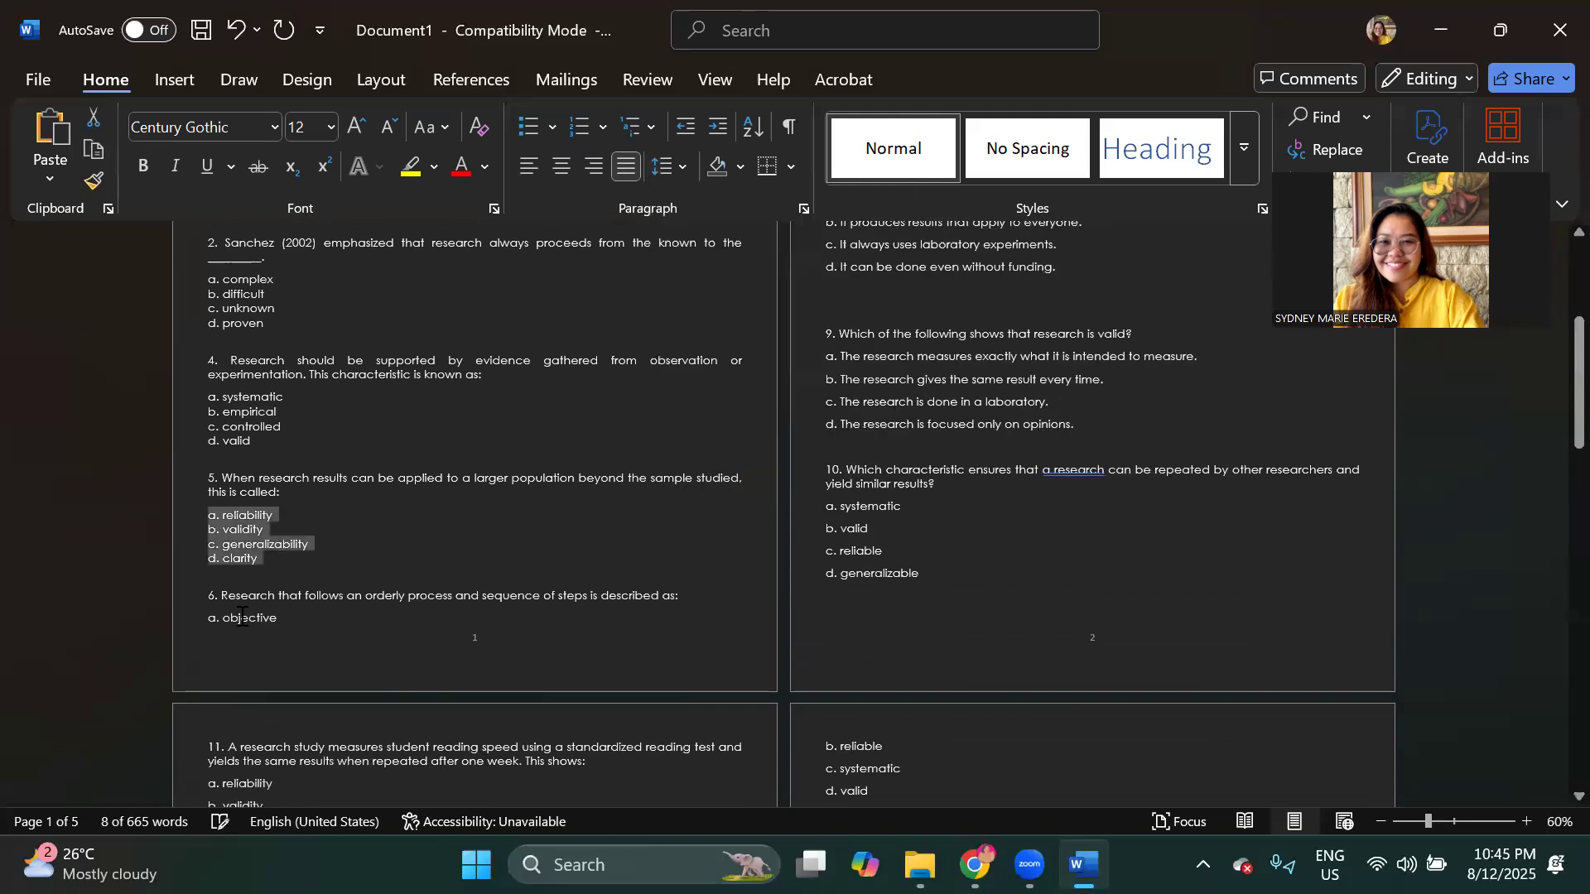
{"action": "scroll", "coordinate": [240, 617], "scroll_direction": "up", "scroll_amount": 5}
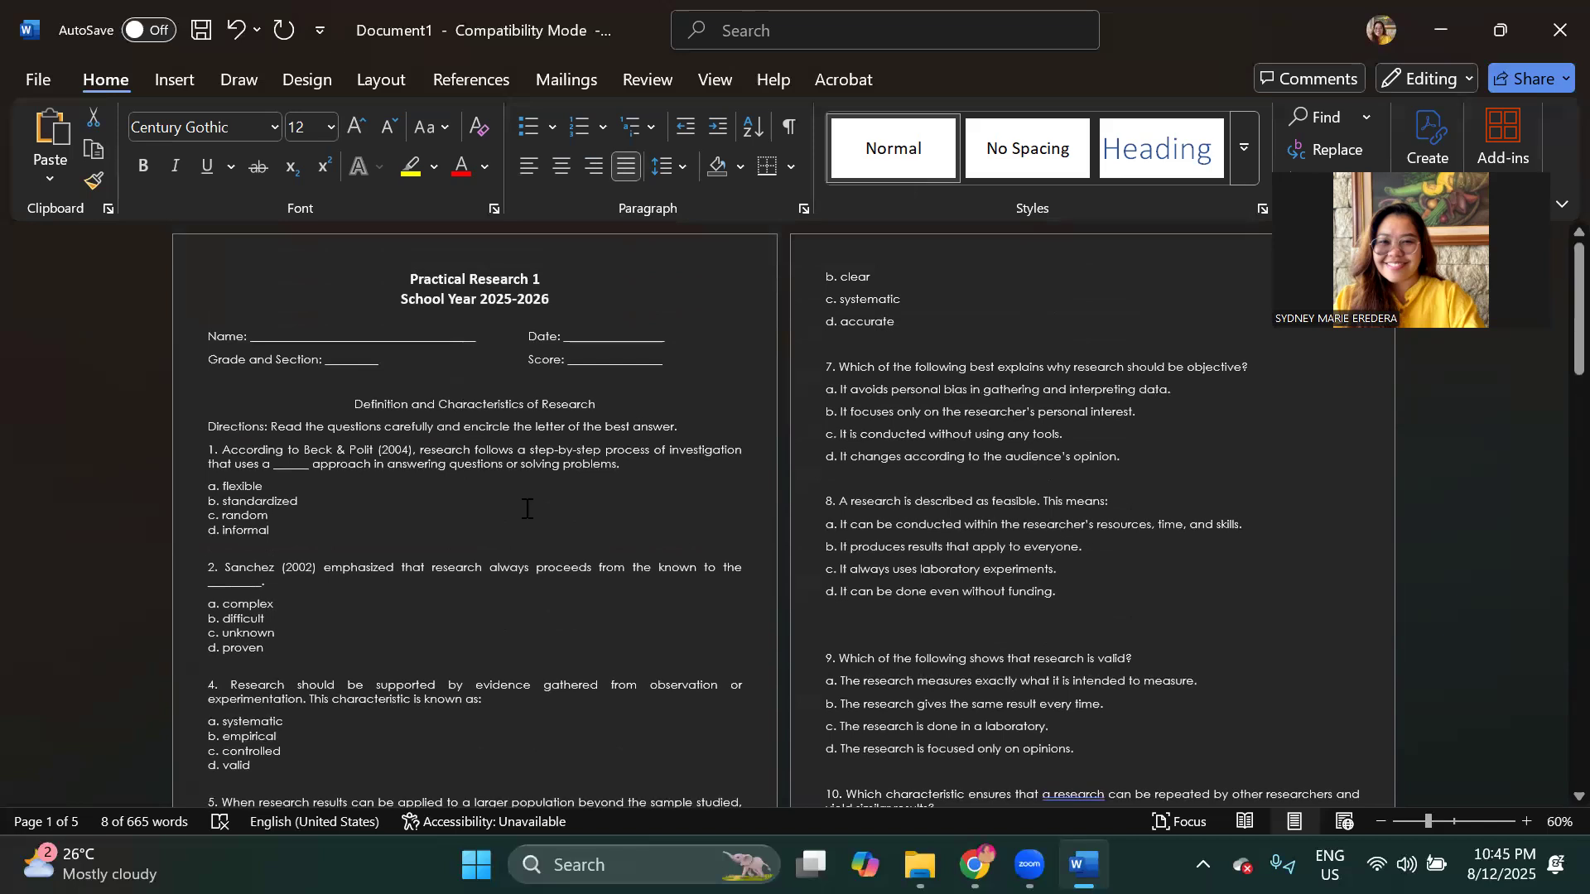
{"action": "scroll", "coordinate": [527, 509], "scroll_direction": "down", "scroll_amount": 2}
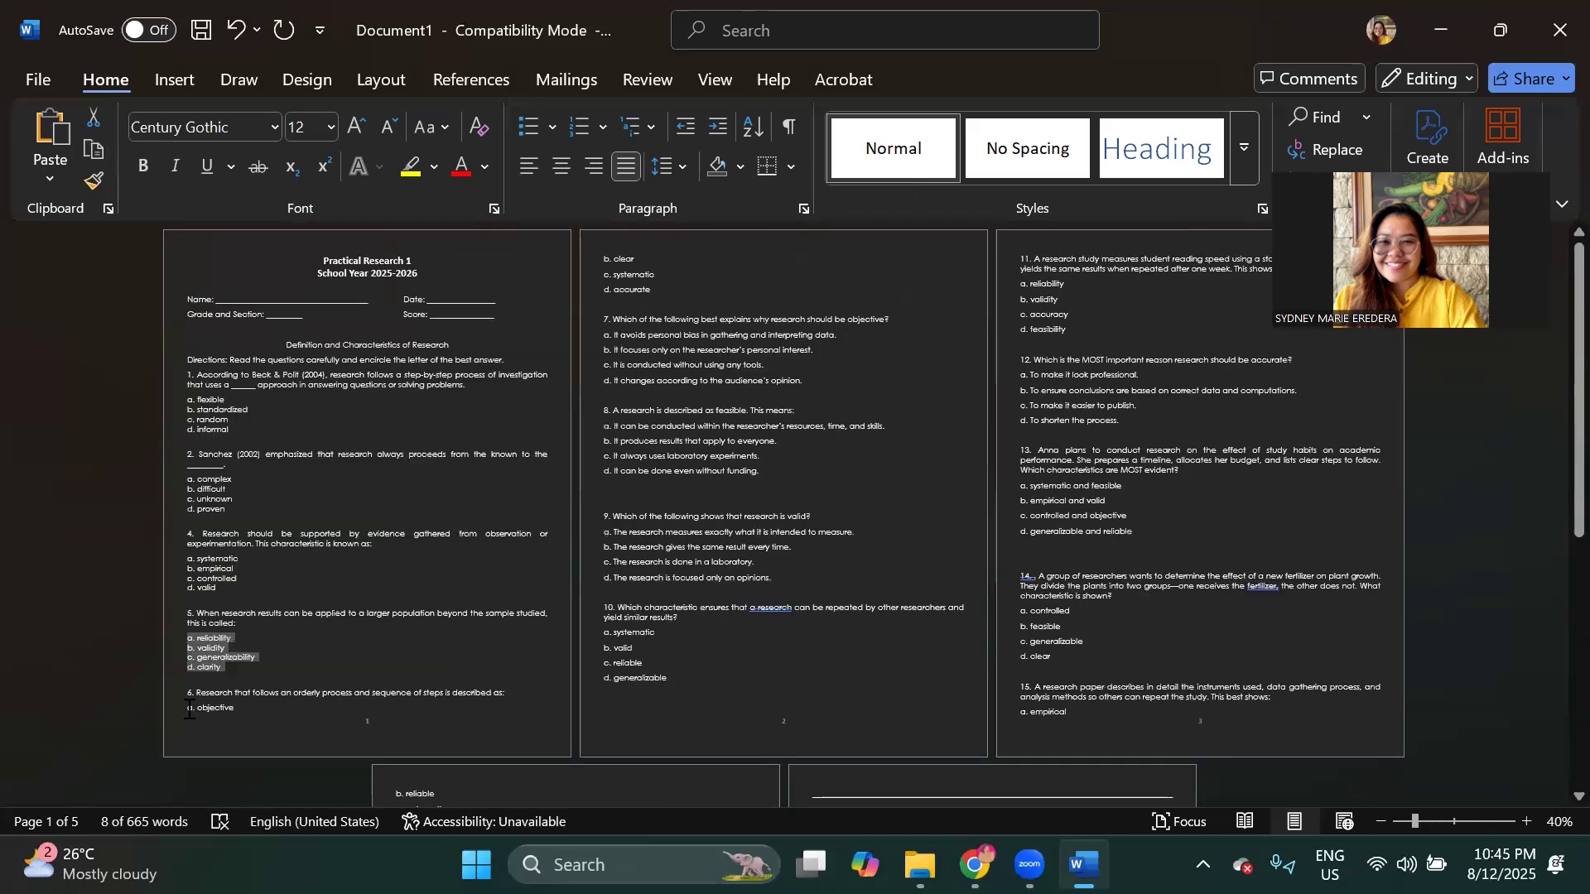
{"action": "left_click_drag", "start_coordinate": [188, 709], "coordinate": [656, 300]}
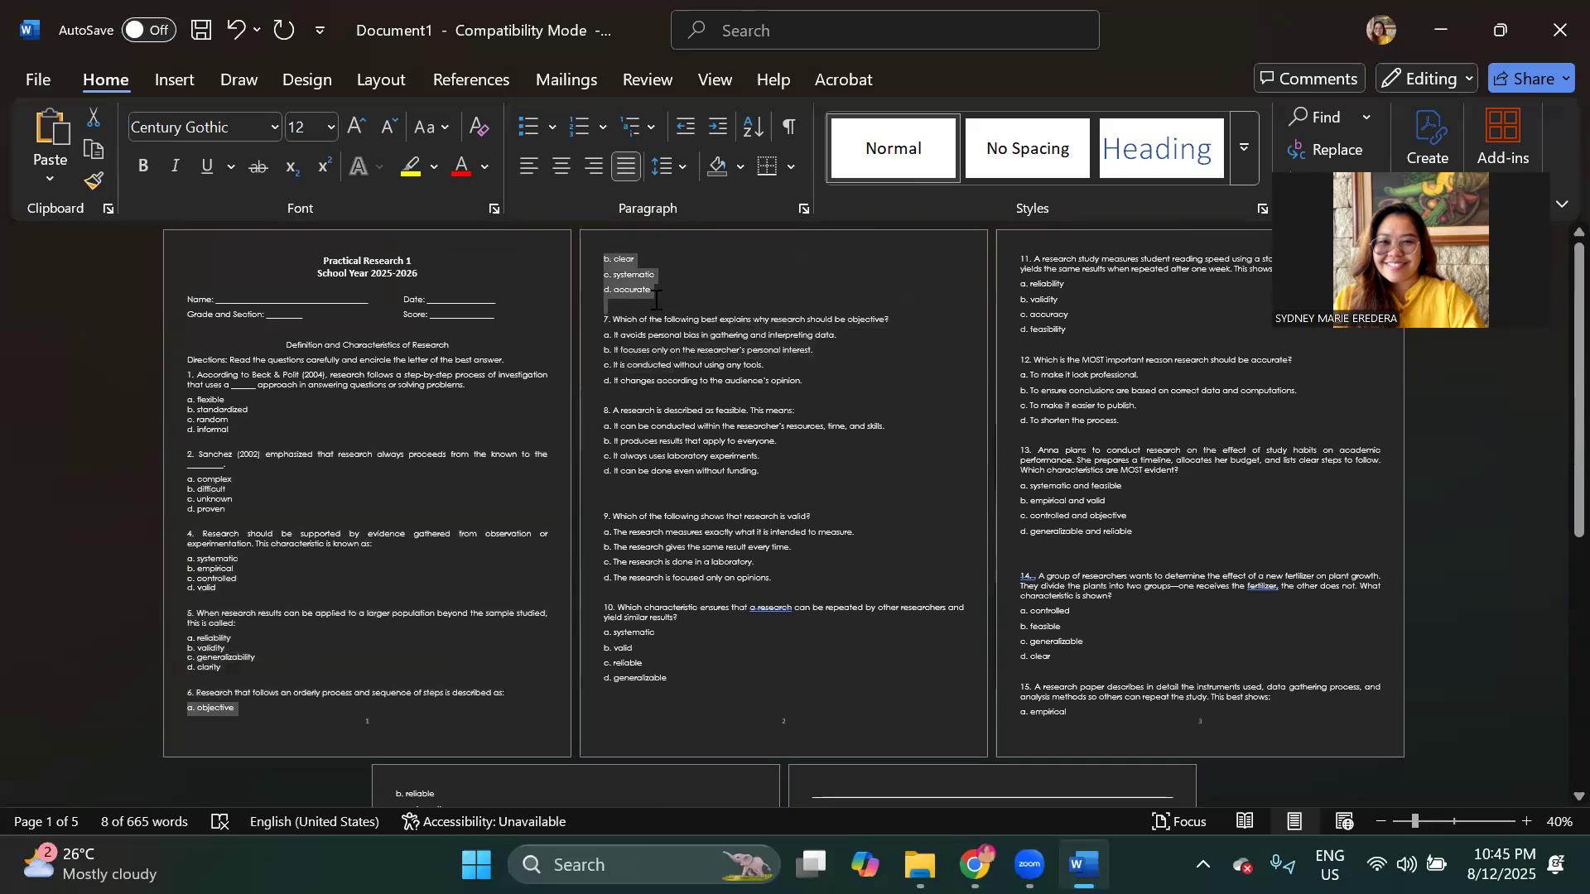
{"action": "left_click", "coordinate": [666, 165]}
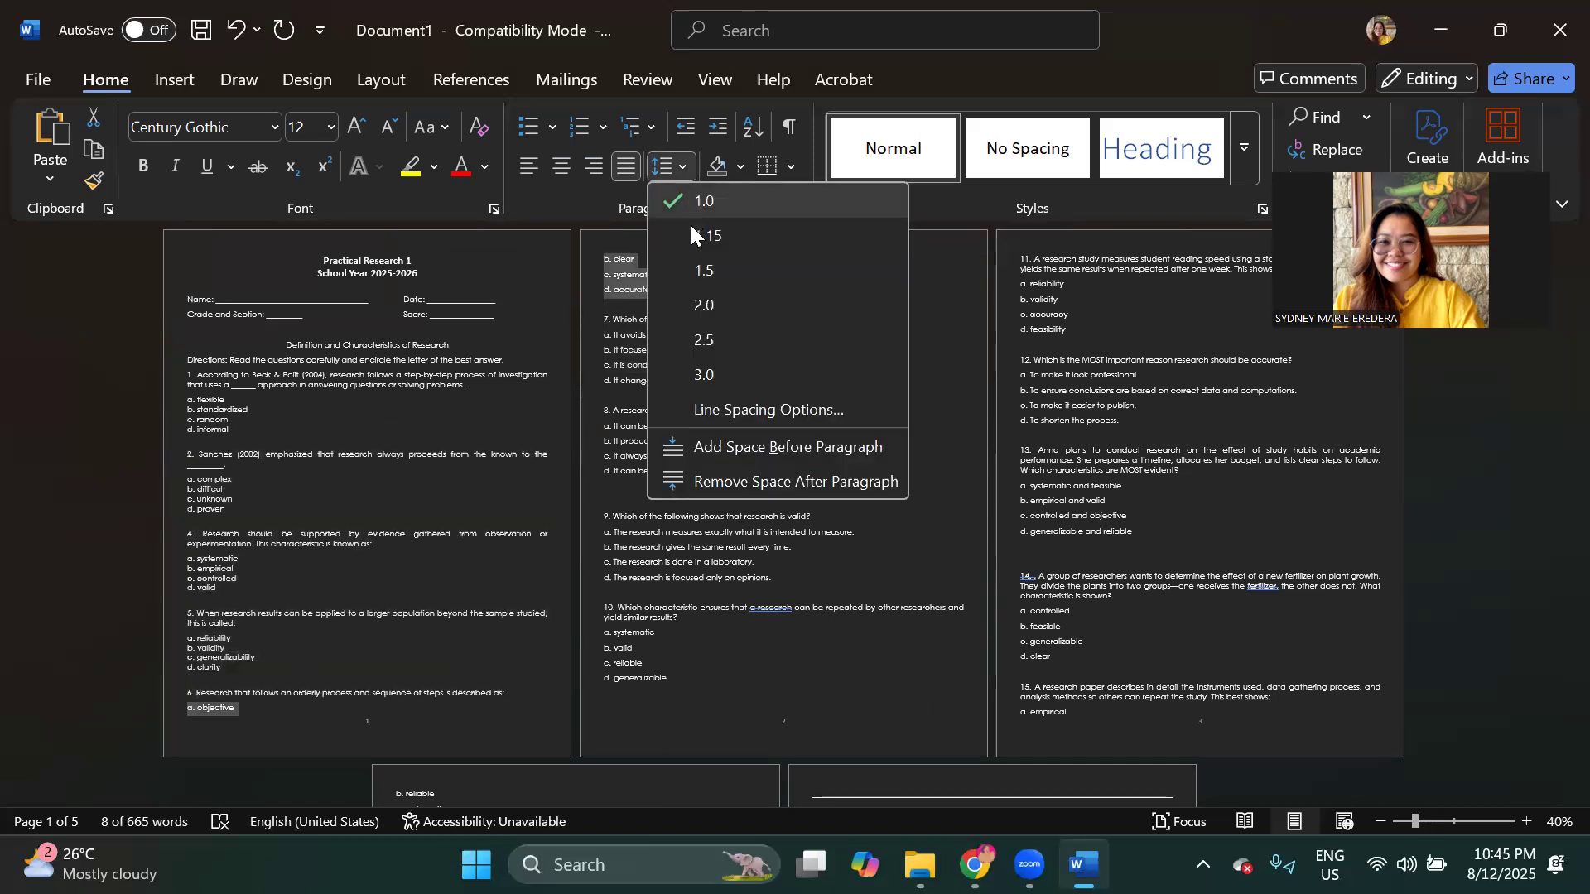
{"action": "left_click", "coordinate": [725, 478]}
Step: Remove the space after paragraphs in the answer choices of questions 7 and 8, and delete the extra blank line below question 8's choices
{"action": "left_click_drag", "start_coordinate": [807, 365], "coordinate": [602, 318]}
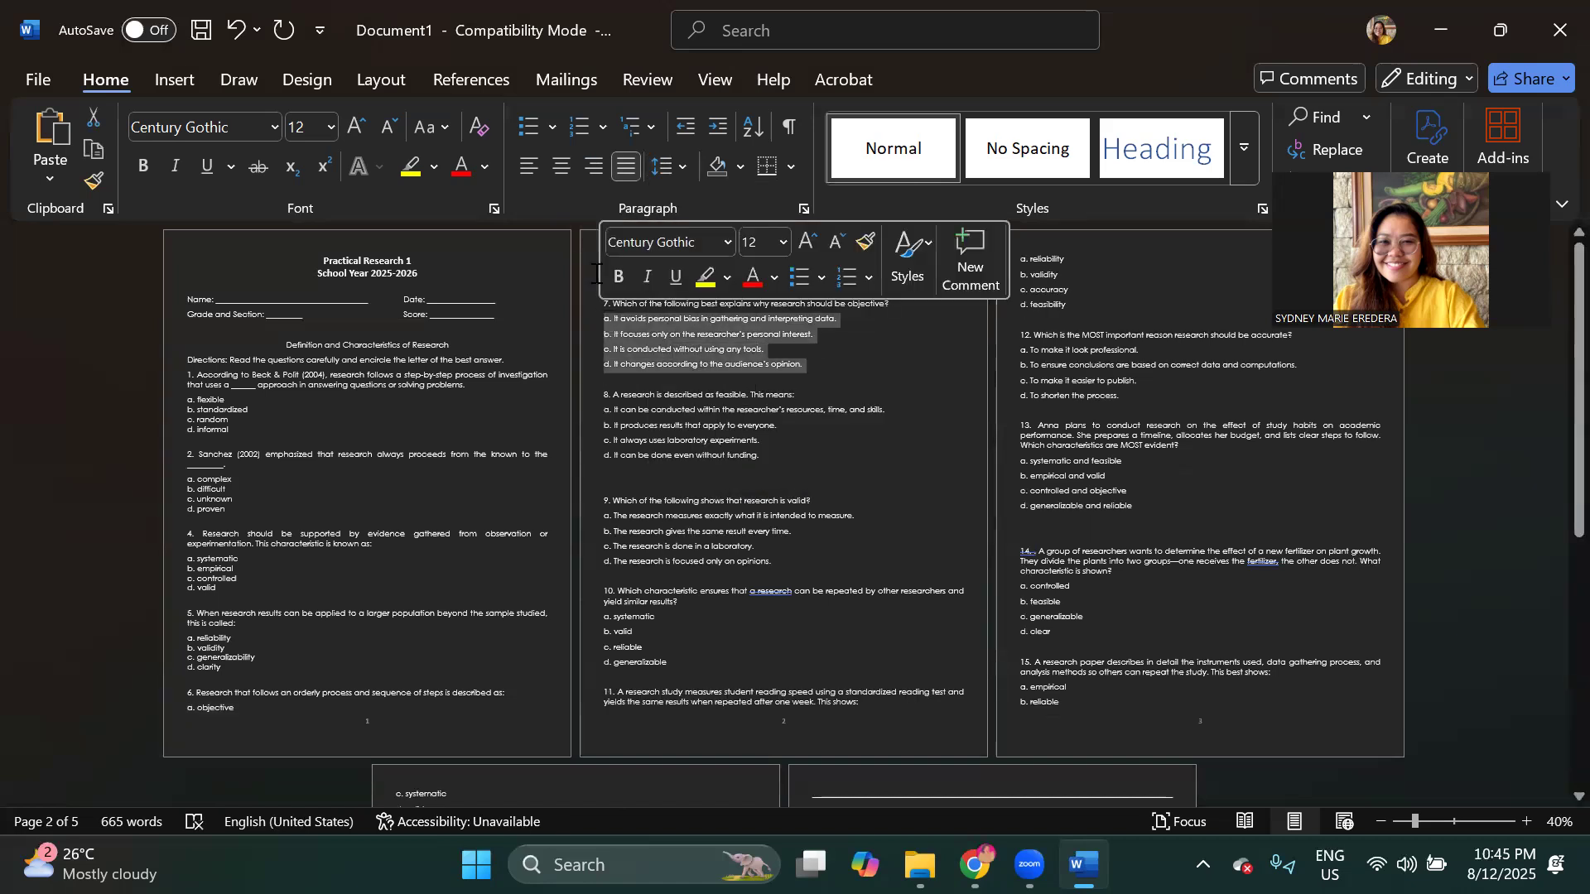
{"action": "left_click", "coordinate": [672, 168]}
{"action": "left_click", "coordinate": [727, 484]}
{"action": "left_click_drag", "start_coordinate": [762, 436], "coordinate": [603, 386]}
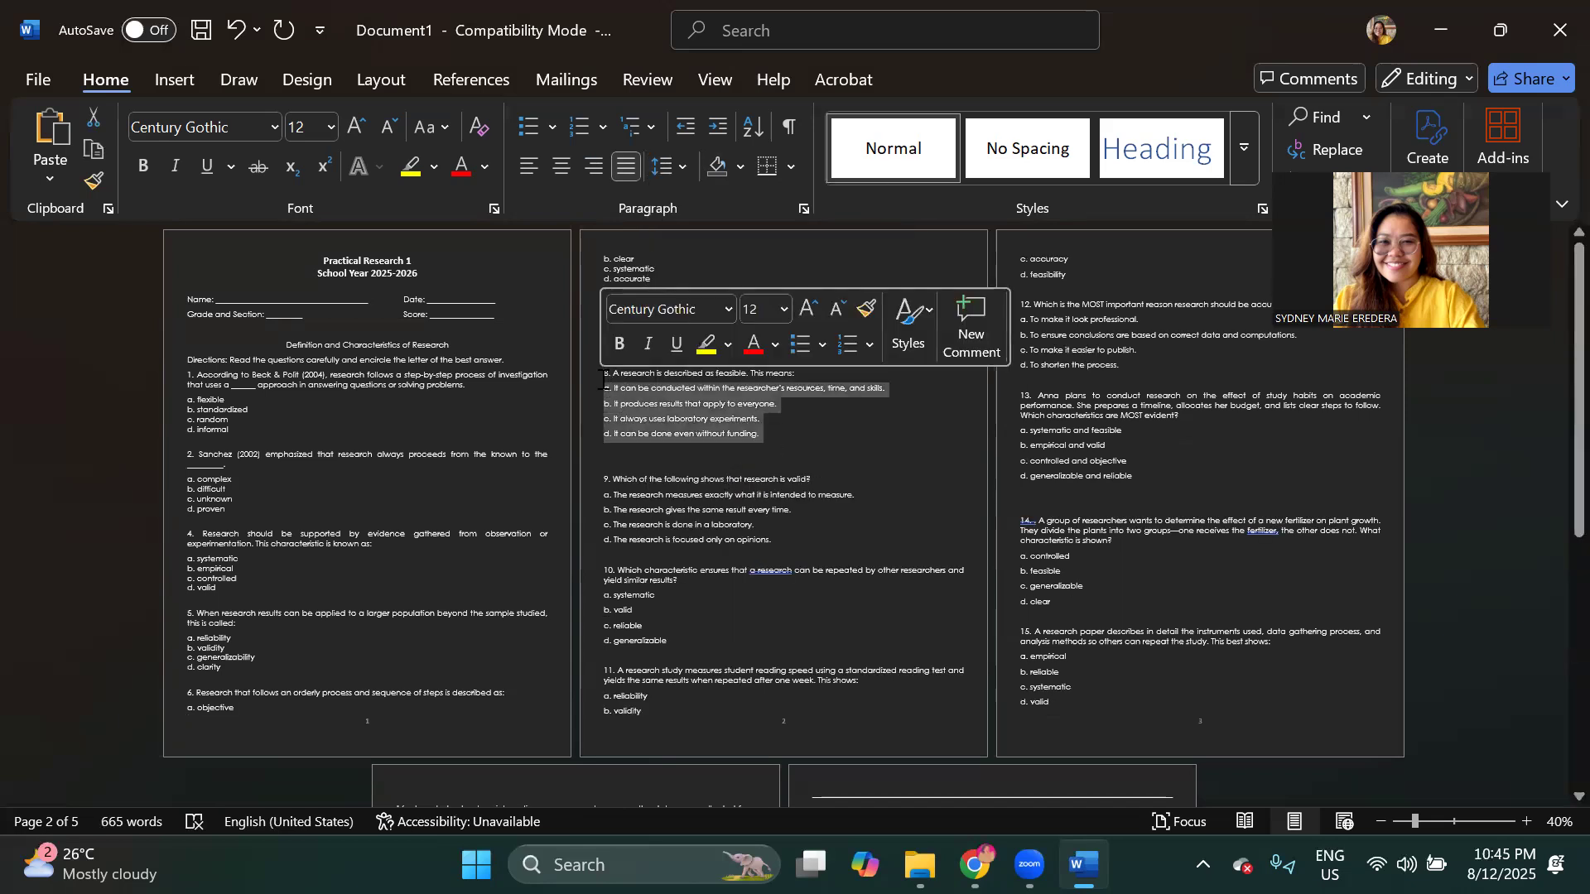
{"action": "left_click", "coordinate": [675, 180]}
{"action": "left_click", "coordinate": [735, 478]}
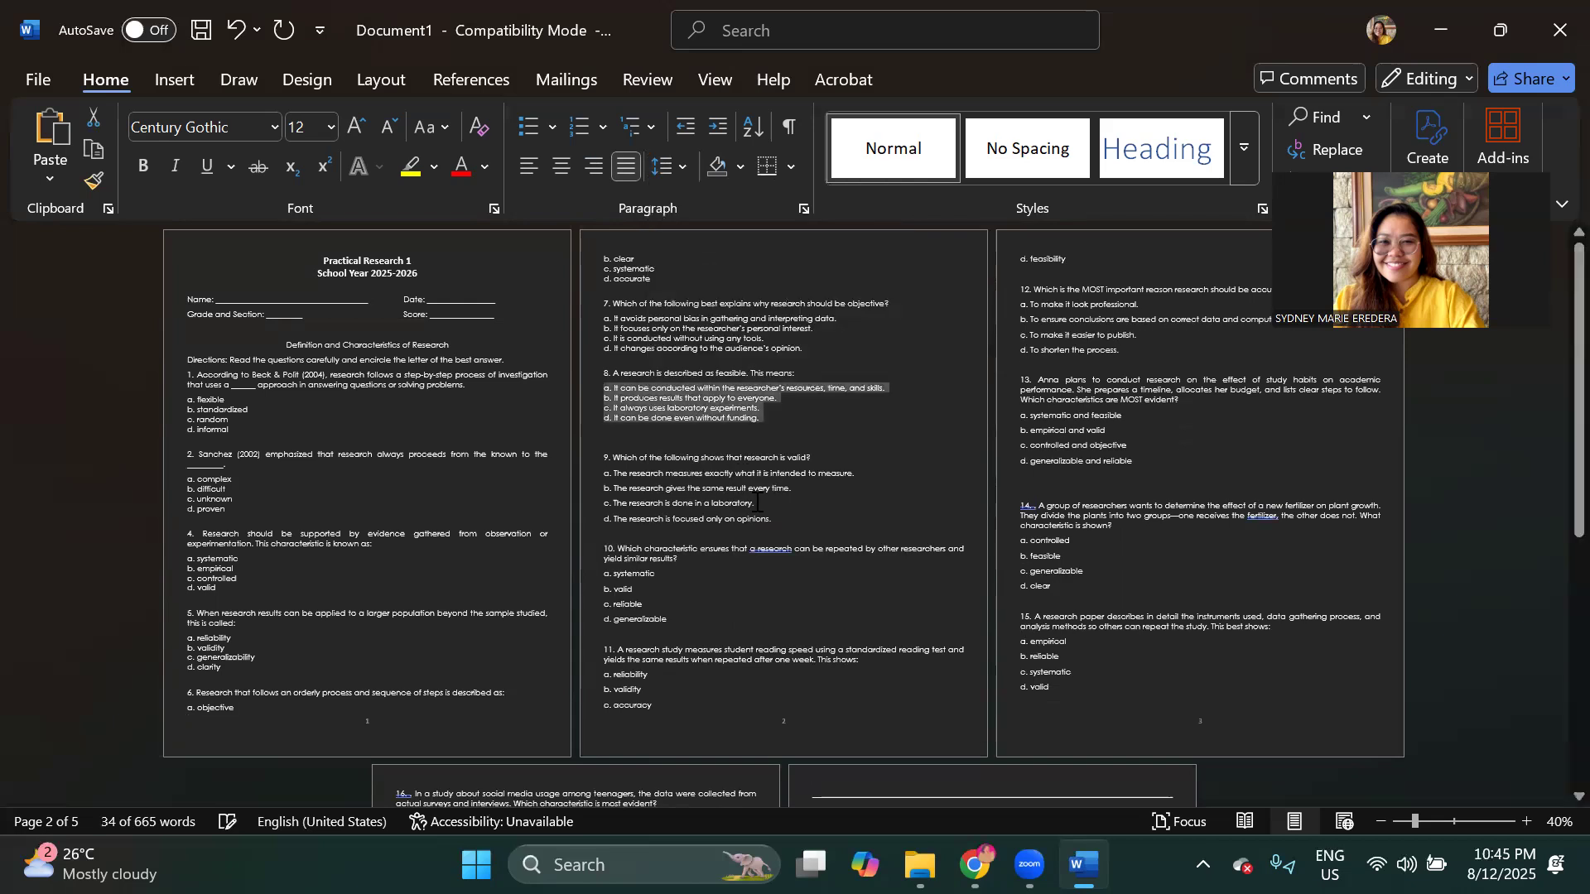
{"action": "left_click", "coordinate": [706, 443]}
{"action": "key", "text": "BackSpace"}
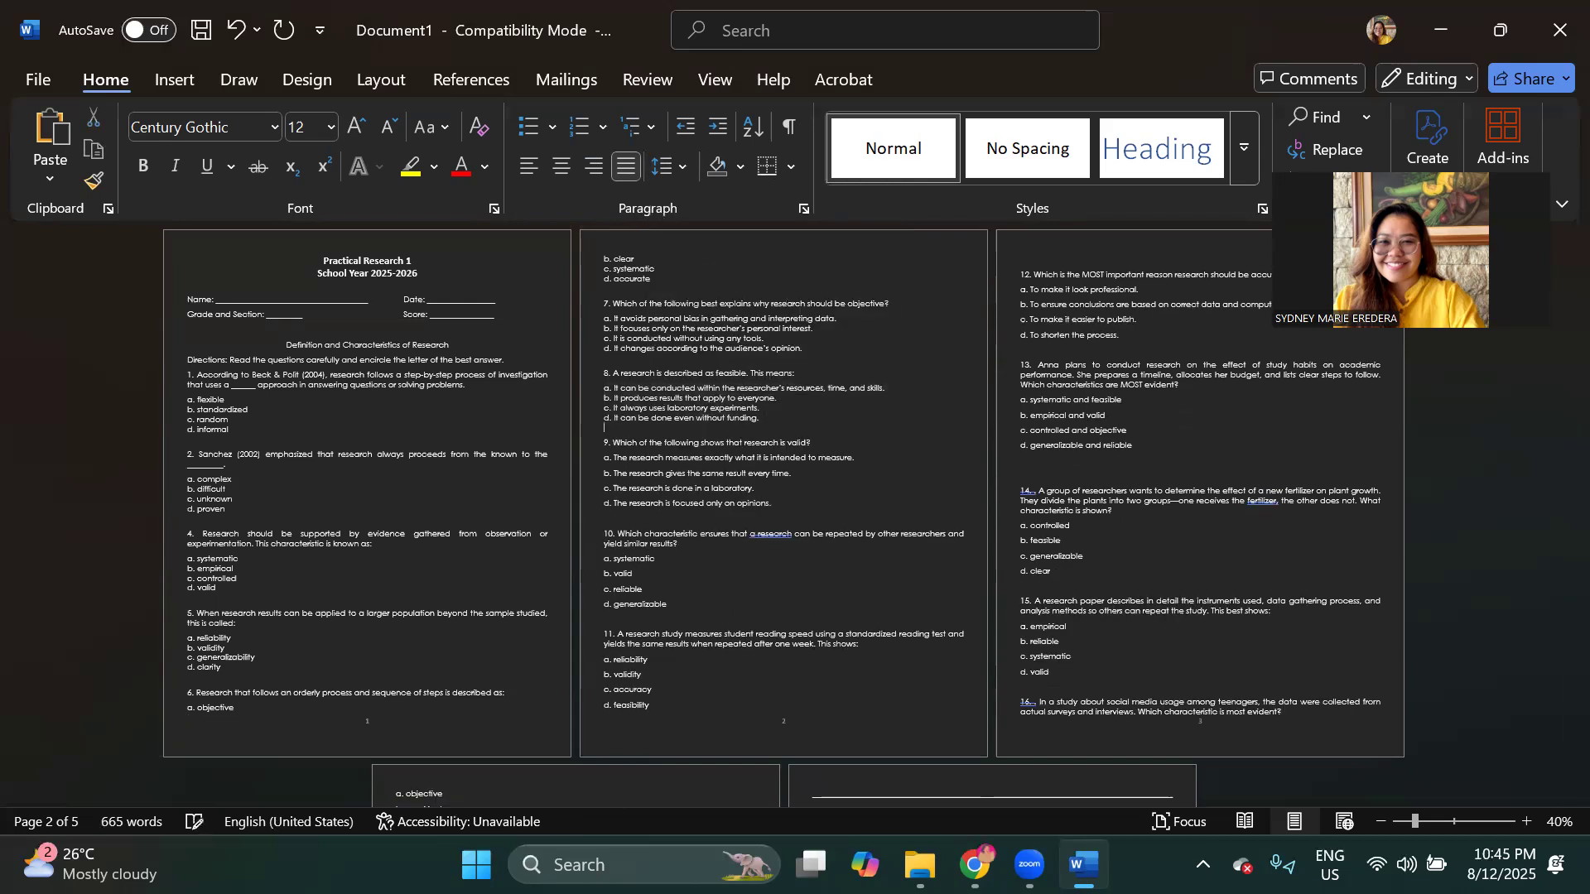
Step: Remove the space after paragraphs in the answer choices of questions 9 and 10
{"action": "left_click_drag", "start_coordinate": [780, 505], "coordinate": [597, 464]}
{"action": "left_click", "coordinate": [666, 169]}
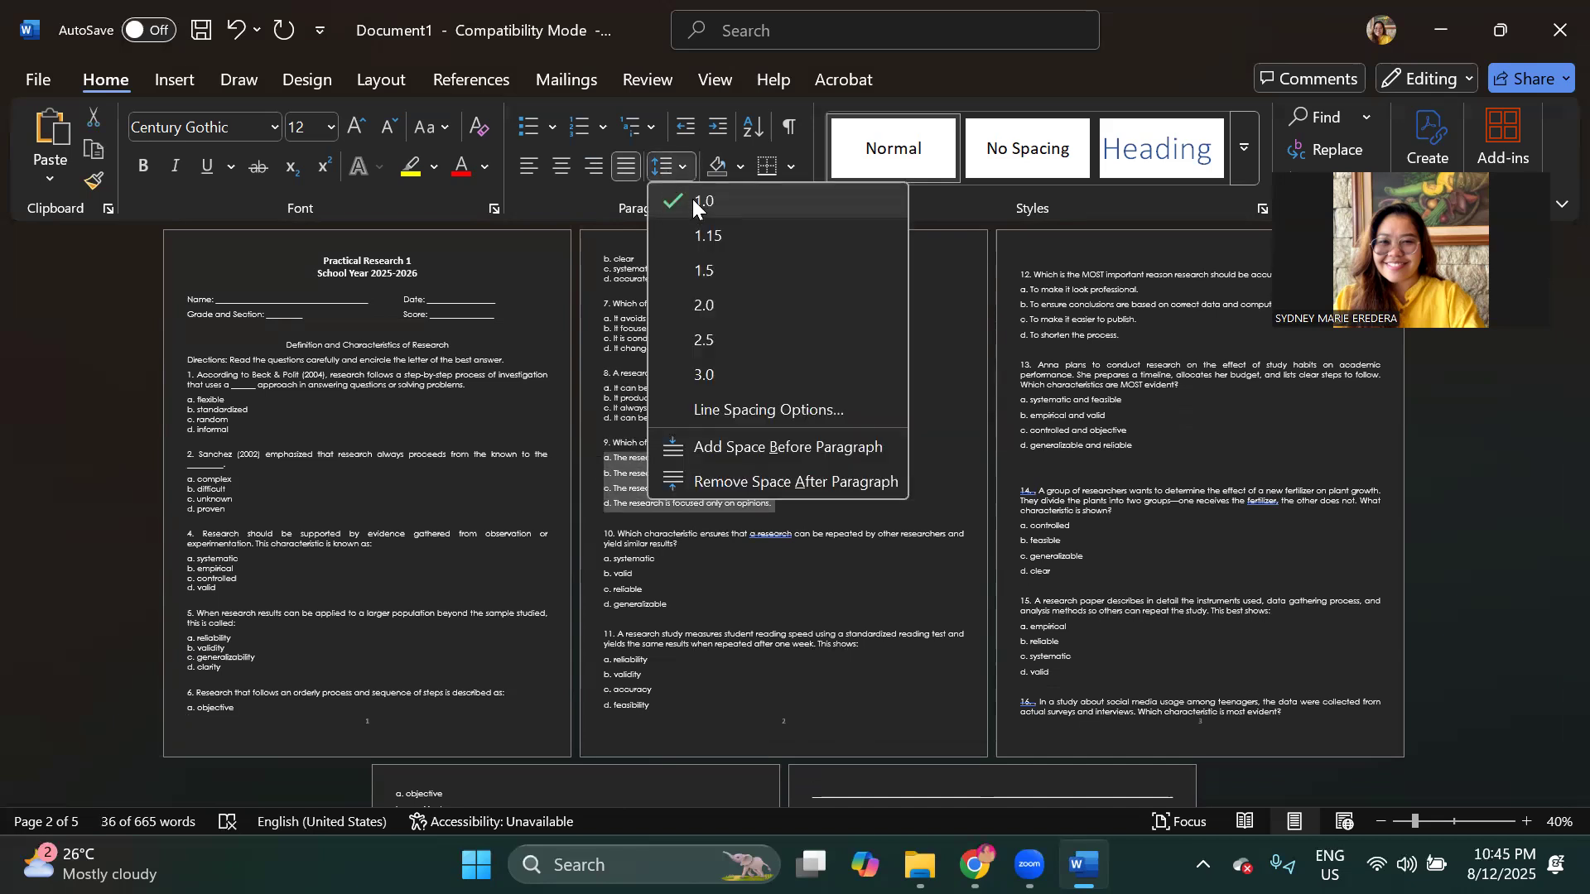
{"action": "left_click", "coordinate": [775, 480]}
{"action": "left_click_drag", "start_coordinate": [672, 585], "coordinate": [596, 543]}
{"action": "left_click", "coordinate": [665, 169]}
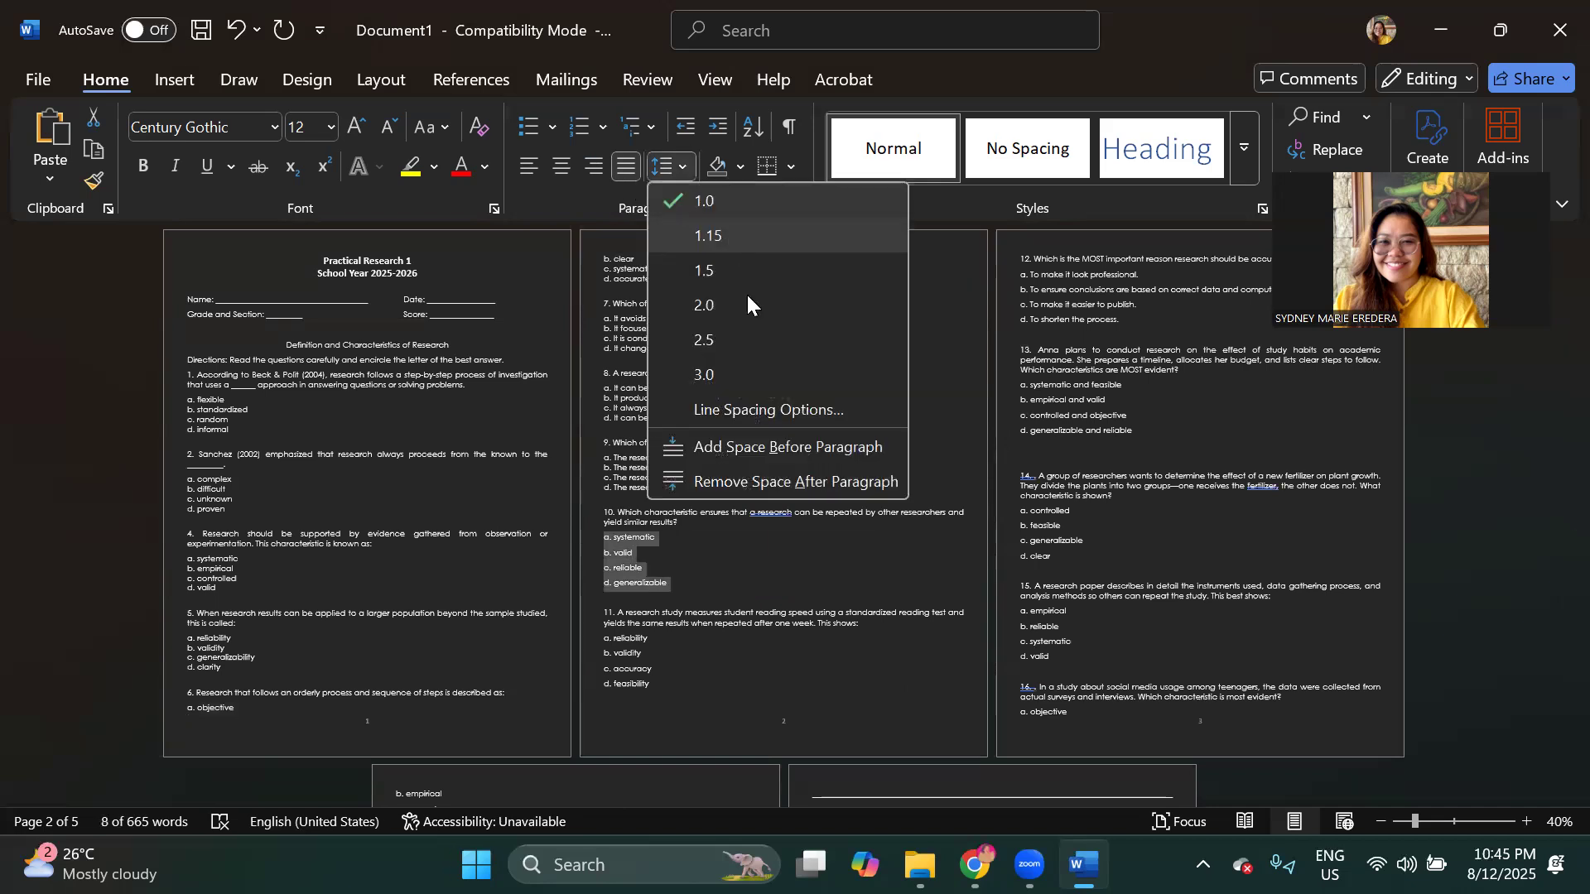
{"action": "left_click", "coordinate": [751, 482]}
Step: Remove the space after paragraphs in the answer choices of questions 11 and 12, including those continuing on the next page
{"action": "scroll", "coordinate": [753, 513], "scroll_direction": "down", "scroll_amount": 1}
{"action": "left_click_drag", "start_coordinate": [659, 619], "coordinate": [605, 570]}
{"action": "left_click", "coordinate": [665, 168]}
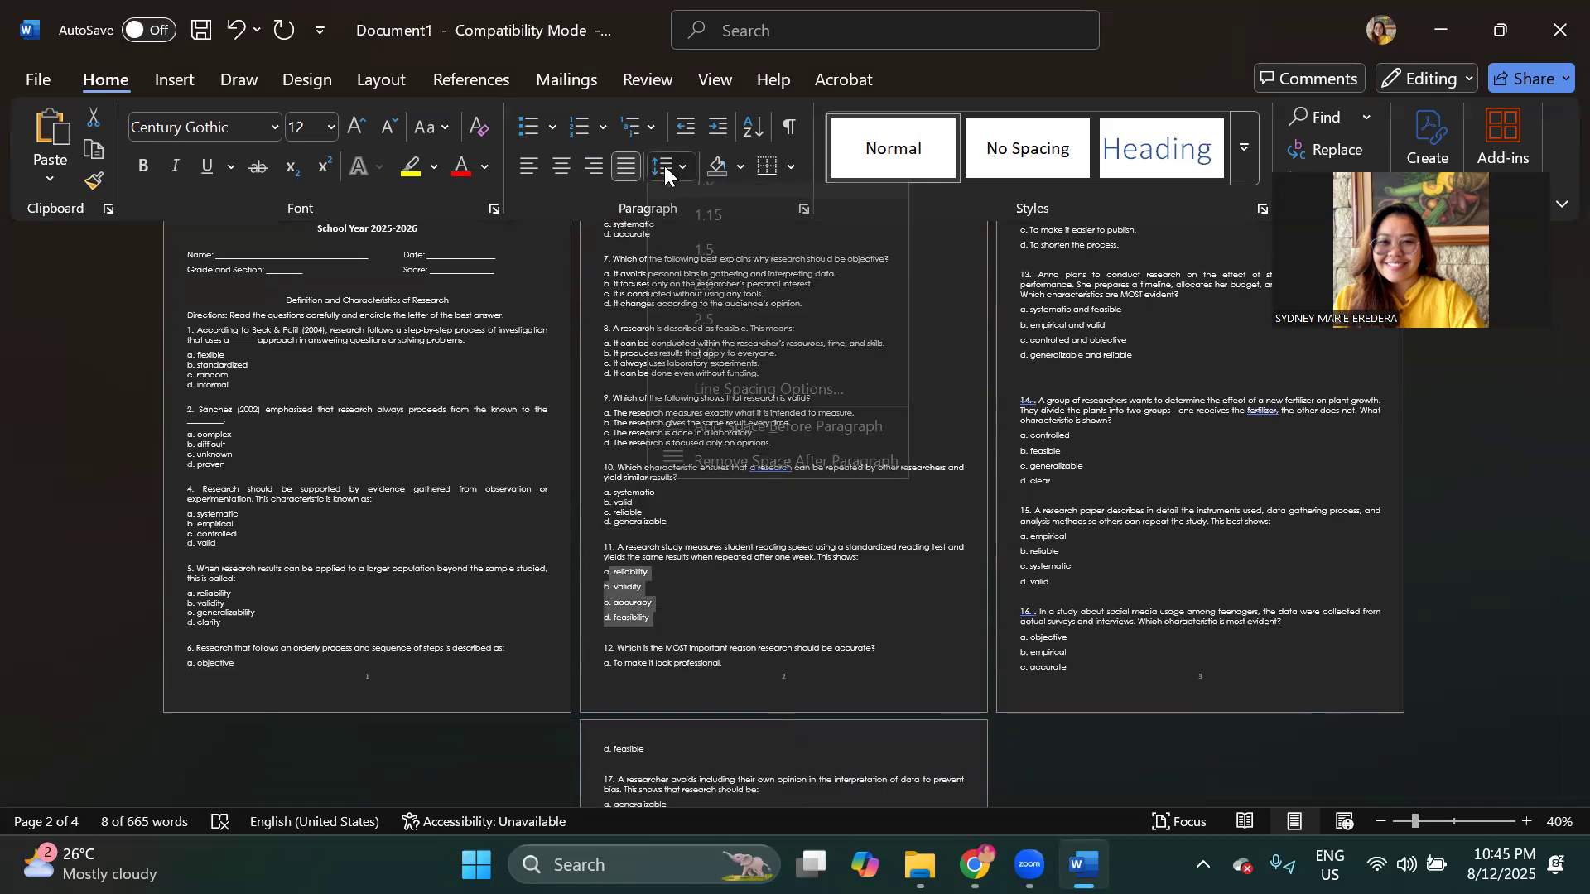
{"action": "left_click", "coordinate": [760, 482]}
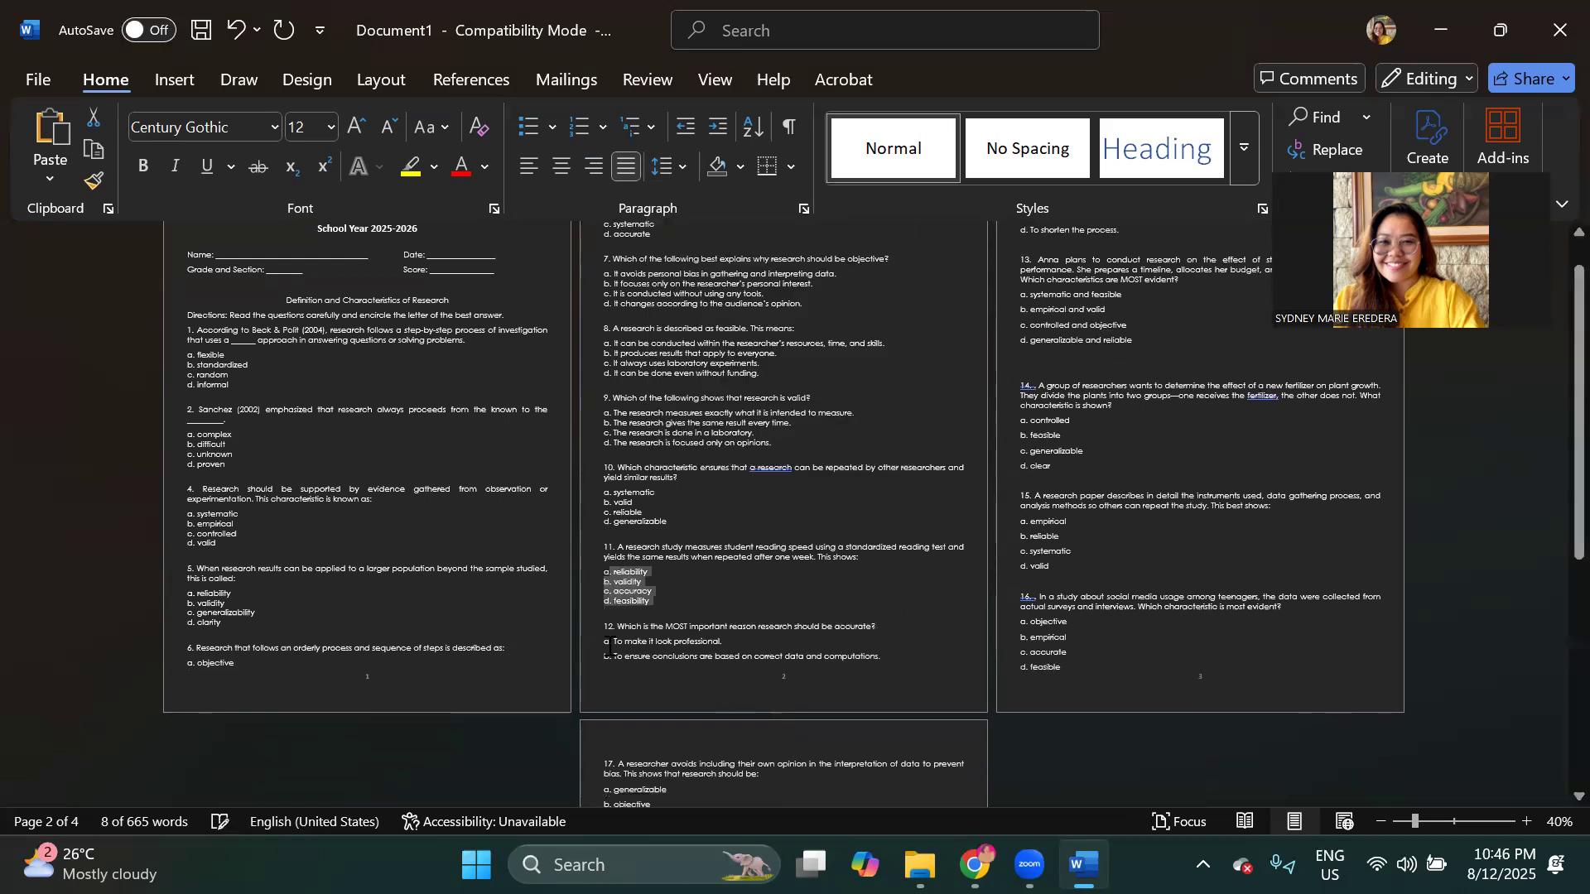
{"action": "left_click_drag", "start_coordinate": [603, 642], "coordinate": [1122, 281]}
{"action": "scroll", "coordinate": [1116, 379], "scroll_direction": "up", "scroll_amount": 1}
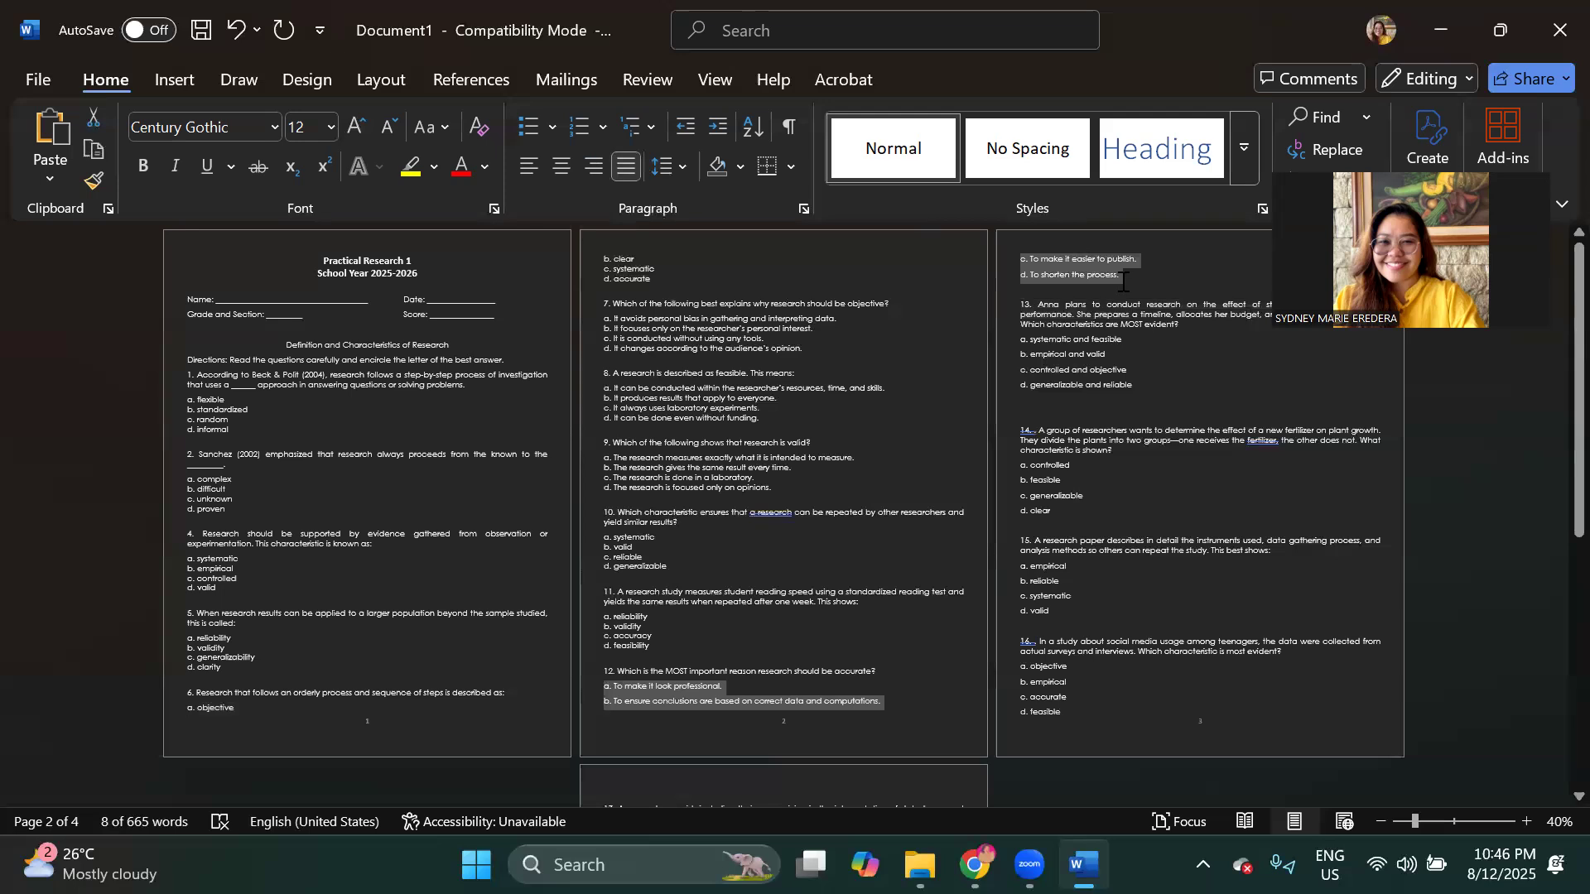
{"action": "left_click", "coordinate": [656, 167]}
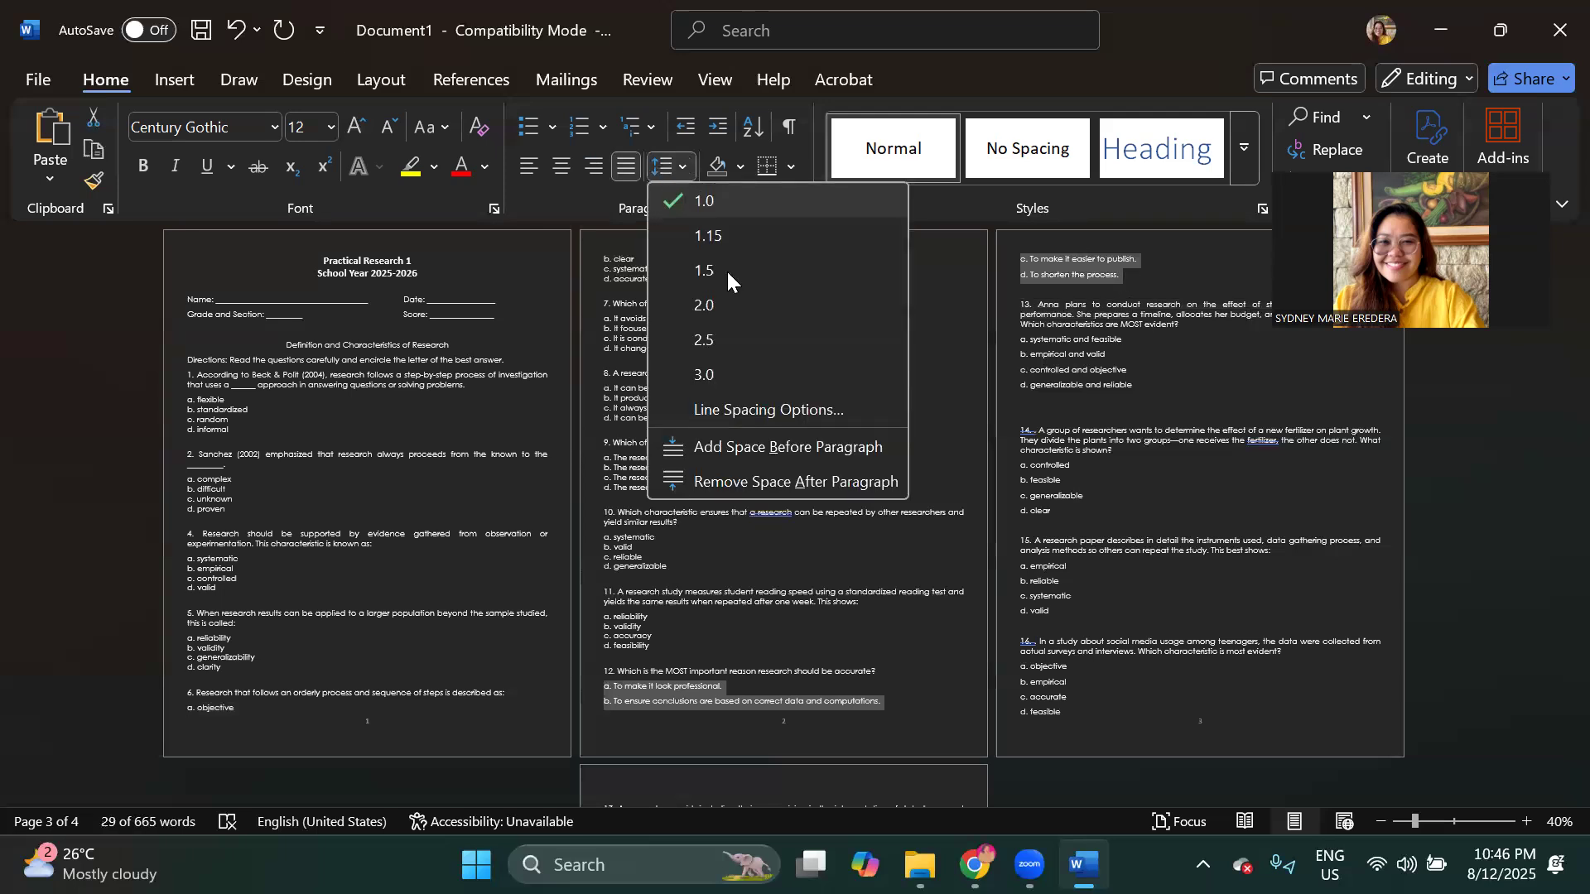
{"action": "left_click", "coordinate": [743, 480]}
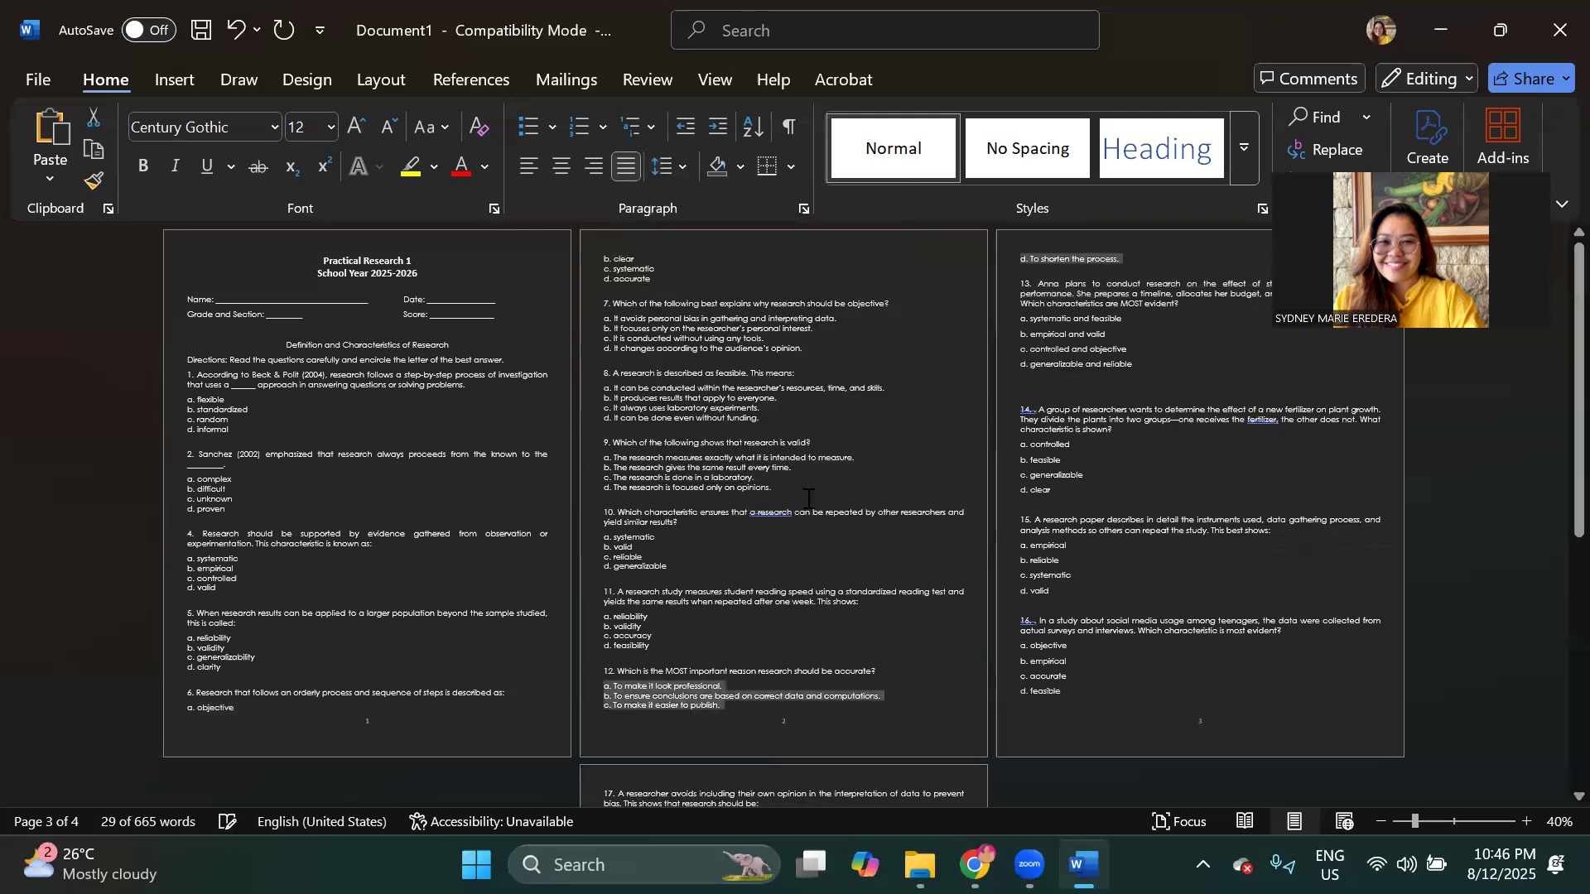
Step: Remove the space after paragraphs in the answer choices of questions 13 and 14
{"action": "left_click_drag", "start_coordinate": [1153, 368], "coordinate": [1025, 327]}
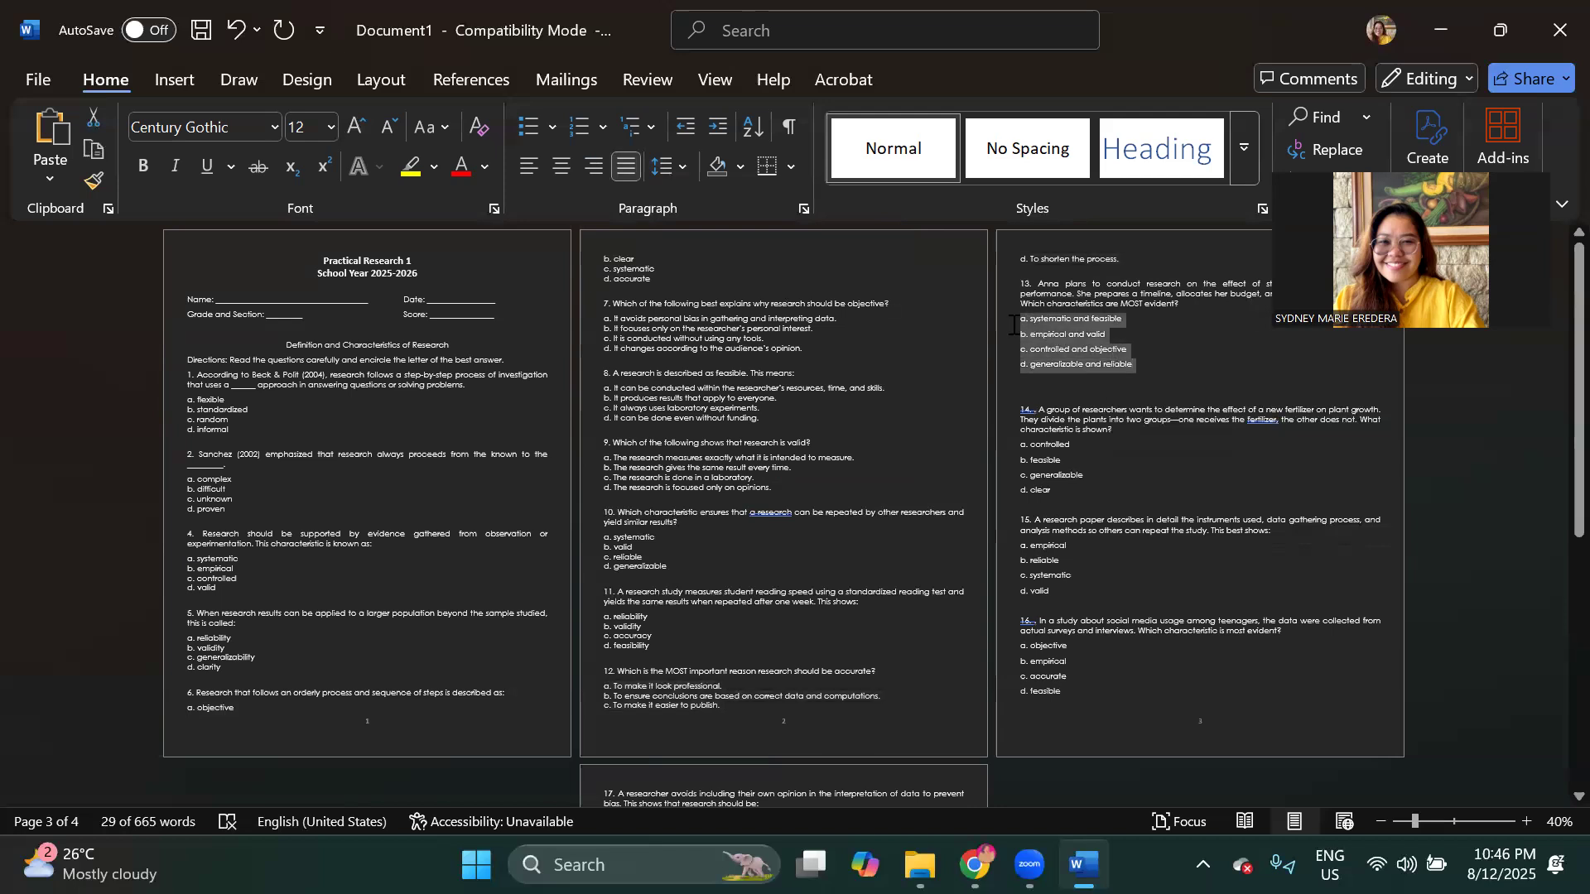
{"action": "left_click", "coordinate": [663, 167]}
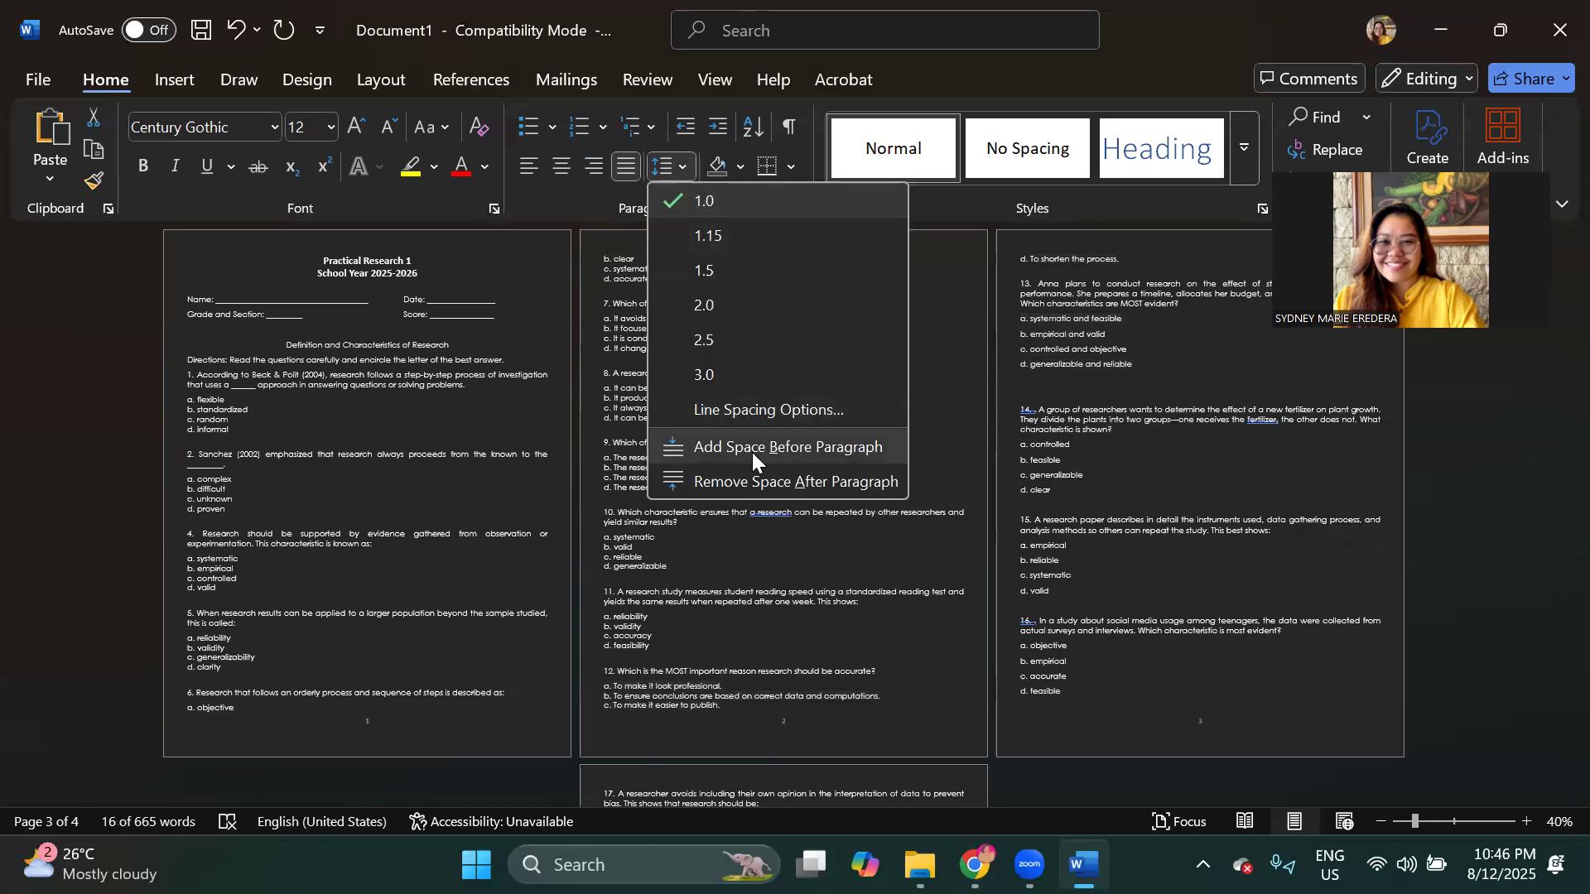
{"action": "left_click", "coordinate": [795, 480]}
{"action": "left_click_drag", "start_coordinate": [1083, 472], "coordinate": [1019, 418]}
{"action": "left_click", "coordinate": [662, 167]}
{"action": "left_click", "coordinate": [745, 481]}
Step: Remove the space after paragraphs in the answer choices of questions 15 and 16
{"action": "left_click_drag", "start_coordinate": [1068, 550], "coordinate": [1018, 500]}
{"action": "left_click", "coordinate": [662, 167]}
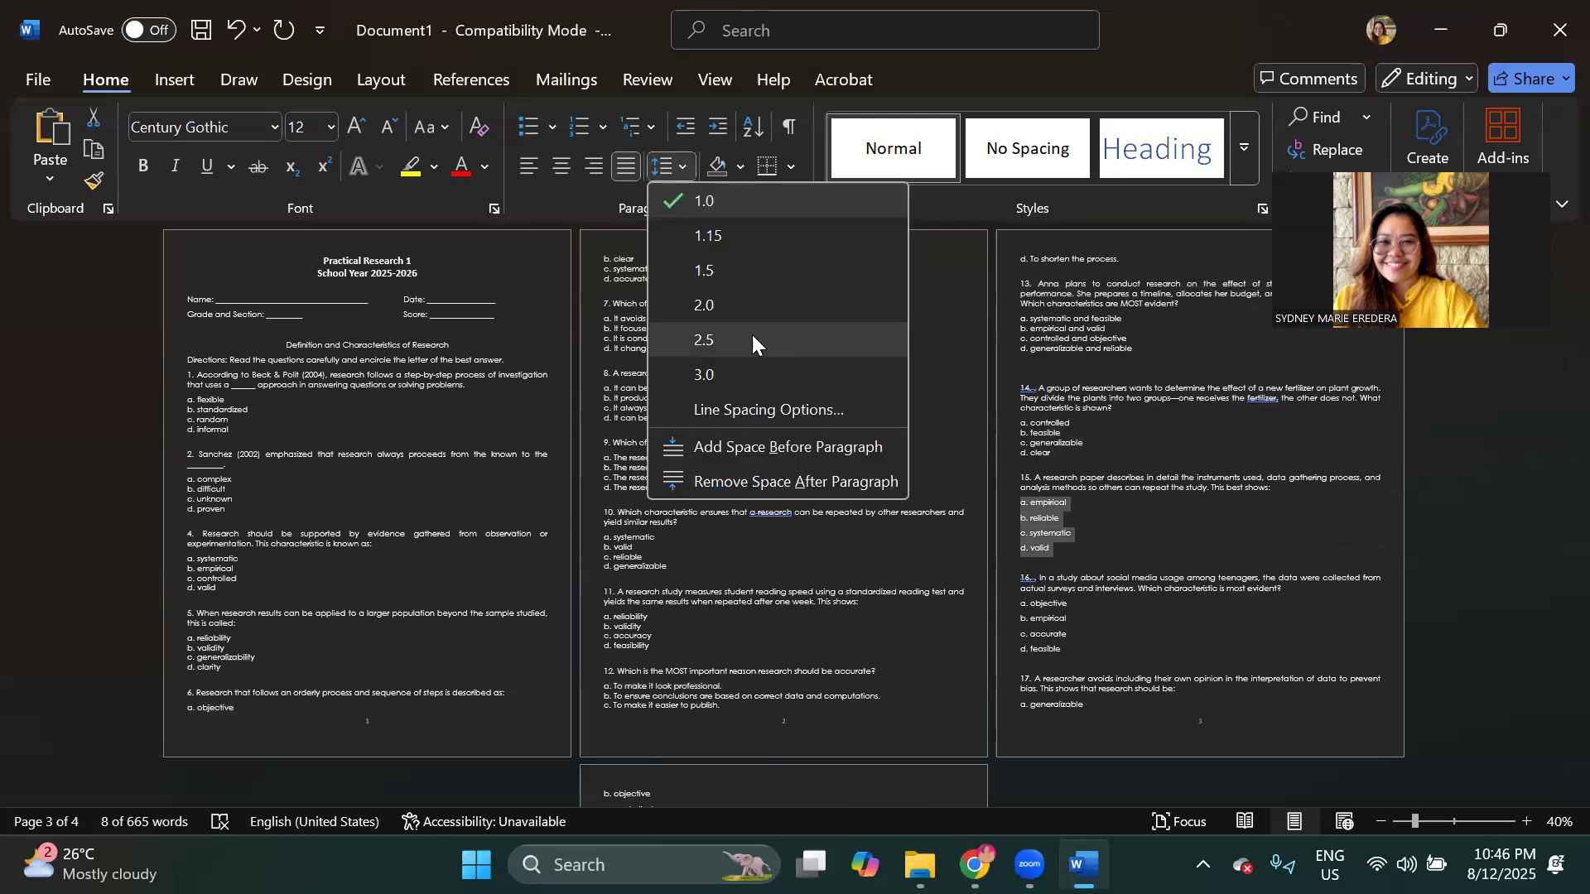
{"action": "left_click", "coordinate": [746, 481]}
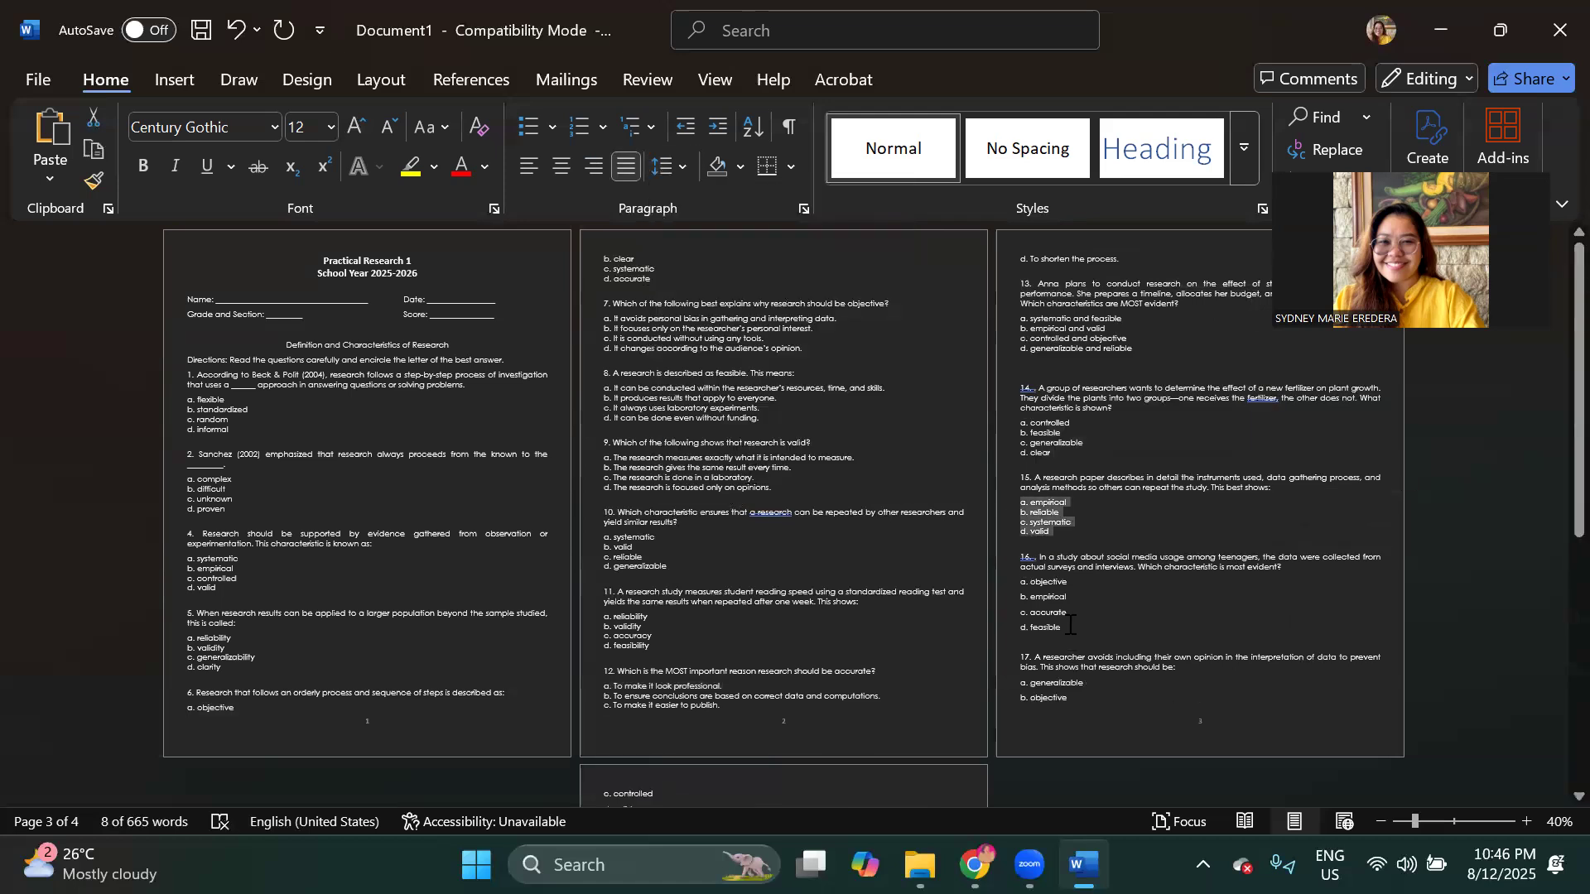
{"action": "left_click_drag", "start_coordinate": [1069, 625], "coordinate": [1018, 580]}
{"action": "left_click", "coordinate": [662, 167]}
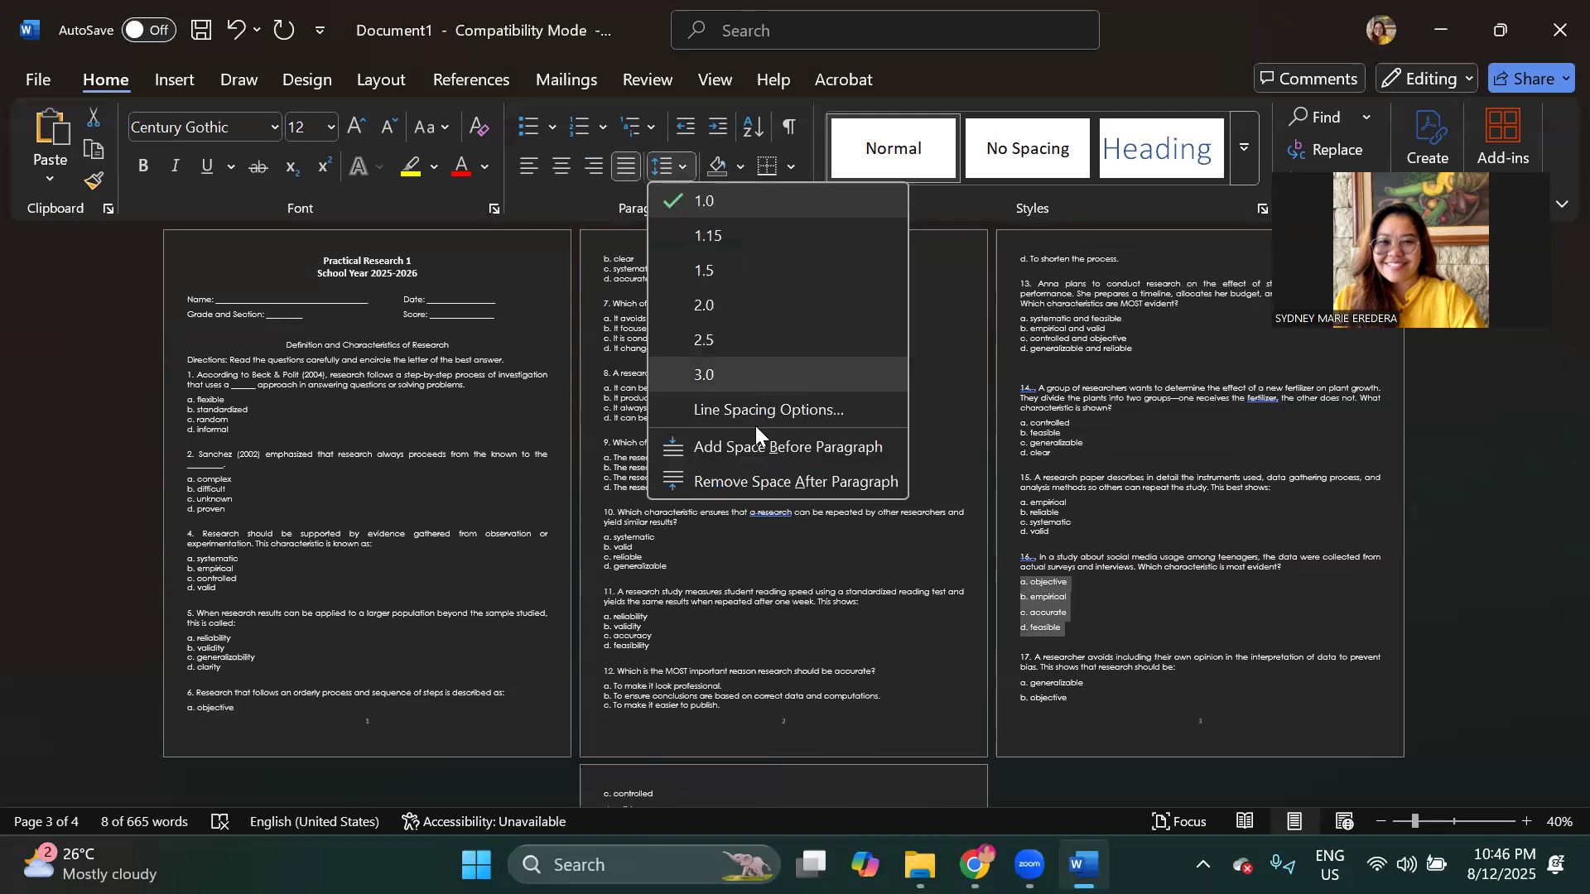
{"action": "left_click", "coordinate": [745, 481]}
Step: Remove the space after paragraphs in the answer choices of questions 17 and 18
{"action": "scroll", "coordinate": [1079, 692], "scroll_direction": "down", "scroll_amount": 1}
{"action": "left_click_drag", "start_coordinate": [1076, 685], "coordinate": [1019, 638]}
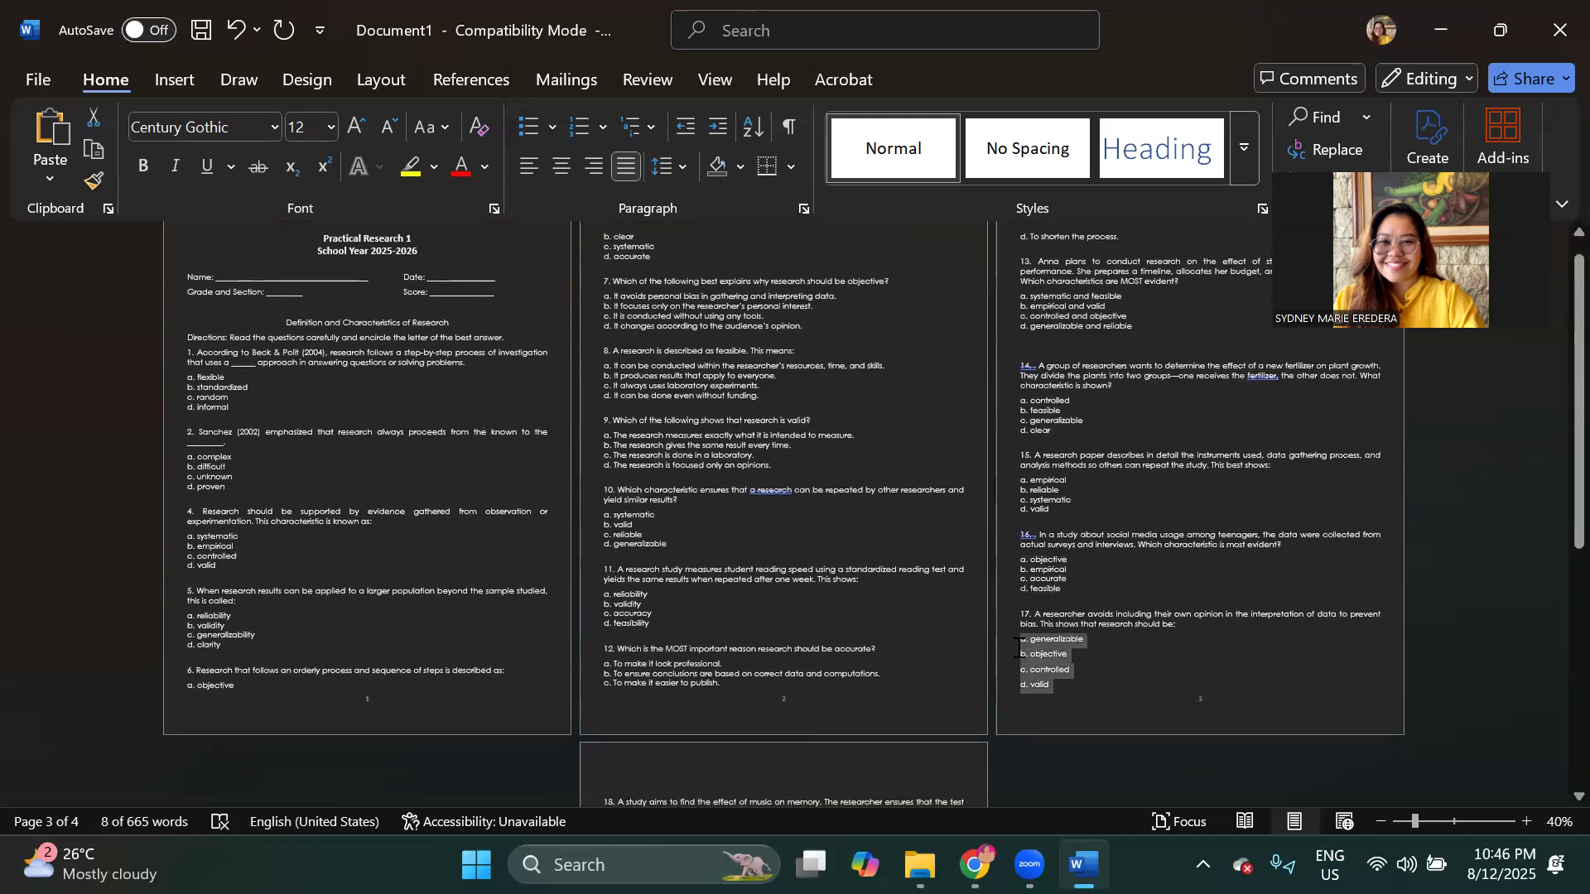
{"action": "left_click", "coordinate": [662, 167]}
{"action": "left_click", "coordinate": [721, 481]}
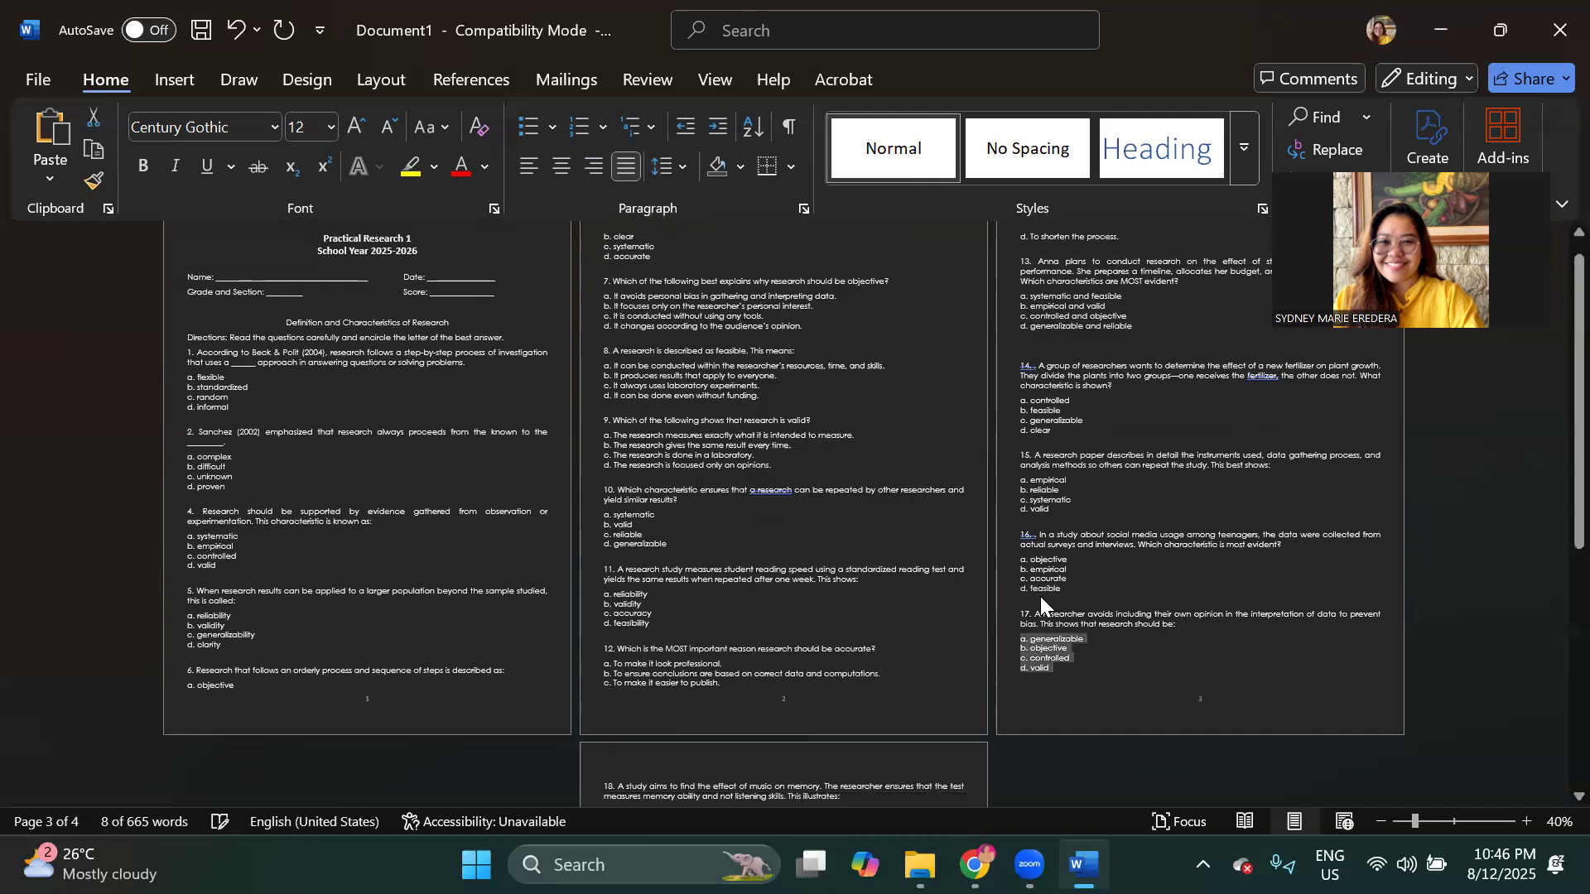
{"action": "scroll", "coordinate": [1040, 596], "scroll_direction": "down", "scroll_amount": 5}
{"action": "left_click_drag", "start_coordinate": [643, 635], "coordinate": [593, 591]}
{"action": "left_click", "coordinate": [672, 167]}
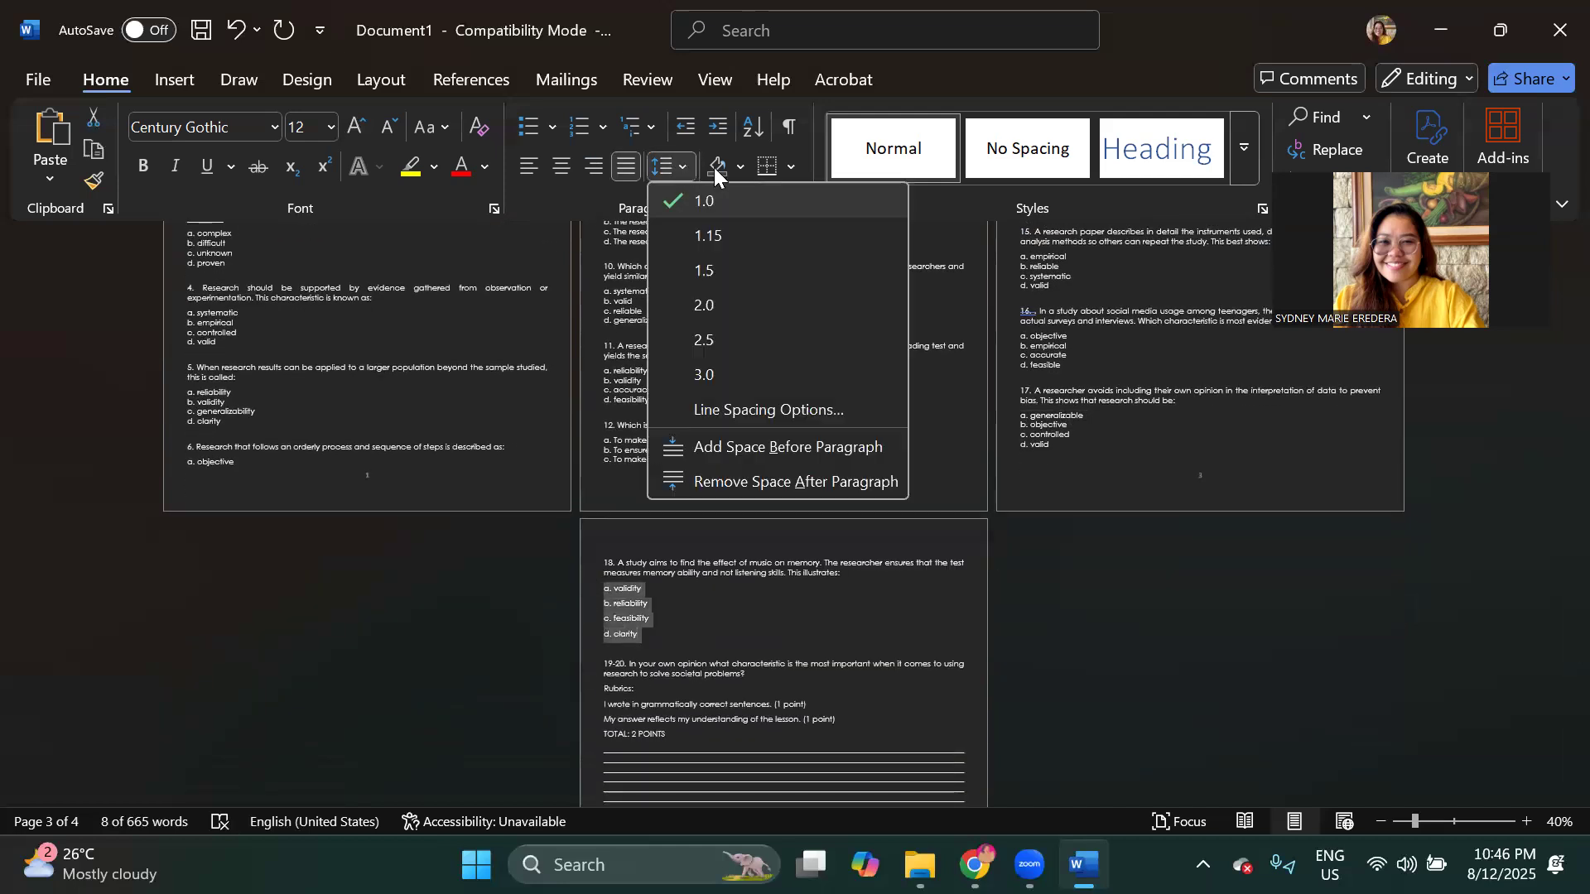
{"action": "left_click", "coordinate": [744, 481]}
{"action": "left_click", "coordinate": [732, 706]}
Step: Make the quiz title "Definition and Characteristics of Research" on the first page bold
{"action": "scroll", "coordinate": [723, 706], "scroll_direction": "up", "scroll_amount": 3}
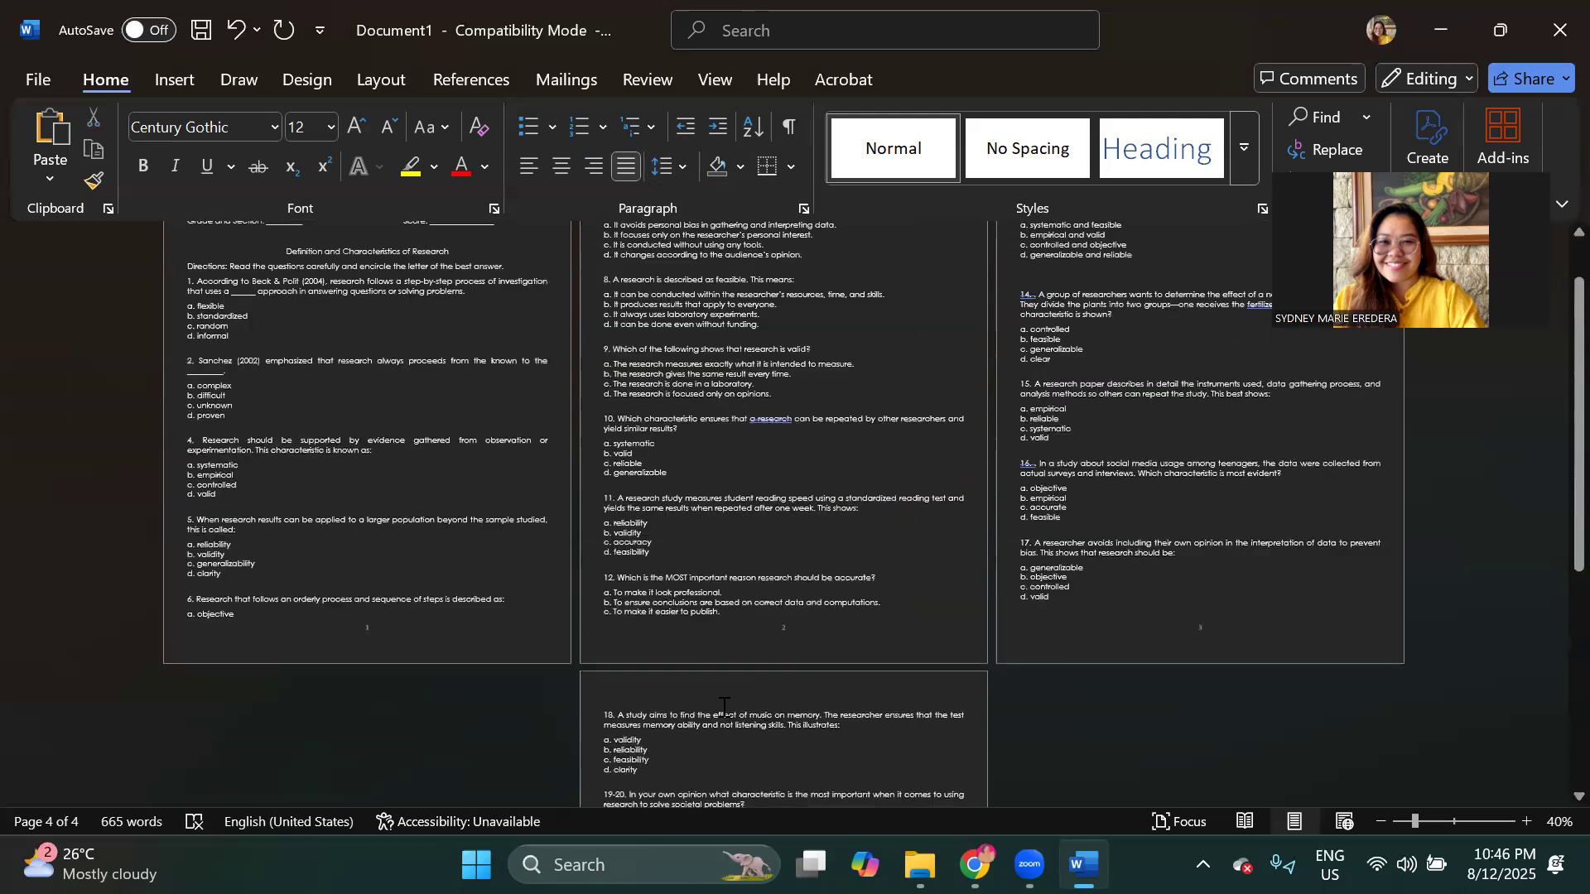
{"action": "scroll", "coordinate": [723, 706], "scroll_direction": "up", "scroll_amount": 2}
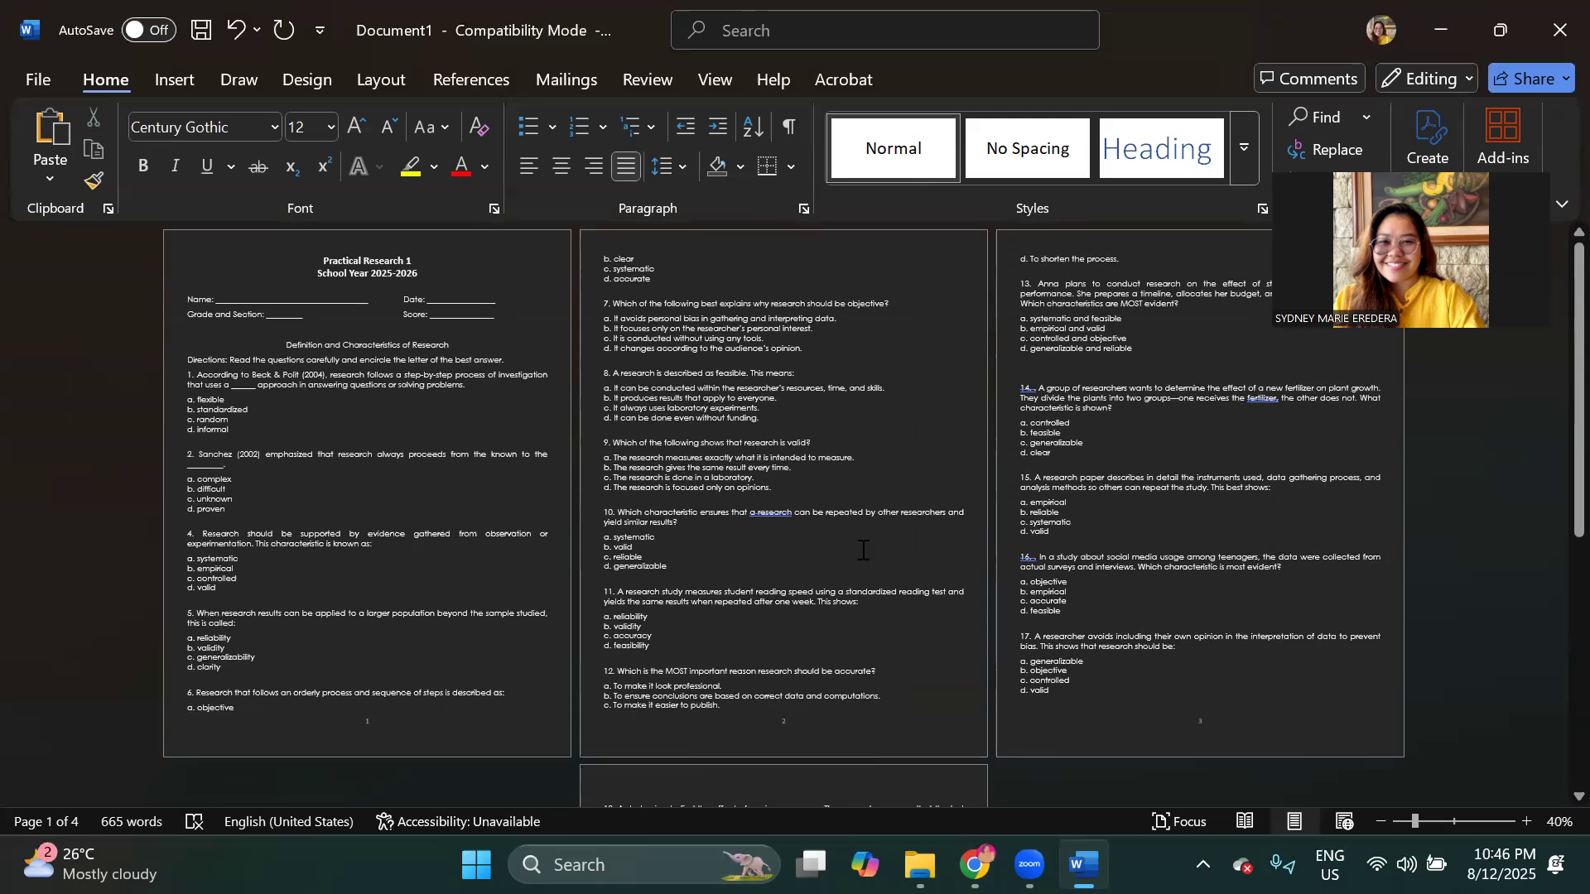
{"action": "left_click", "coordinate": [422, 334]}
{"action": "left_click", "coordinate": [468, 342]}
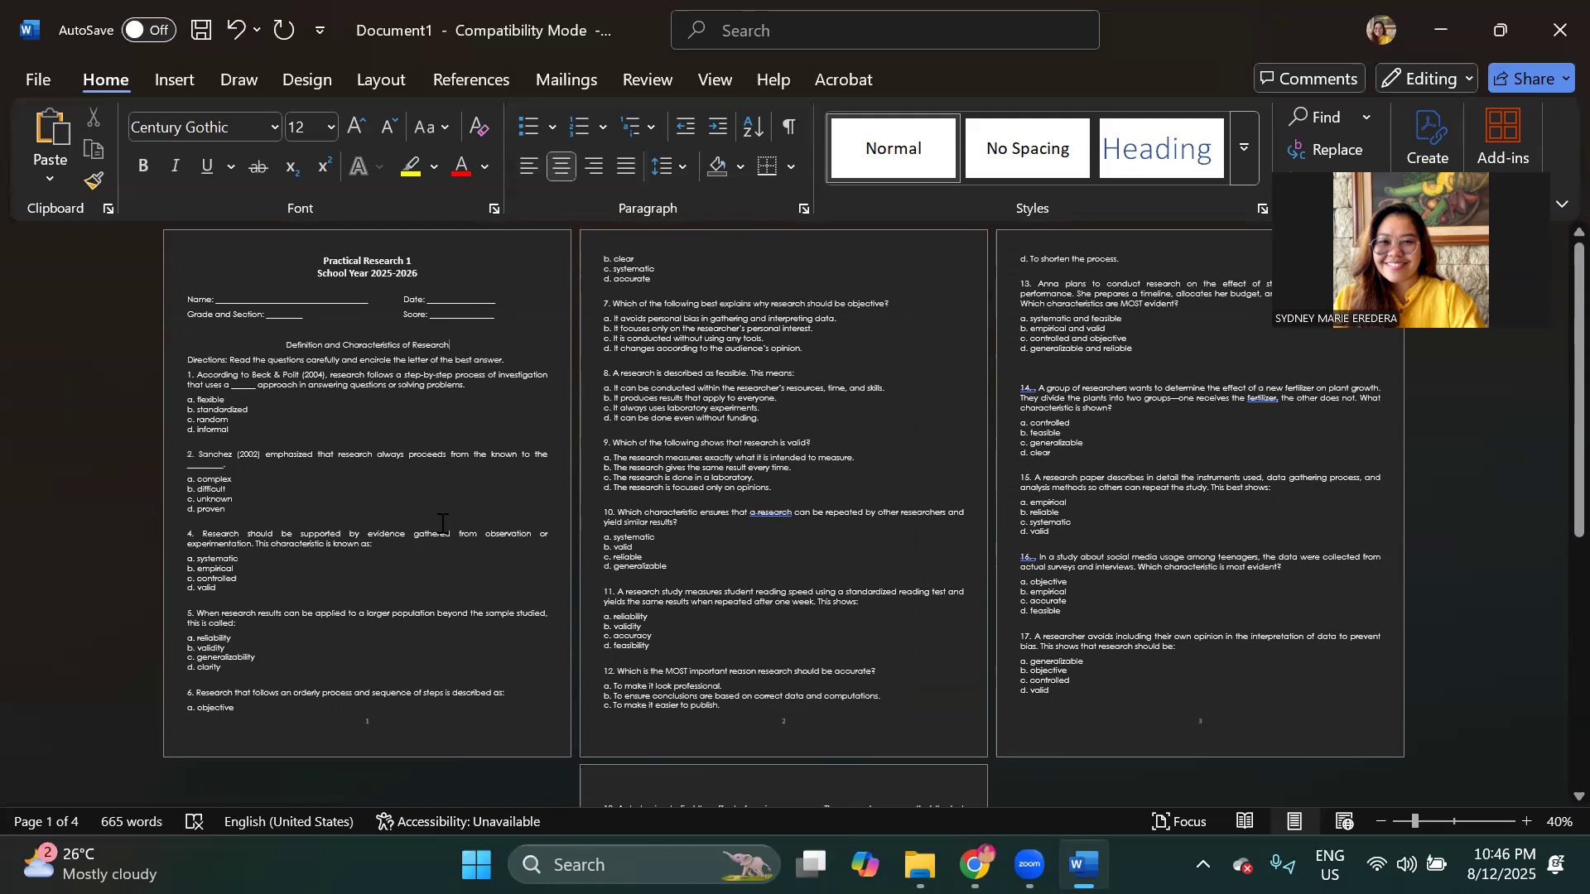
{"action": "scroll", "coordinate": [443, 524], "scroll_direction": "up", "scroll_amount": 2, "text": "ctrl"}
{"action": "scroll", "coordinate": [442, 523], "scroll_direction": "up", "scroll_amount": 4, "text": "ctrl"}
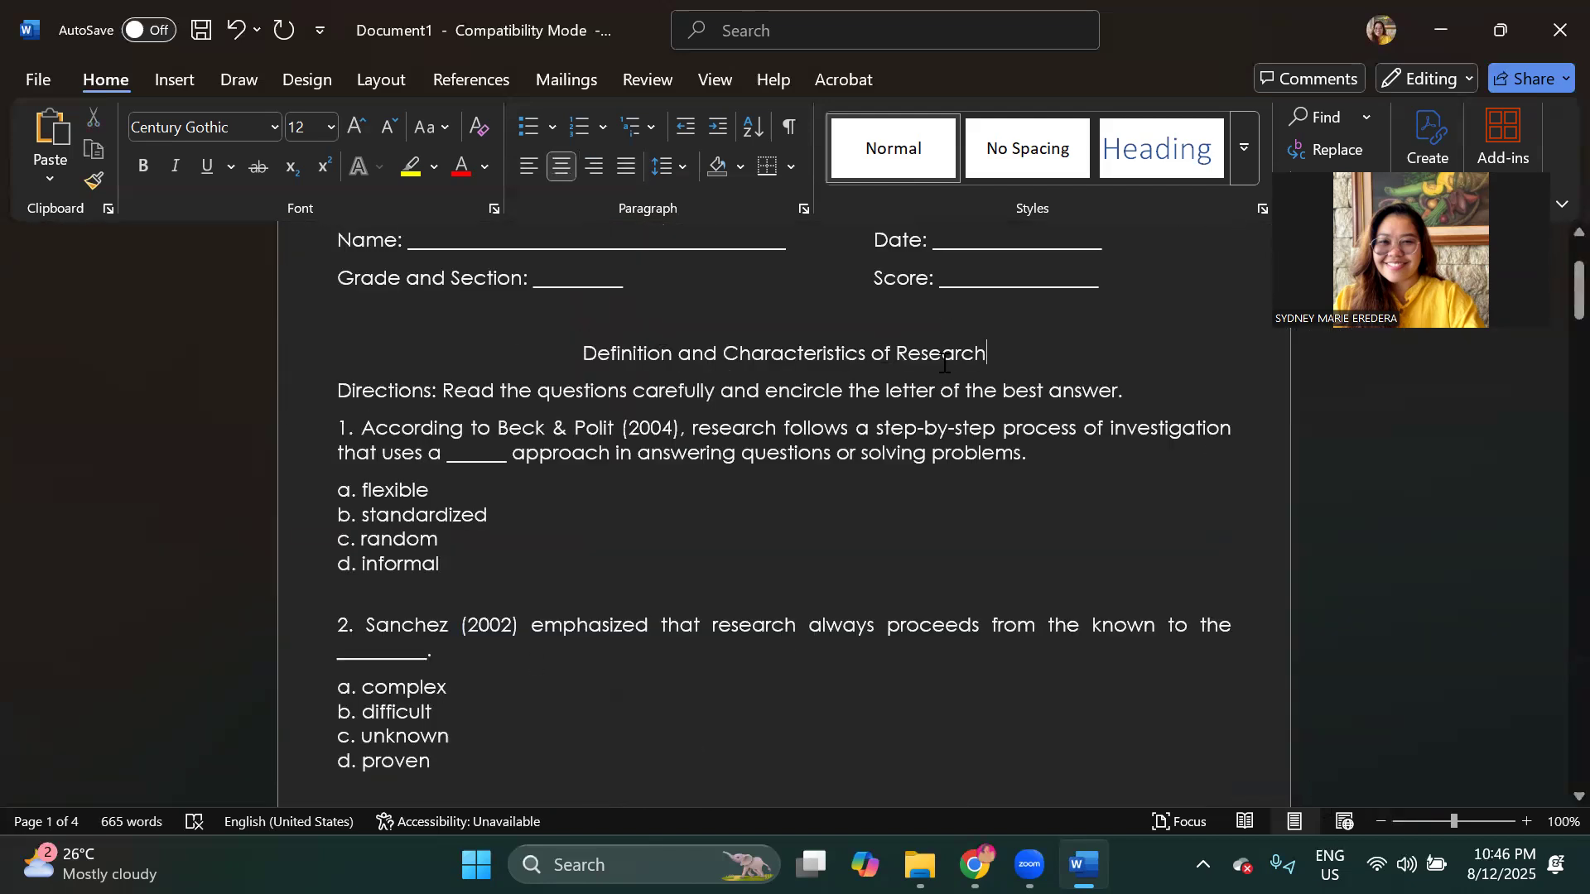
{"action": "left_click_drag", "start_coordinate": [1014, 349], "coordinate": [592, 351]}
{"action": "key", "text": "ctrl+b"}
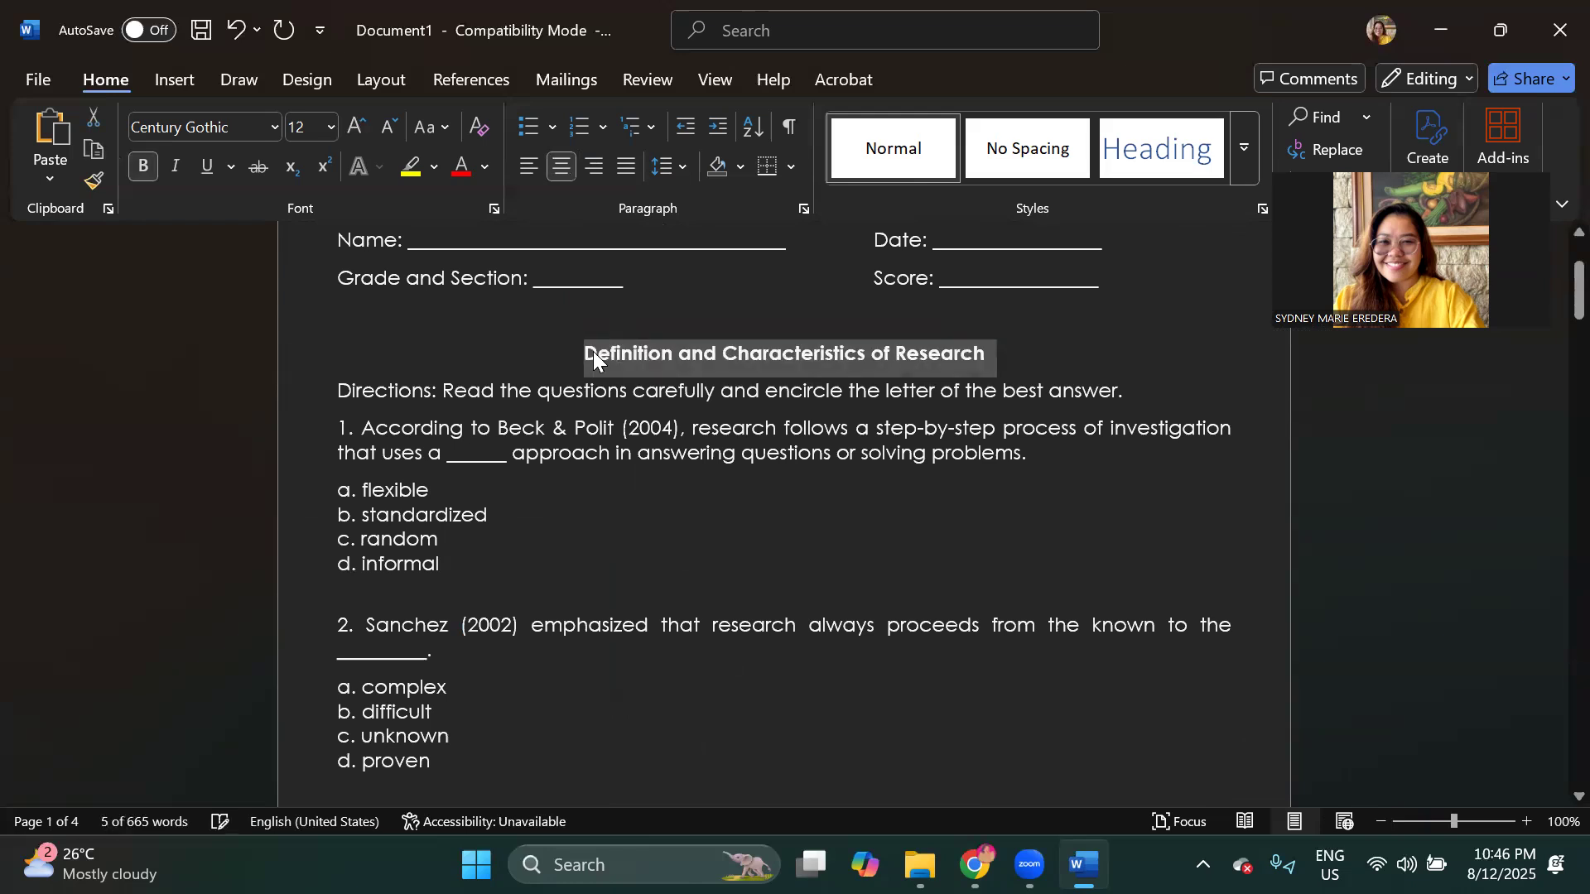
{"action": "left_click", "coordinate": [997, 356]}
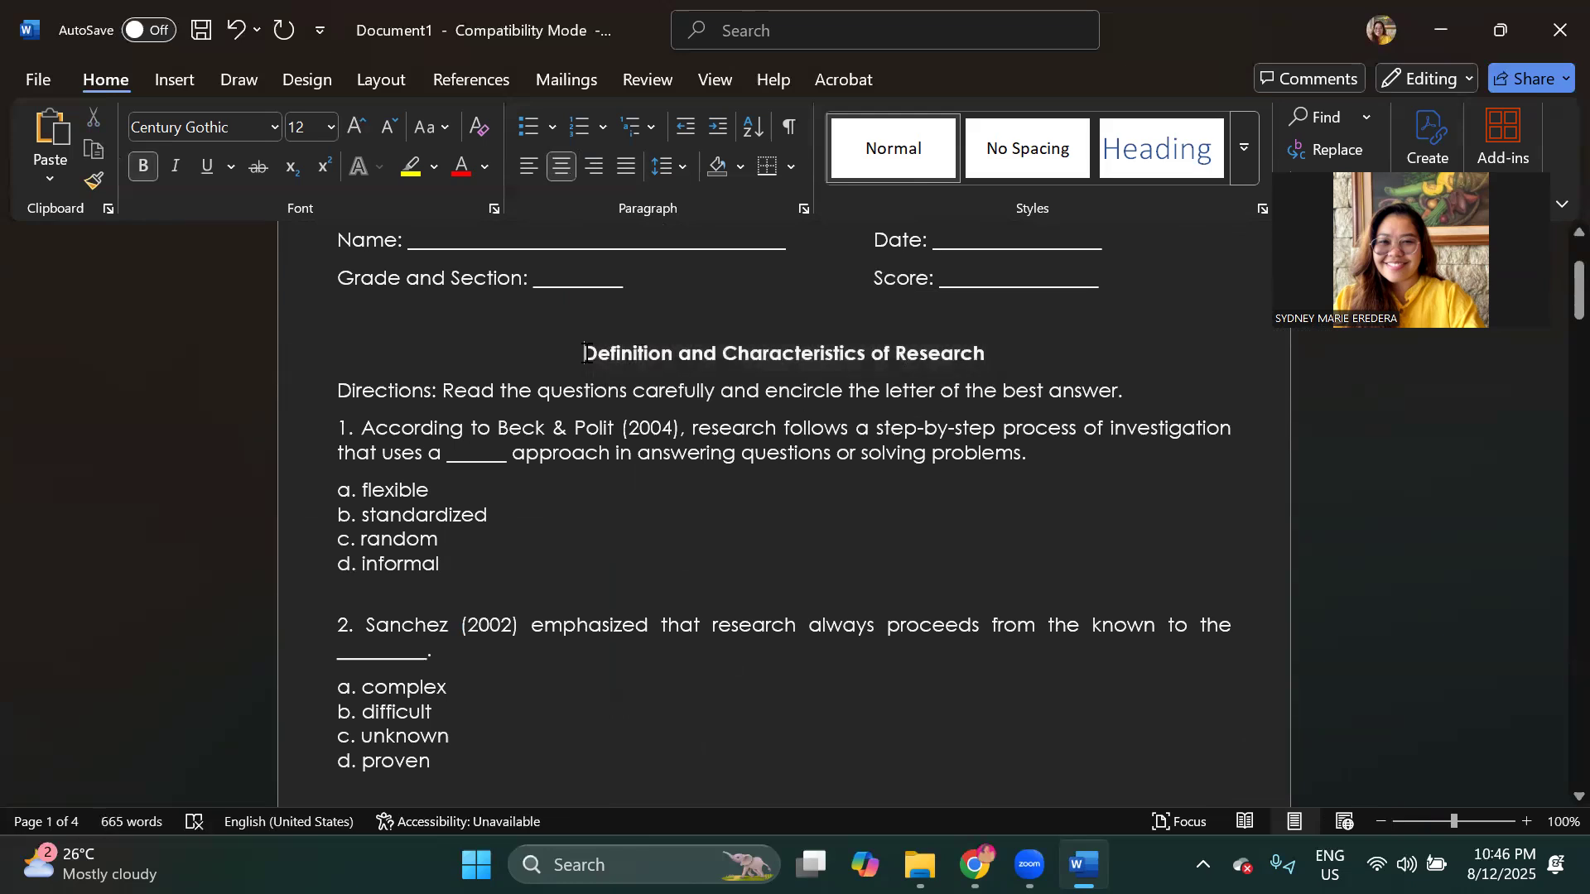
Step: Add the heading line "Quiz 1.1" above the title "Definition and Characteristics of Research"
{"action": "left_click", "coordinate": [586, 354]}
{"action": "type", "text": "Quiz 1.1"}
{"action": "key", "text": "Return"}
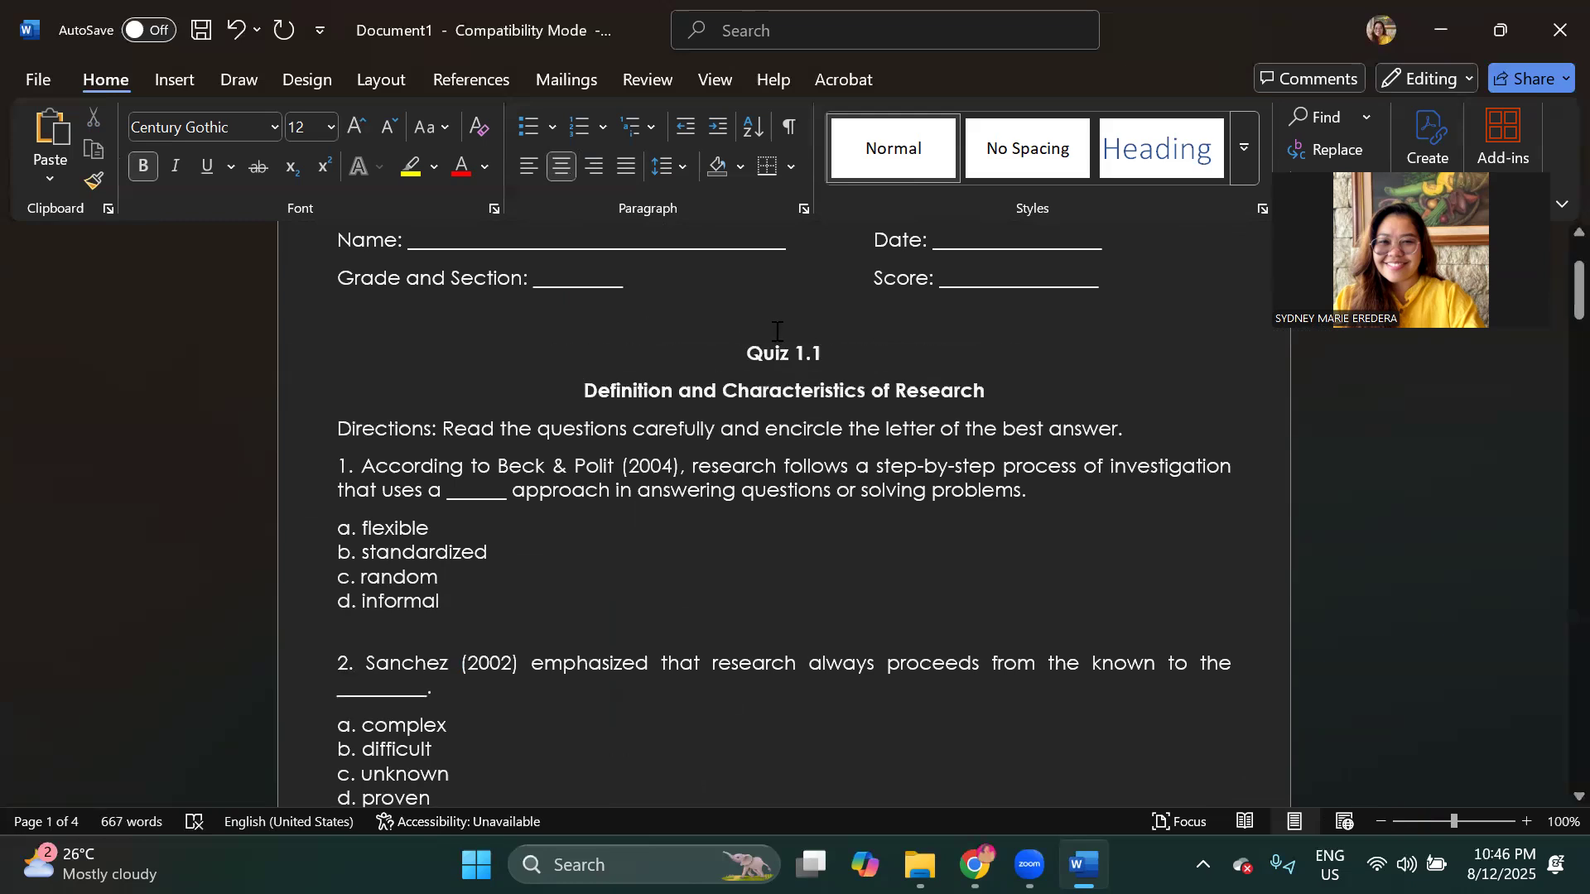
{"action": "double_click", "coordinate": [817, 363]}
{"action": "double_click", "coordinate": [802, 365]}
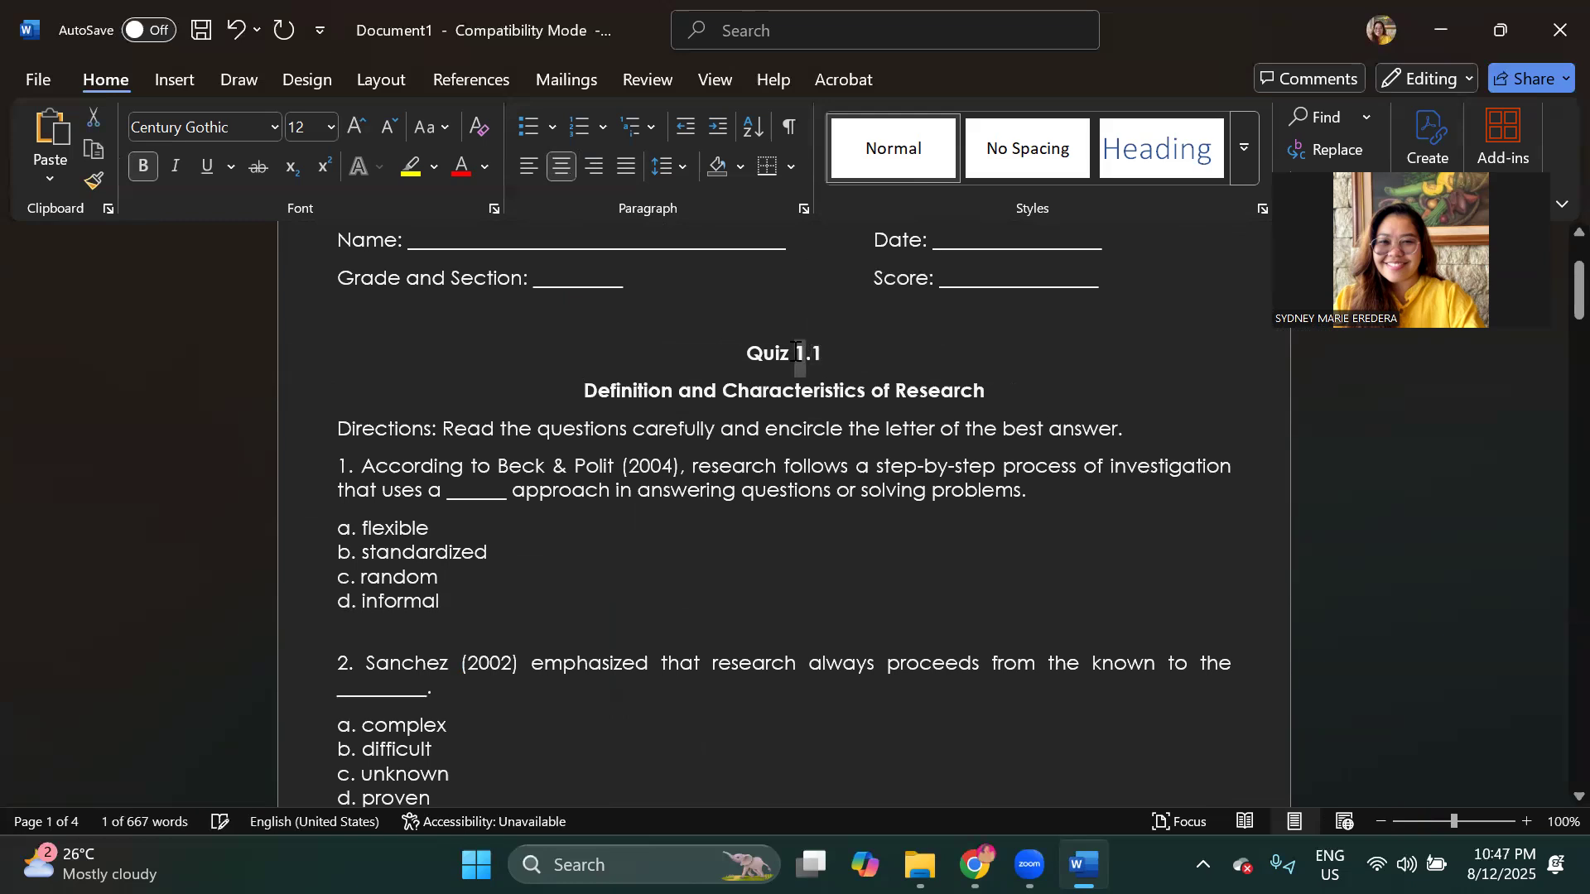
{"action": "left_click", "coordinate": [840, 488]}
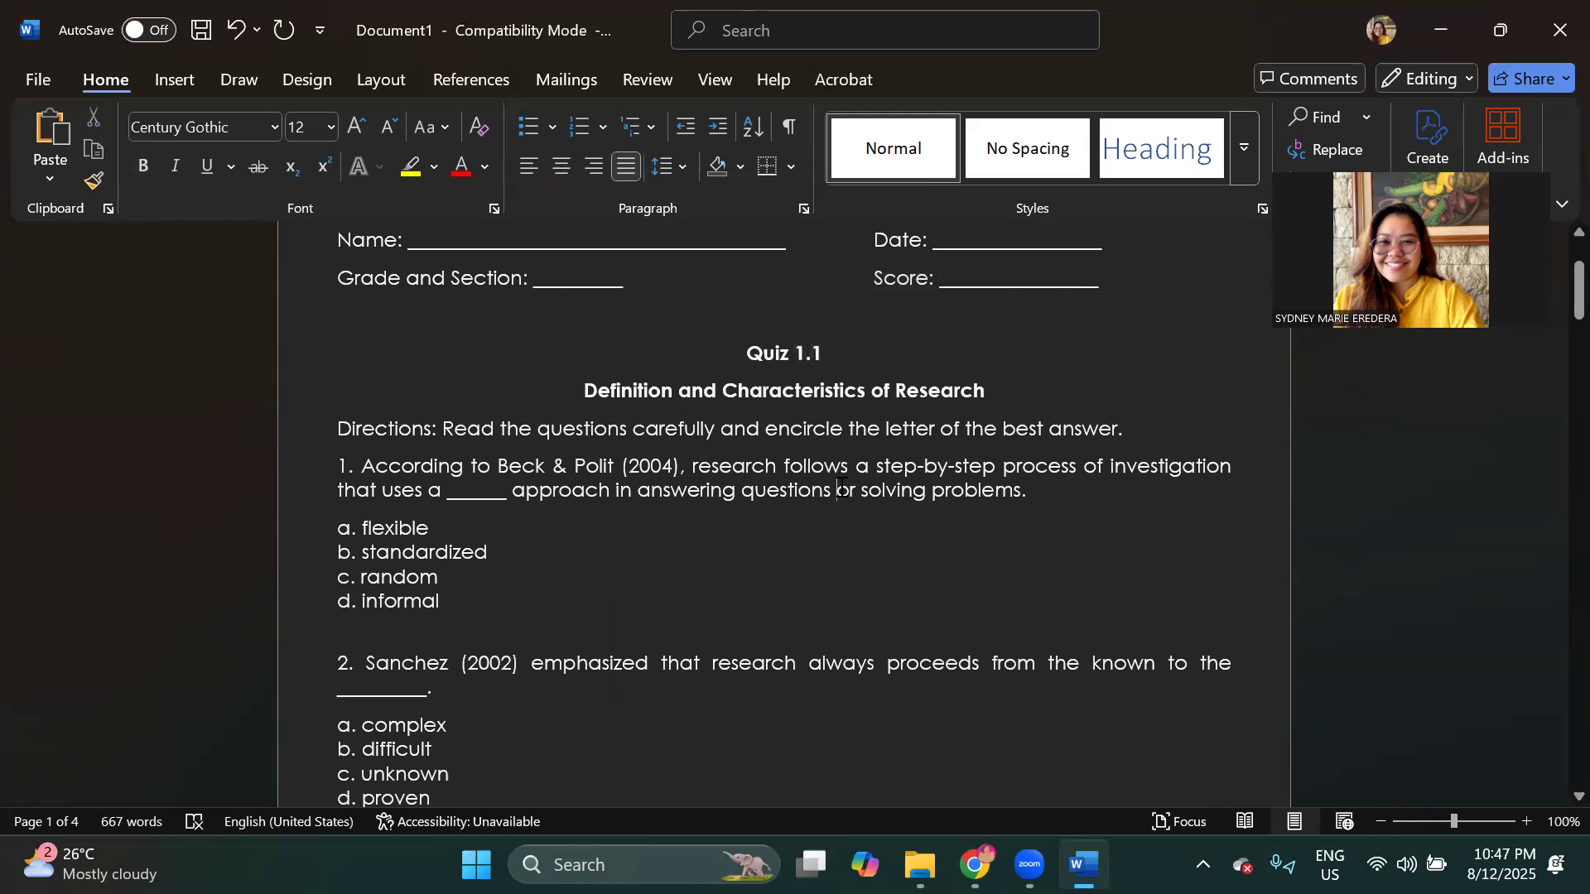
Step: Make the Directions line bold and insert a blank line between it and the quiz title
{"action": "left_click_drag", "start_coordinate": [1107, 424], "coordinate": [359, 434]}
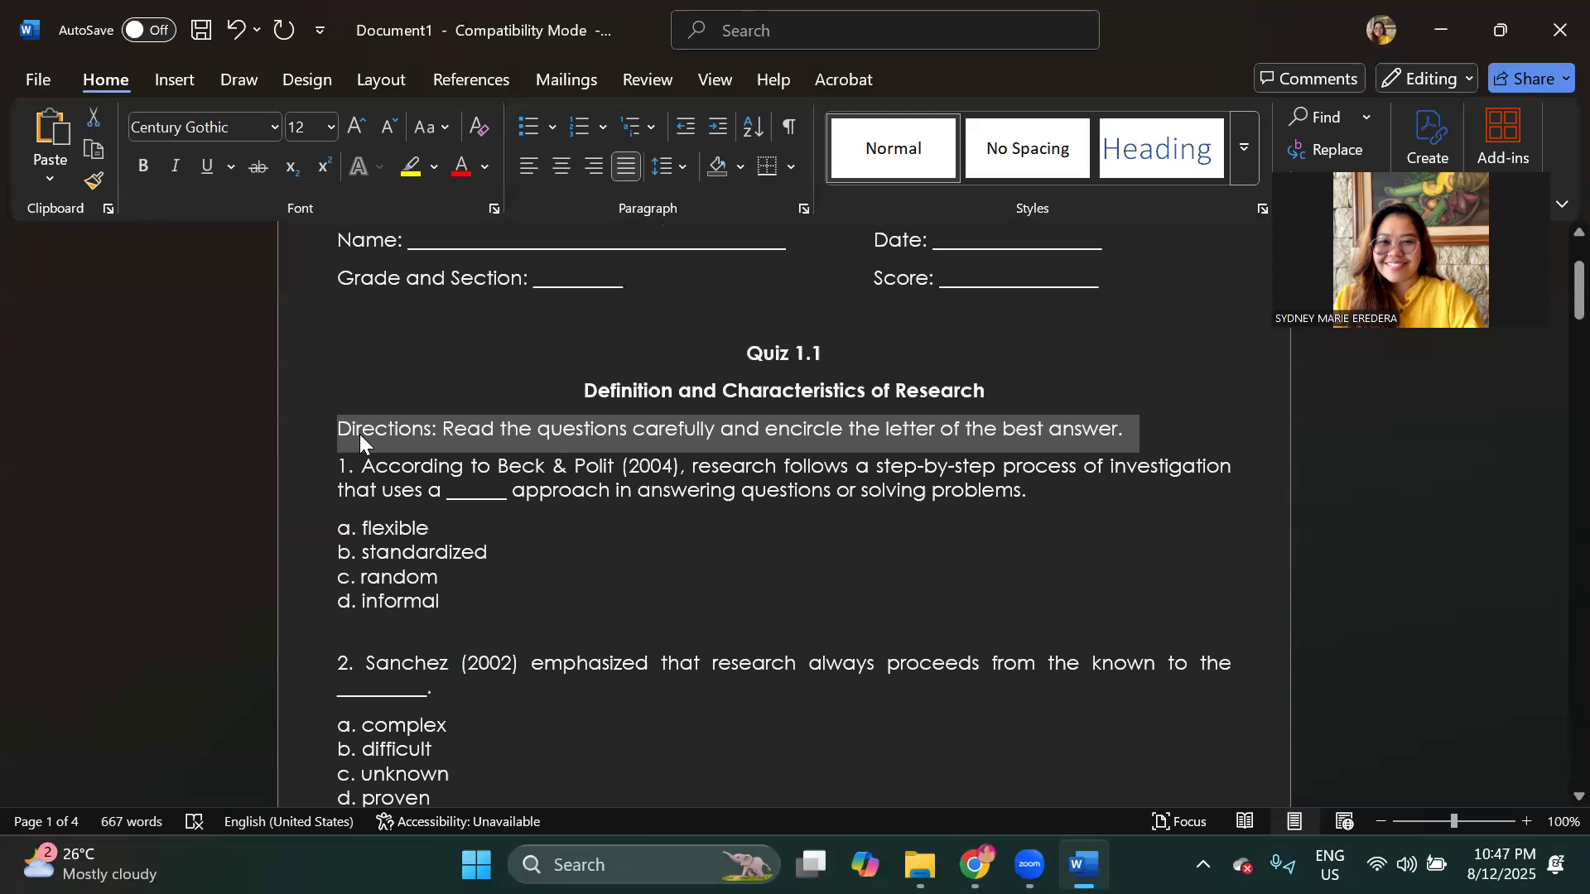
{"action": "key", "text": "ctrl+b"}
{"action": "left_click", "coordinate": [1137, 423]}
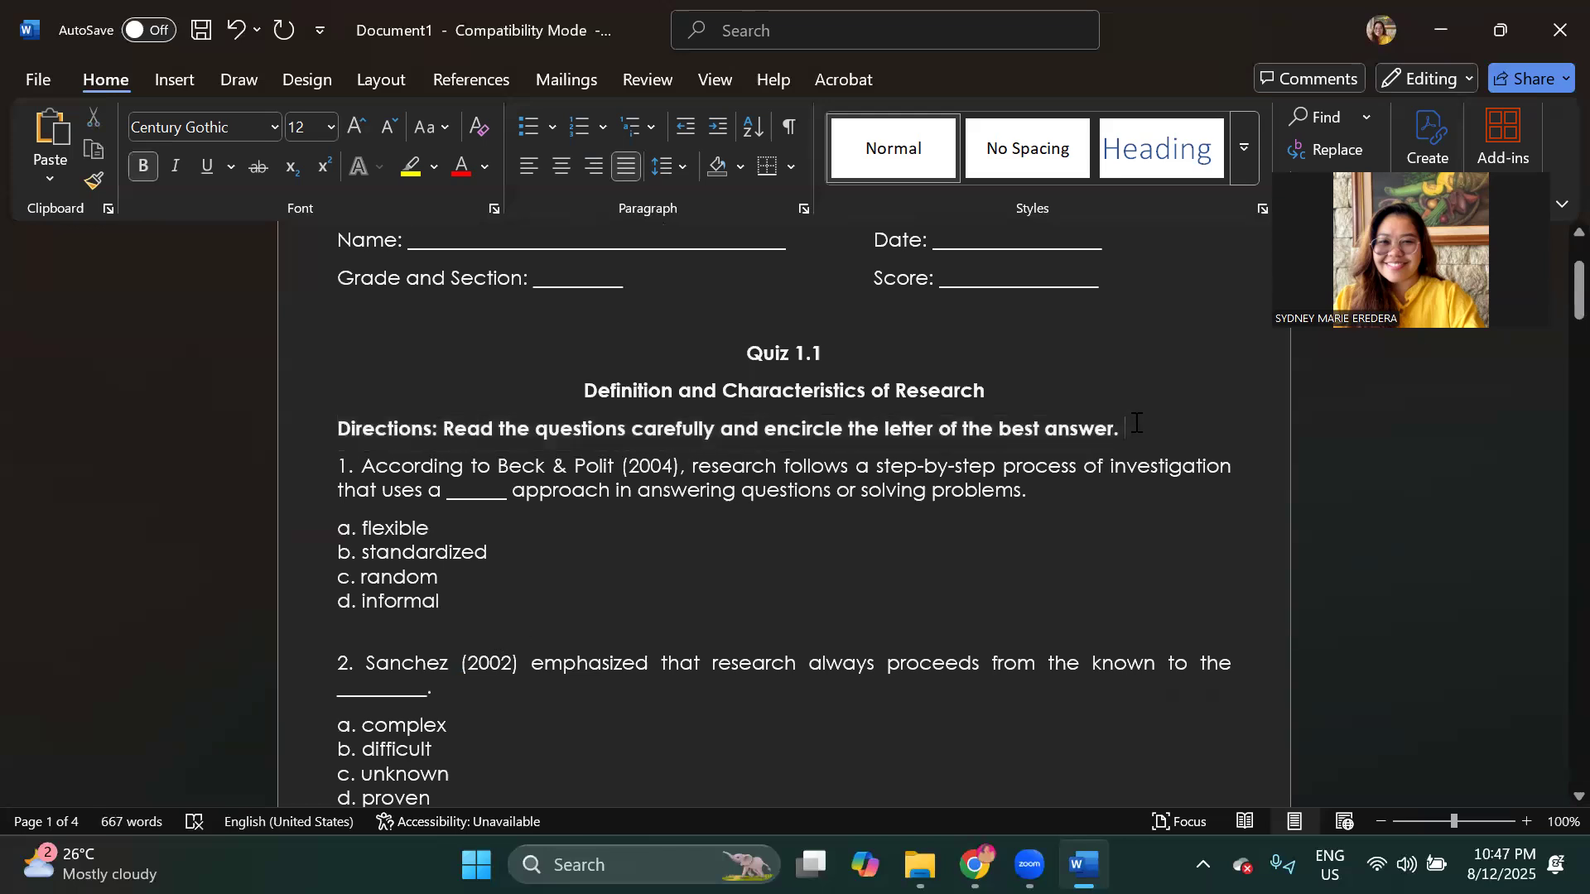
{"action": "left_click", "coordinate": [1135, 392]}
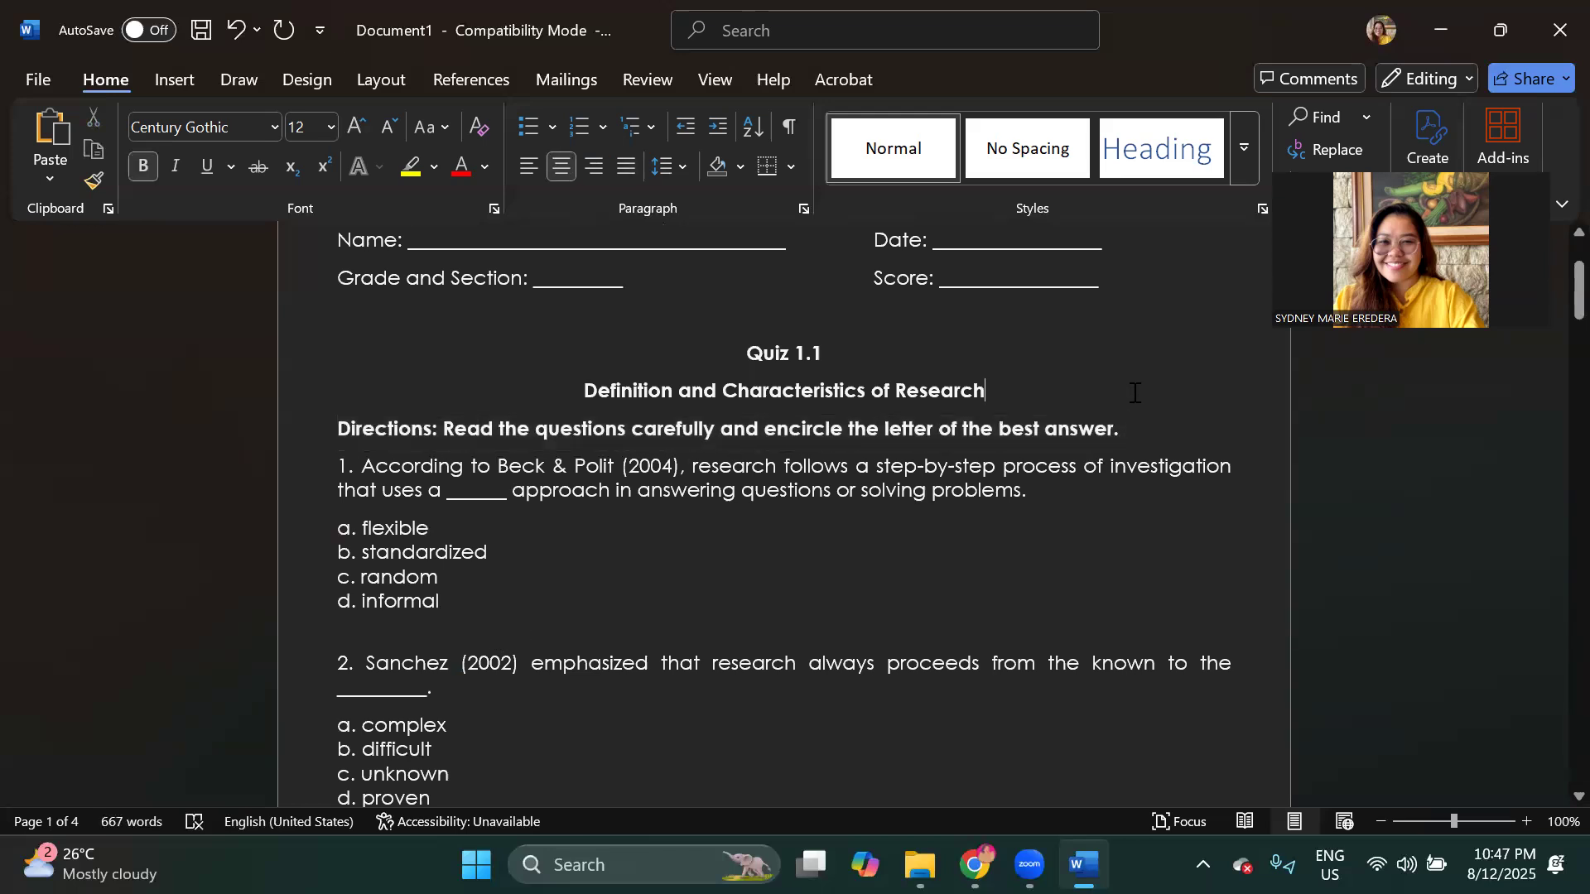
{"action": "key", "text": "Return"}
Step: Delete the extra blank line between question 13's answer choices and question 14
{"action": "scroll", "coordinate": [1014, 484], "scroll_direction": "down", "scroll_amount": 1}
{"action": "scroll", "coordinate": [1014, 484], "scroll_direction": "down", "scroll_amount": 7}
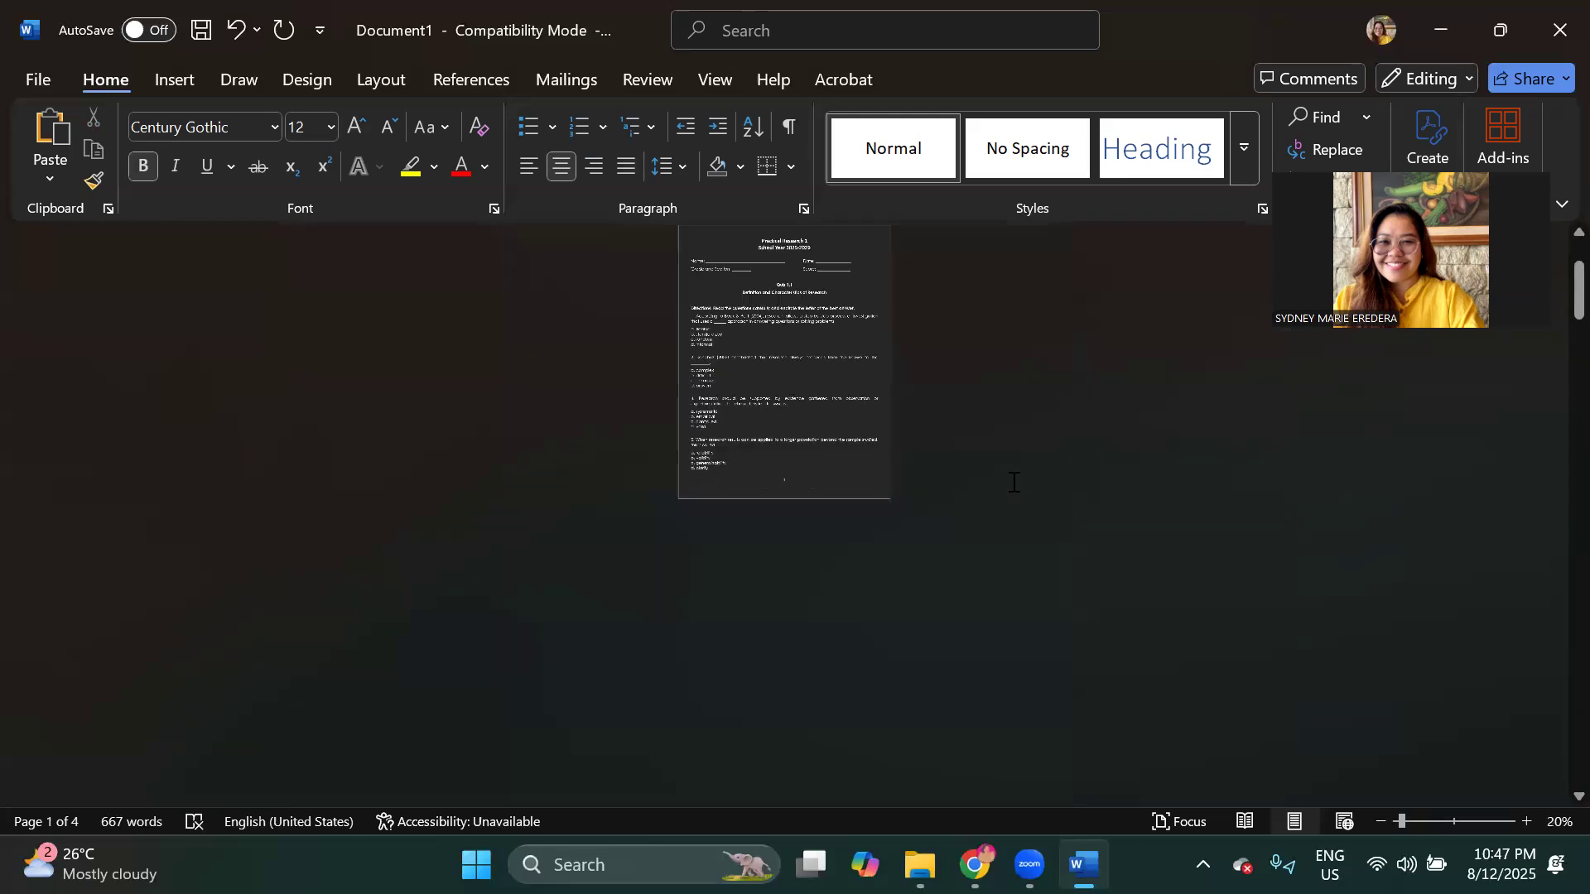
{"action": "left_click", "coordinate": [629, 525]}
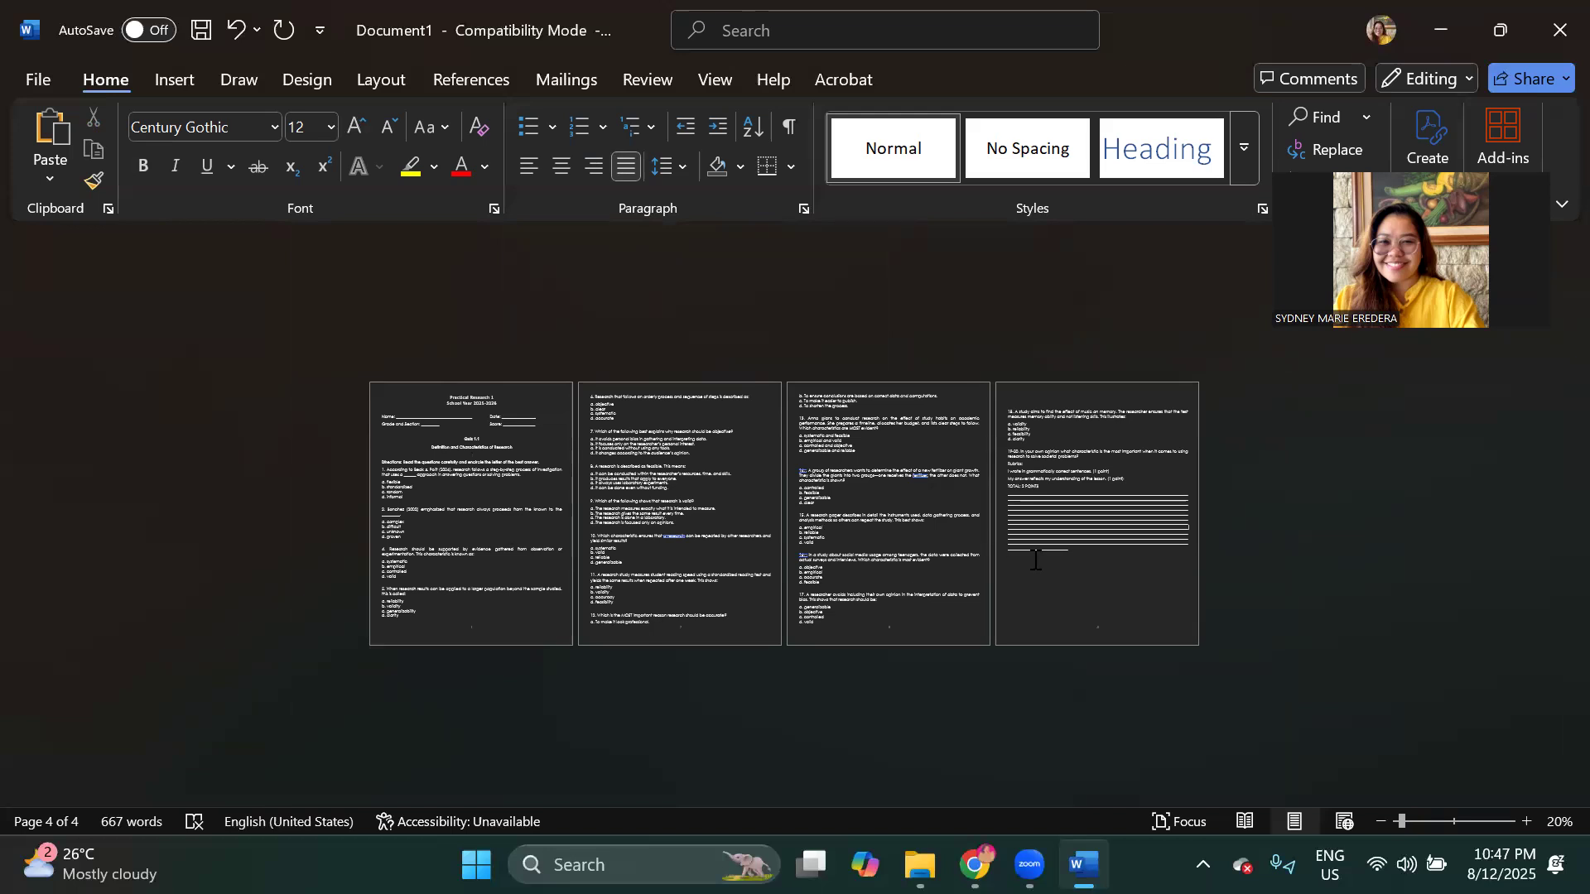
{"action": "scroll", "coordinate": [917, 574], "scroll_direction": "up", "scroll_amount": 4}
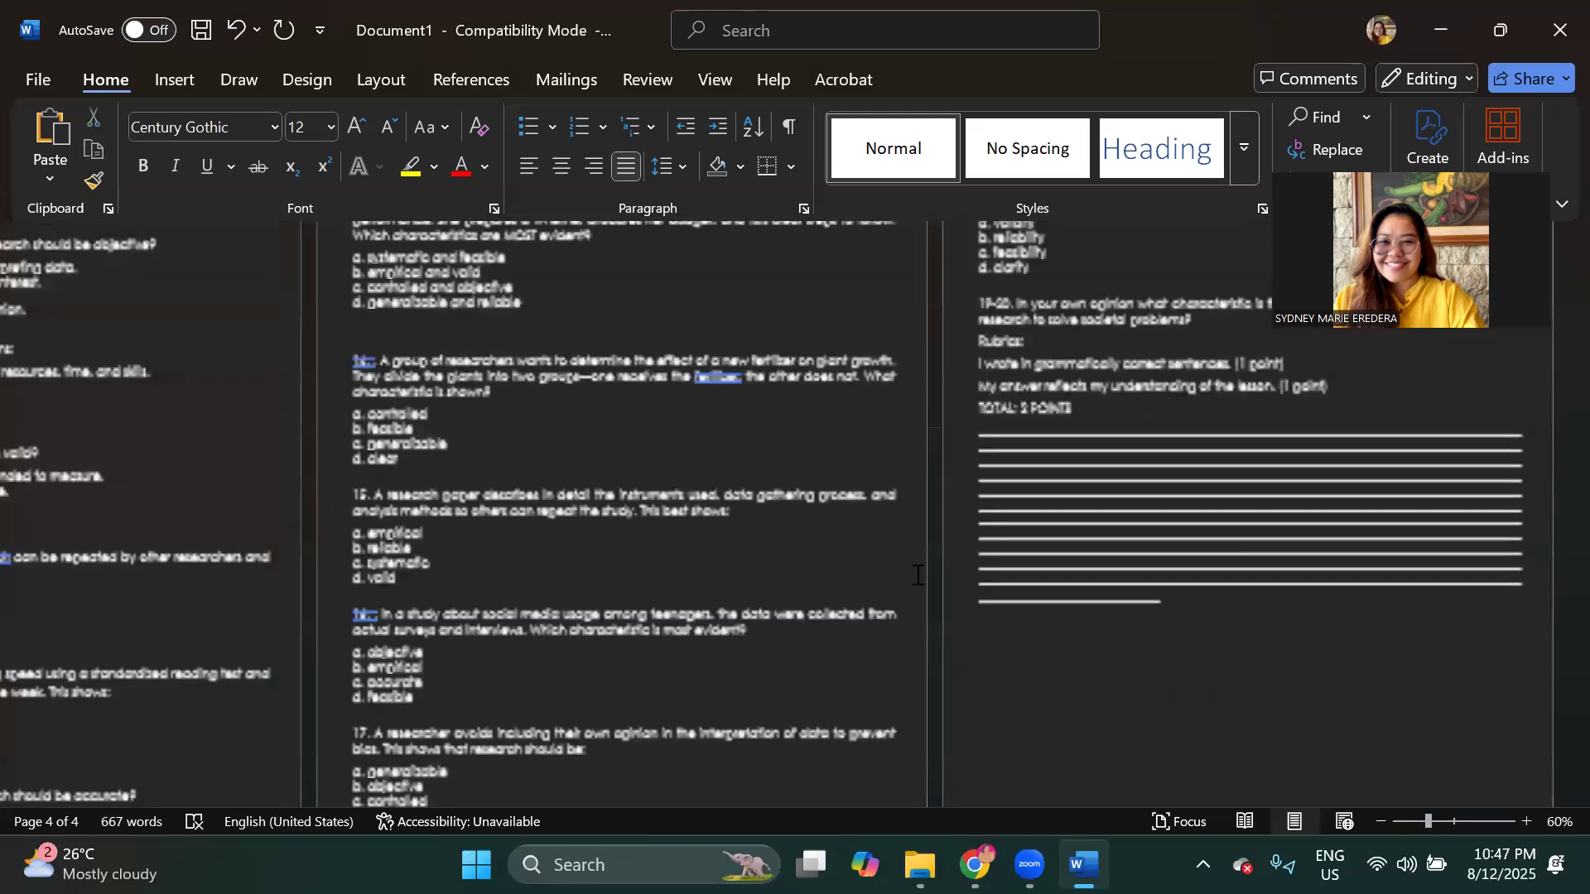
{"action": "left_click", "coordinate": [536, 341]}
{"action": "key", "text": "BackSpace"}
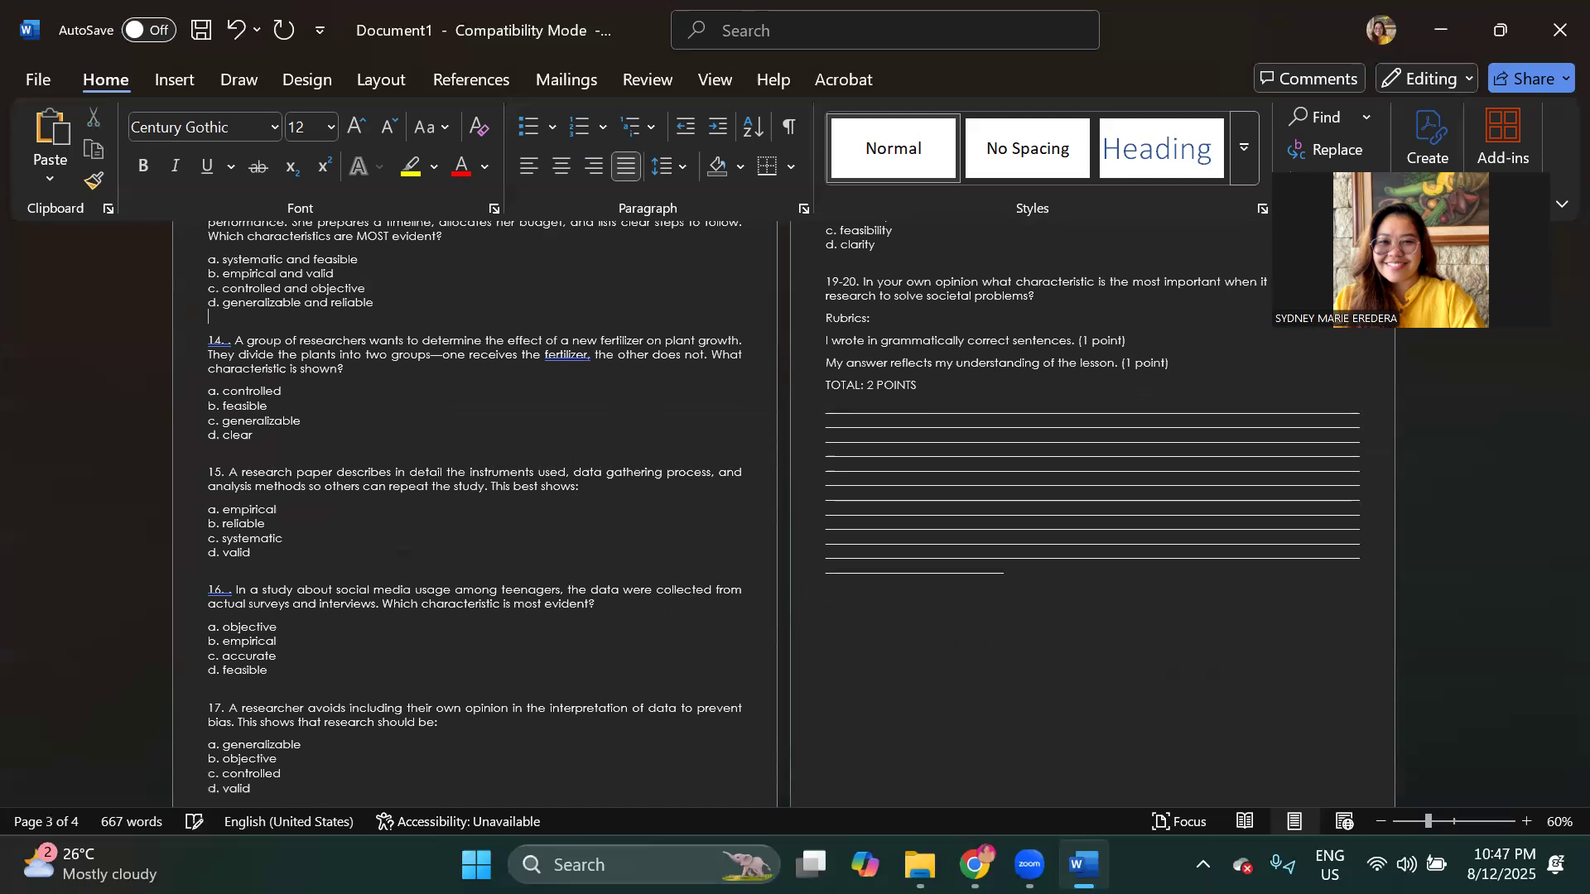
Step: Delete the short leftover writing line below the full-width answer lines of item 19-20
{"action": "triple_click", "coordinate": [865, 575]}
{"action": "key", "text": "Delete"}
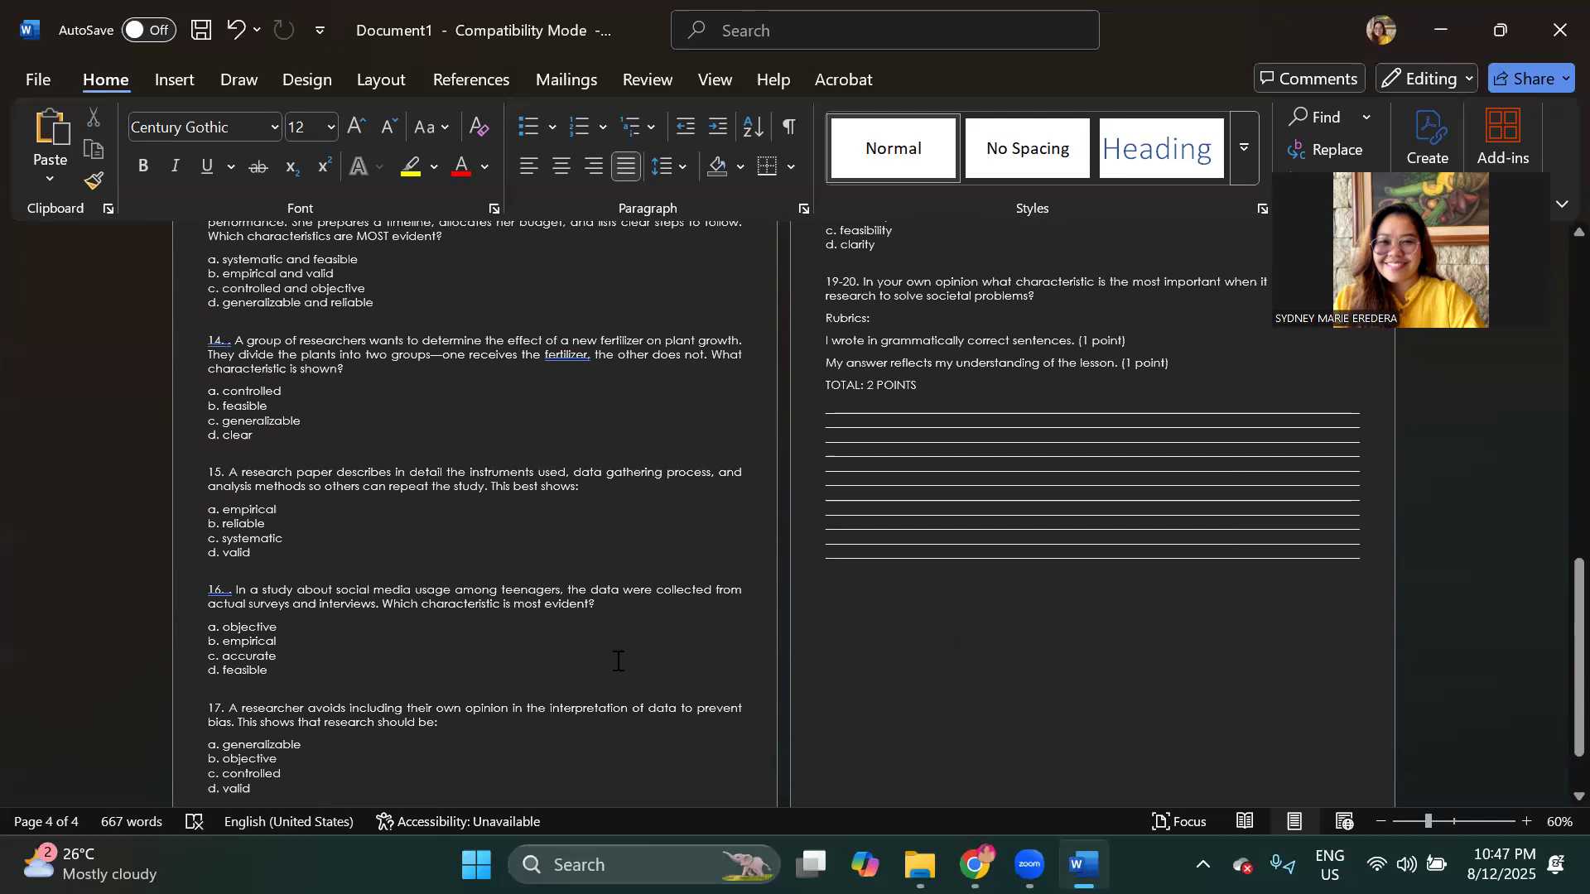
{"action": "scroll", "coordinate": [262, 694], "scroll_direction": "up", "scroll_amount": 20}
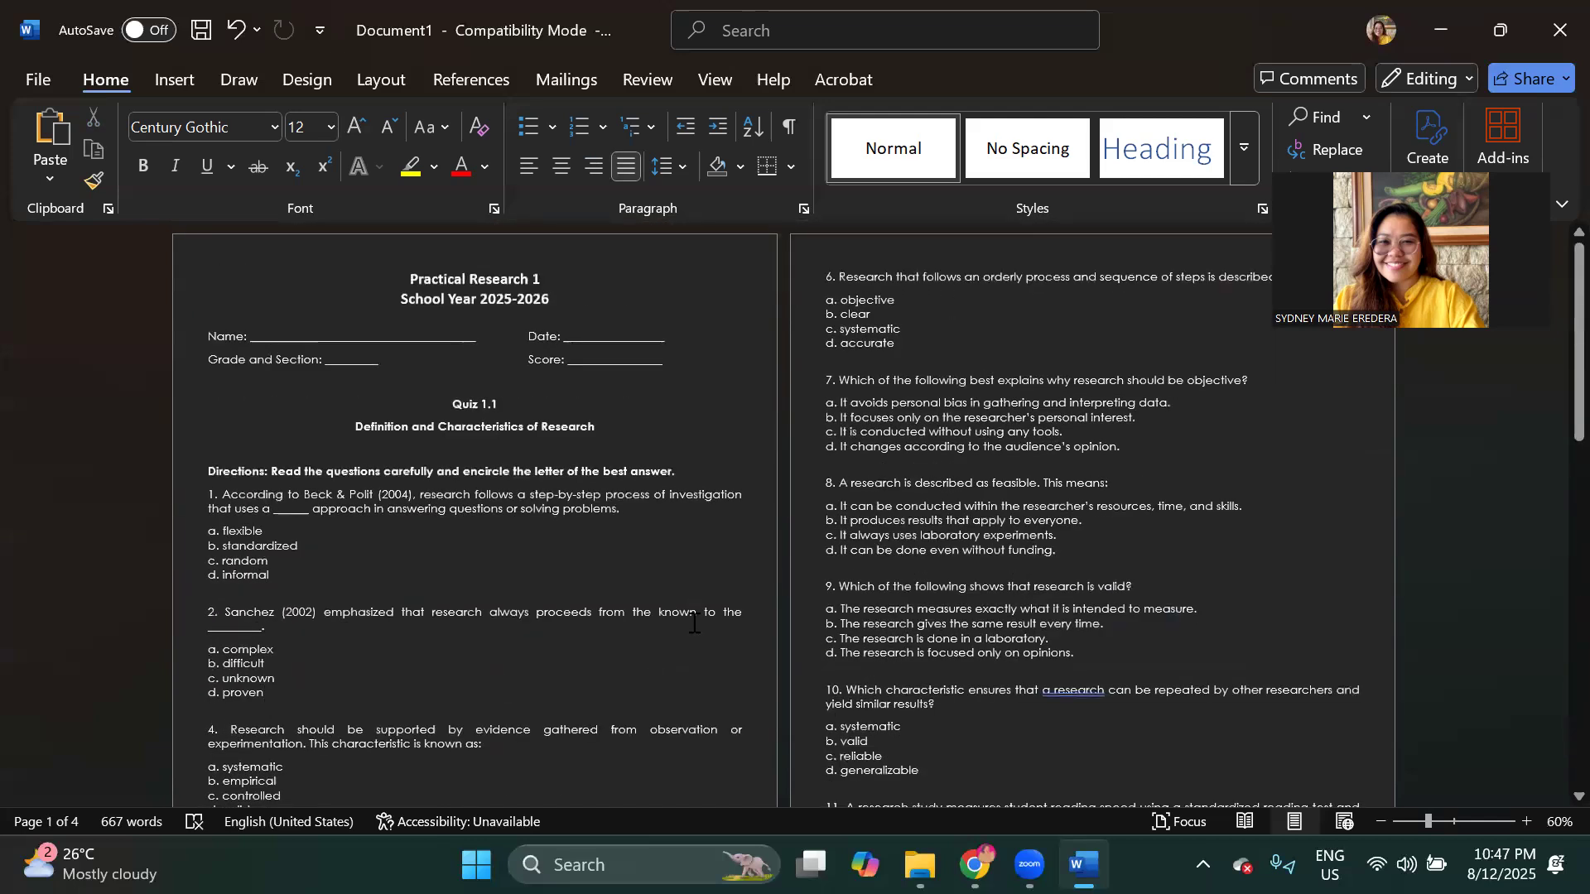
{"action": "scroll", "coordinate": [949, 554], "scroll_direction": "down", "scroll_amount": 20}
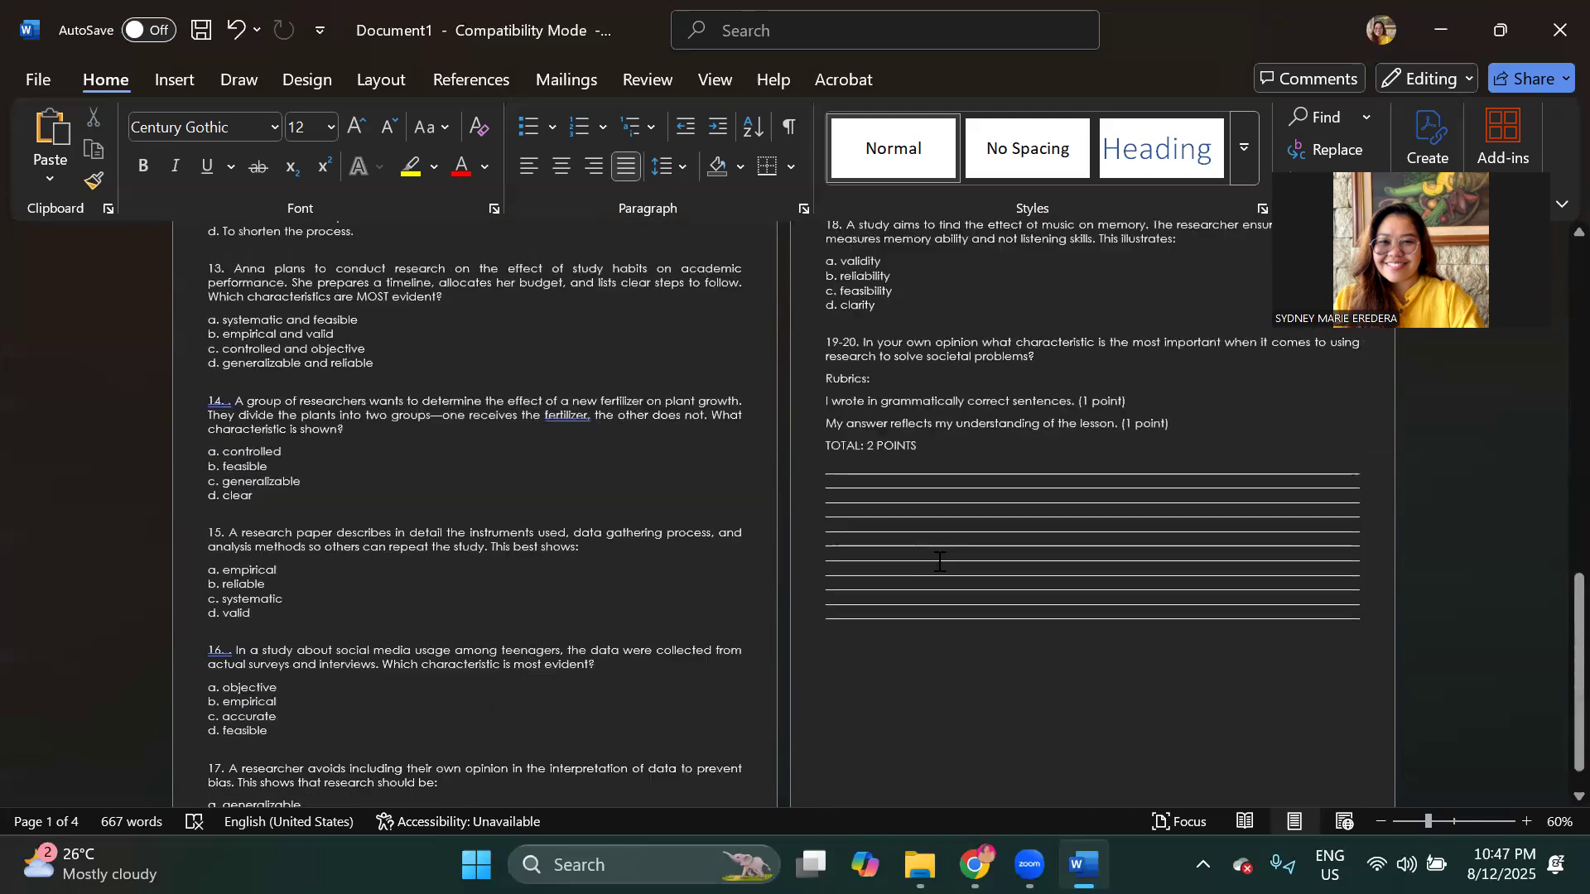
Step: Insert blank lines below the answer lines of item 19-20 until a new page begins at the document's end
{"action": "left_click", "coordinate": [1366, 461]}
{"action": "key", "text": "Return"}
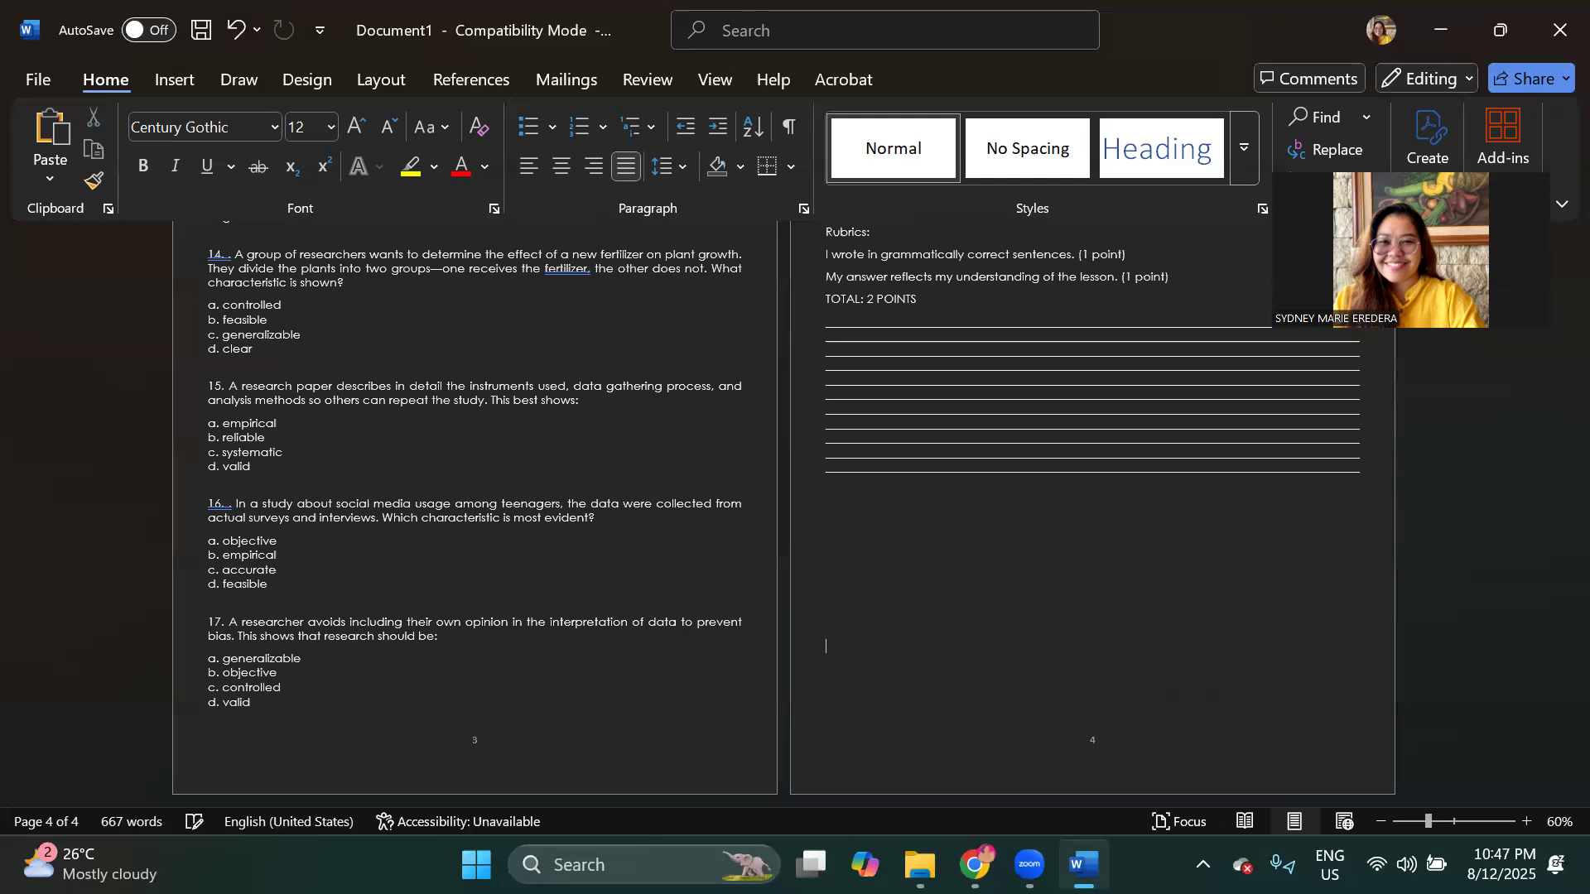
{"action": "key", "text": "Return"}
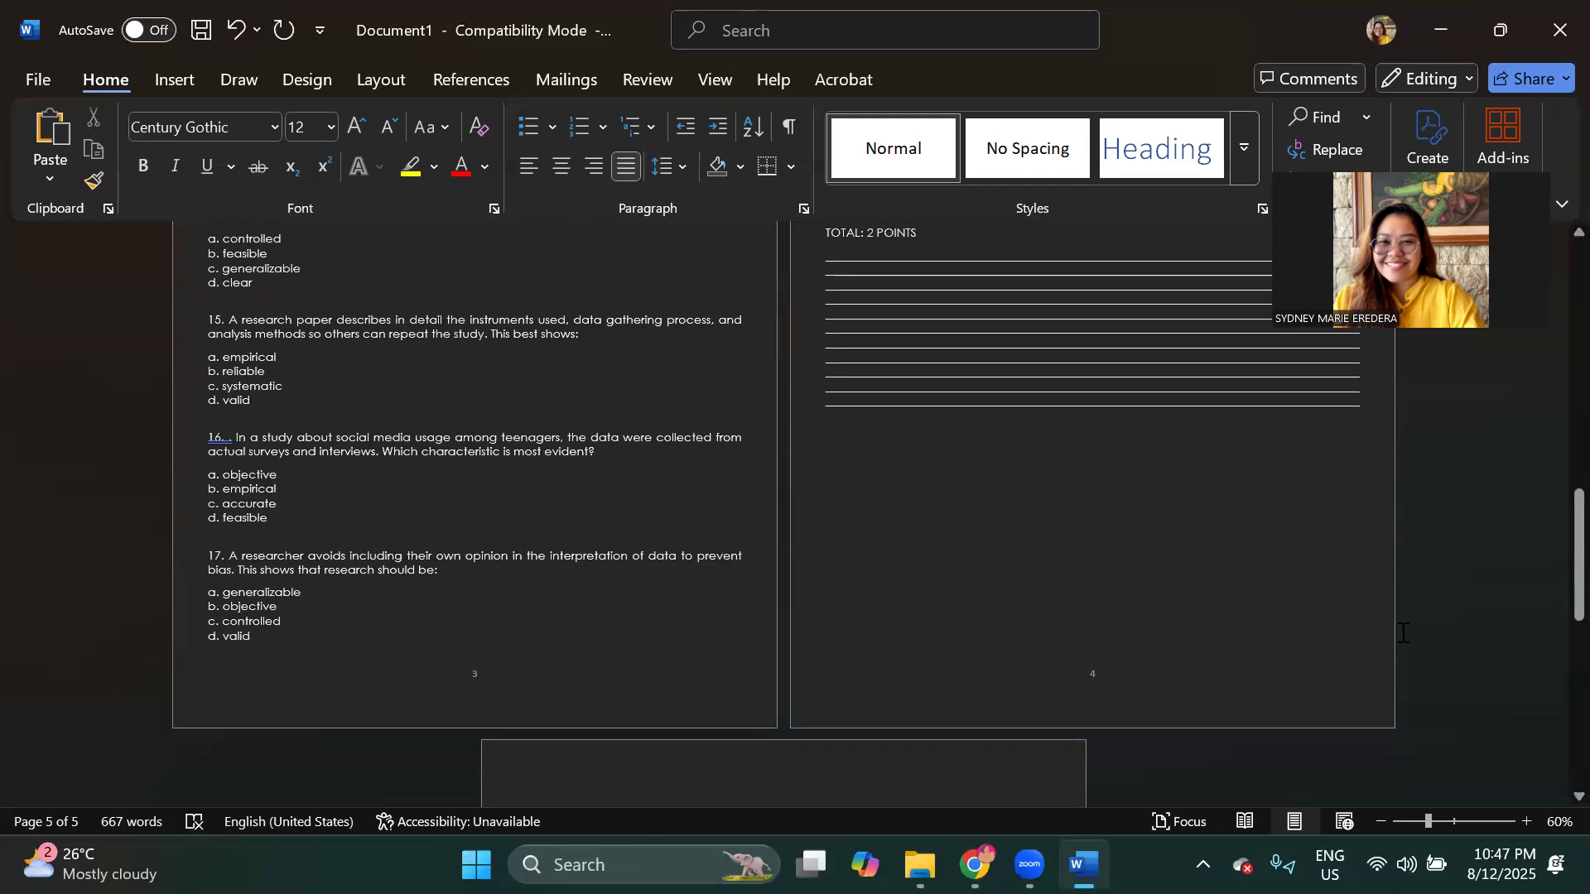
Step: Switch to the ChatGPT quiz conversation in Chrome and copy the complete Answer Key with Explanations, items 1 to 20
{"action": "key", "text": "alt+Tab"}
{"action": "scroll", "coordinate": [867, 534], "scroll_direction": "down", "scroll_amount": 7}
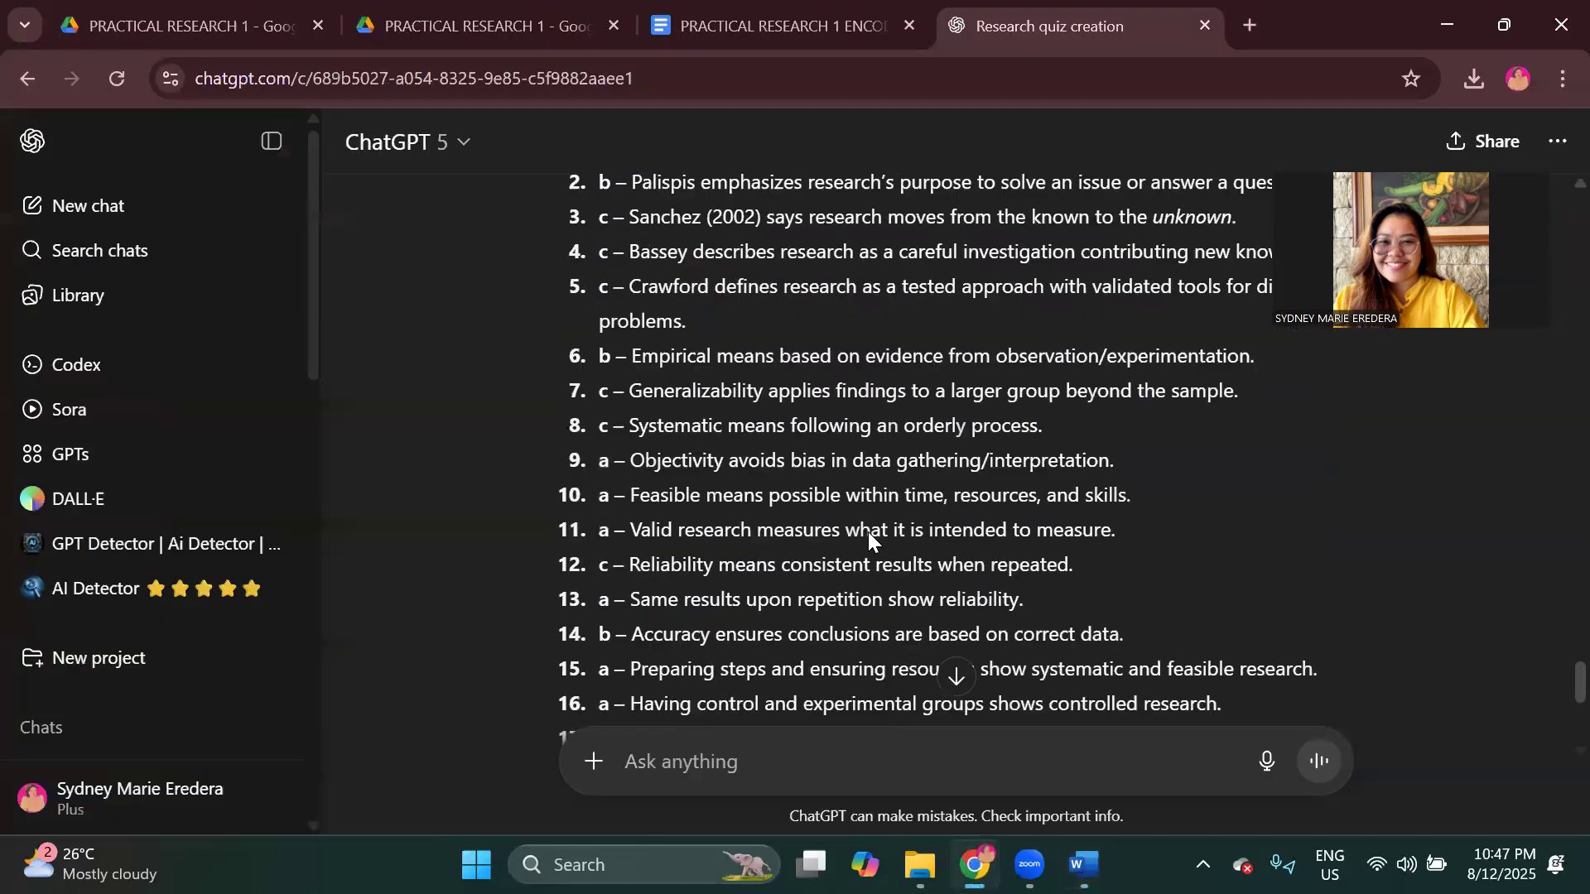
{"action": "scroll", "coordinate": [868, 534], "scroll_direction": "up", "scroll_amount": 6}
{"action": "left_click_drag", "start_coordinate": [558, 584], "coordinate": [1258, 333]}
{"action": "scroll", "coordinate": [807, 654], "scroll_direction": "down", "scroll_amount": 6}
{"action": "scroll", "coordinate": [807, 660], "scroll_direction": "down", "scroll_amount": 5}
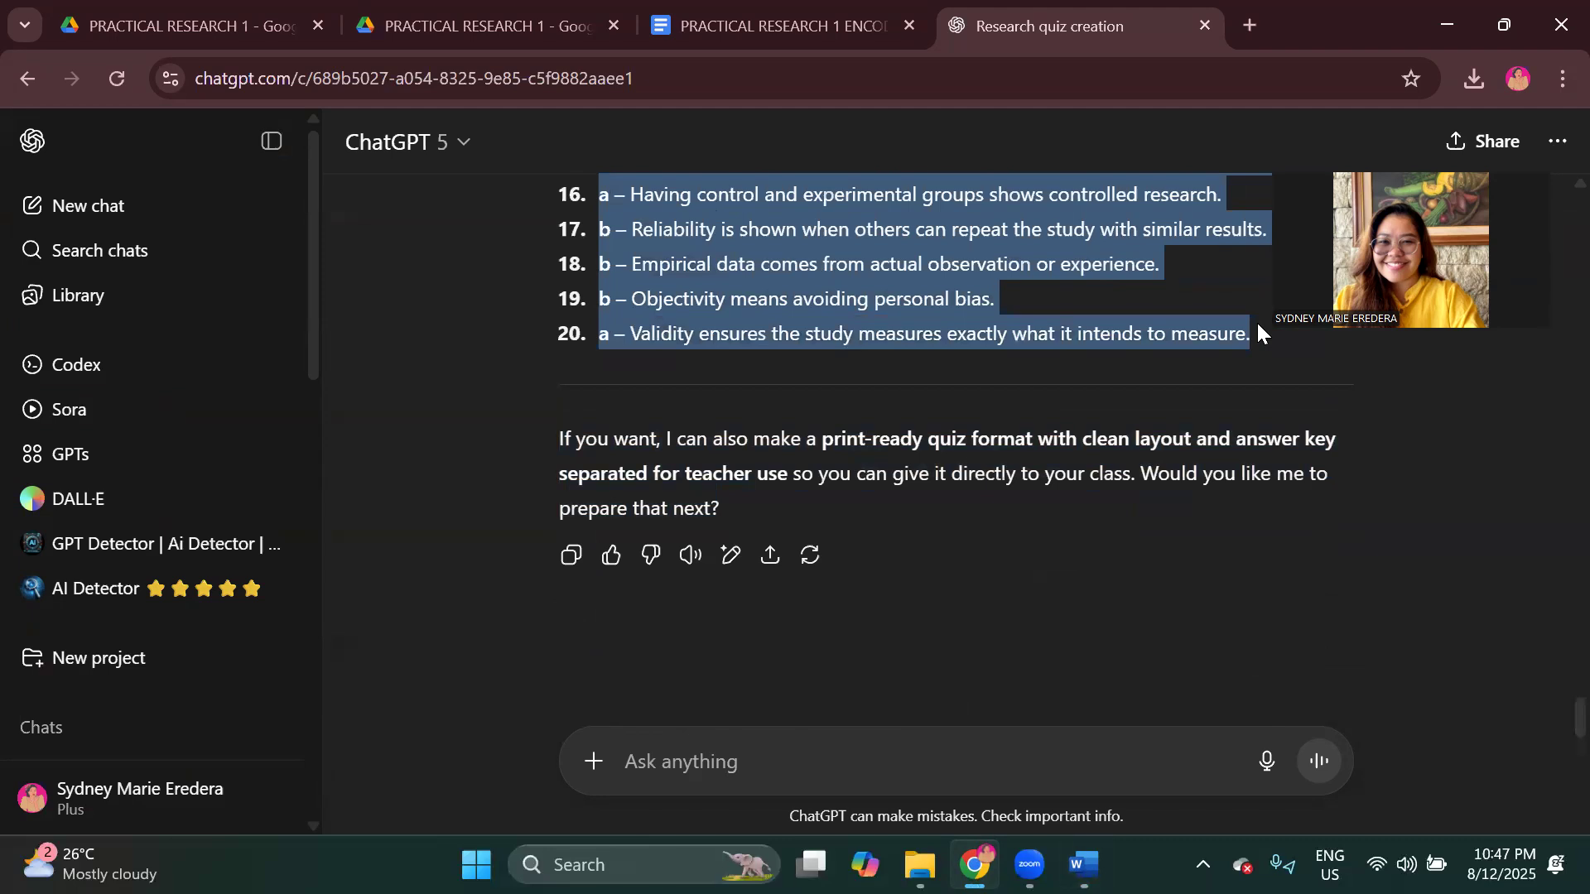
Step: Return to the Word document and paste the Answer Key with Explanations onto the new last page
{"action": "left_click", "coordinate": [1083, 865]}
{"action": "scroll", "coordinate": [741, 710], "scroll_direction": "down", "scroll_amount": 3}
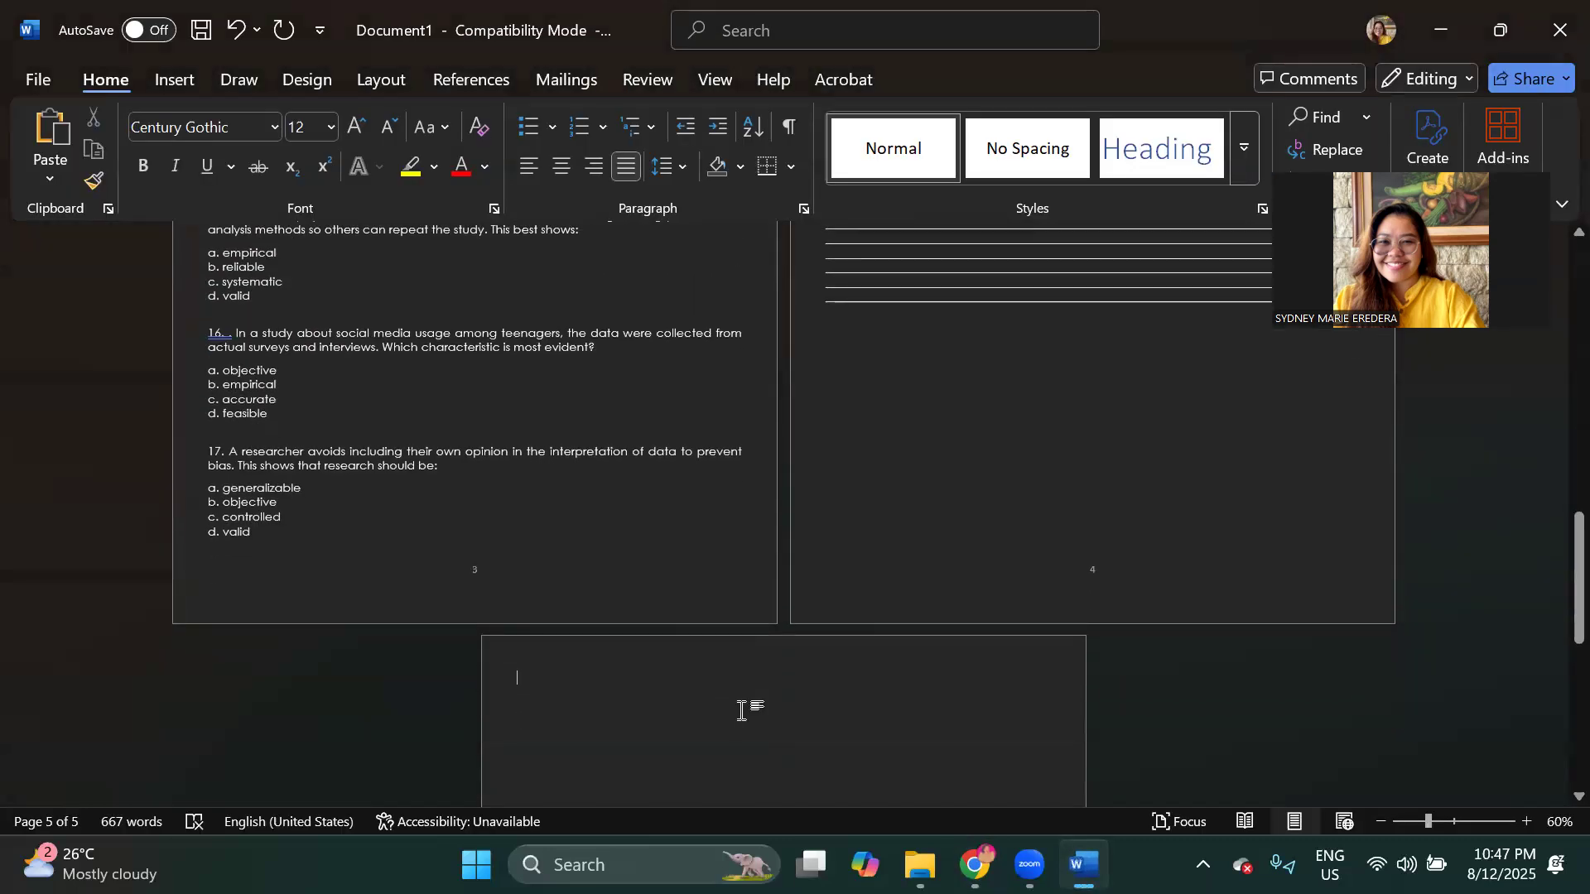
{"action": "type", "text": "Answer Key with Explanations 1. b – Beck & Polit define research as using a standardized approach. 2. b – Palispis emphasizes research’s purpose to solve an issue or answer a question. 3. c – Sanchez (2002) says research moves from the known to the unknown. 4. c – Bassey describes research as a careful investigation contributing new knowledge. 5. c – Crawford defines research as a tested approach with validated tools for difficult problems. 6. b – Empirical means based on evidence from observation/experimentation. 7. c – Generalizability applies findings to a larger group beyond the sample. 8. c – Systematic means following an orderly process. 9. a – Objectivity avoids bias in data gathering/interpretation. 10. a – Feasible means possible within time, resources, and skills. 11. a – Valid research measures what it is intended to measure. 12. c – Reliability means consistent results when repeated. 13. a – Same results upon repetition show reliability. 14. b – Accuracy ensures conclusions are based on correct data. 15. a – Preparing steps and ensuring resources show systematic and feasible research. 16. a – Having control and experimental groups shows controlled research. 17. b – Reliability is shown when others can repeat the study with similar results. 18. b – Empirical data comes from actual observation or experience. 19. b – Objectivity means avoiding personal bias. 20. a – Validity ensures the study measures exactly what it intends to measure."}
Step: Delete items 19 and 20 from the end of the pasted answer key
{"action": "scroll", "coordinate": [741, 710], "scroll_direction": "up", "scroll_amount": 8}
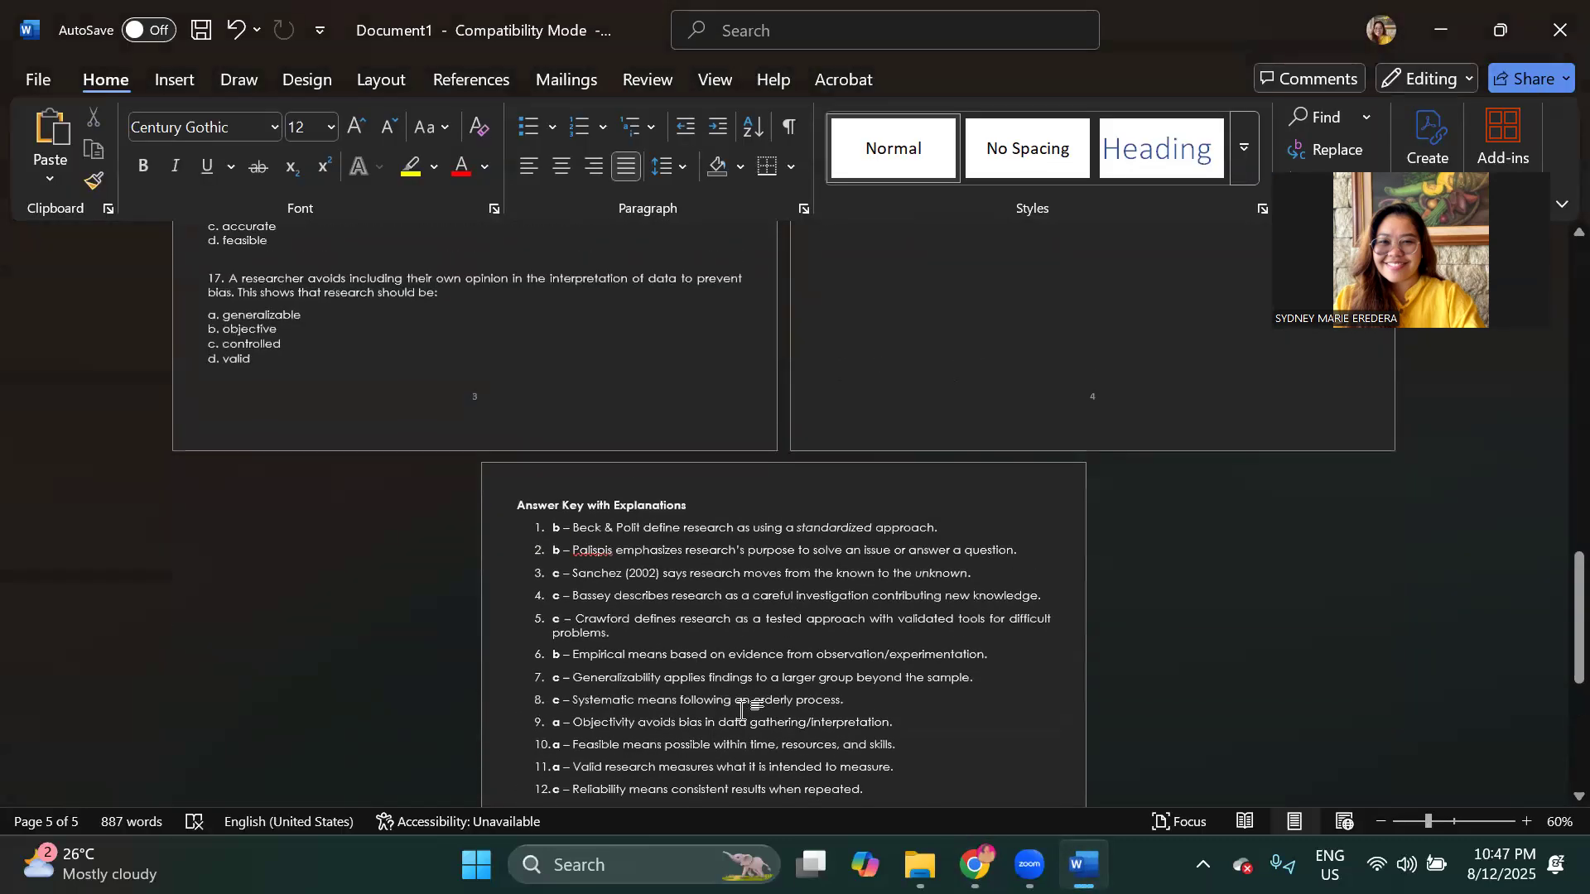
{"action": "scroll", "coordinate": [741, 711], "scroll_direction": "up", "scroll_amount": 10}
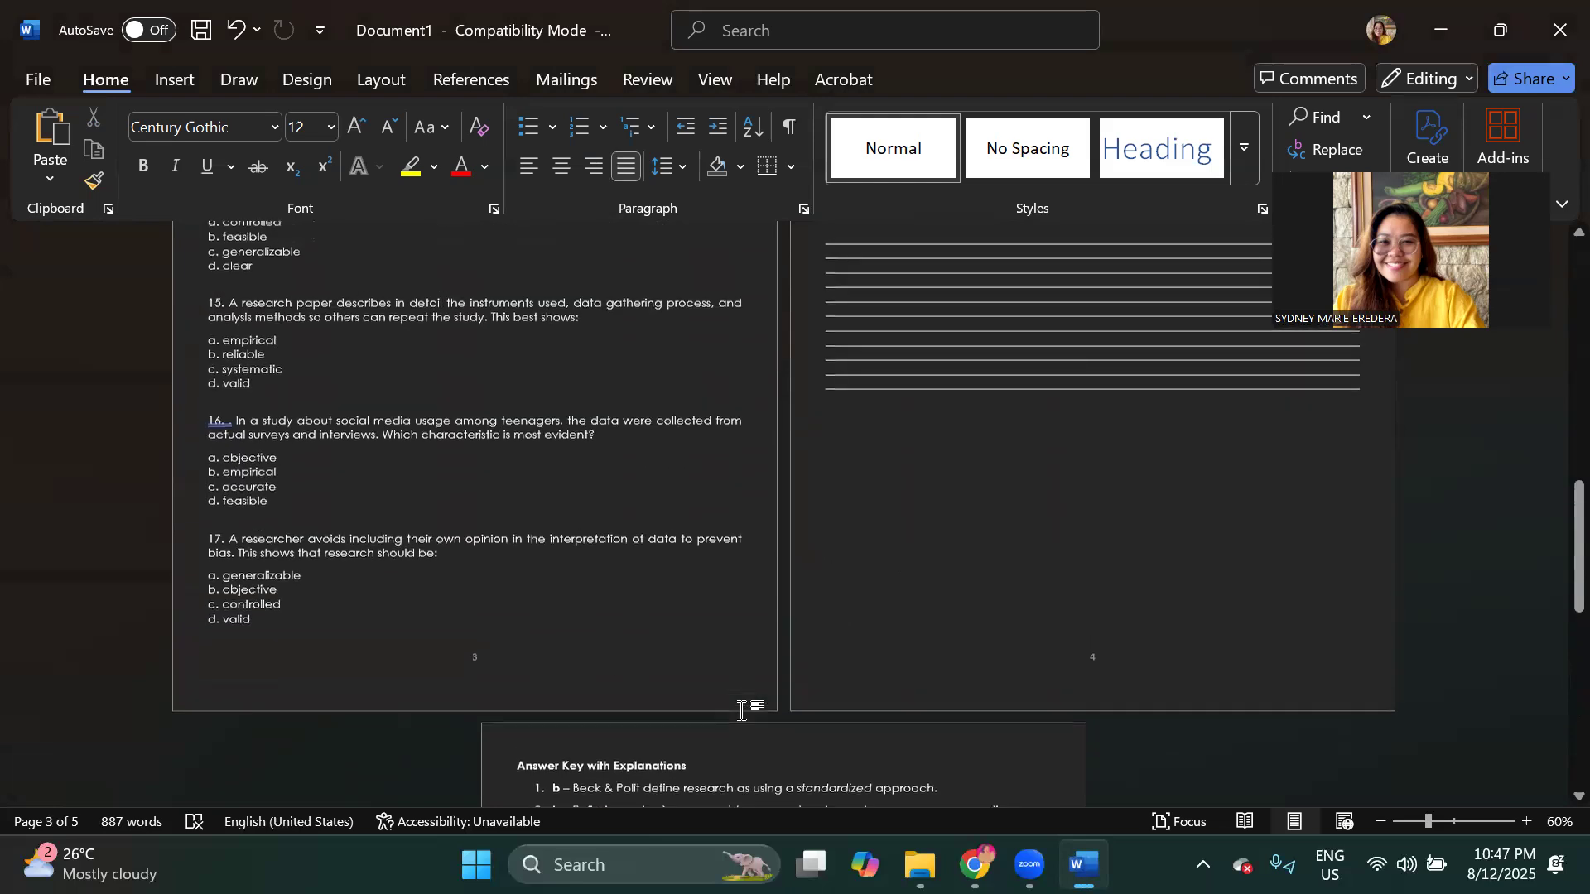
{"action": "scroll", "coordinate": [741, 711], "scroll_direction": "up", "scroll_amount": 2}
{"action": "left_click", "coordinate": [1144, 594]}
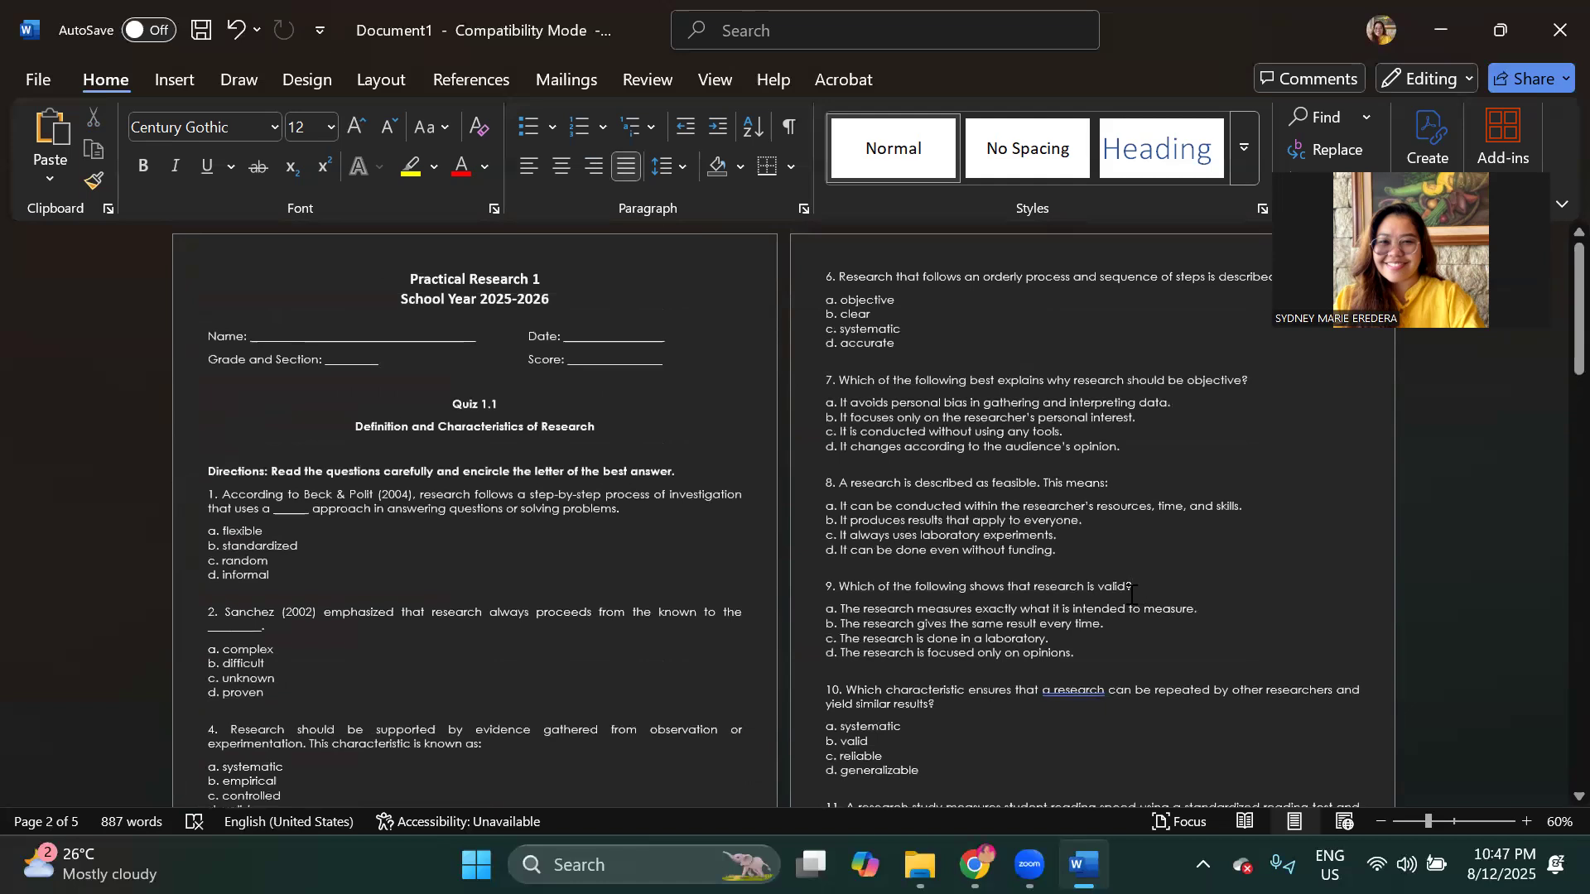
{"action": "scroll", "coordinate": [1144, 594], "scroll_direction": "down", "scroll_amount": 12}
{"action": "scroll", "coordinate": [1131, 597], "scroll_direction": "down", "scroll_amount": 10}
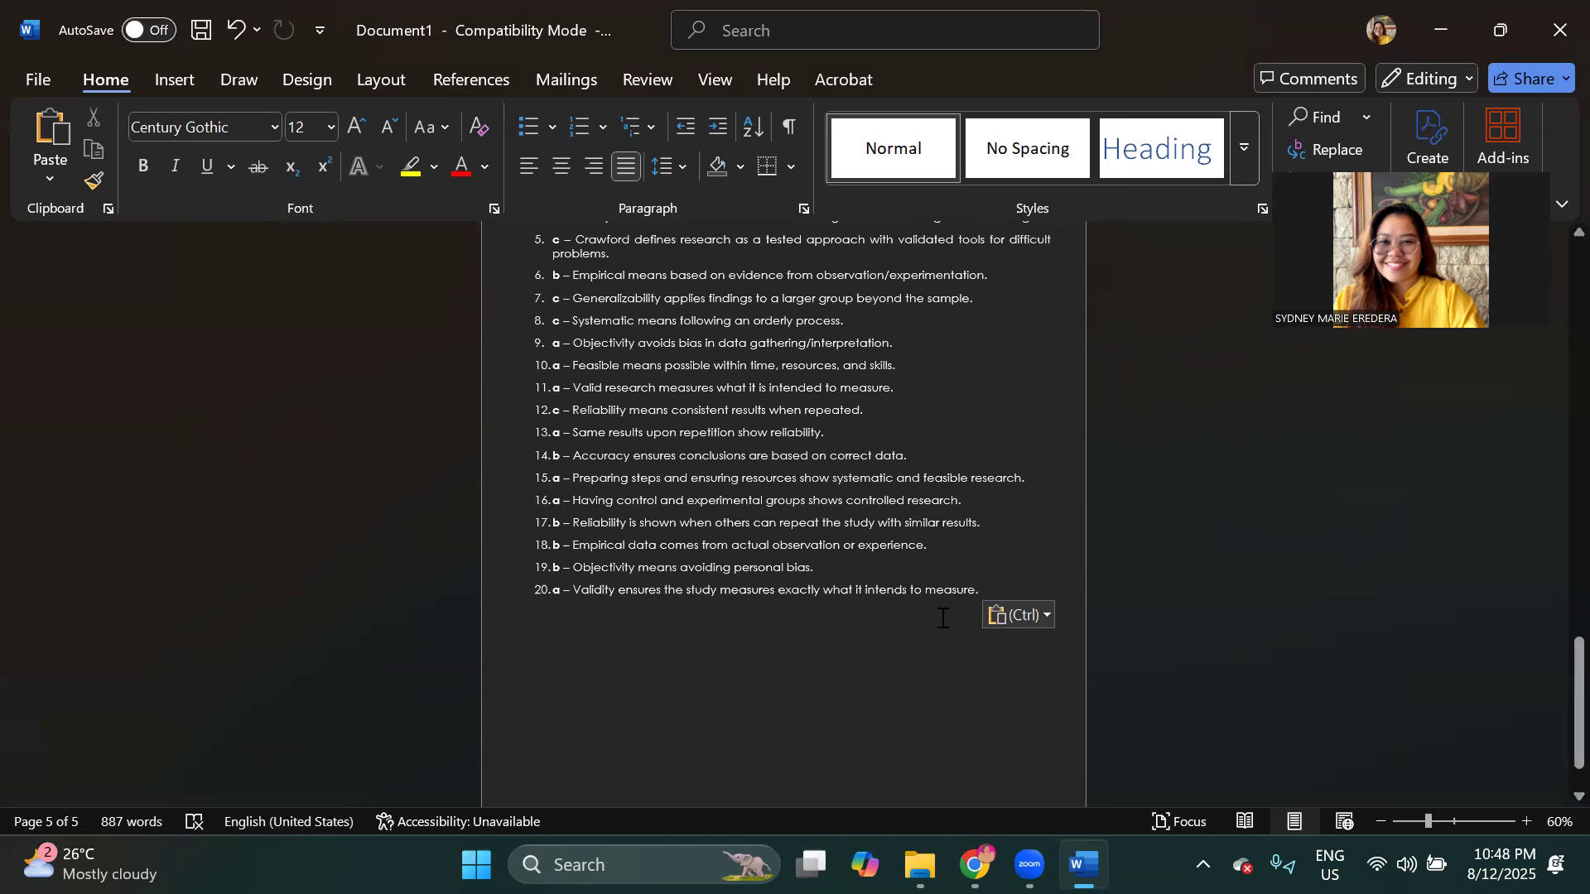
{"action": "left_click_drag", "start_coordinate": [536, 570], "coordinate": [974, 627]}
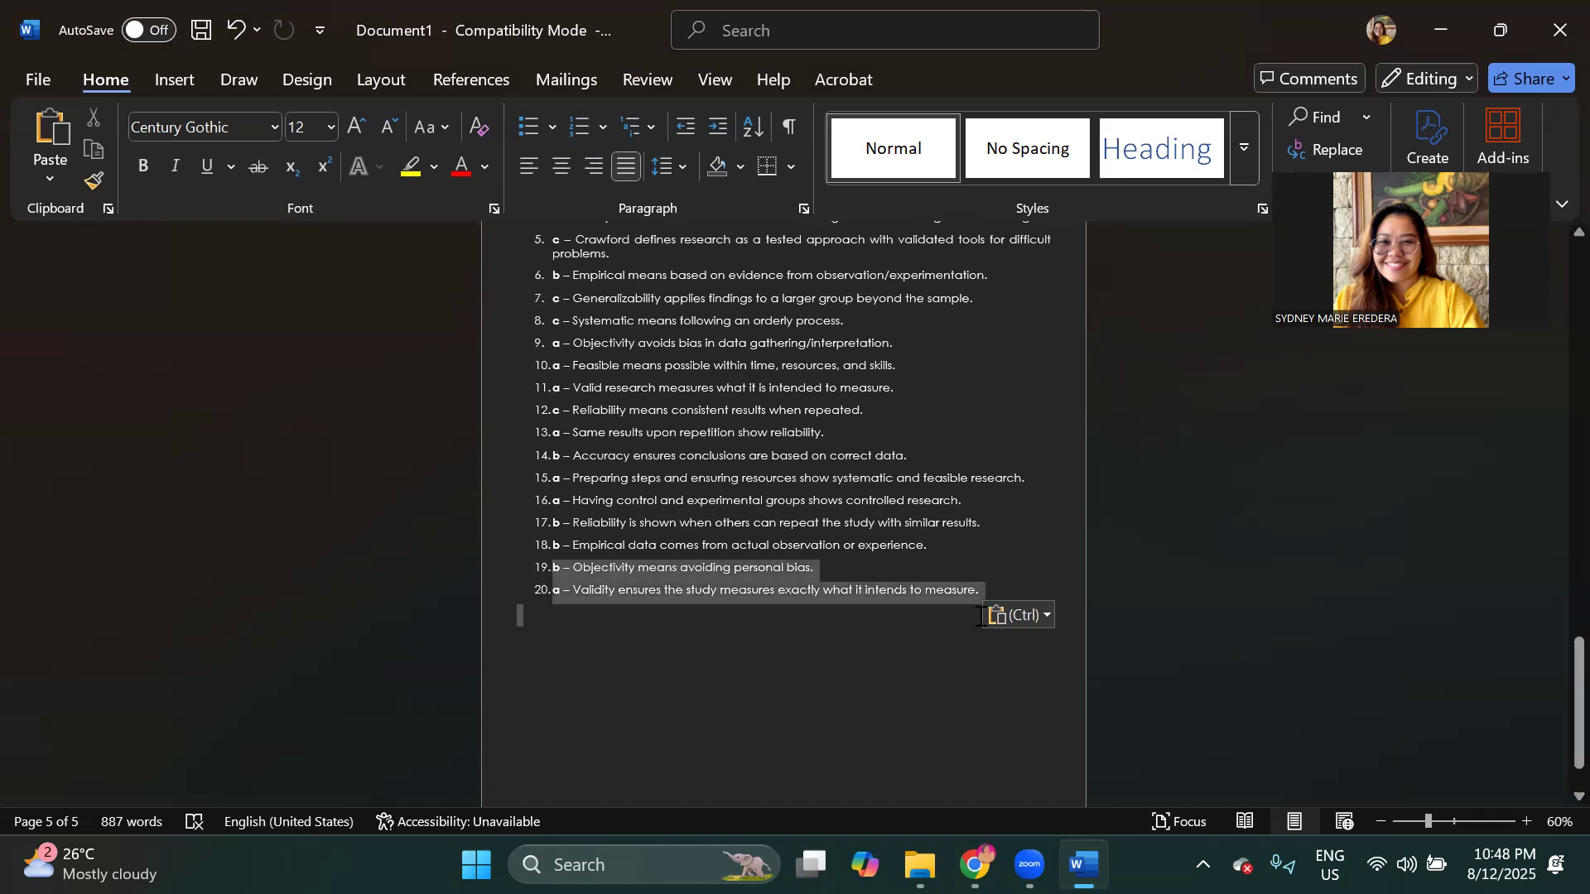
{"action": "key", "text": "Delete"}
{"action": "scroll", "coordinate": [980, 616], "scroll_direction": "up", "scroll_amount": 15}
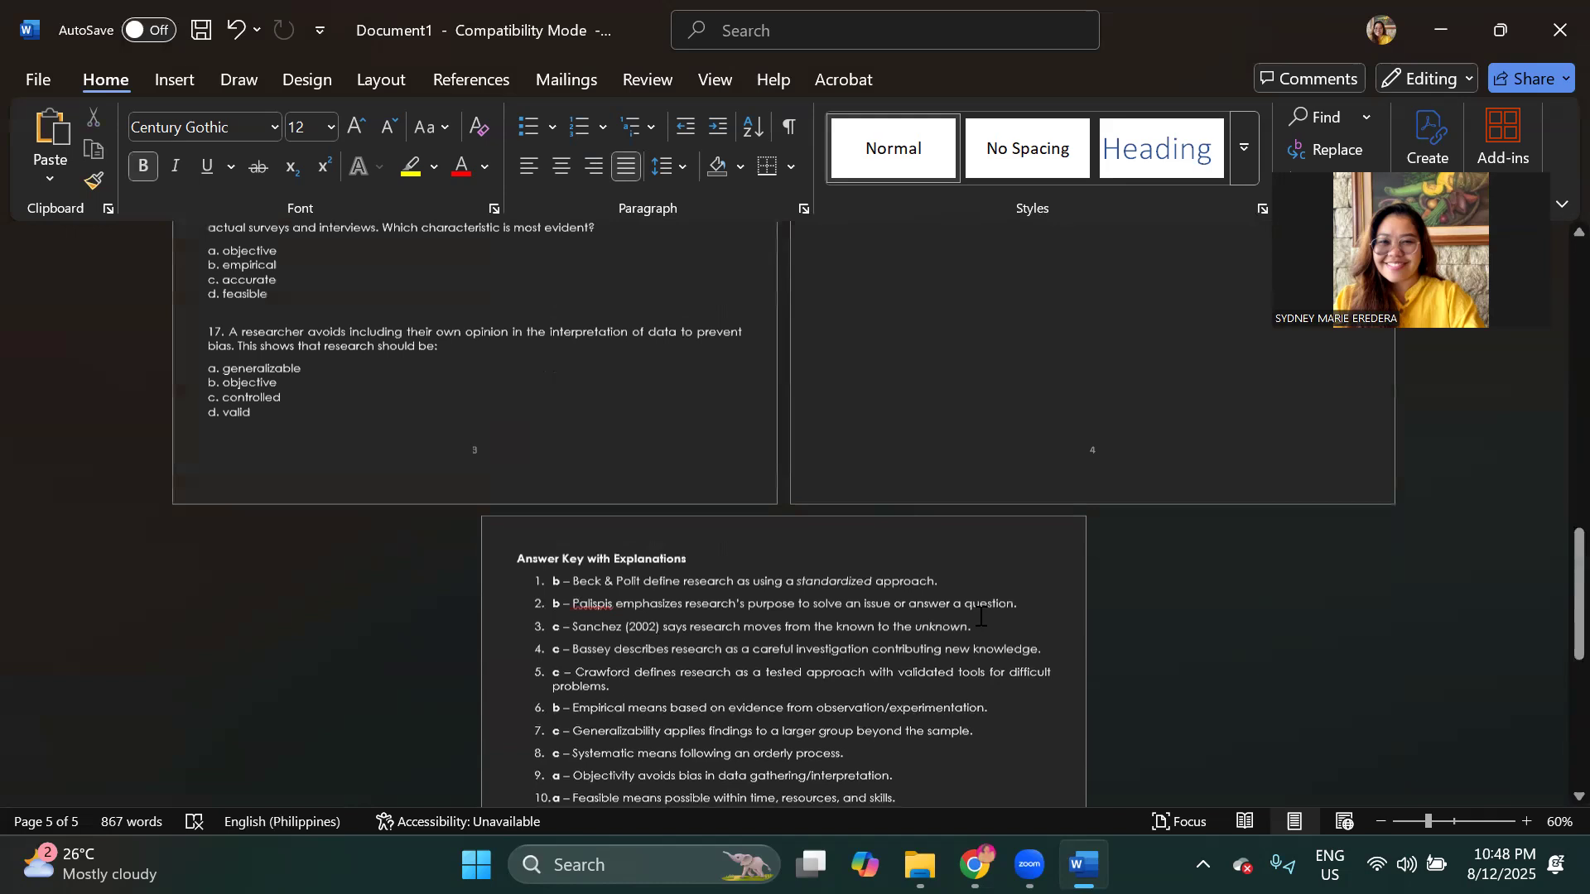
{"action": "scroll", "coordinate": [980, 616], "scroll_direction": "up", "scroll_amount": 5}
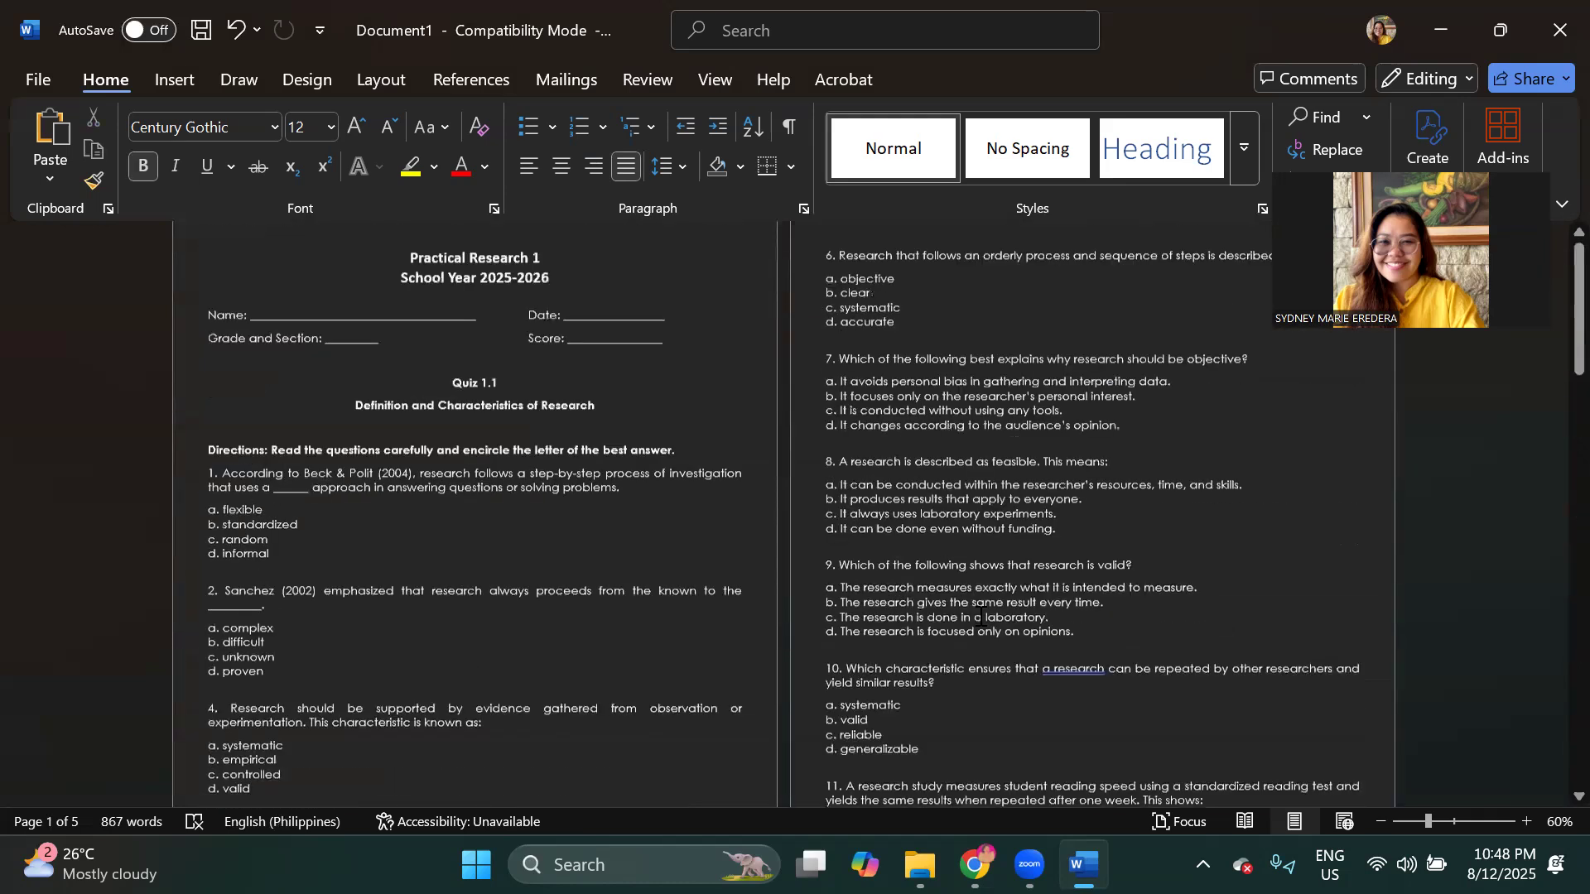
{"action": "left_click", "coordinate": [1068, 550]}
{"action": "scroll", "coordinate": [1068, 549], "scroll_direction": "down", "scroll_amount": 10}
{"action": "scroll", "coordinate": [1068, 550], "scroll_direction": "down", "scroll_amount": 10}
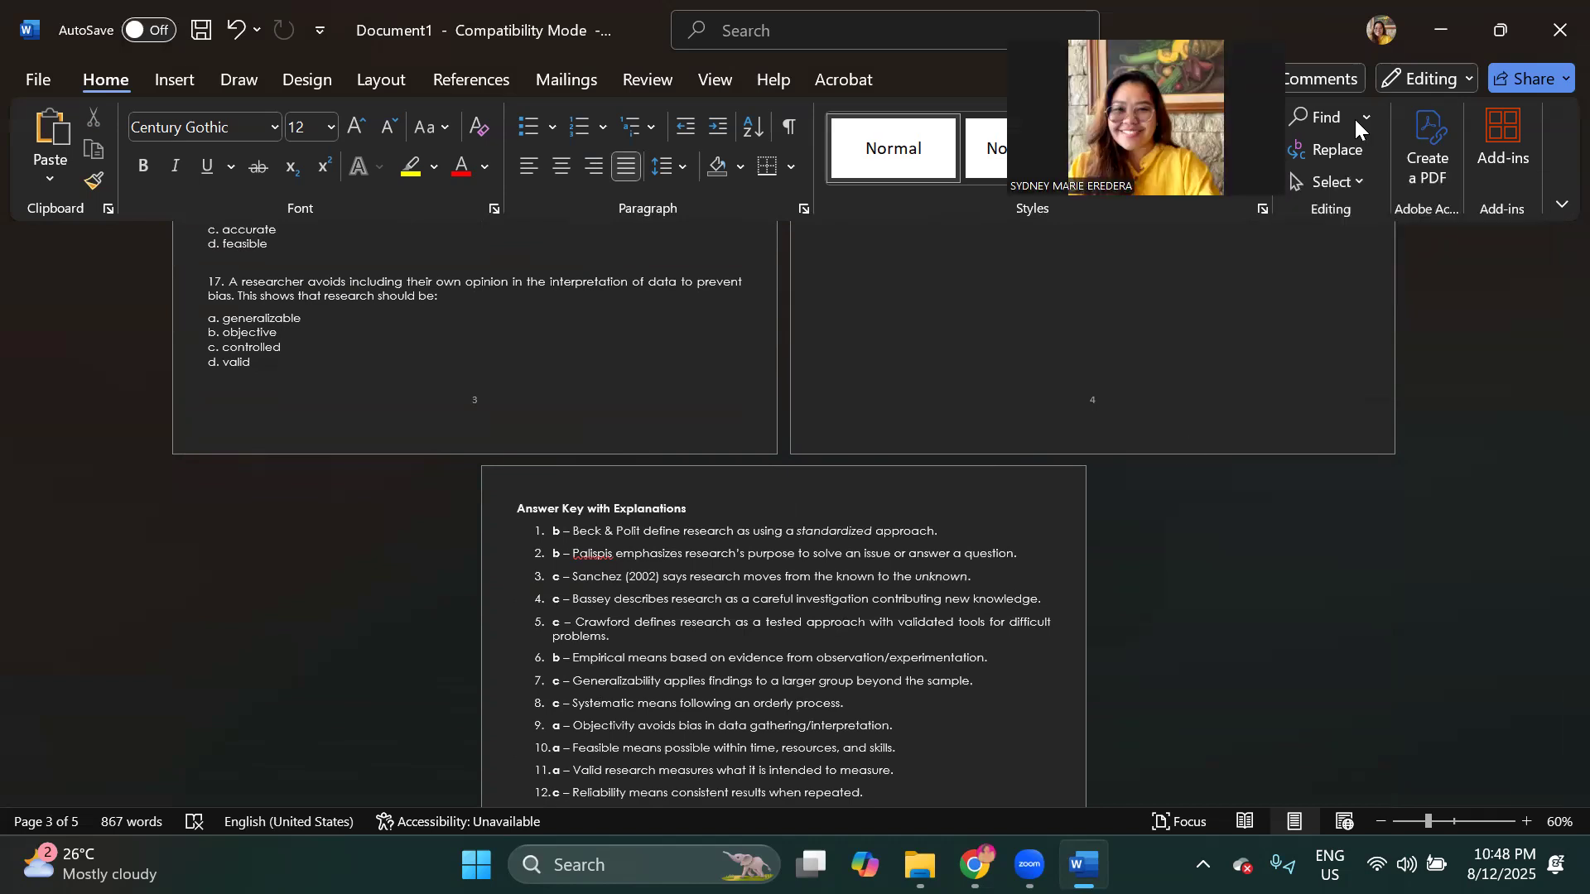
{"action": "left_click", "coordinate": [558, 839]}
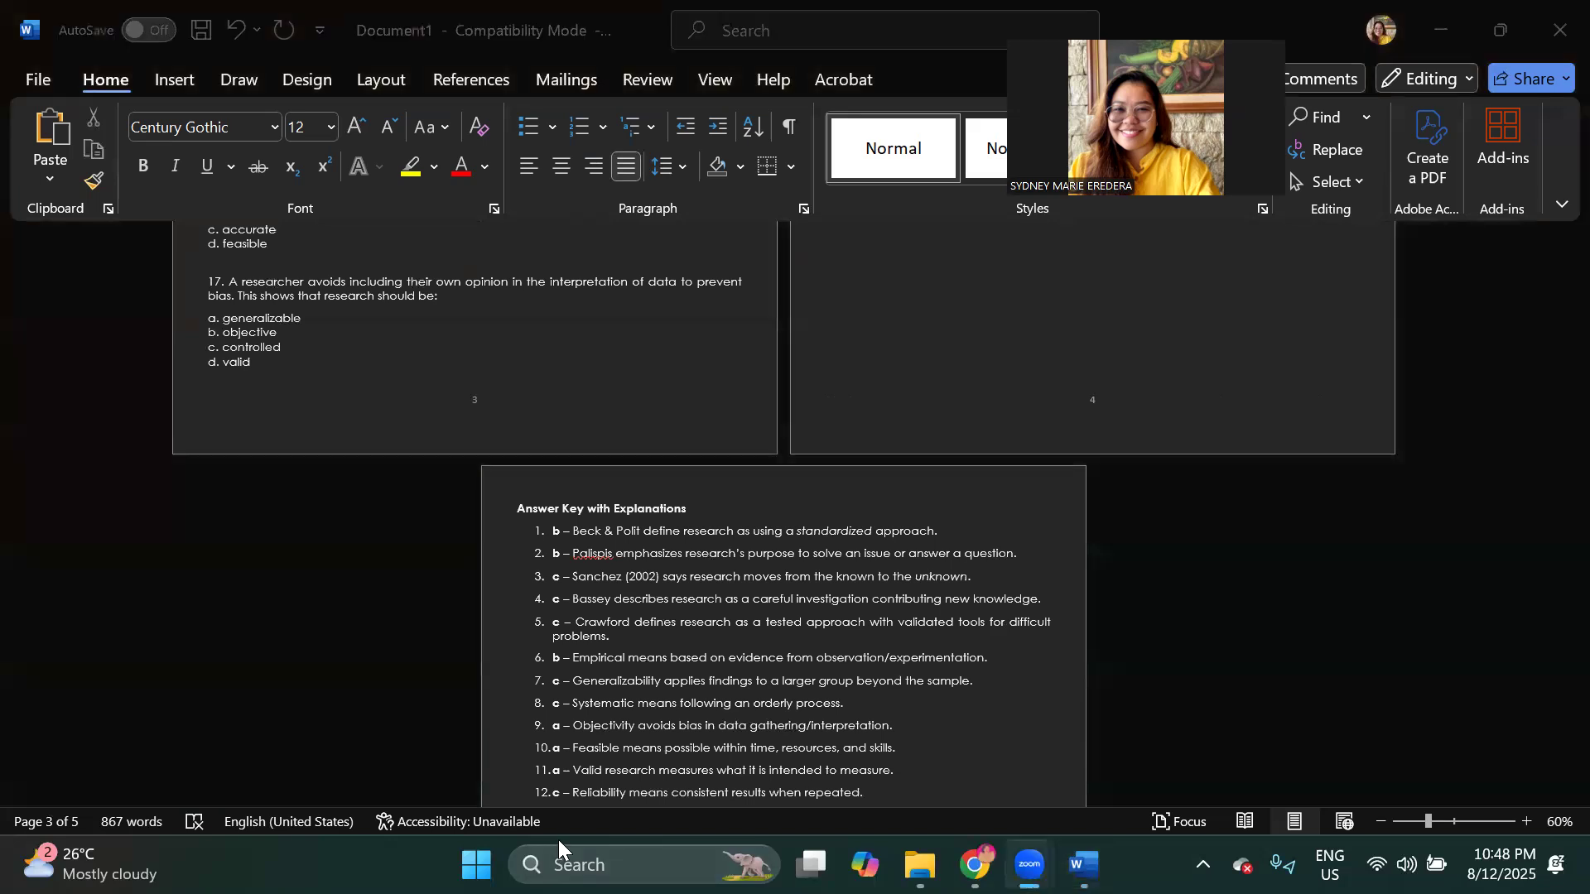